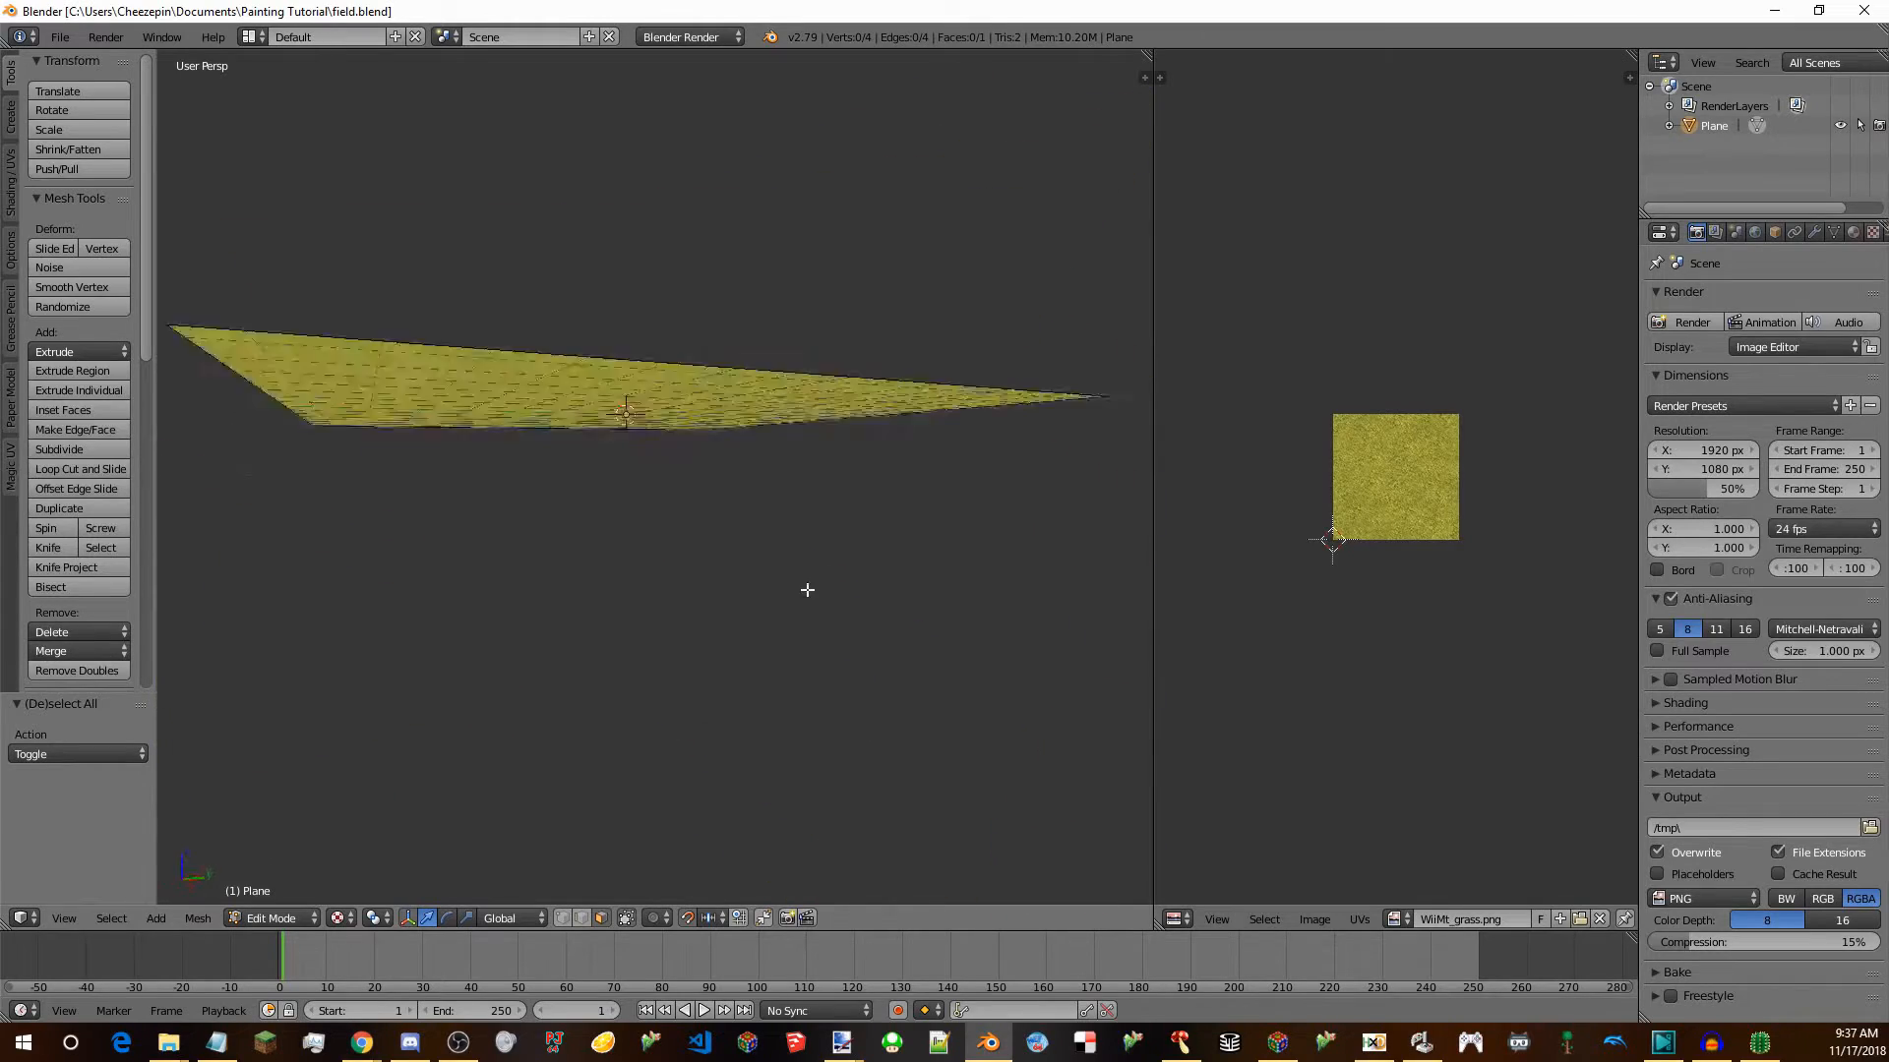
Export the grass field plane as field.obj into the Painting Tutorial folder.
middle_click_drag(627, 232, 635, 313)
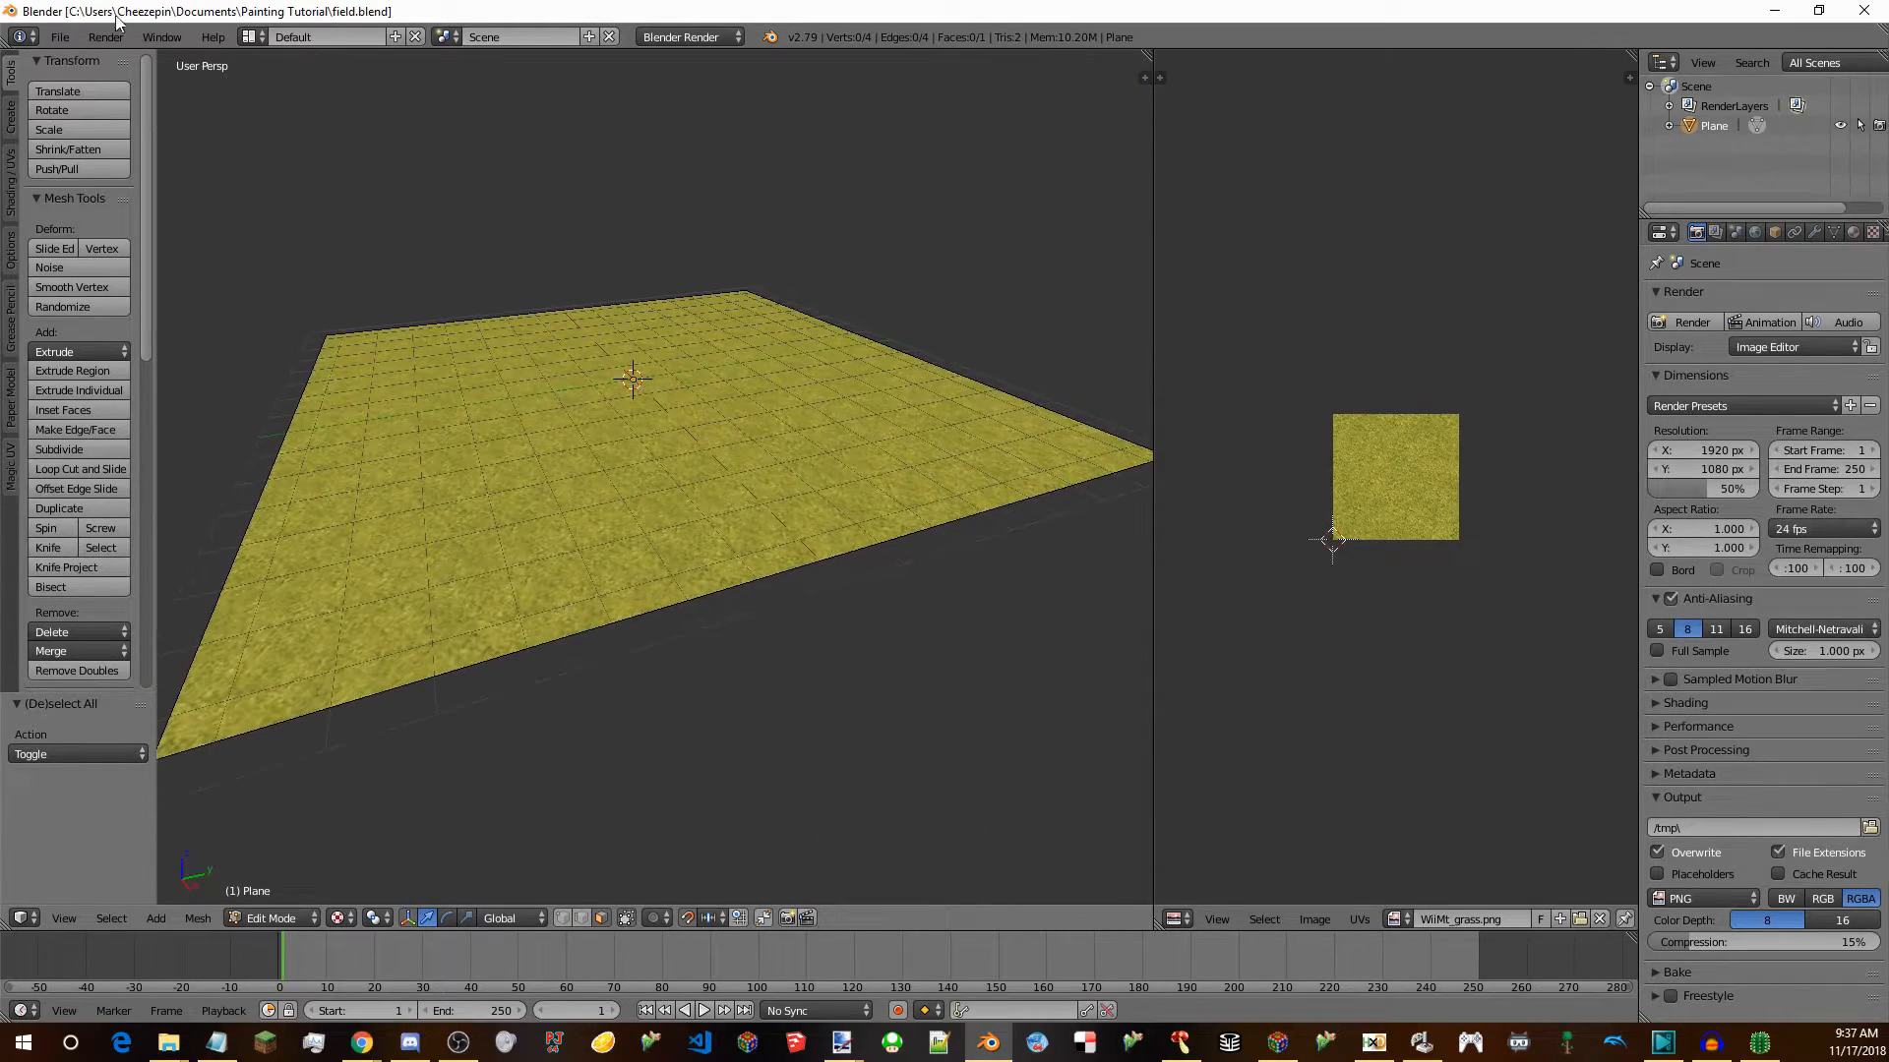
left_click(59, 36)
mouse_move(148, 430)
left_click(393, 880)
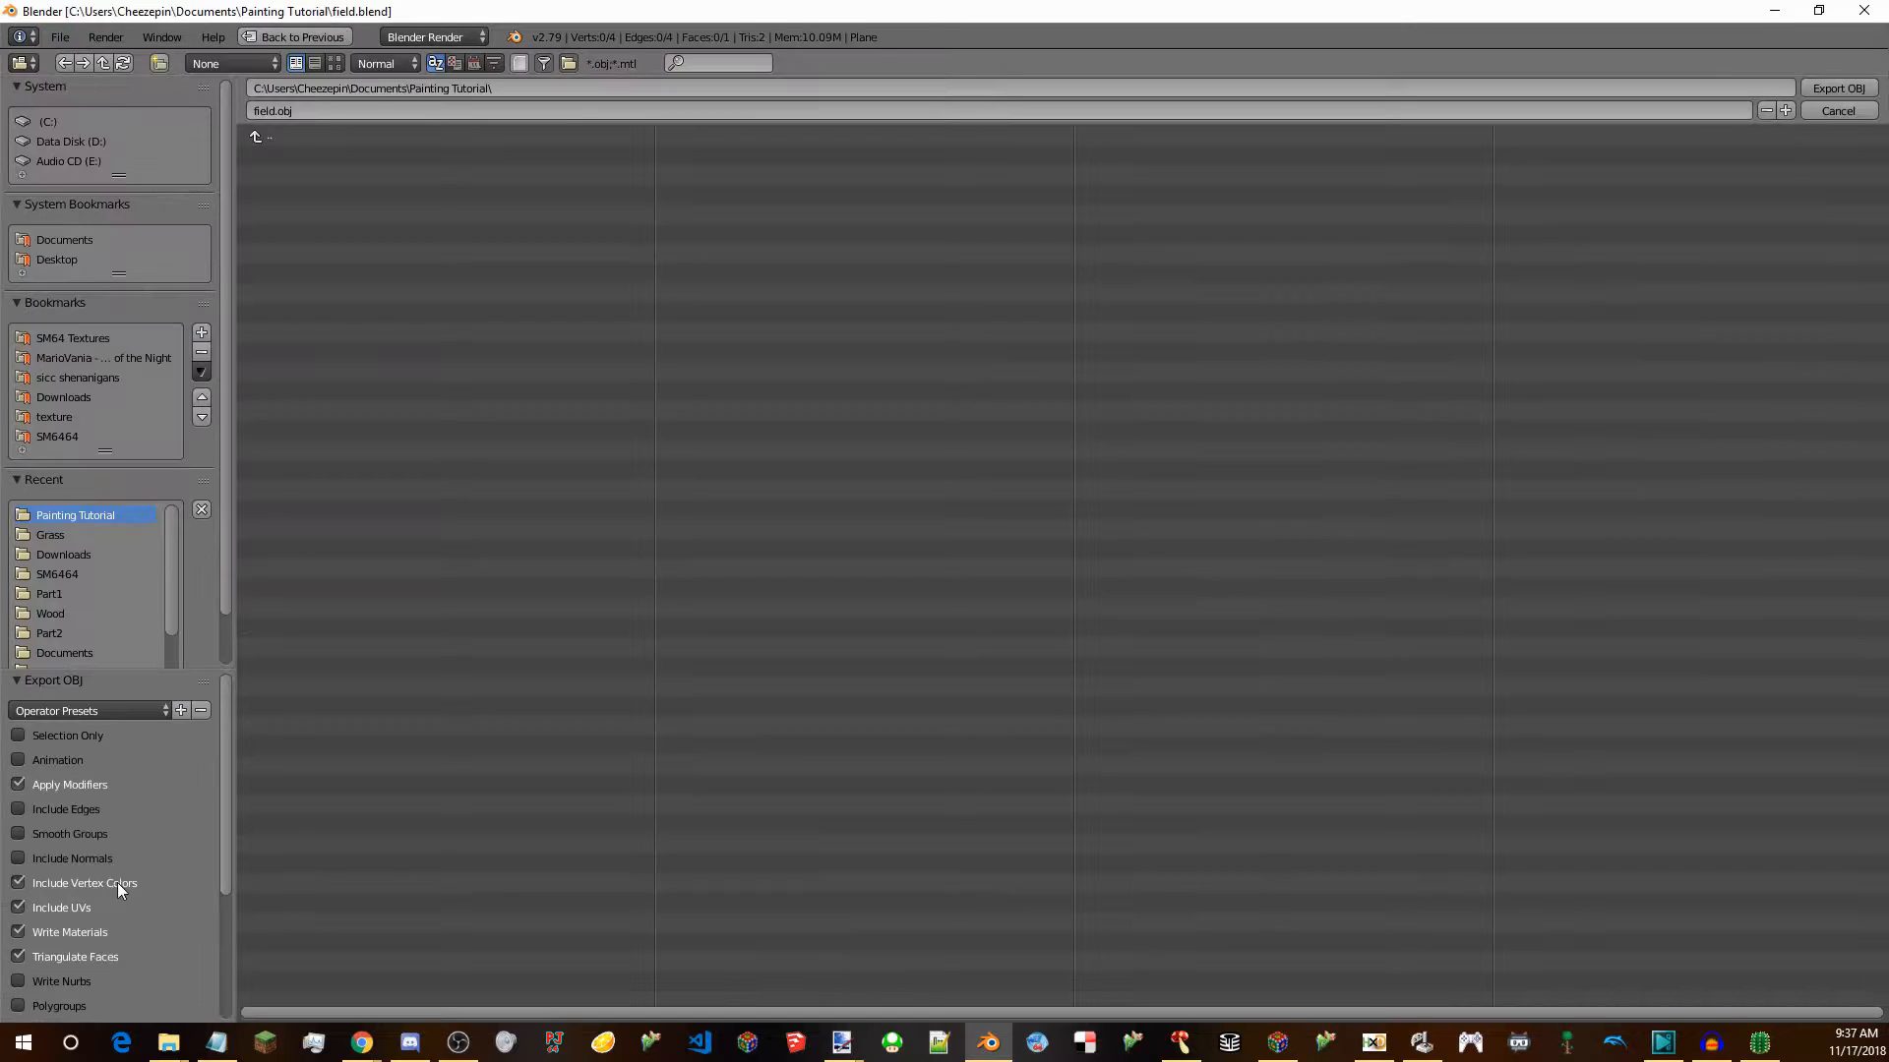
left_click(1838, 87)
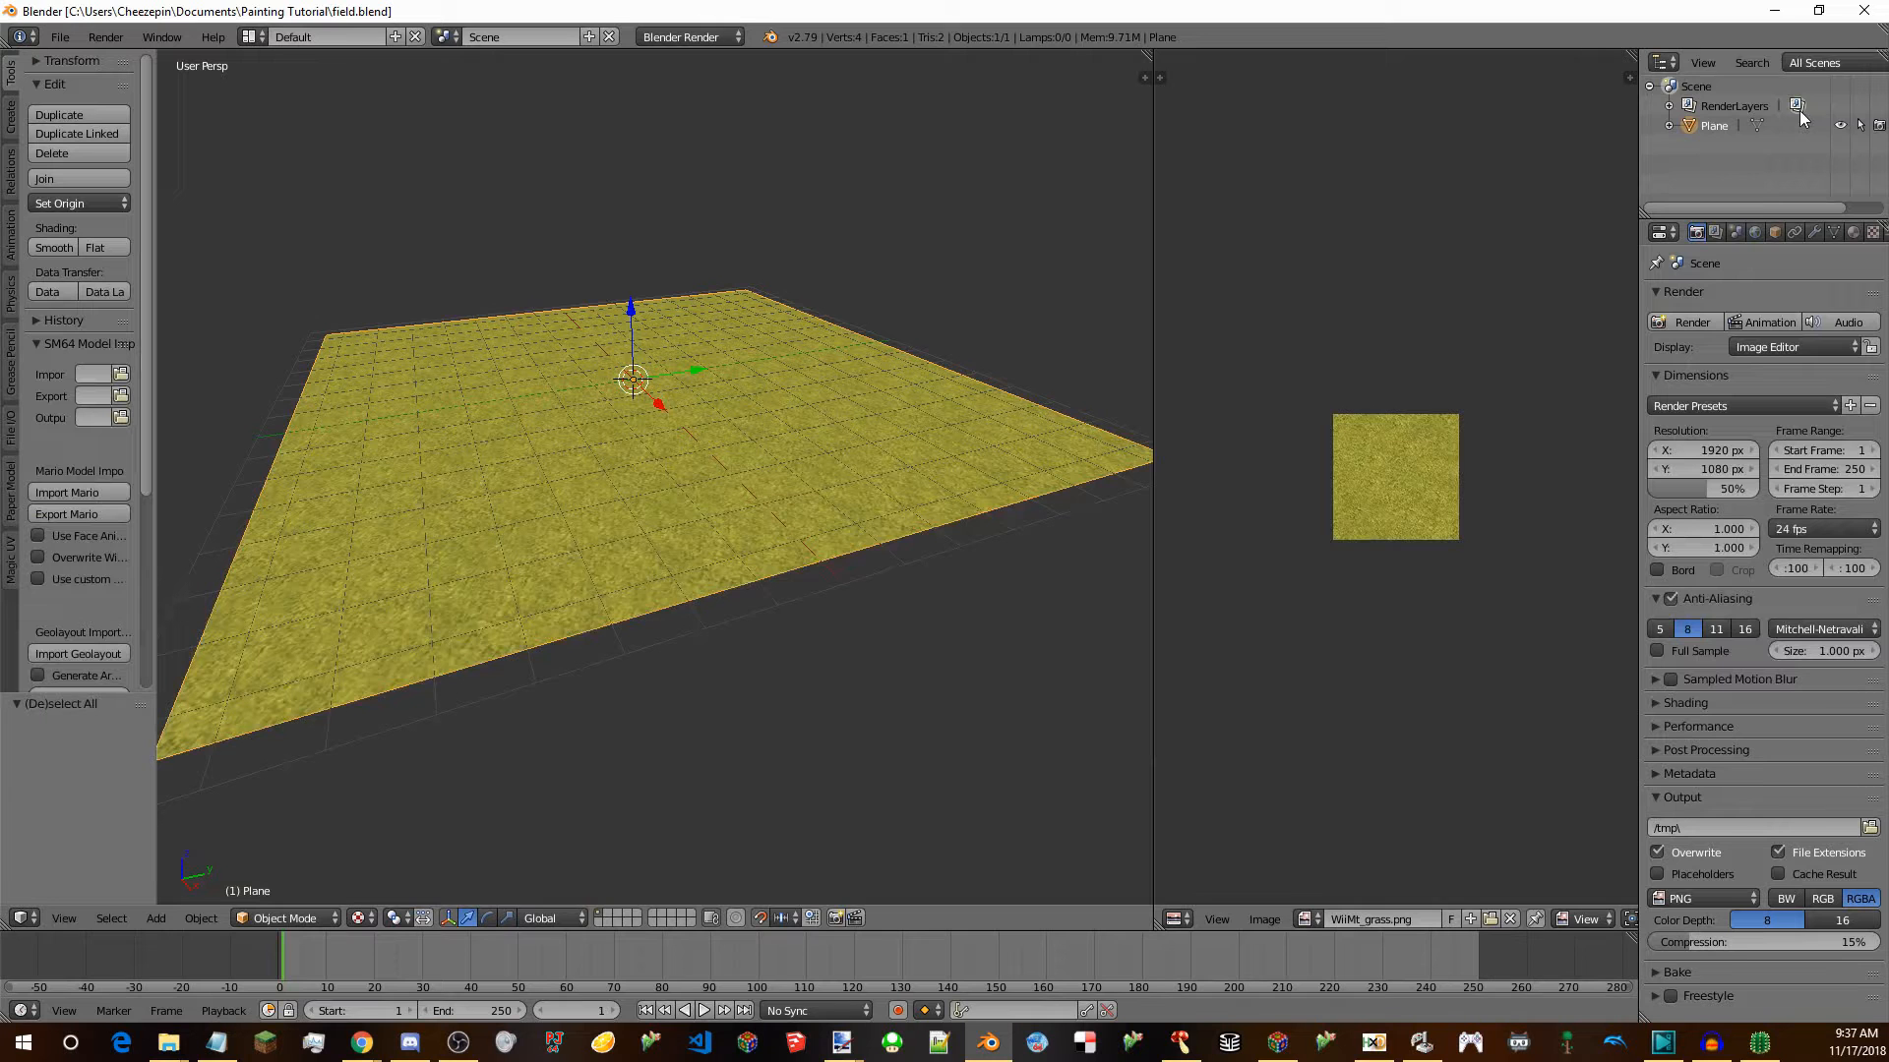
Switch to SM64 ROM Manager and open the ROM Painting 64.z64 from the Painting Tutorial folder.
left_click(1181, 1040)
left_click_drag(307, 411, 1046, 331)
left_click(905, 430)
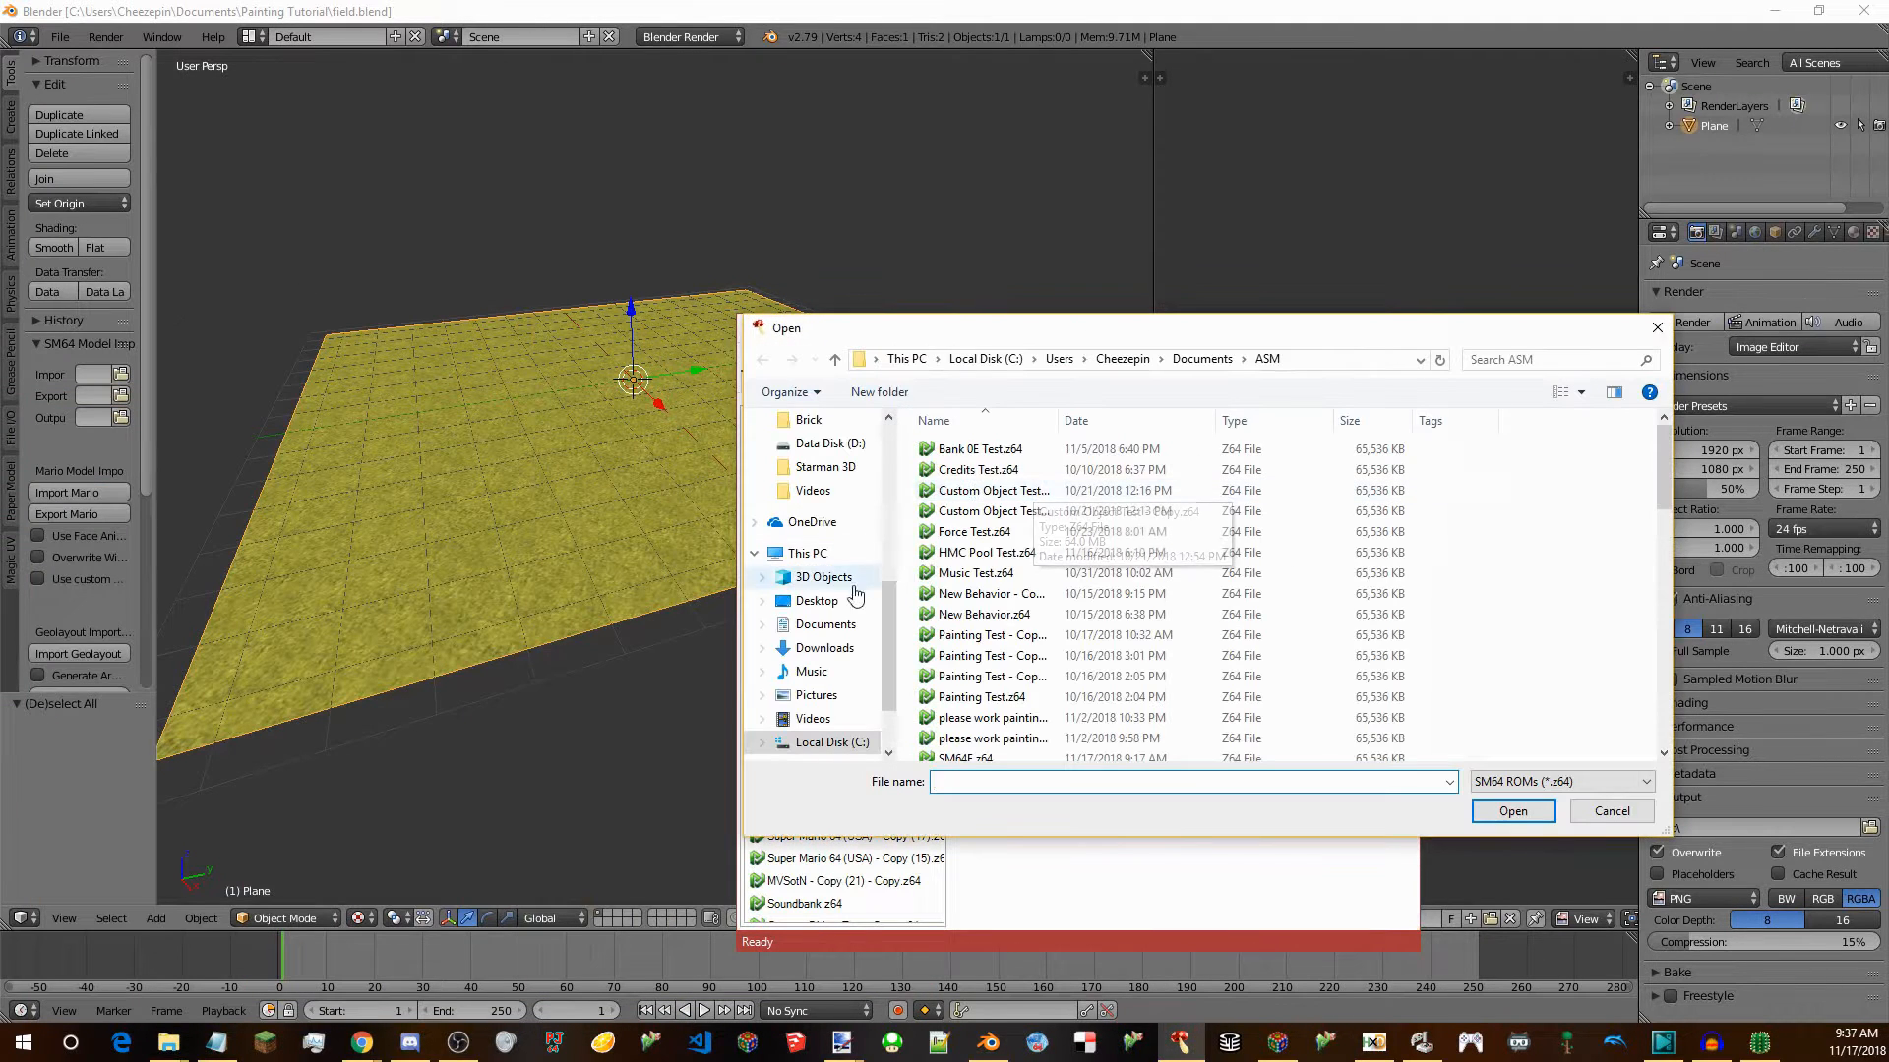
left_click(826, 624)
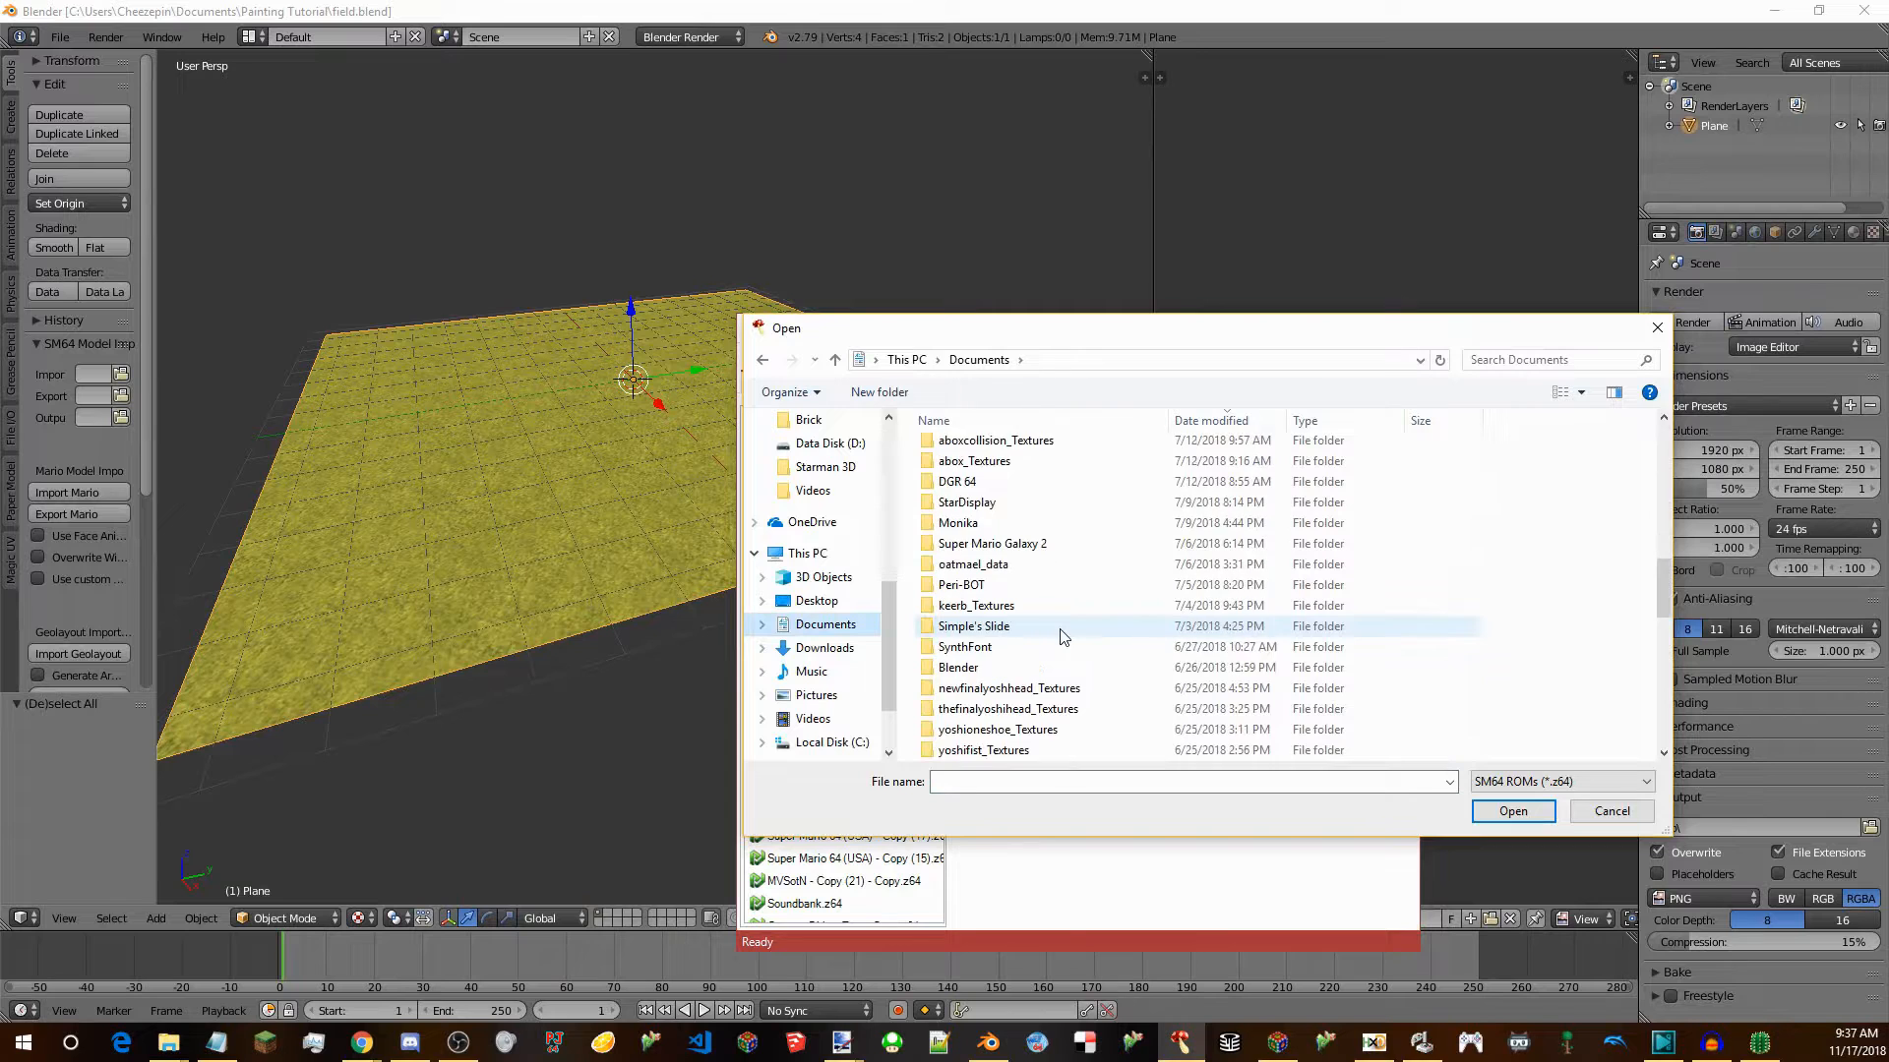
double_click(984, 505)
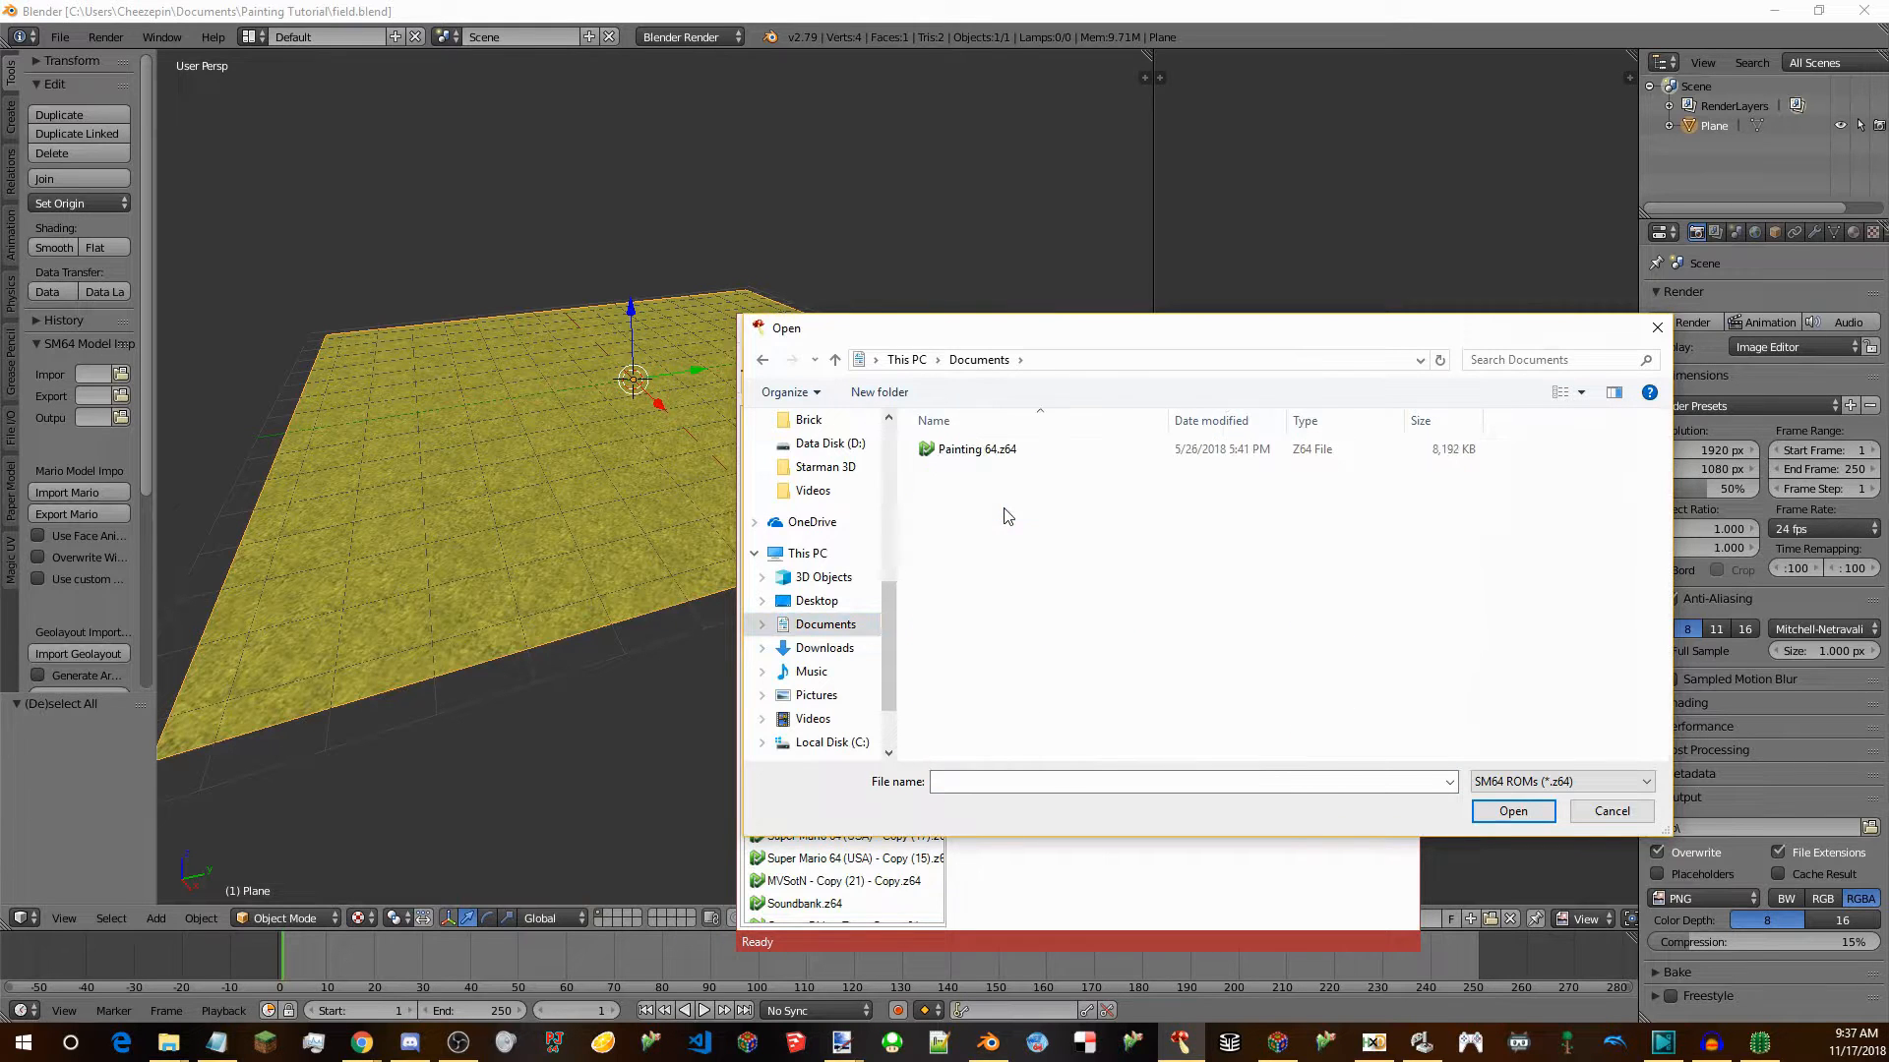
double_click(1013, 448)
left_click(915, 548)
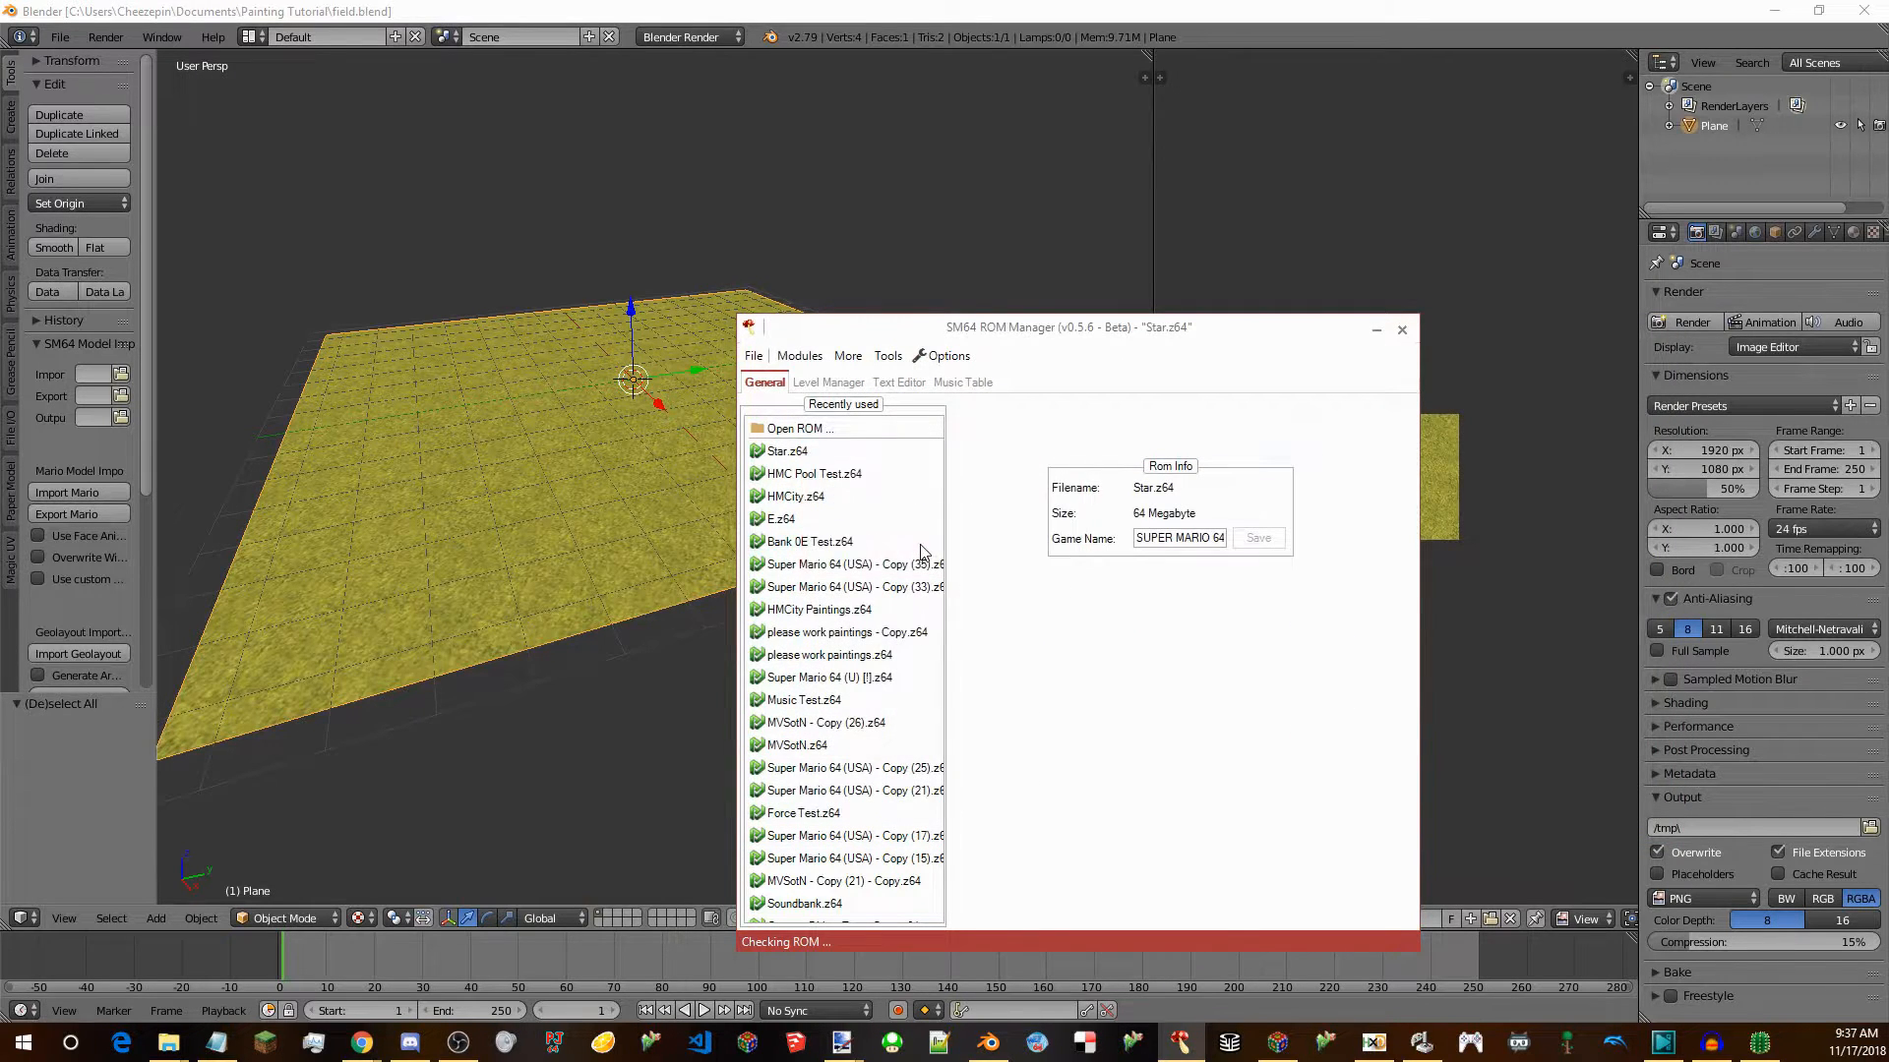
Add a new level that overwrites 01 - Bob Omb's Battlefield.
left_click(861, 384)
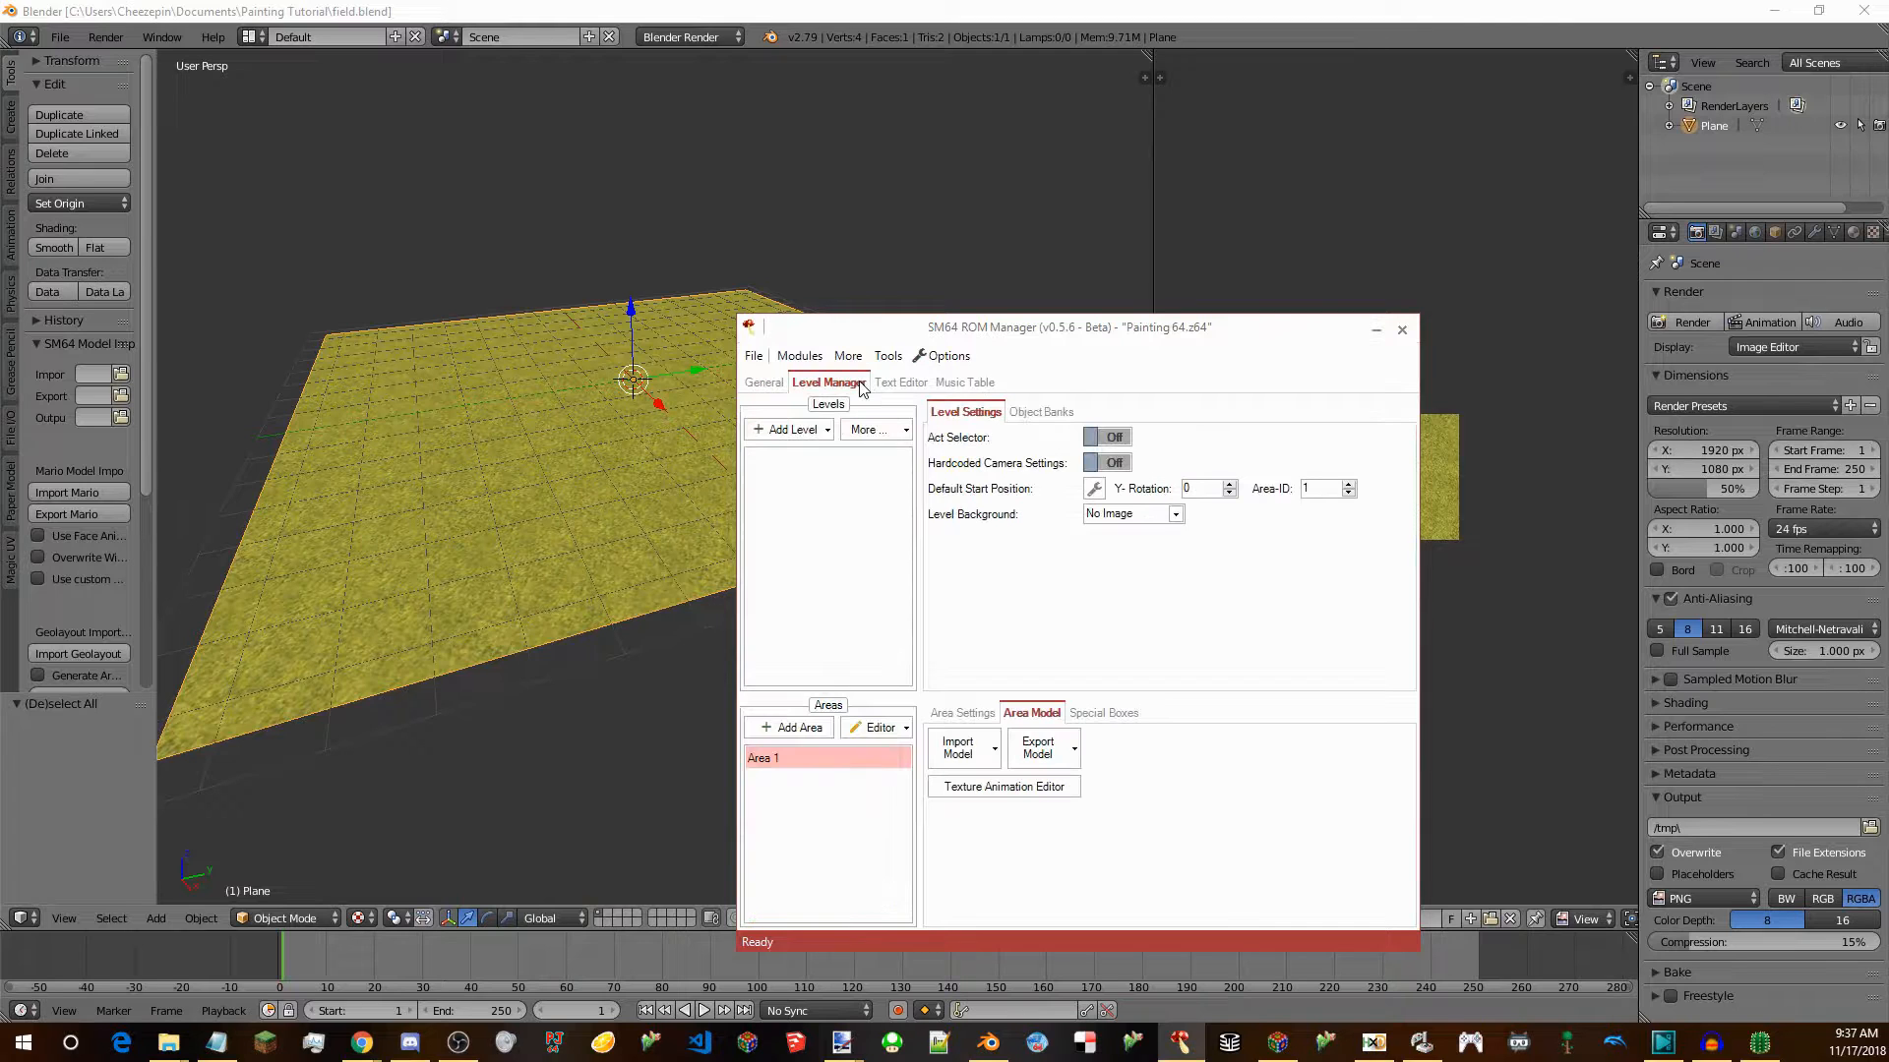
left_click(787, 430)
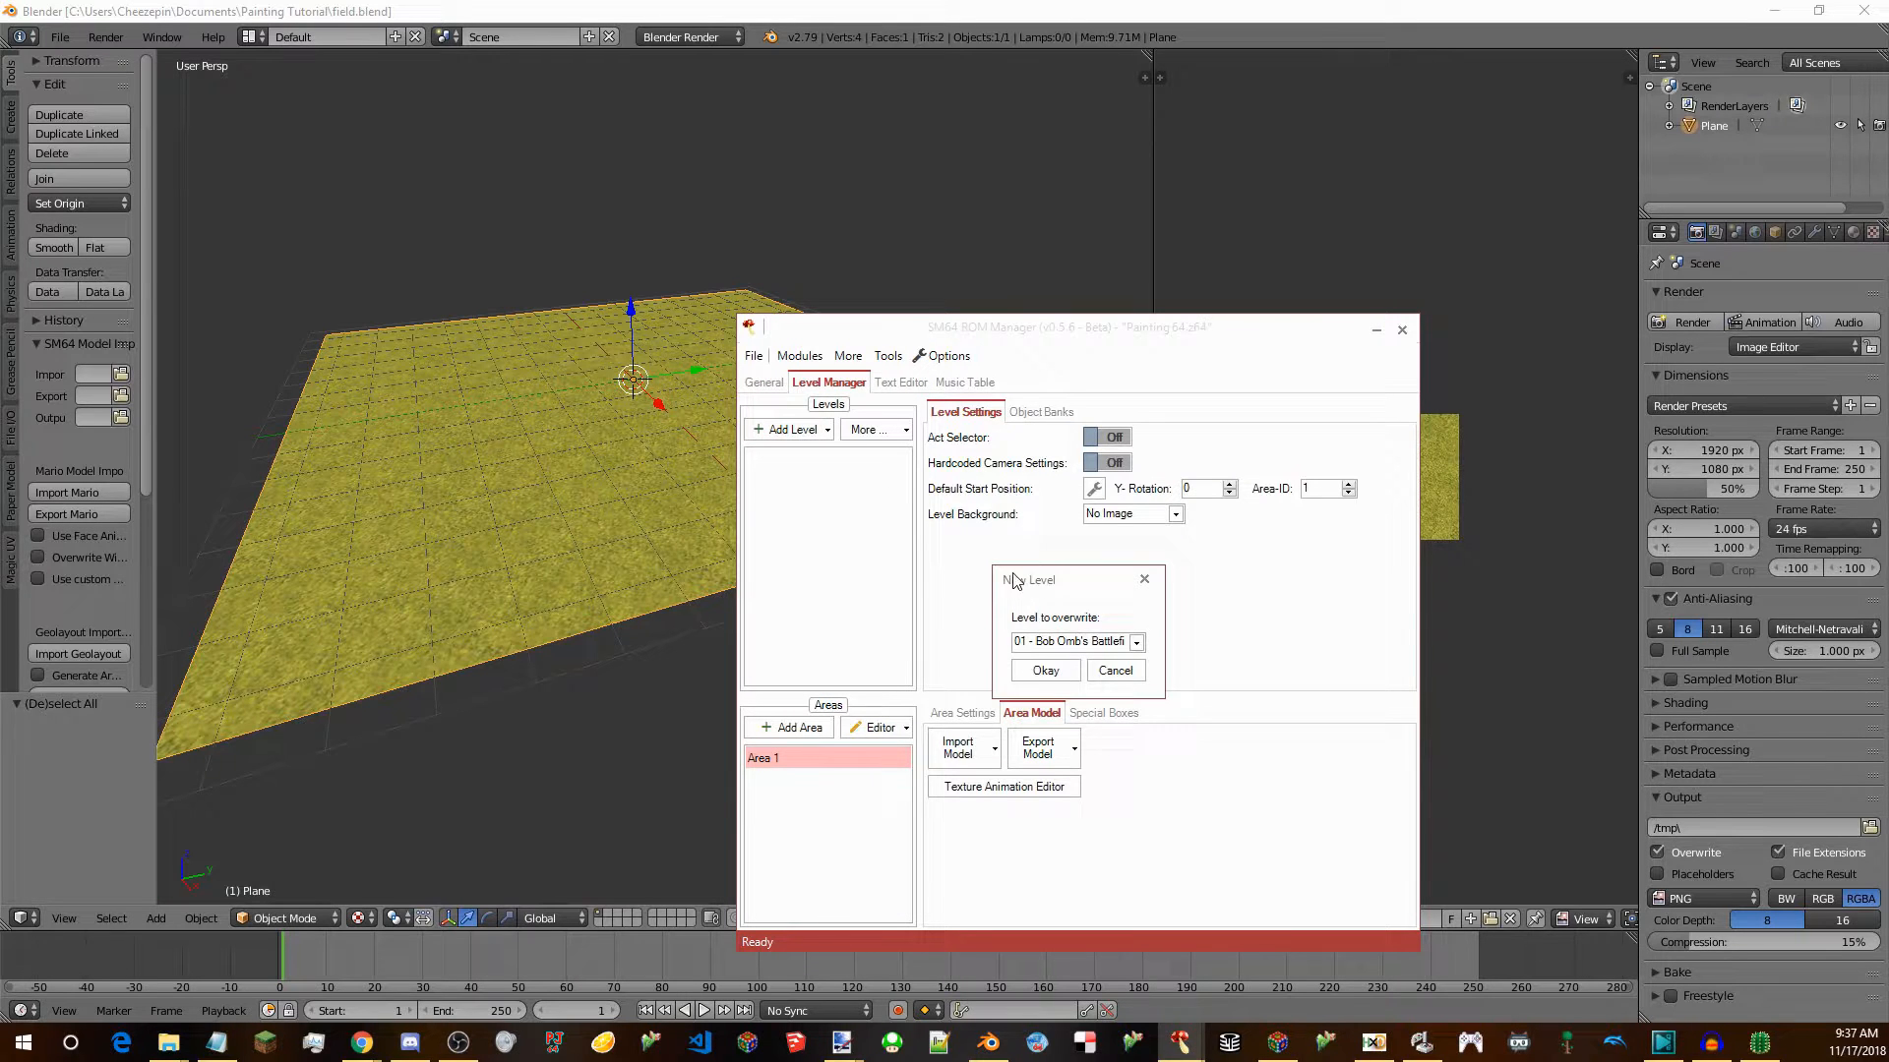
left_click(1032, 667)
Add an area to the level using field.obj from the Painting Tutorial folder, and convert the model at scaling 500.
left_click(804, 726)
left_click(1193, 527)
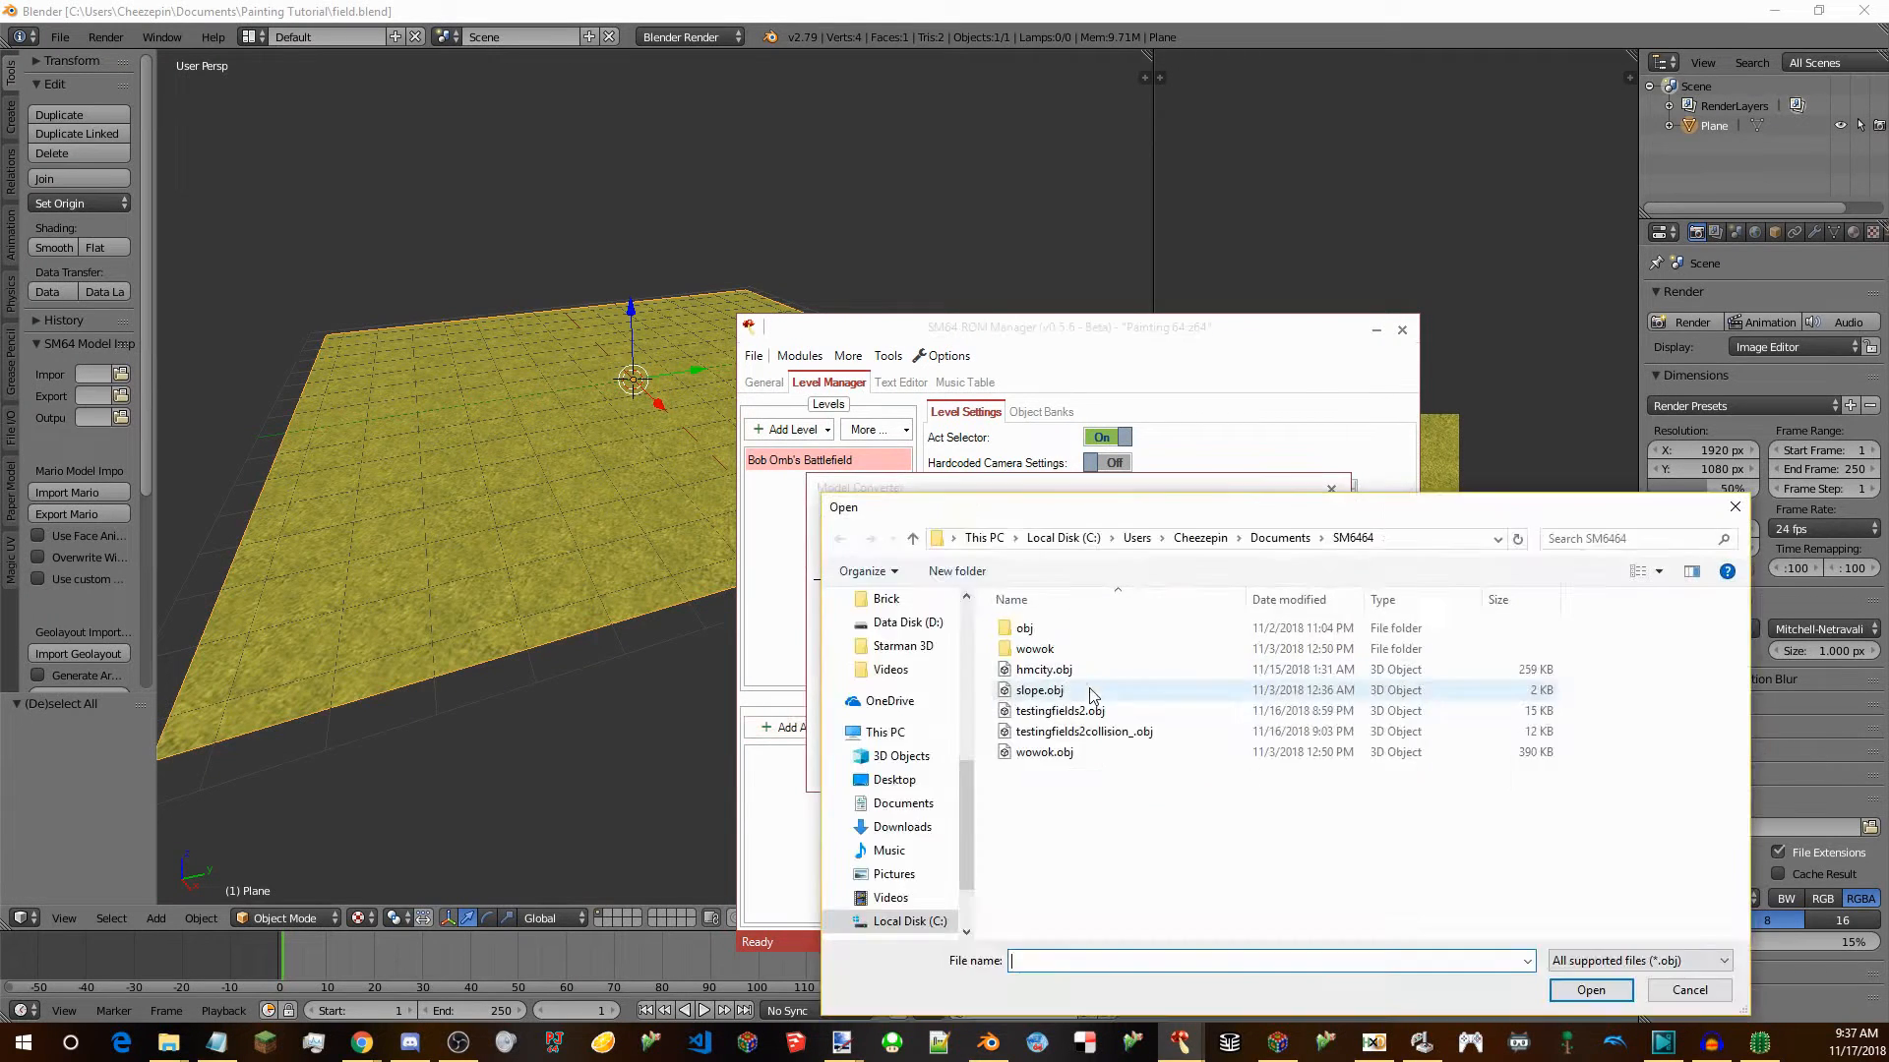
left_click(1279, 538)
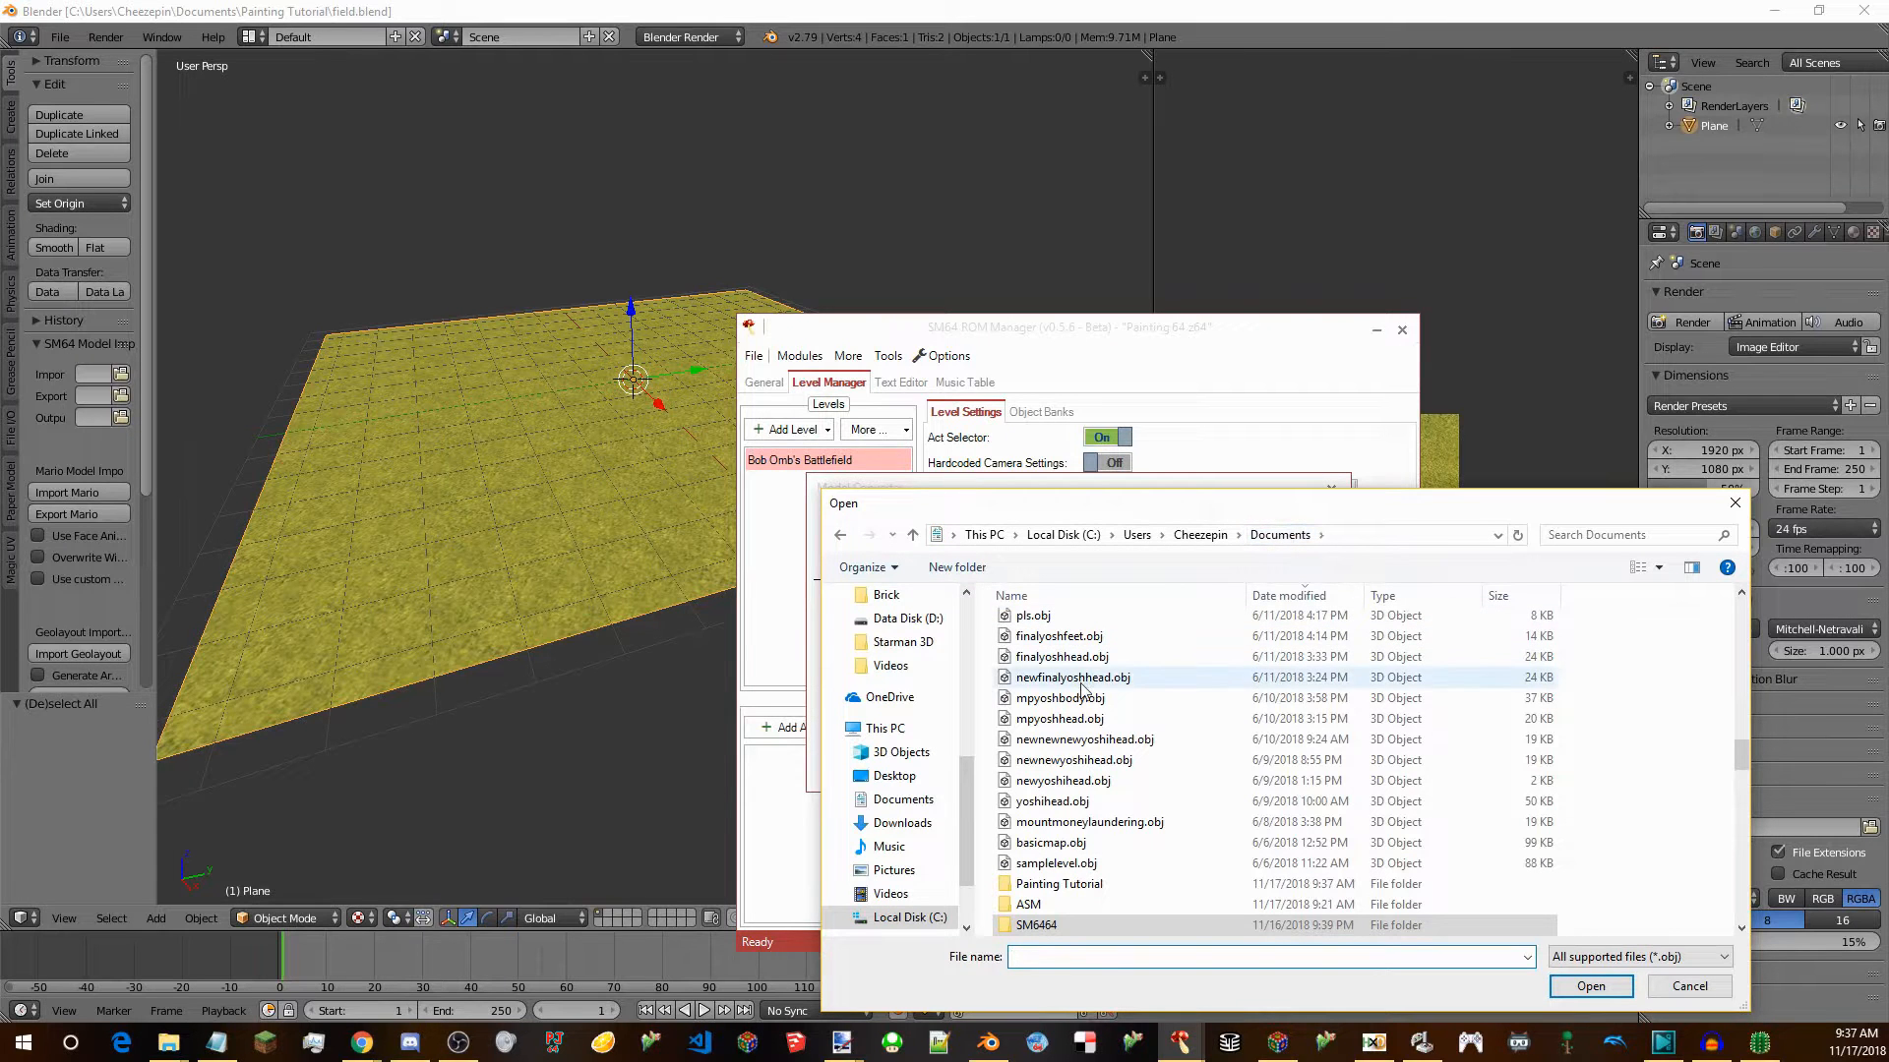
double_click(1080, 885)
double_click(1070, 626)
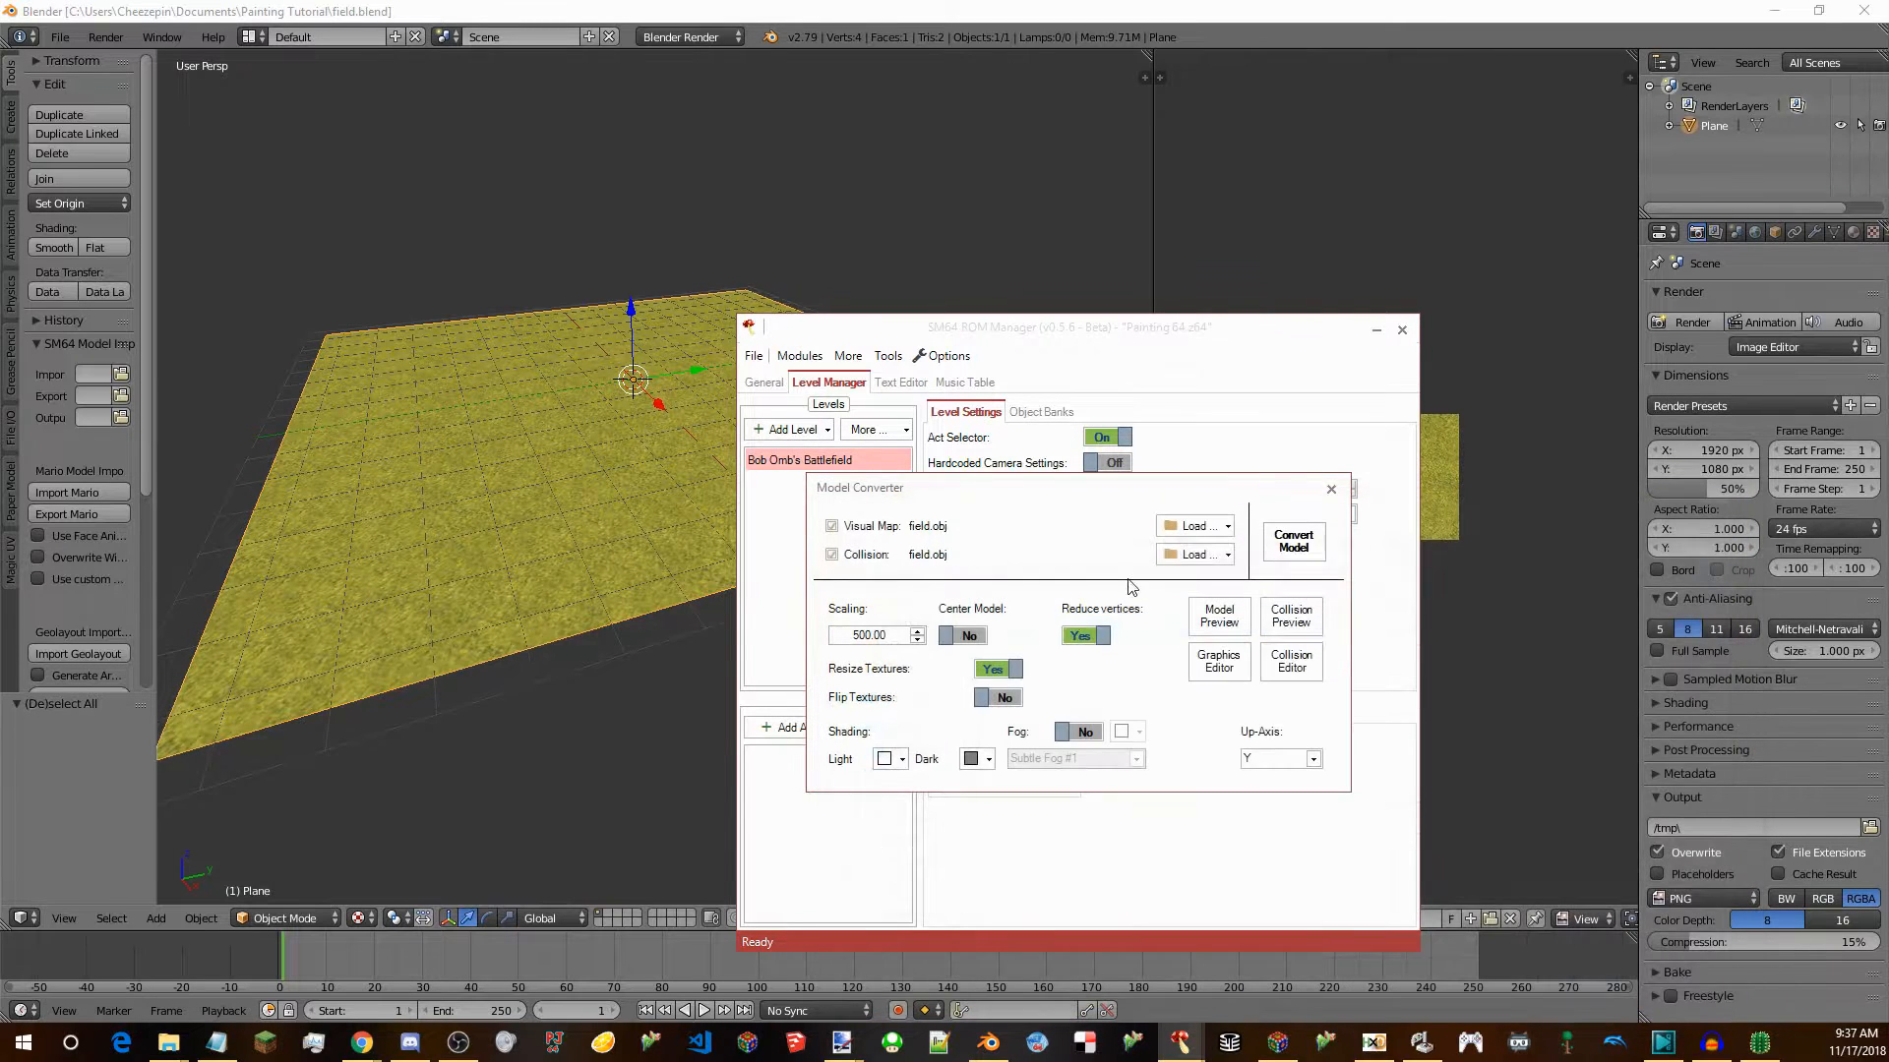
left_click(1293, 541)
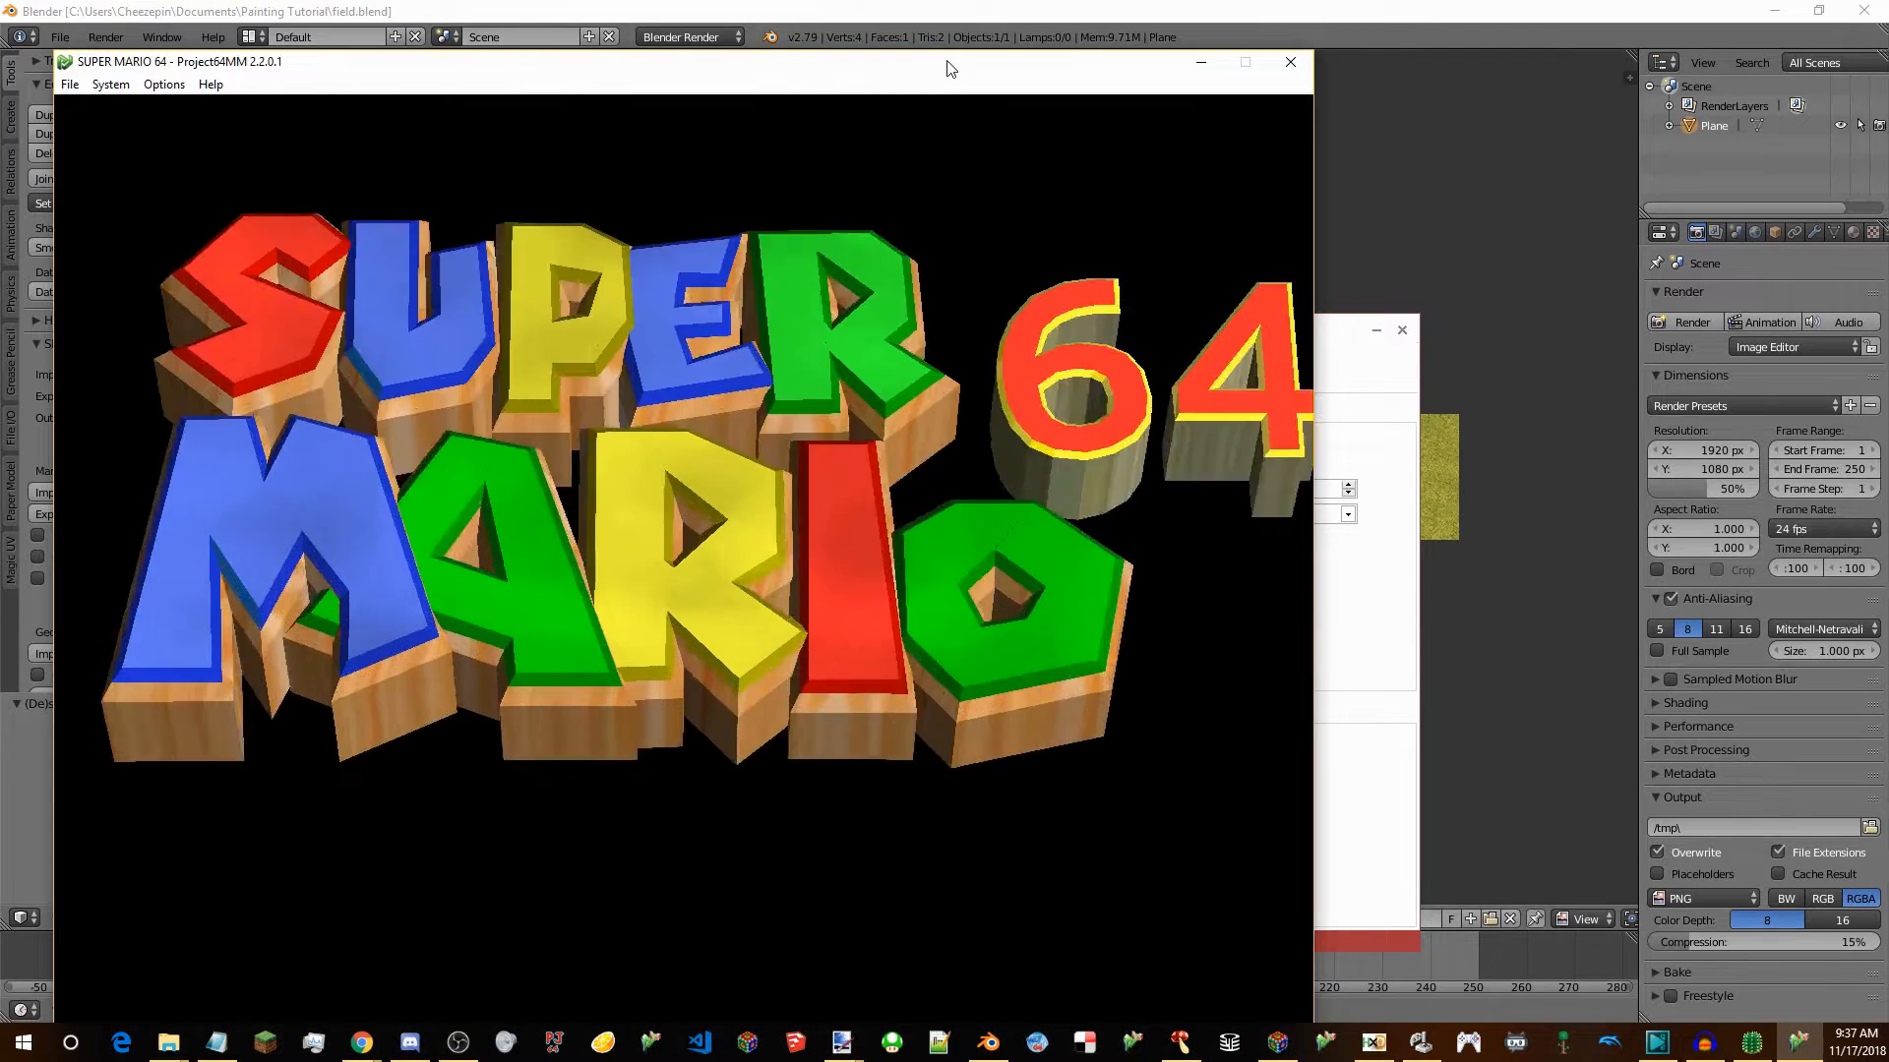
Check the imported field level in the Project64 emulator, close the game and return to SM64 ROM Manager.
left_click_drag(944, 61, 978, 12)
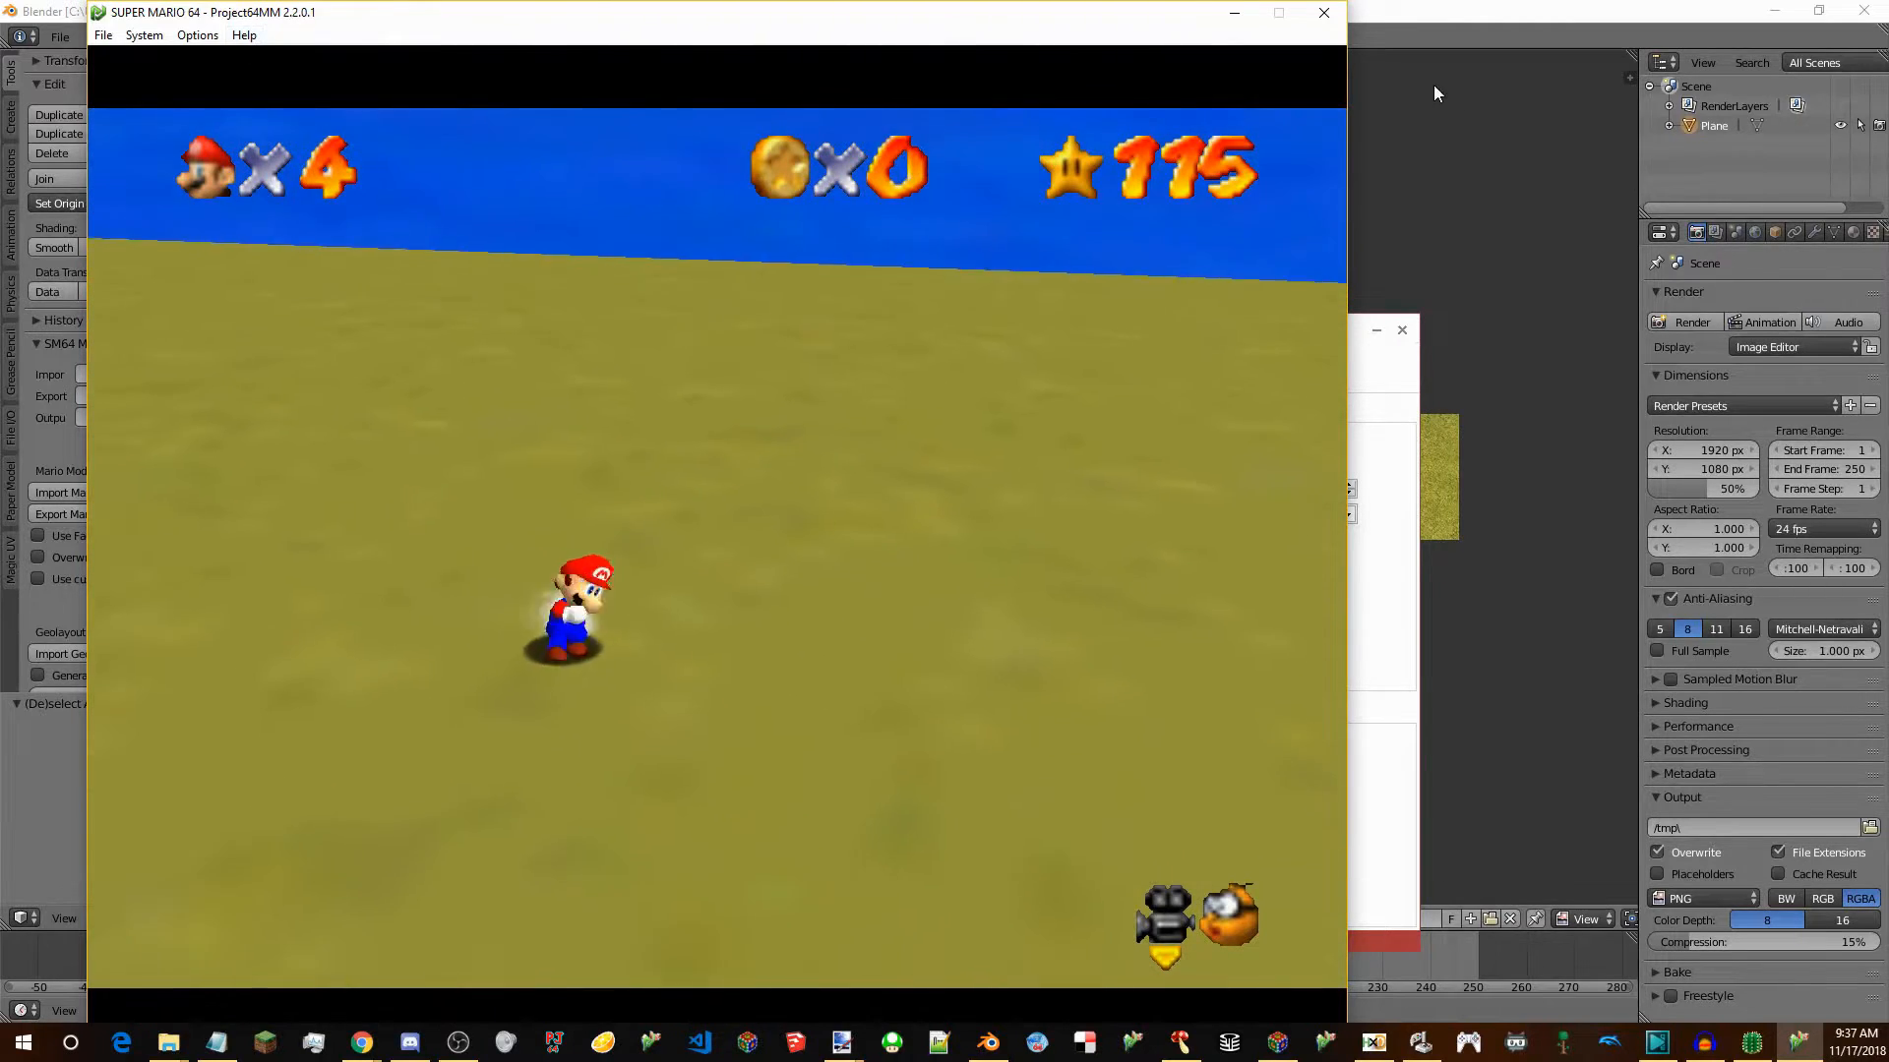
left_click(1328, 10)
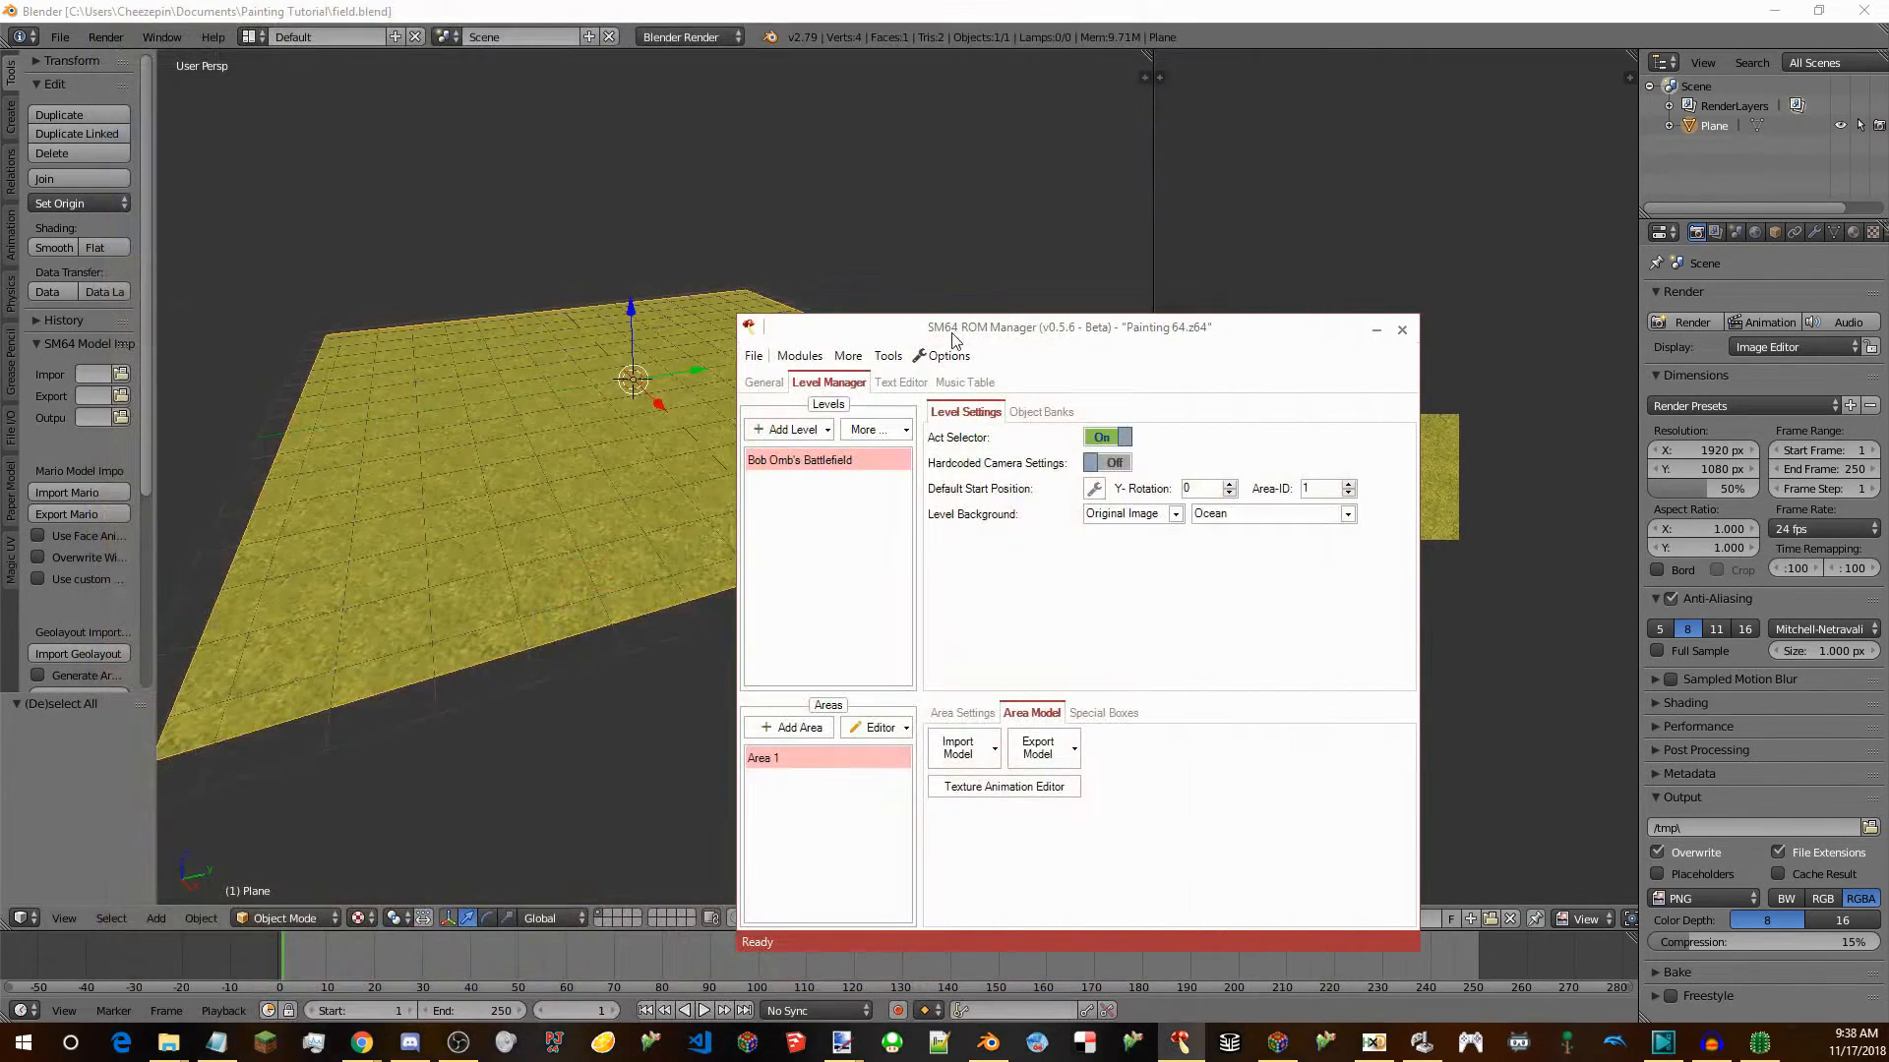
left_click_drag(946, 334, 1007, 298)
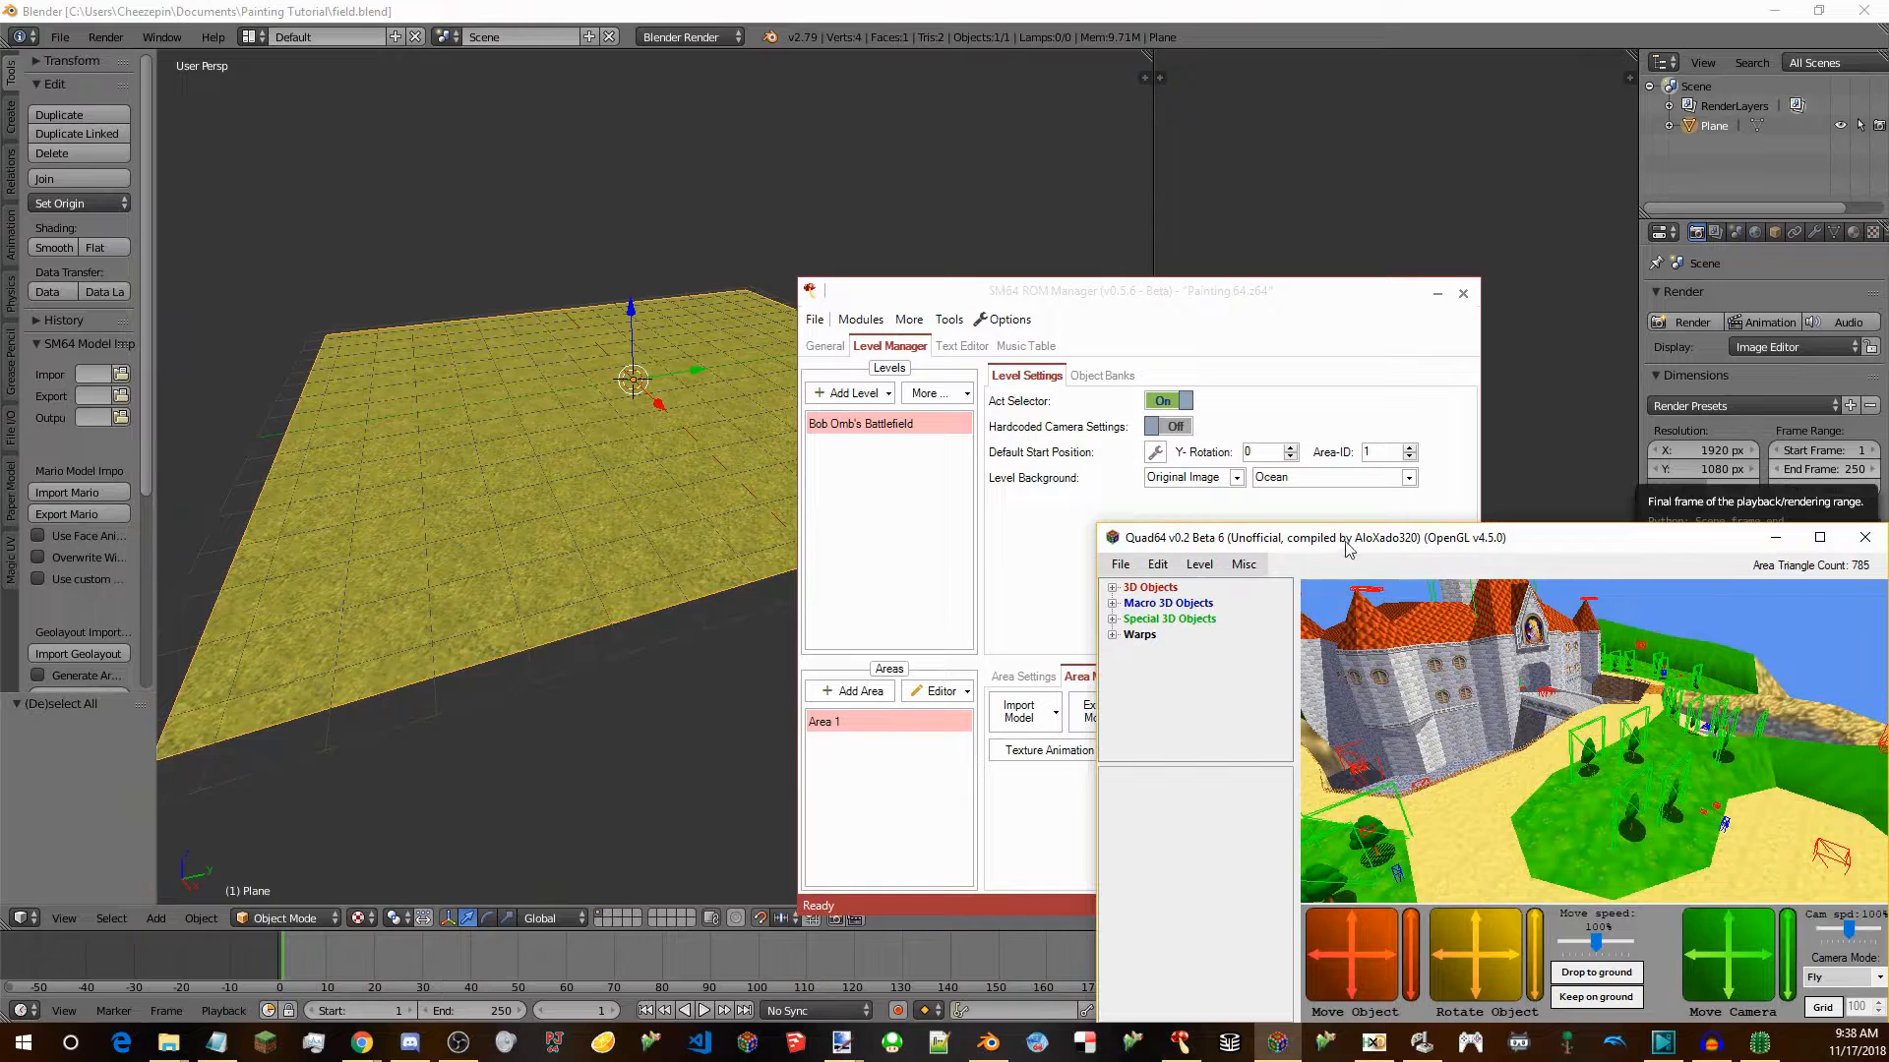
In Quad64, open the ROM Painting 64.z64 from the Painting Tutorial folder.
left_click(1199, 565)
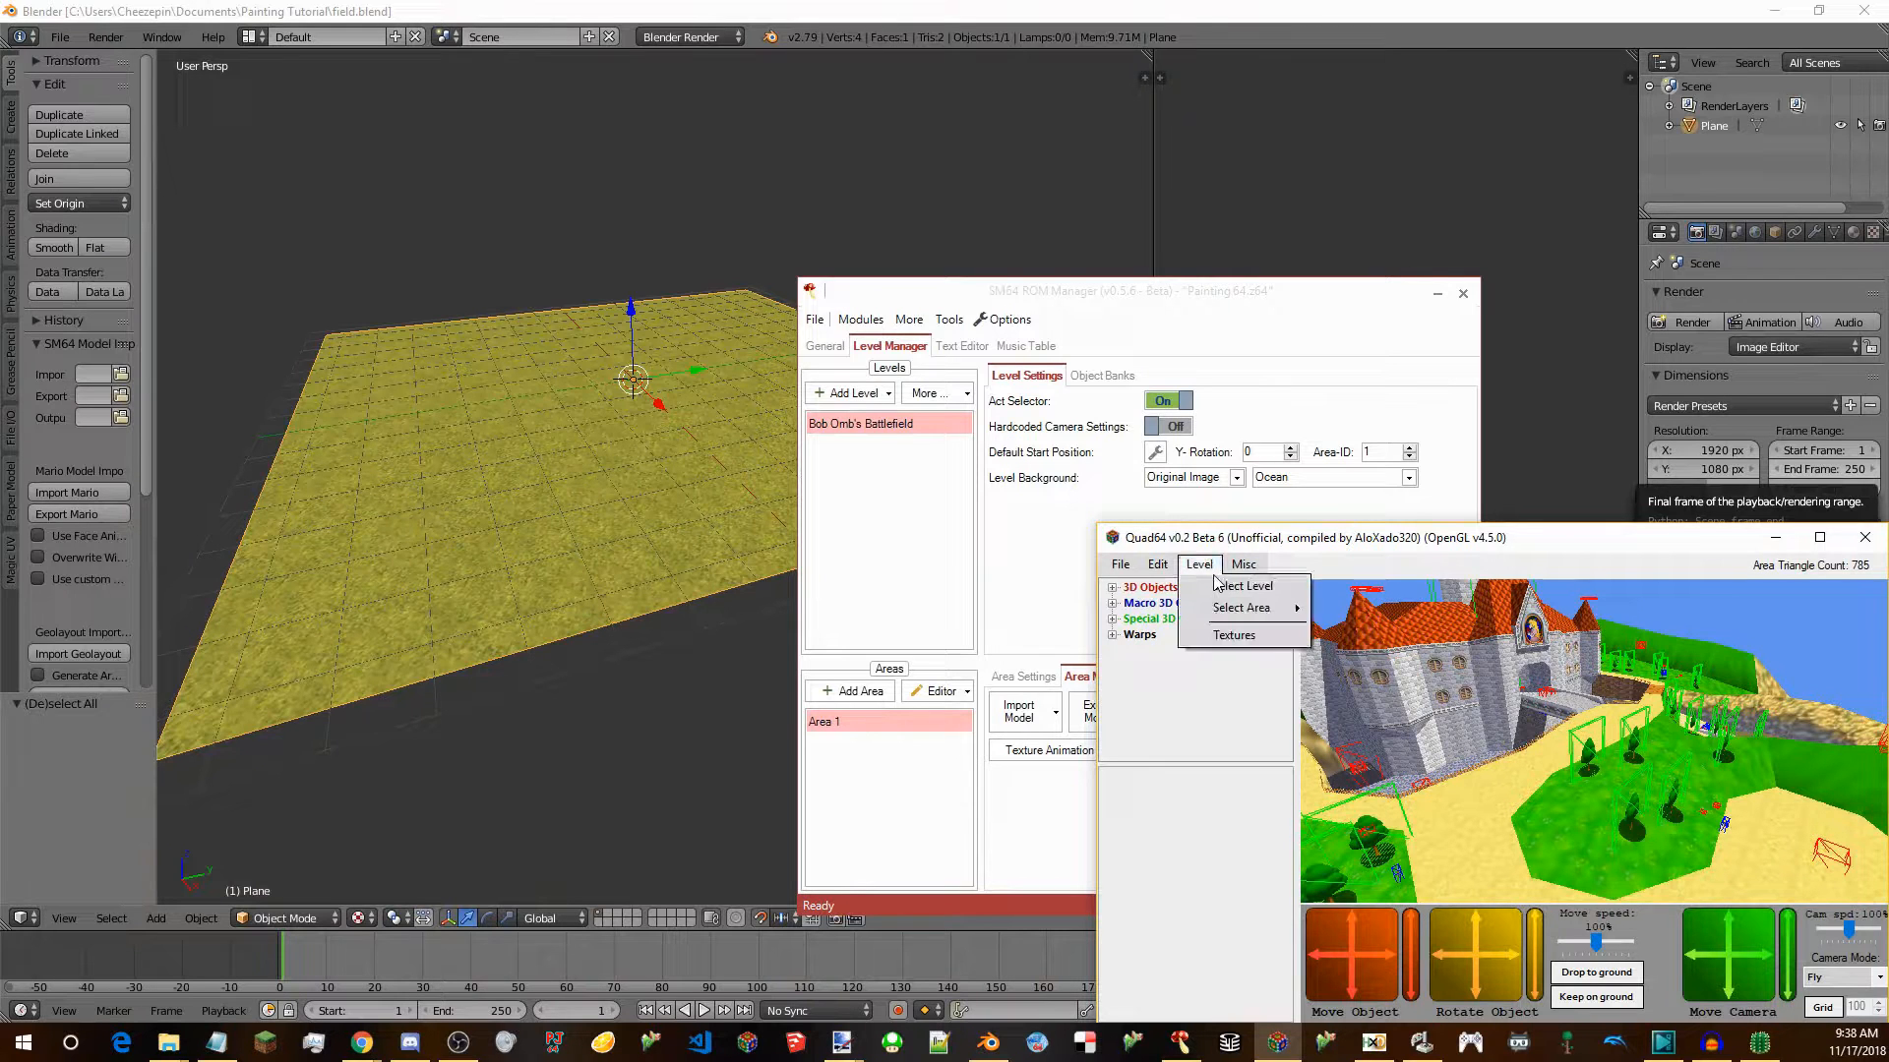
left_click(1120, 565)
left_click(1141, 582)
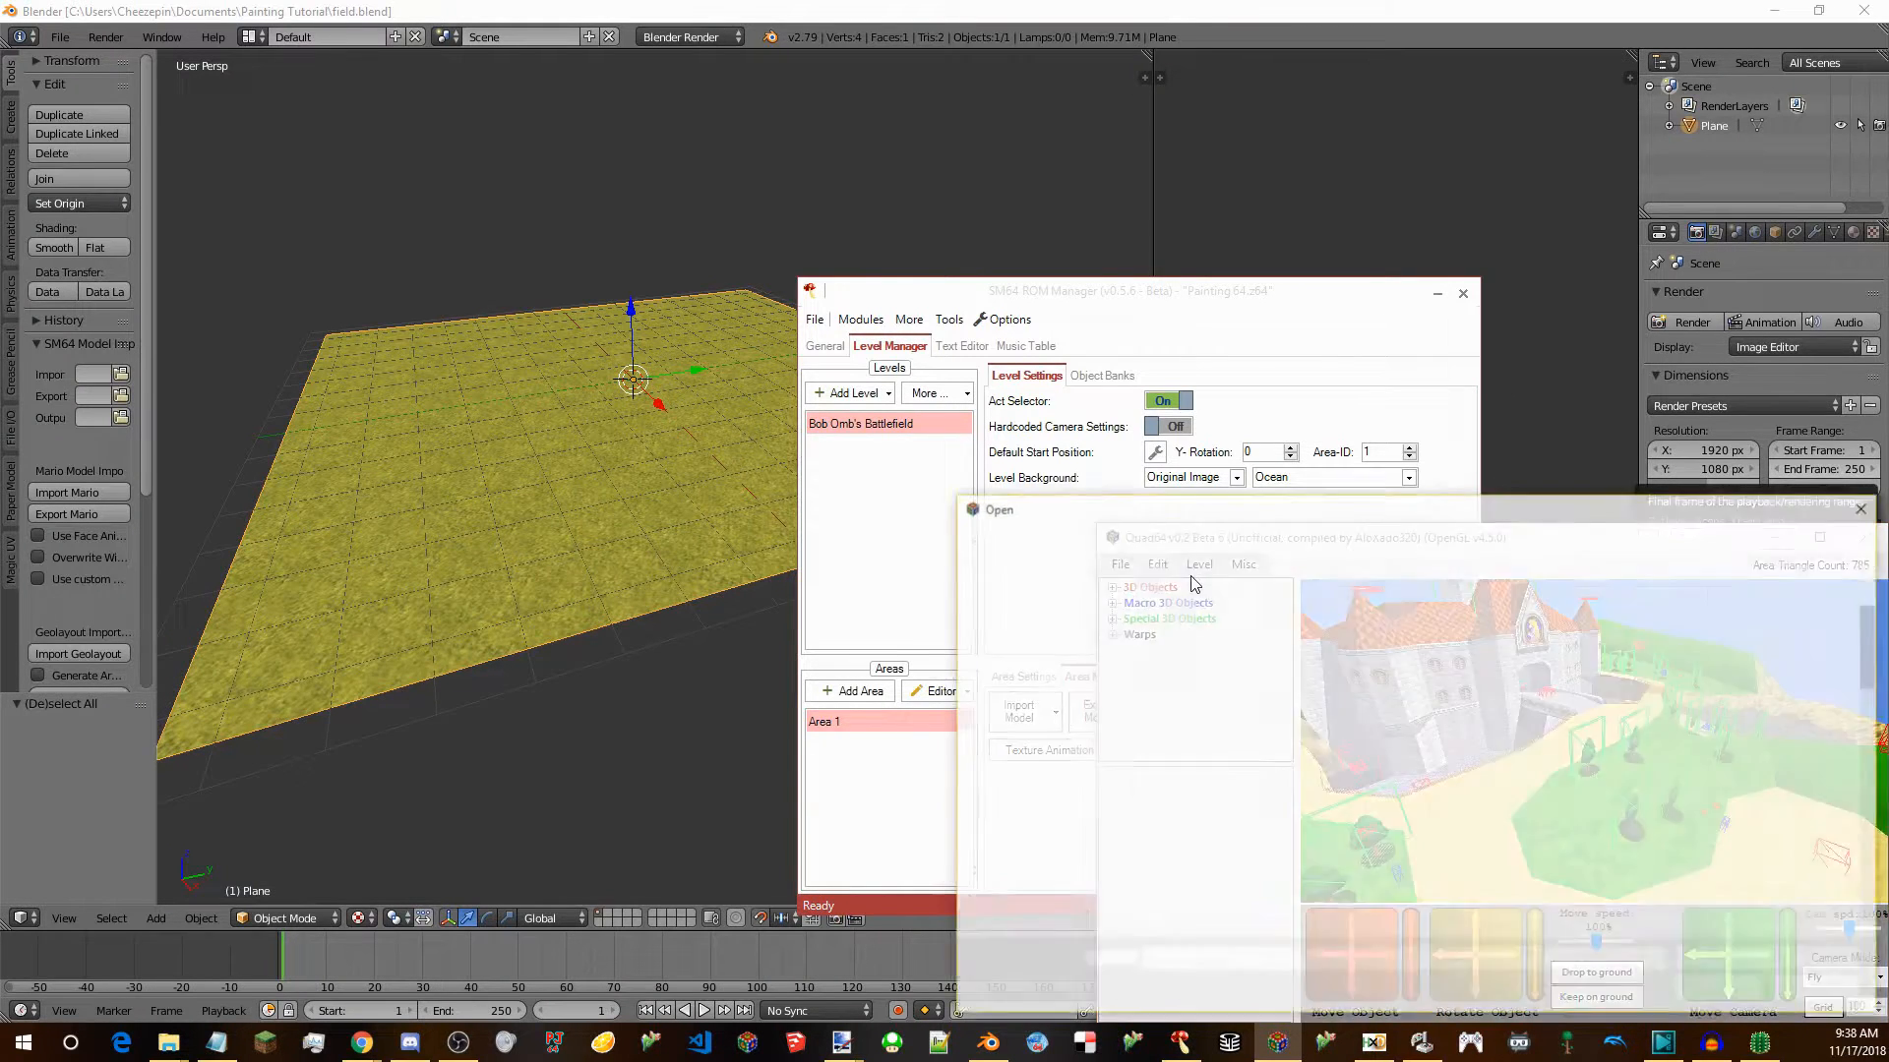
left_click(1188, 538)
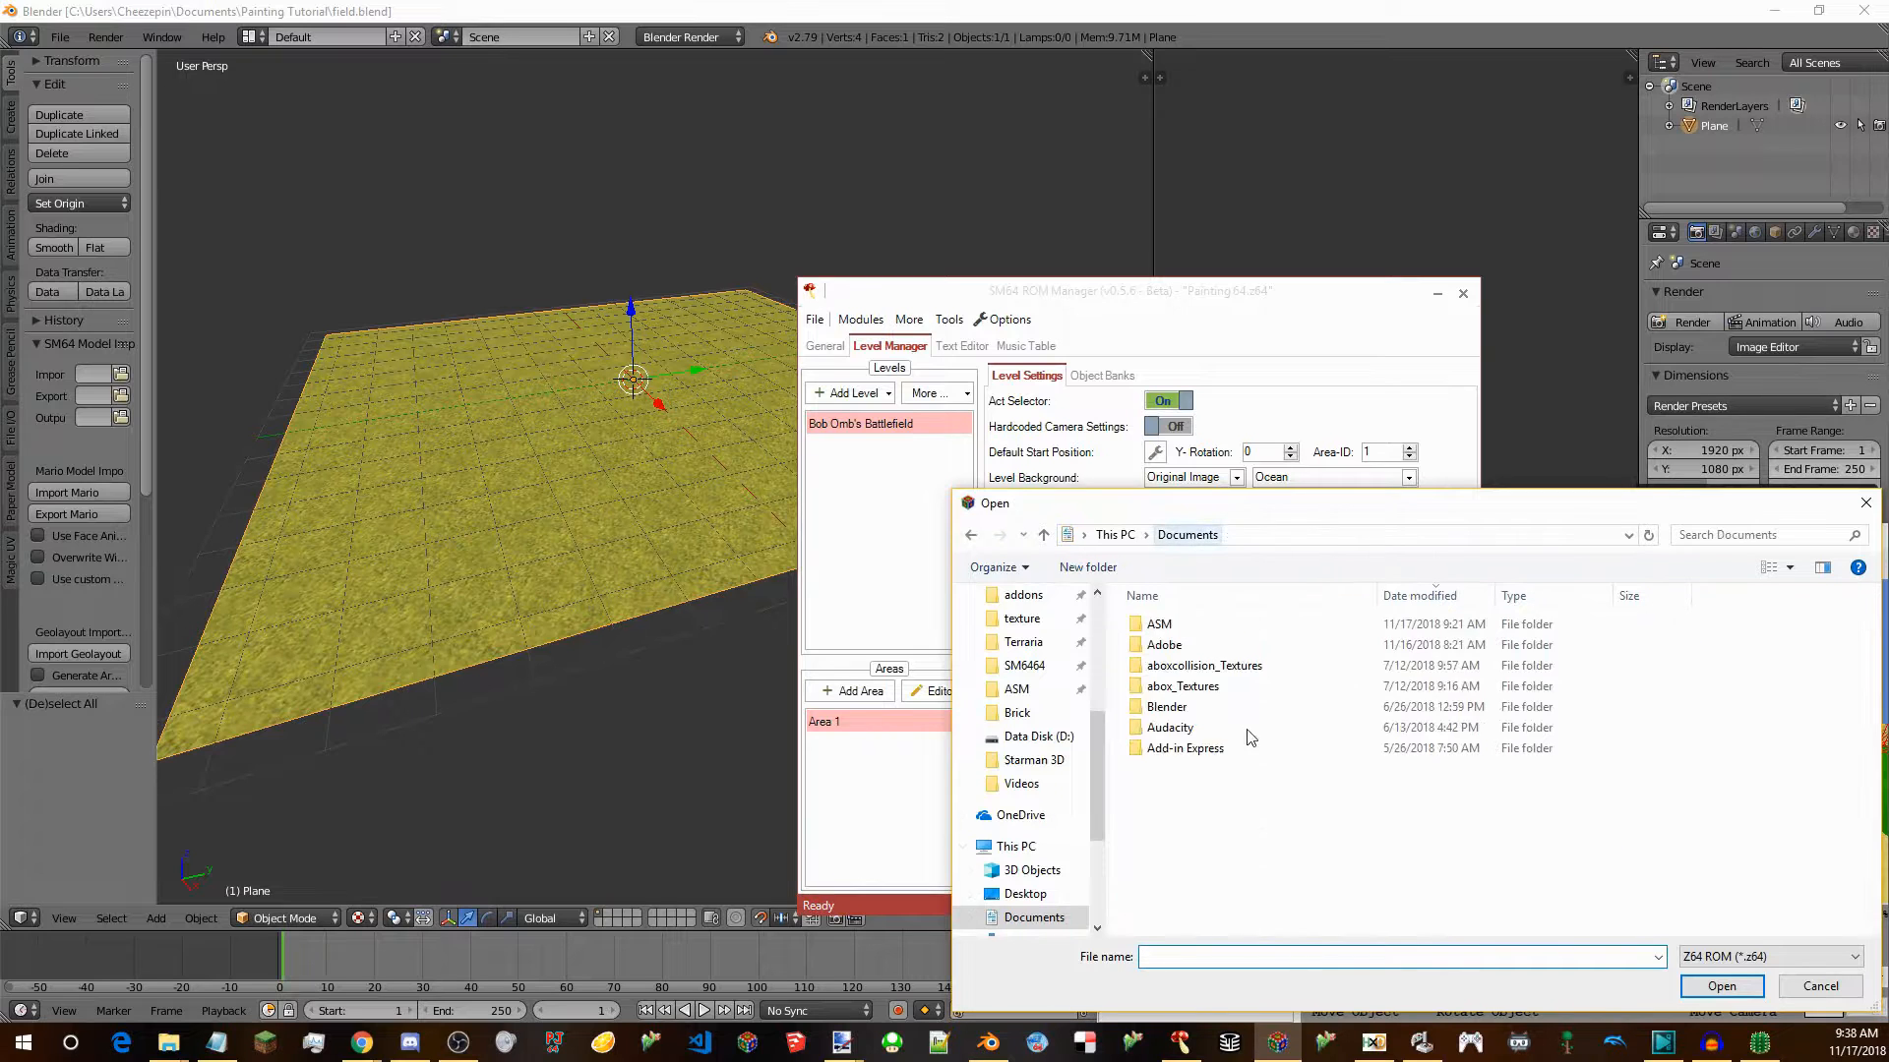
double_click(1209, 750)
double_click(1176, 626)
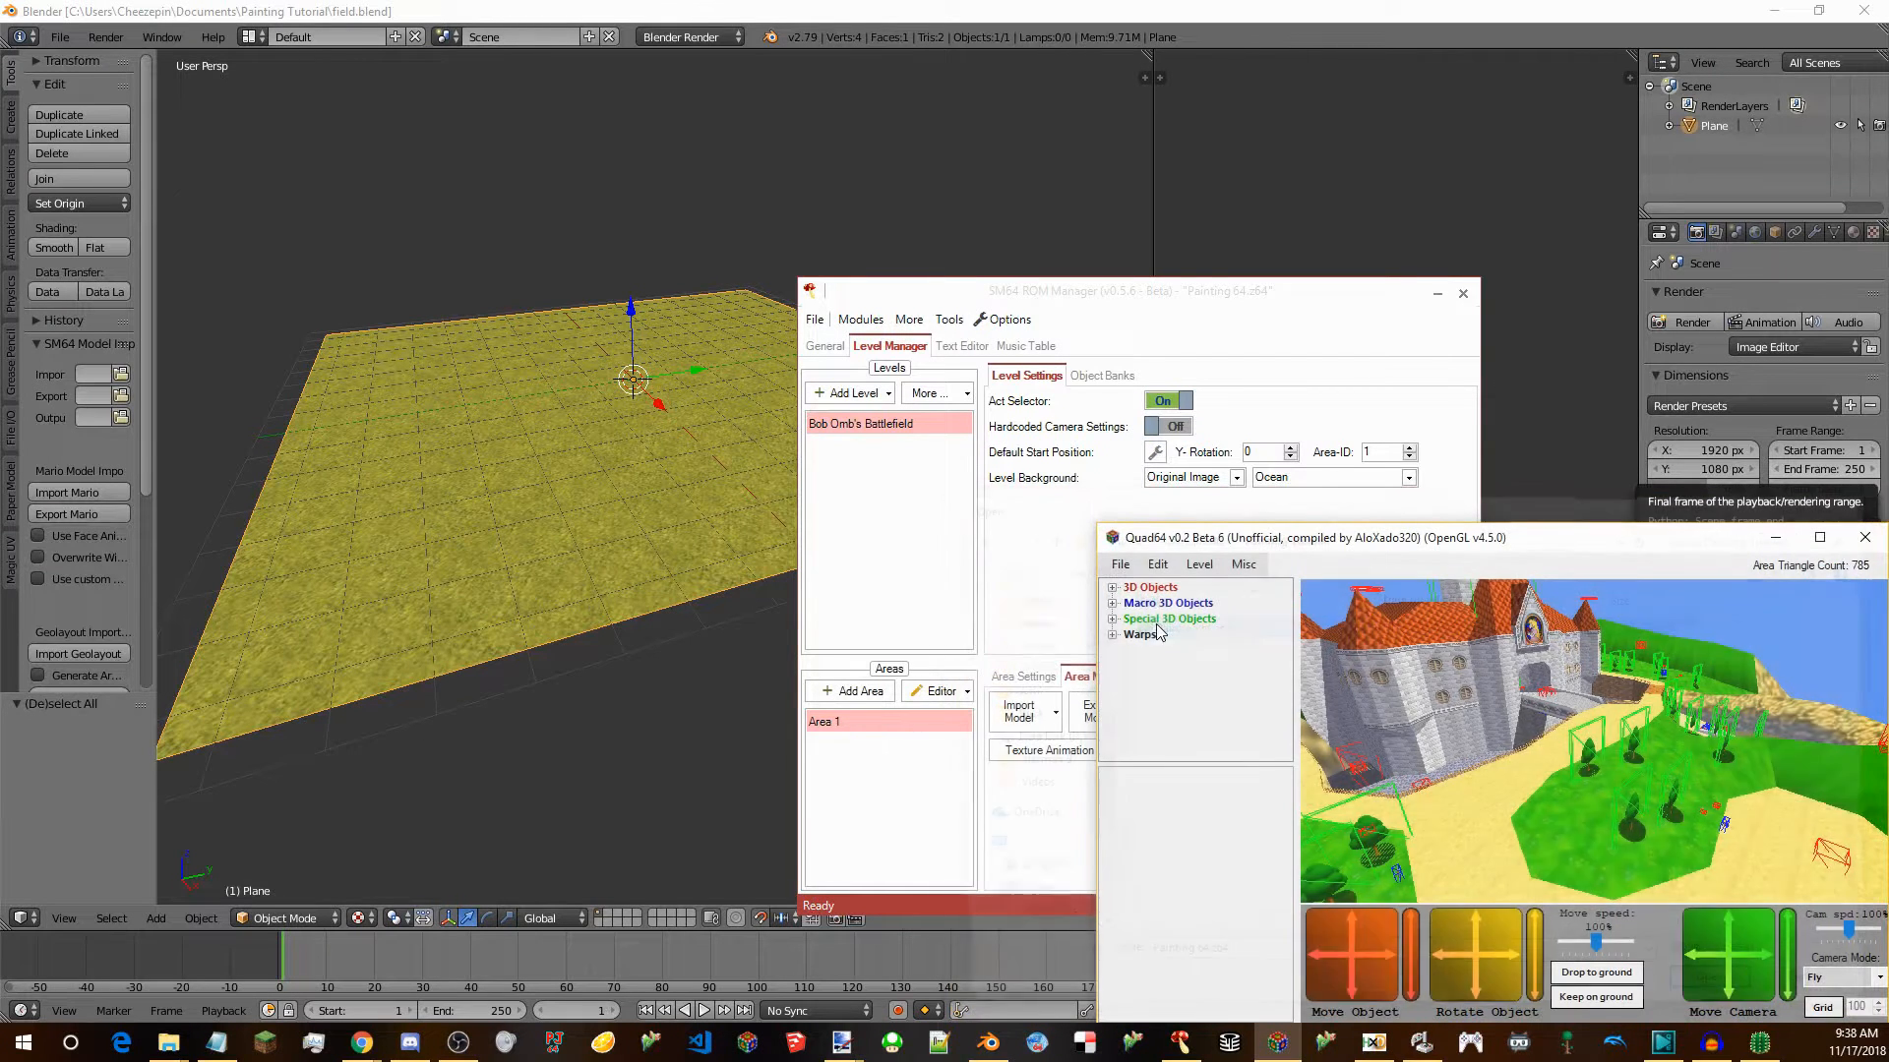
Load the Bob-omb Battlefield level in Quad64.
left_click(1199, 565)
left_click(1242, 586)
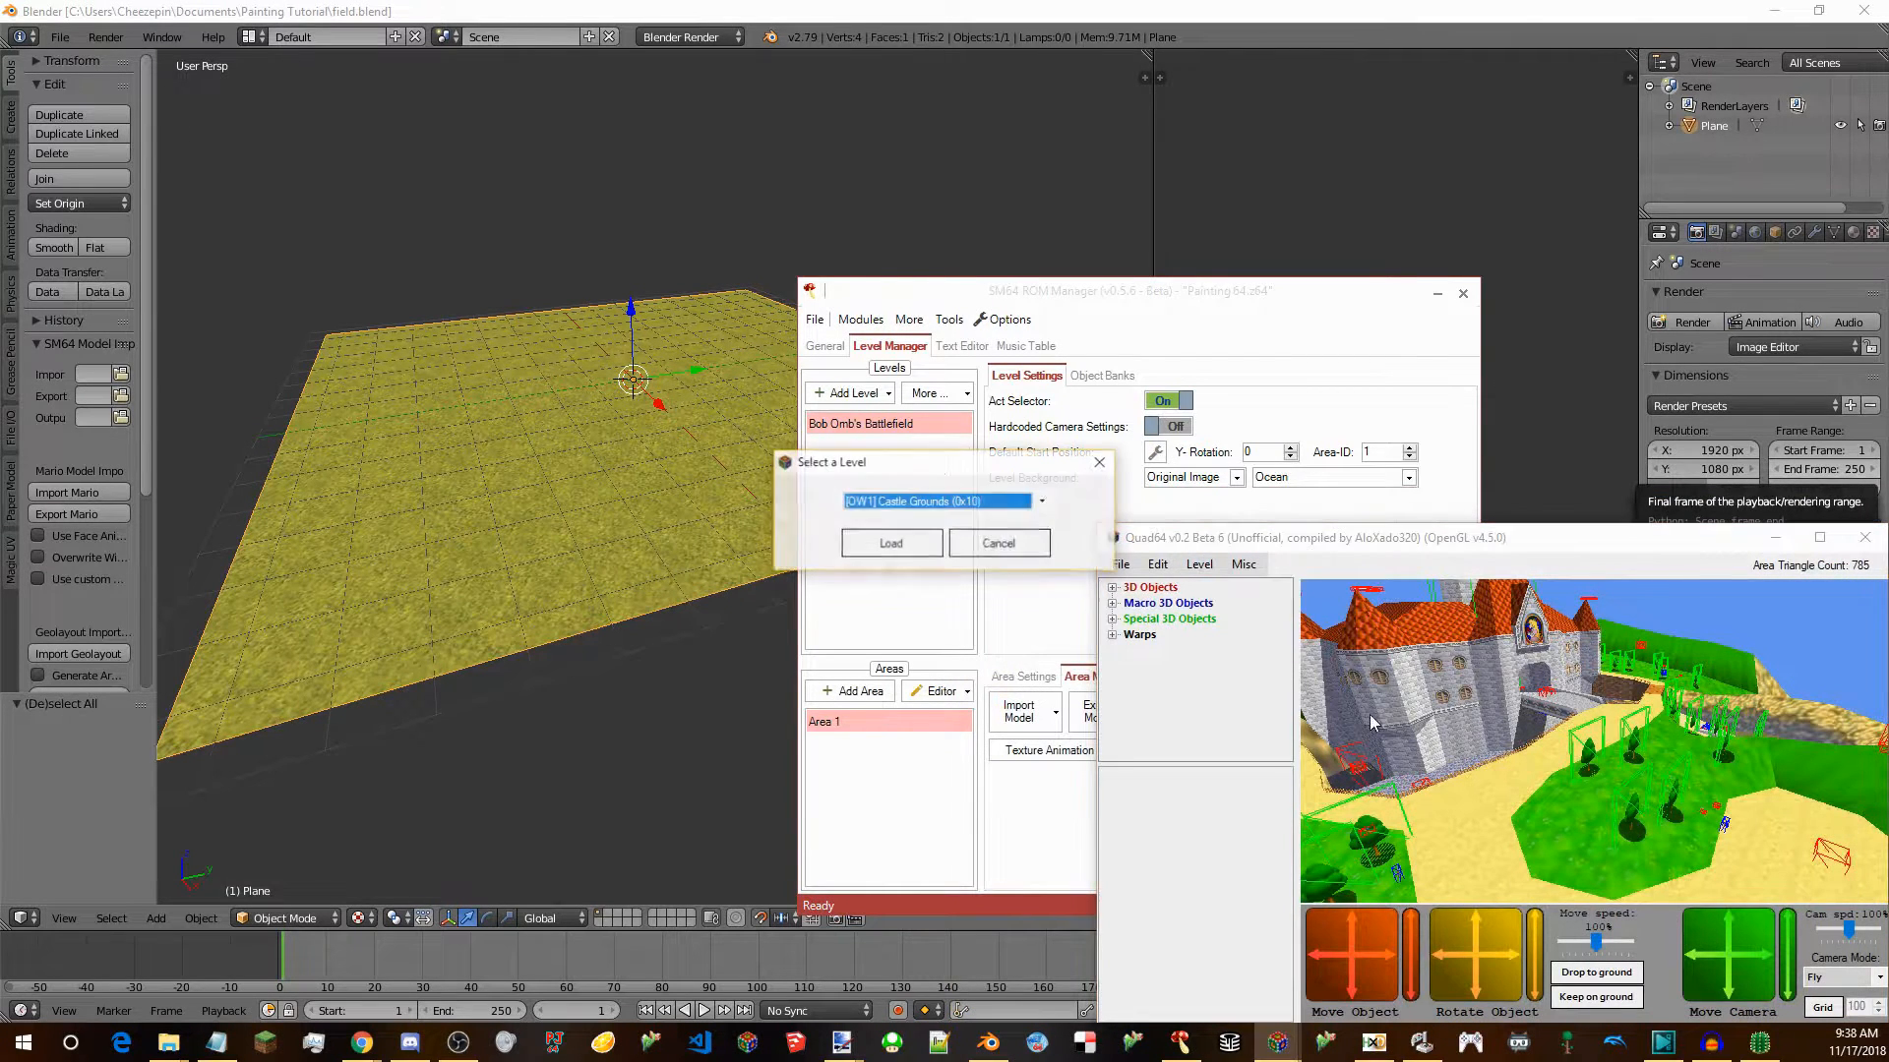
left_click(946, 501)
left_click(915, 519)
left_click(895, 540)
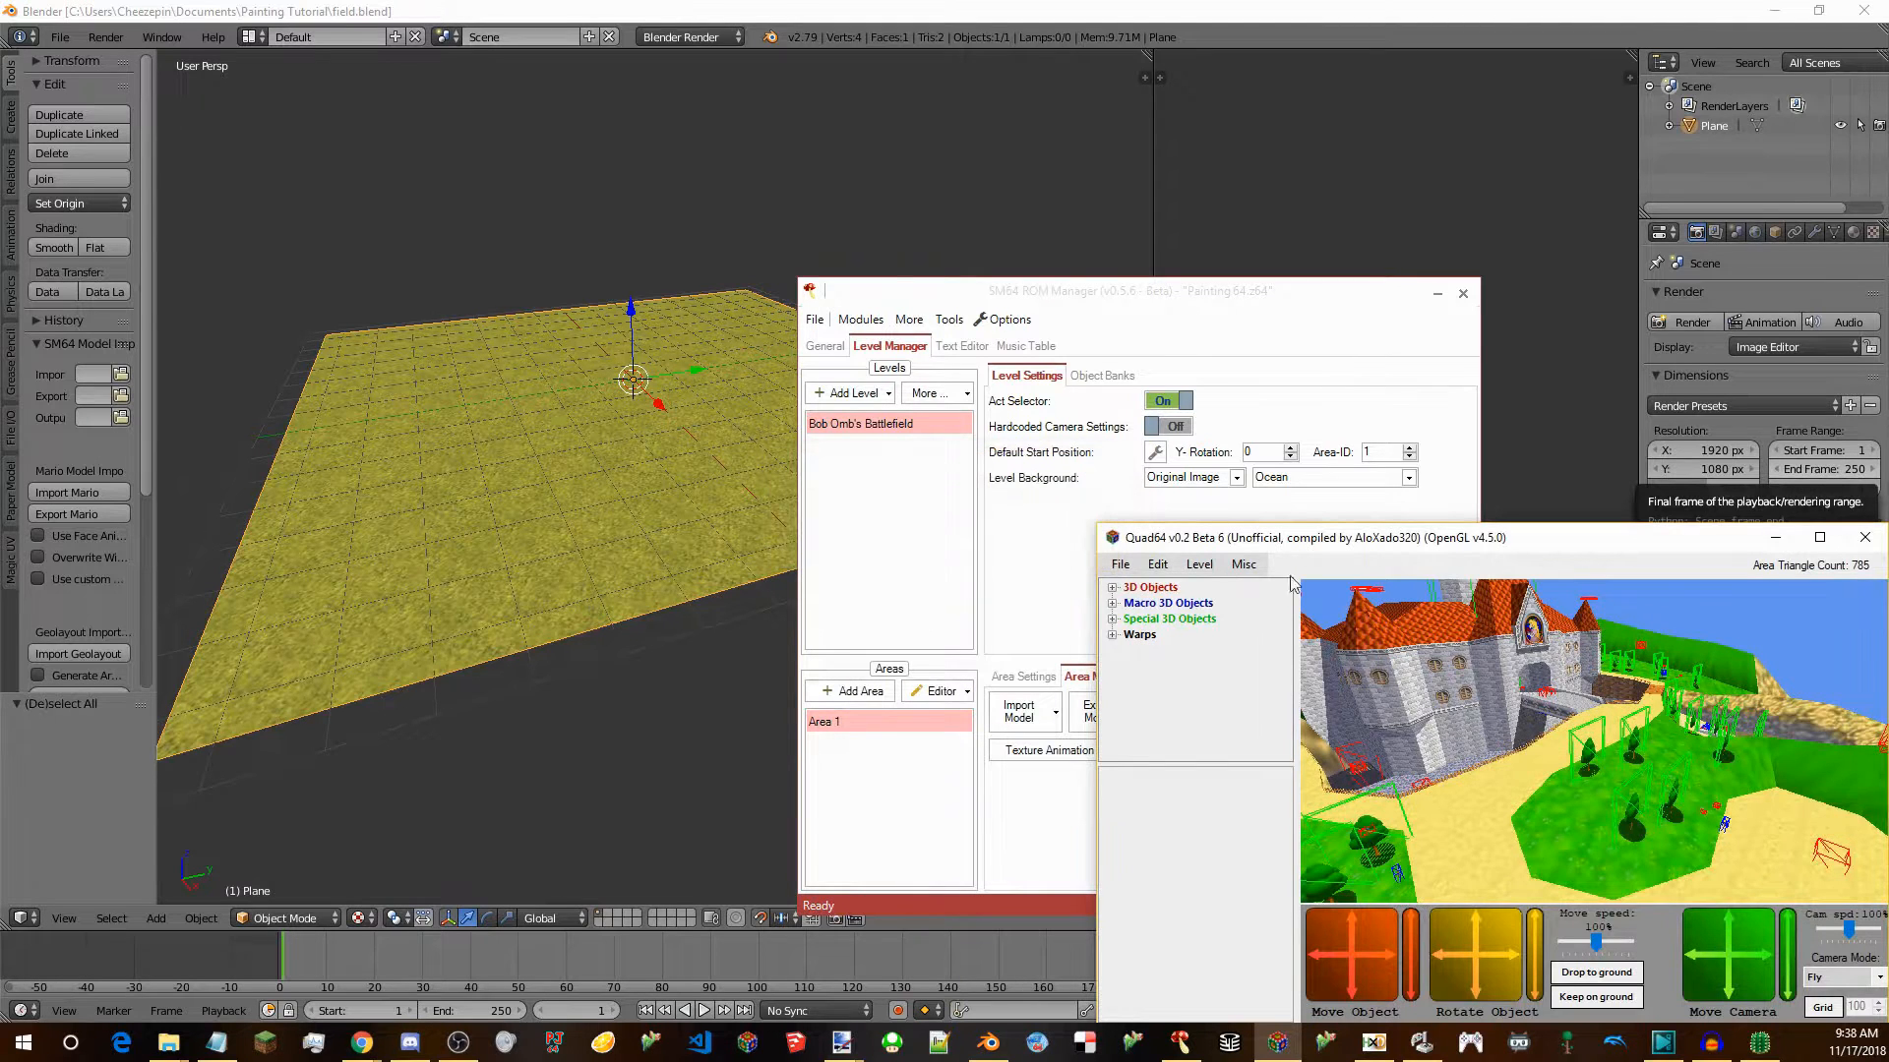
Open the script dumps and examine the display list nodes in Area 1's geometry layout script.
left_click(1243, 565)
left_click(1289, 657)
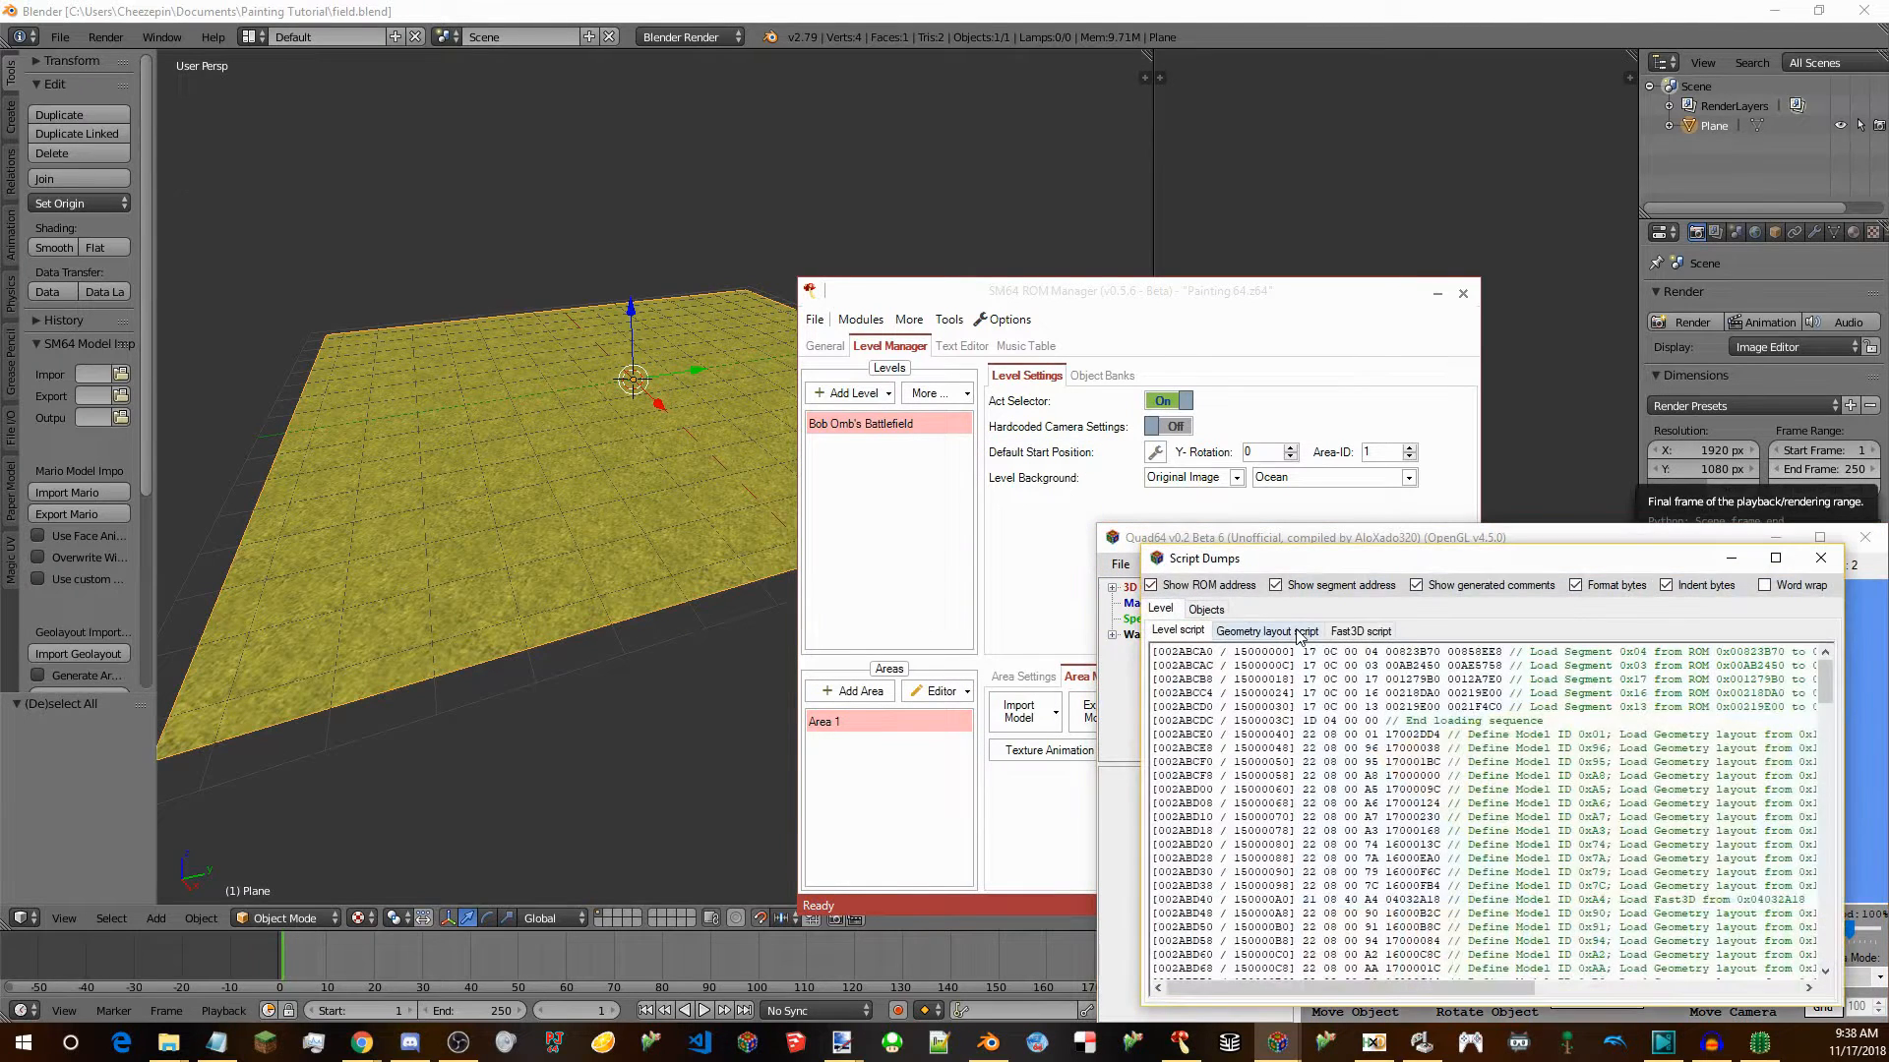
left_click(1299, 632)
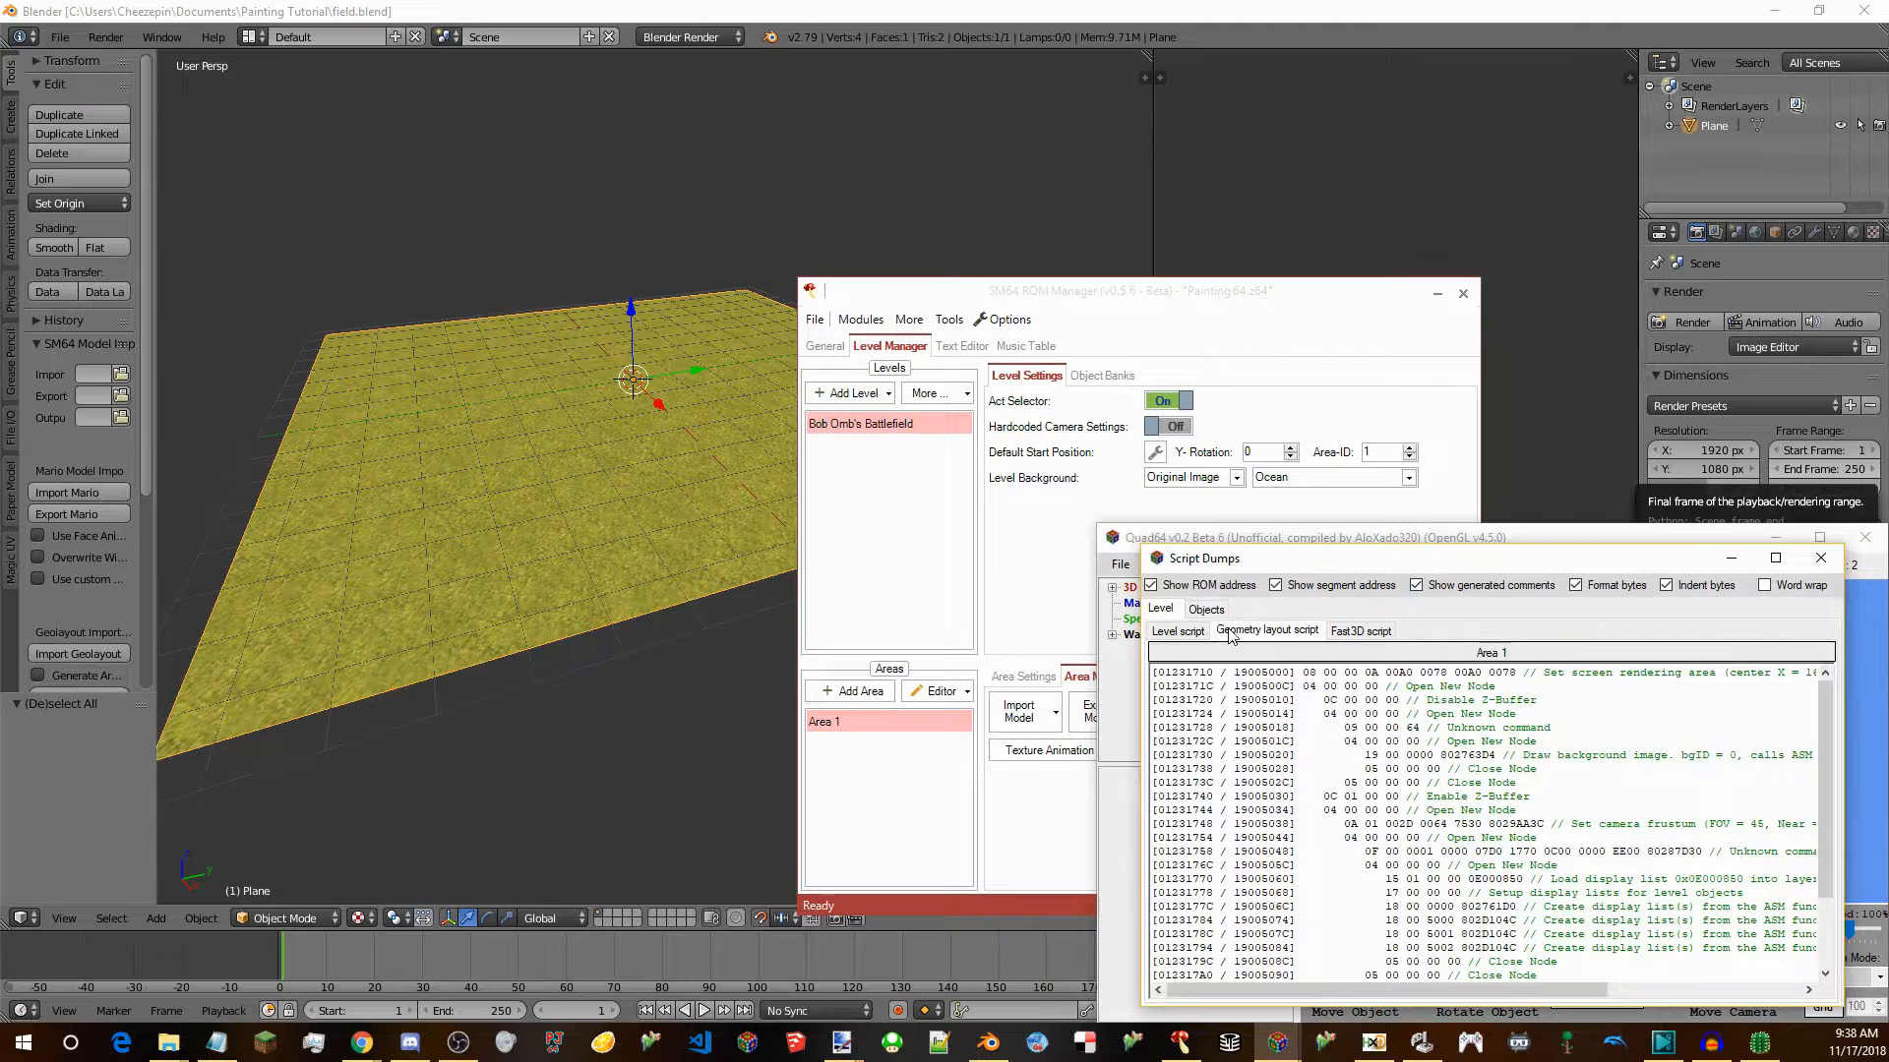
scroll(1433, 888, "down", 2)
scroll(1433, 888, "down", 1)
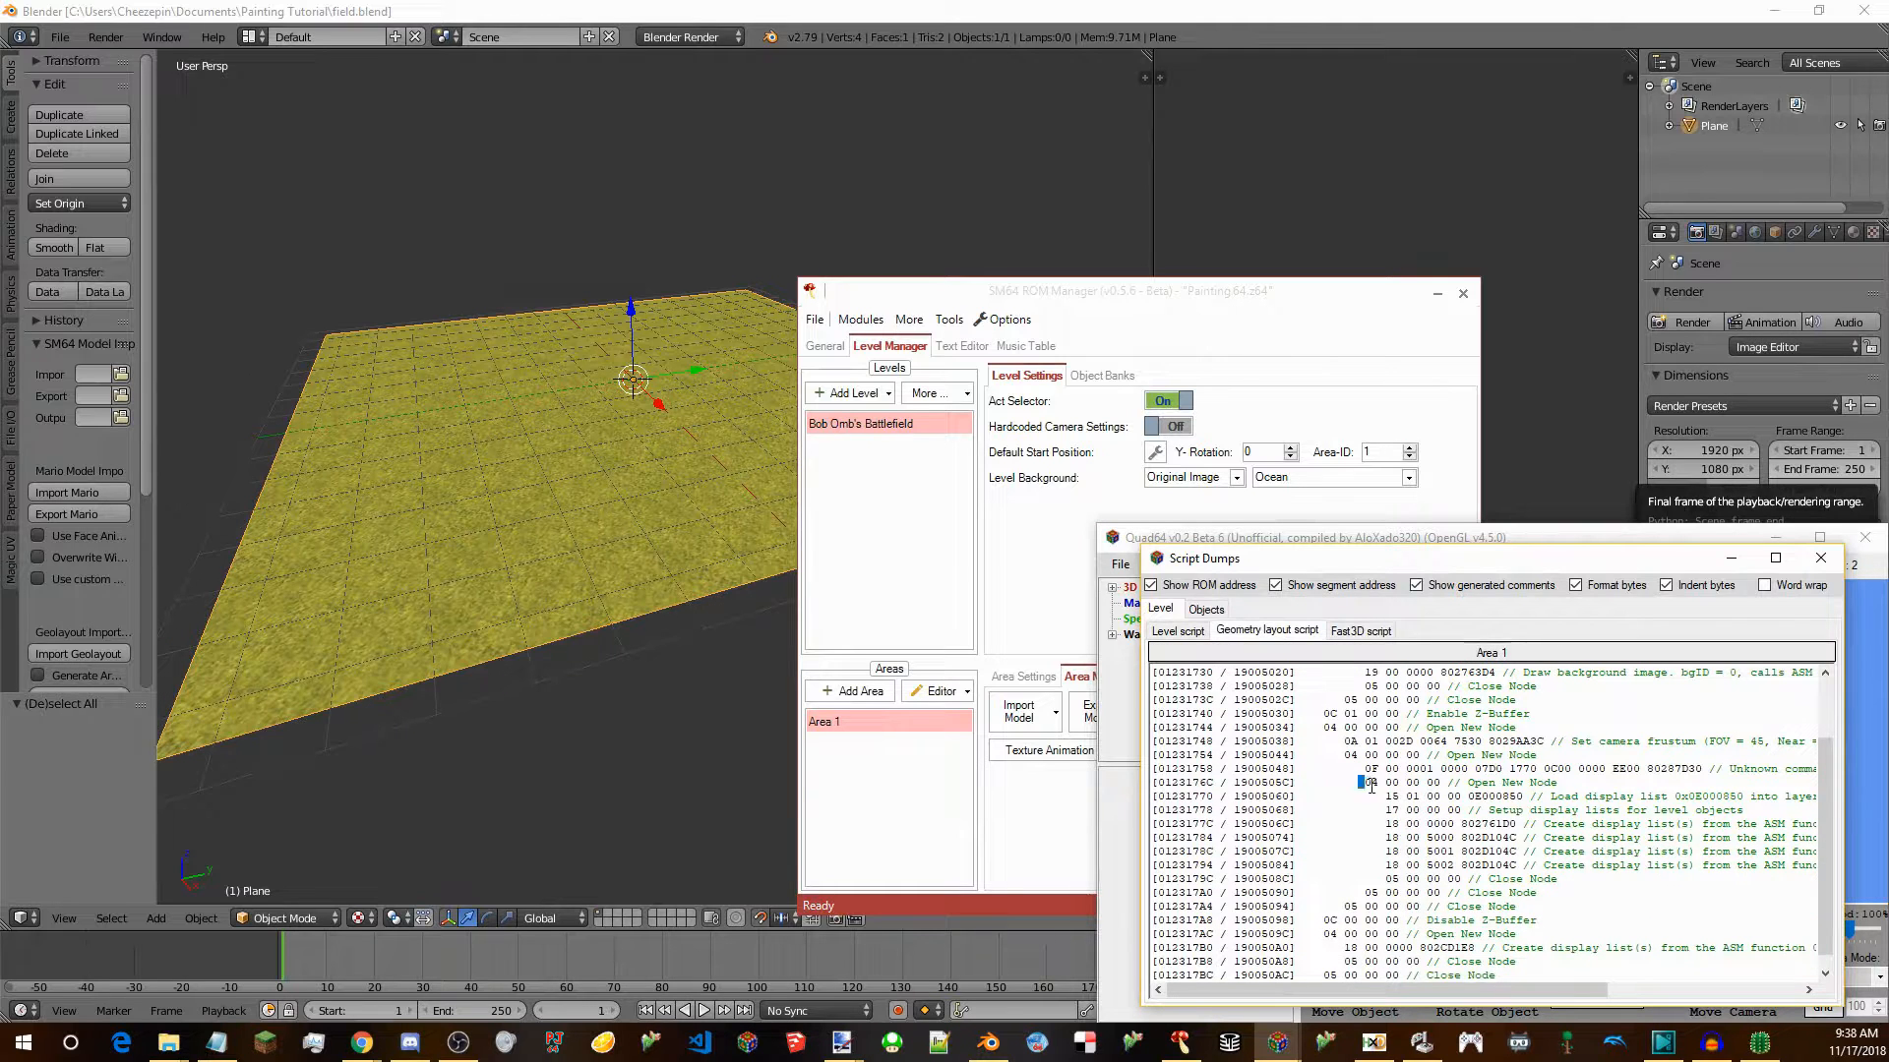
Copy the ROM address 123179C of the Close Node line that follows the ASM display list commands.
left_click_drag(1358, 782, 1512, 869)
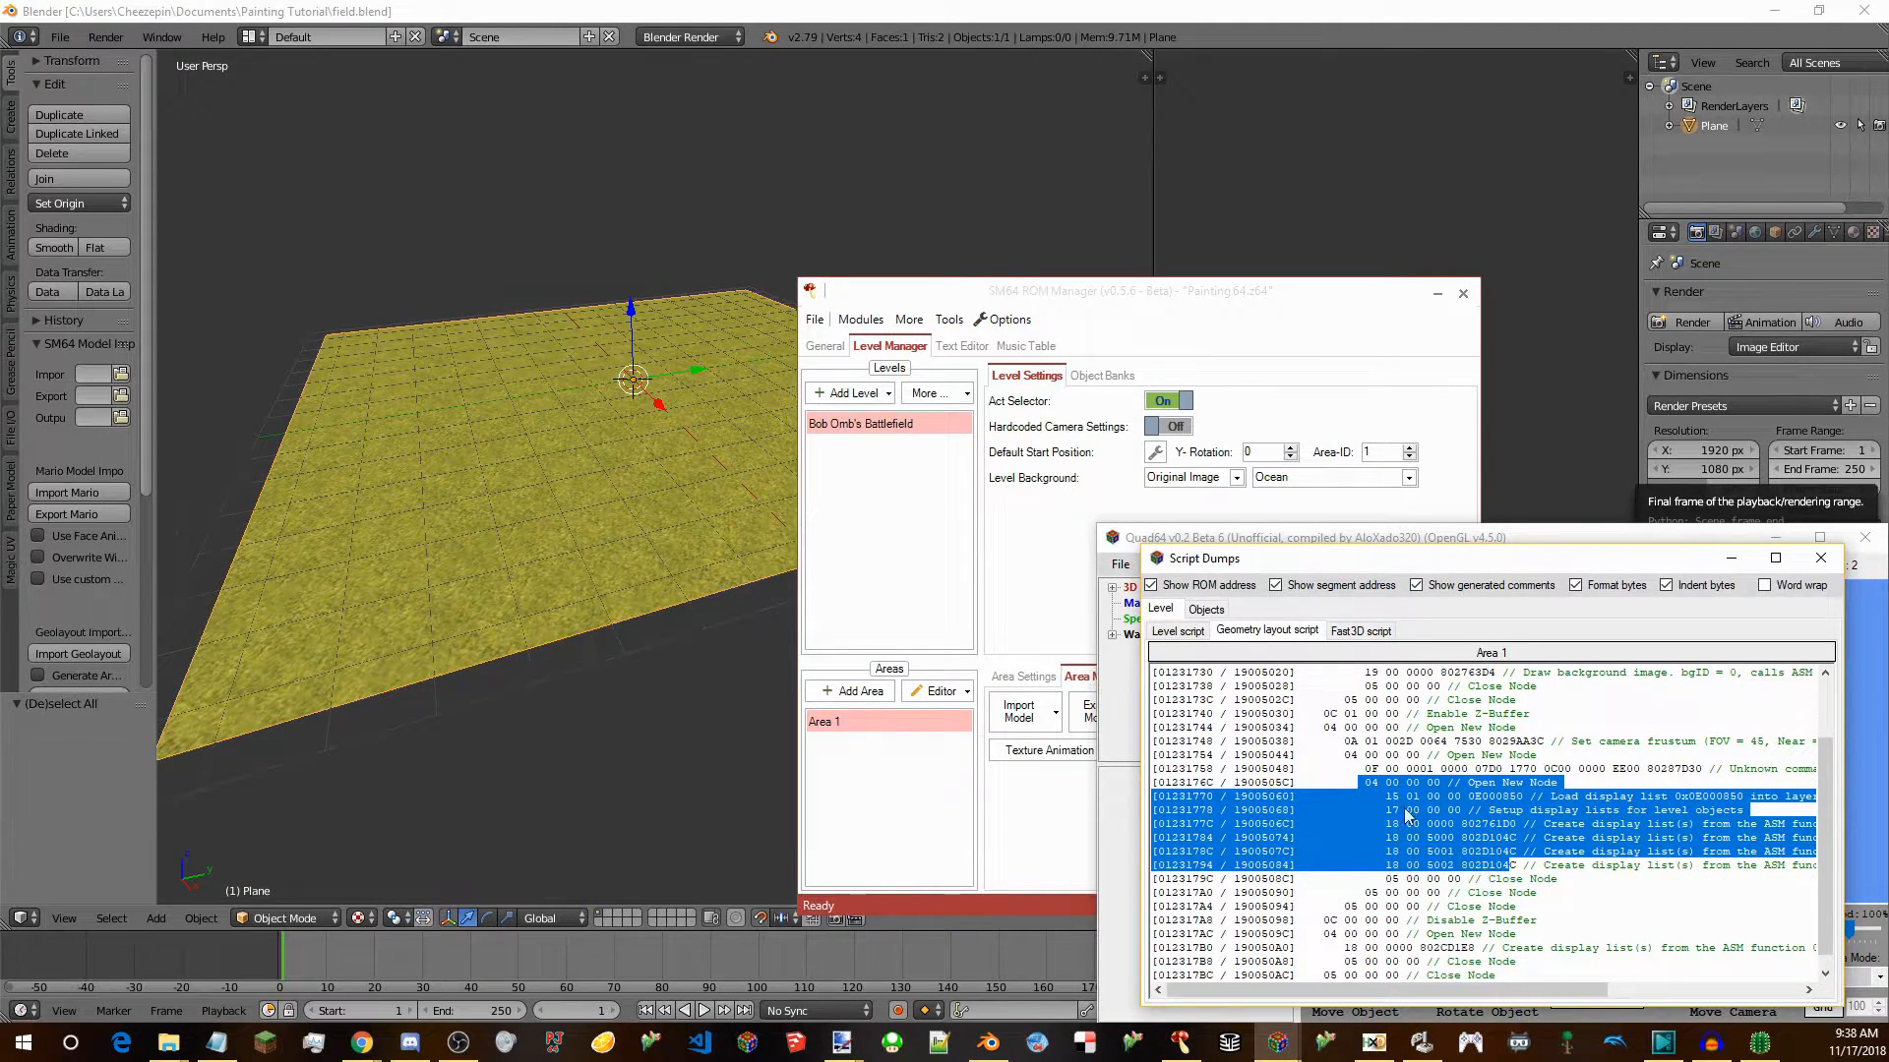
left_click(1437, 866)
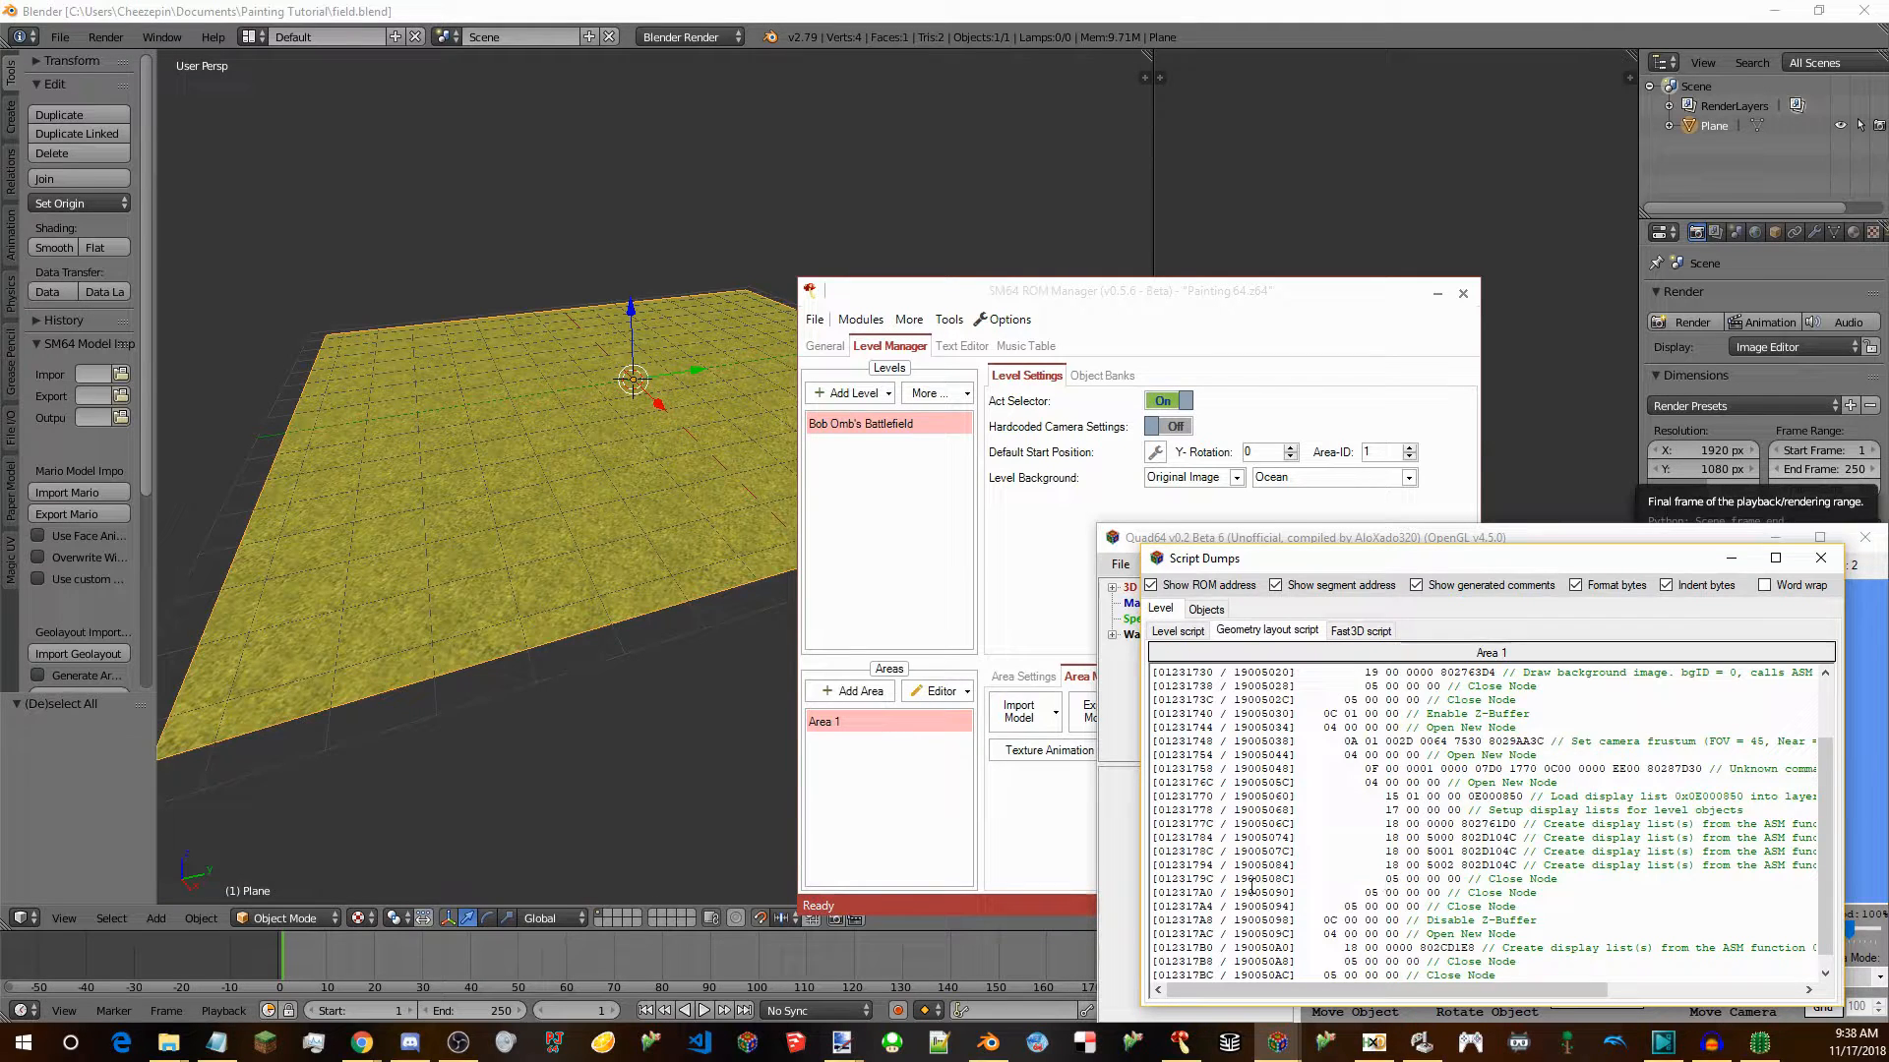
left_click_drag(1387, 879, 1461, 882)
left_click_drag(1216, 879, 1157, 881)
key("ctrl+c")
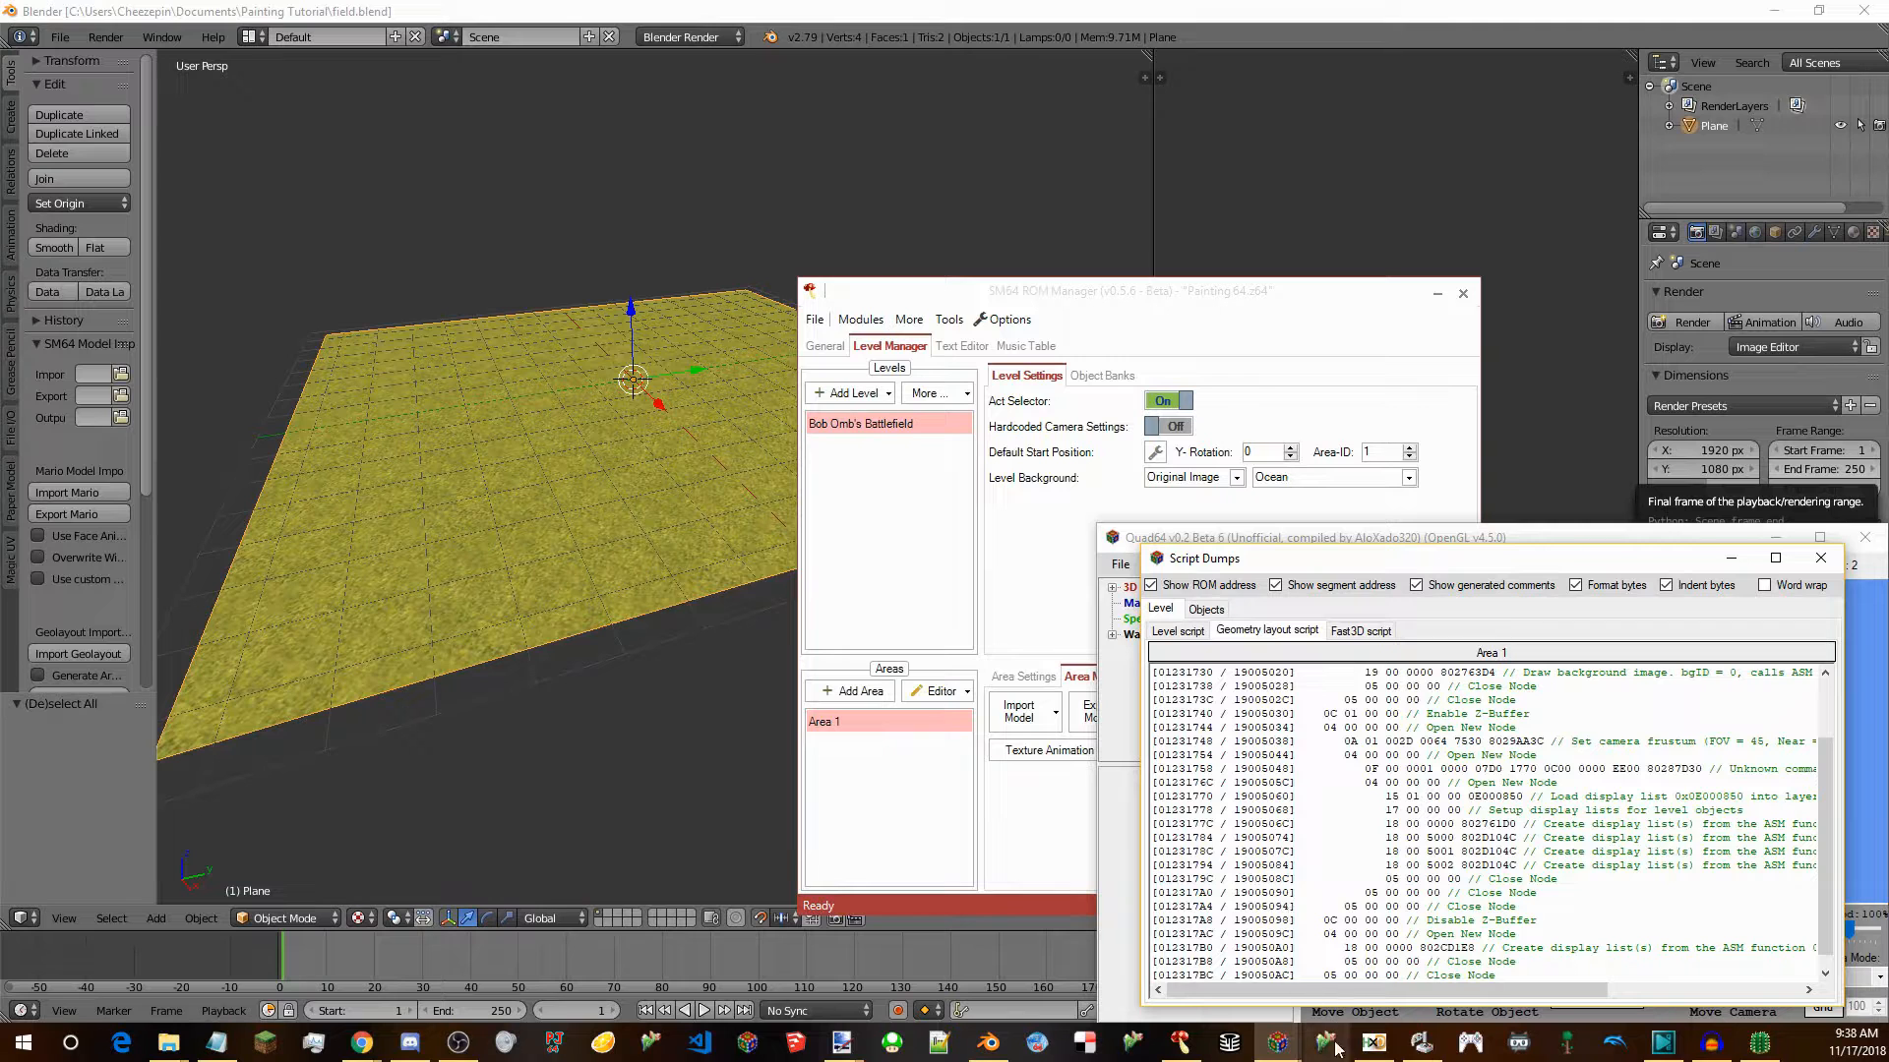
Switch to HxD and open Painting 64.z64 from the Painting Tutorial folder.
left_click(1373, 1033)
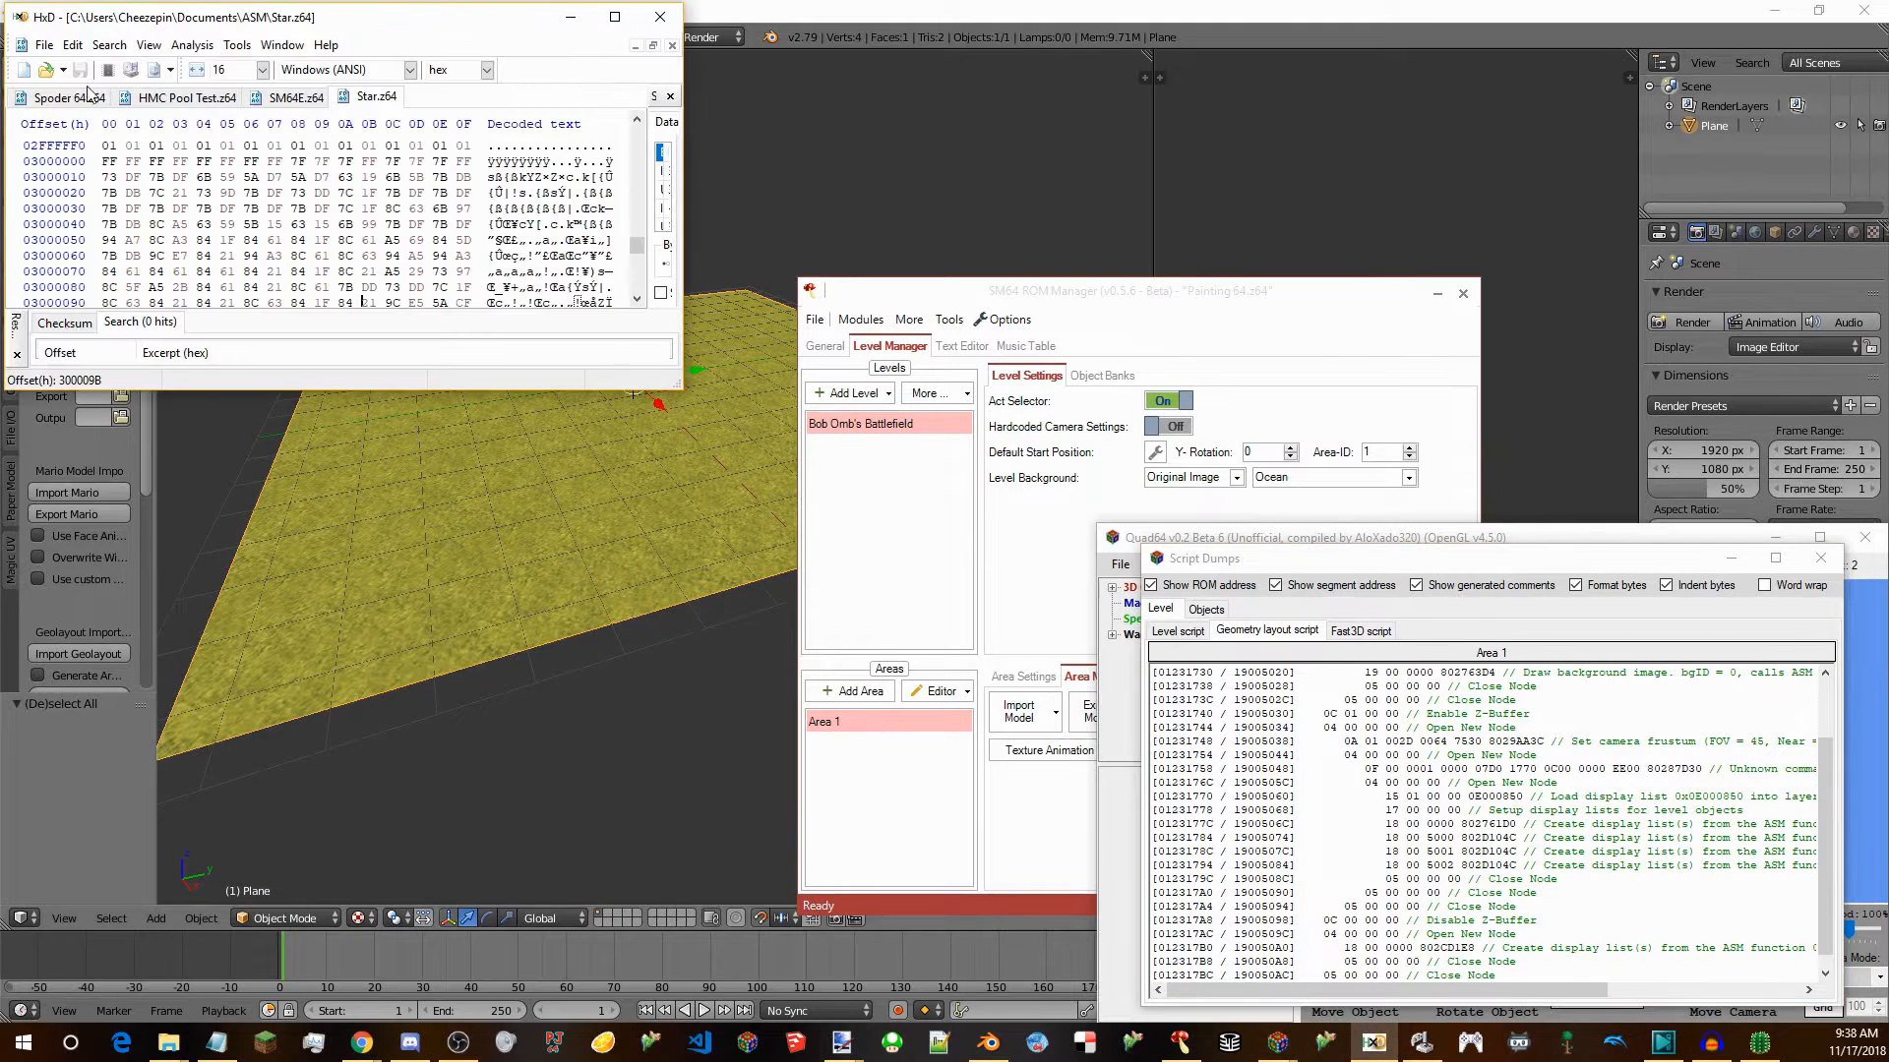
left_click(47, 68)
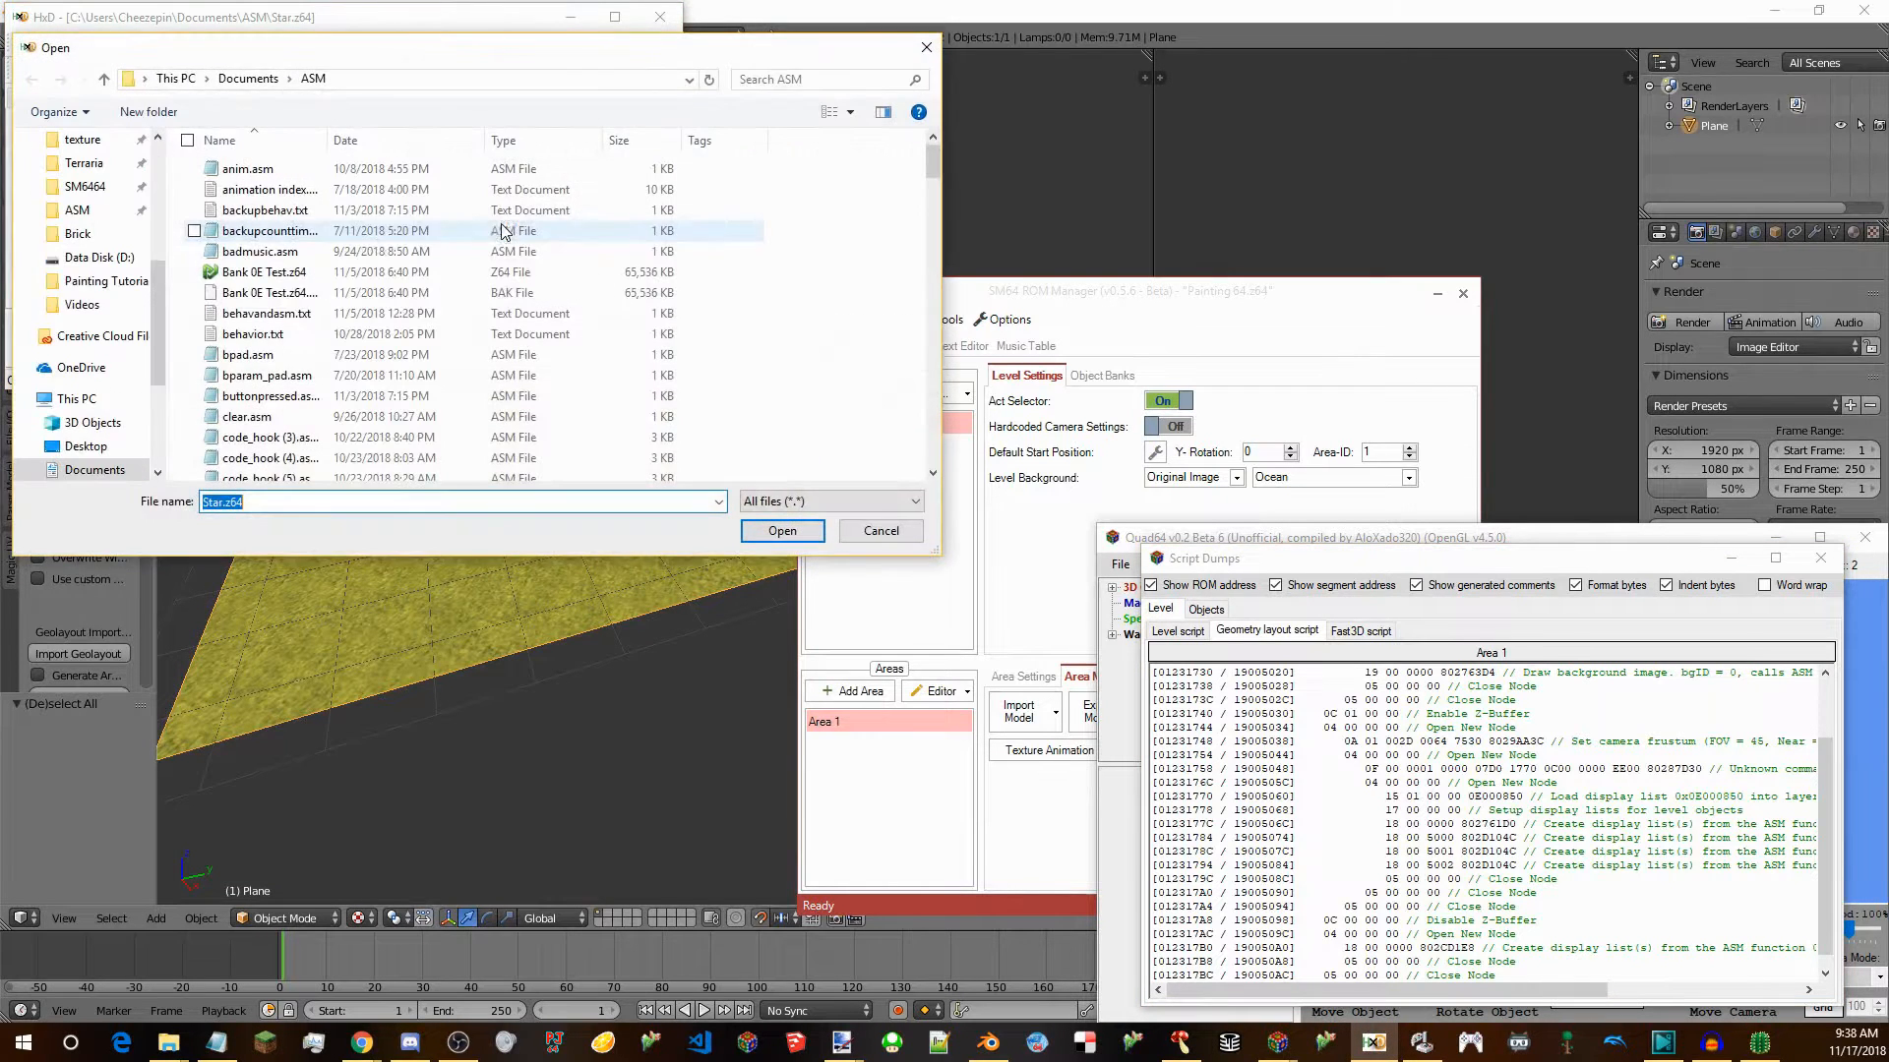
left_click(251, 79)
left_click(295, 429)
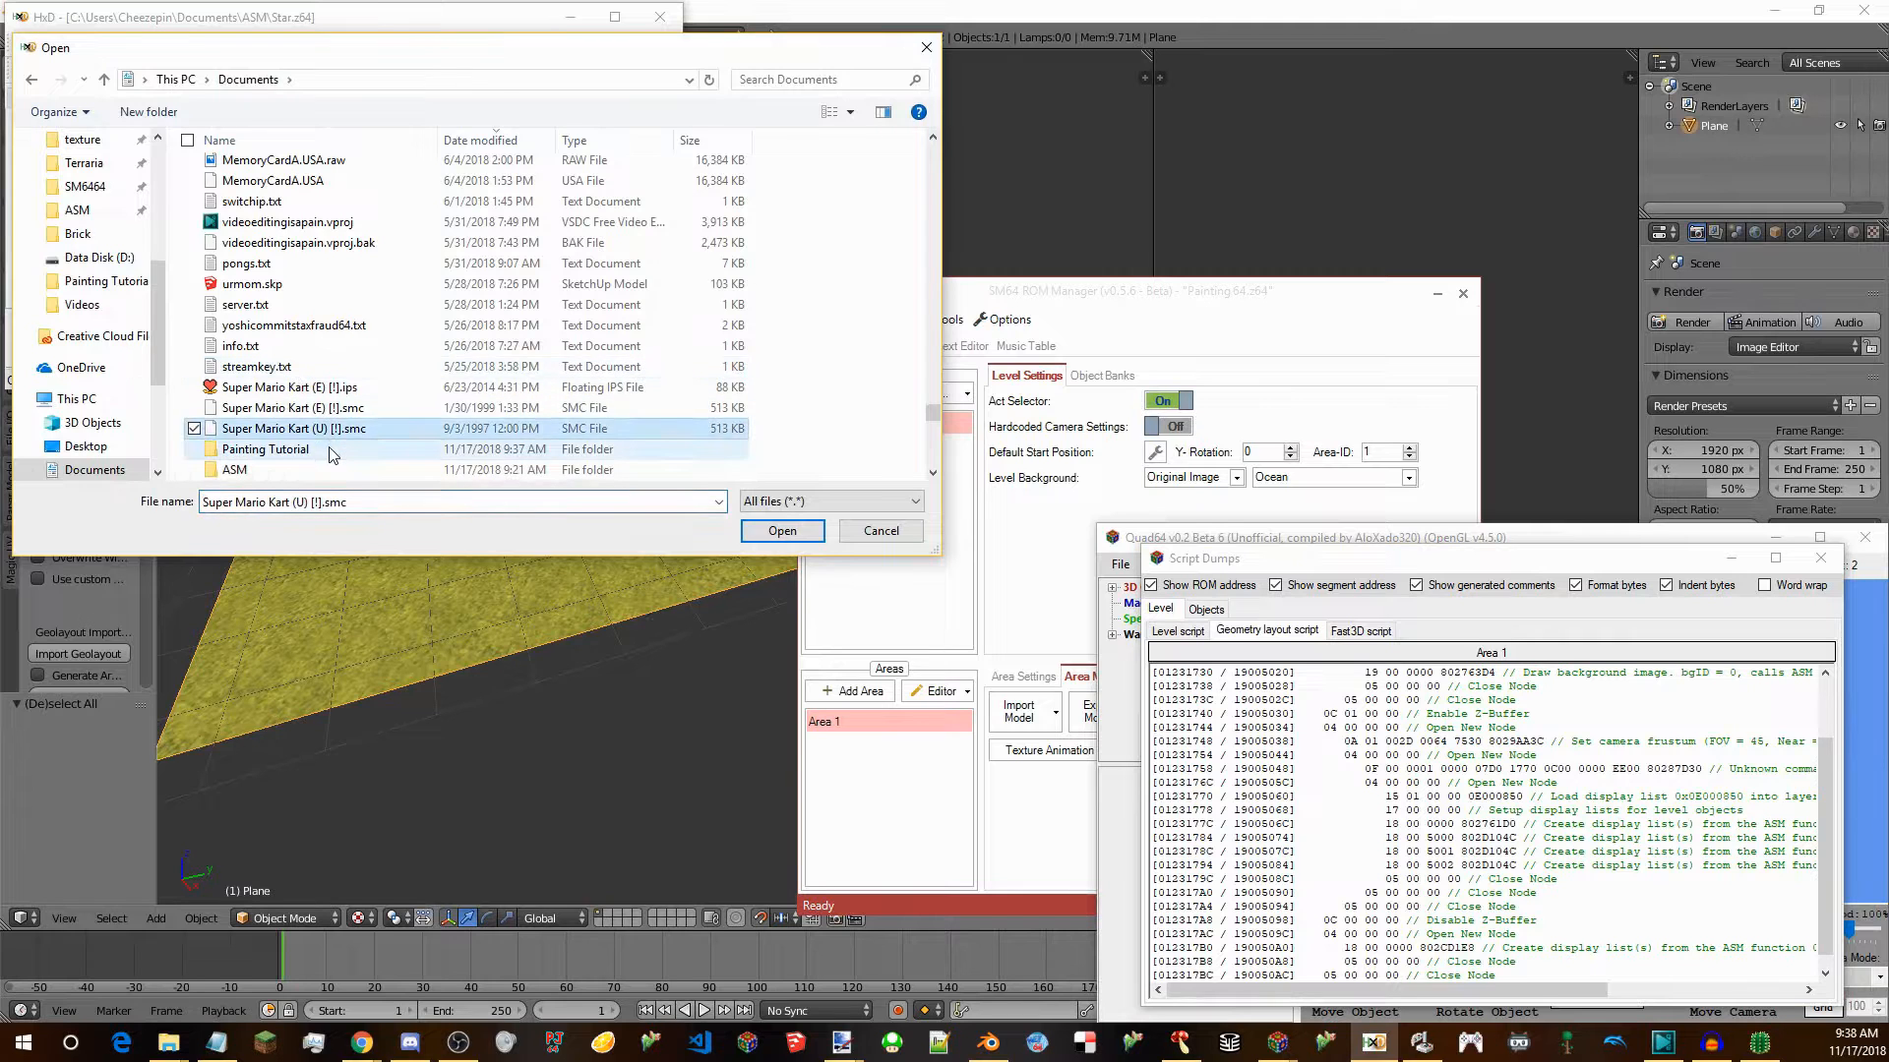
double_click(264, 449)
double_click(263, 234)
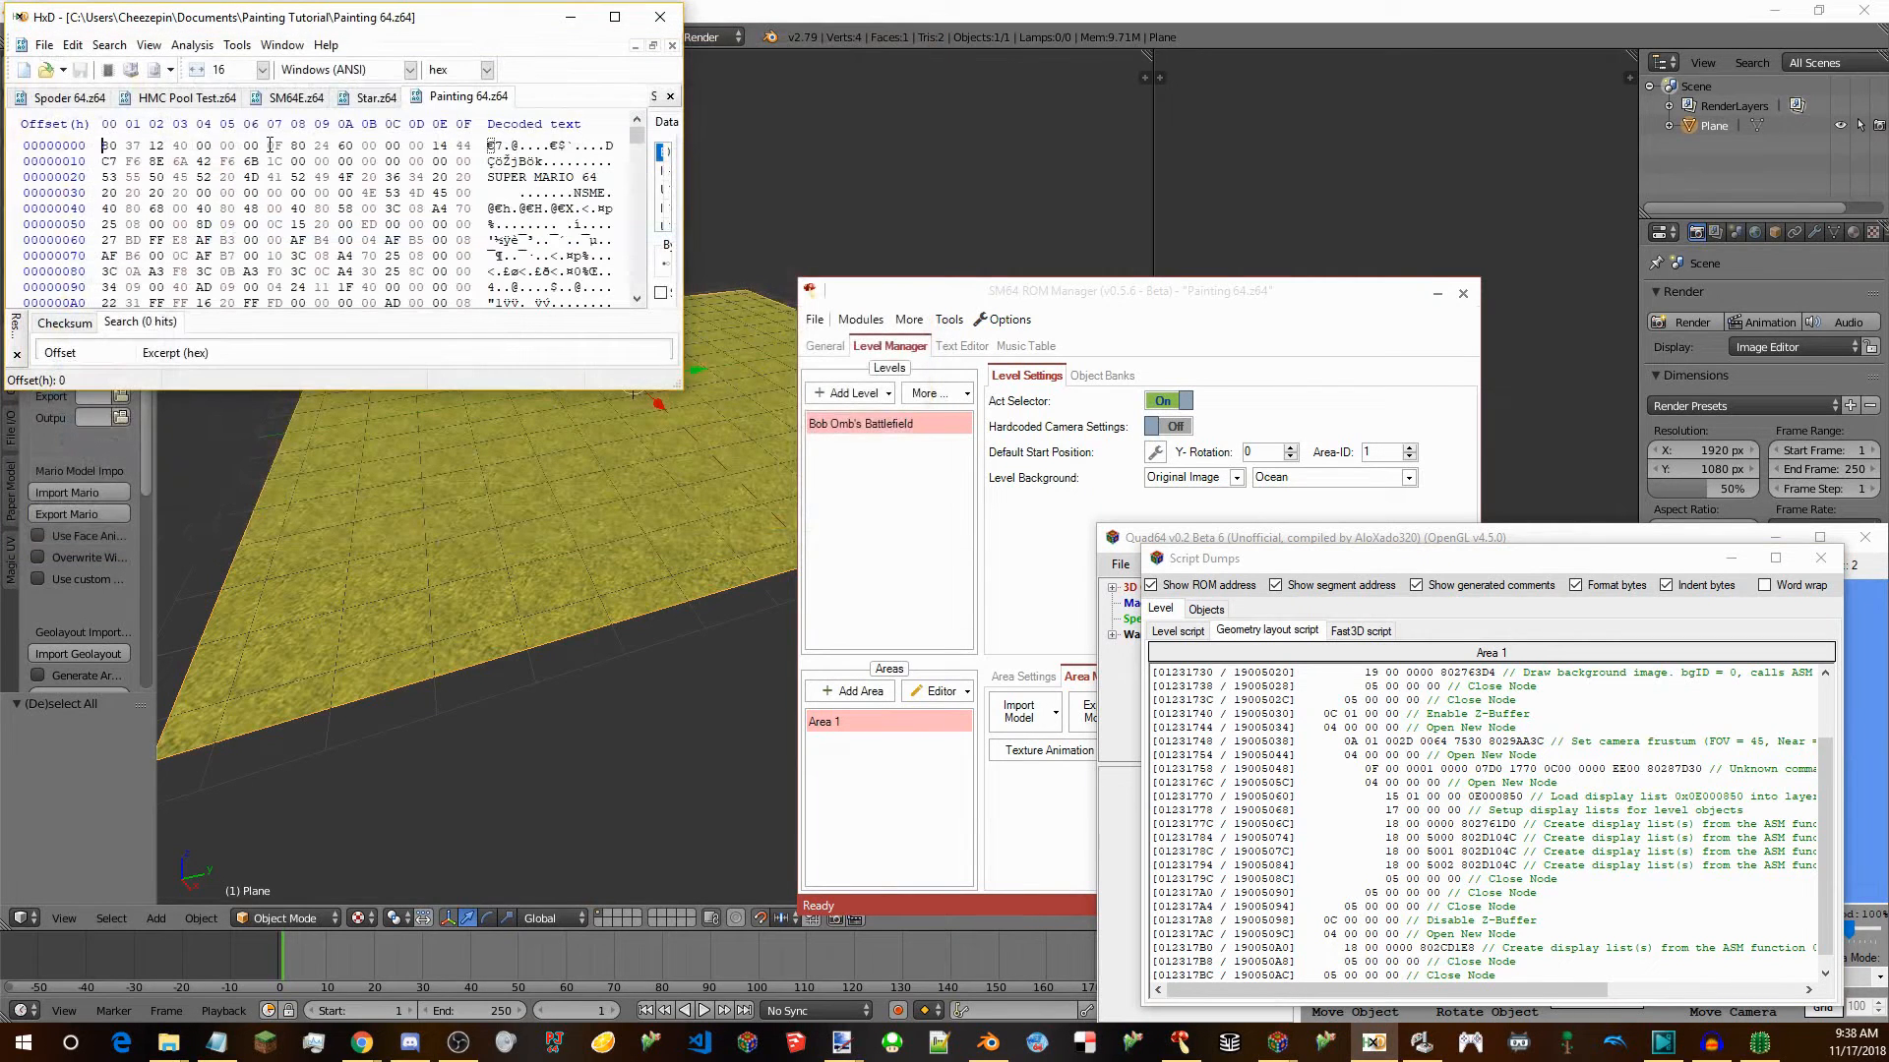
Enlarge the hex editor window vertically and go to offset 123179C, the copied Close Node address.
double_click(285, 389)
key("ctrl+g")
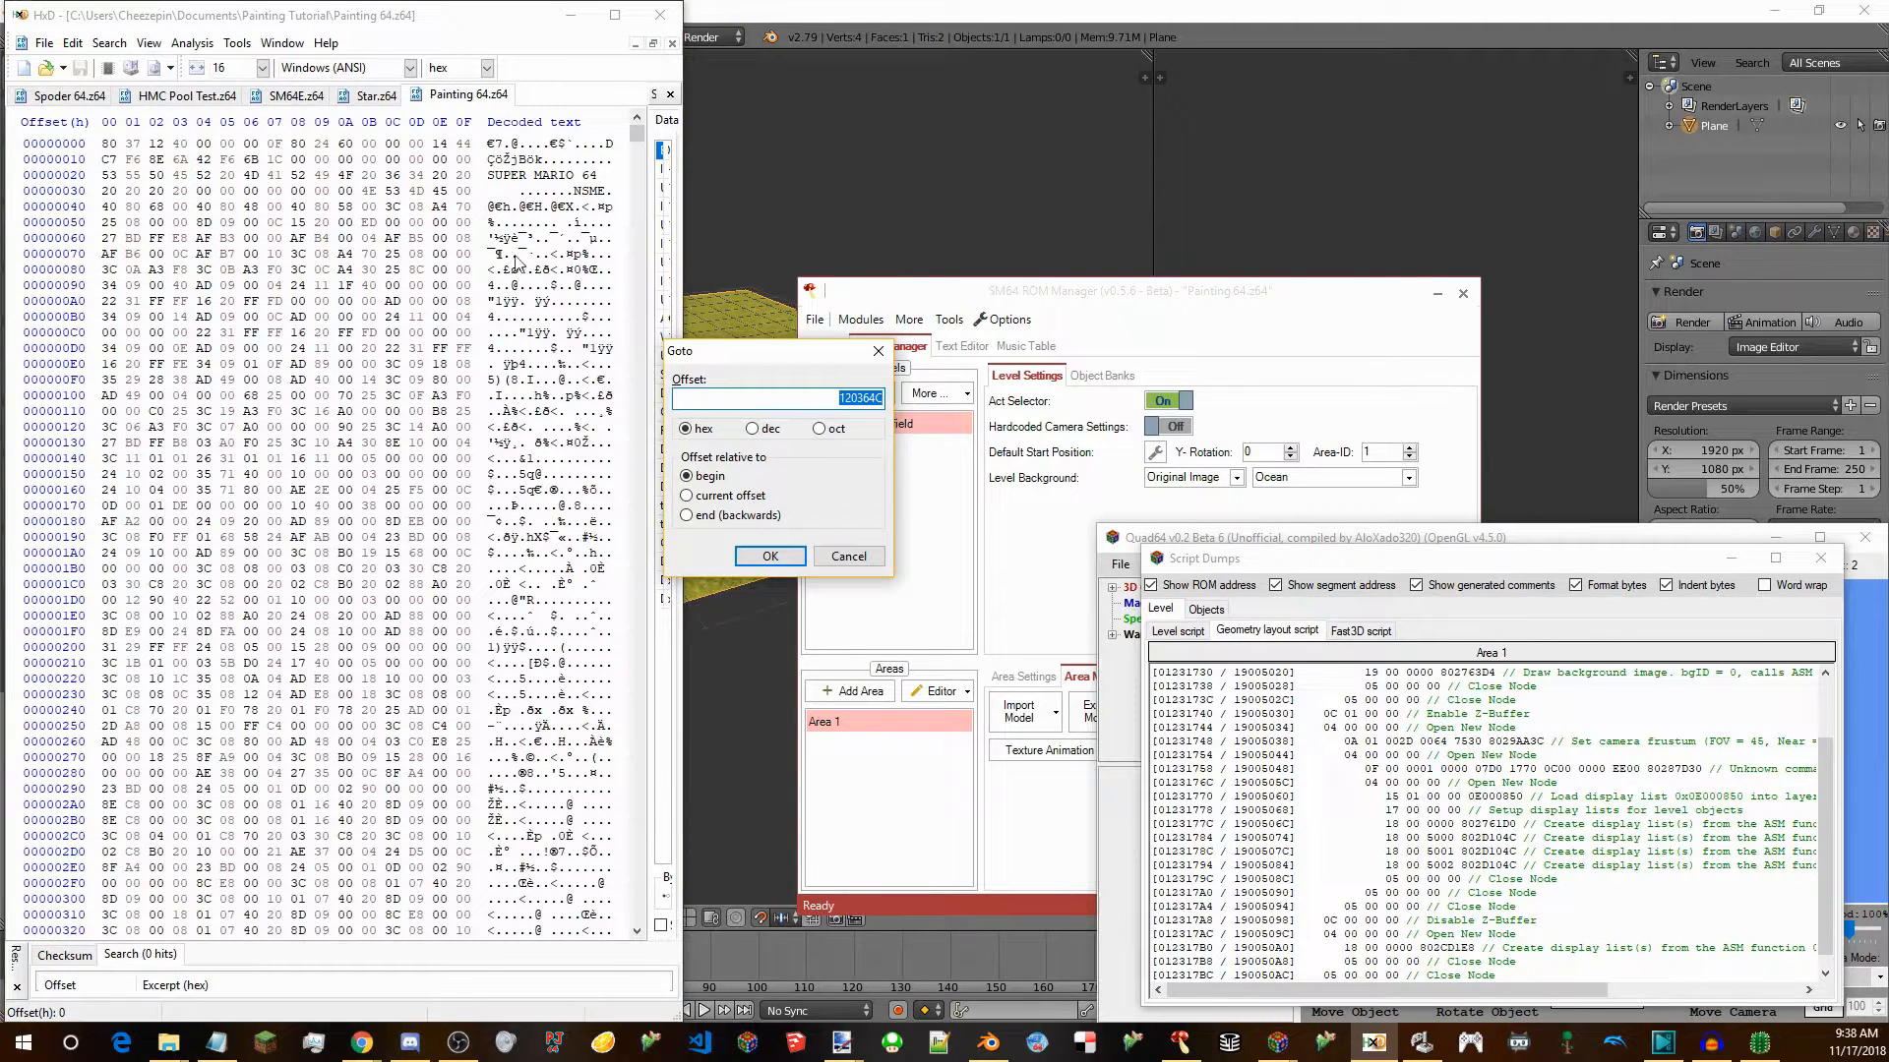
left_click_drag(794, 360, 568, 356)
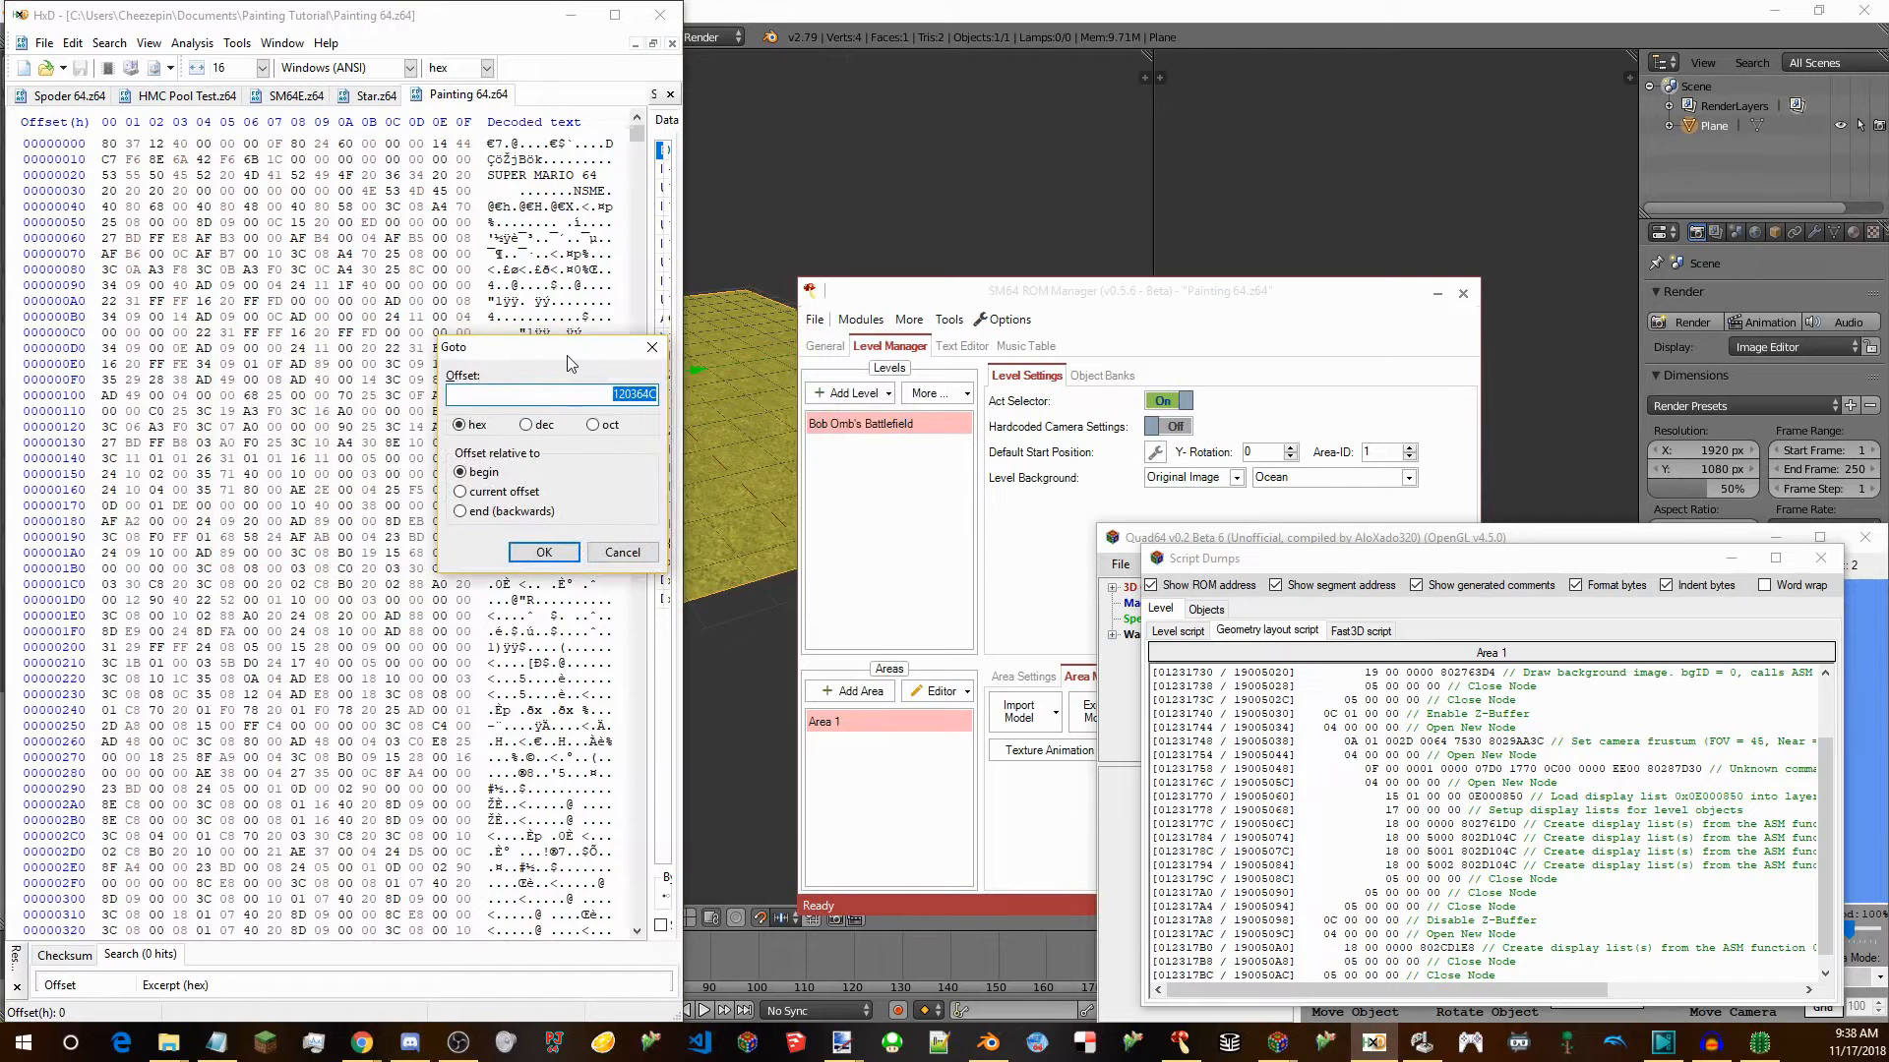
key("ctrl+v")
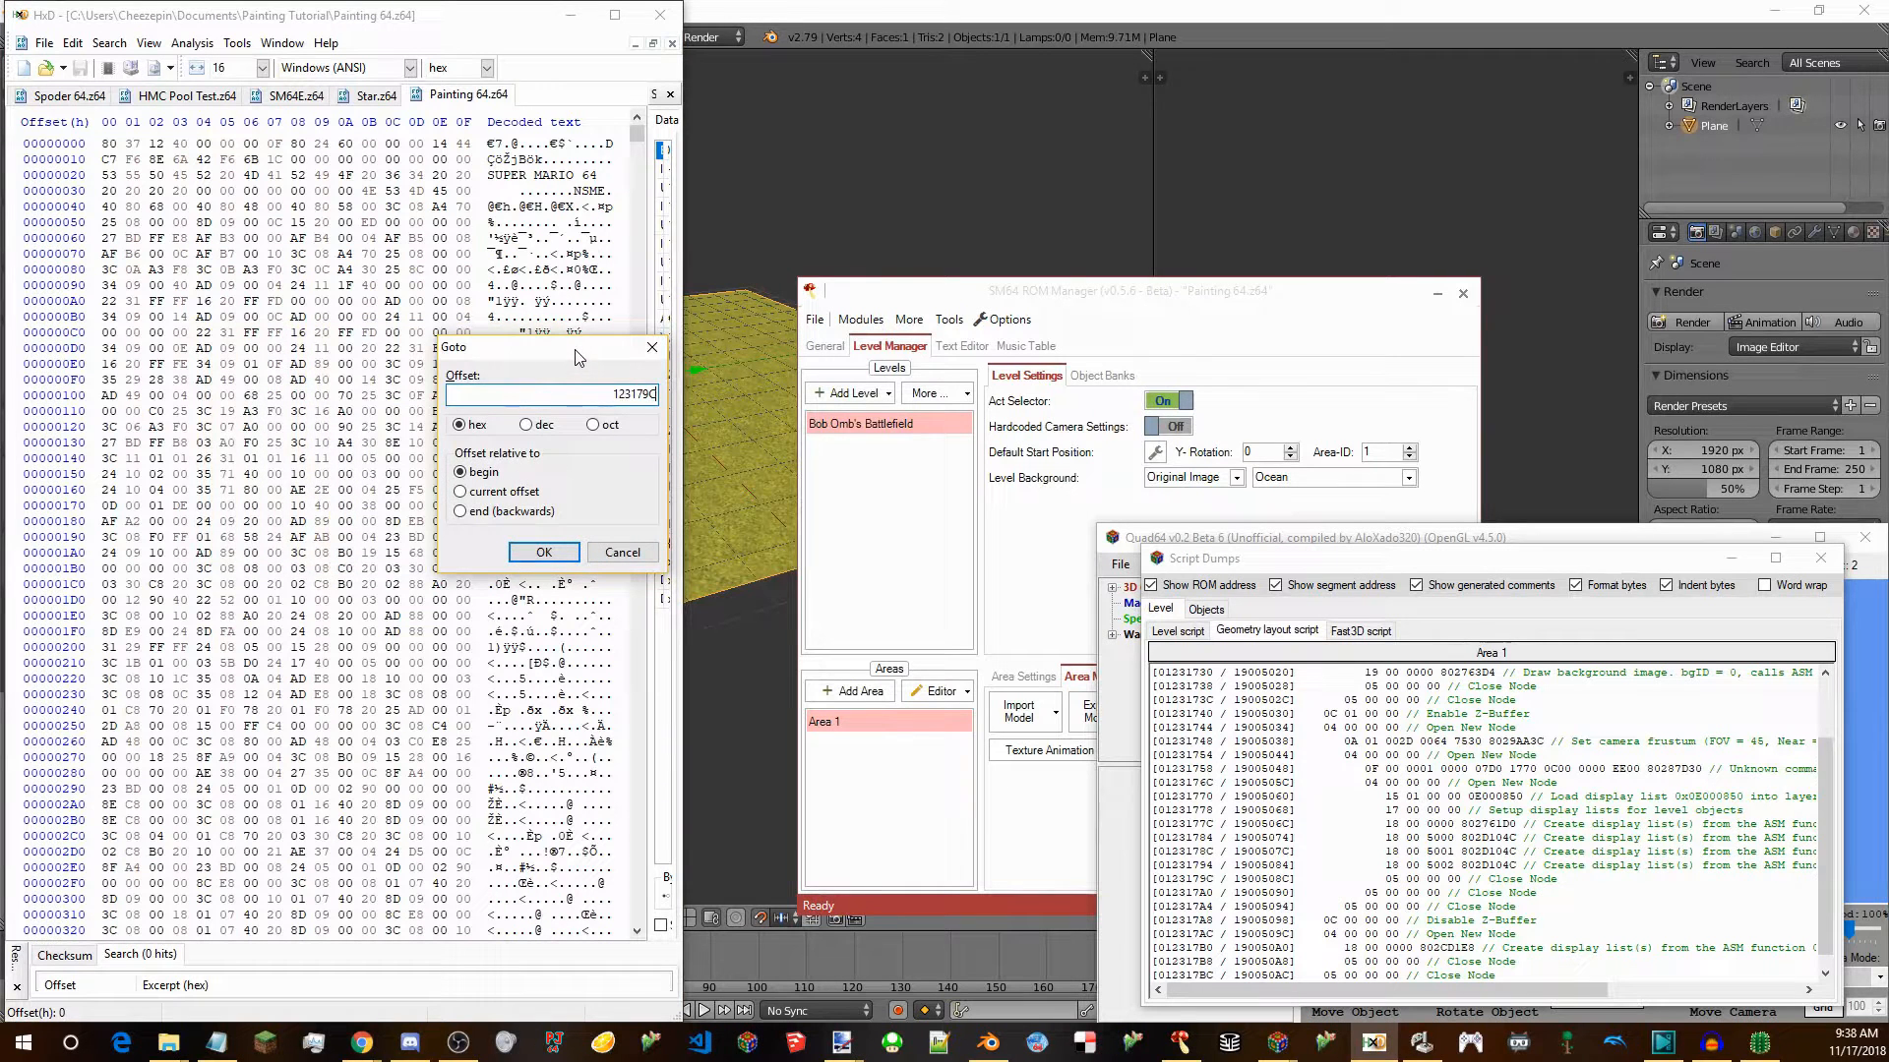
left_click(553, 554)
scroll(340, 647, "down", 5)
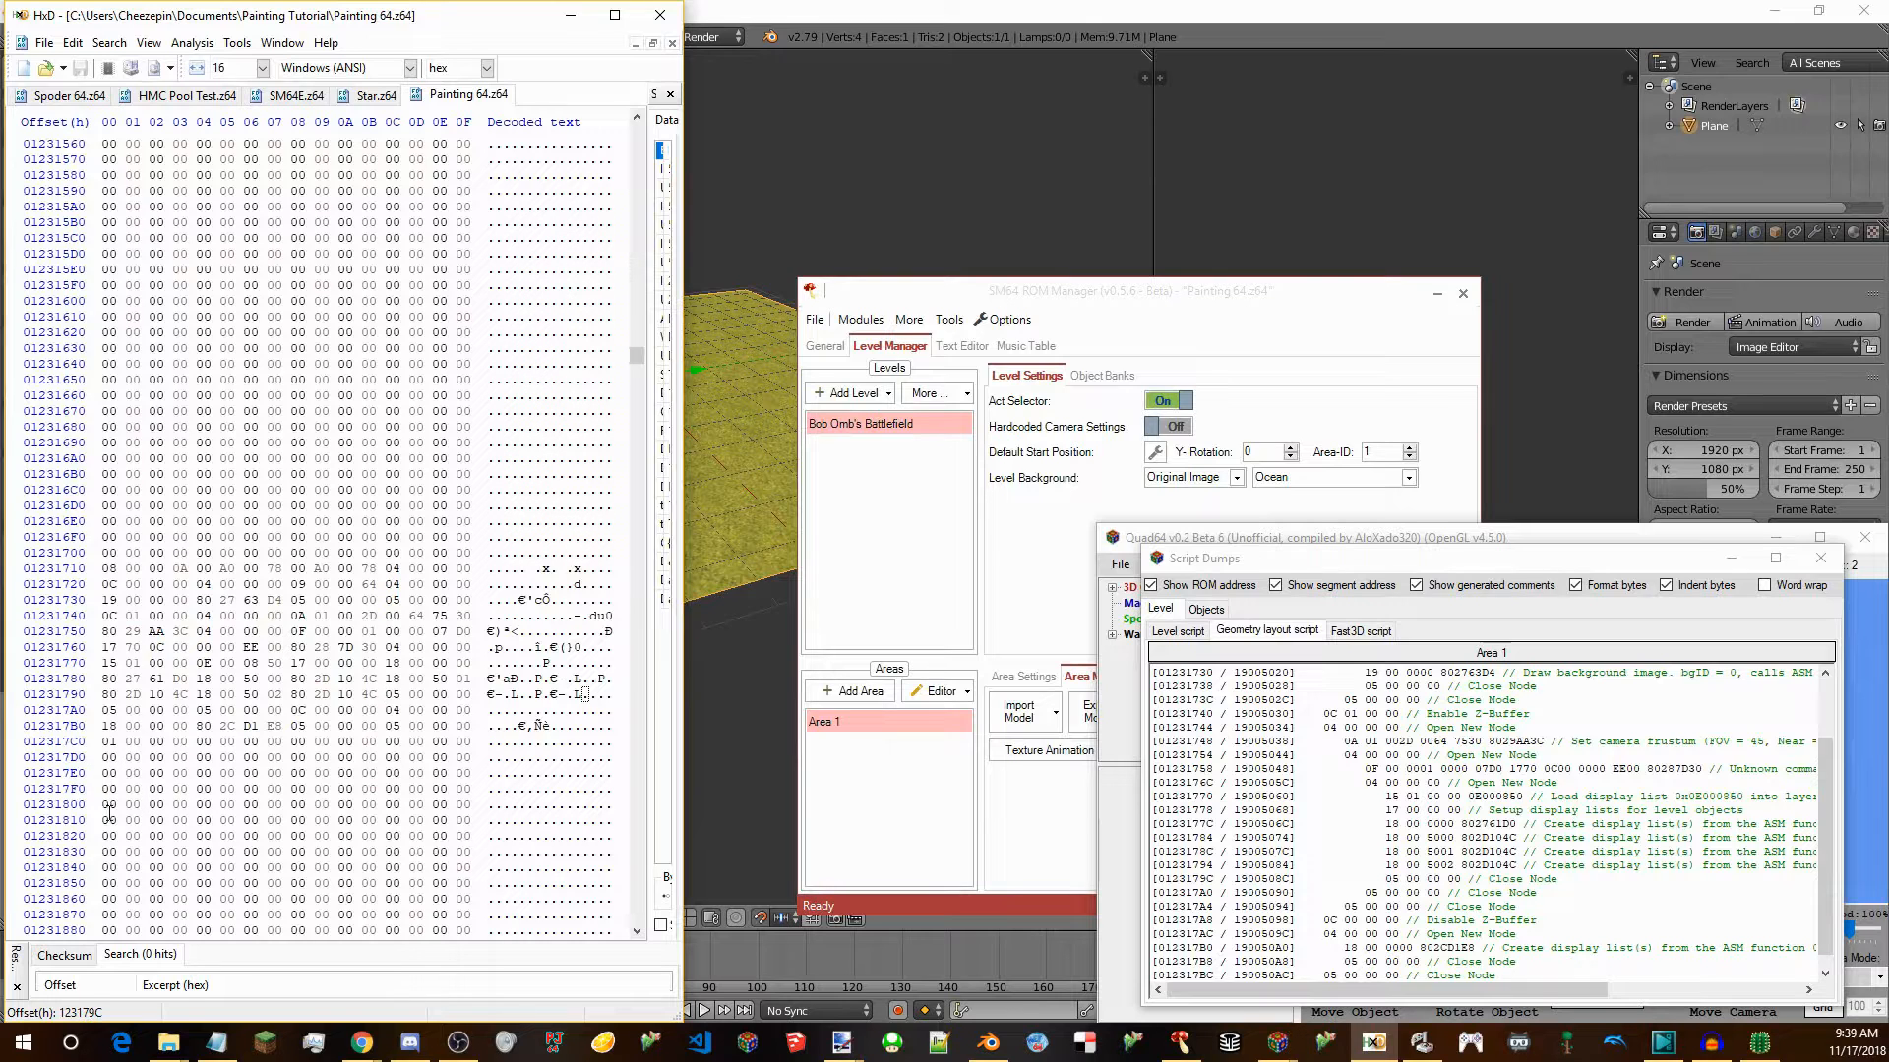
left_click(106, 788)
type("18")
key("Right")
type("802D")
key("Right")
type("2D ")
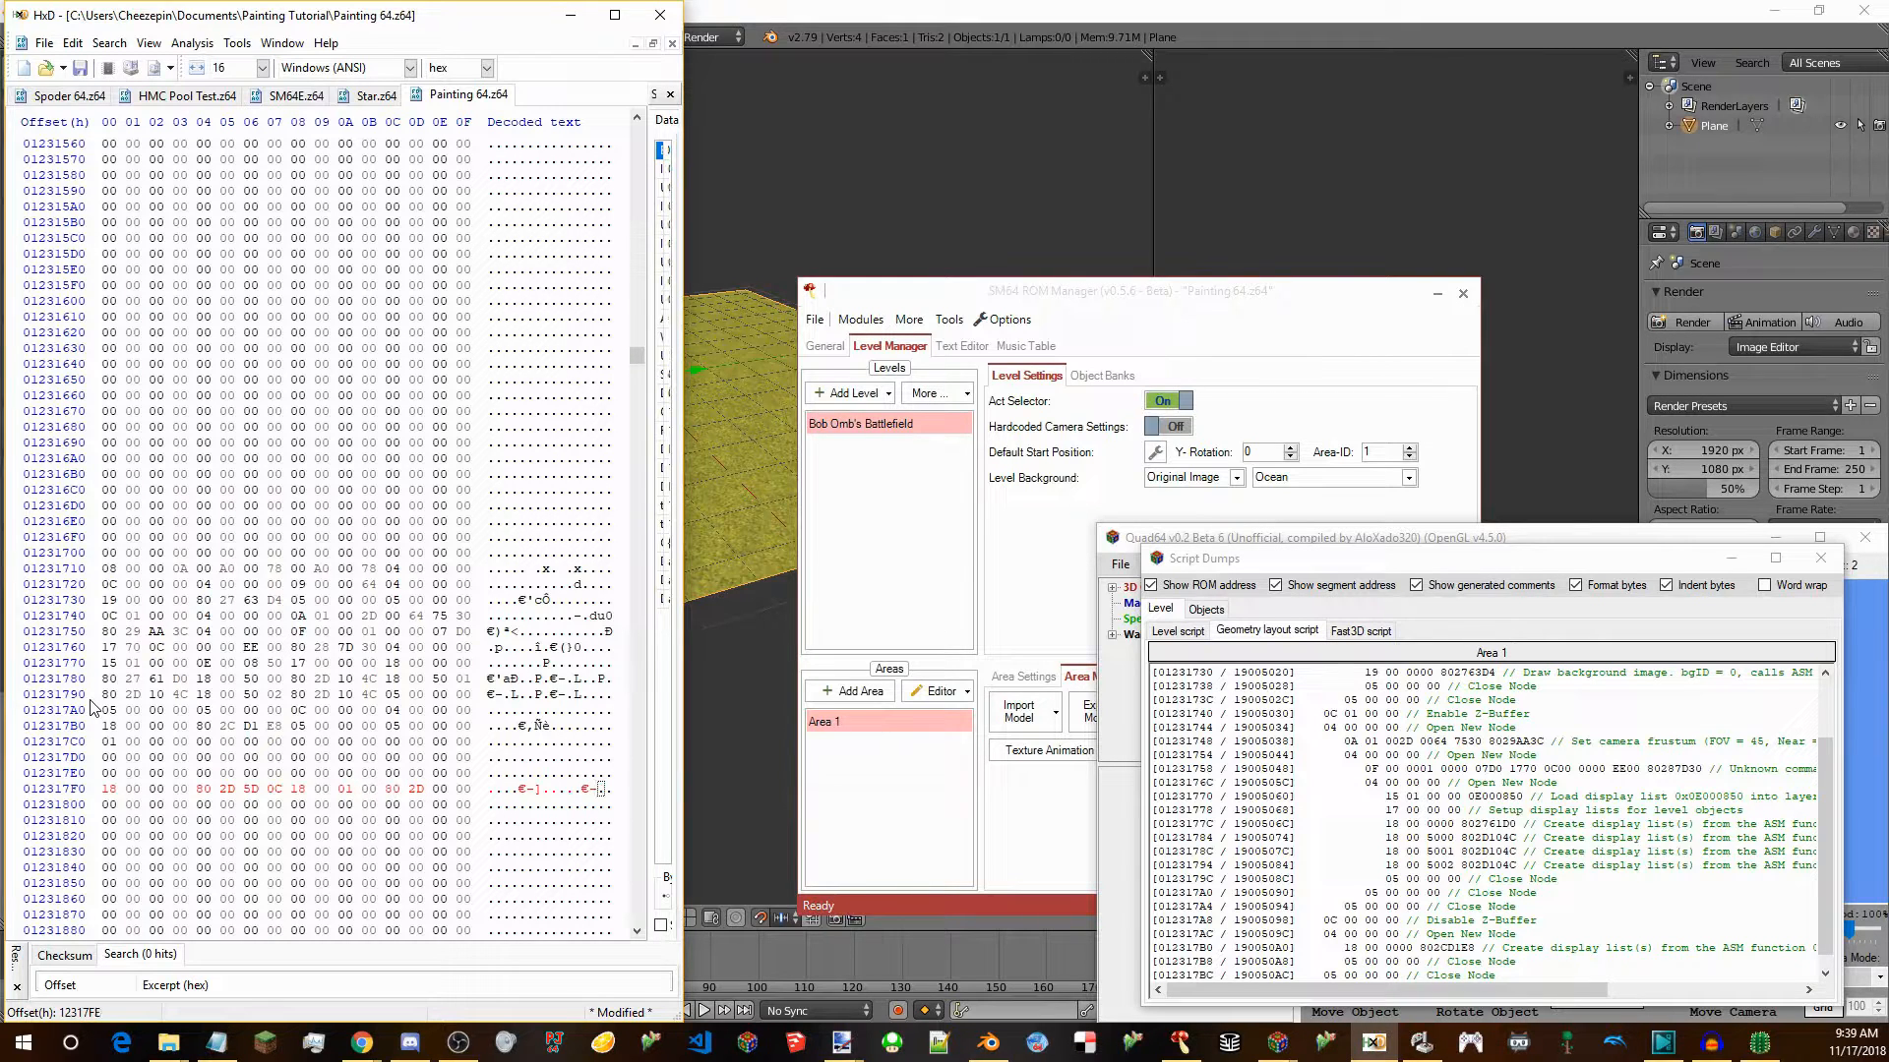
type("5B 98")
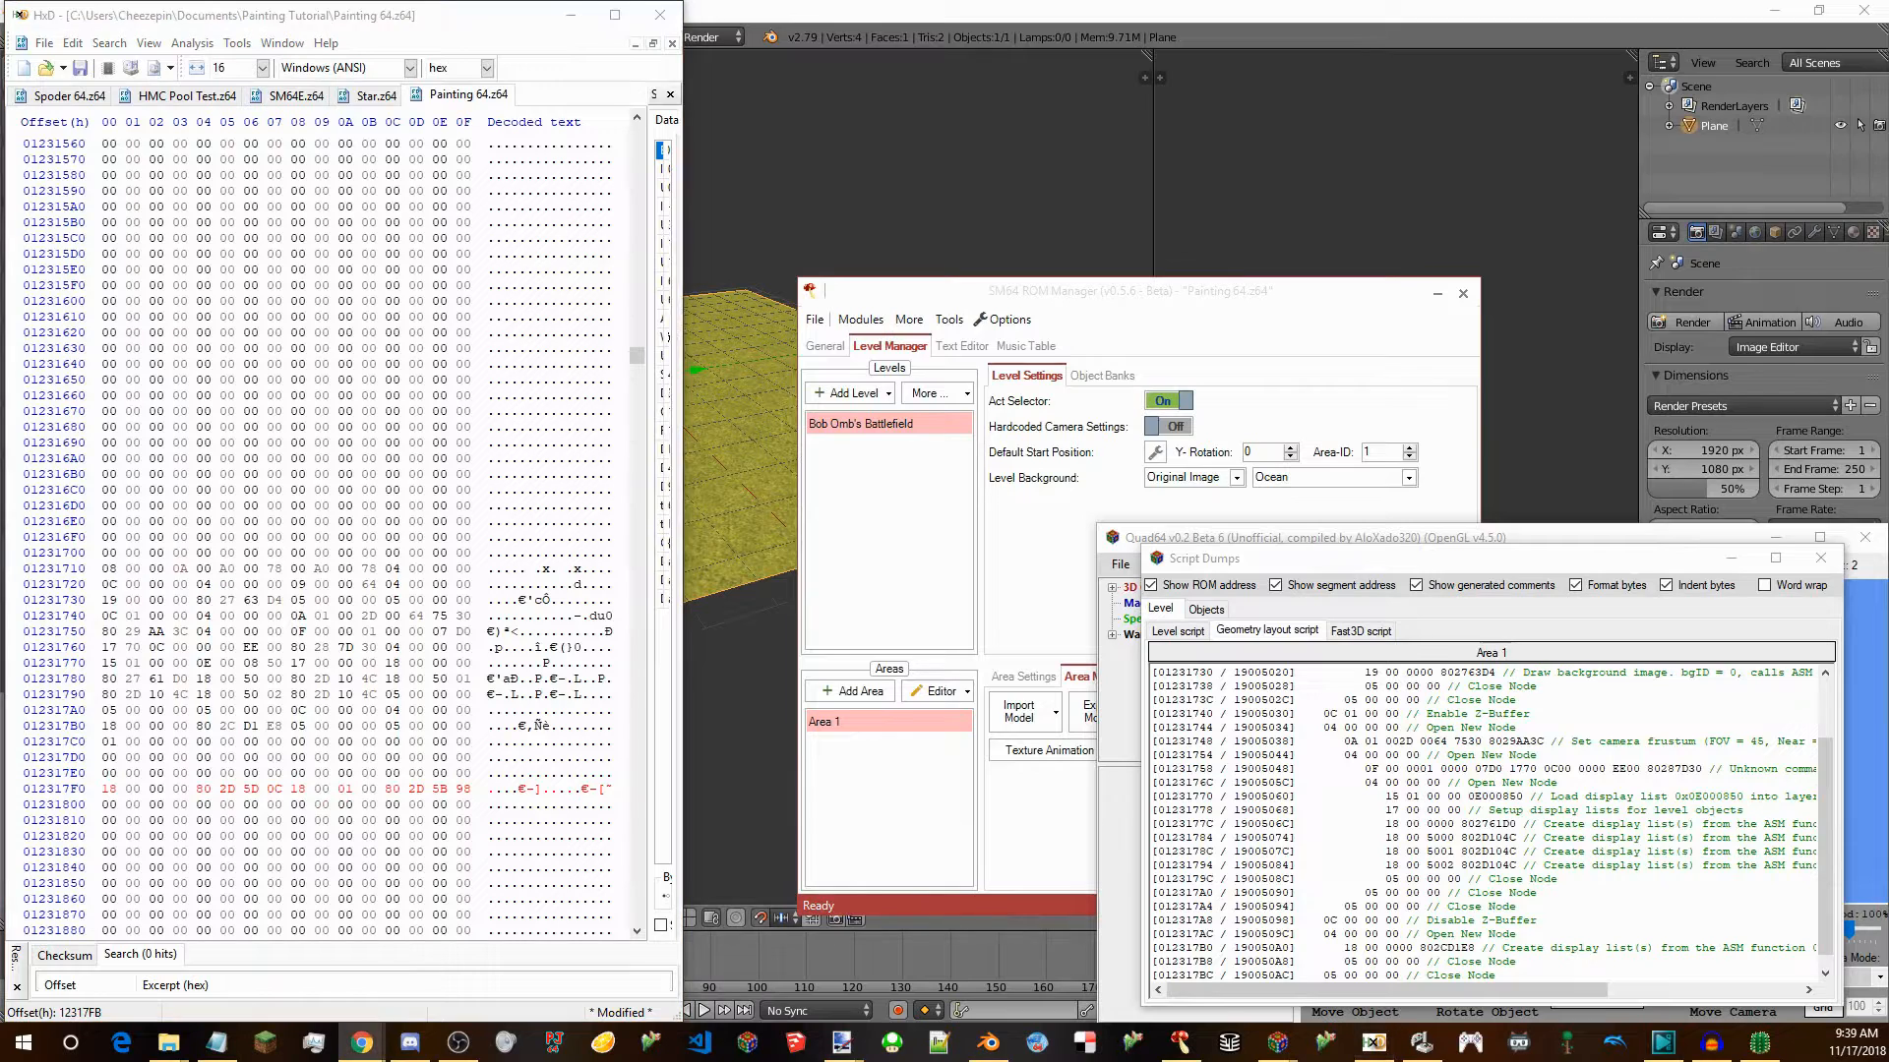
Check the painting list in the Castle Paintings thread on Hack64 for the XX and YY values, including the Bob-omb's Battlefield entry.
left_click_drag(1771, 1061, 1467, 1061)
left_click_drag(885, 1061, 782, 0)
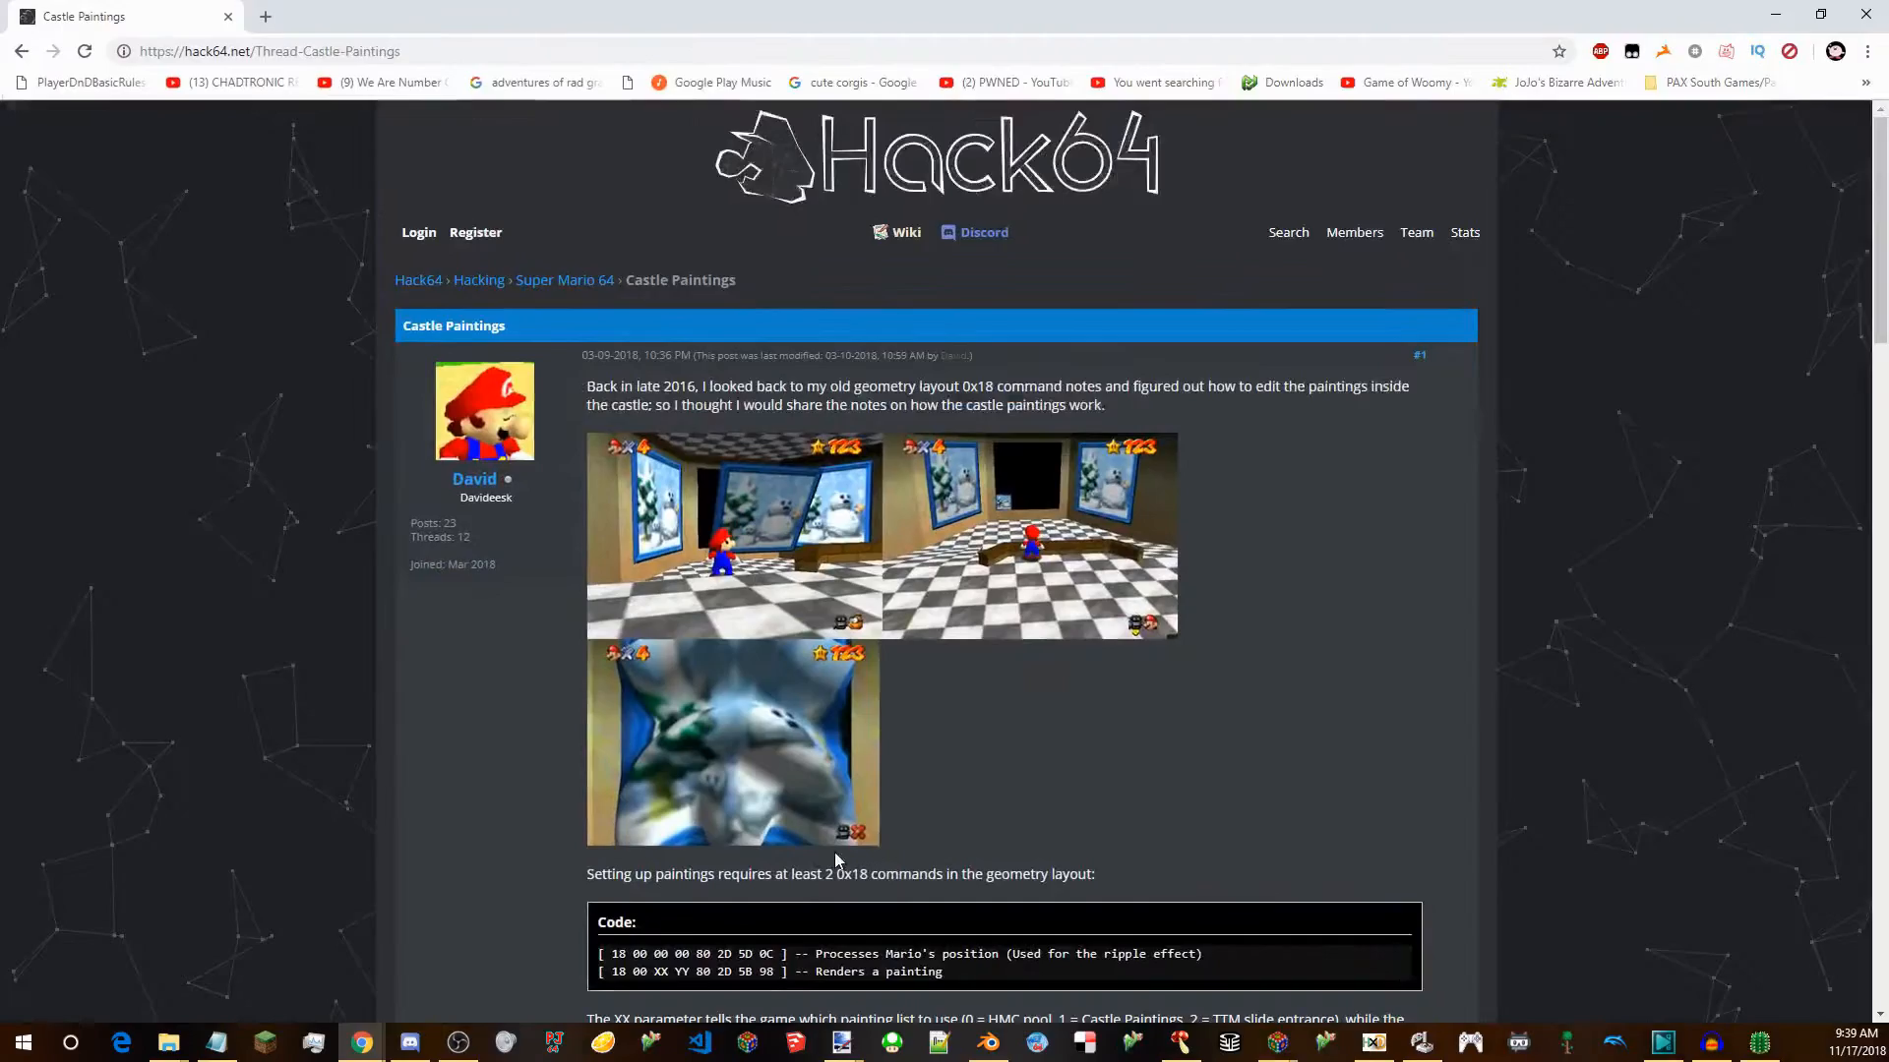
scroll(838, 858, "down", 7)
left_click(1387, 399)
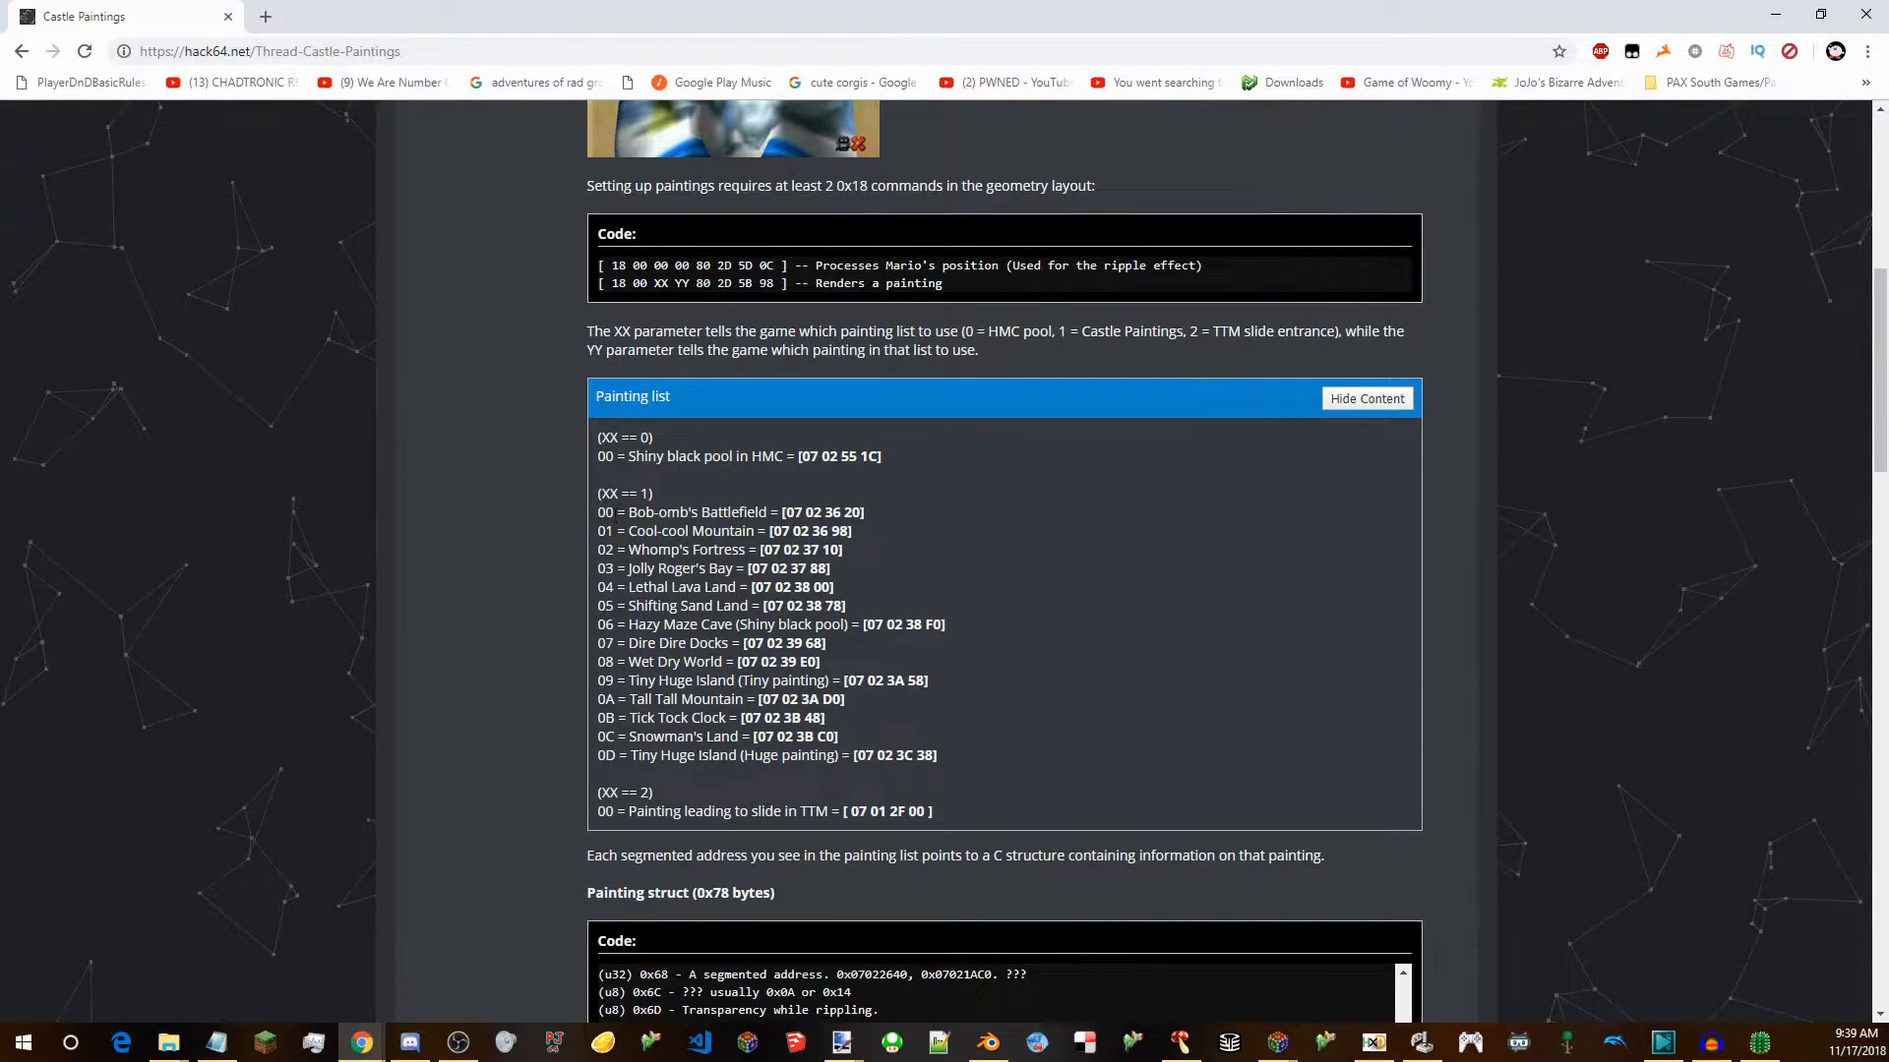
left_click_drag(597, 513, 767, 513)
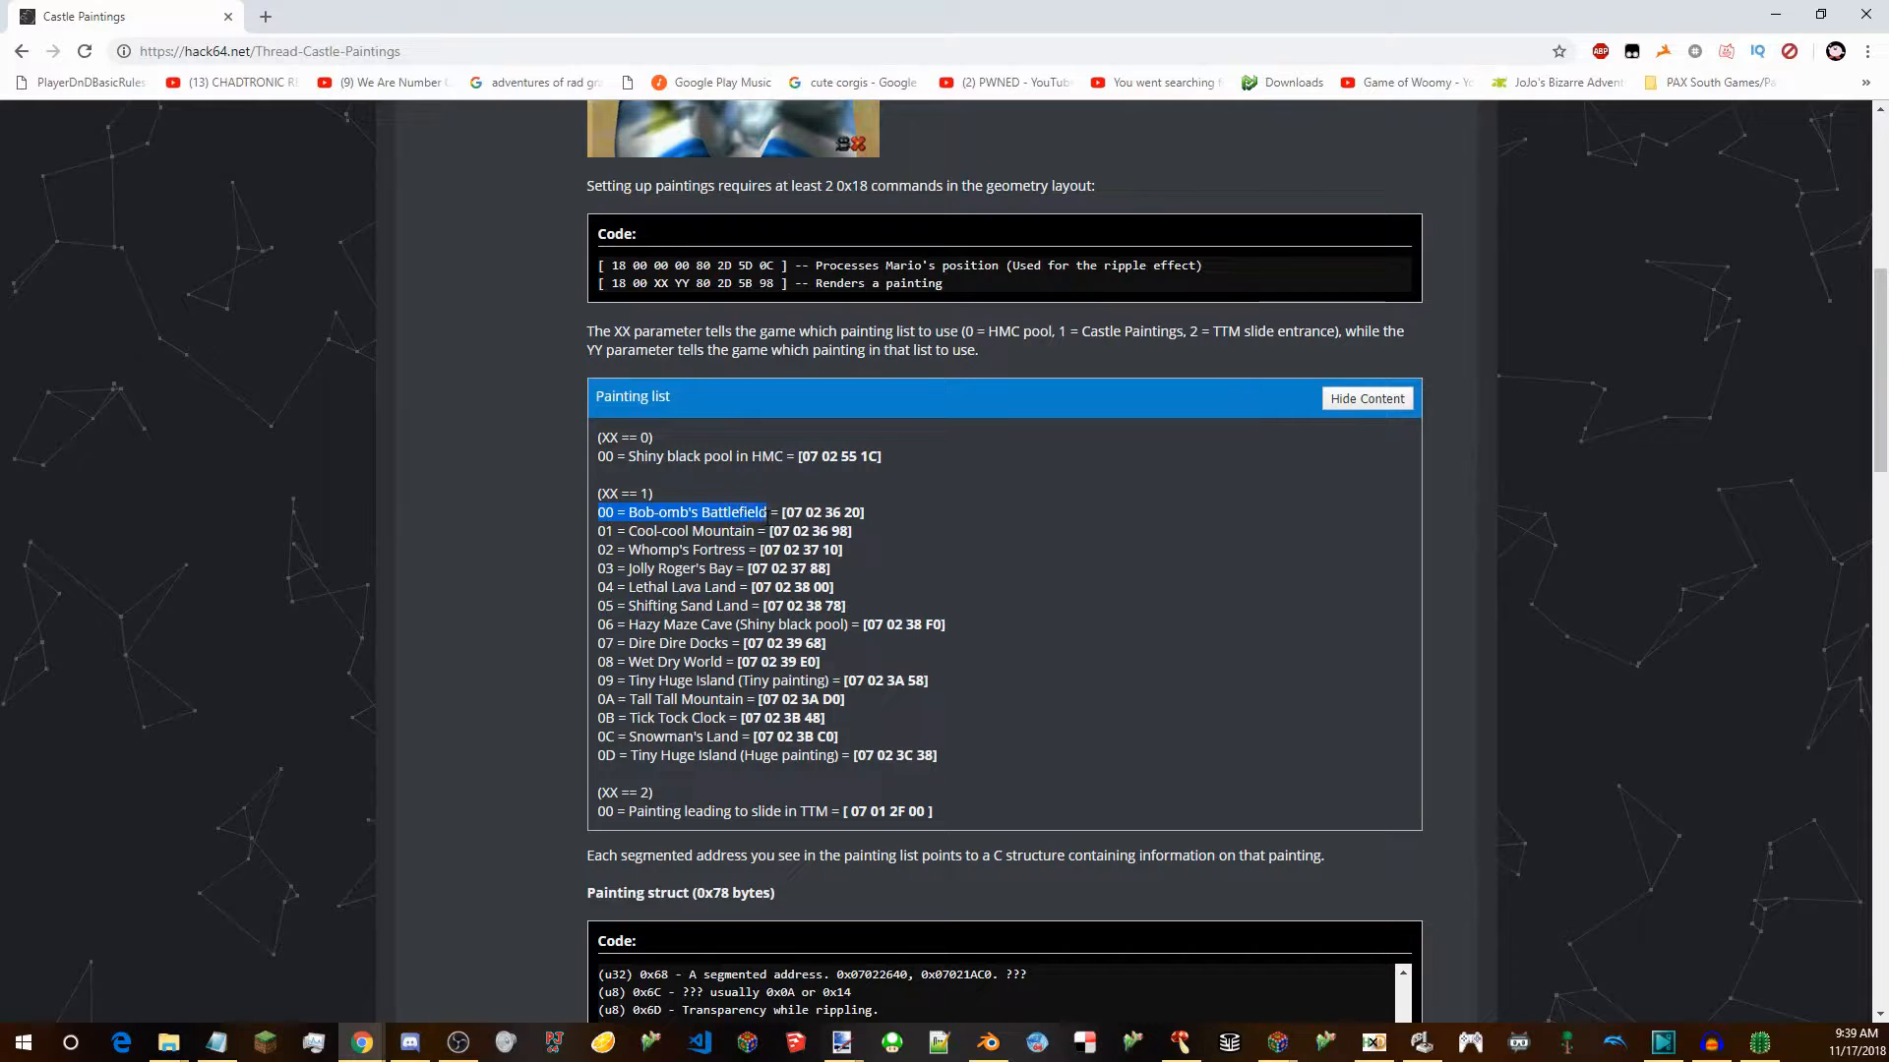
left_click(755, 587)
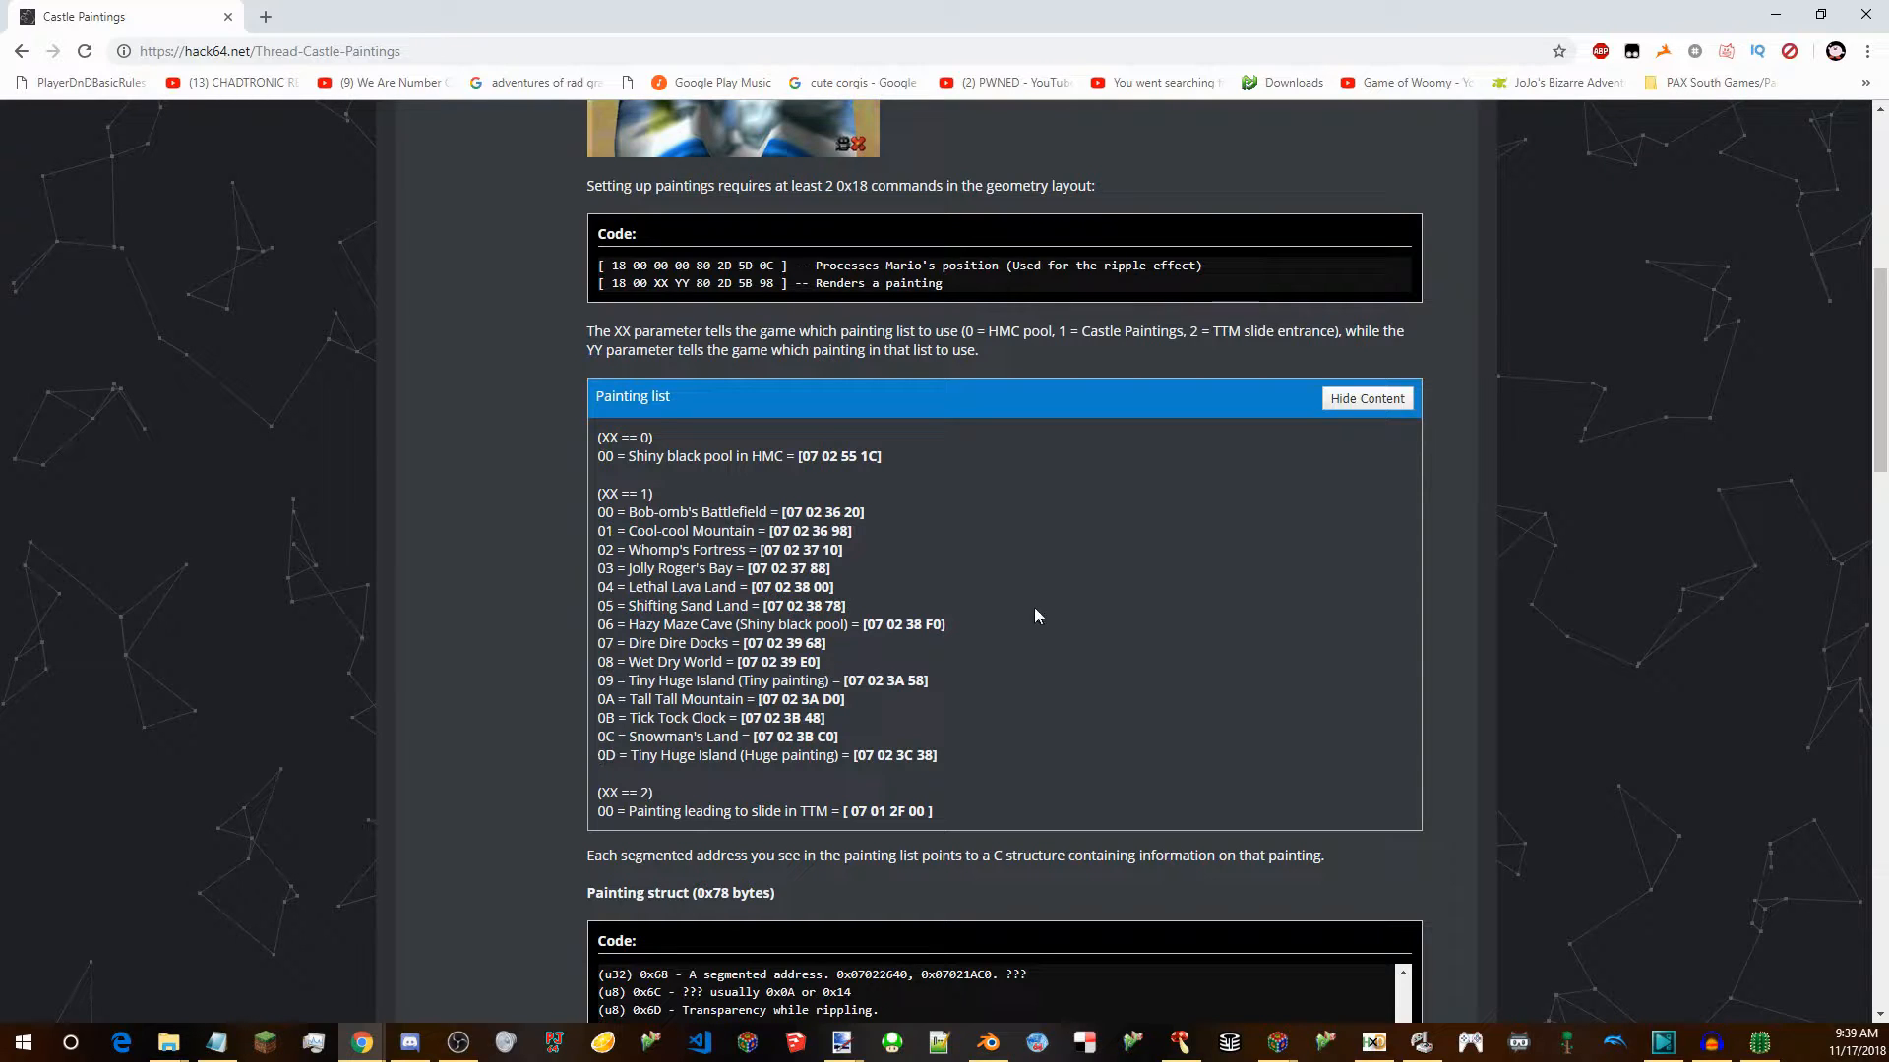
left_click(1770, 13)
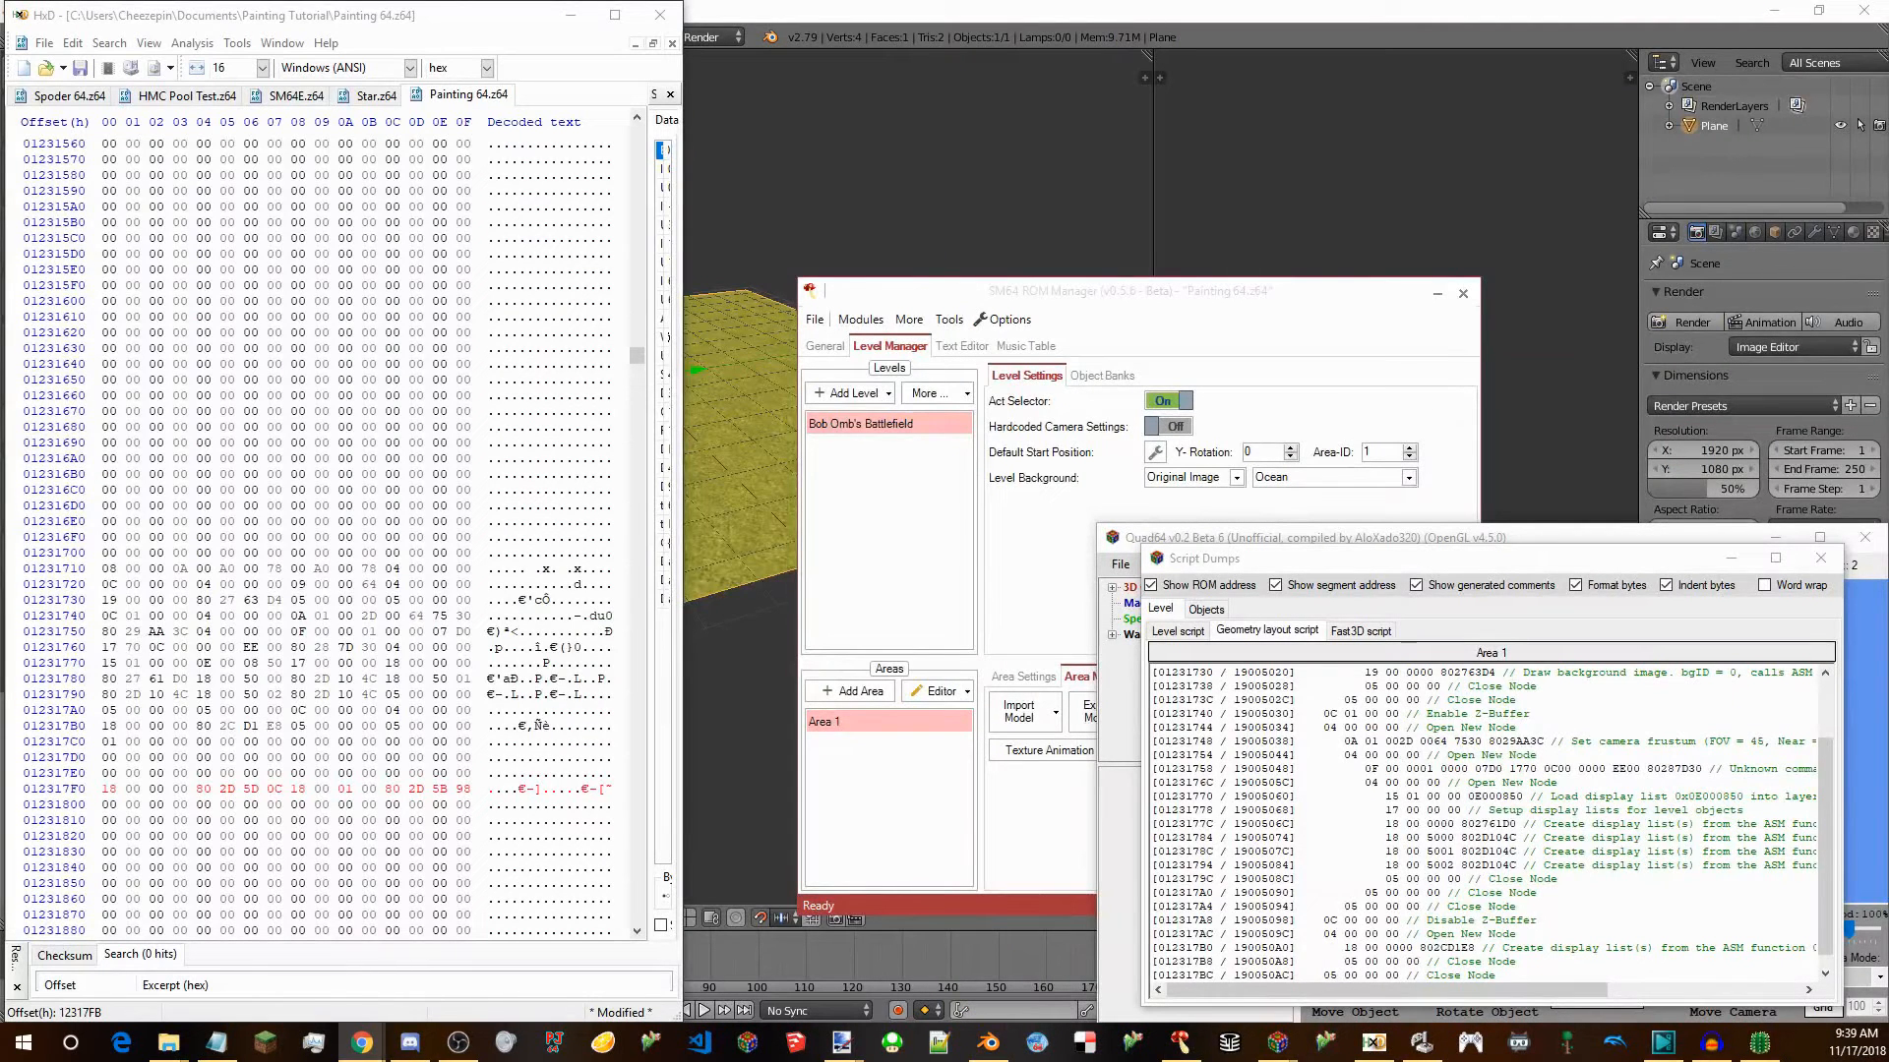
Move the 16 painting command bytes from offset 12317F0 to offset 123179C and save the ROM.
left_click(322, 18)
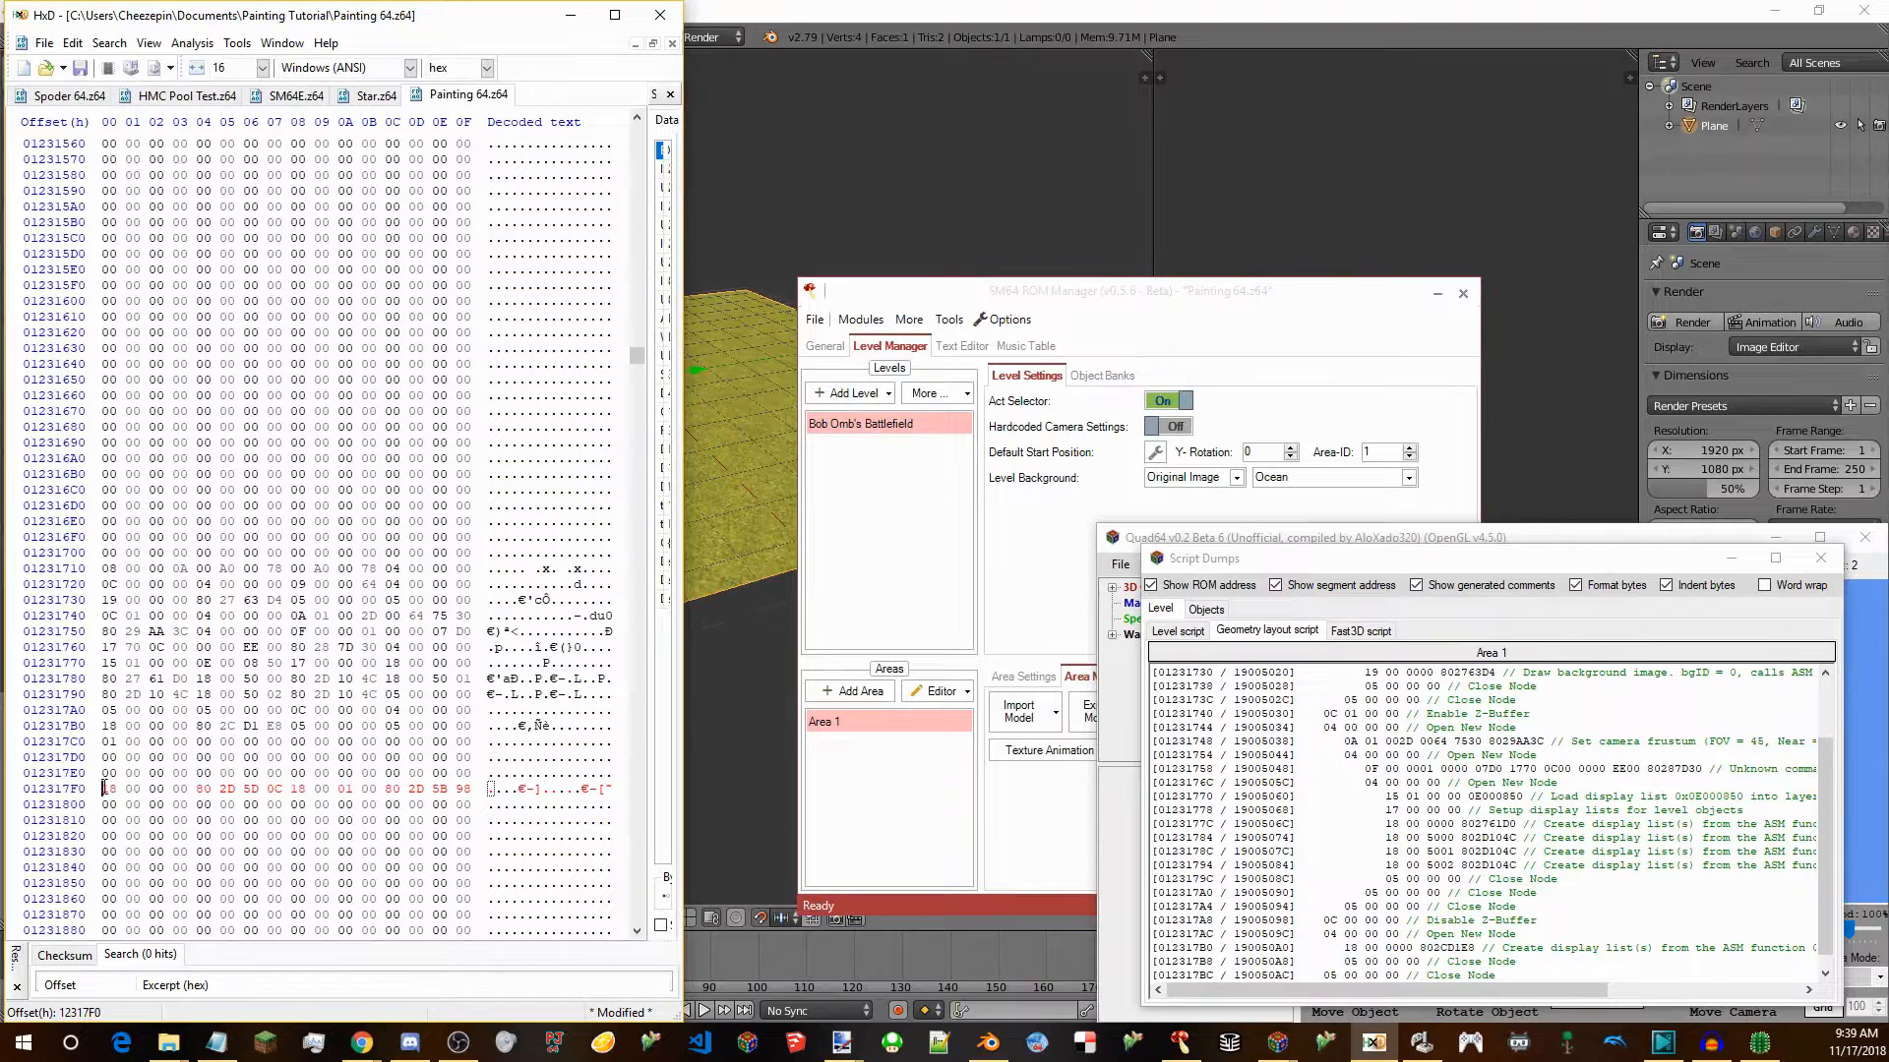
left_click_drag(103, 789, 496, 789)
key("ctrl+c")
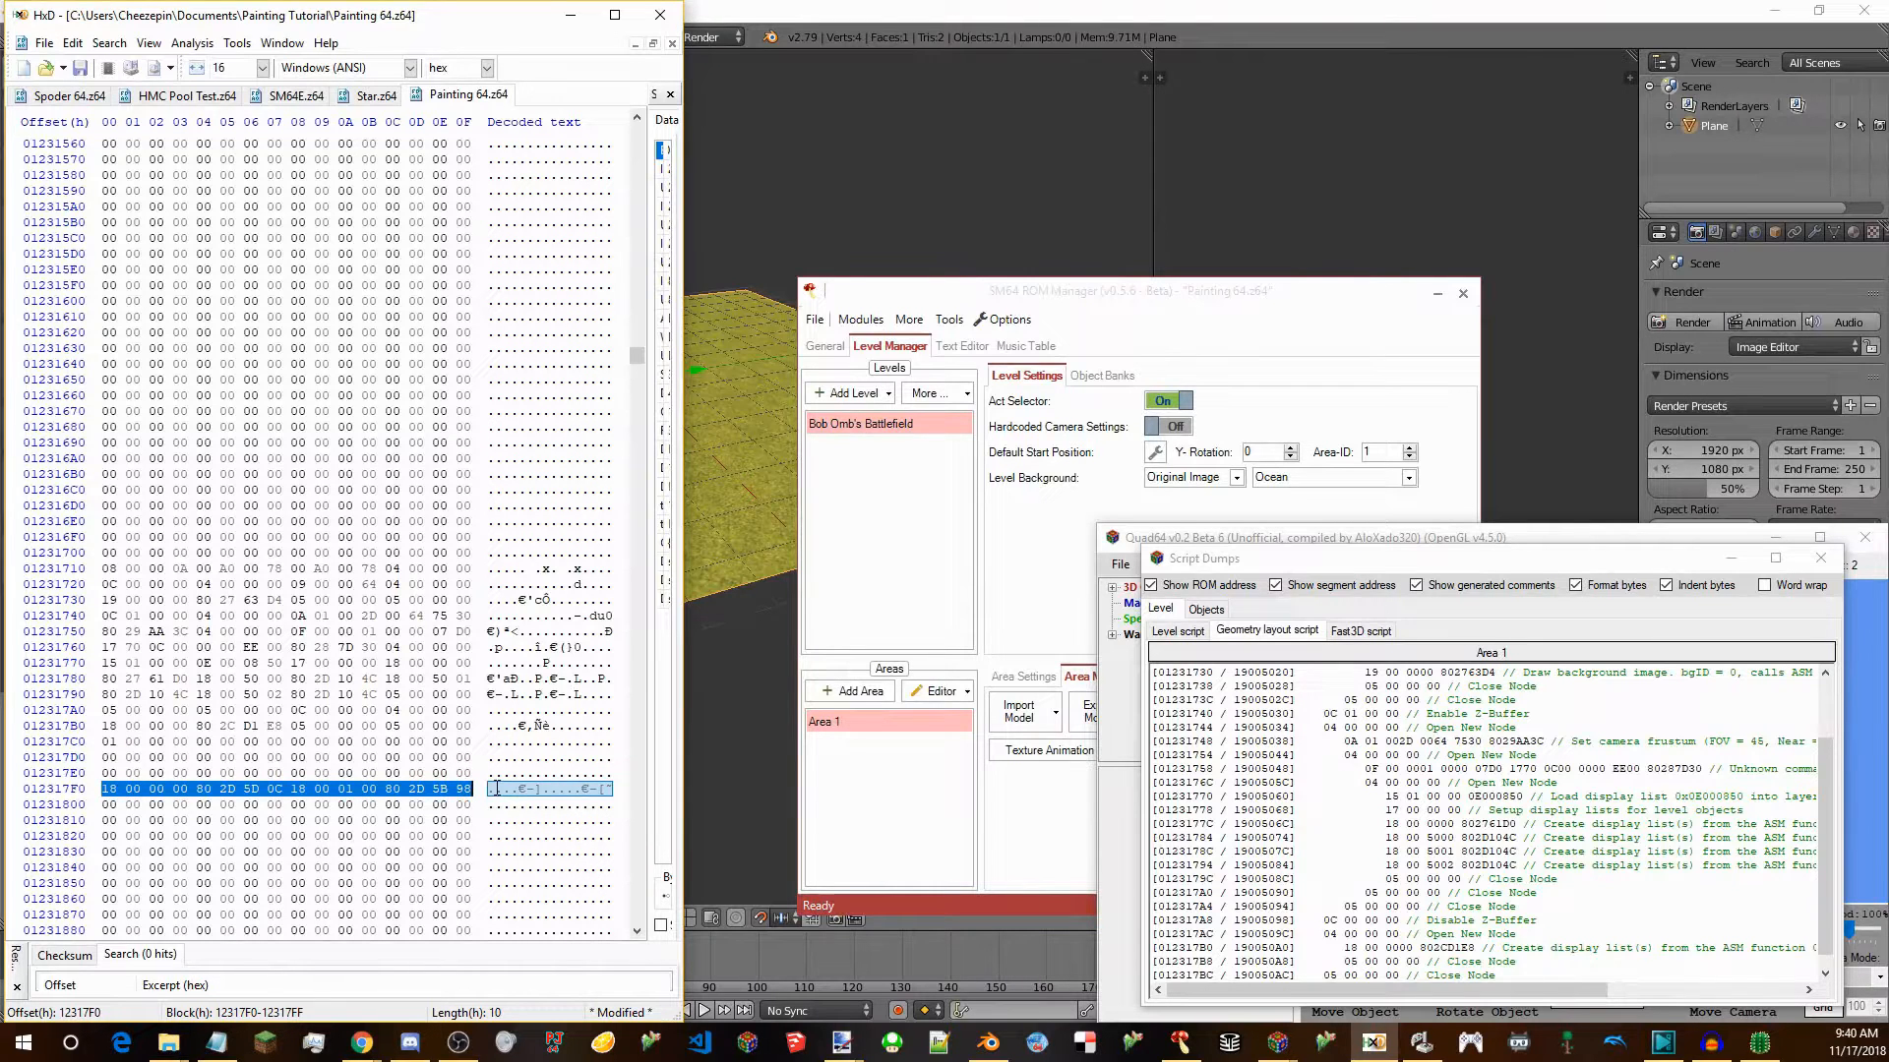
key("Delete")
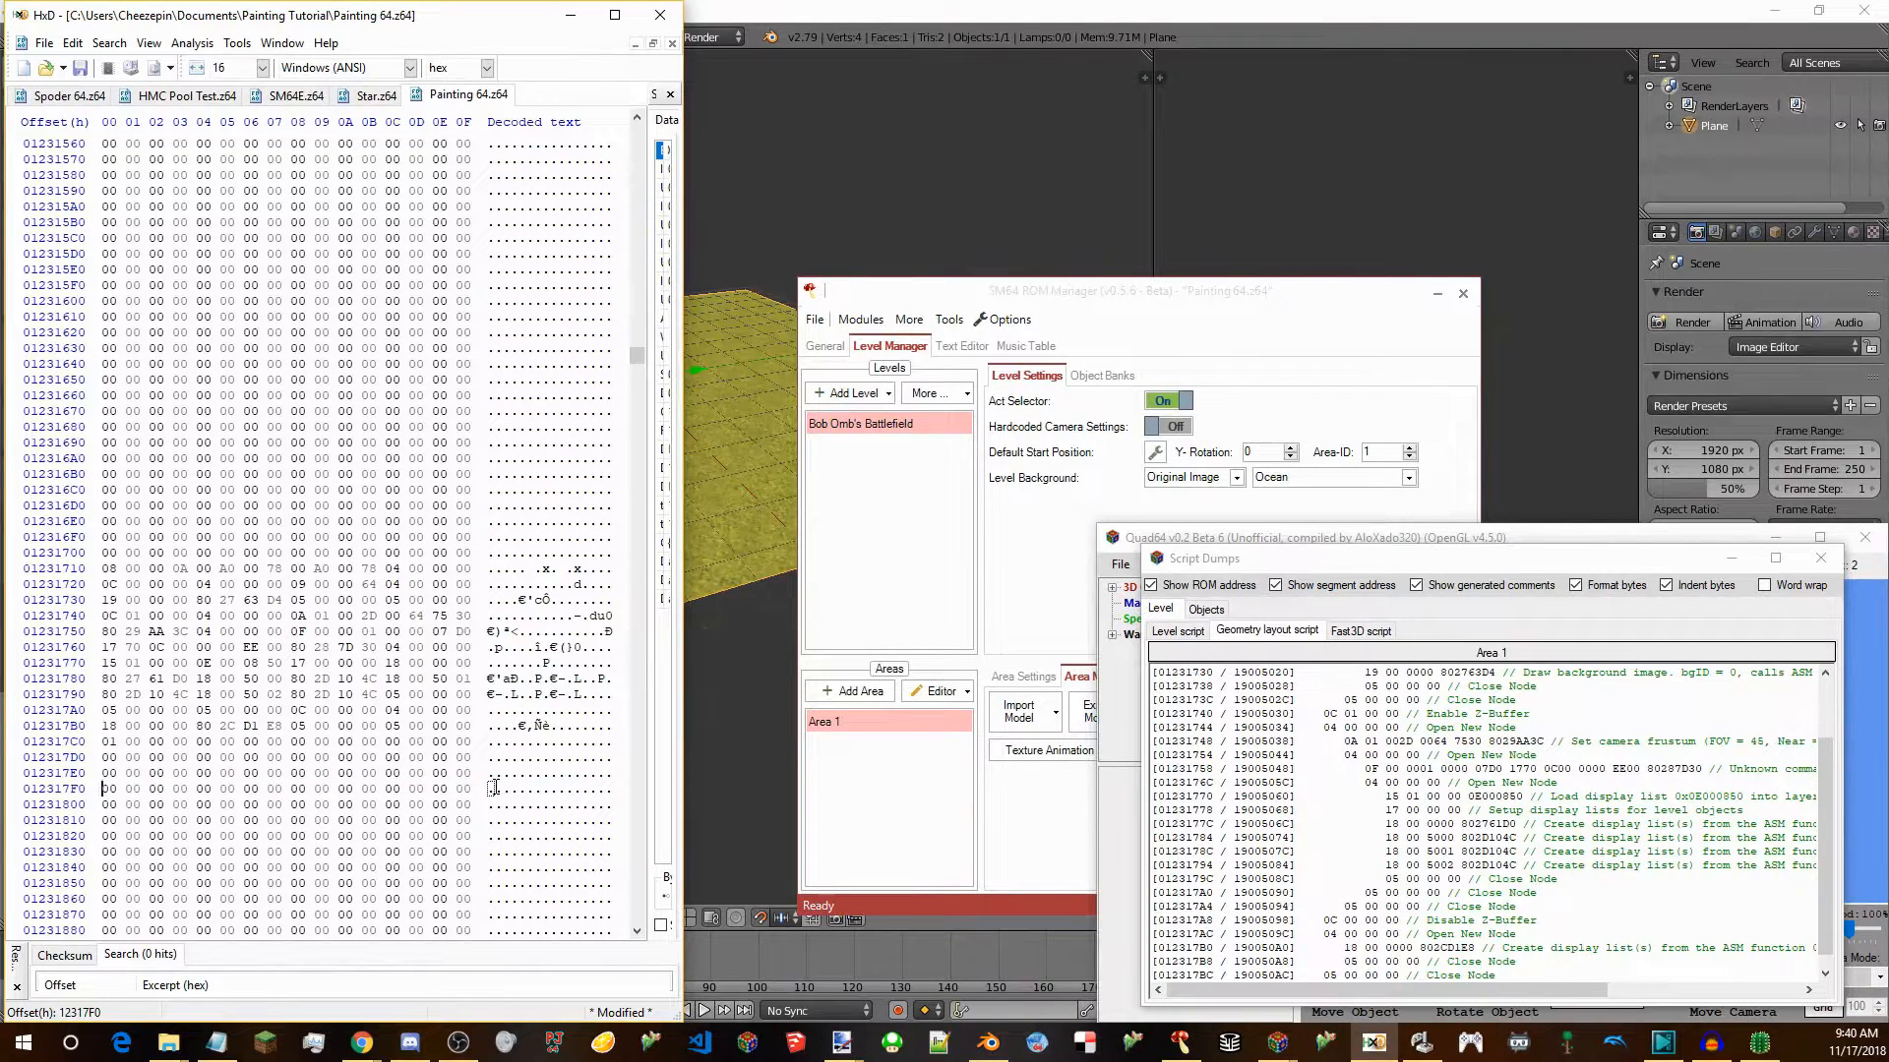
key("ctrl+g")
key("Return")
key("ctrl+v")
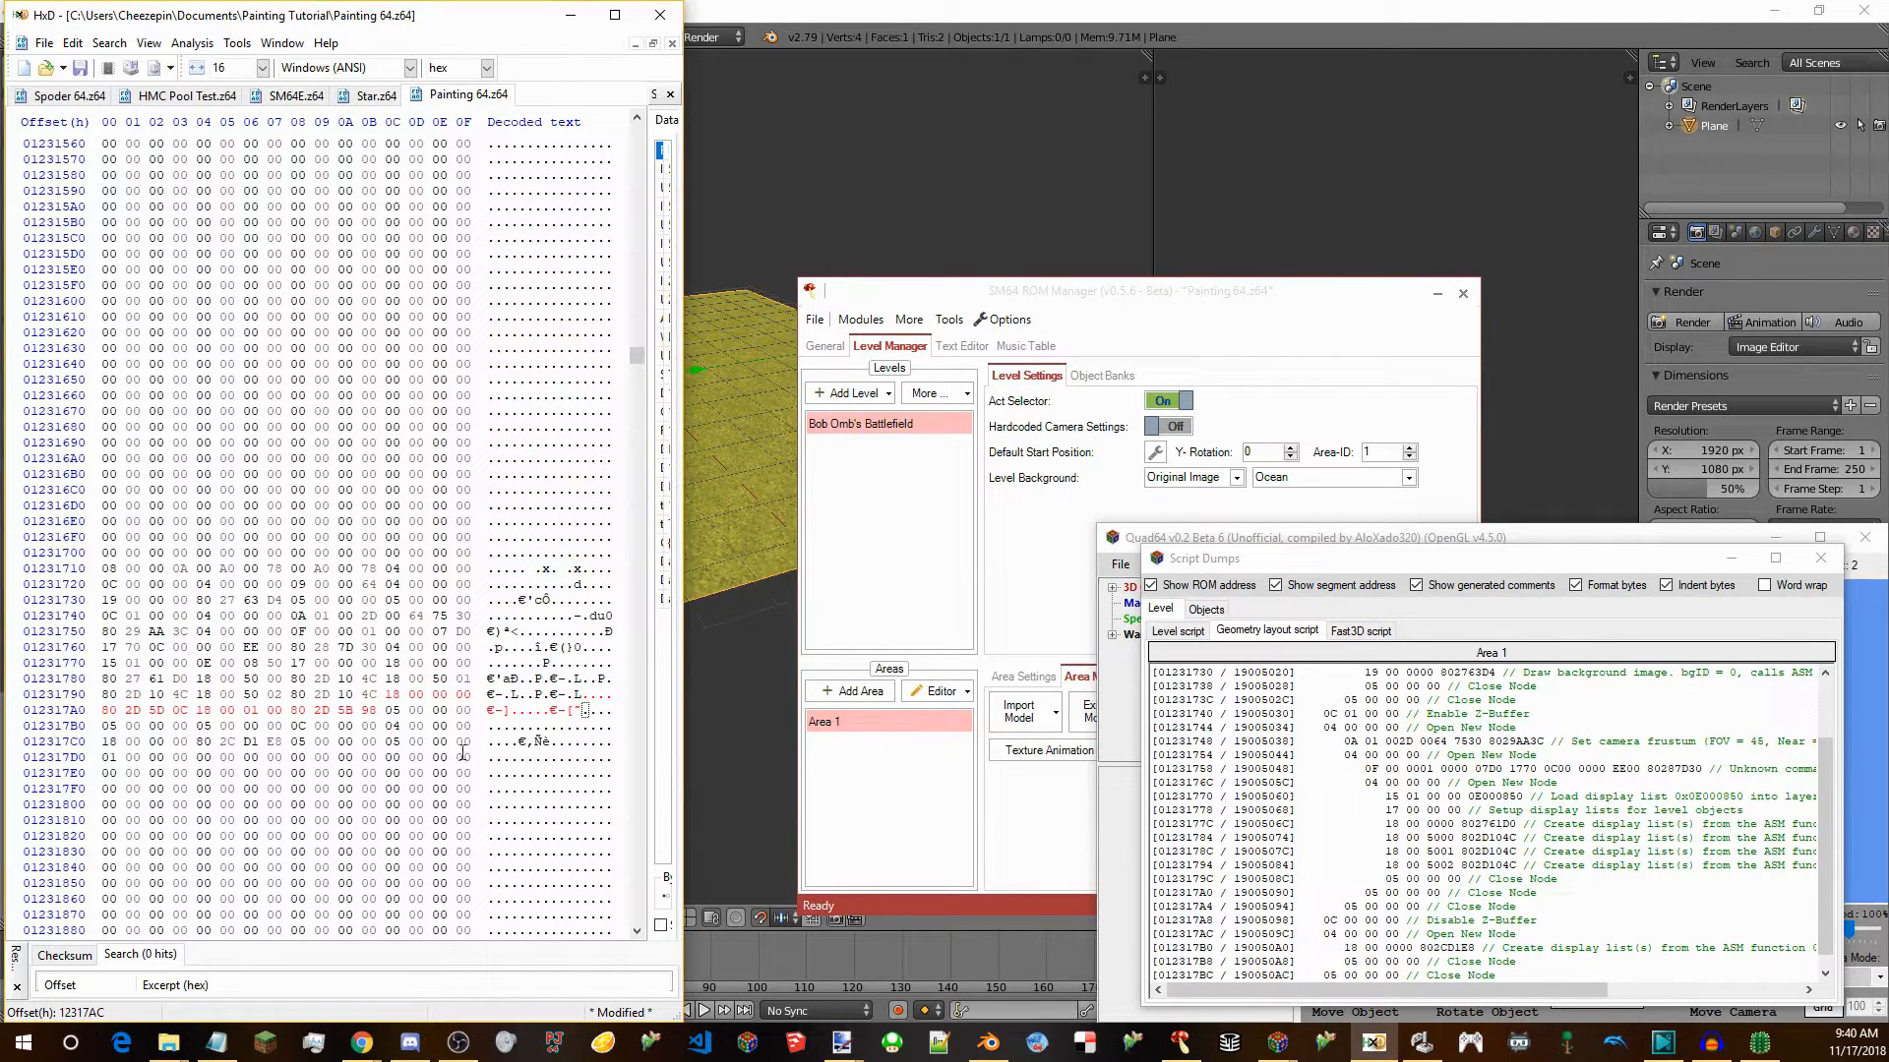
key("ctrl+s")
type("18")
key("alt+Tab")
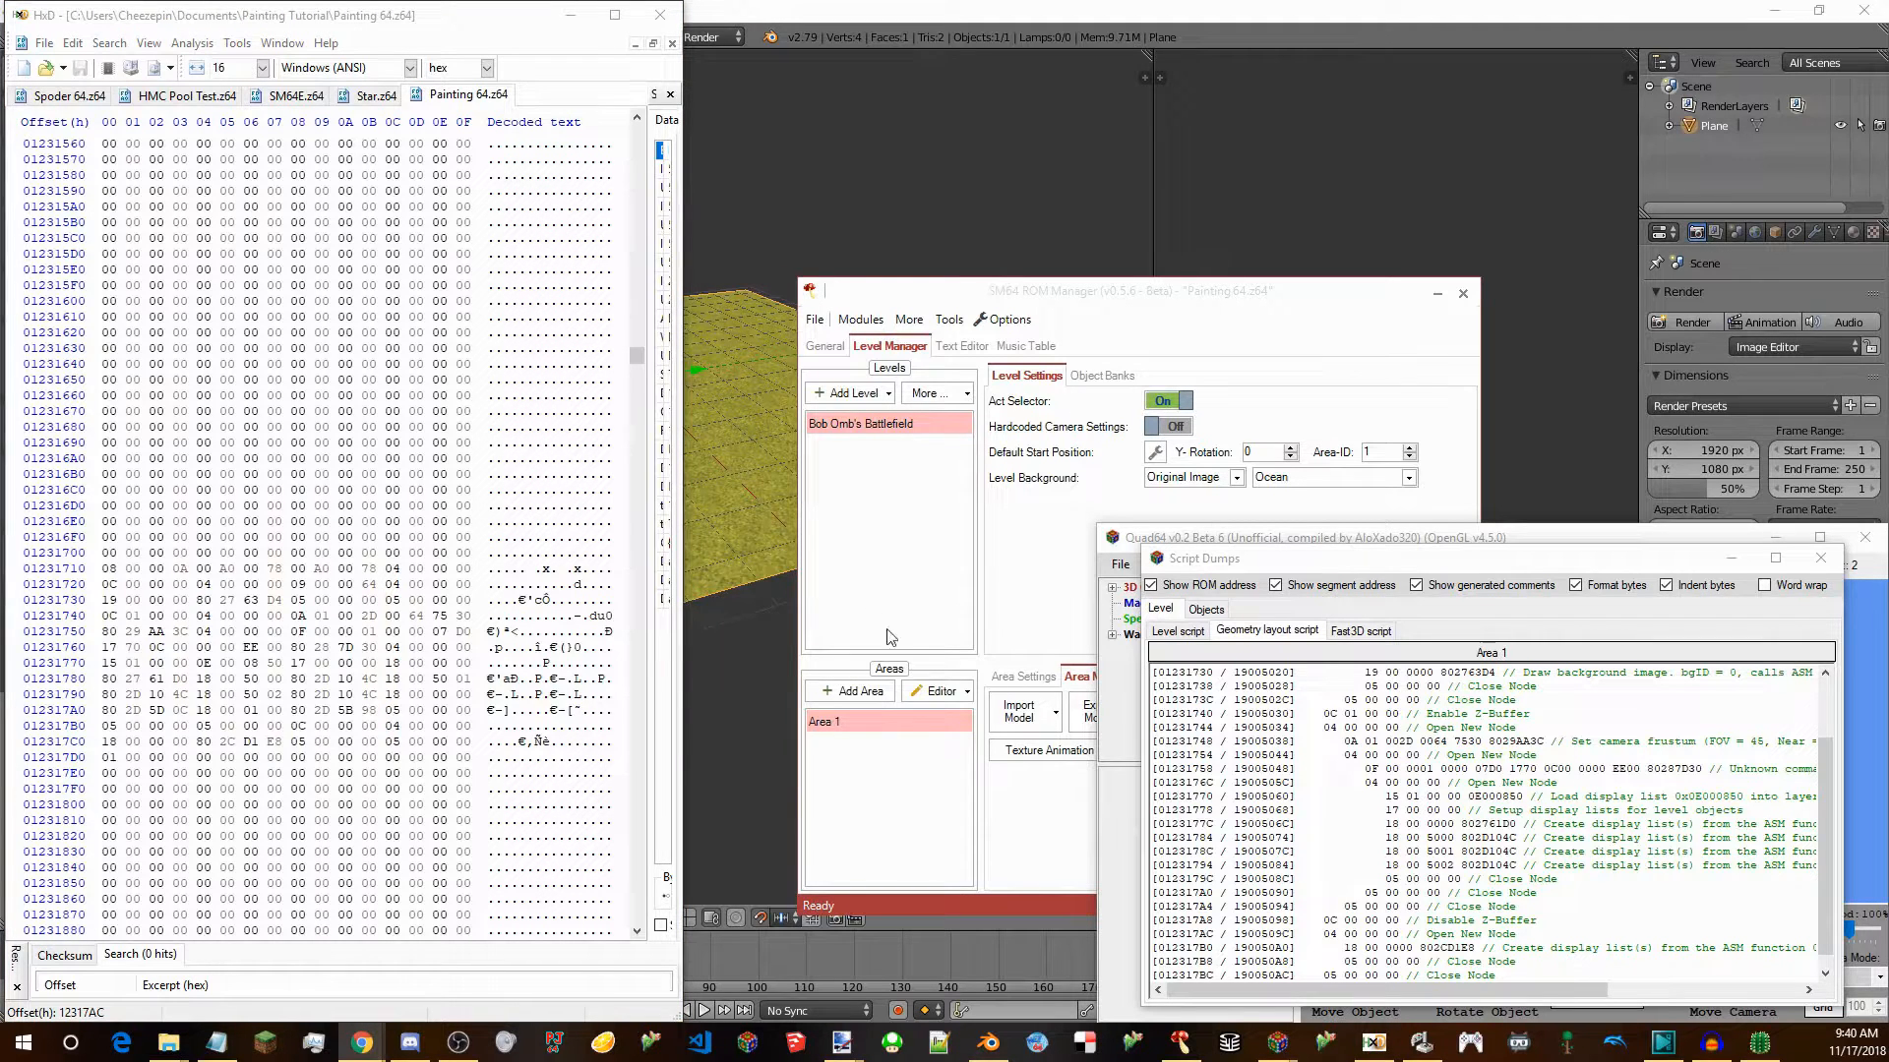
Switch to SM64 ROM Manager, set object bank 0x09 to Inside Castle, and test the ROM in Project64.
left_click(893, 594)
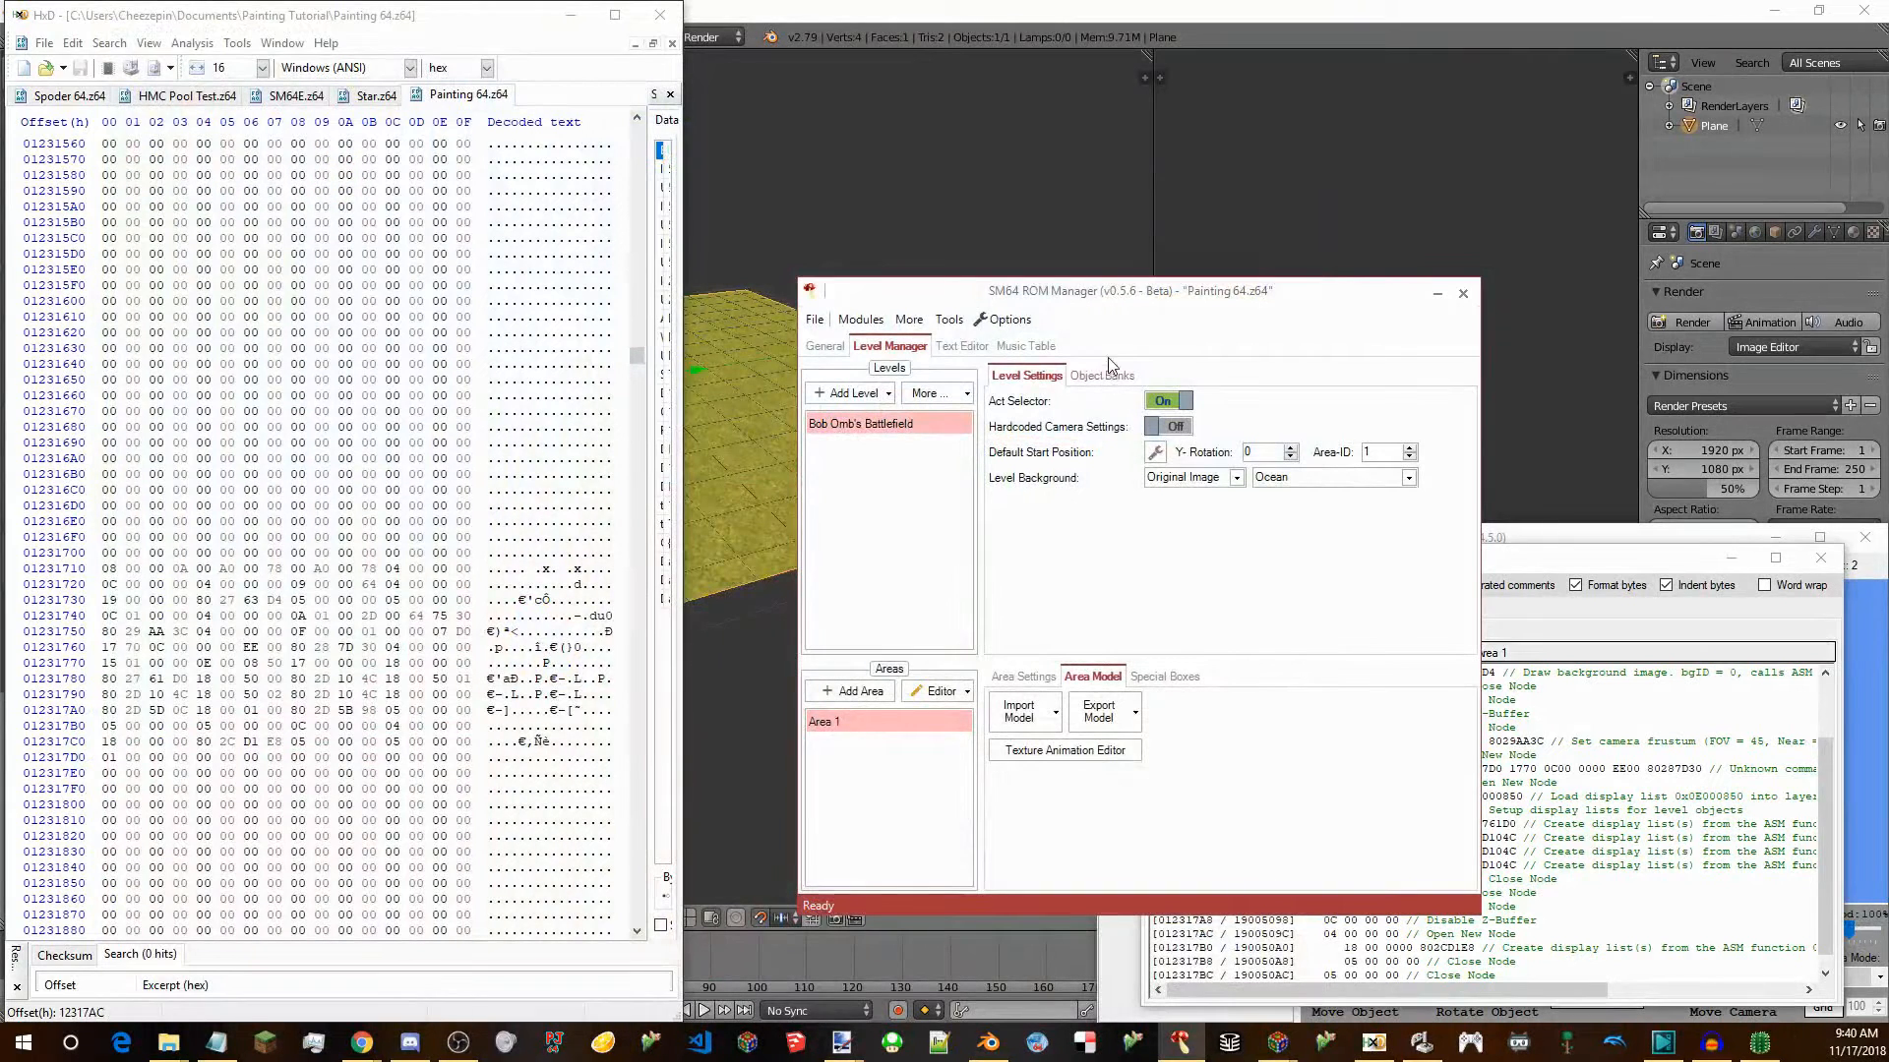
left_click(1112, 377)
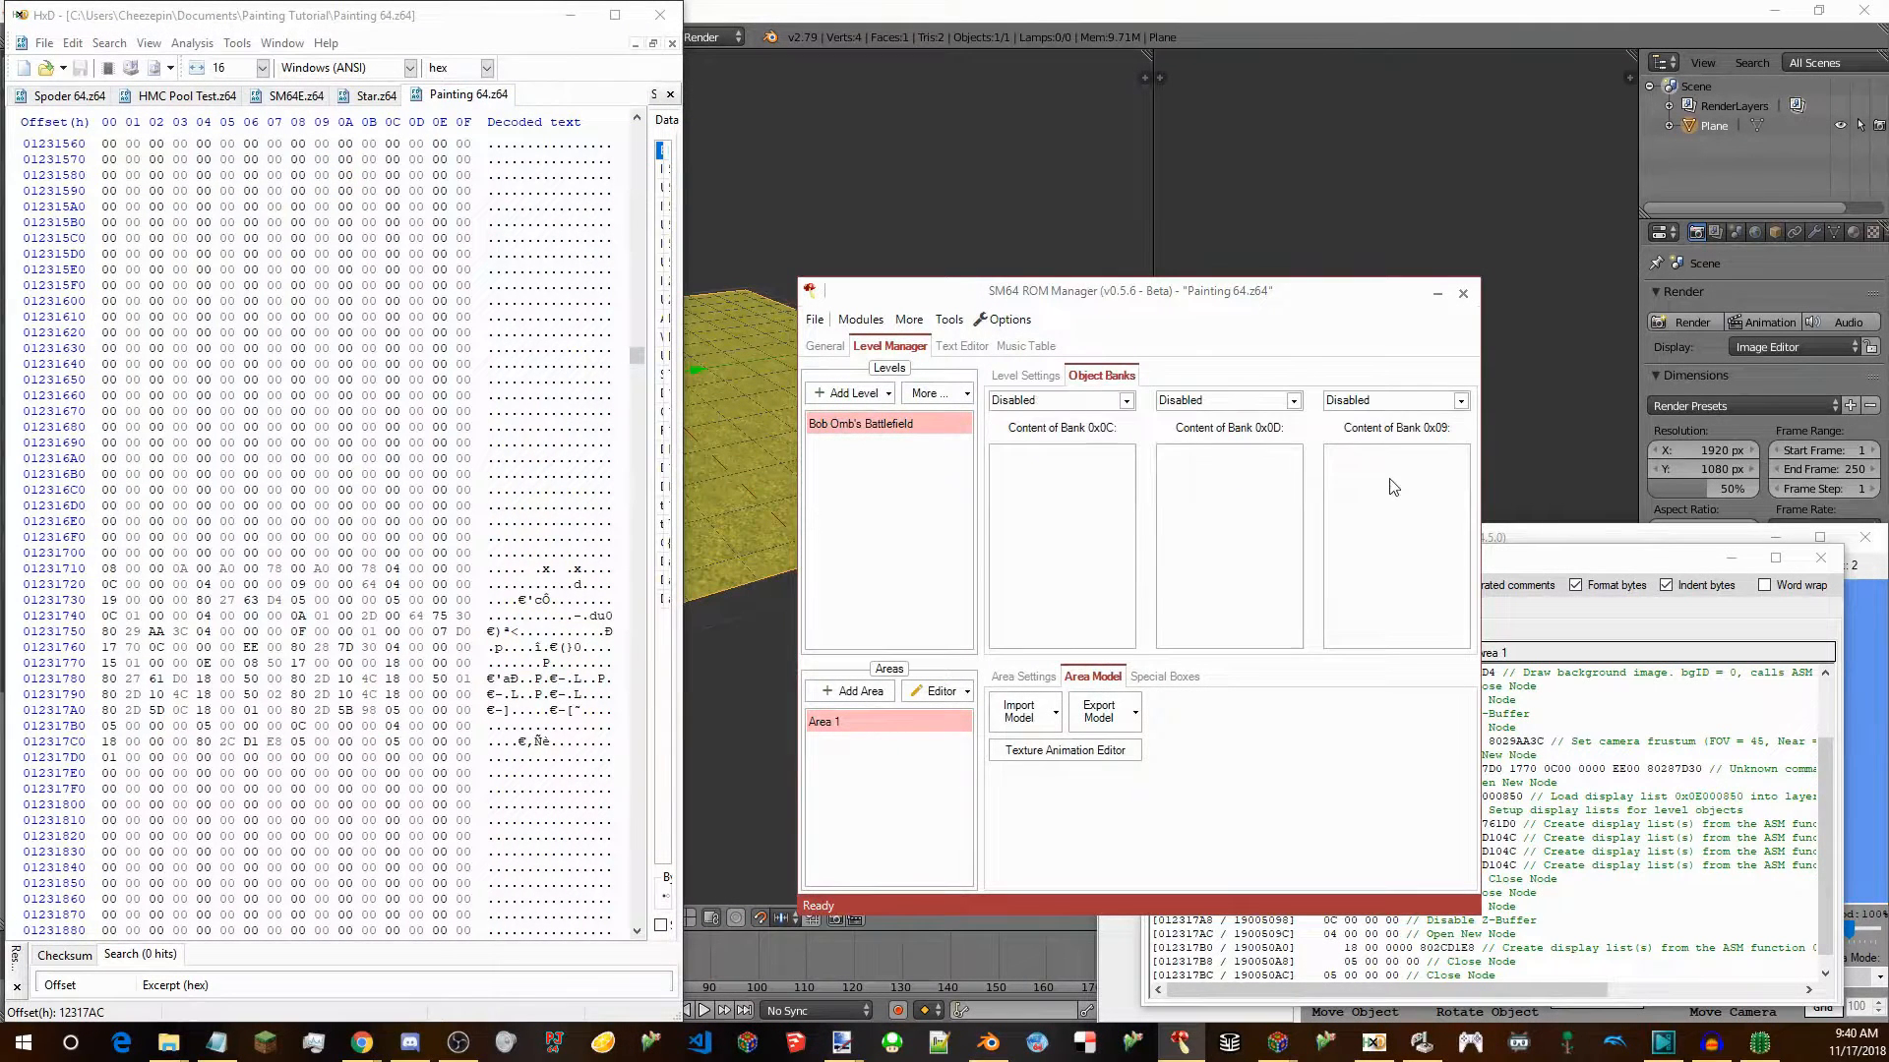
left_click(1419, 398)
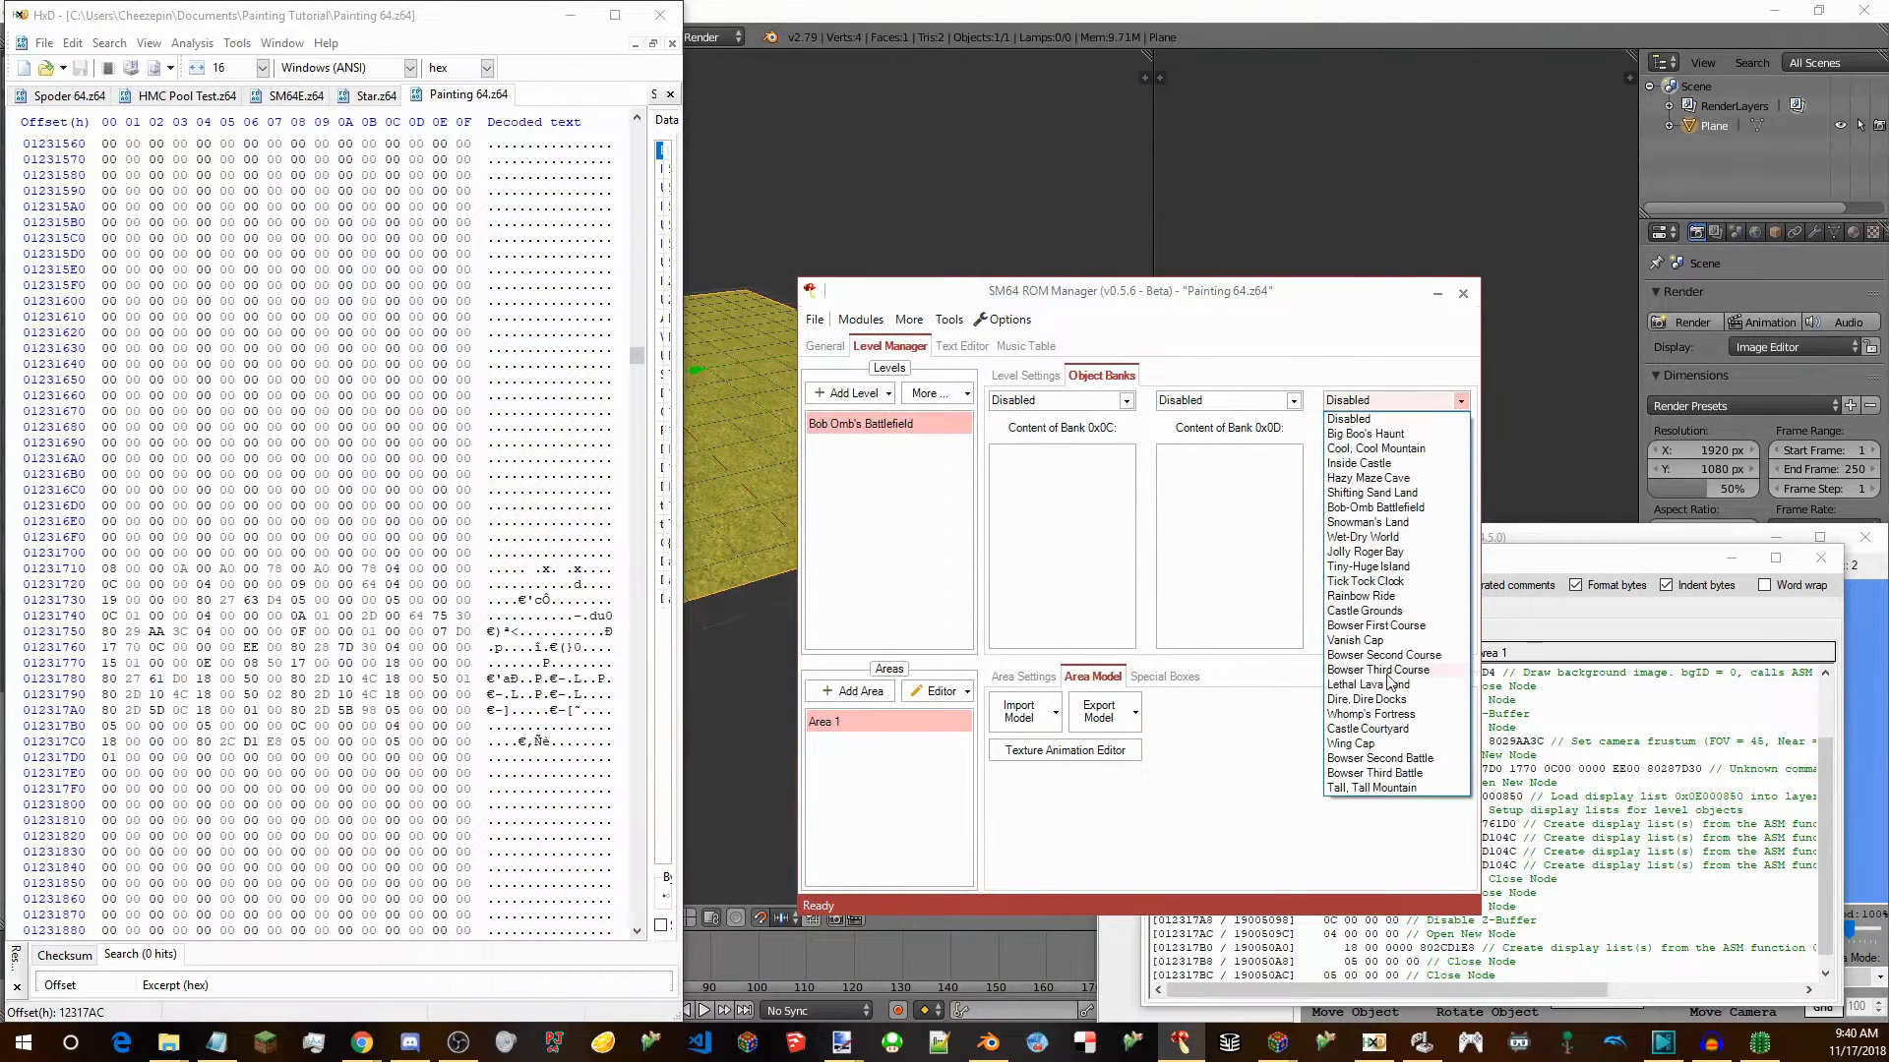
left_click(1377, 464)
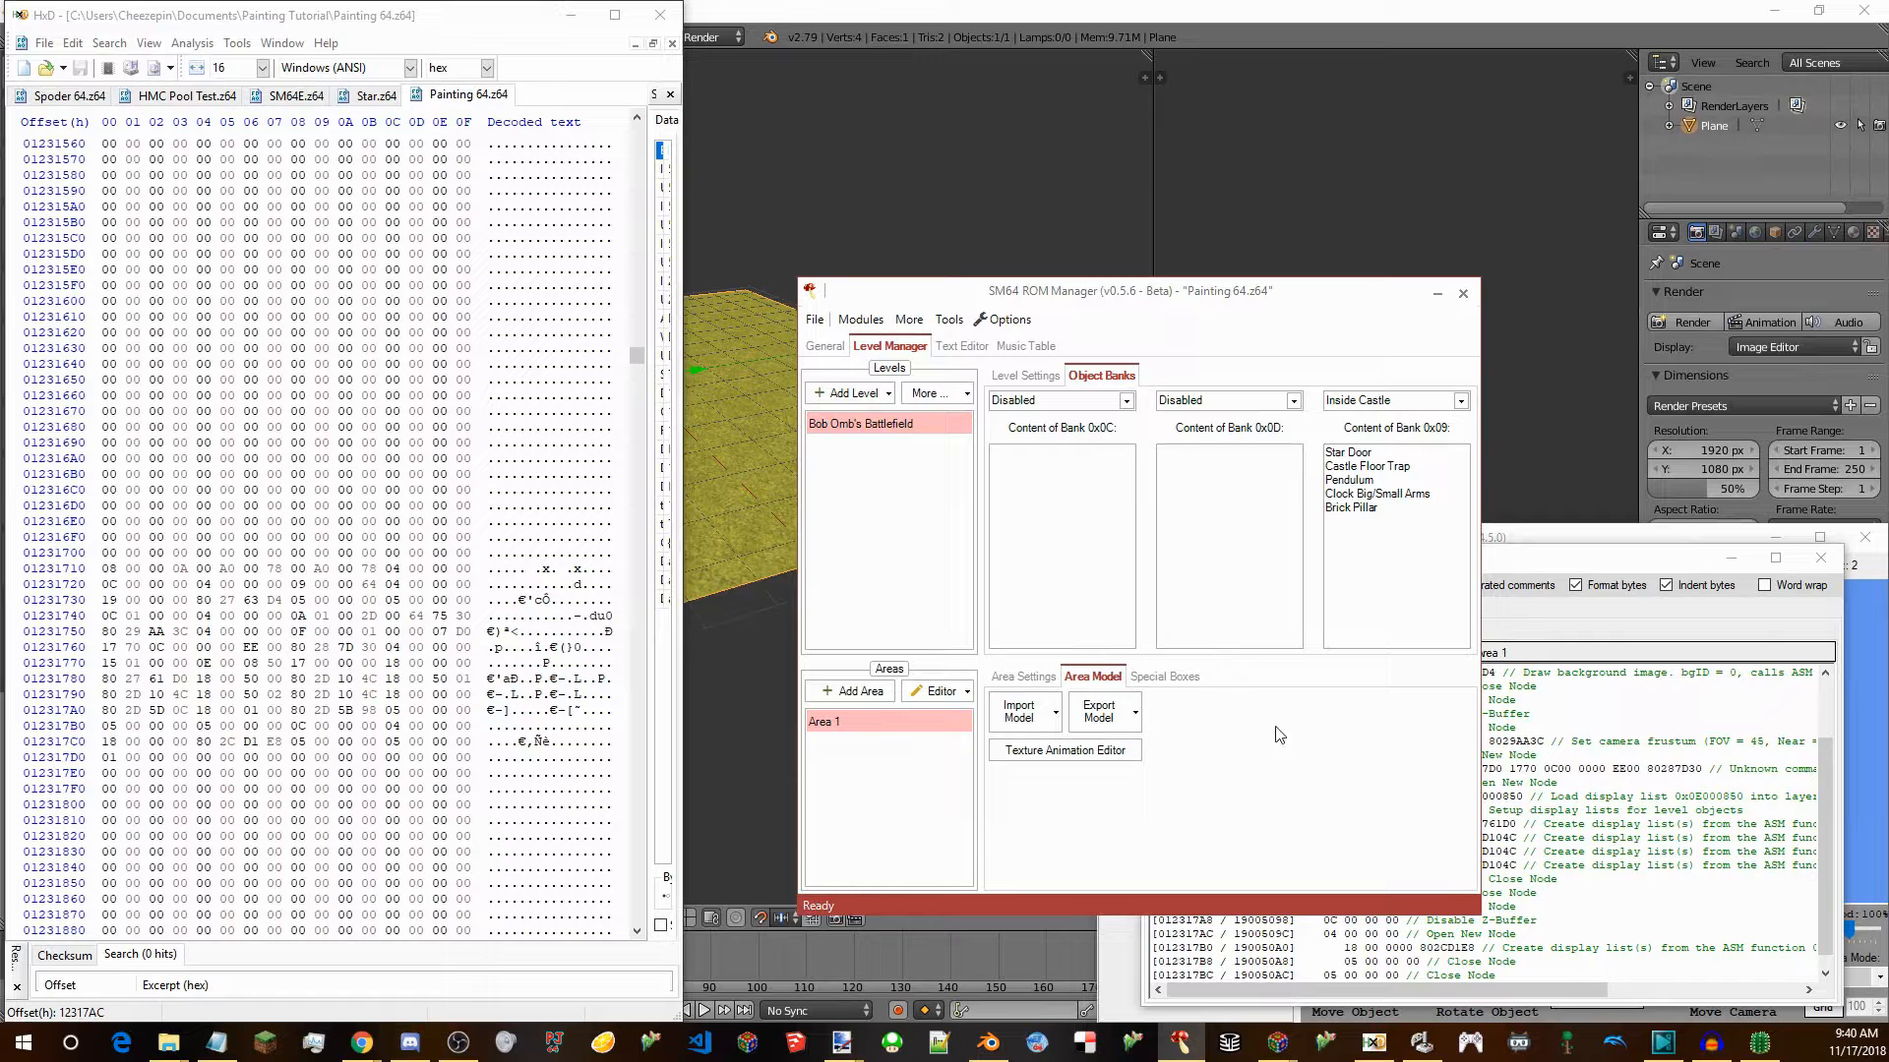
key("F5")
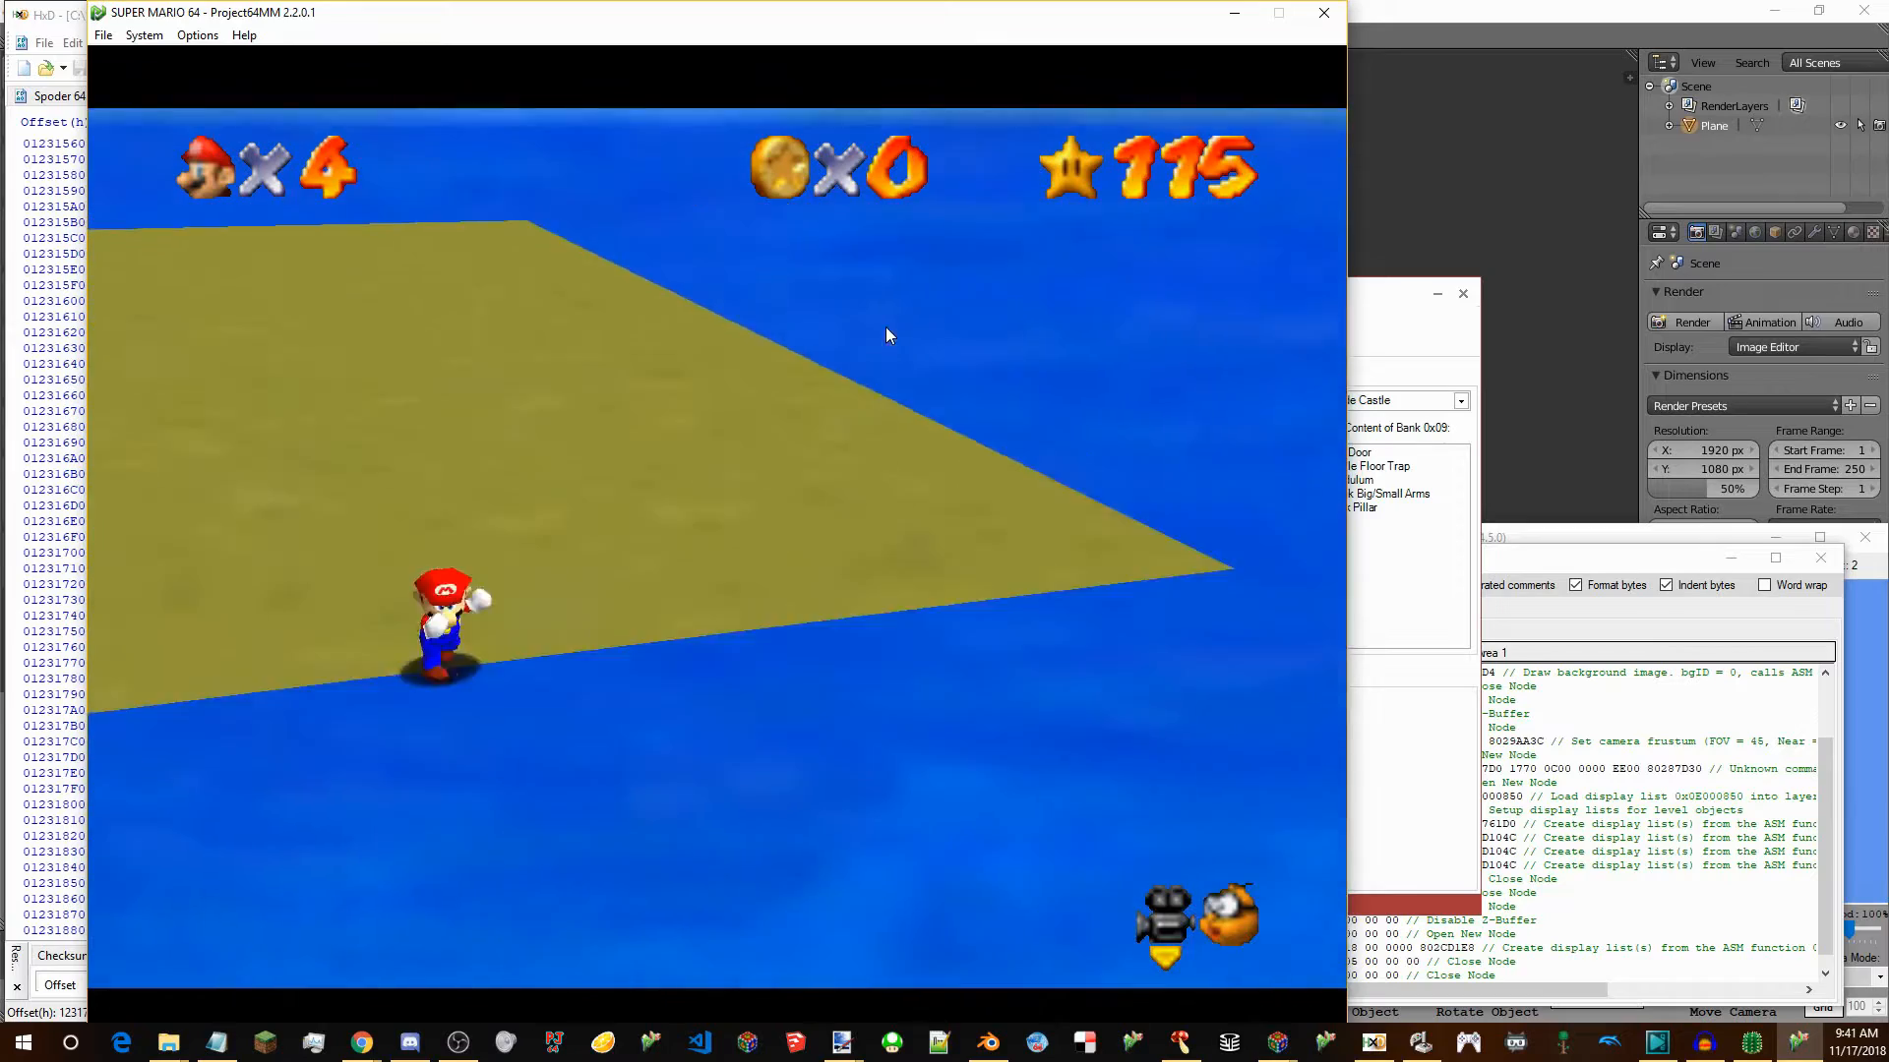
left_click(1338, 16)
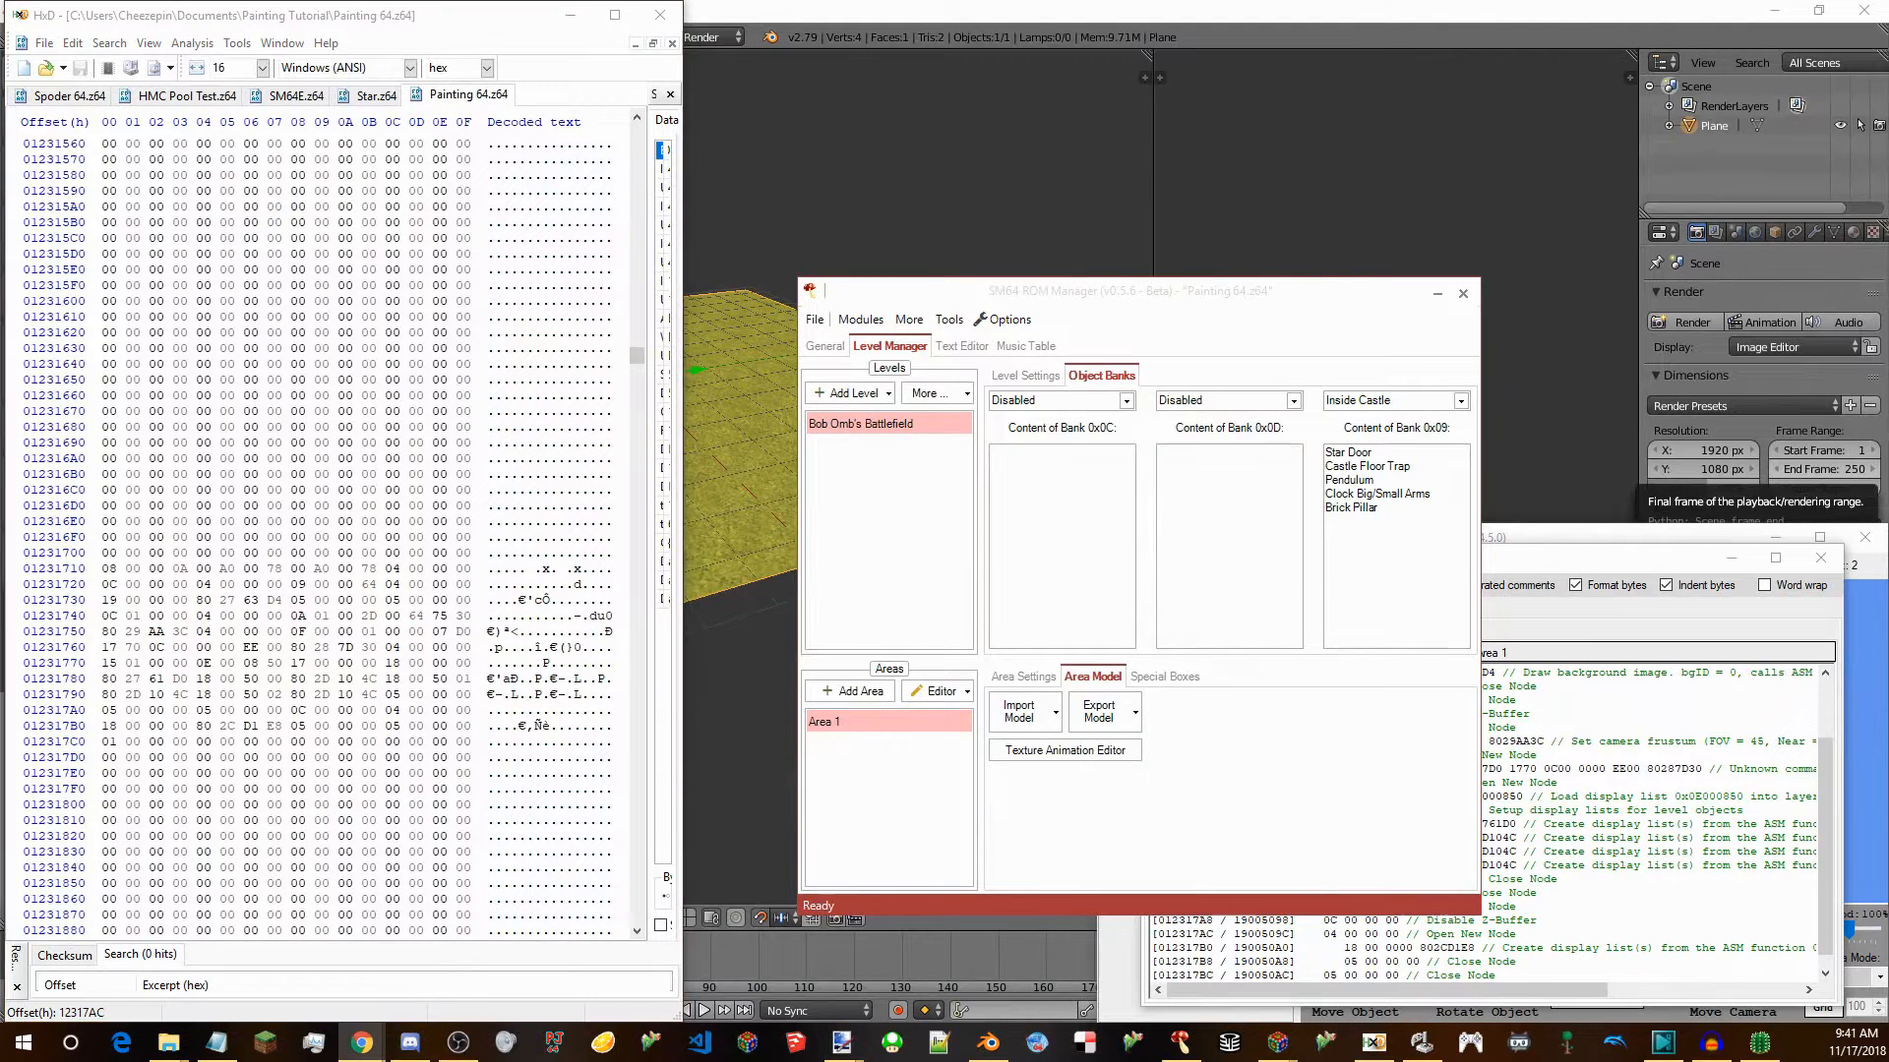
Switch to the Castle Paintings thread and copy 02 36 20 from the Bob-omb's Battlefield painting's segmented address.
mouse_move(969, 605)
left_mouse_down()
mouse_move(565, 212)
mouse_move(653, 2)
left_mouse_up()
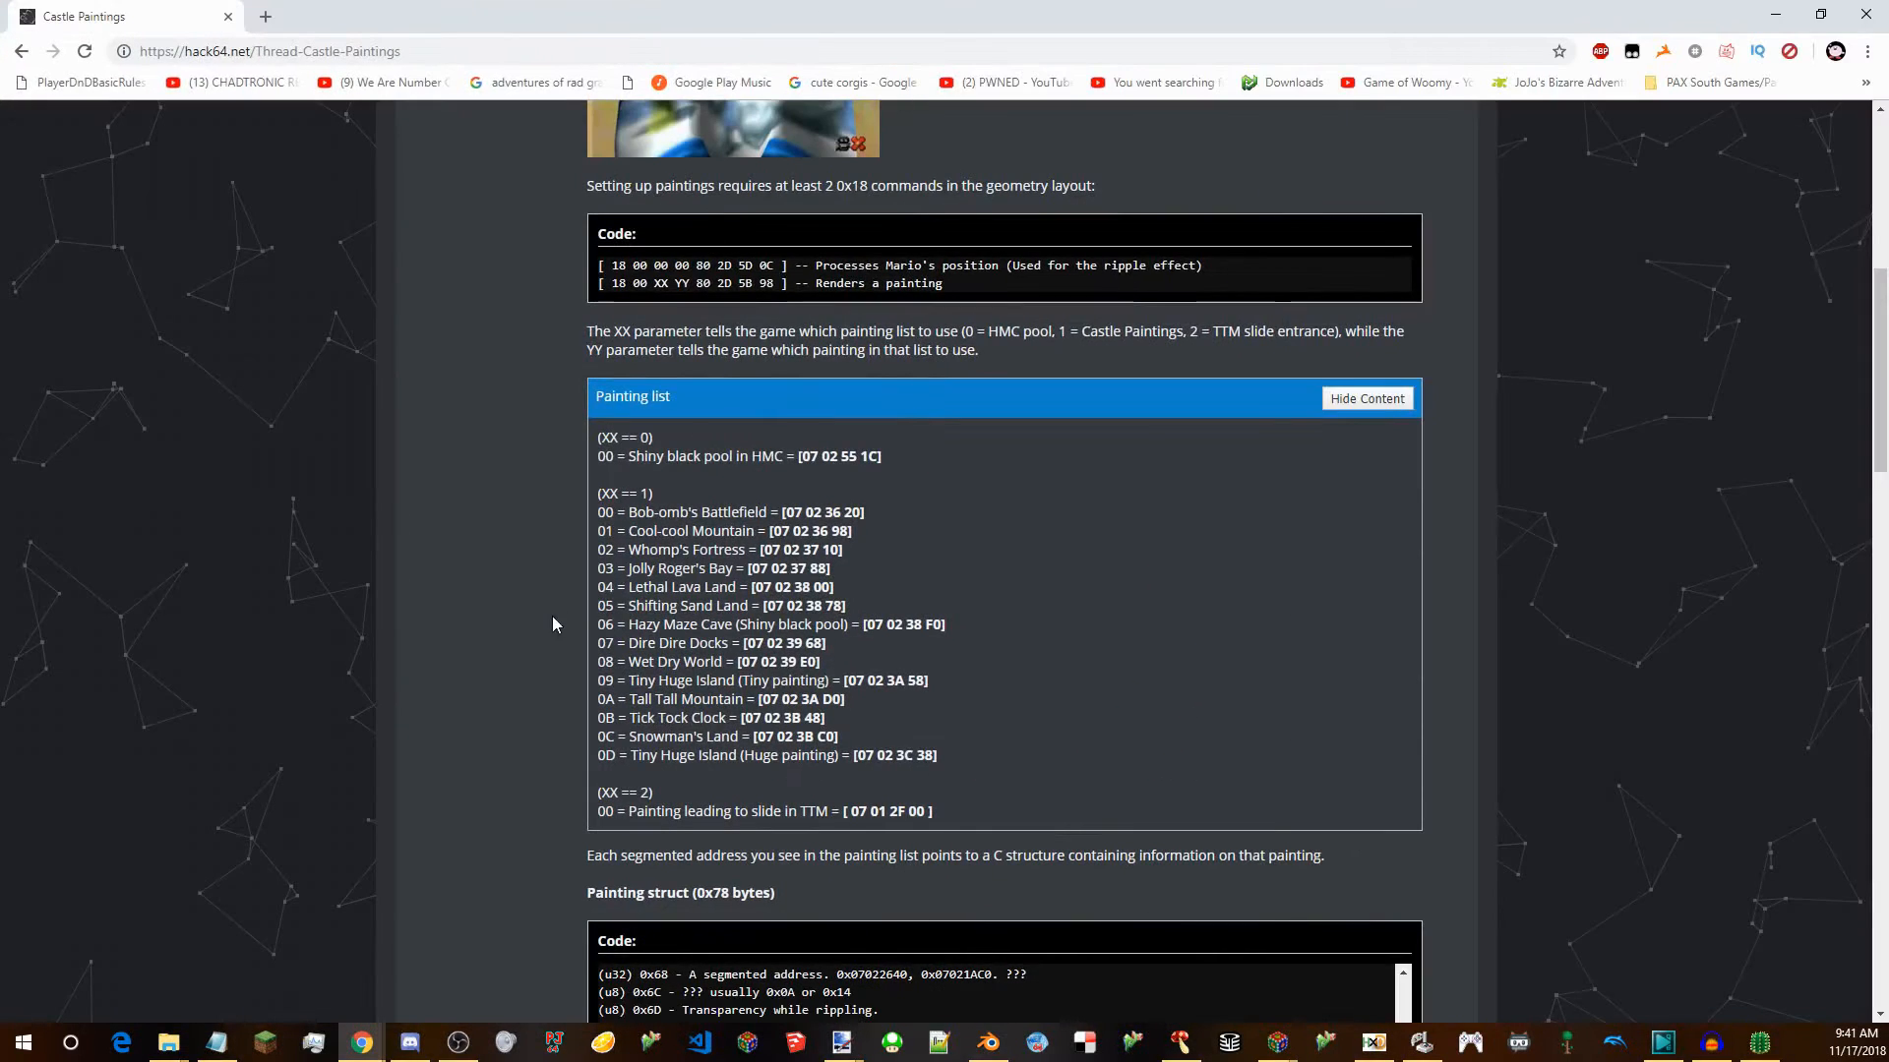
mouse_move(597, 512)
left_mouse_down()
mouse_move(917, 482)
mouse_move(899, 513)
mouse_move(865, 513)
left_mouse_up()
left_click(785, 512)
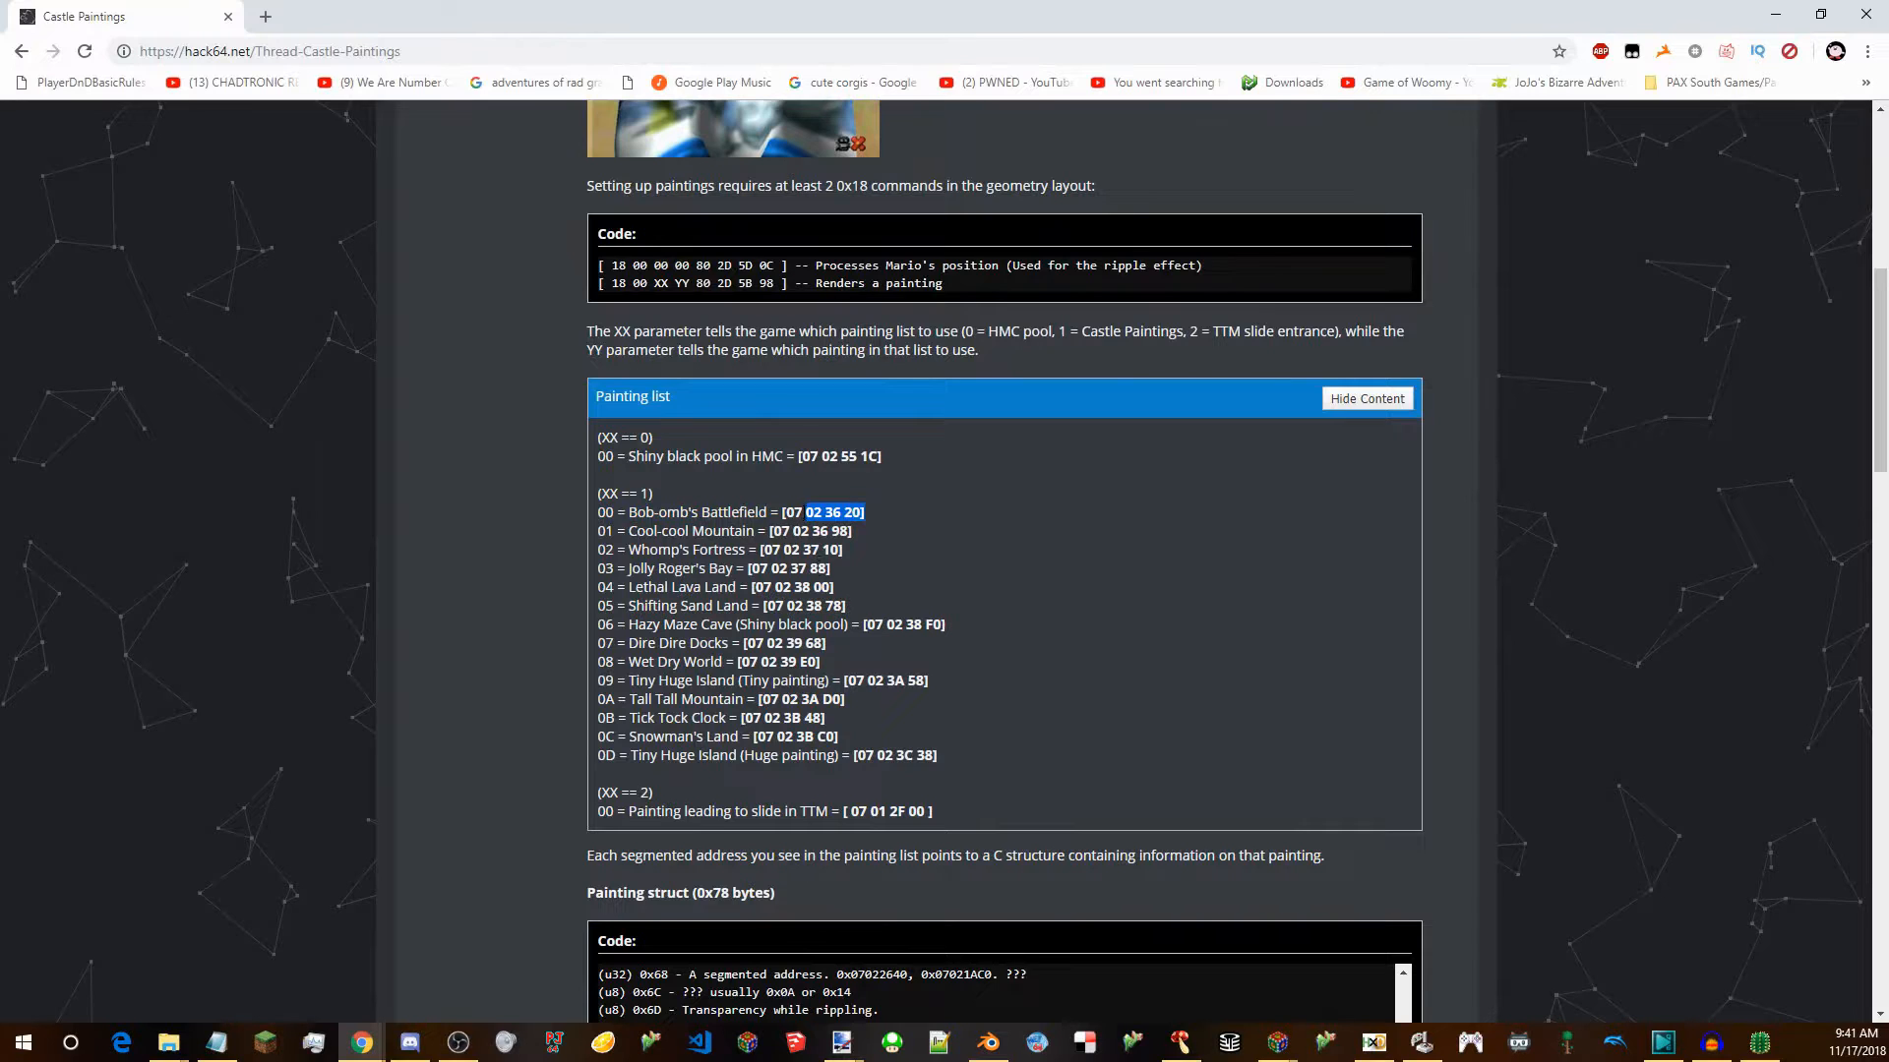
left_click_drag(806, 513, 862, 515)
key("ctrl+c")
left_click(948, 521)
Open the Hex Calculator page of calculator.net in a new browser tab.
left_click(262, 14)
type("hex")
key("Down")
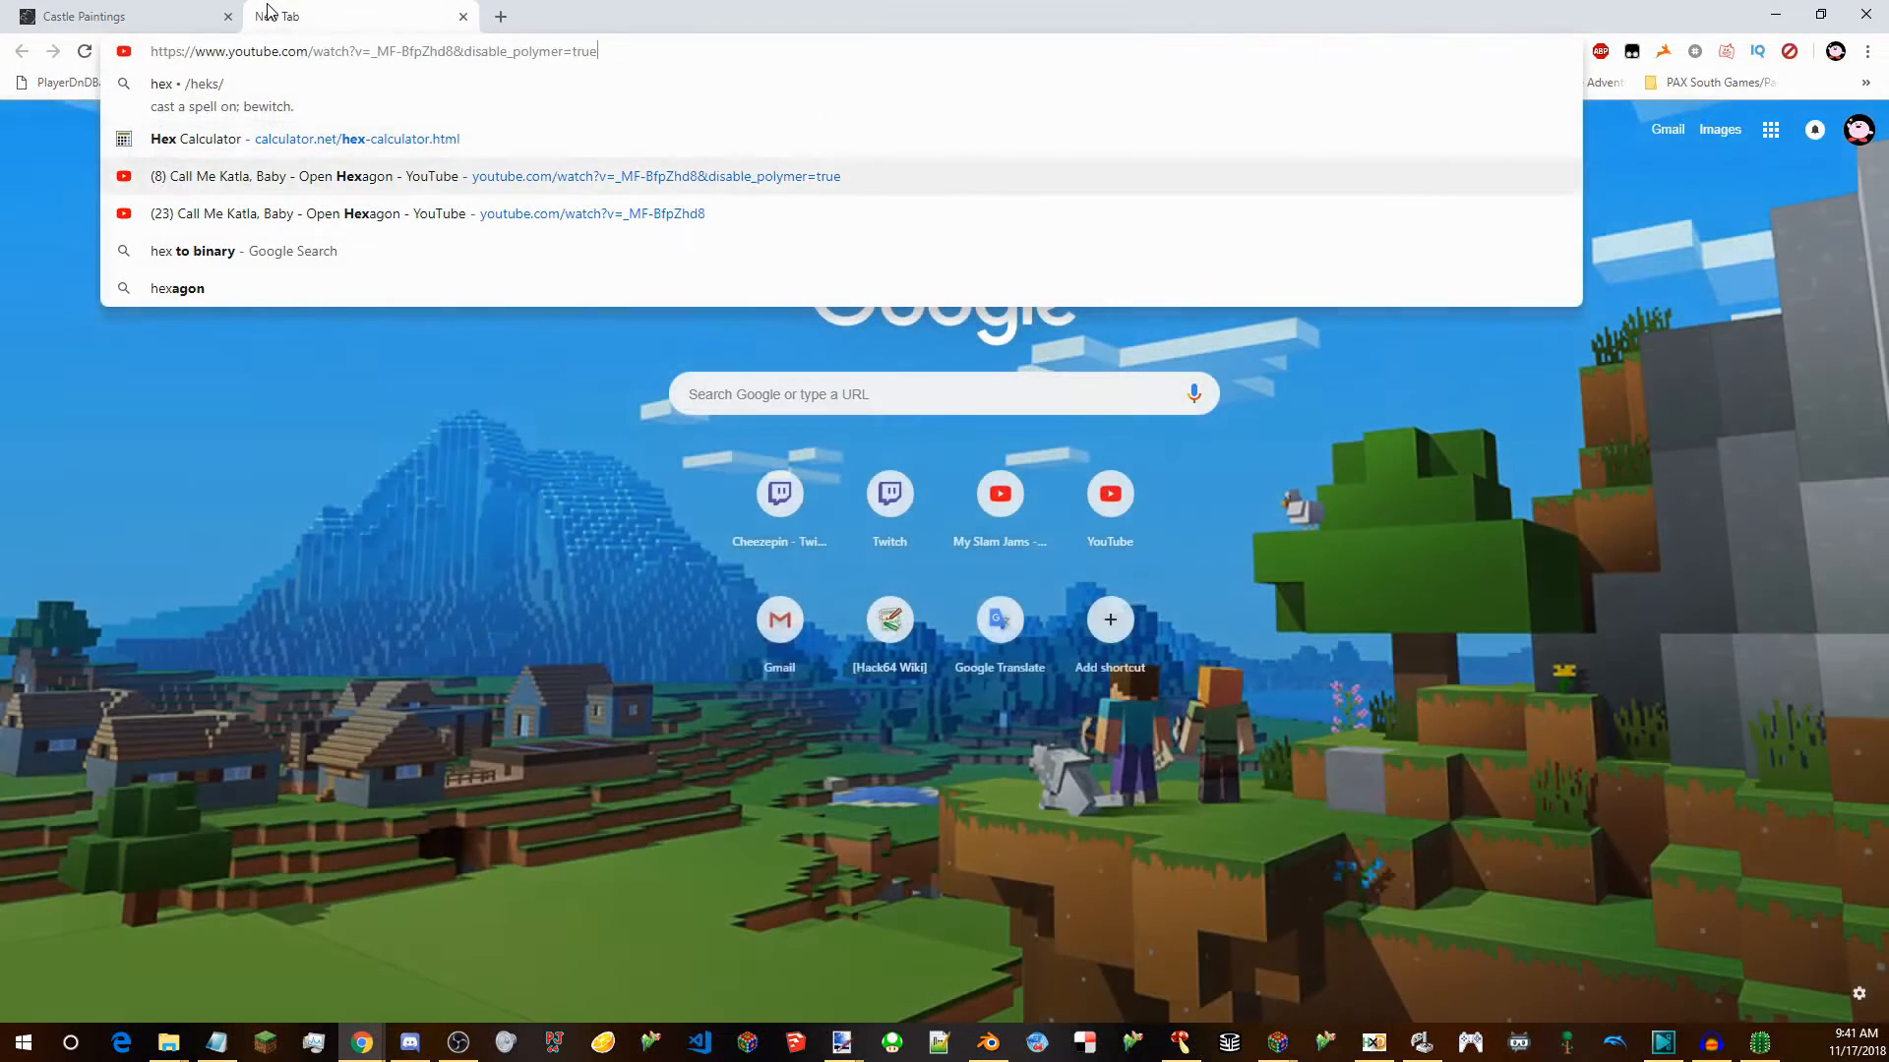
key("Return")
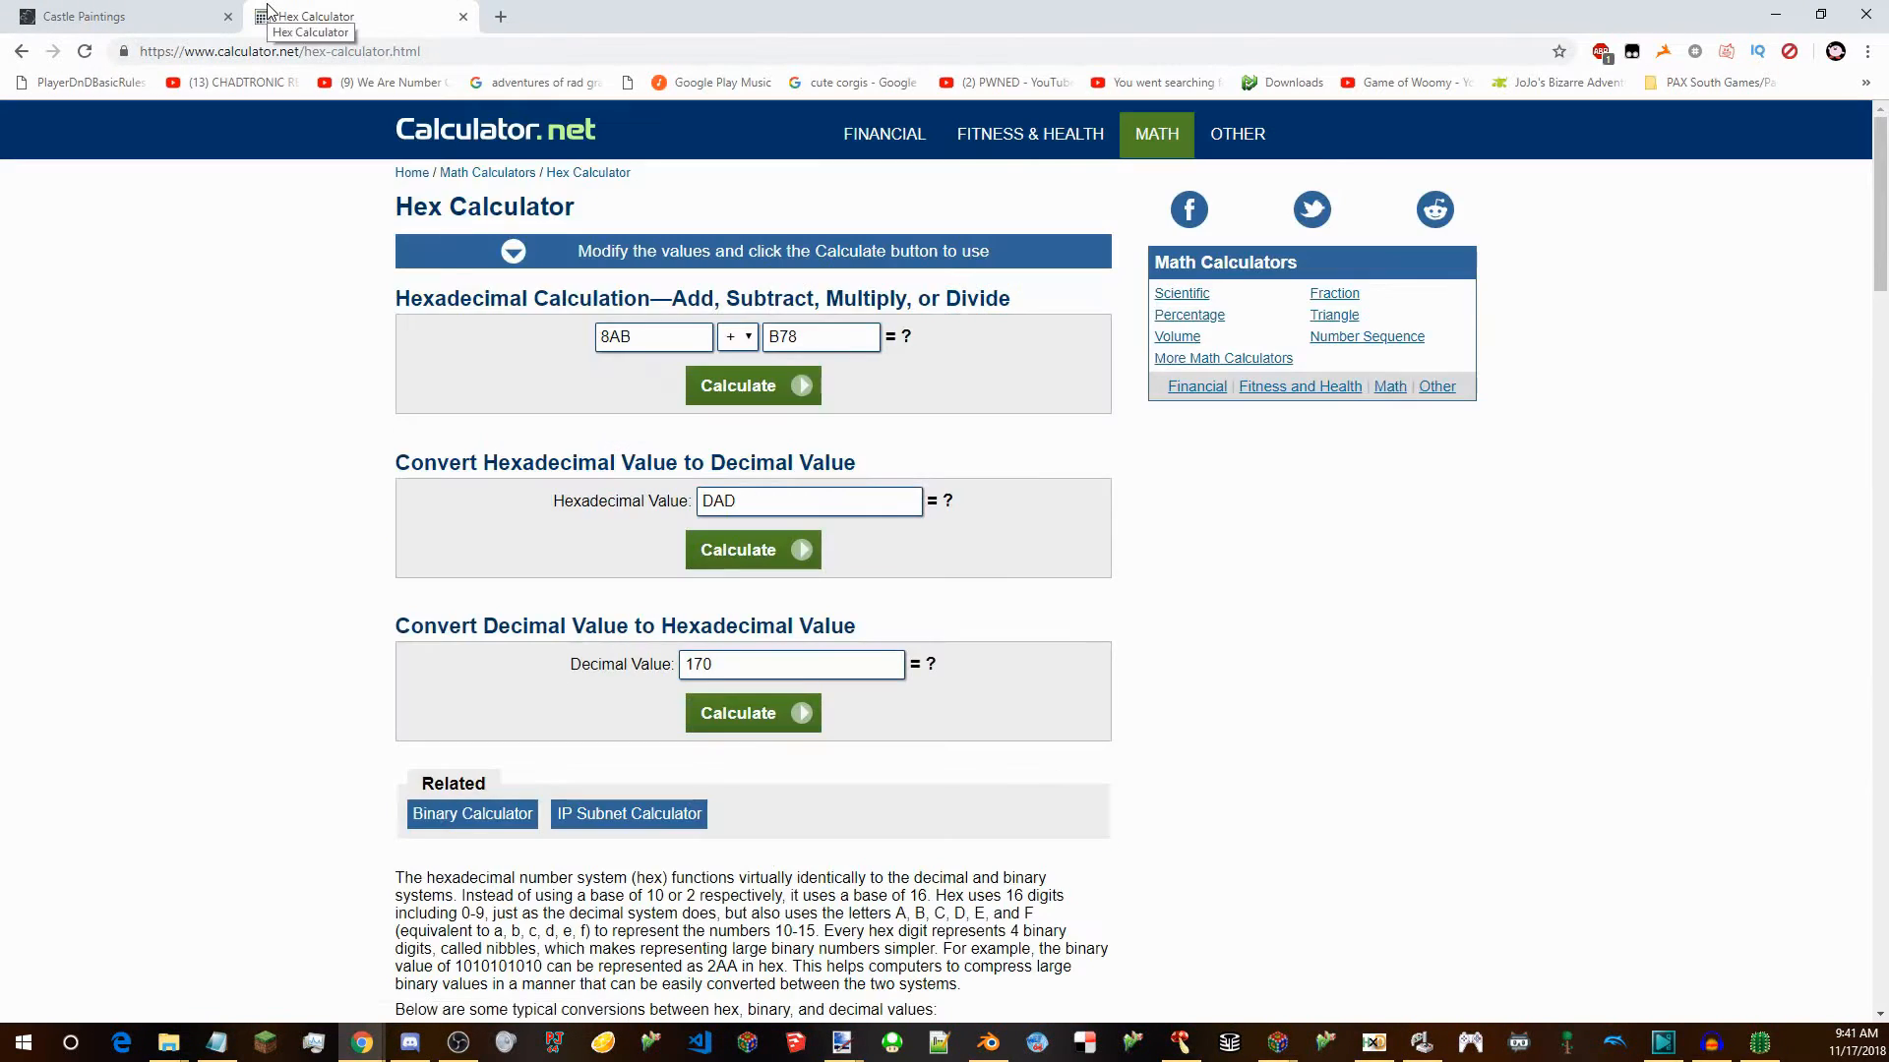
Enter the copied address as the first operand of the hexadecimal calculation, without spaces, as 023620.
double_click(660, 335)
key("ctrl+v")
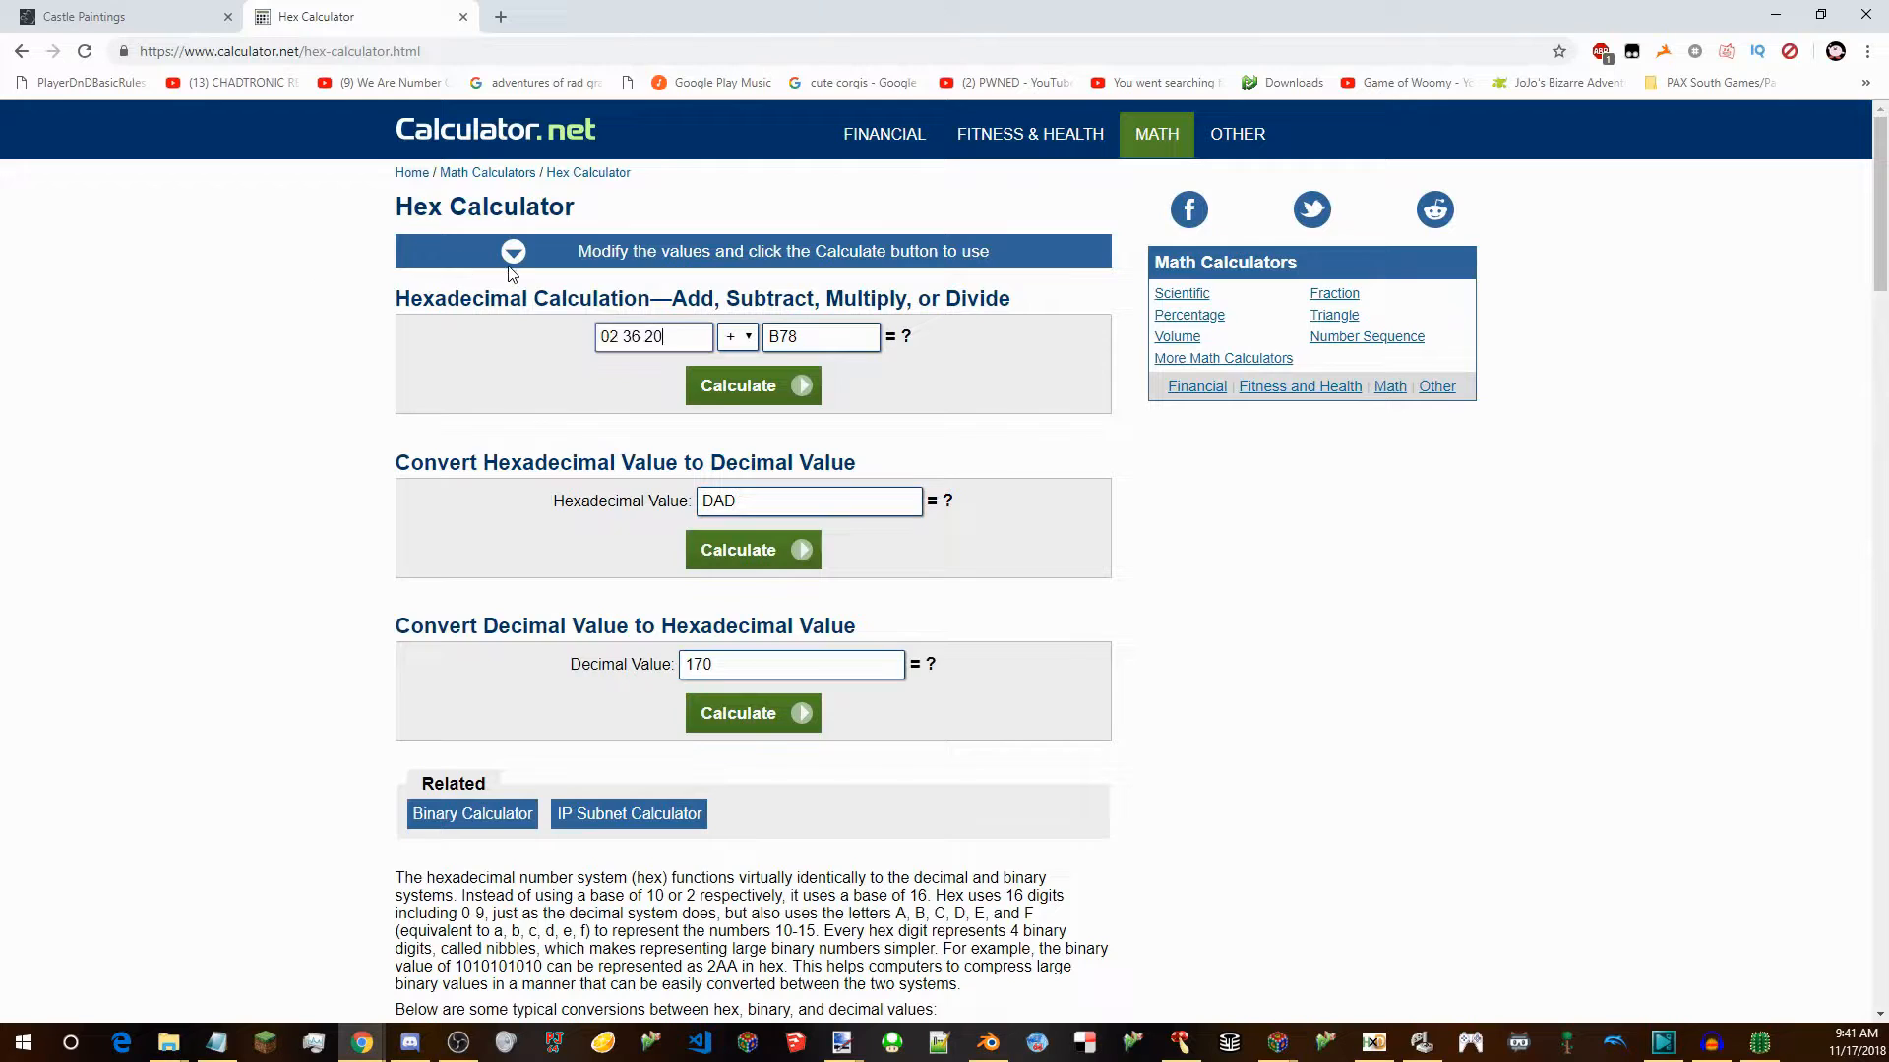
left_click(625, 337)
key("BackSpace")
left_click(643, 337)
key("BackSpace")
key("Tab")
key("Tab")
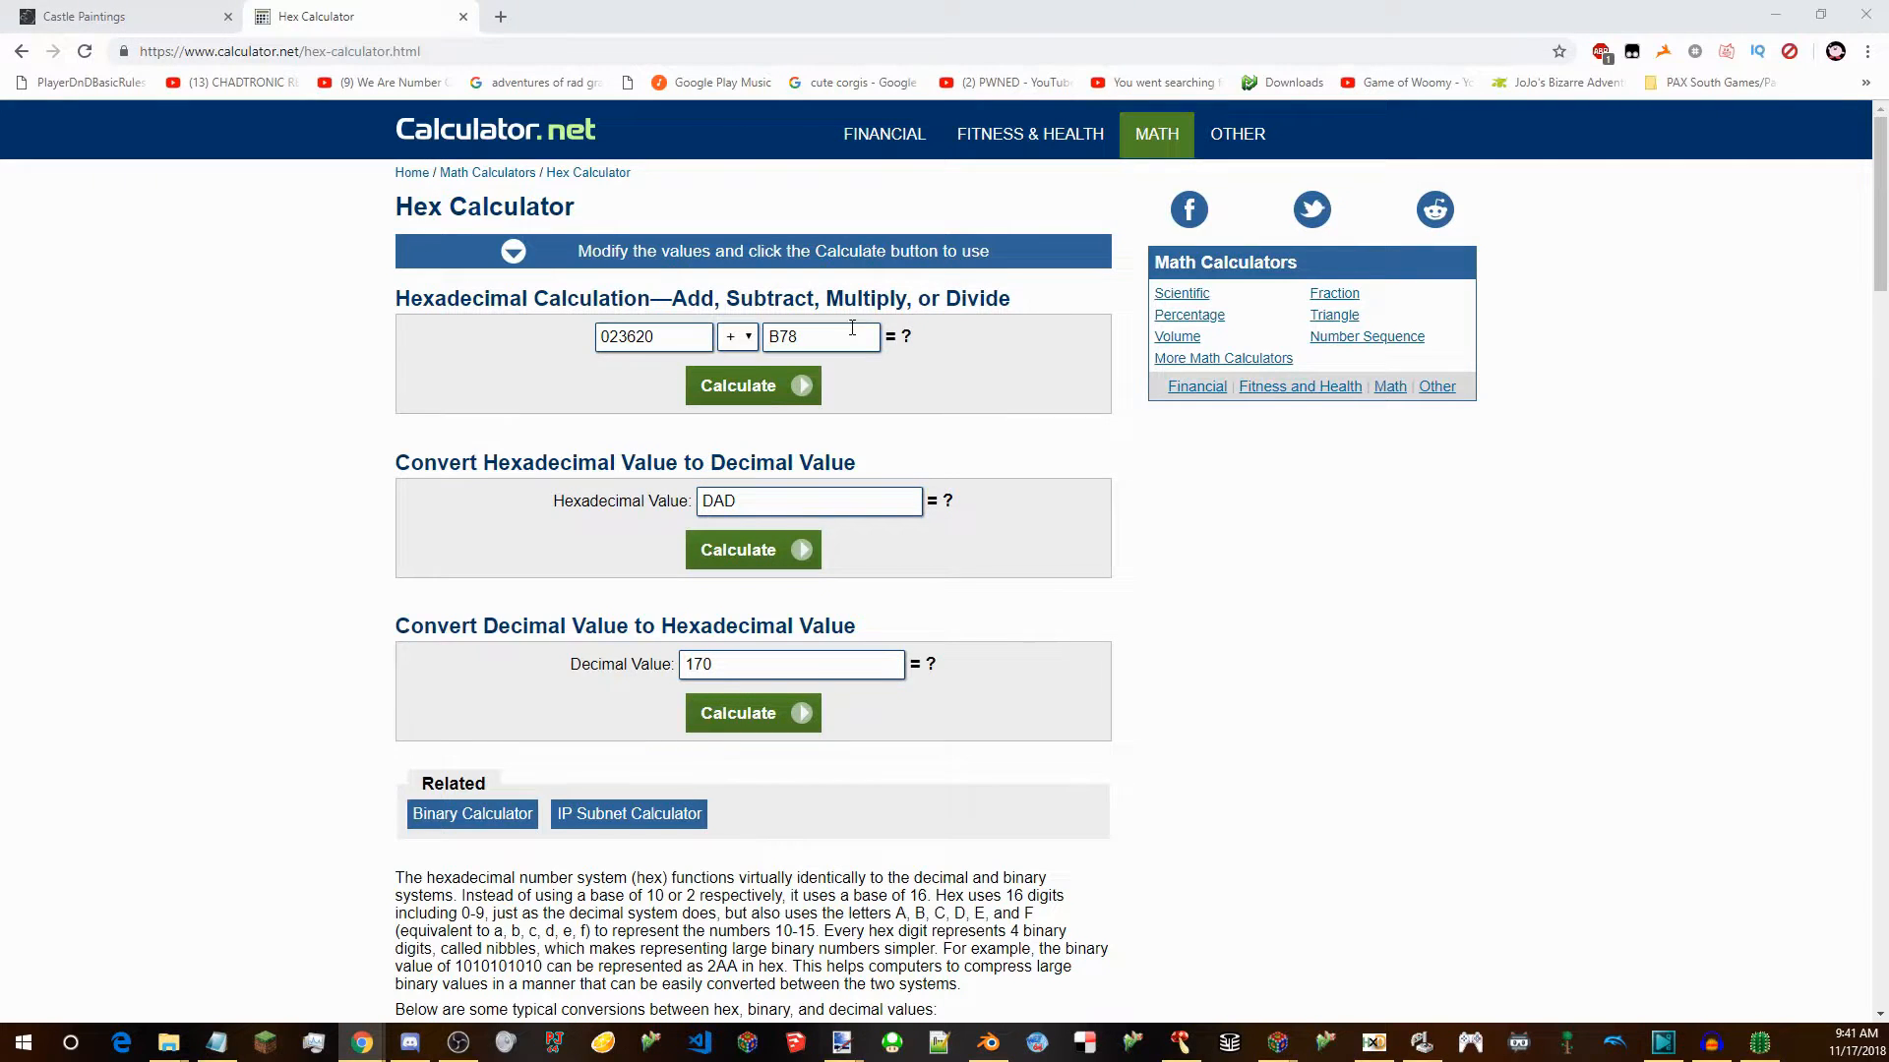
Add E0BC10 to the first operand and copy the resulting hex value.
double_click(784, 336)
type("E0BC10")
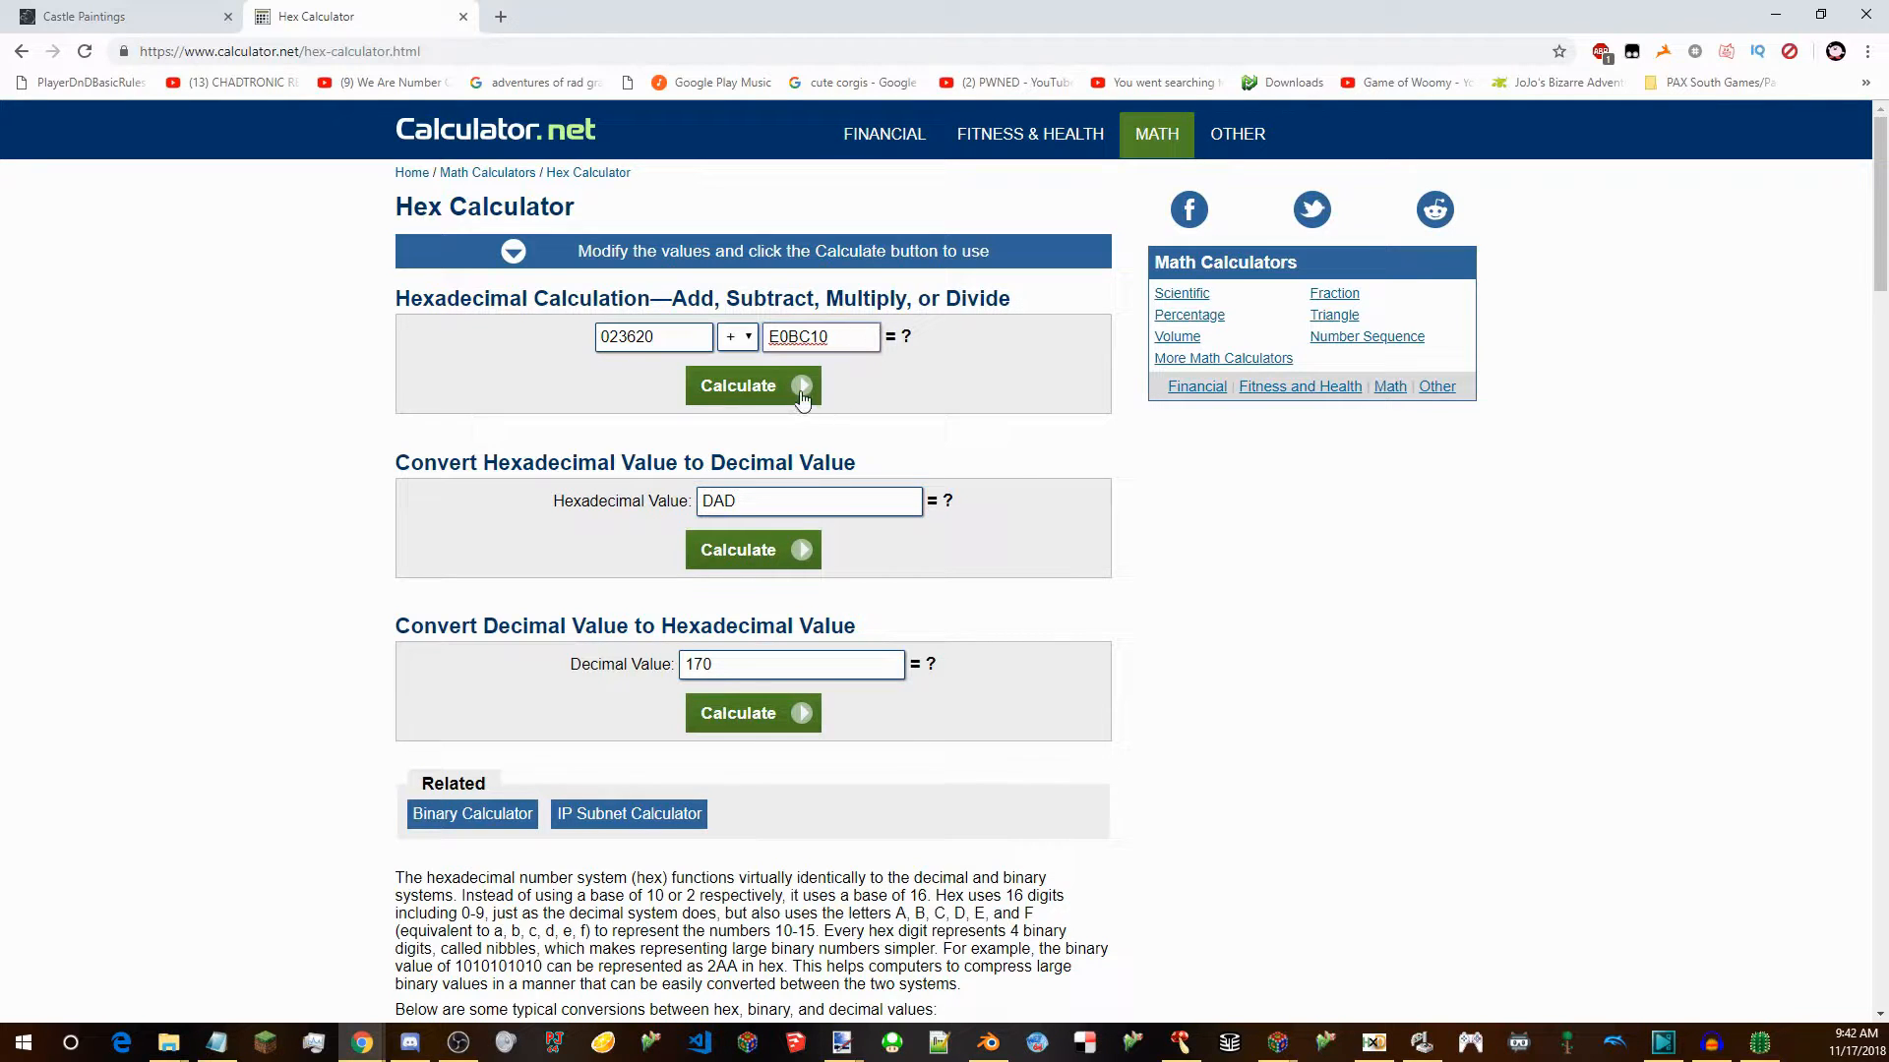
left_click(740, 386)
left_click_drag(597, 335, 514, 332)
key("ctrl+c")
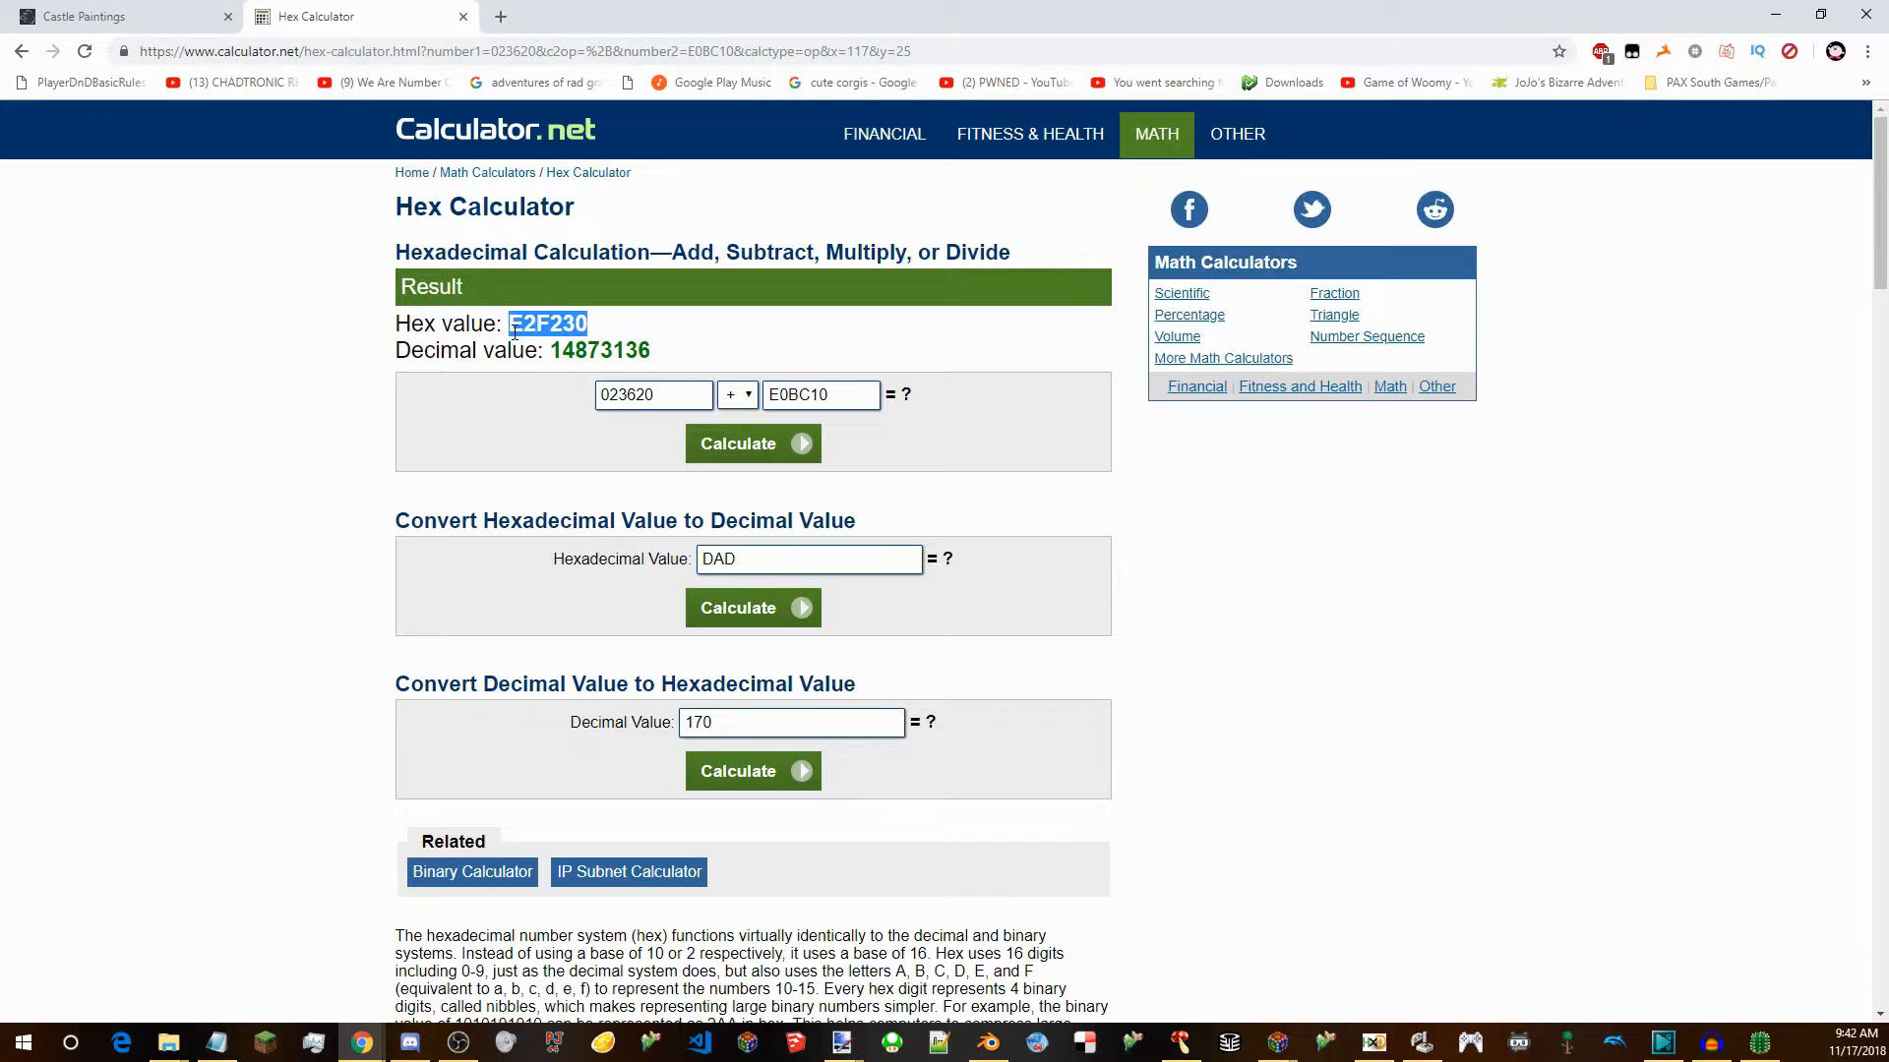
left_click(752, 324)
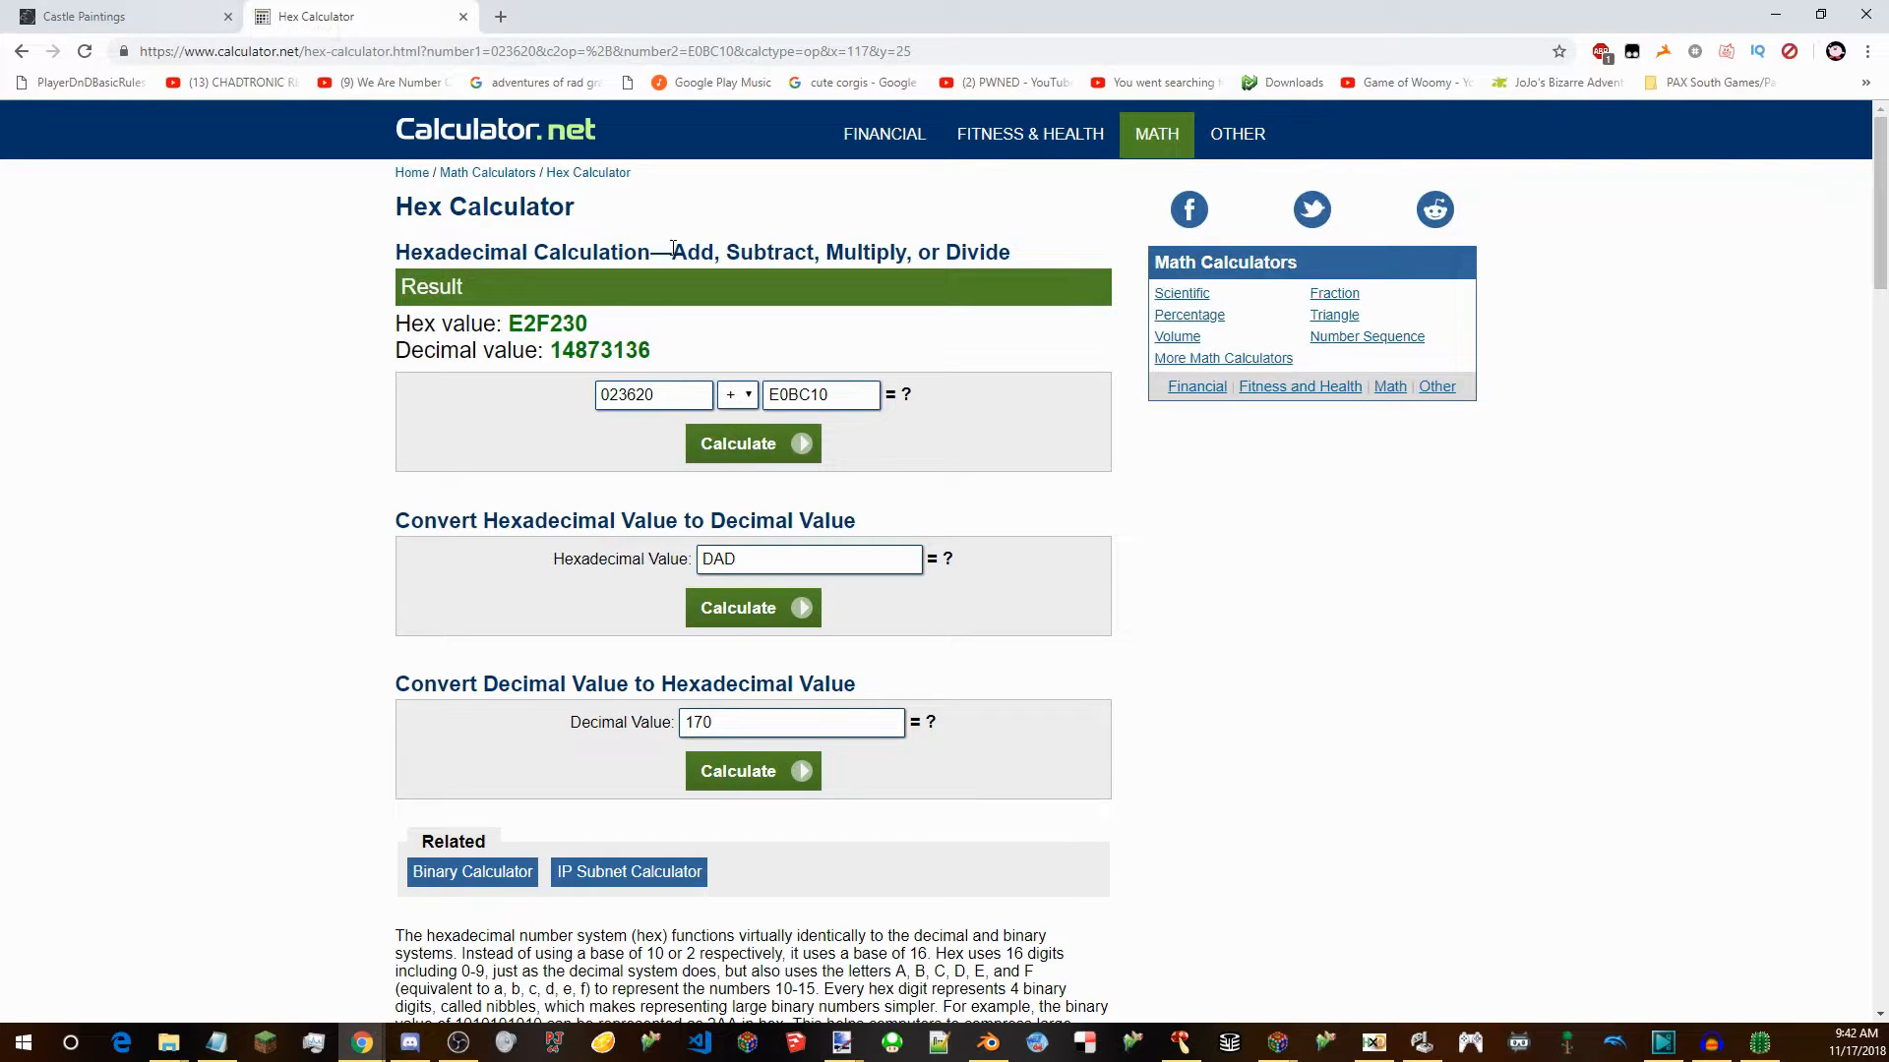
Bring back the Castle Paintings thread, switch to HxD, and go to offset E2F230 in Painting 64.z64.
left_click(98, 16)
left_click(1374, 1043)
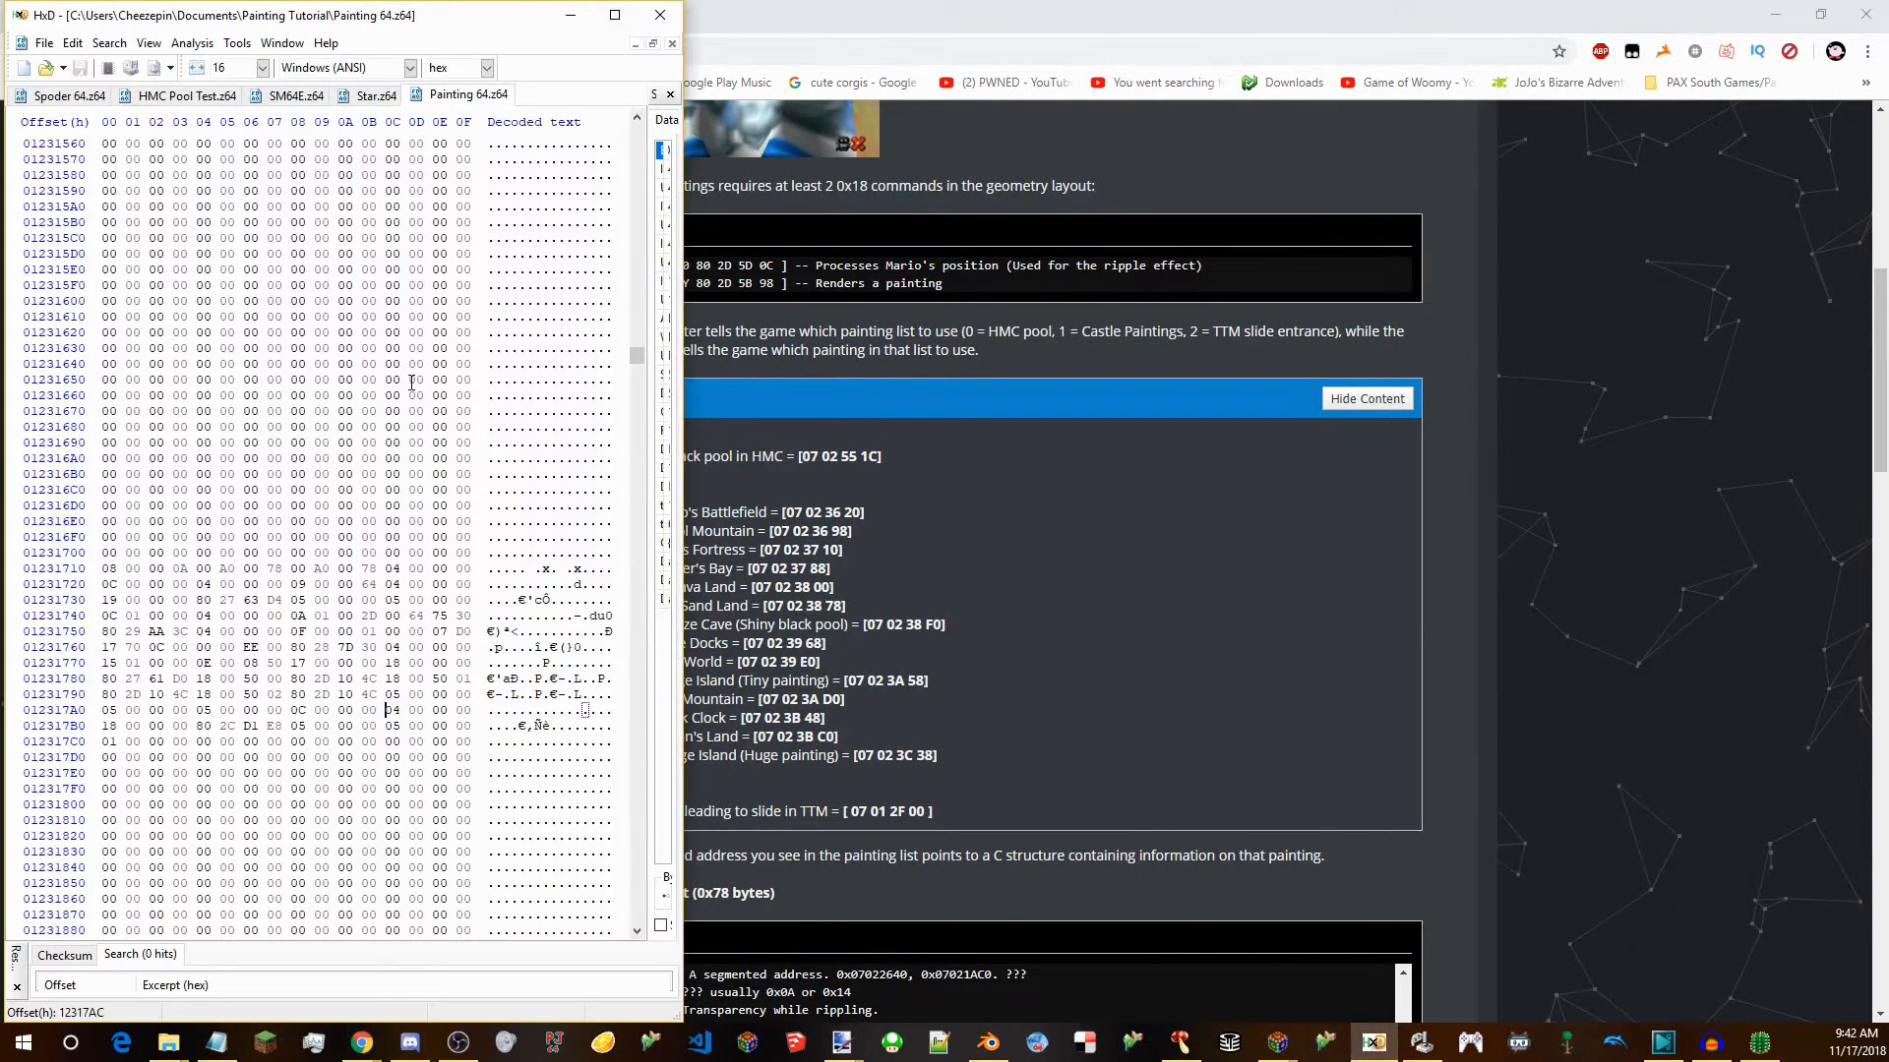
key("ctrl+g")
key("ctrl+v")
key("Return")
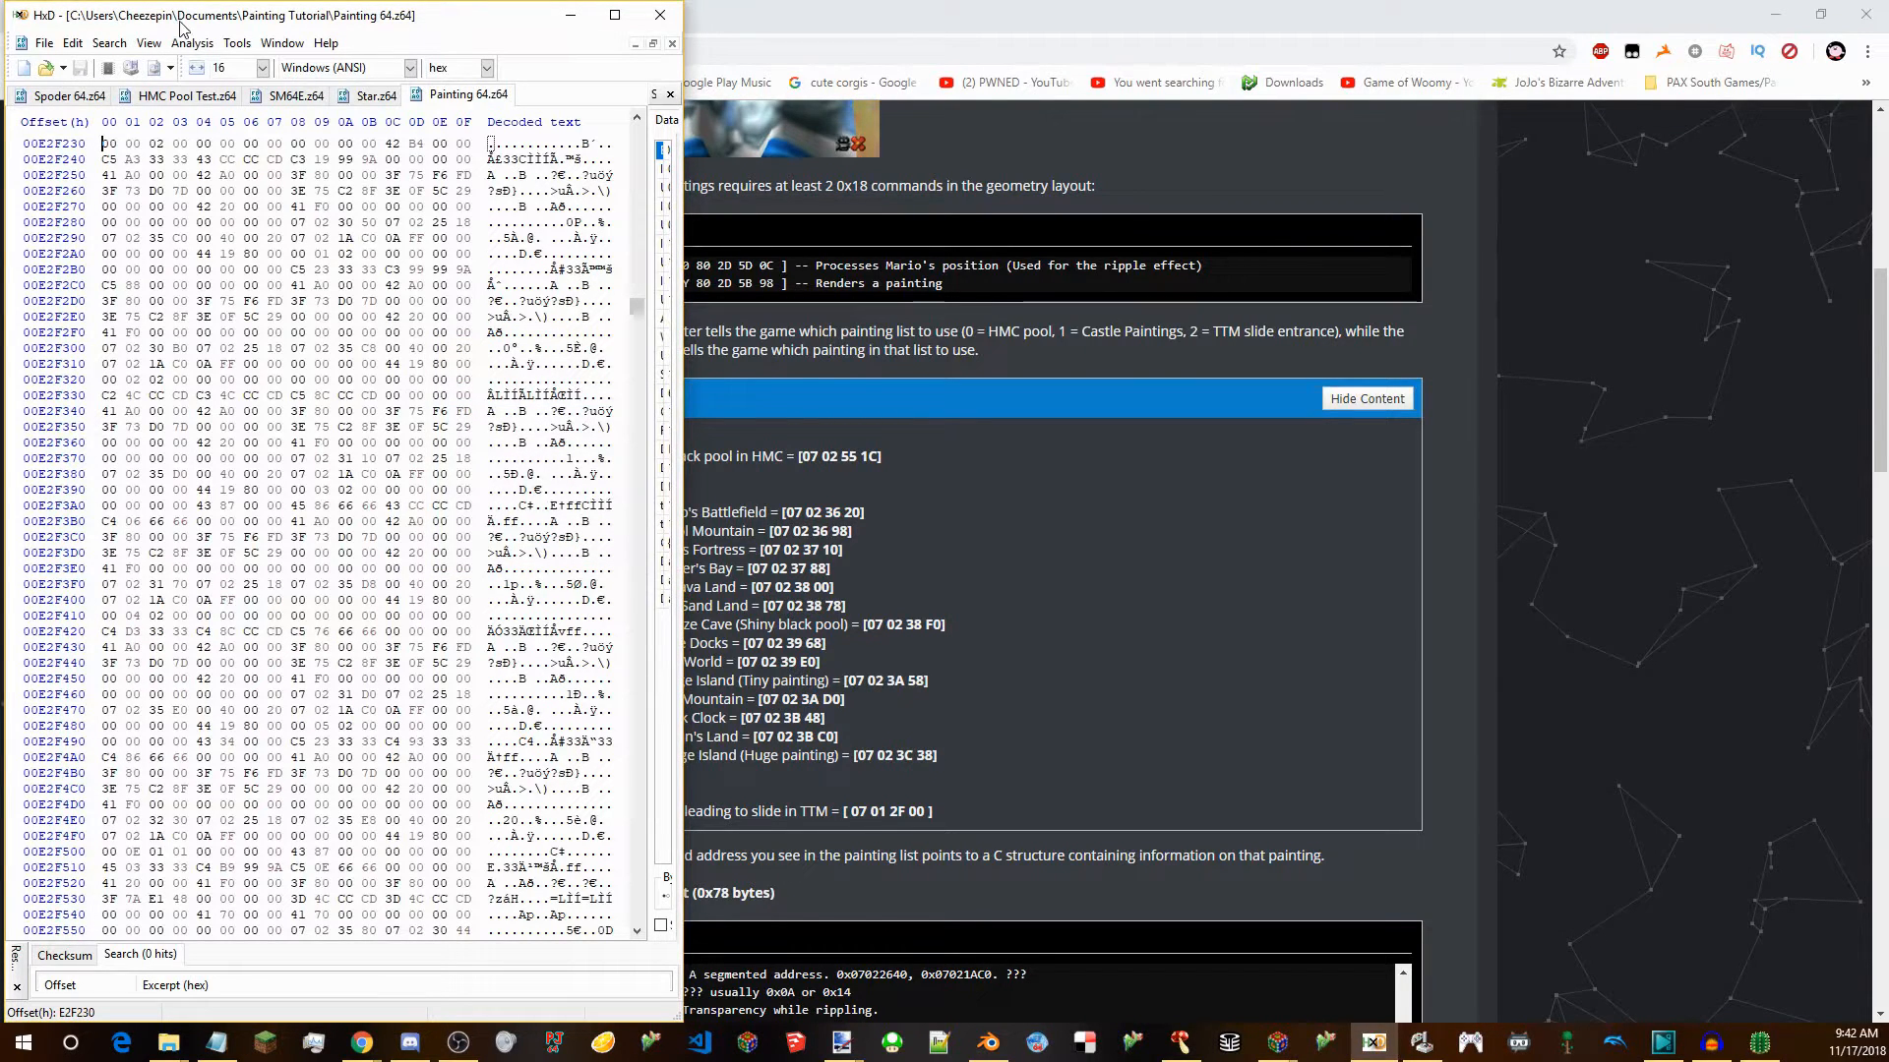
Place the HxD window beside the Castle Paintings thread and show the thread's Painting struct section.
left_click_drag(180, 27, 197, 84)
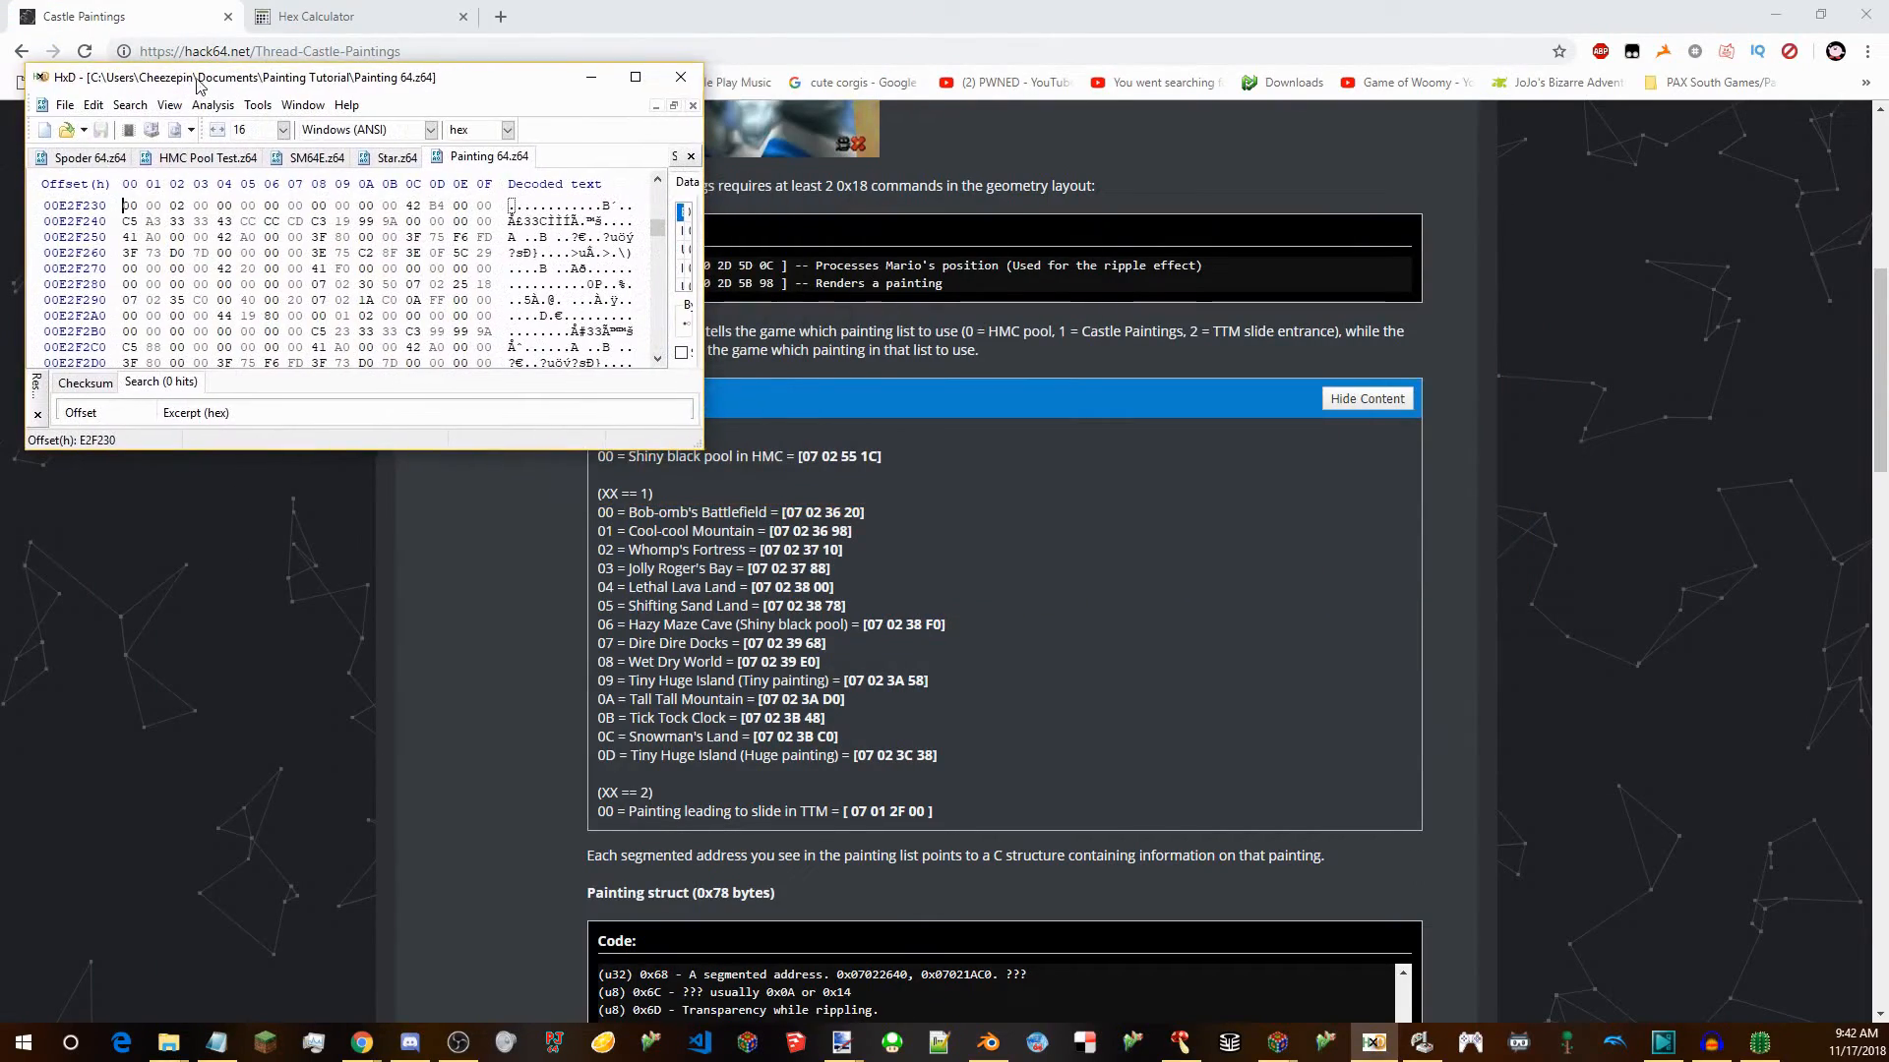
left_click_drag(206, 6, 1328, 5)
scroll(598, 816, "down", 4)
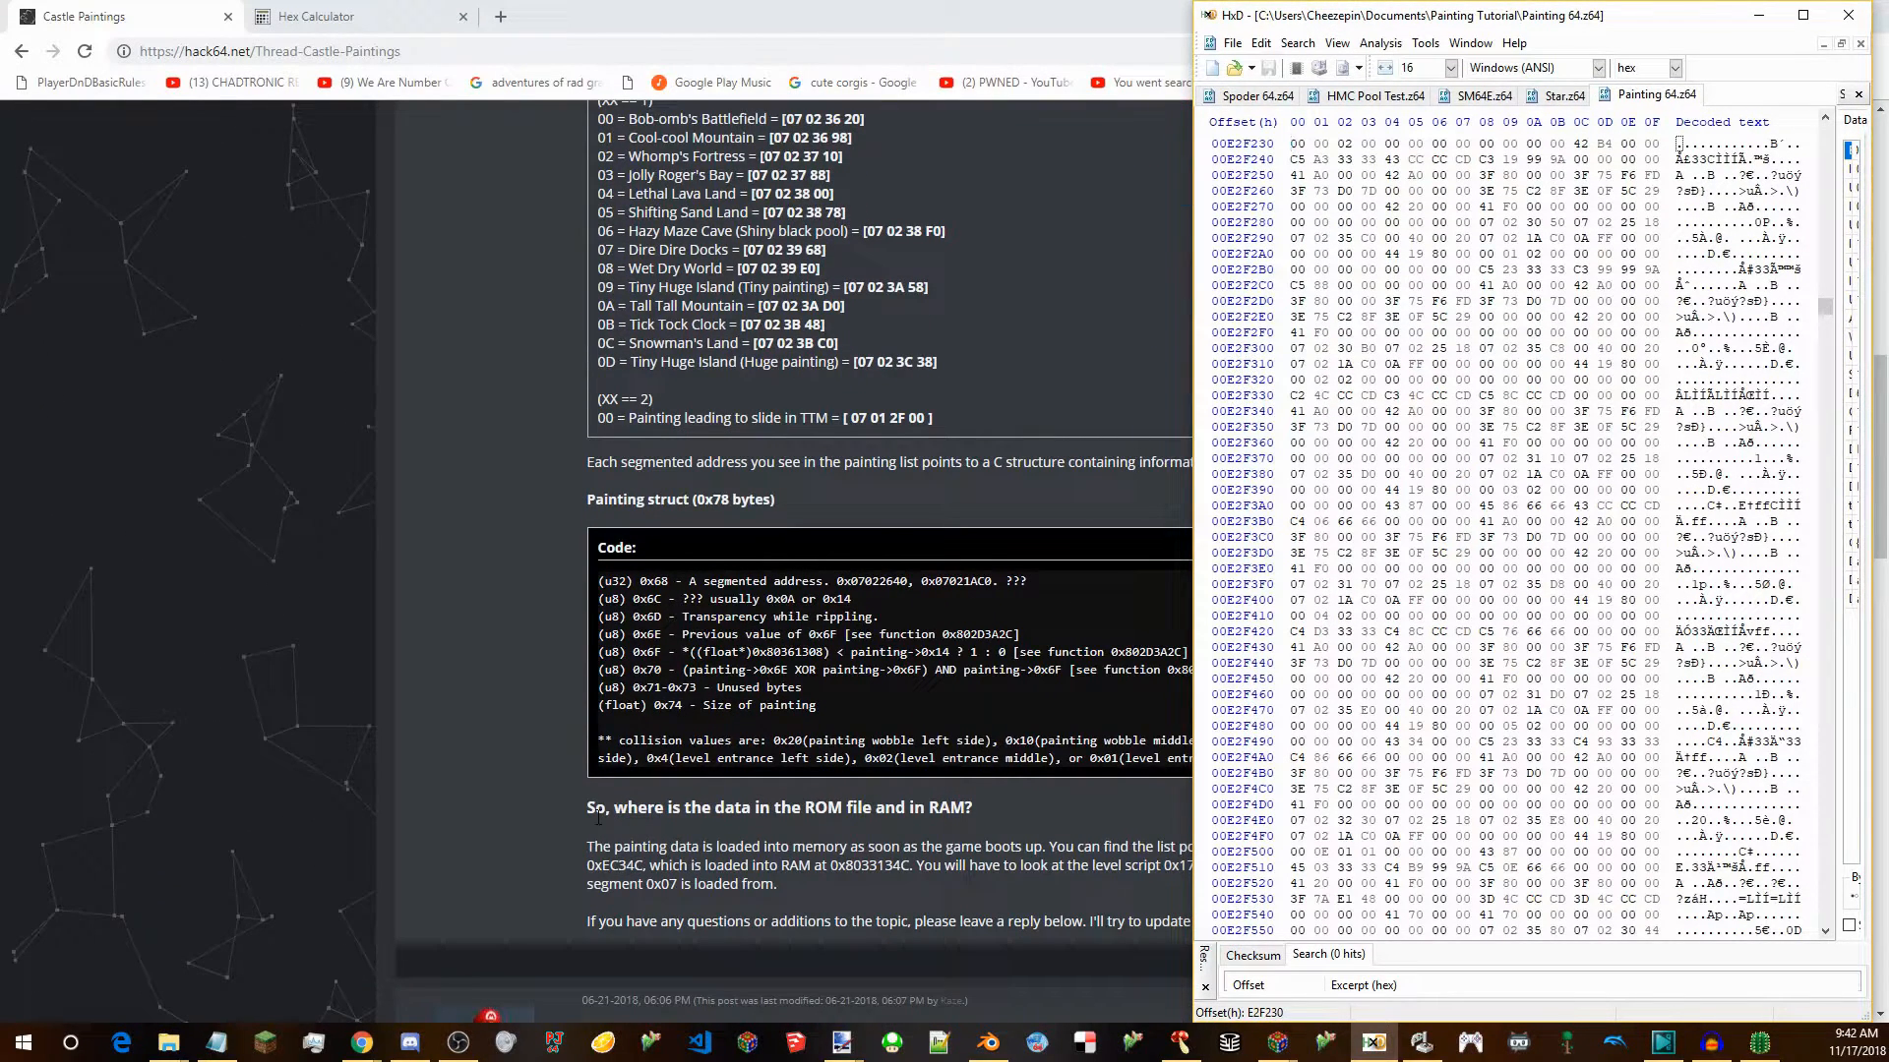
Look up the X, Y and Z position entries in the Painting struct and move to offset E2F240 in the hex data.
scroll(745, 758, "up", 6)
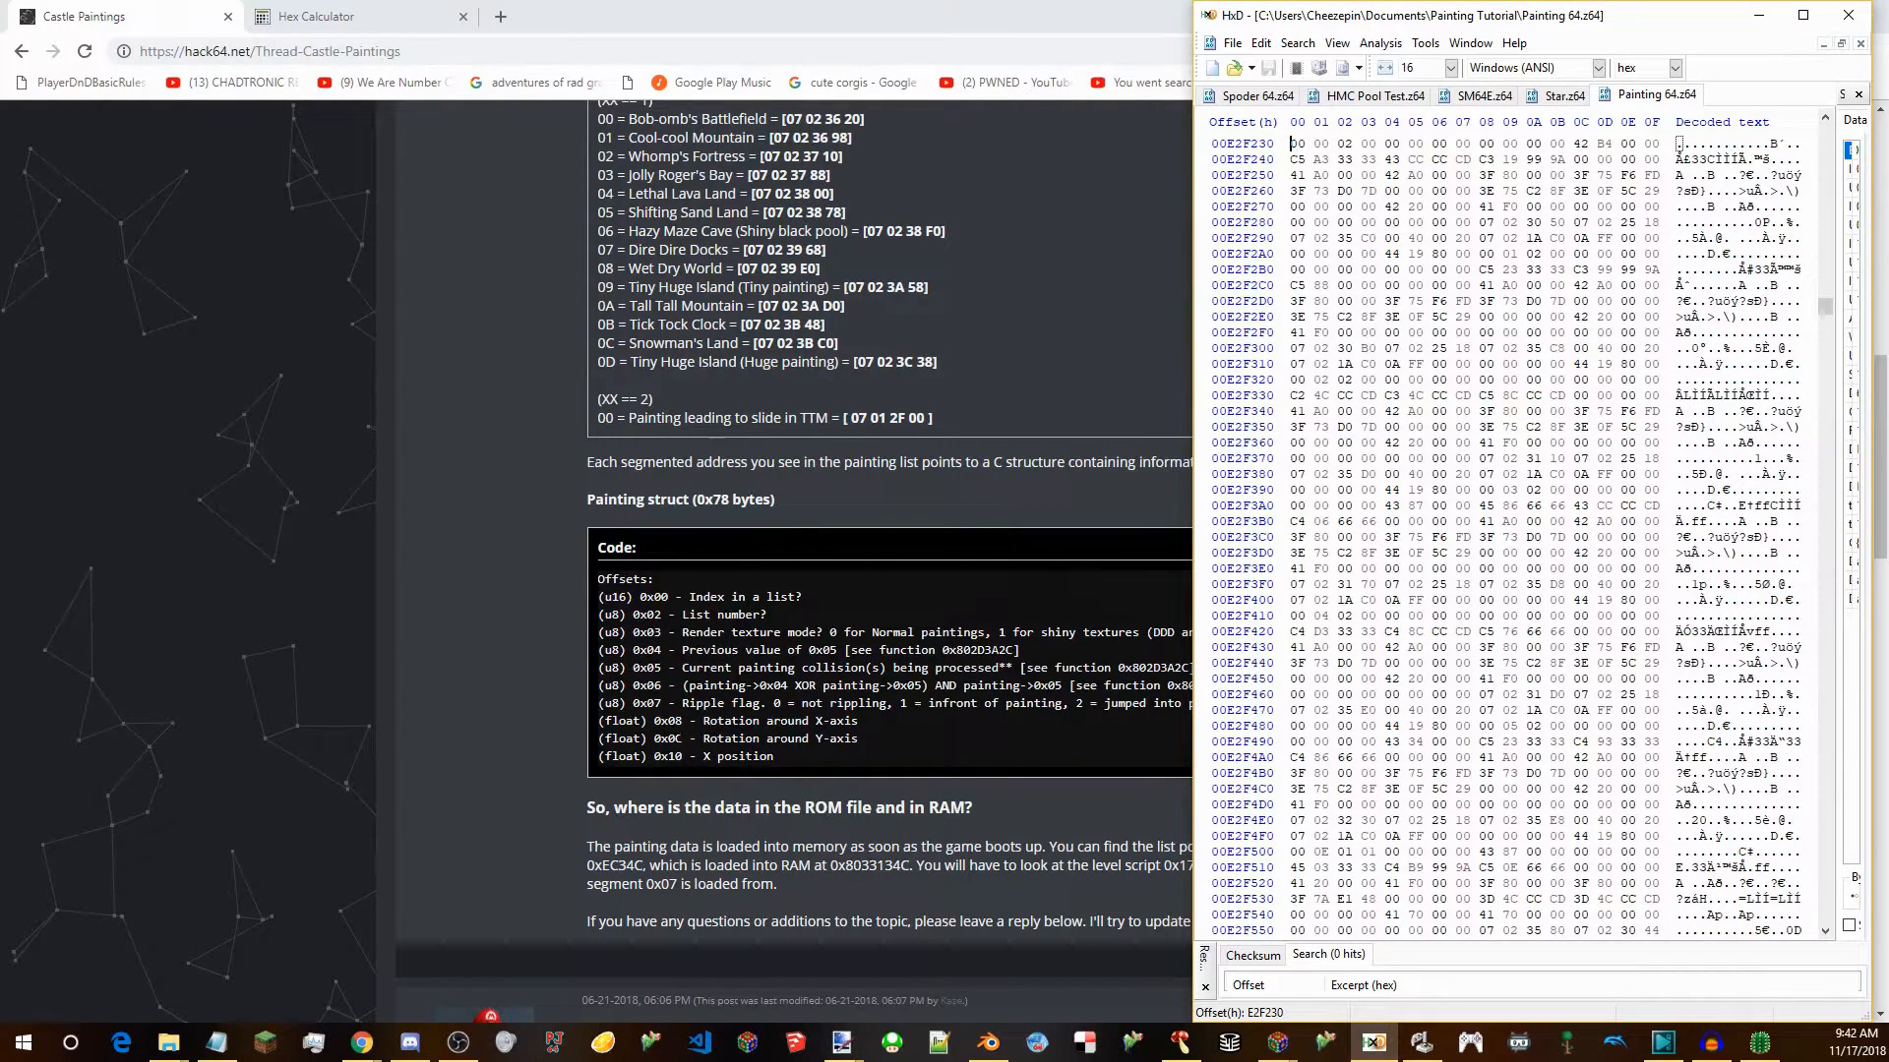
scroll(672, 729, "down", 1)
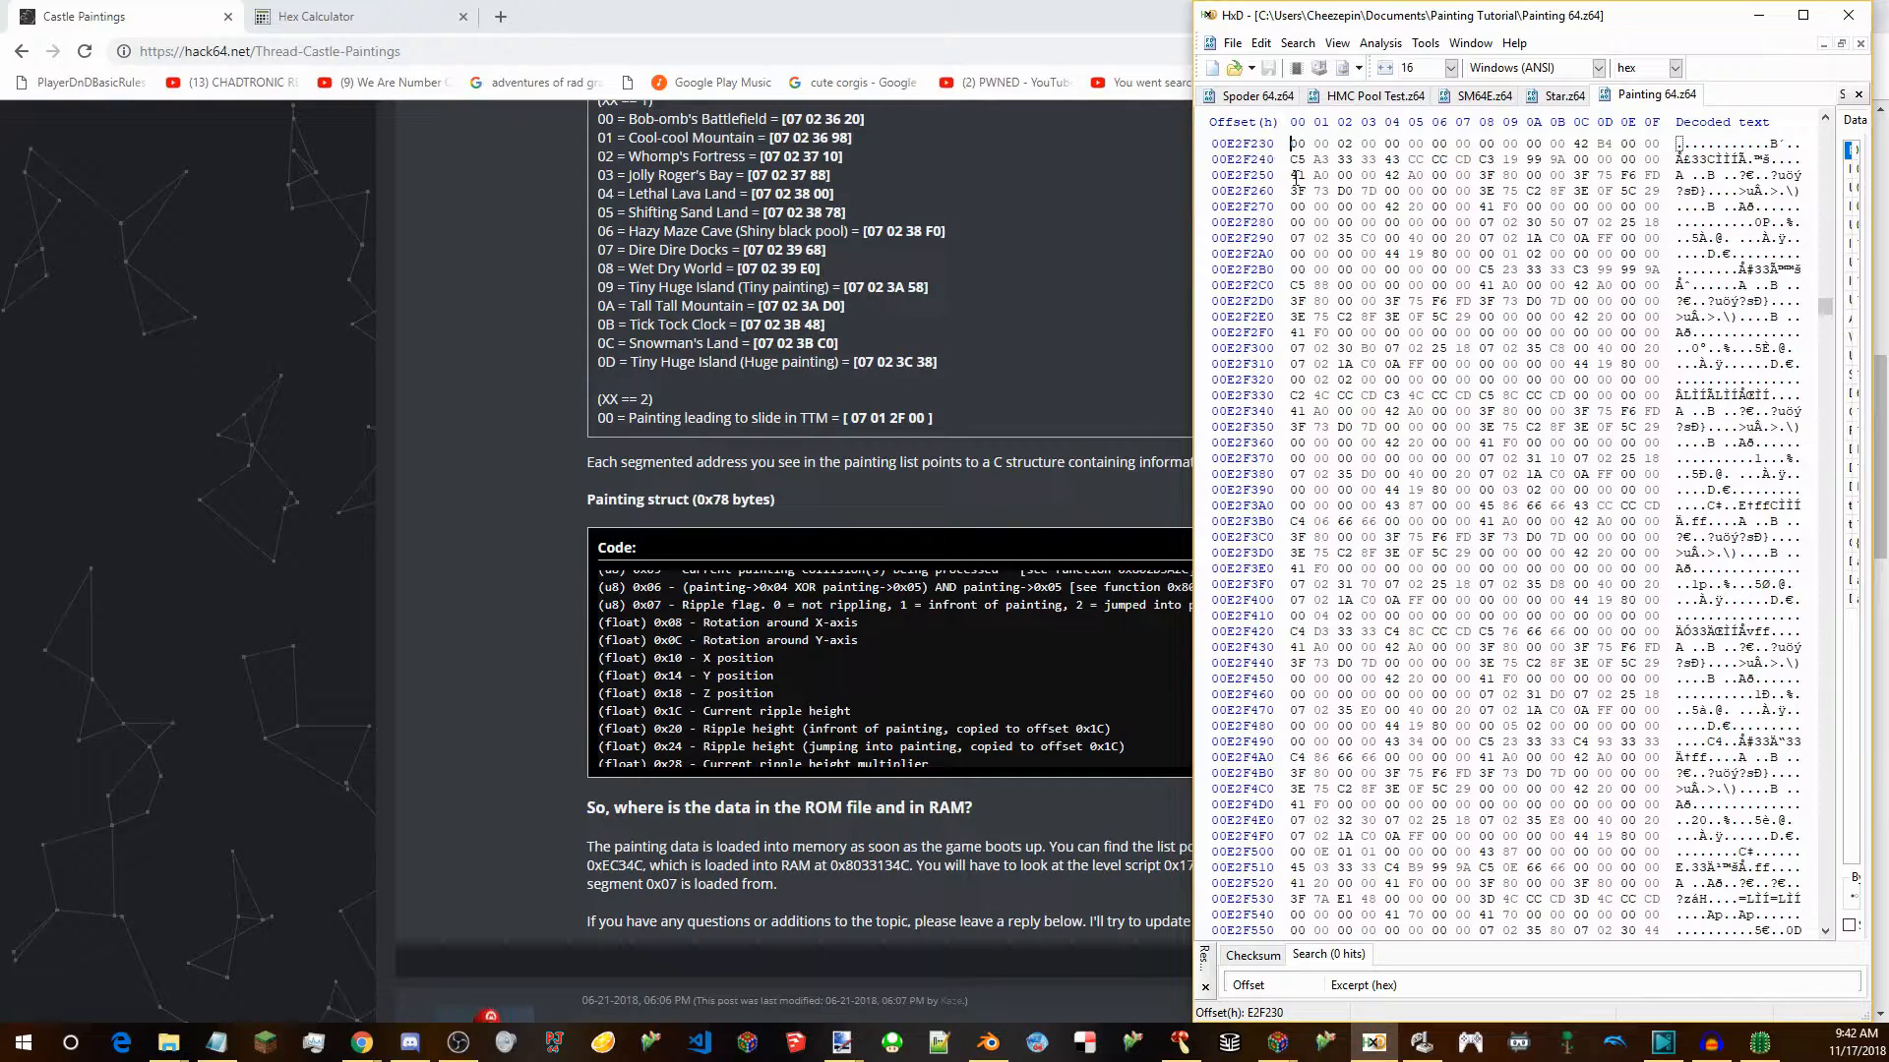
key("Right")
key("Right")
key("Right")
key("Right")
key("Right")
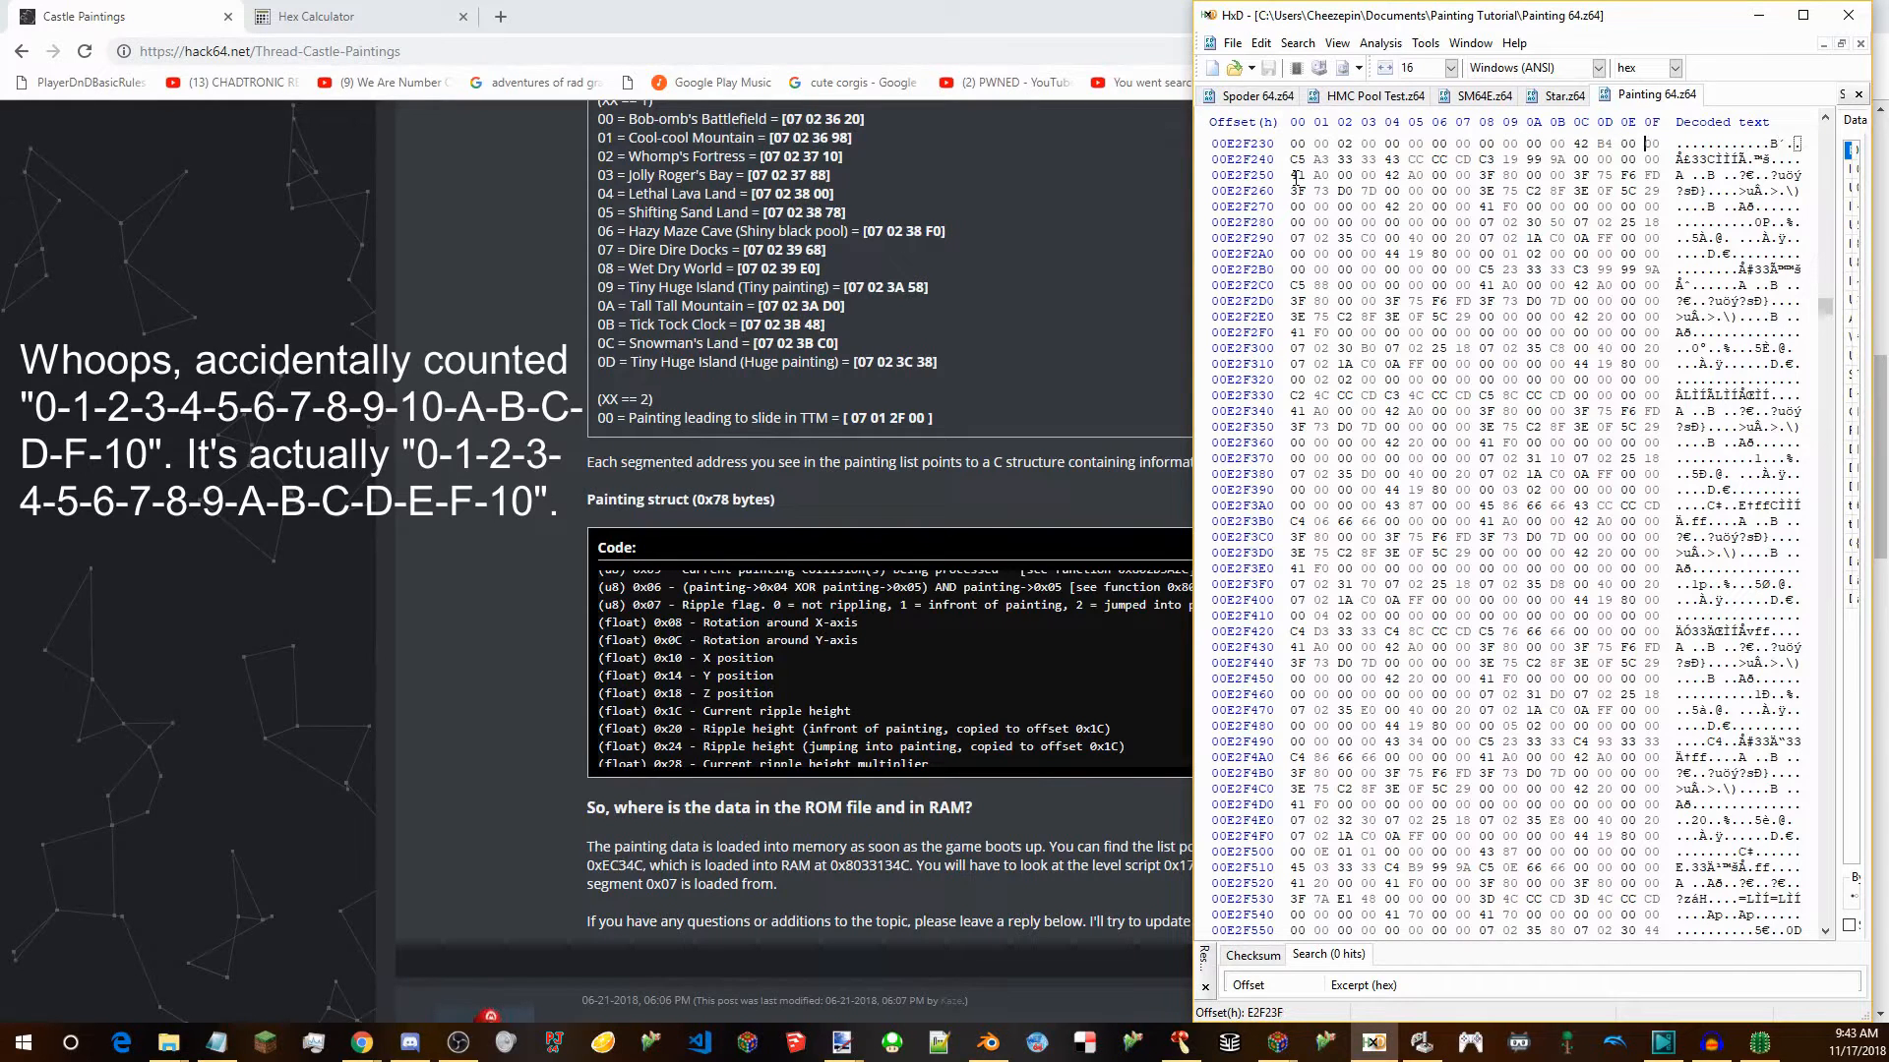
key("Right")
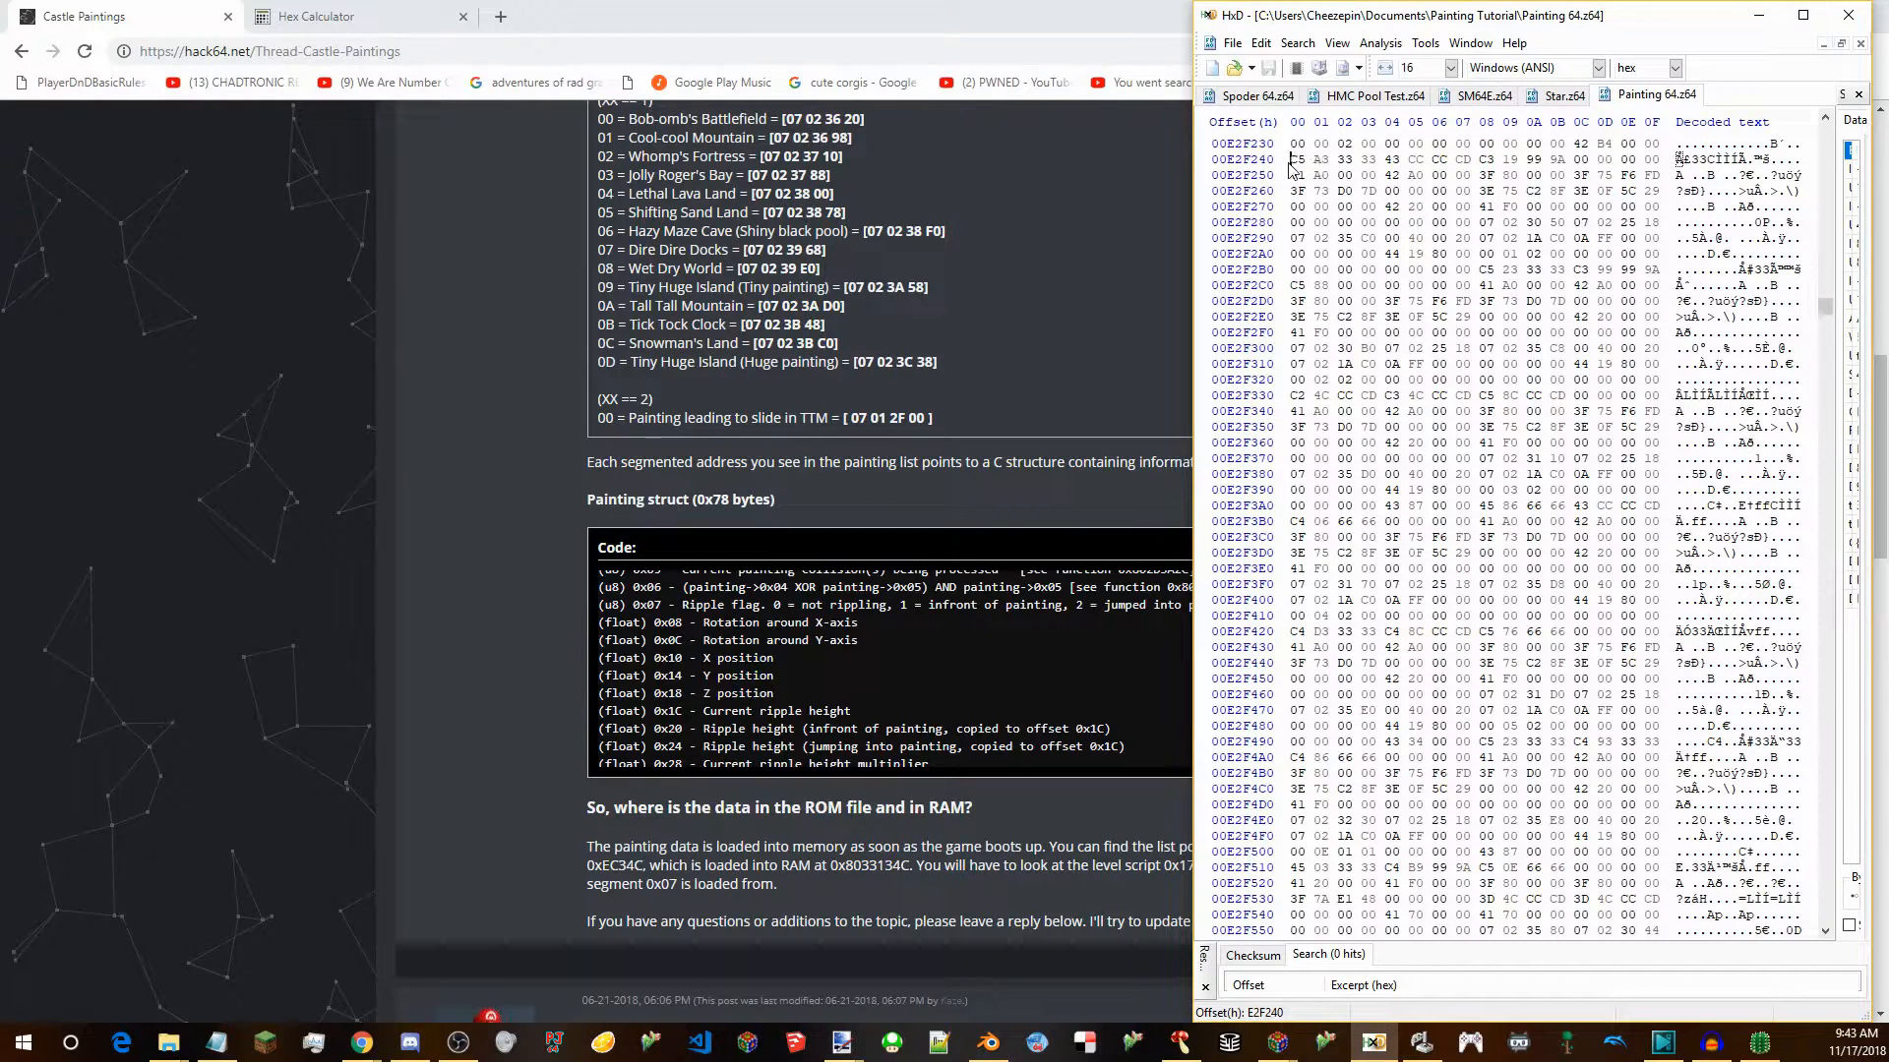
Examine the four-byte painting position floats from offset E2F240, starting with the X position at E2F240-E2F243.
left_click_drag(1297, 160, 1375, 161)
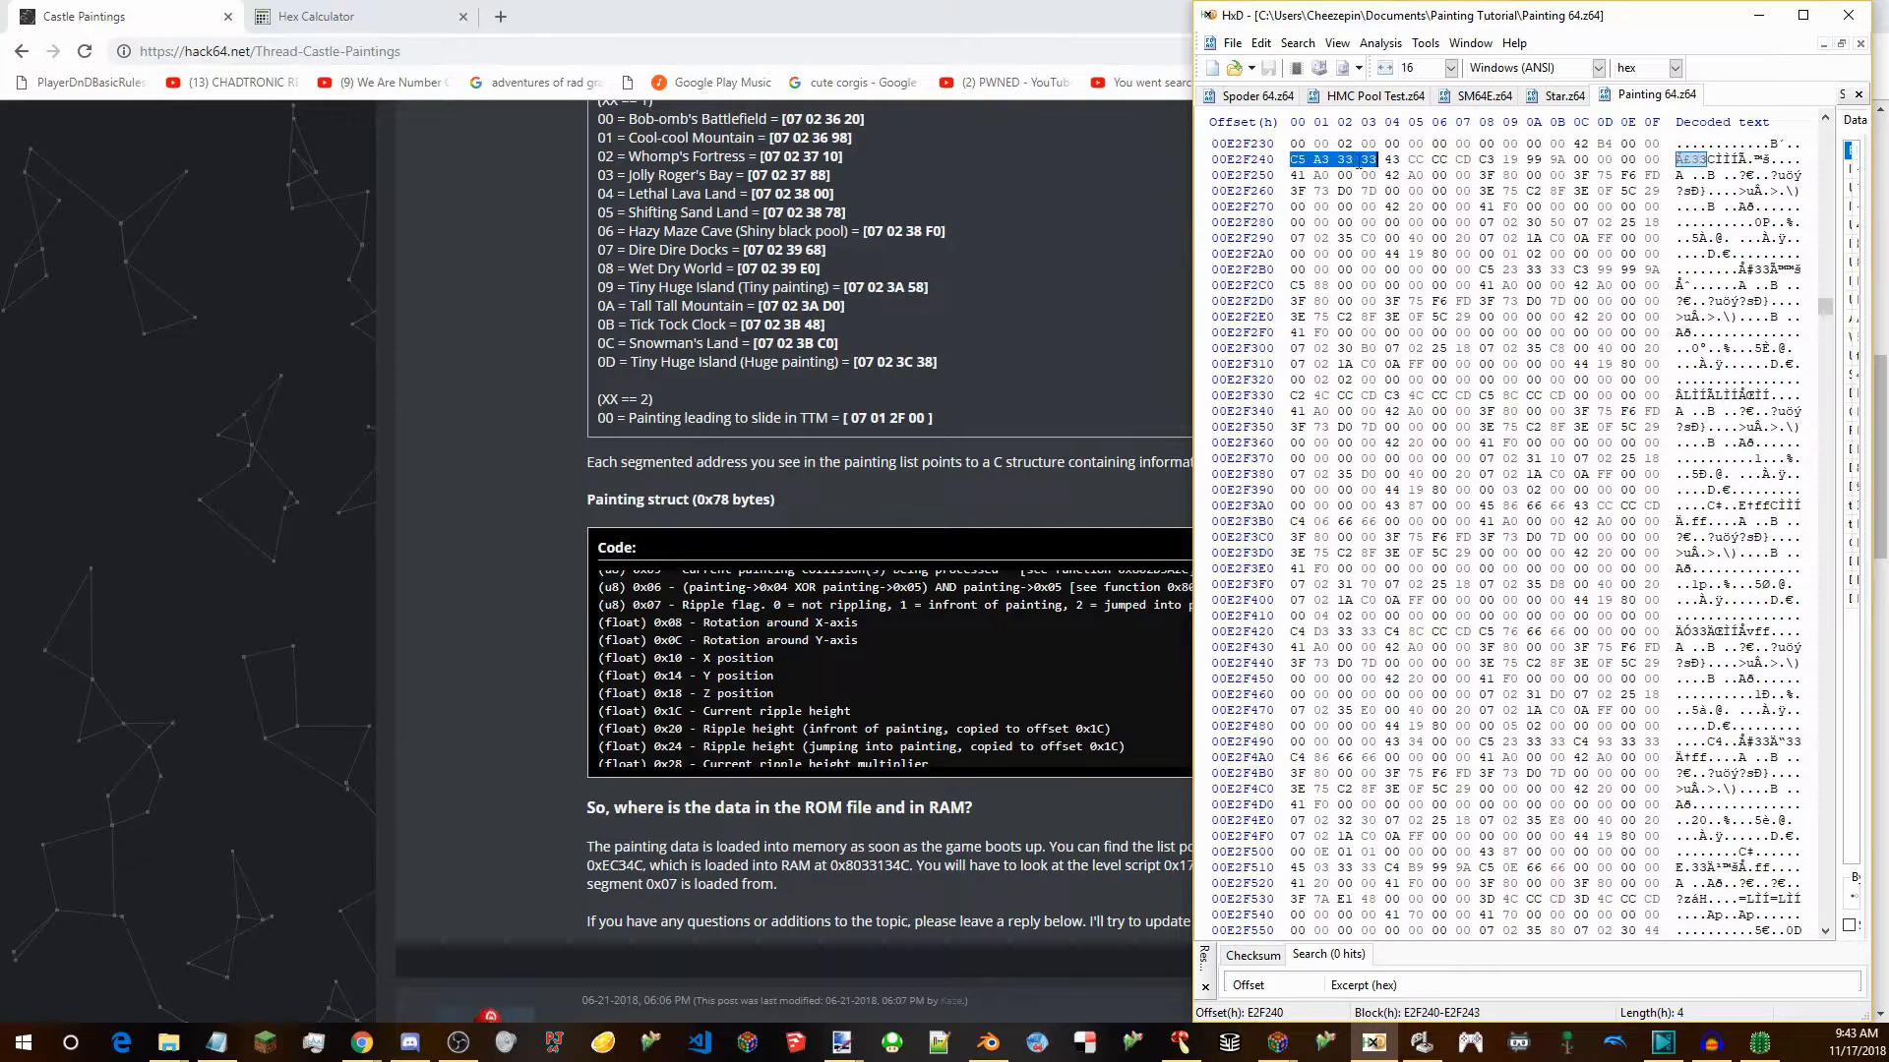
left_click(1292, 160)
key("Right")
key("Right")
key("Right")
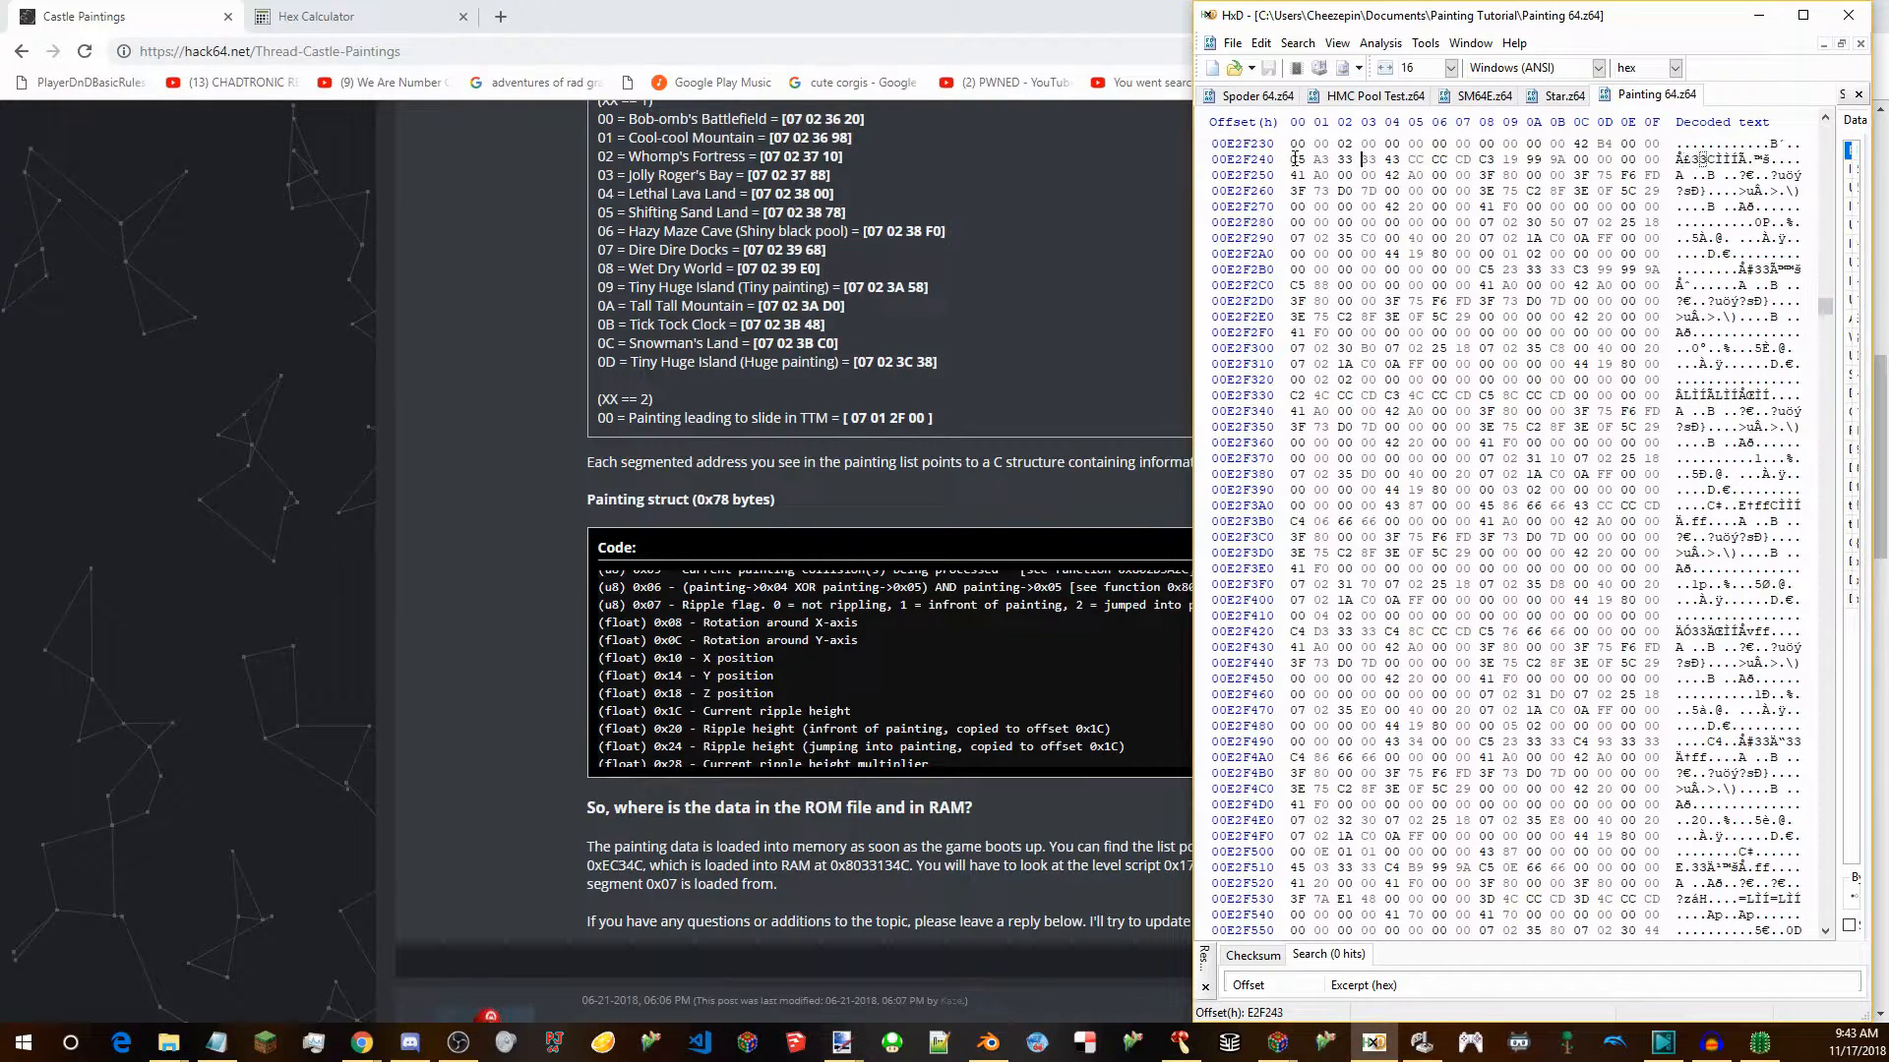
mouse_move(1387, 155)
left_mouse_down()
mouse_move(1461, 169)
mouse_move(1387, 155)
left_mouse_up()
mouse_move(1481, 160)
left_mouse_down()
mouse_move(1561, 162)
mouse_move(1482, 158)
left_mouse_up()
left_click_drag(1296, 159, 1384, 162)
left_click(1390, 160)
Open the h-schmidt.net IEEE-754 Floating Point Converter in a new browser tab.
left_click(501, 17)
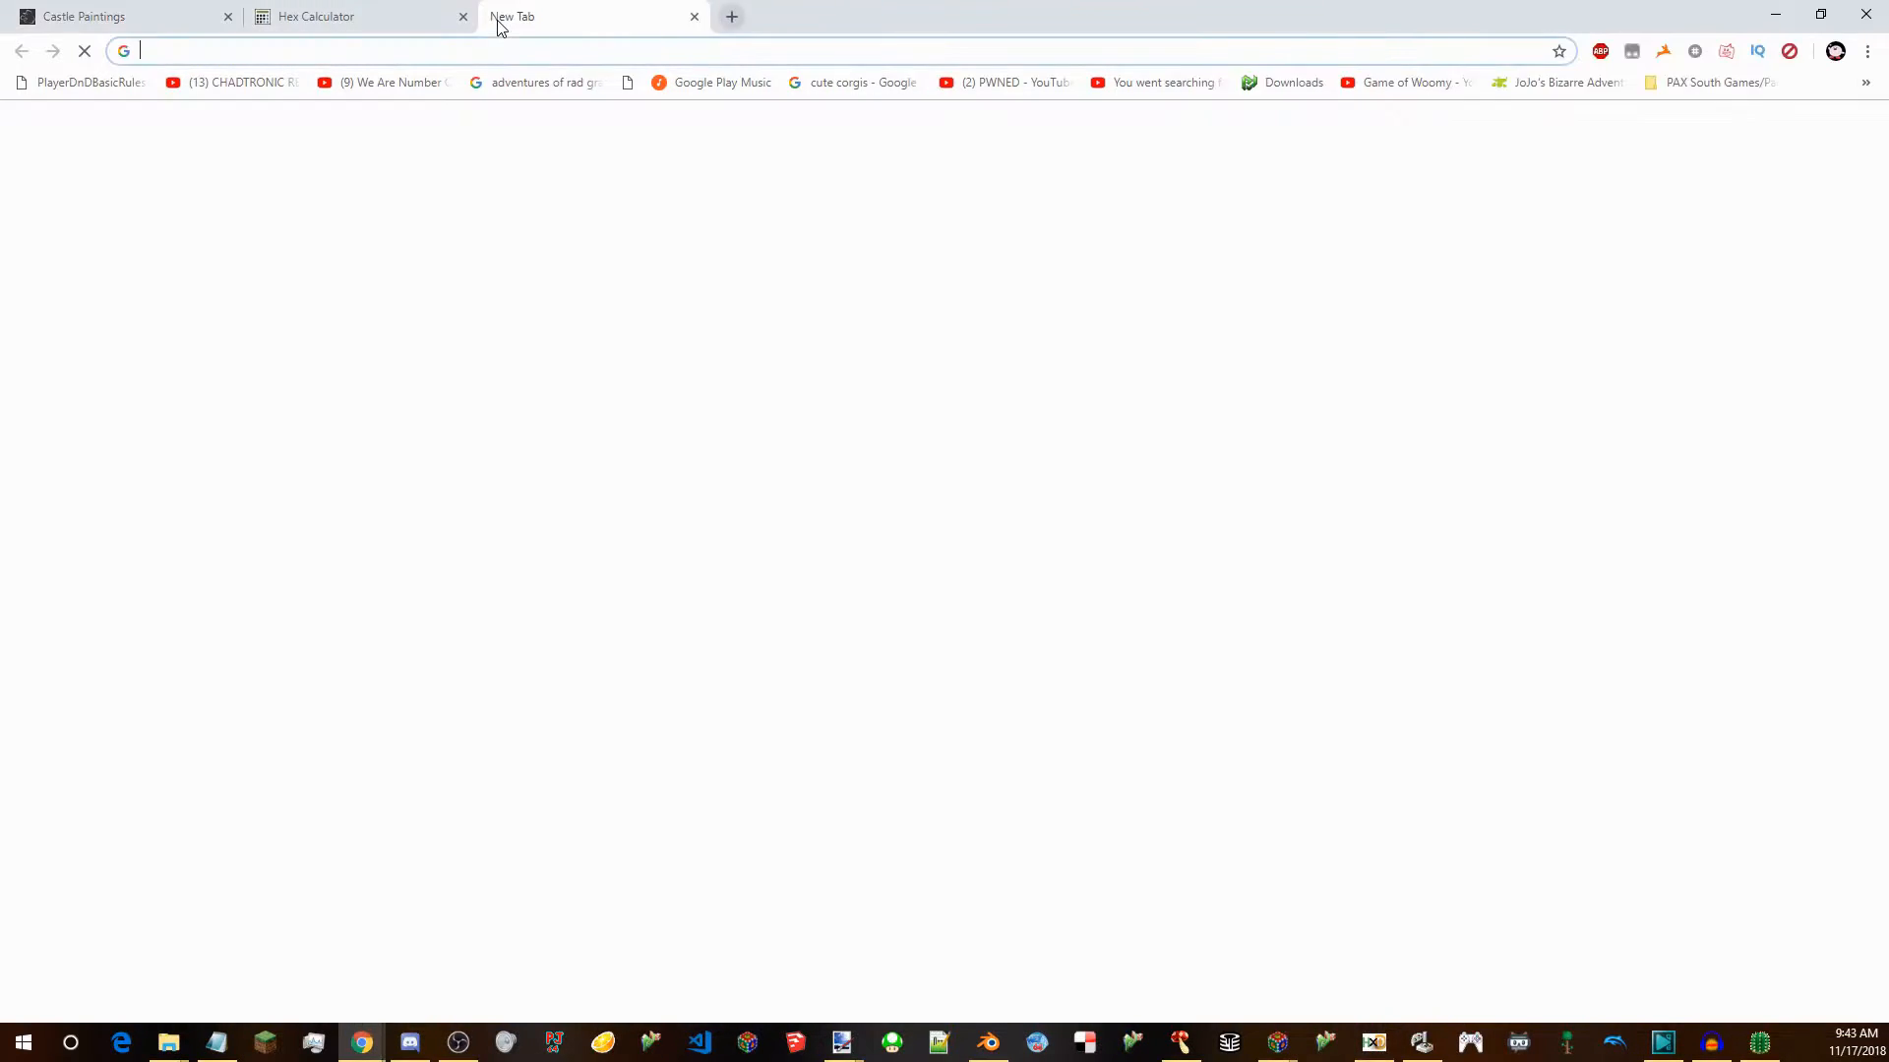
type("float")
key("Down")
key("Return")
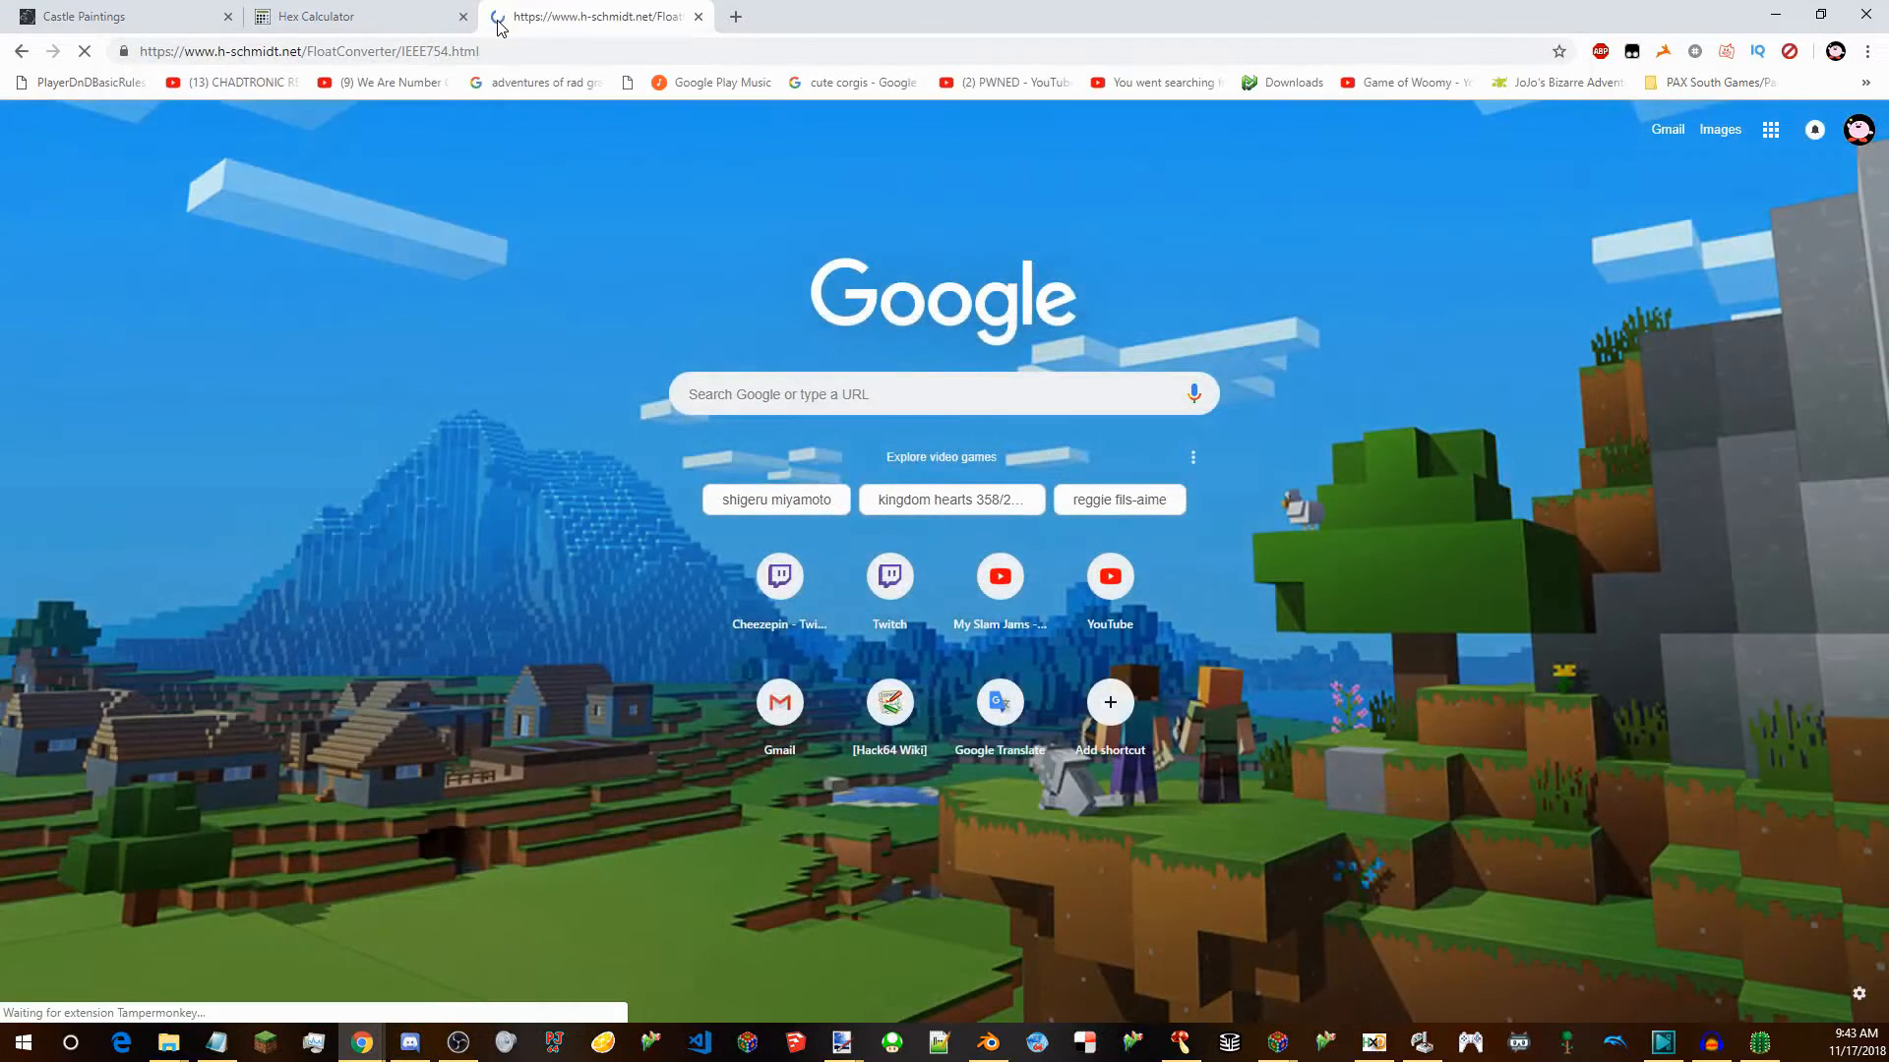
Convert 200 to a hexadecimal float, switch to HxD and set the painting's position to X 00000000, Y 43480000, Z 00000000.
double_click(979, 424)
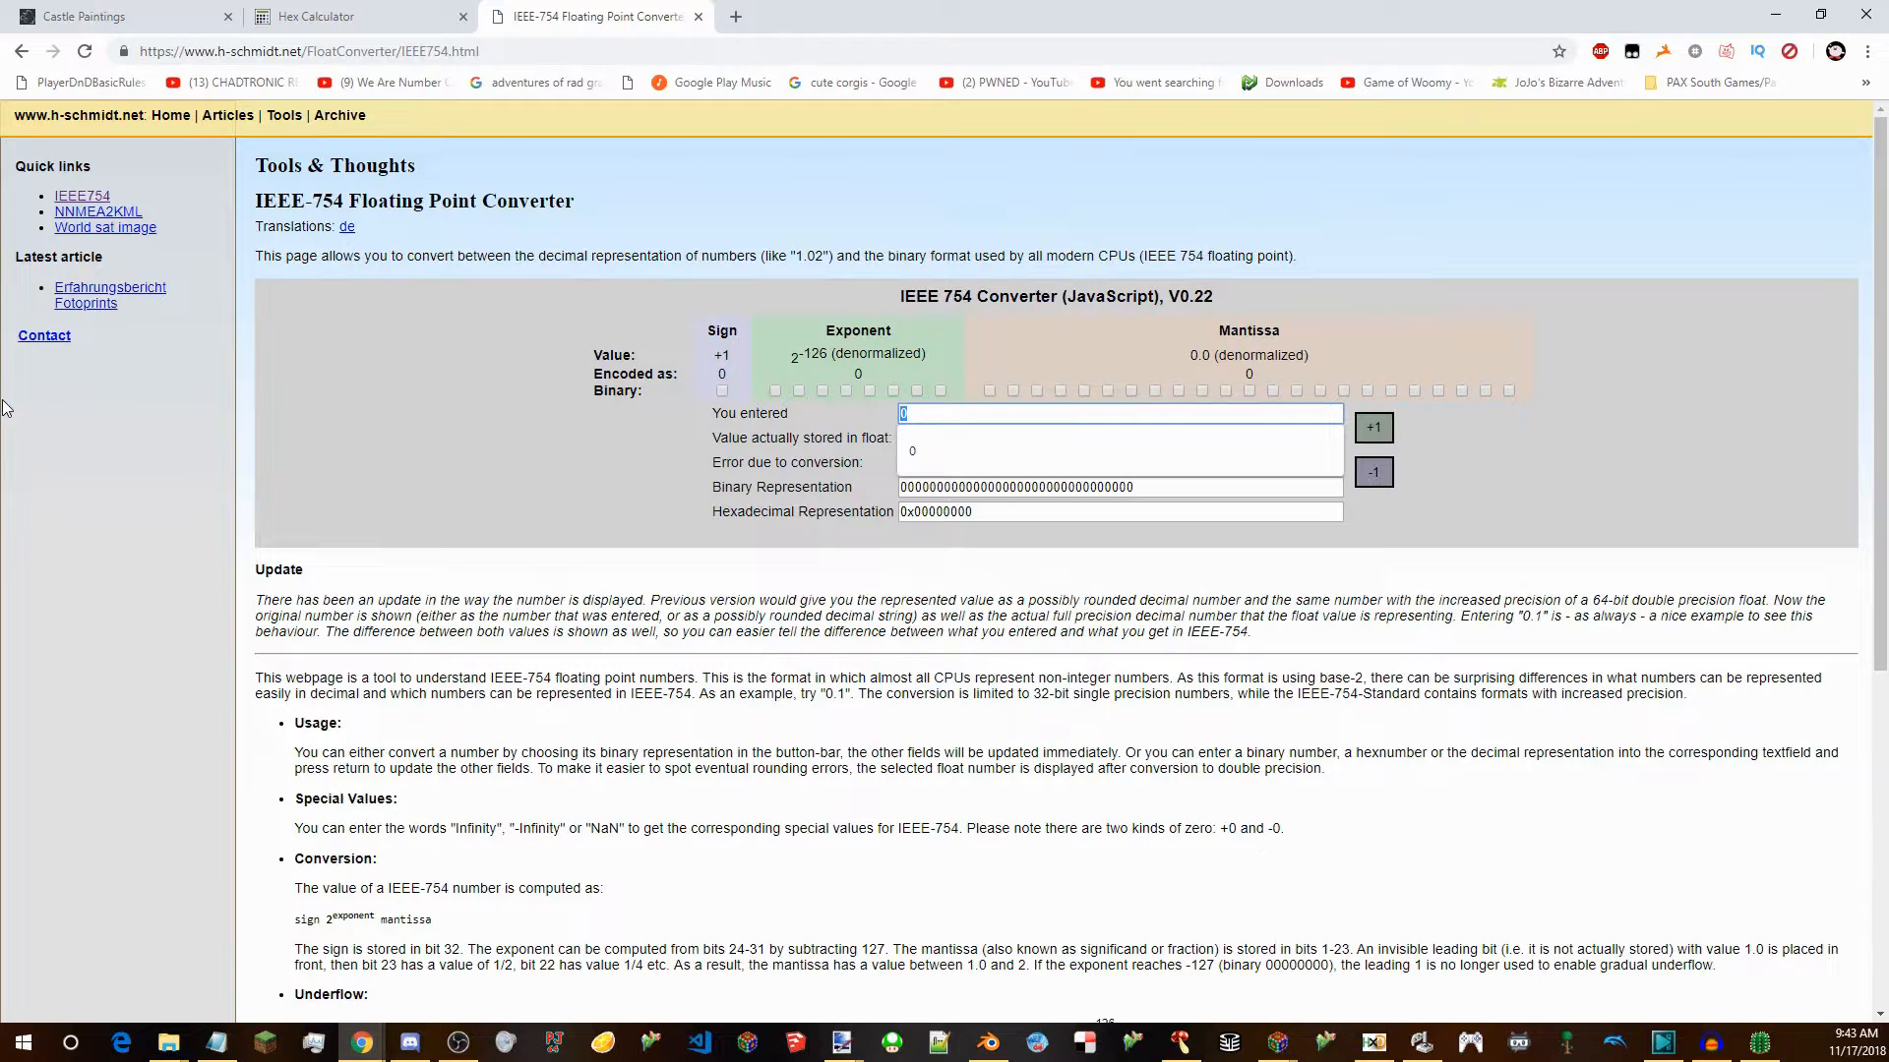
type("200")
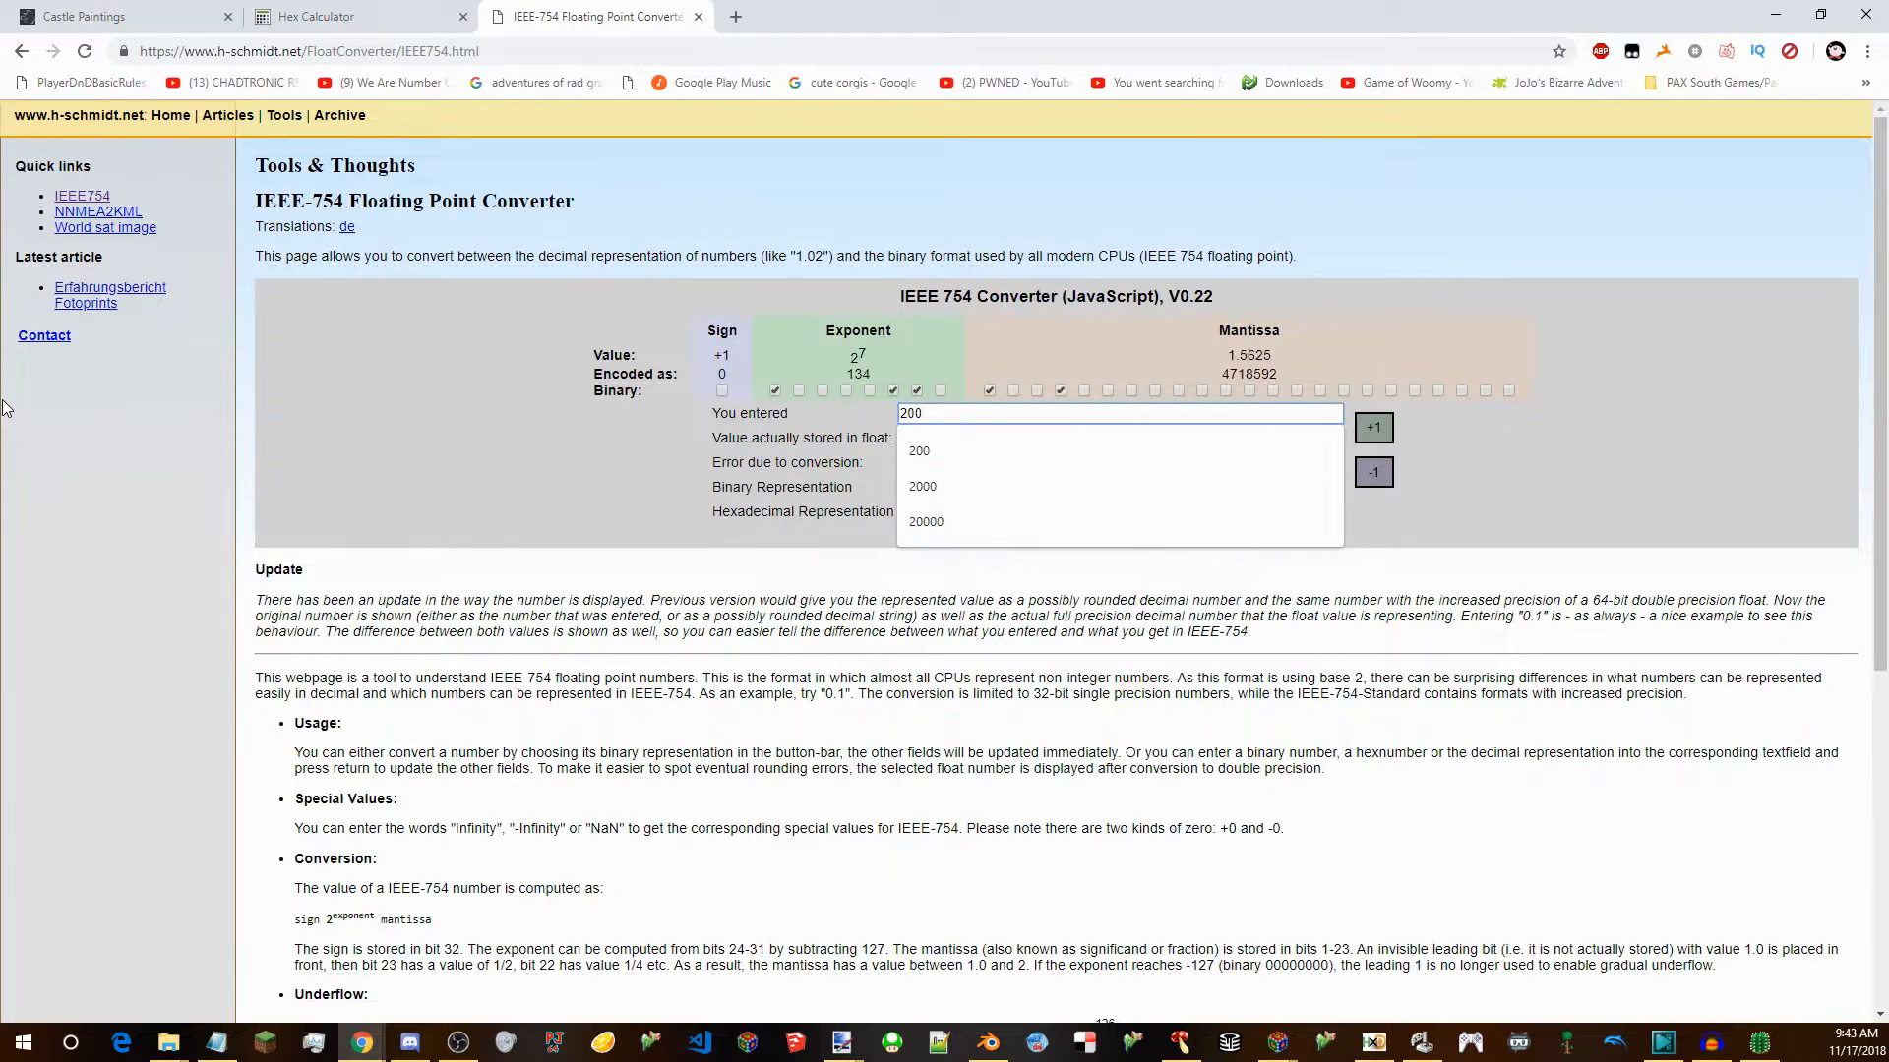
key("Return")
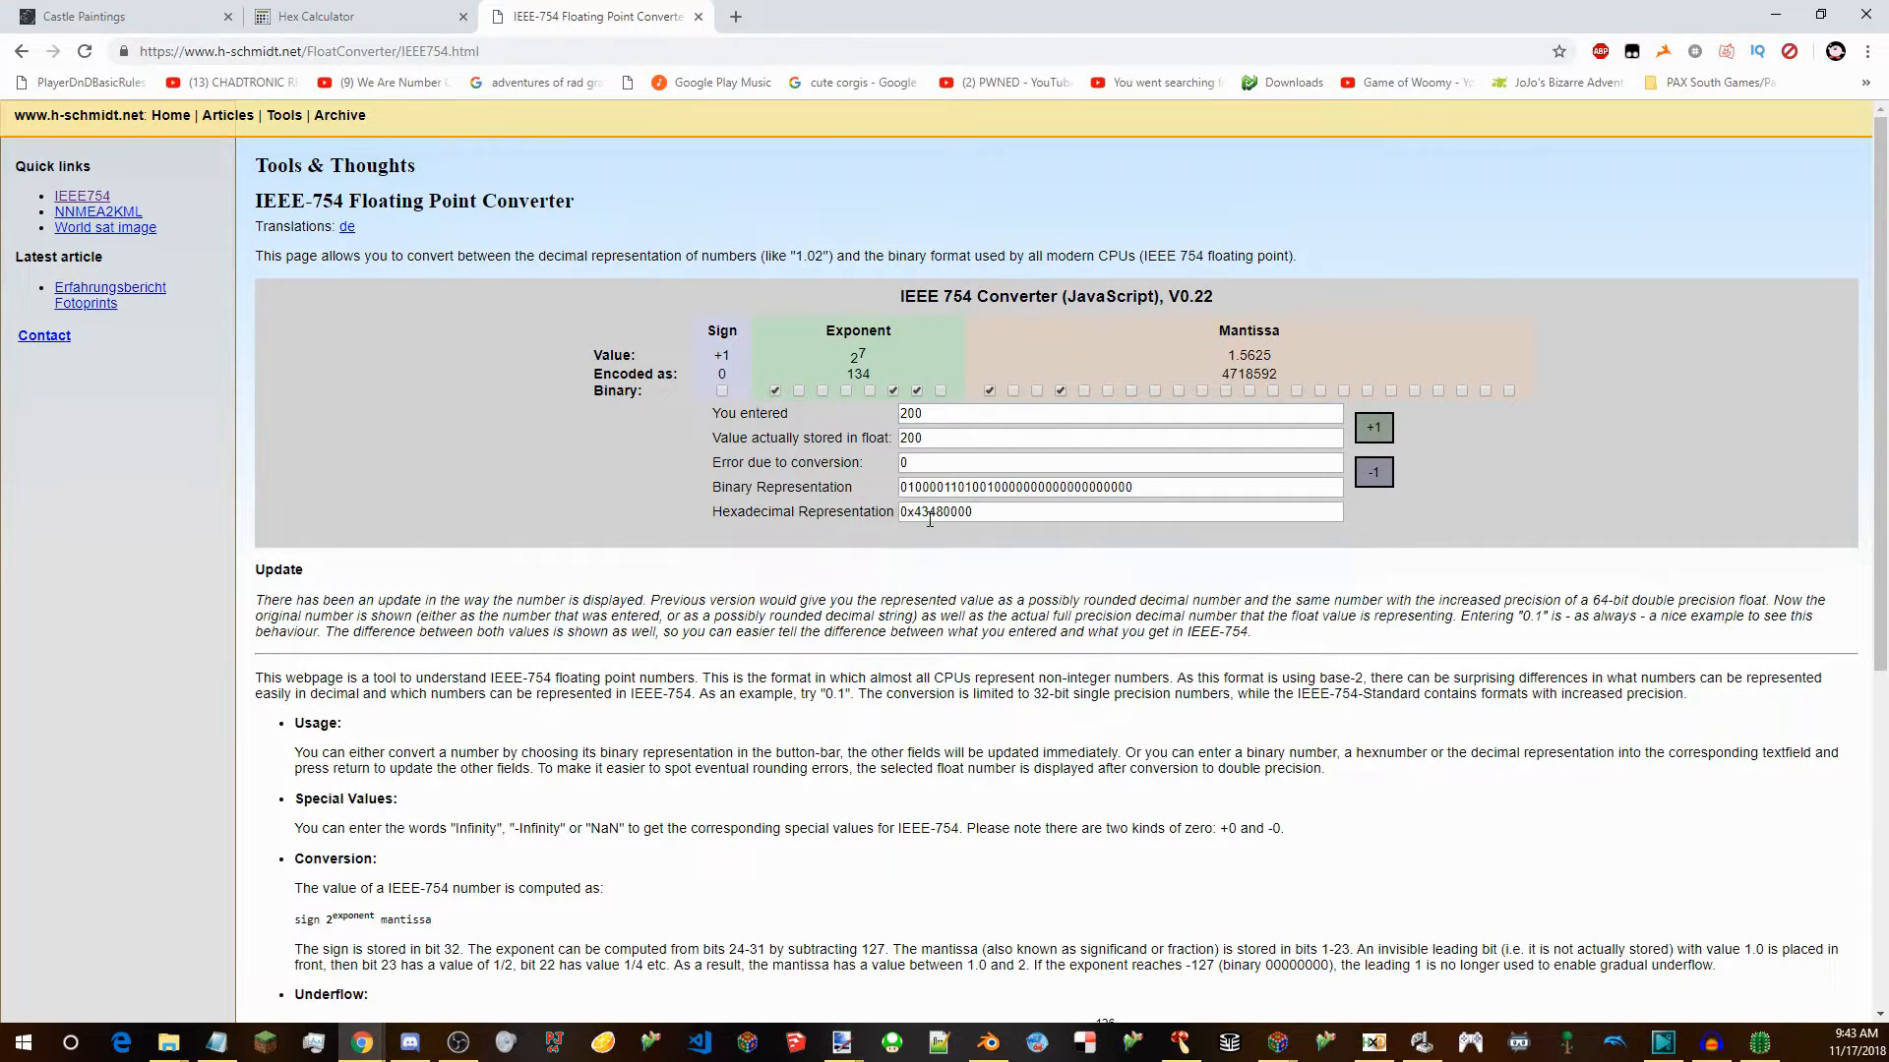
left_click_drag(915, 513, 996, 534)
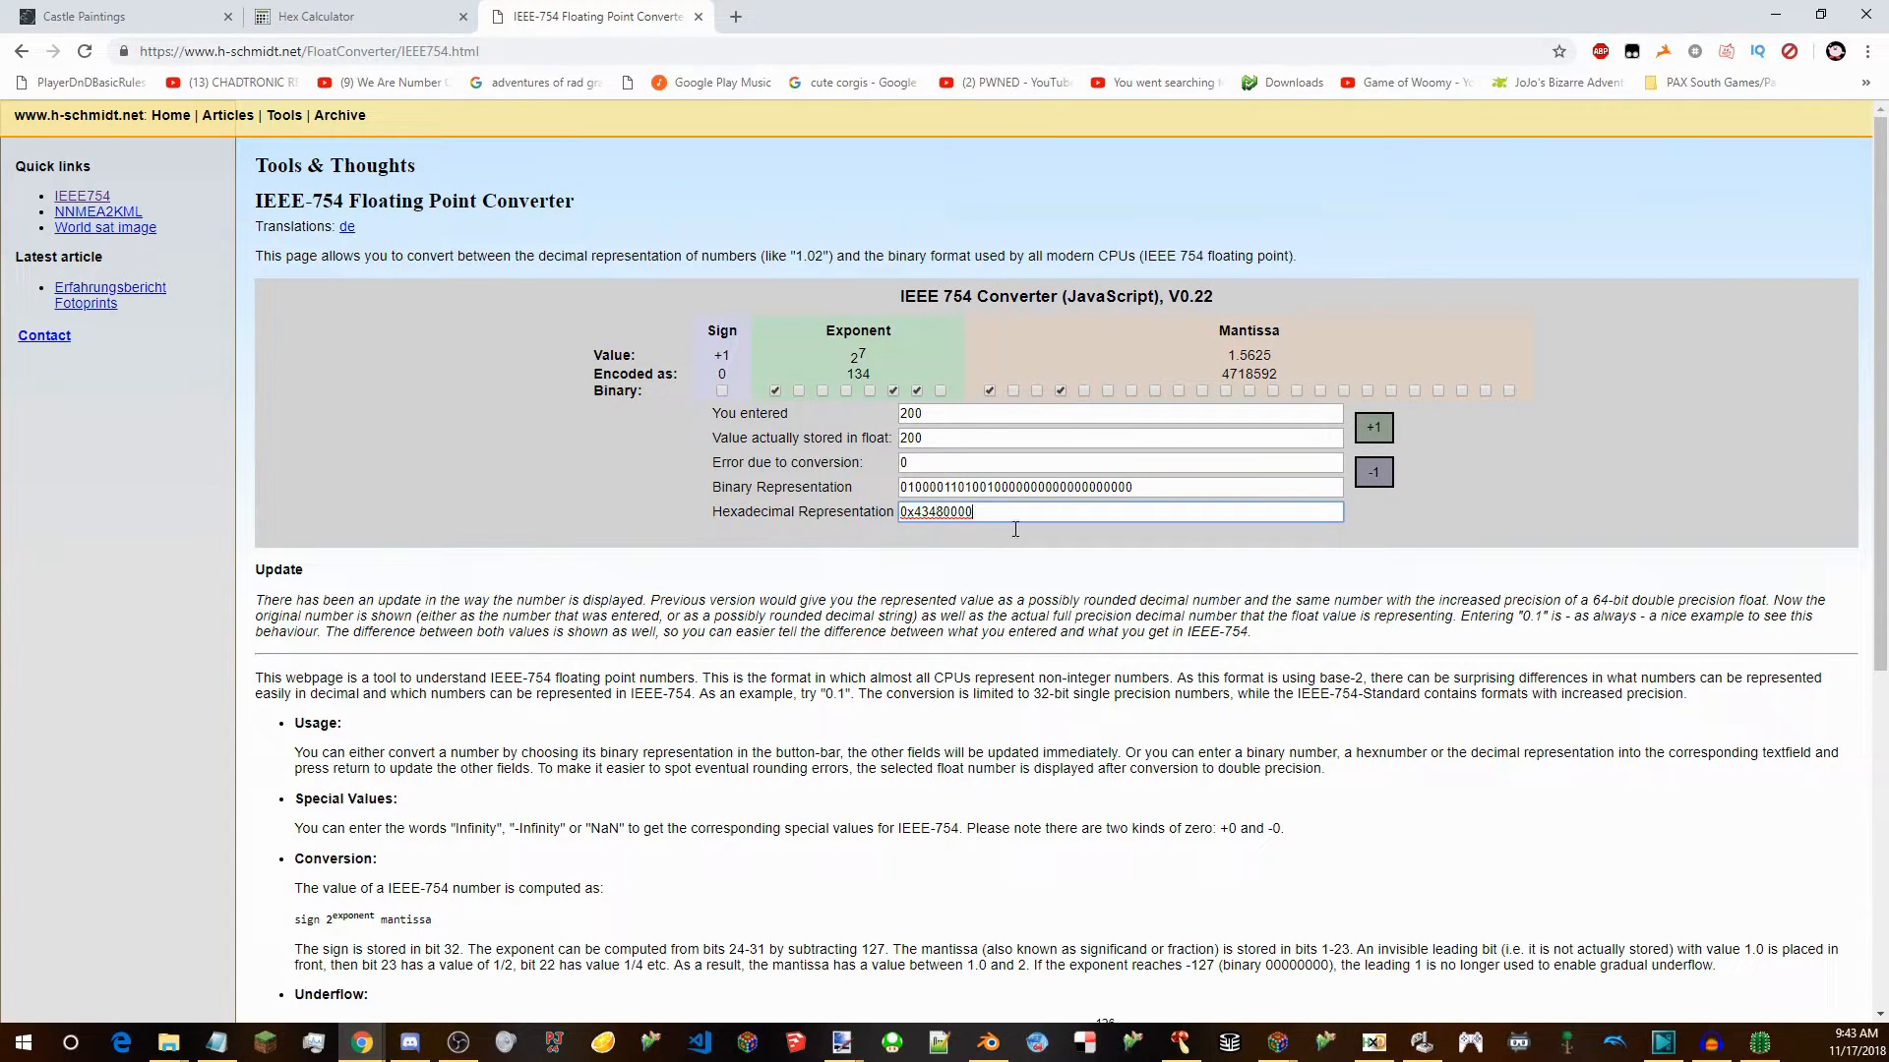
left_click(1374, 1042)
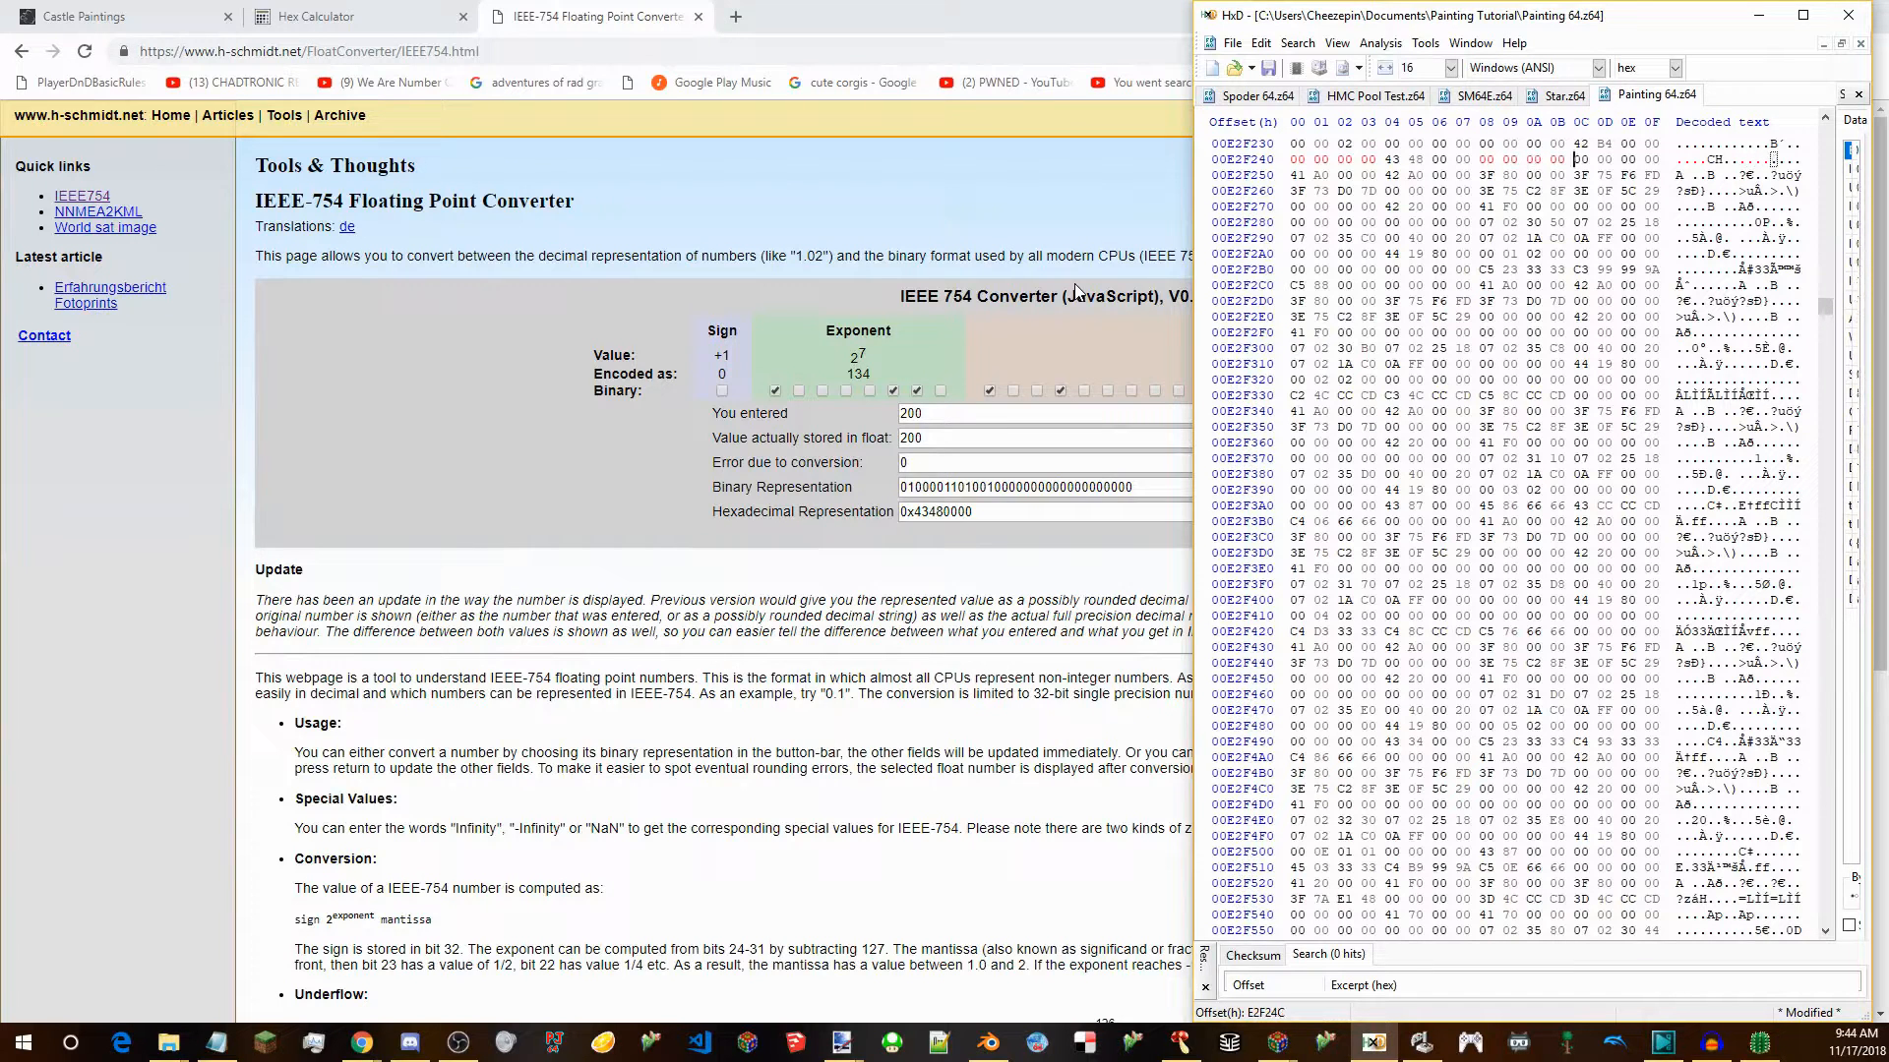
Switch to SM64 ROM Manager, launch Painting 64.z64 in the emulator to check the painting, and close the game.
left_click(1179, 1043)
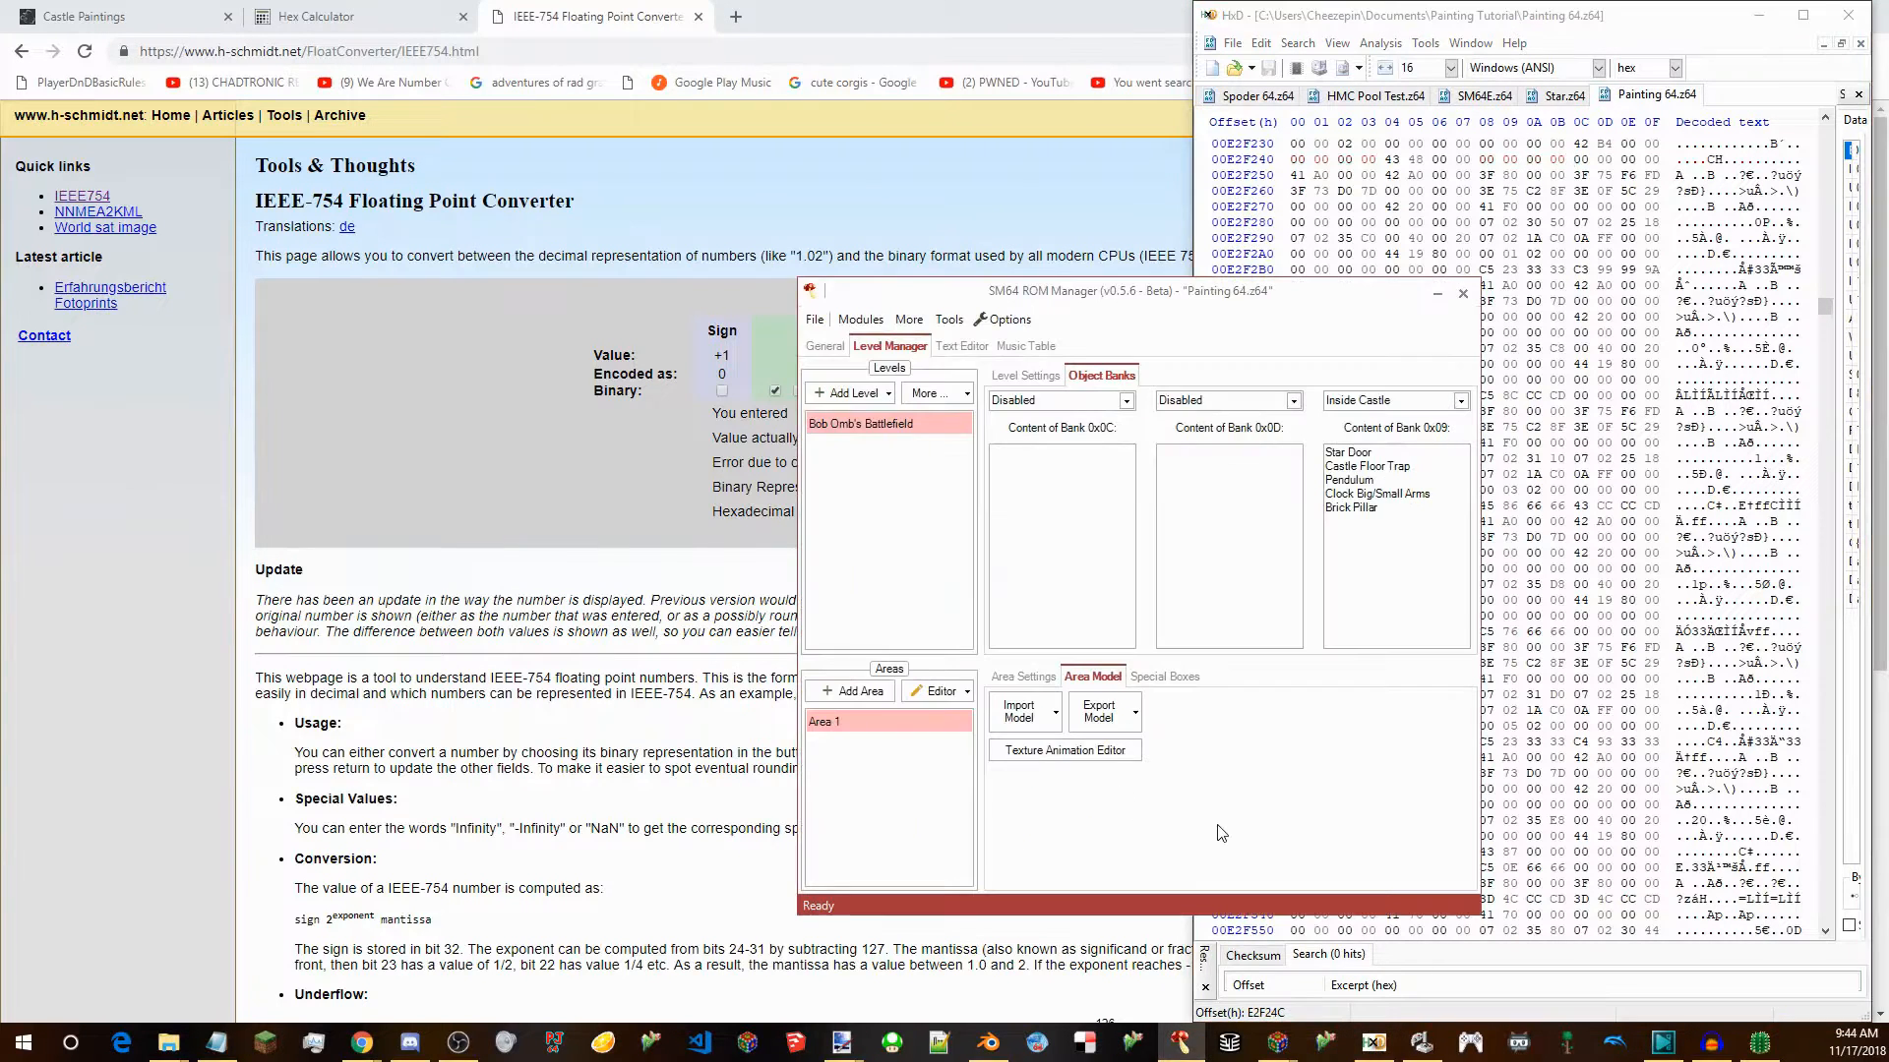
key("F5")
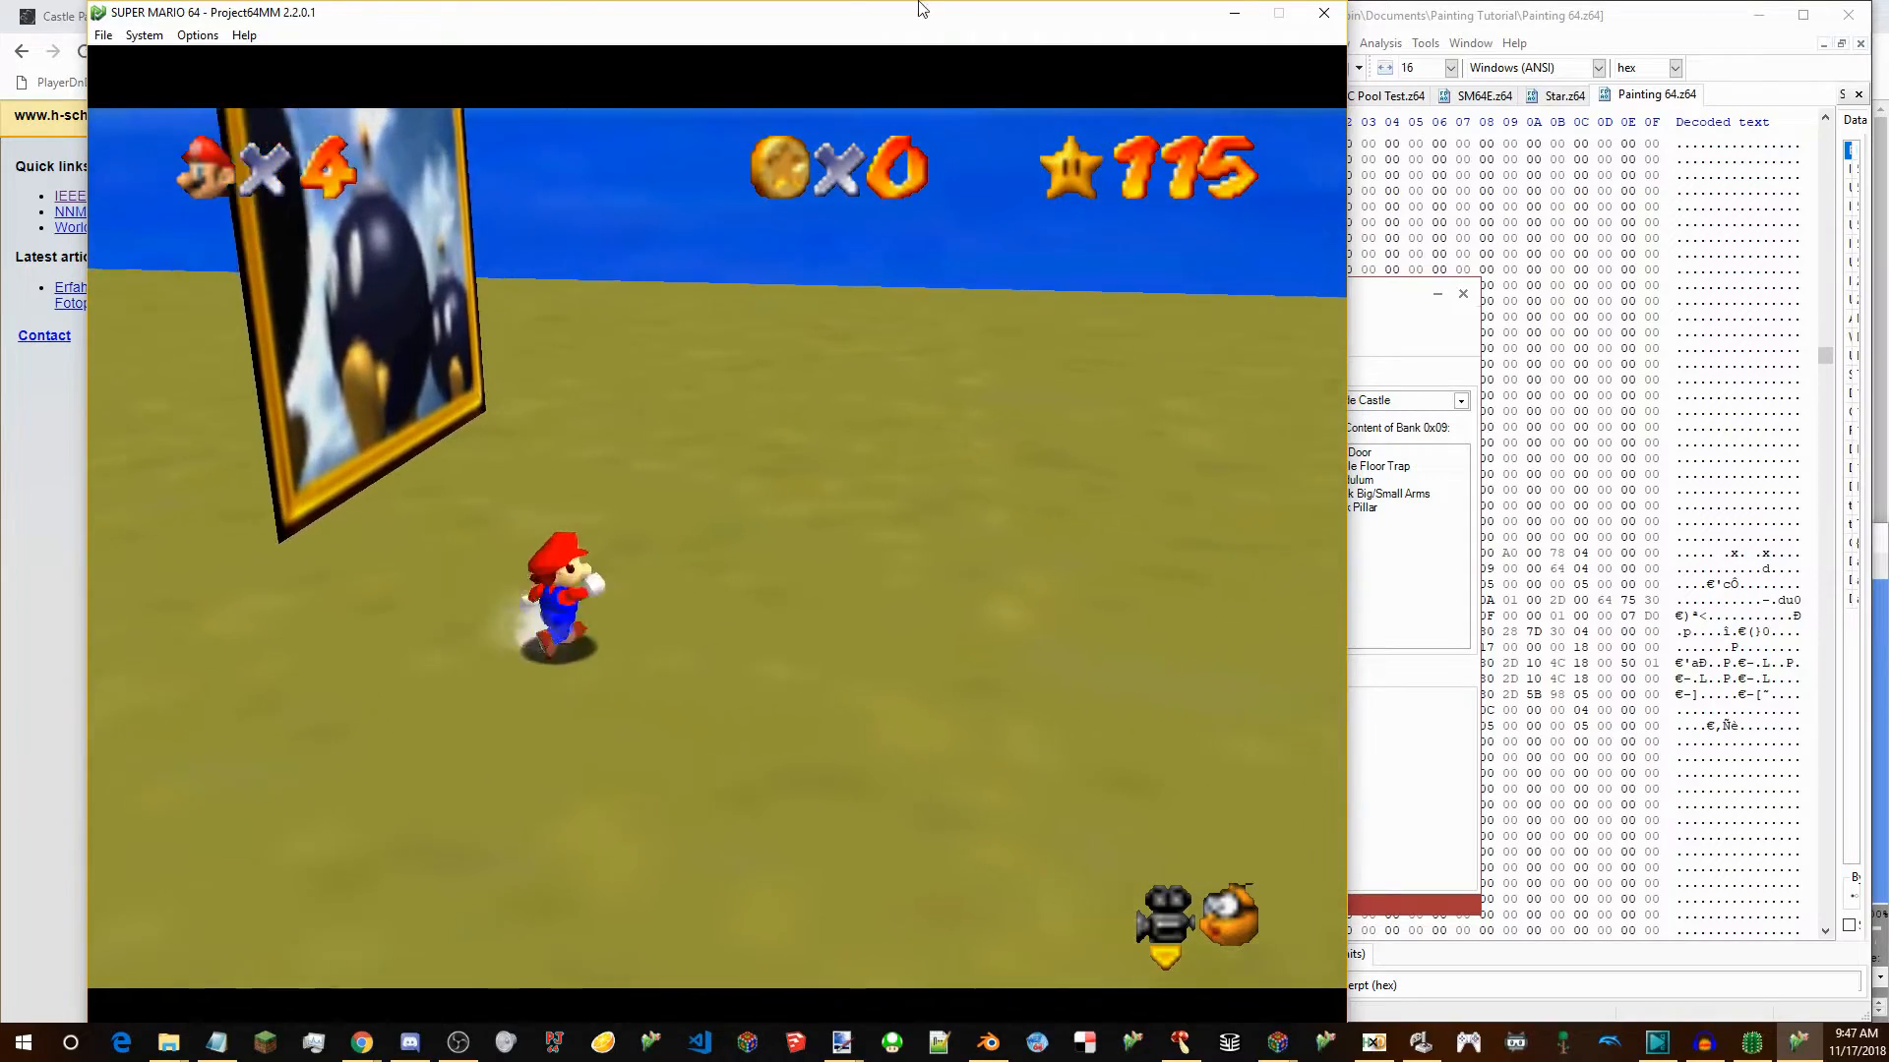
left_click(1323, 14)
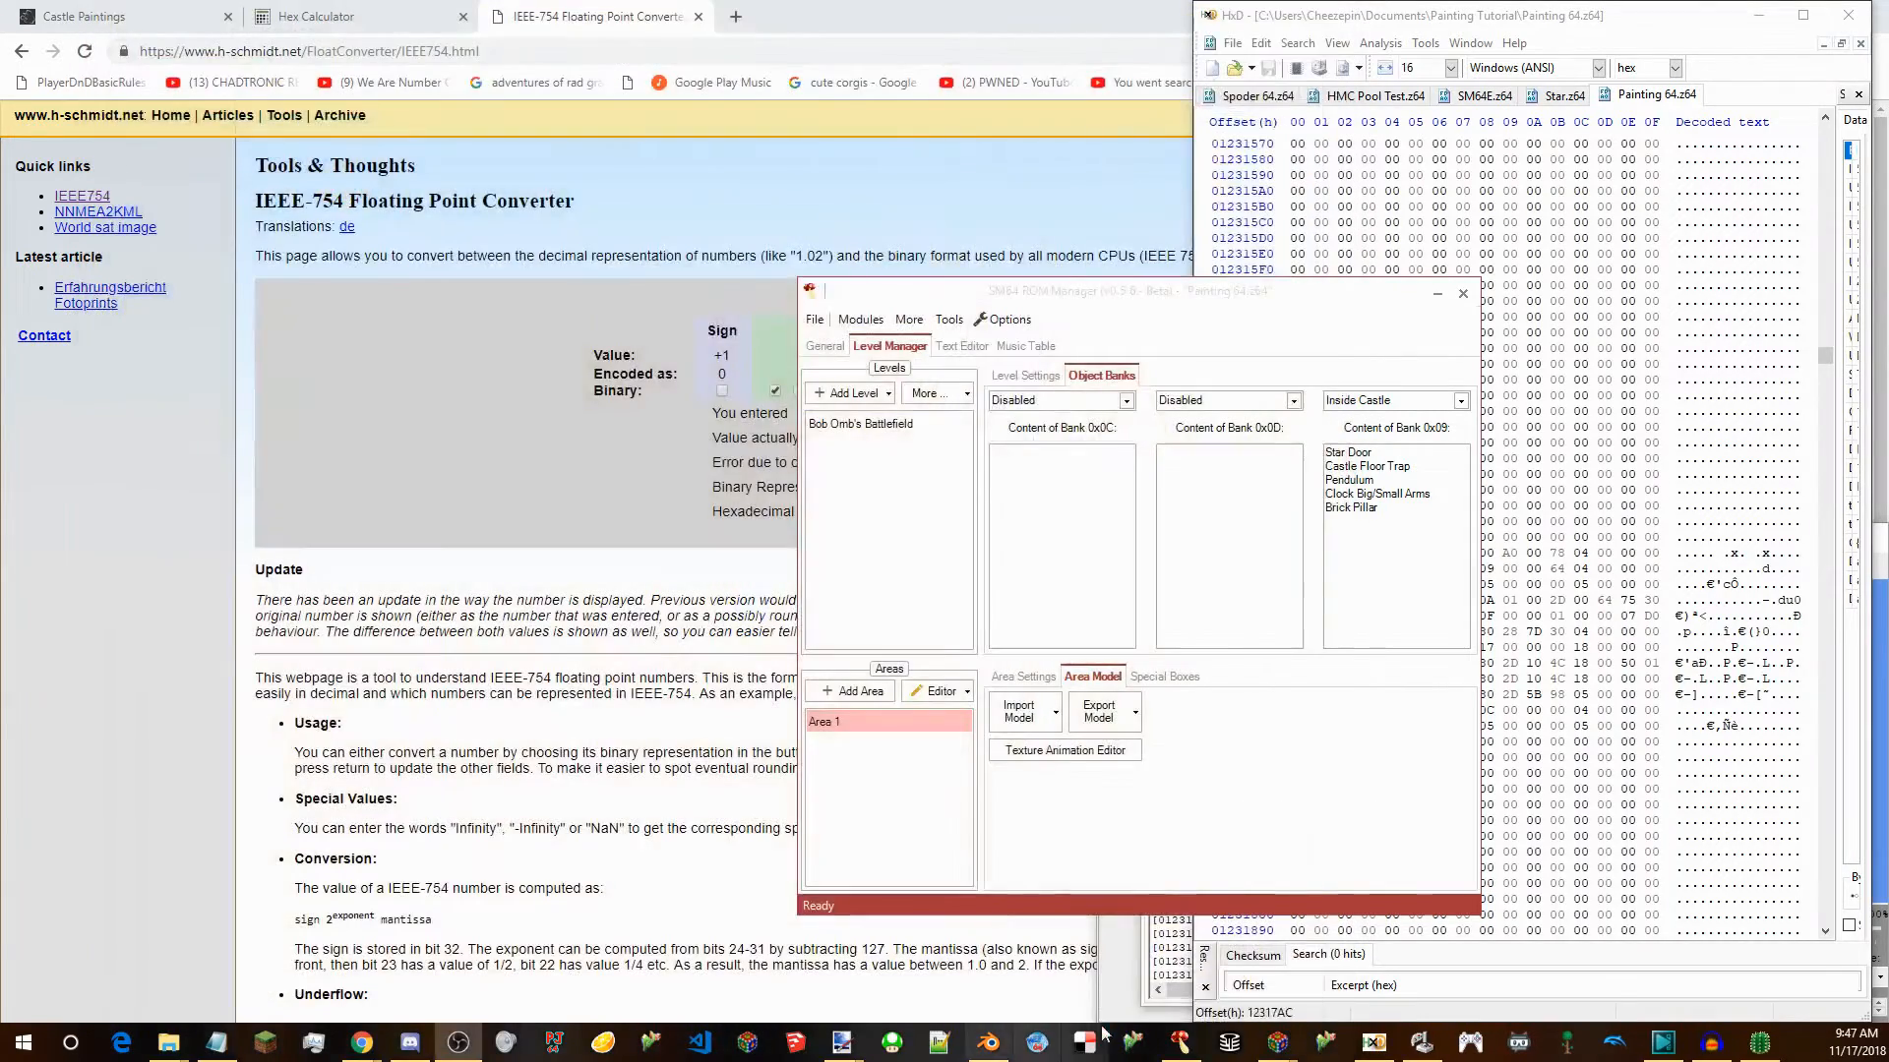
Switch to Blender and add a plane at the centre of the field mesh in Edit Mode.
left_click(991, 1056)
middle_click_drag(783, 606, 688, 636)
key("Tab")
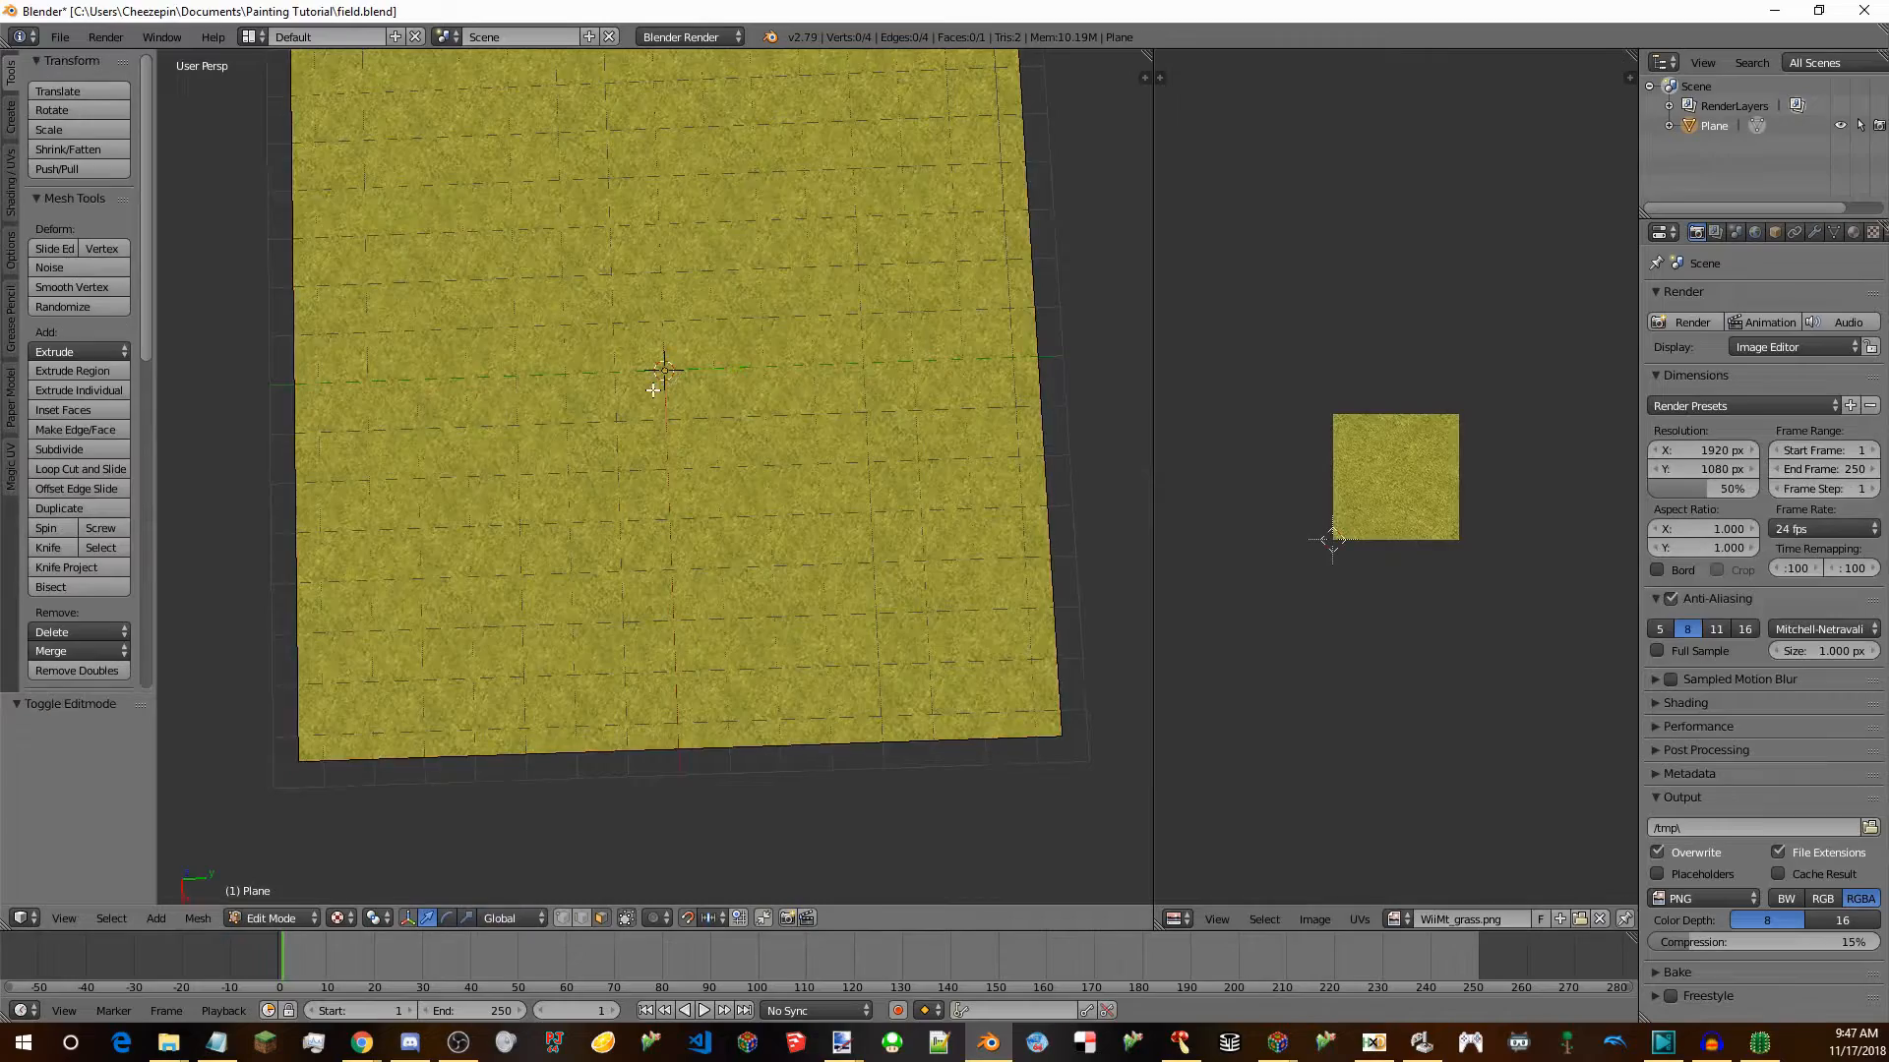
key("a")
middle_click_drag(640, 421, 674, 504)
key("a")
key("Tab")
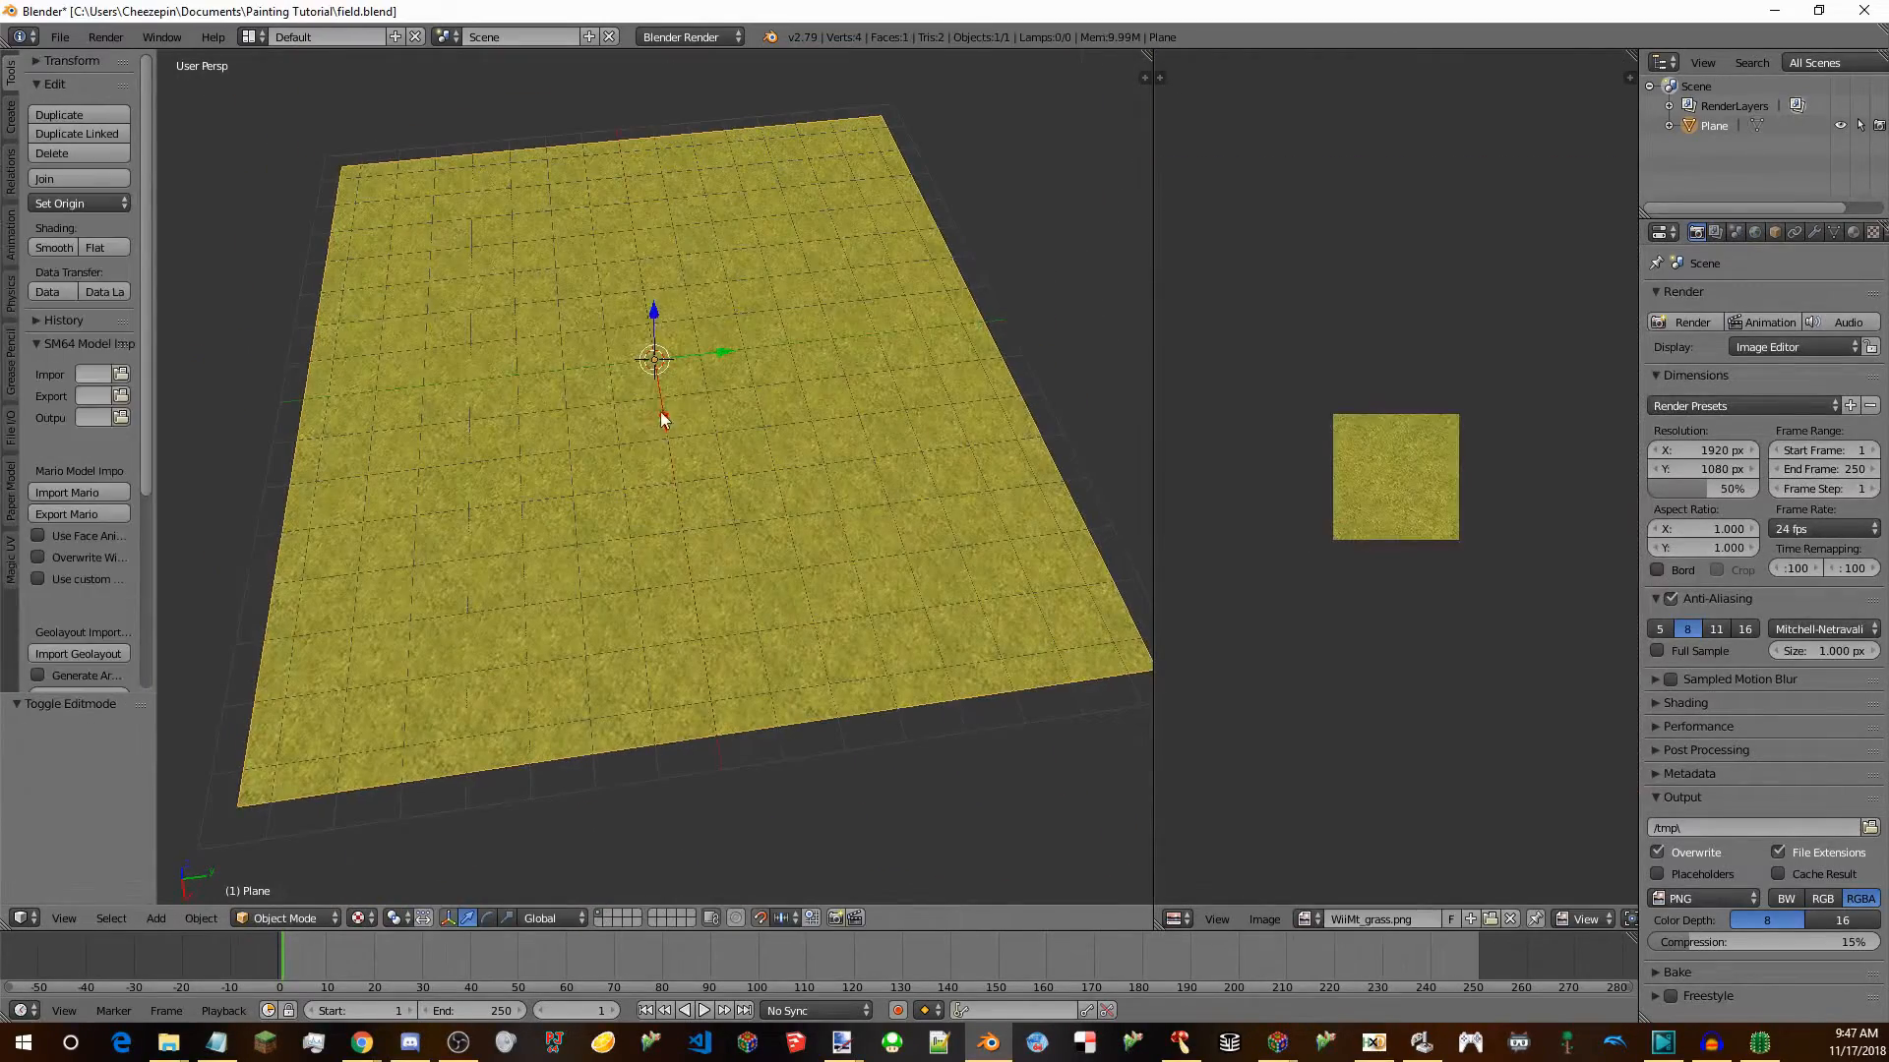
key("Tab")
key("shift+a")
left_click(740, 310)
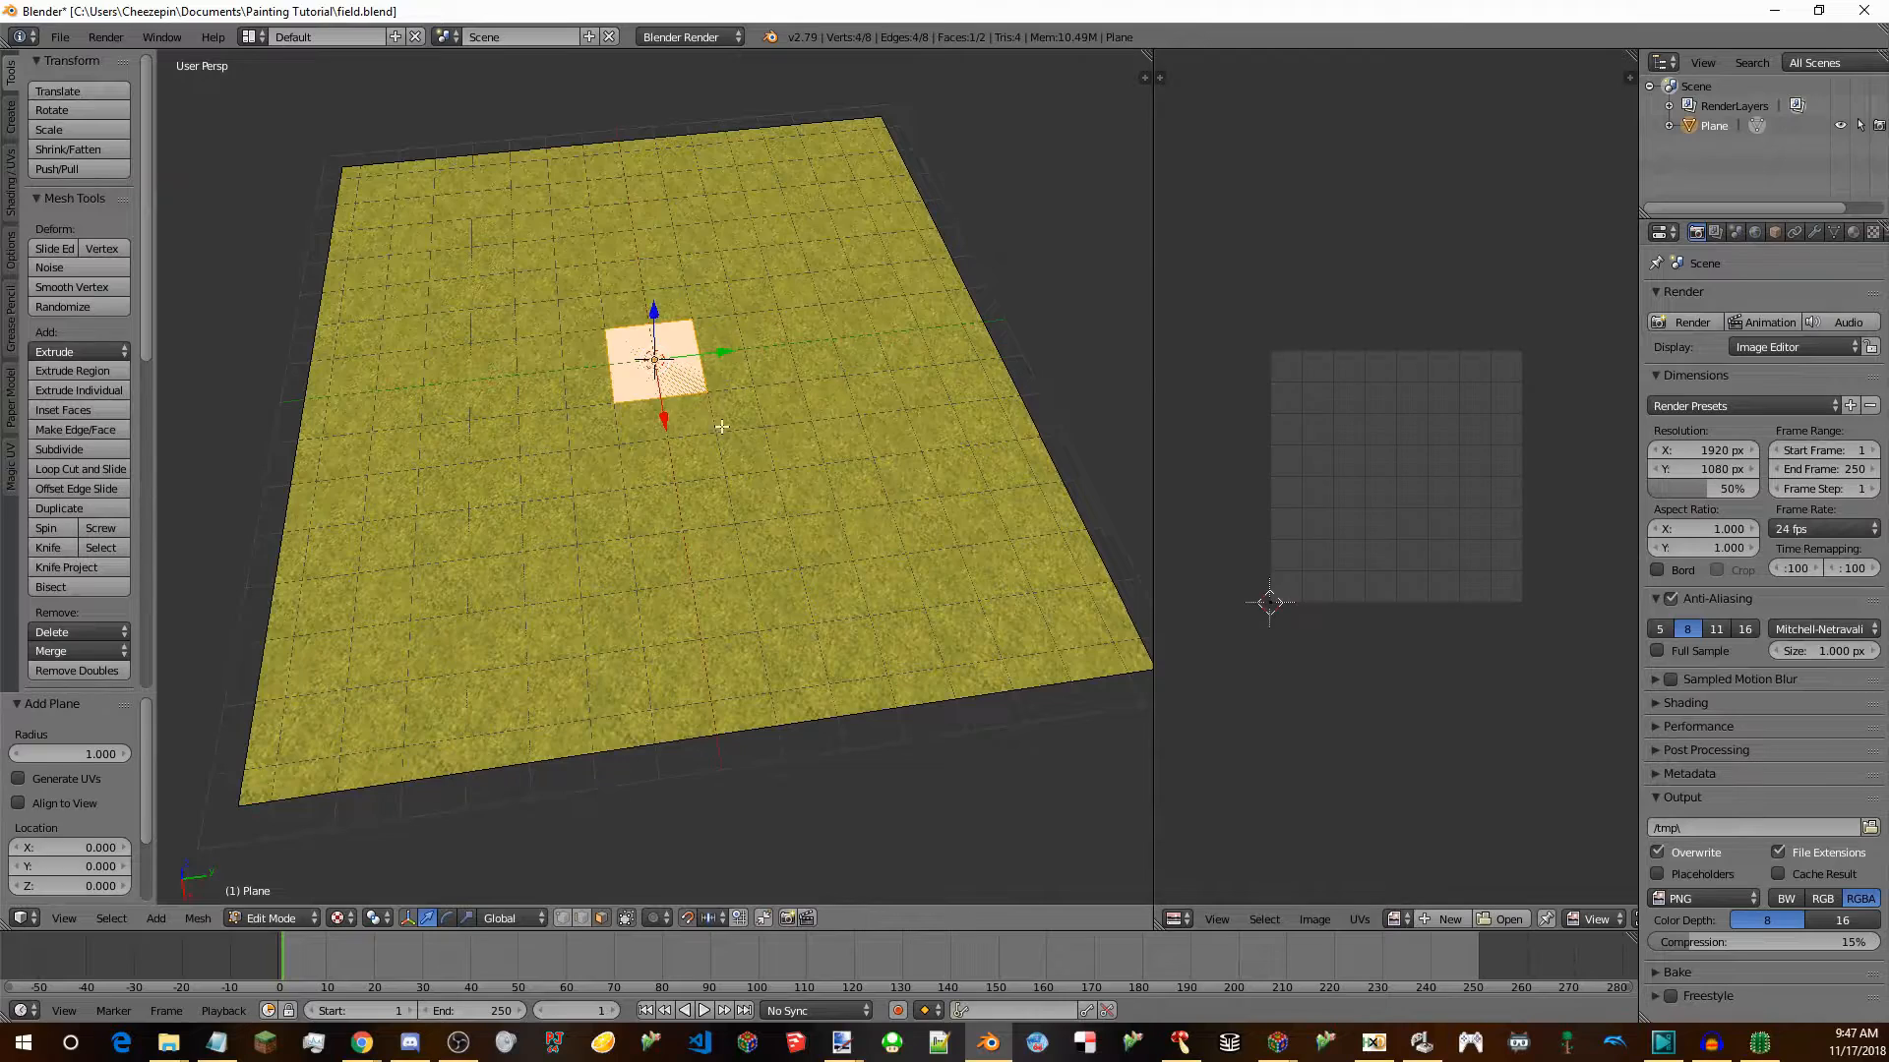
Subdivide the new plane with one cut, working in the top view.
middle_click_drag(723, 428, 635, 578)
key("KP_7")
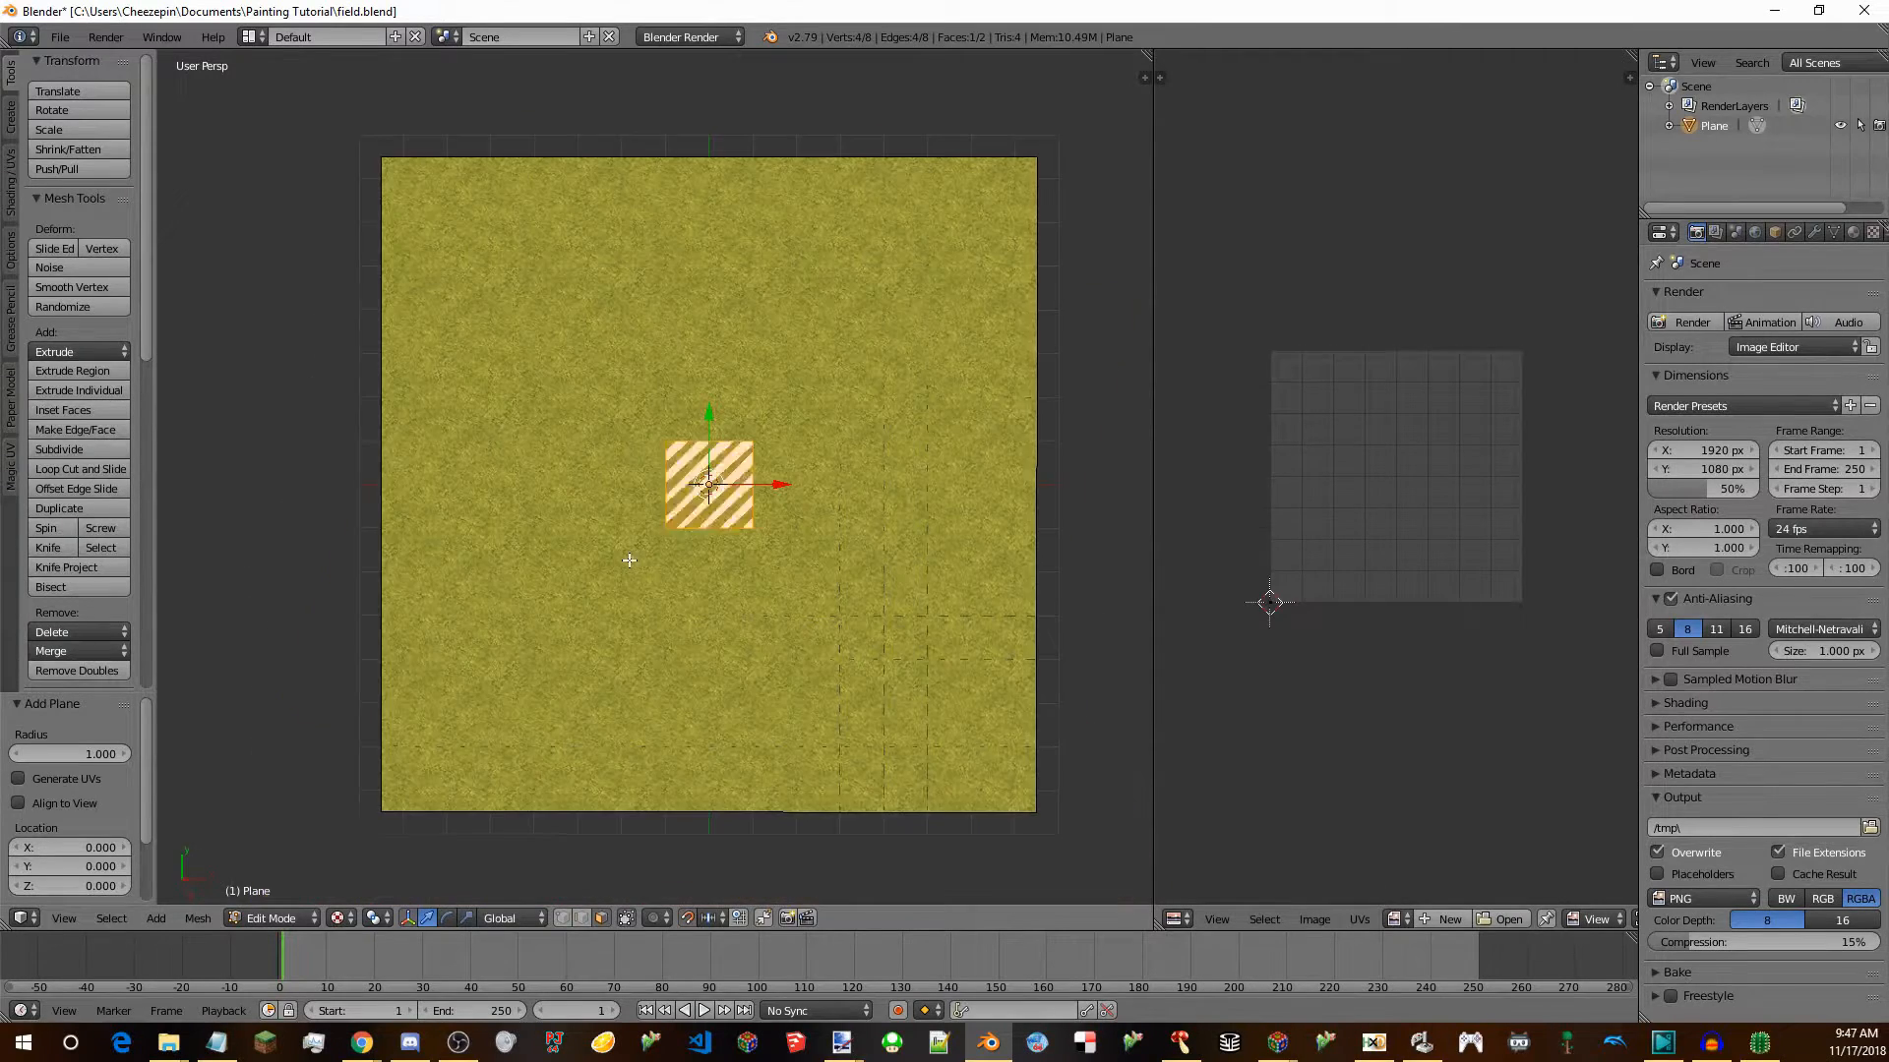
scroll(629, 562, "up", 4)
scroll(767, 476, "up", 6)
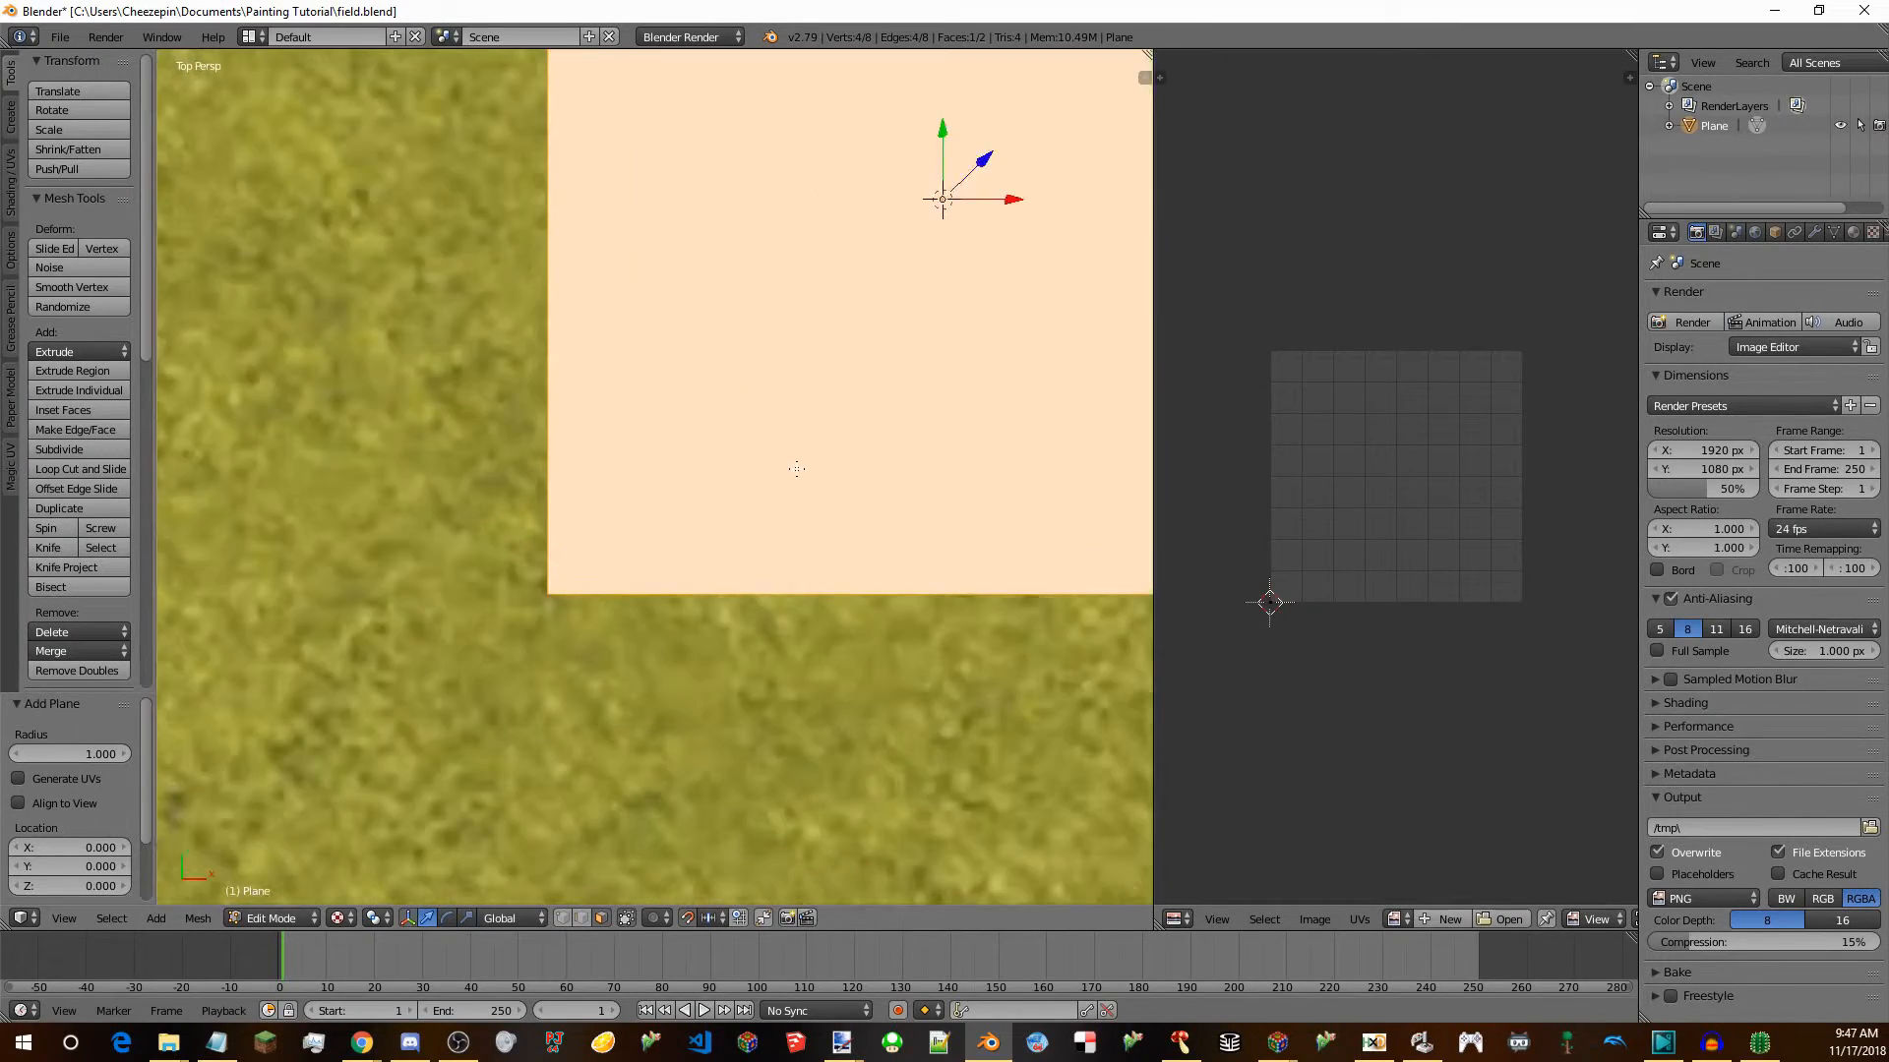
scroll(795, 472, "down", 6)
middle_click_drag(796, 472, 713, 567, "shift")
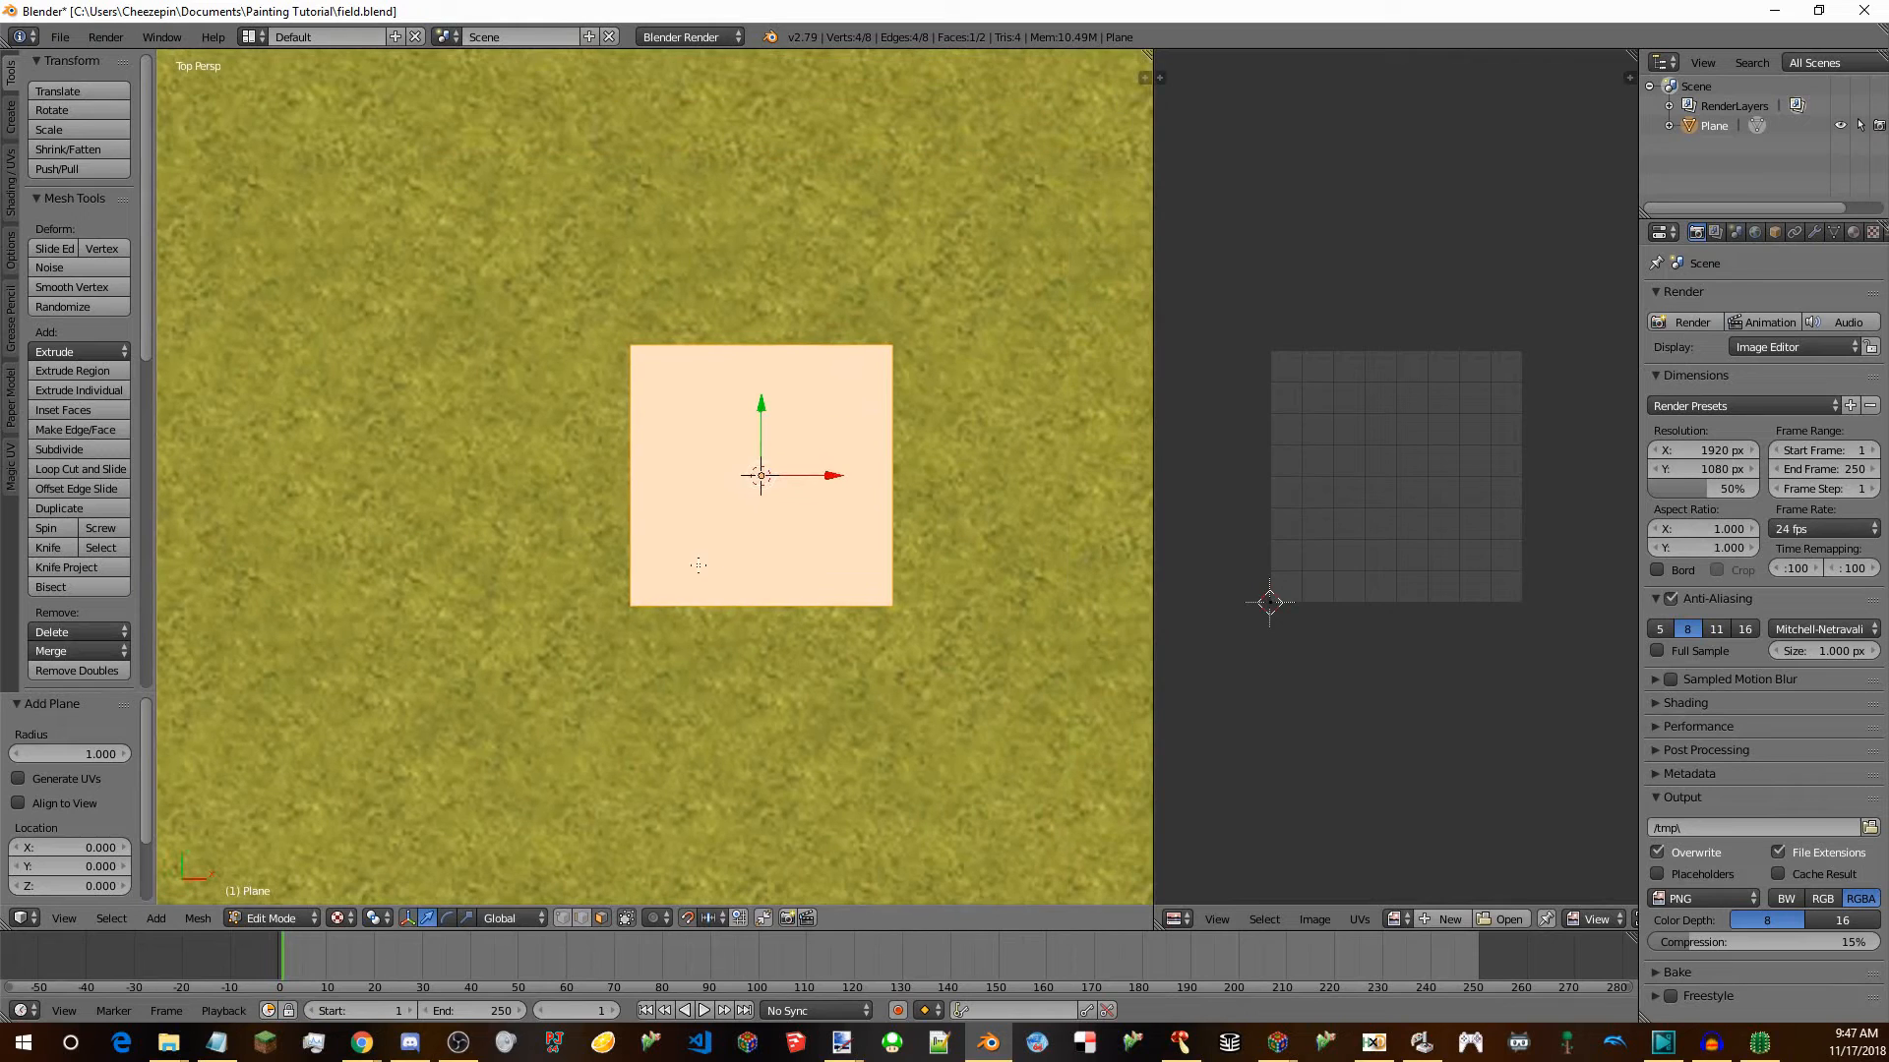
left_click(47, 455)
Dissolve the lower and upper vertical centre edges of the subdivided plane, keeping the horizontal divider.
right_click(672, 464)
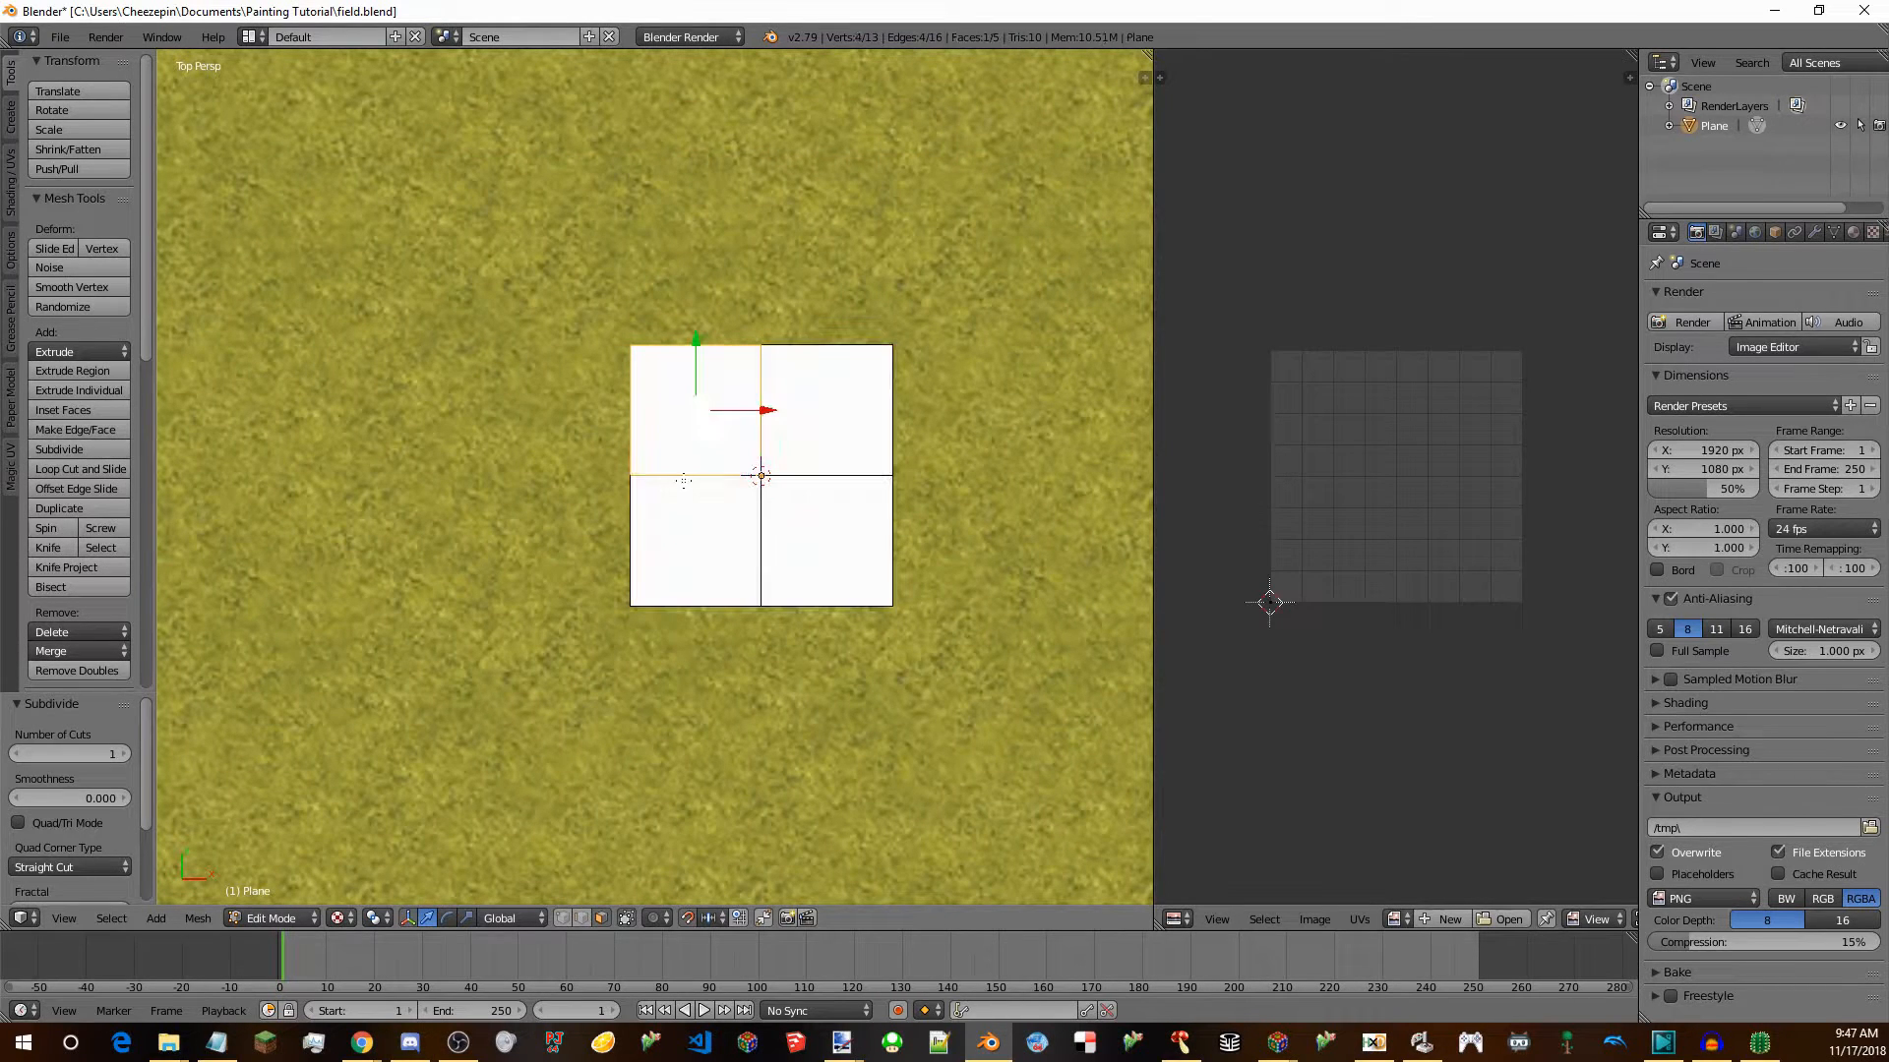
right_click(760, 551)
key("x")
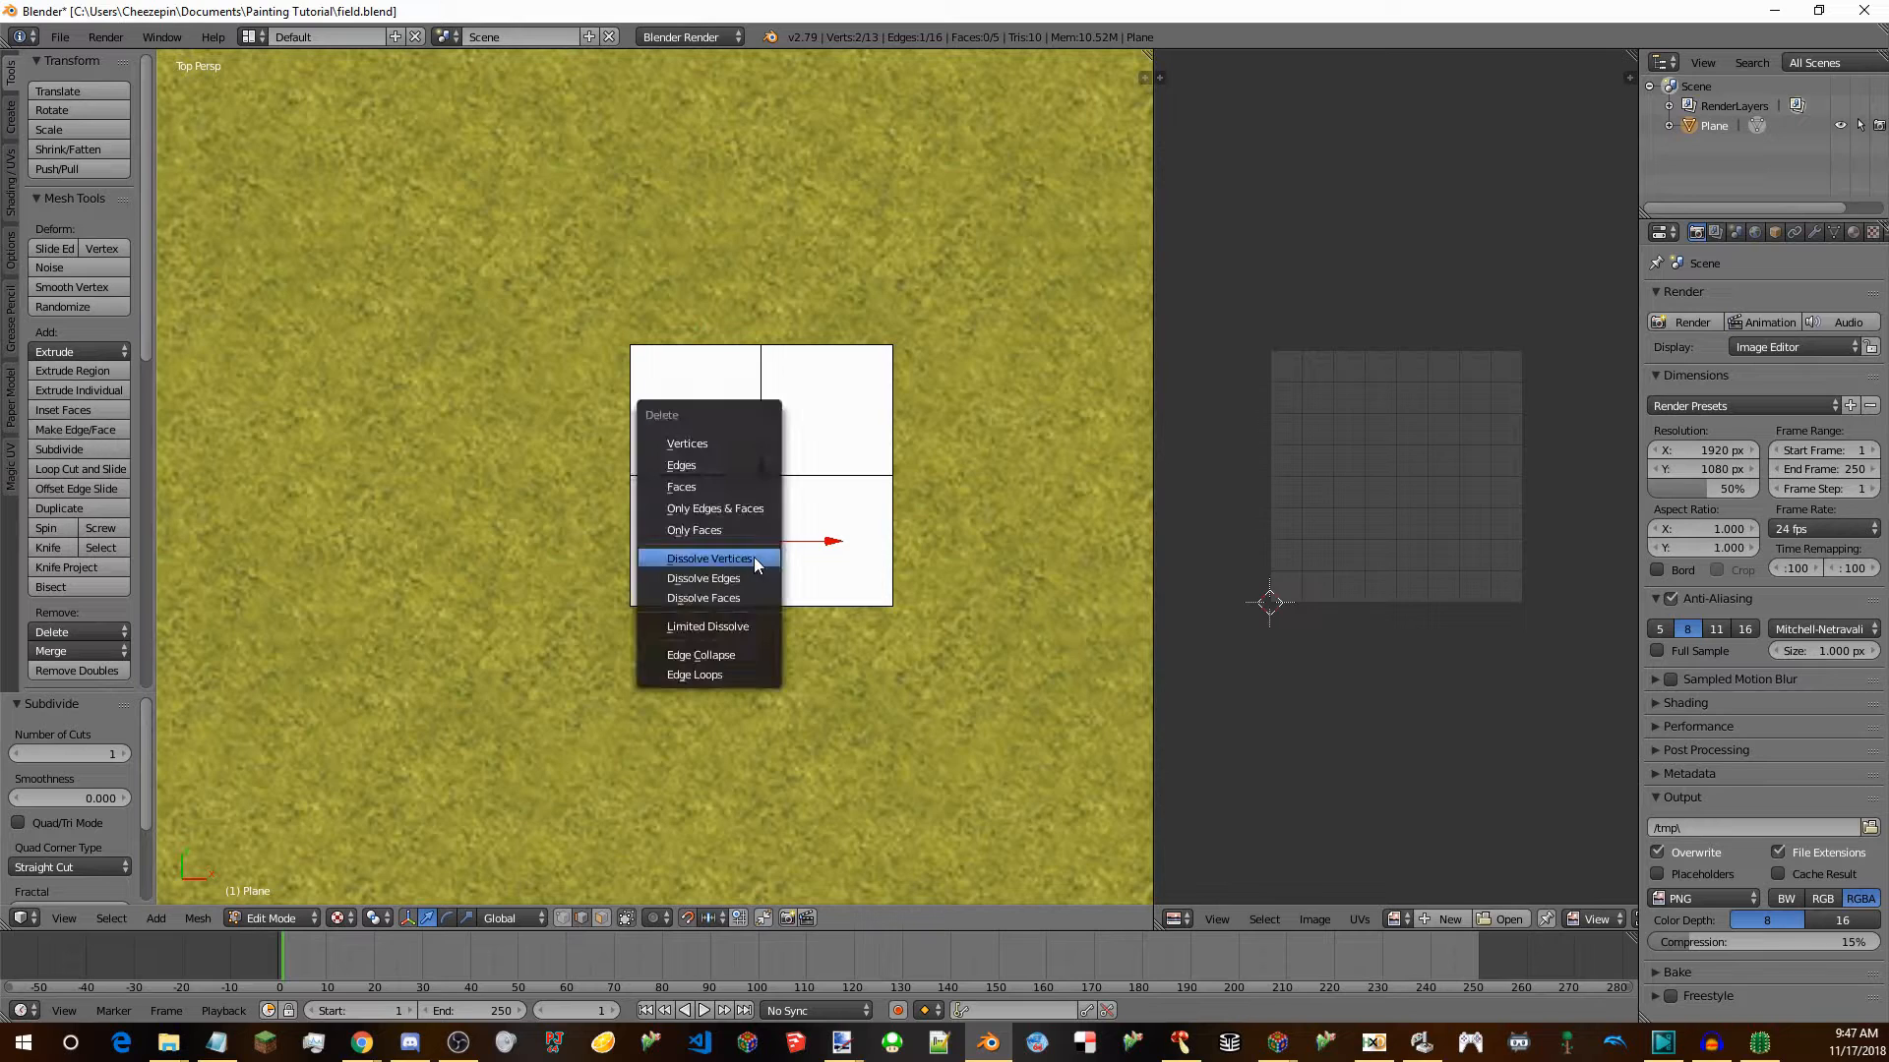
left_click(708, 578)
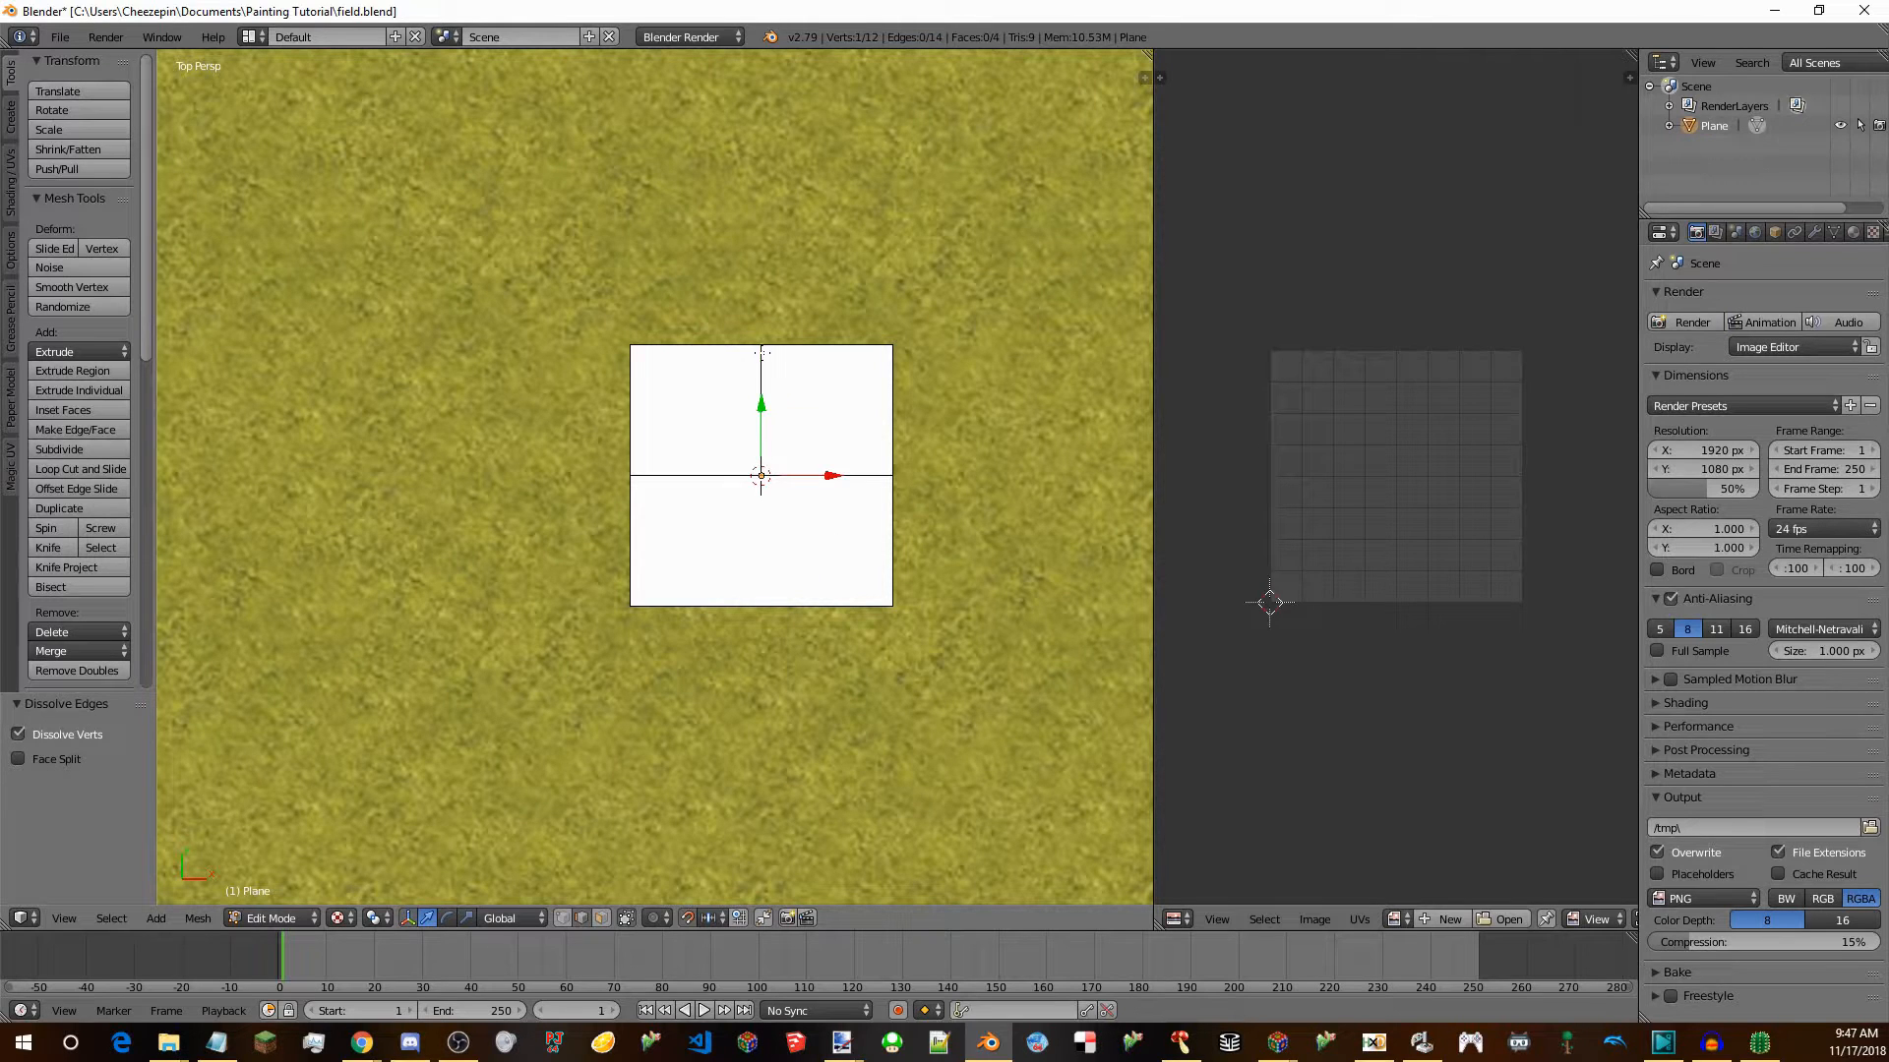
key("x")
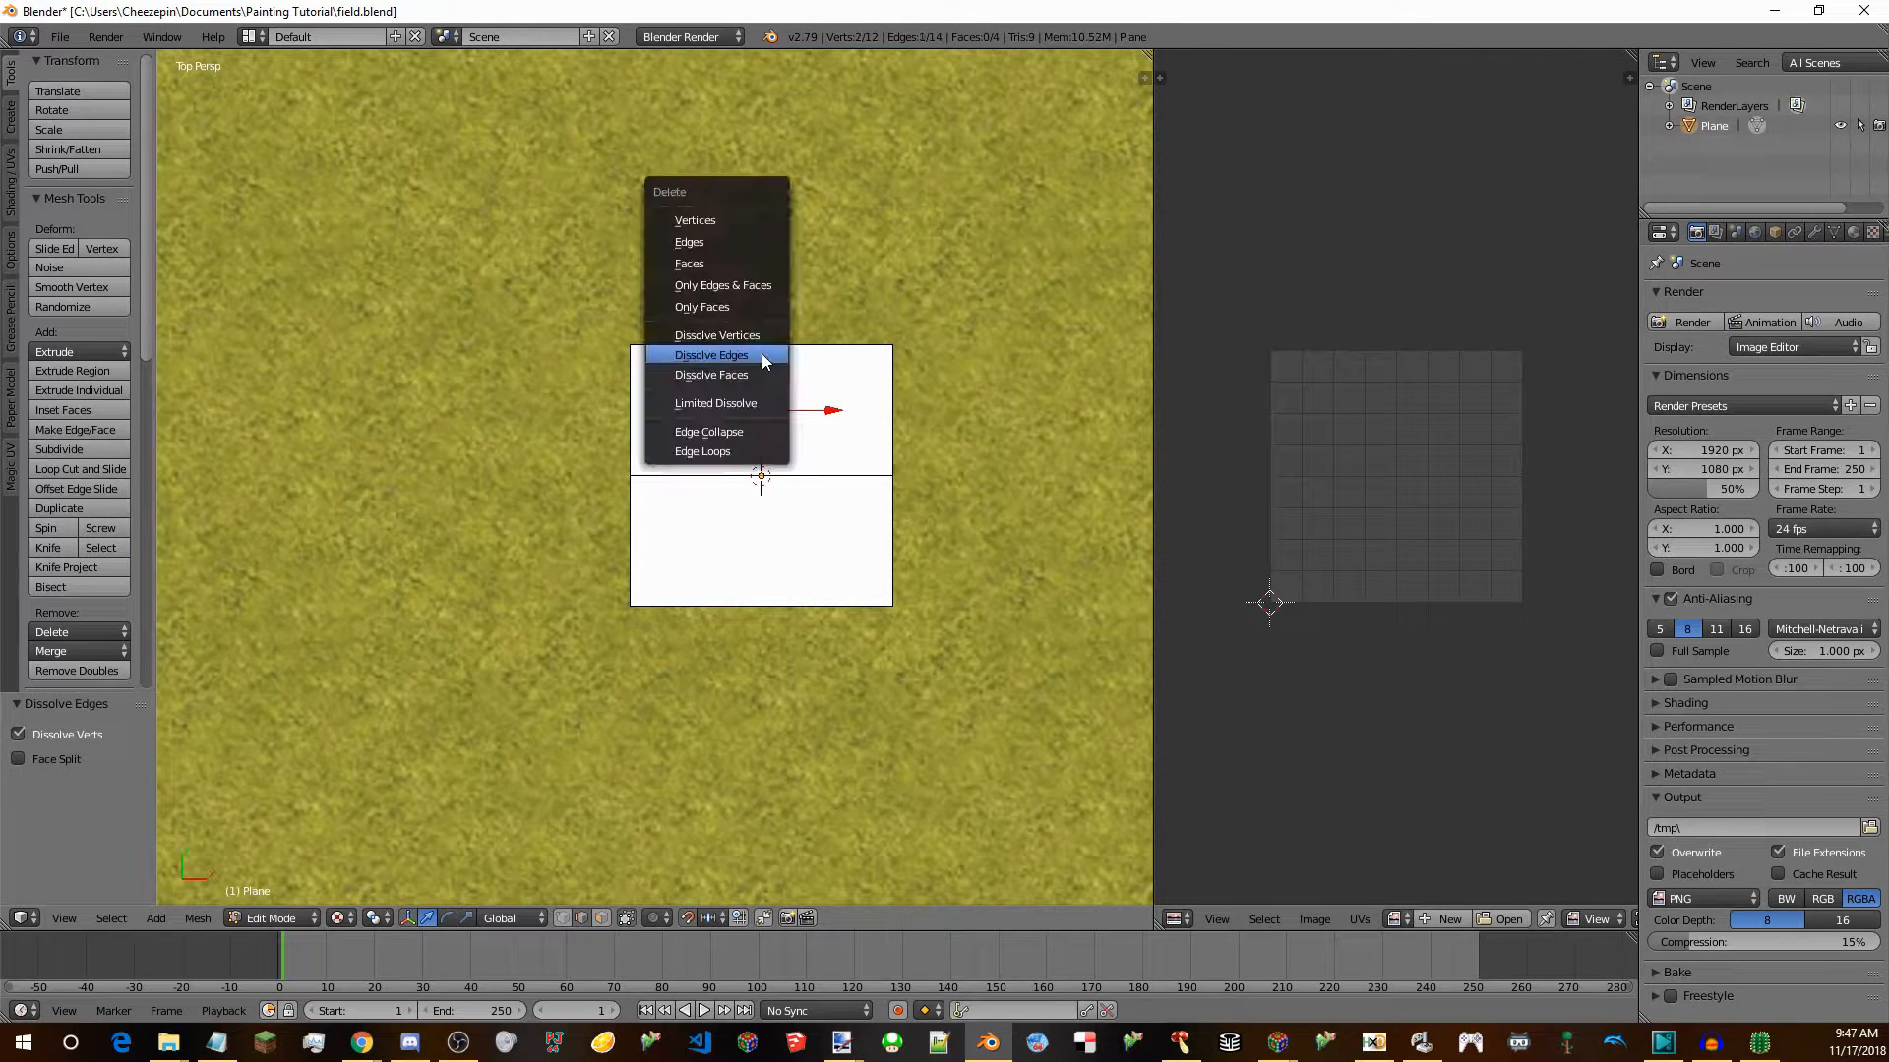
left_click(763, 360)
Subdivide the lower left and lower right side edges of the plane twice each, towards the bottom corners.
left_click(59, 449)
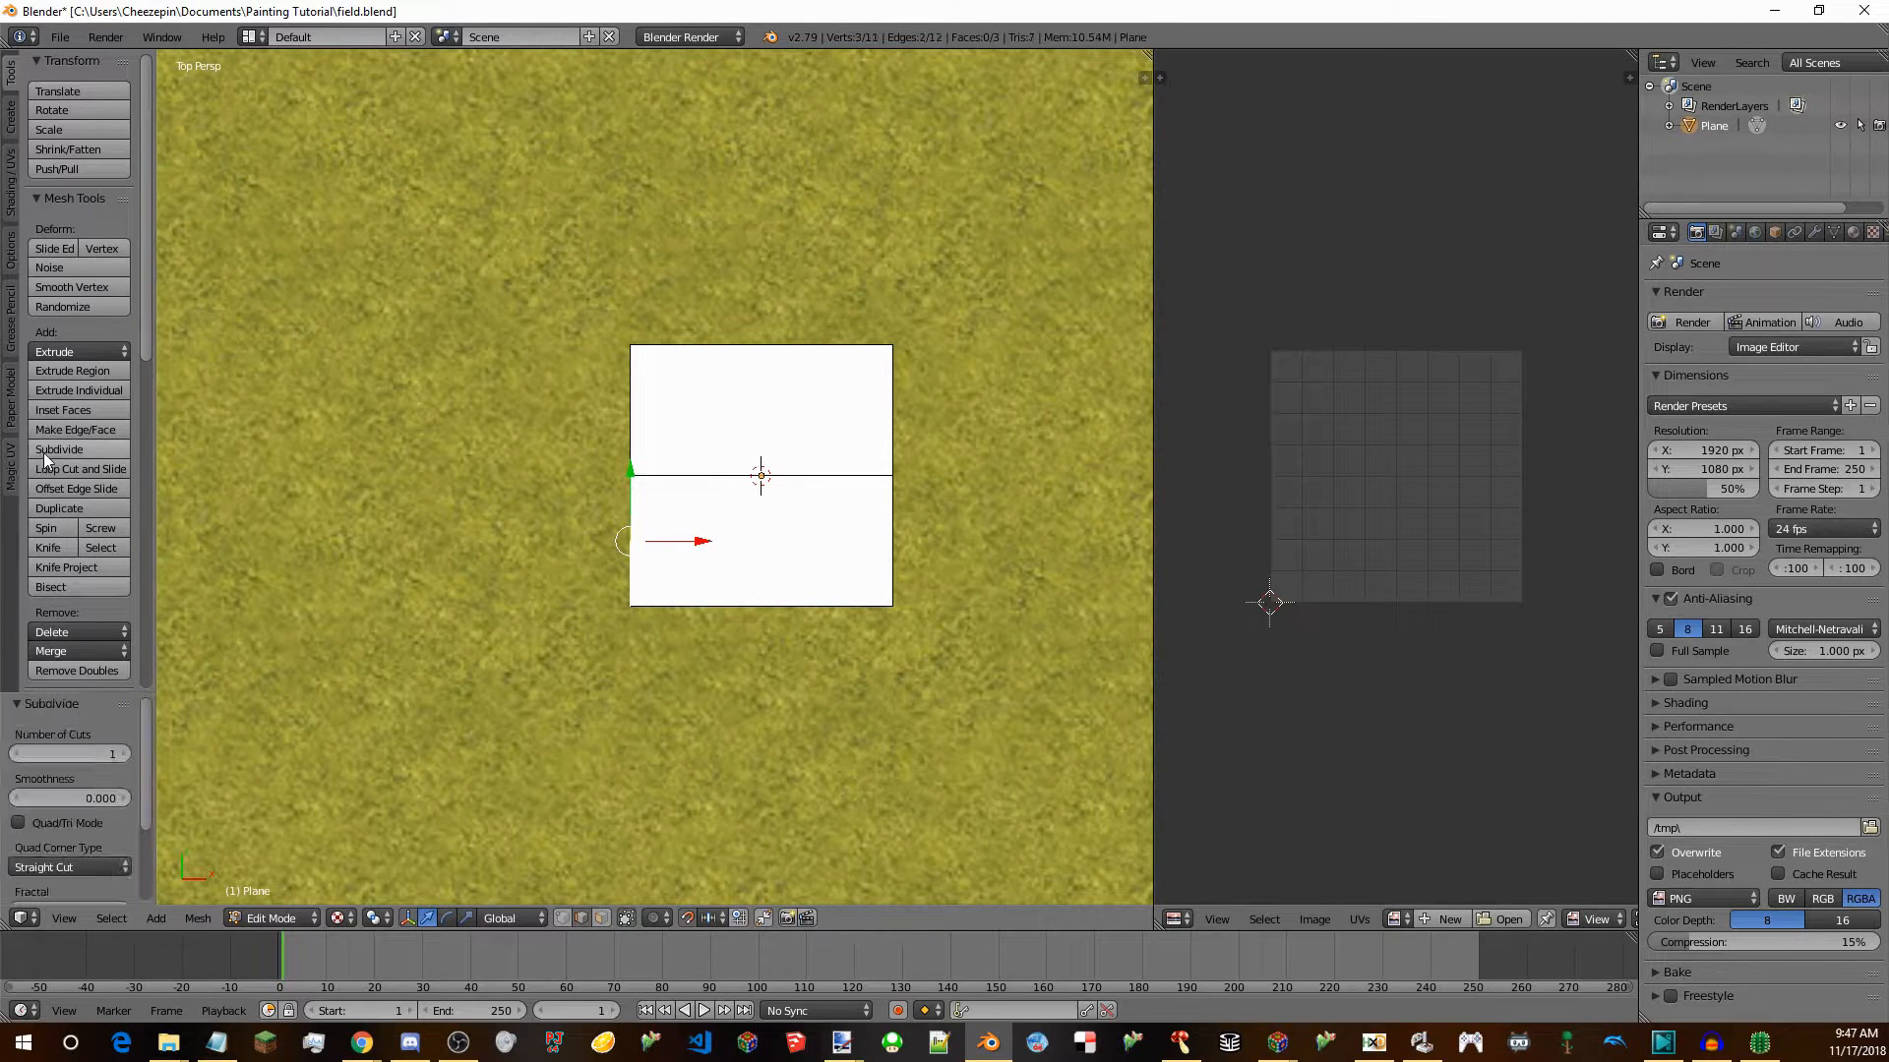
left_click(72, 450)
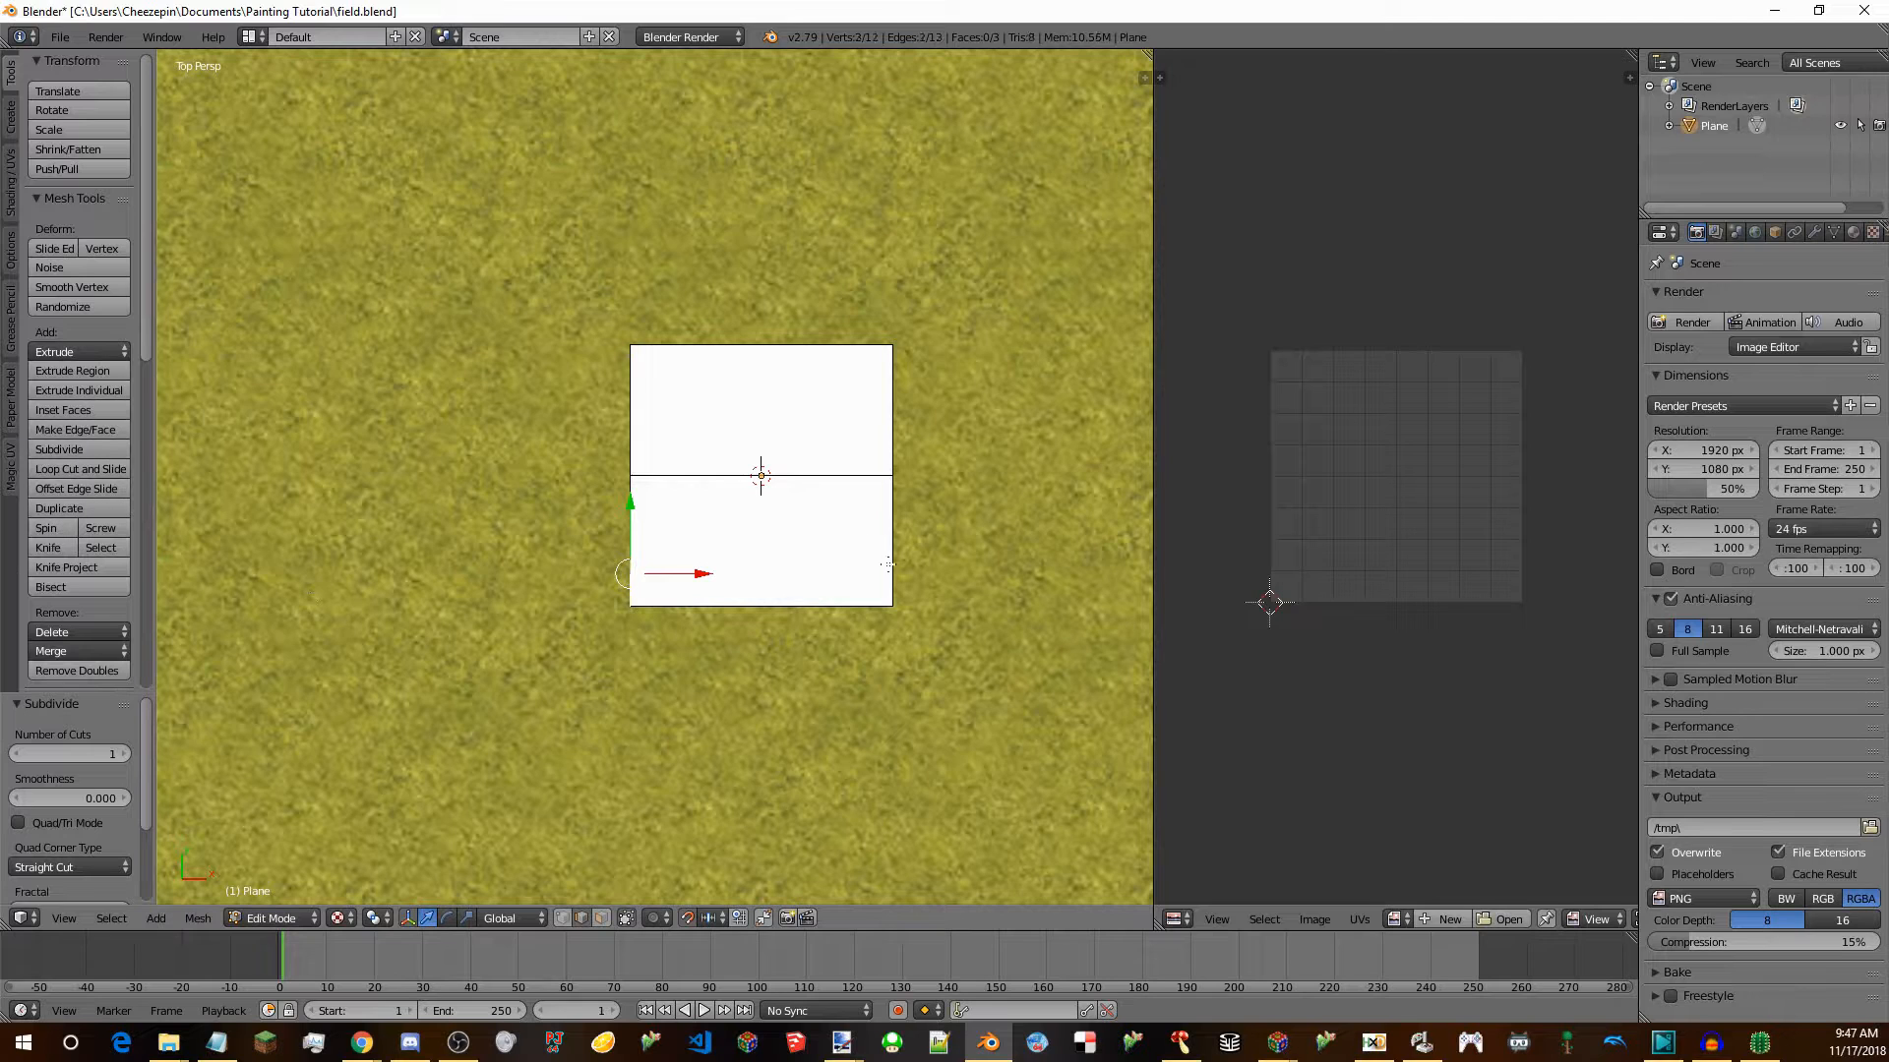
right_click(890, 542)
left_click(92, 449)
right_click(892, 573)
left_click(73, 449)
Create a thin face along the plane's bottom edge from its corner vertices and the lowest subdivision vertices.
left_click(563, 918)
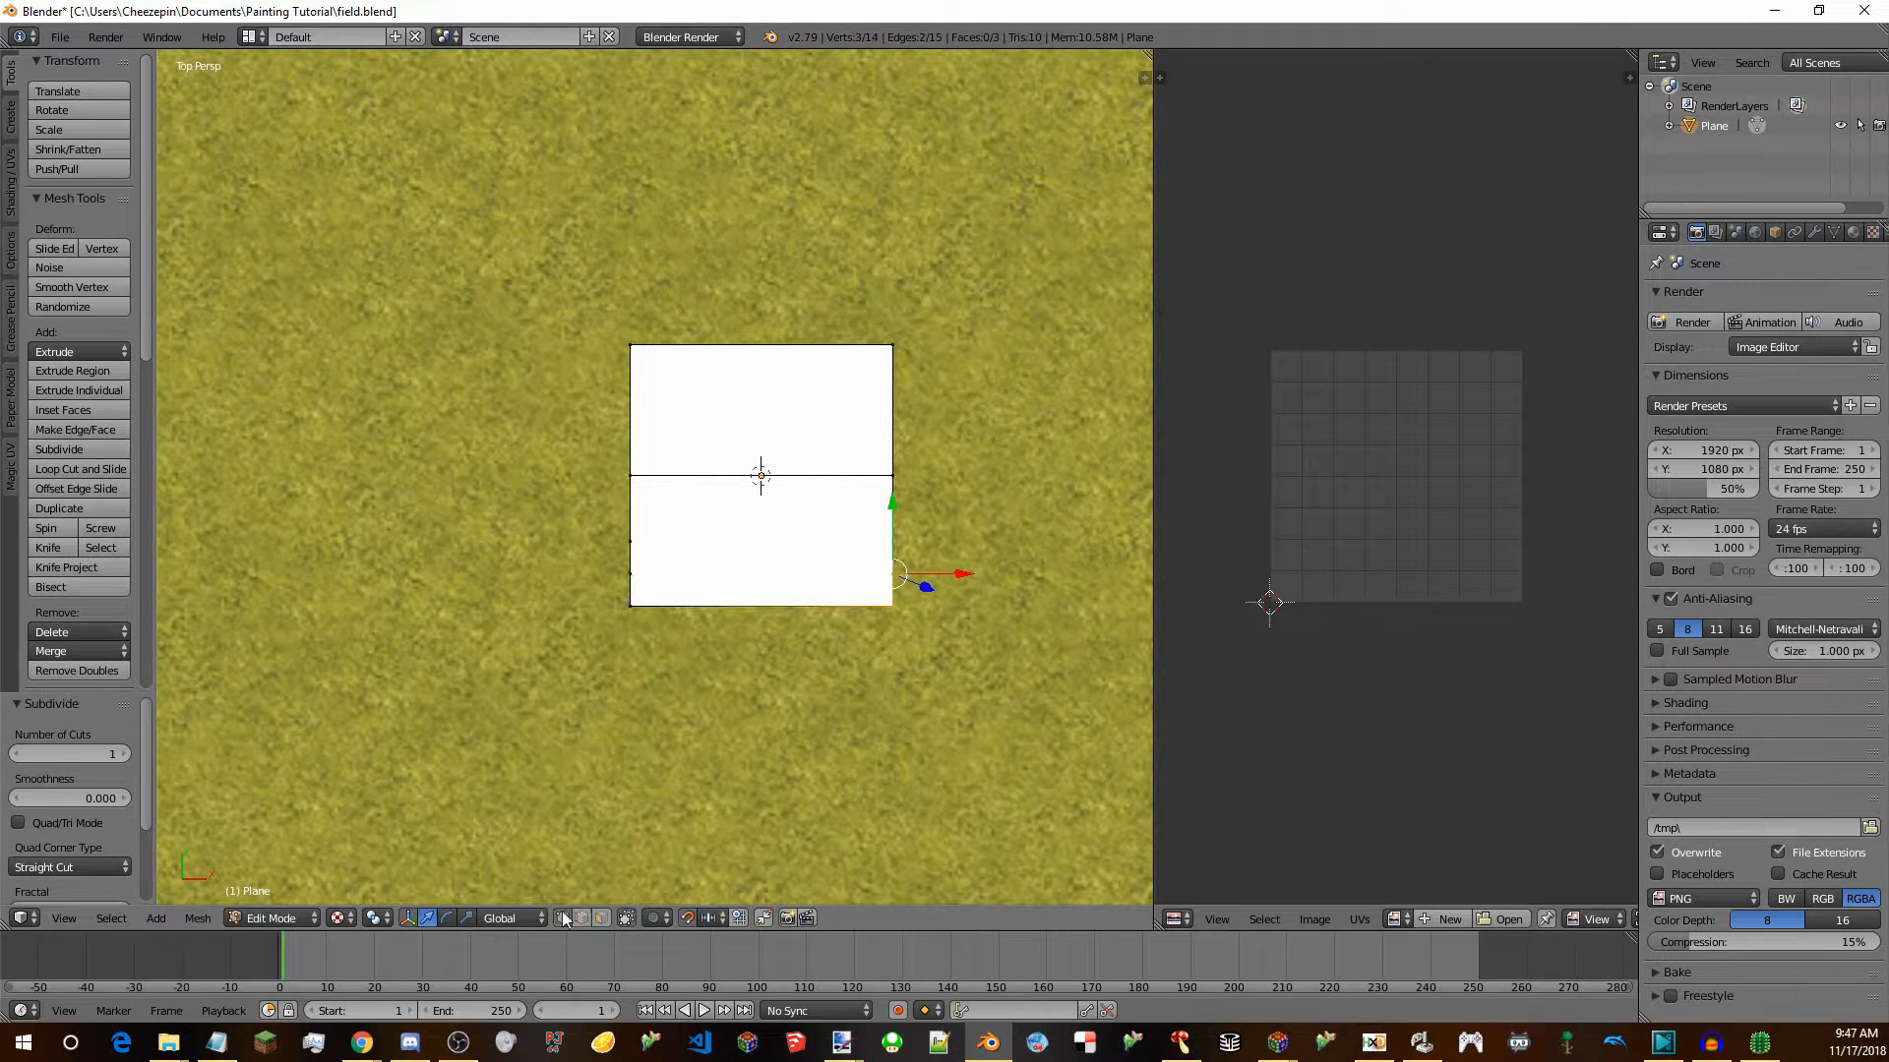
right_click(630, 573, "shift")
key("f")
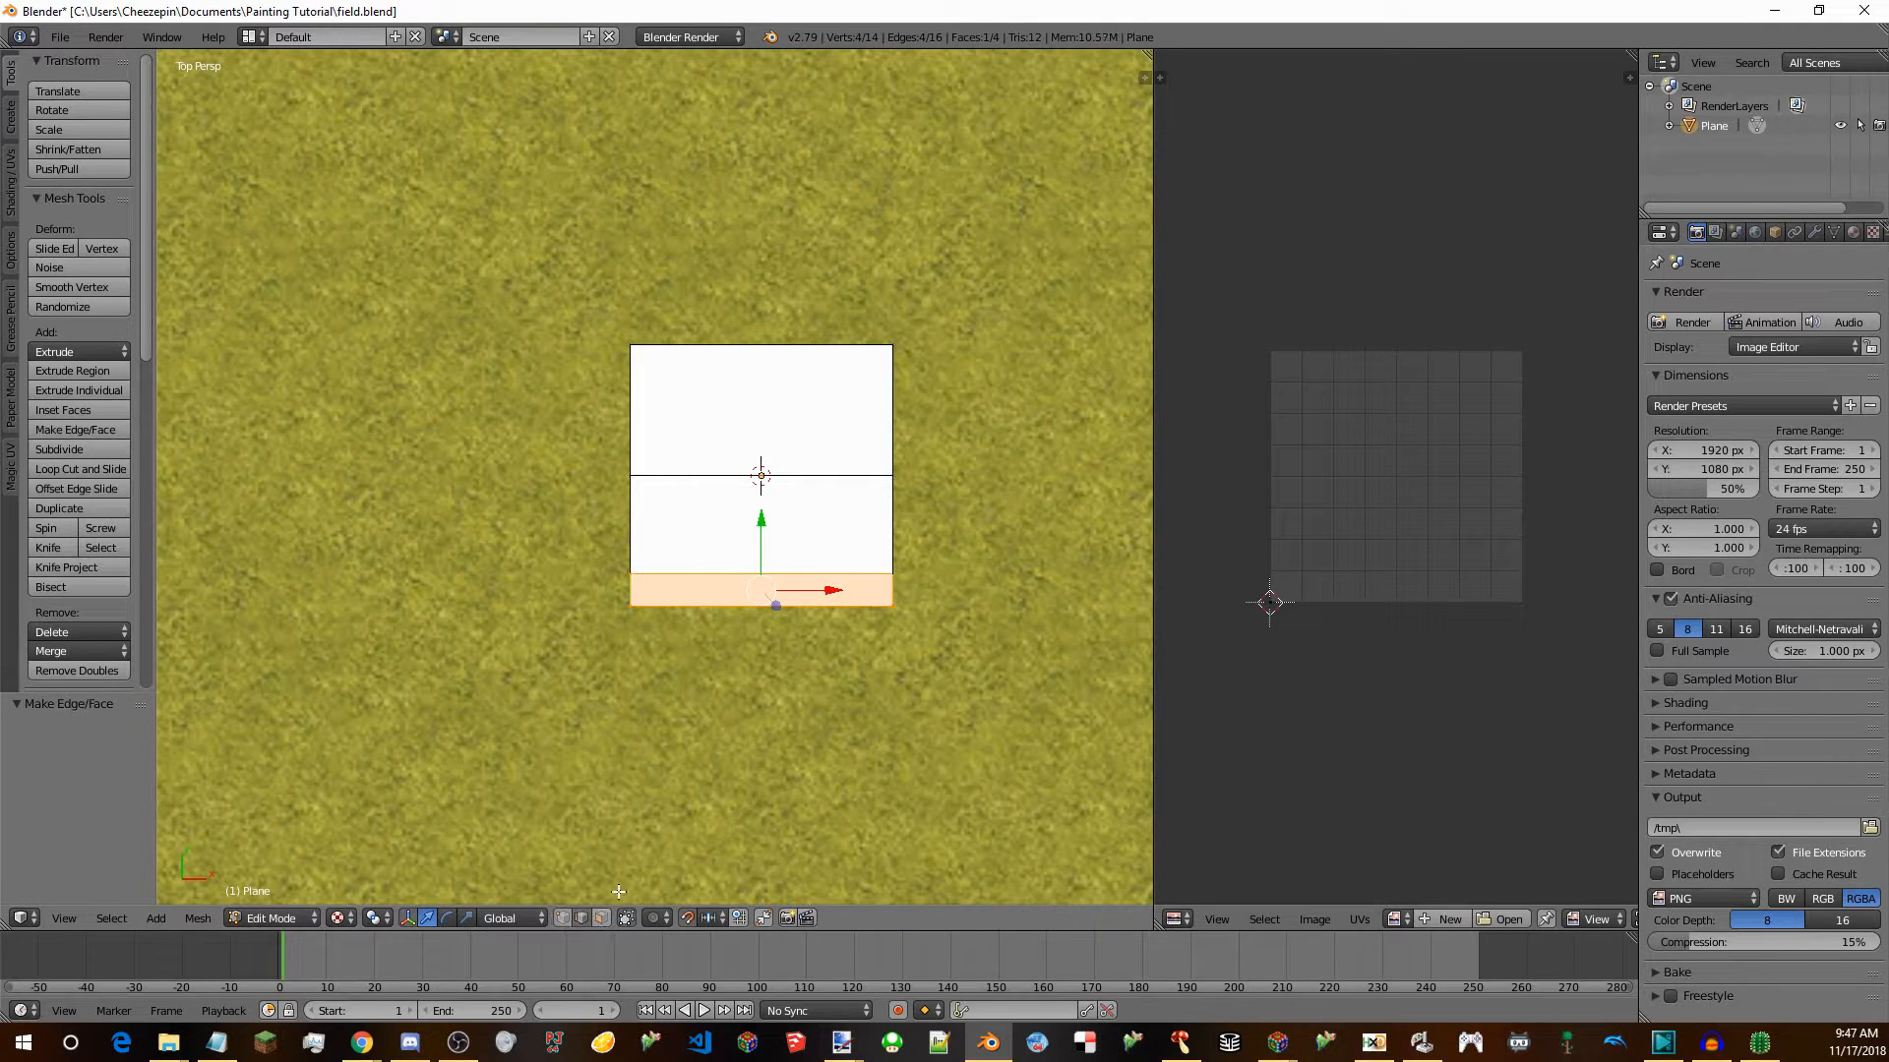
Delete only the upper and lower faces of the plane above the thin bottom strip, keeping their edges.
key("x")
left_click(687, 390)
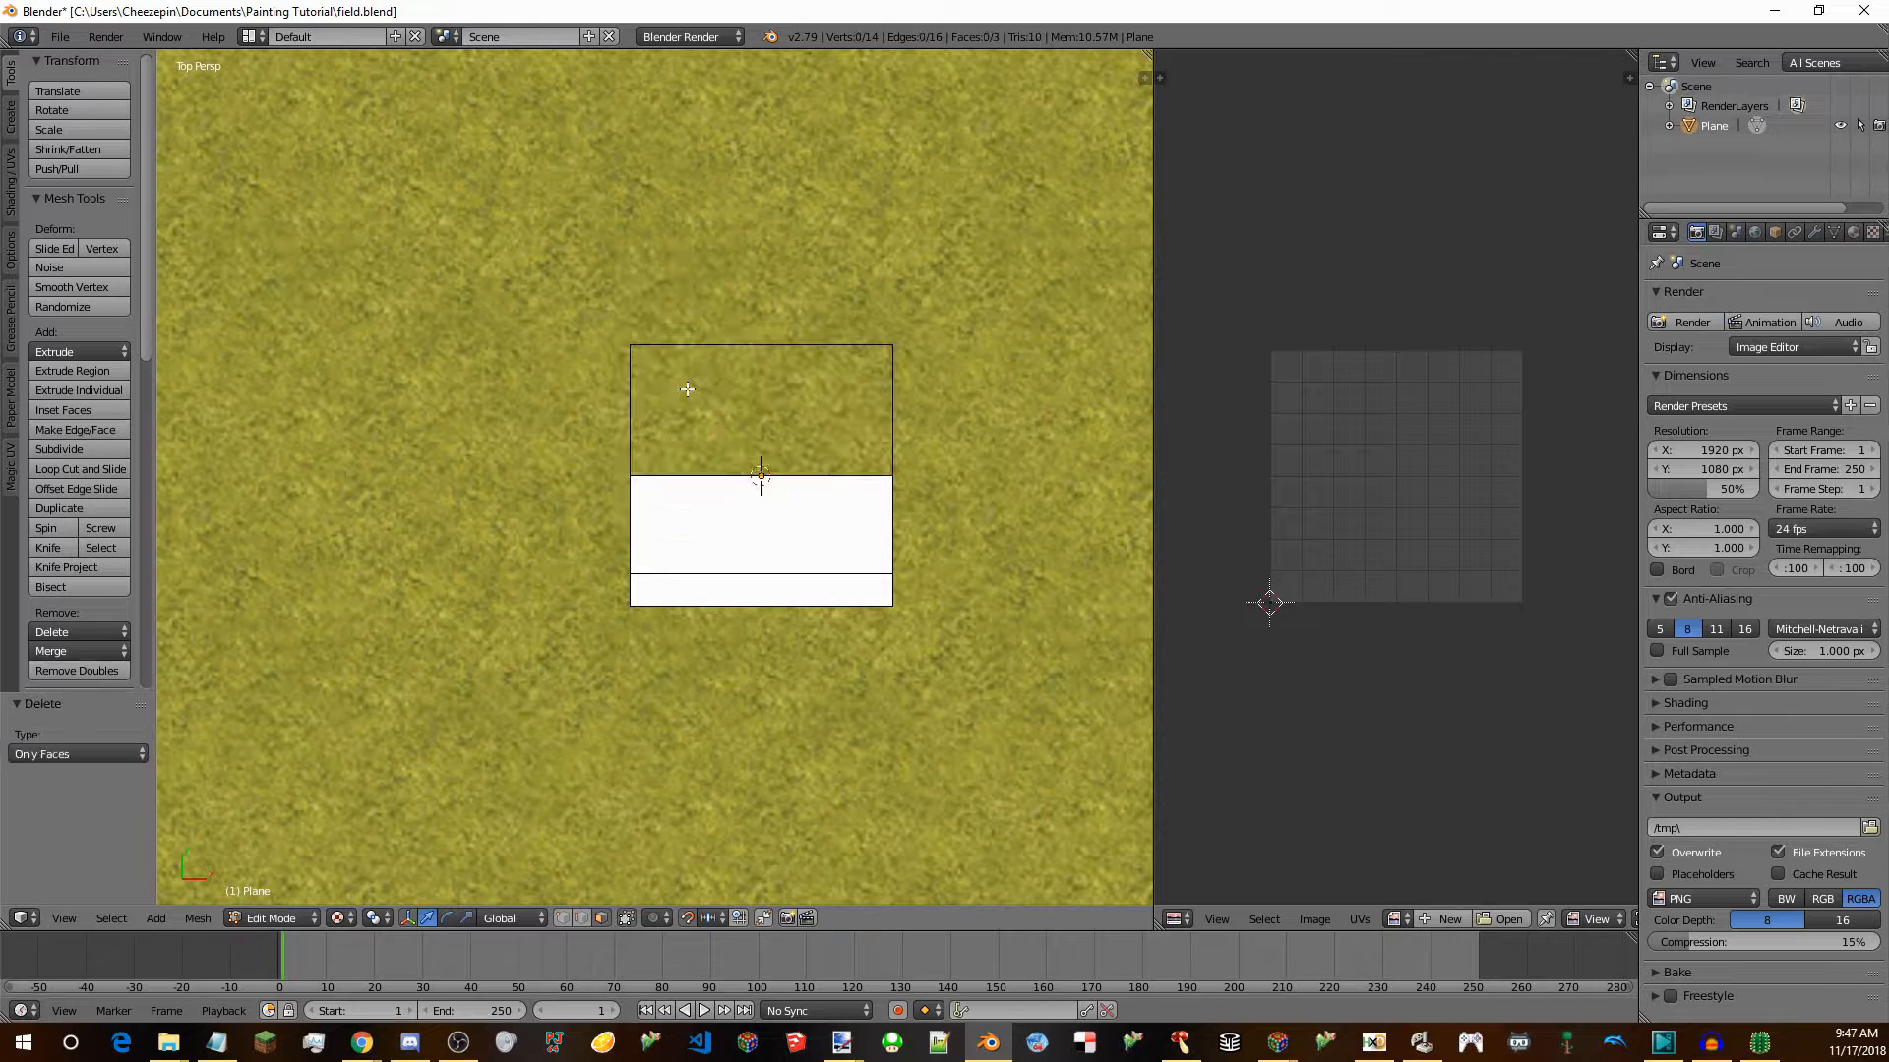
right_click(736, 556)
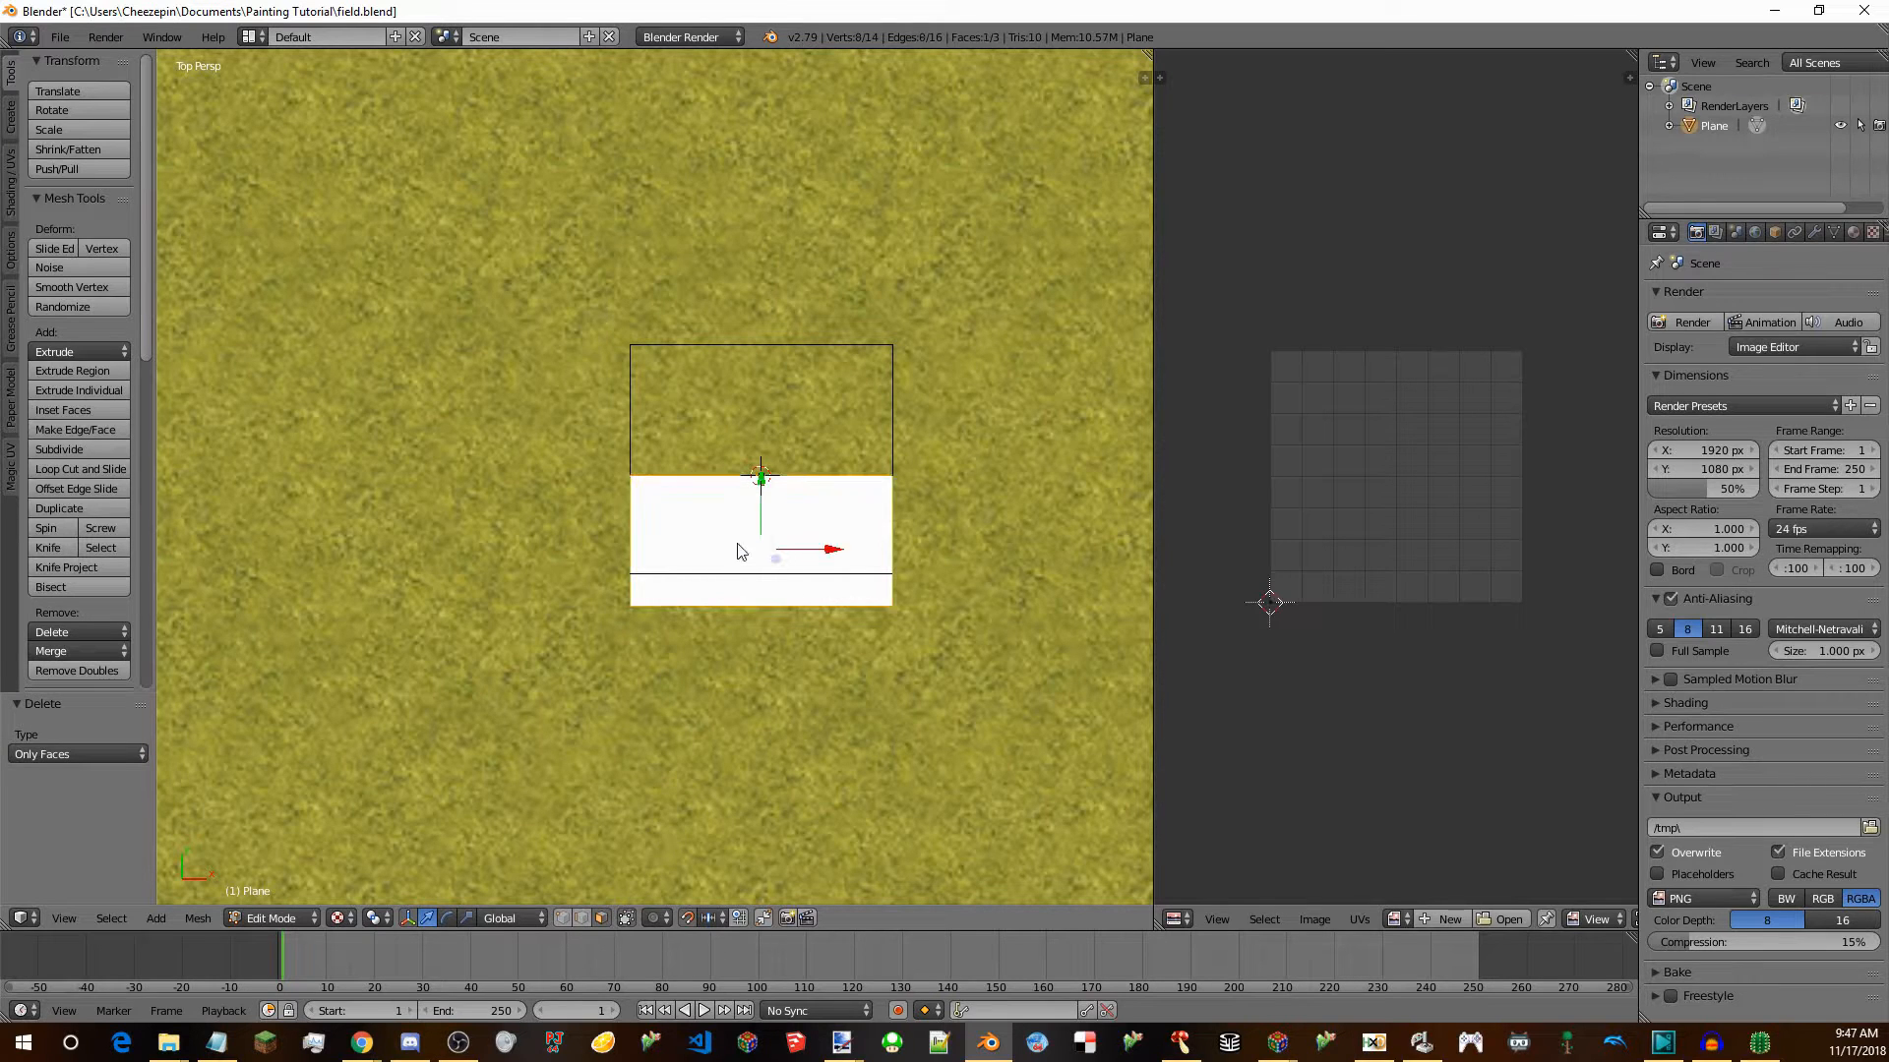
key("x")
left_click(738, 543)
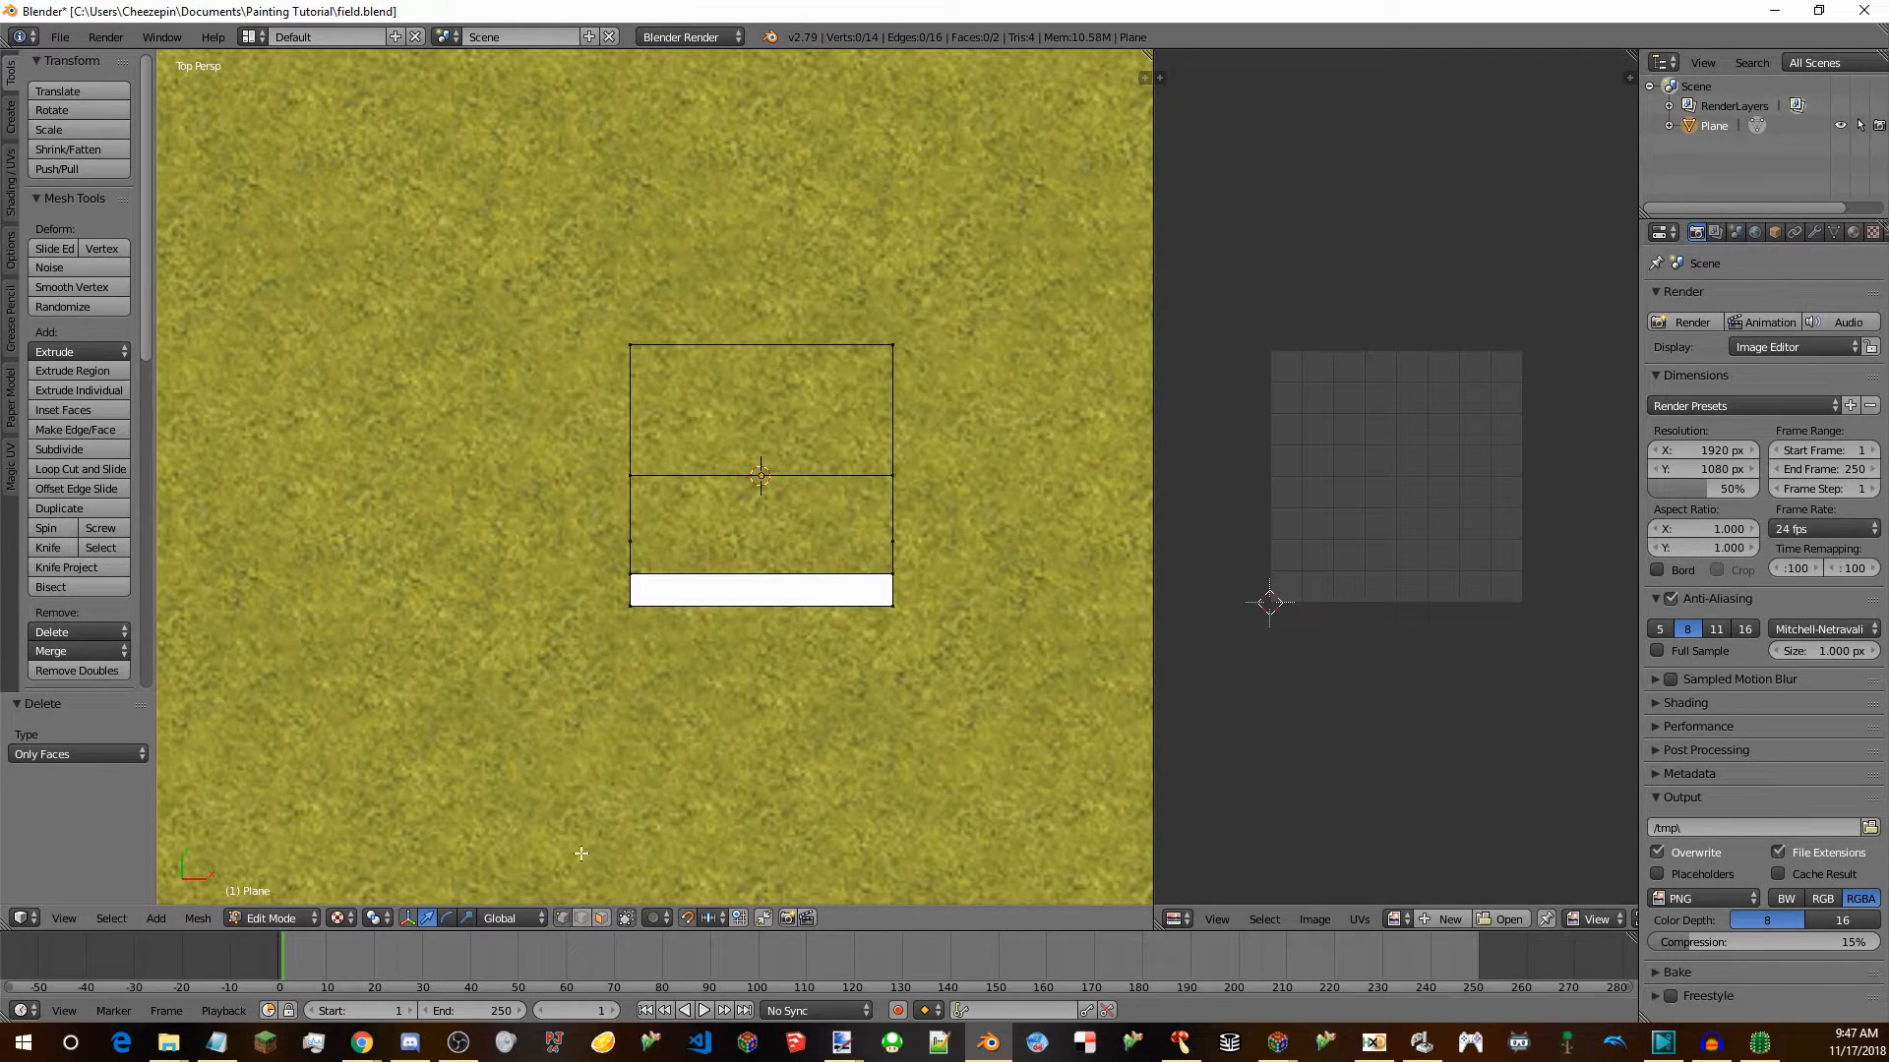
Dissolve the spare side vertices above the bottom strip and delete the horizontal middle edge.
key("x")
left_click(640, 563)
right_click(881, 536)
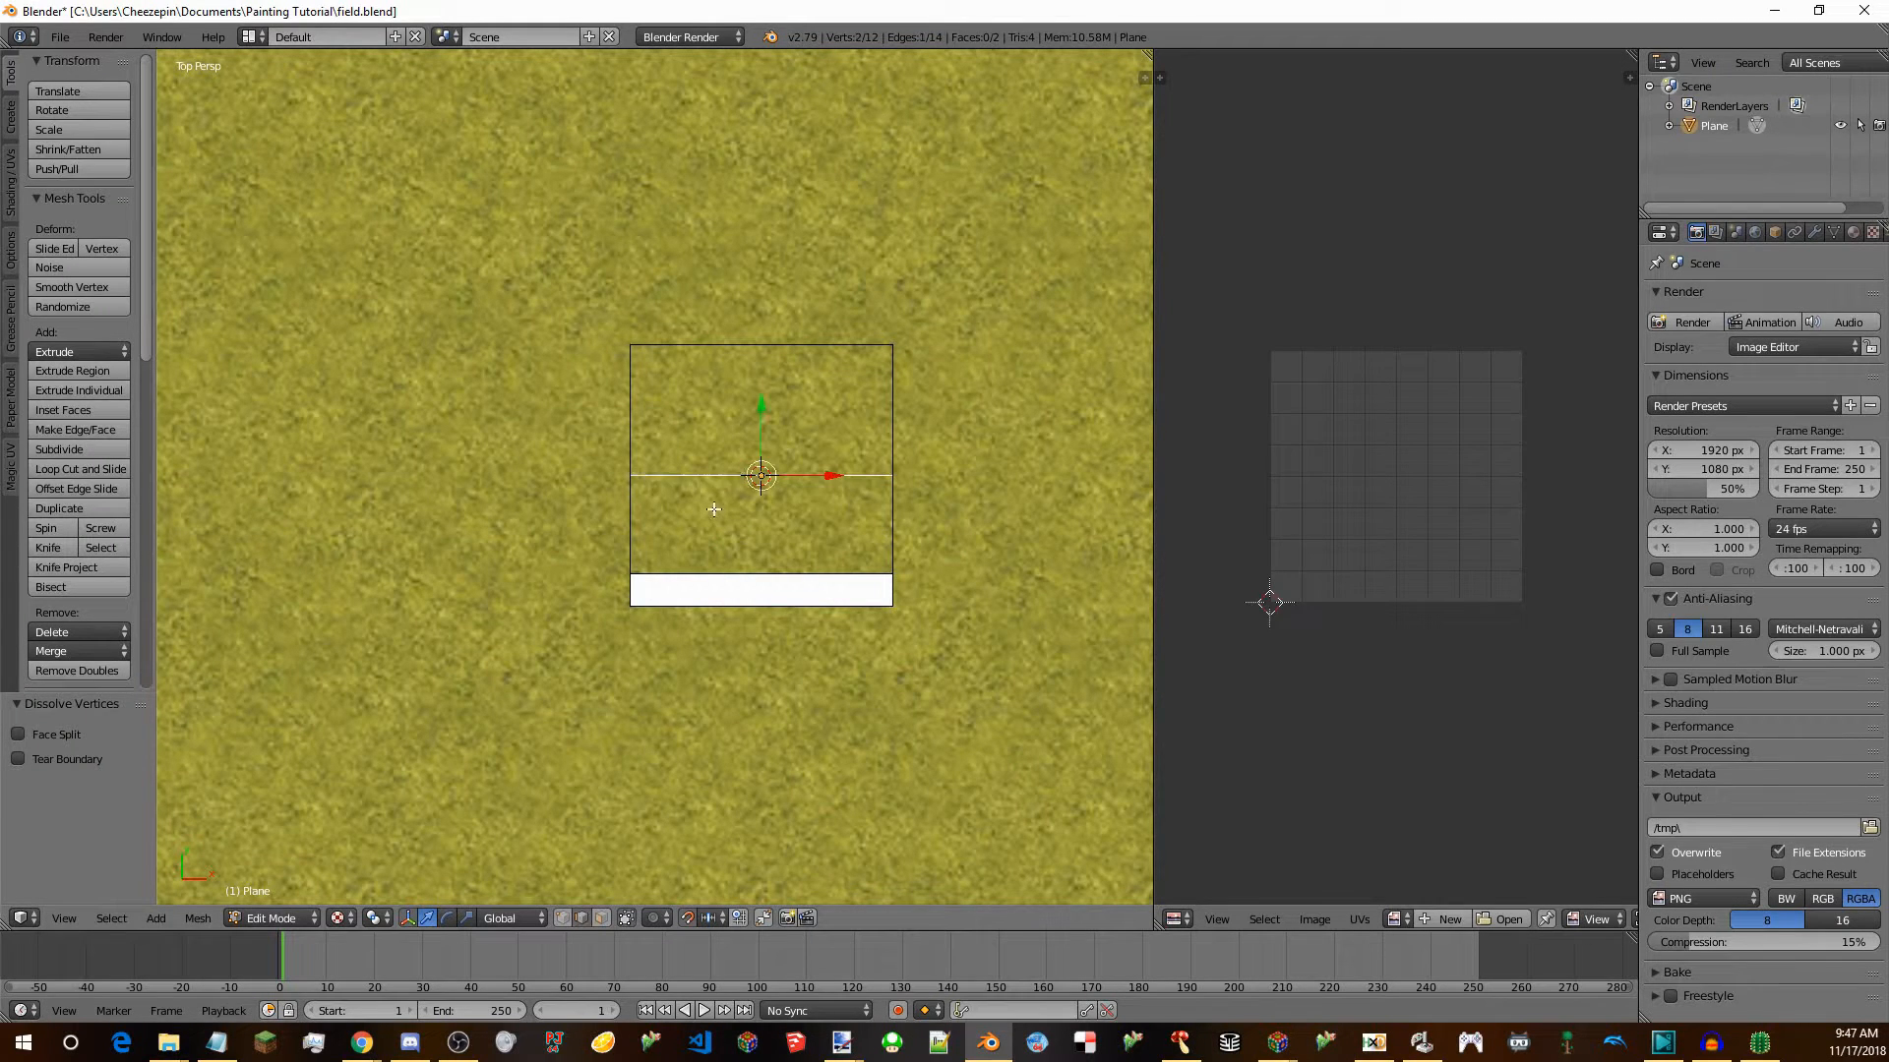
key("x")
left_click(696, 423)
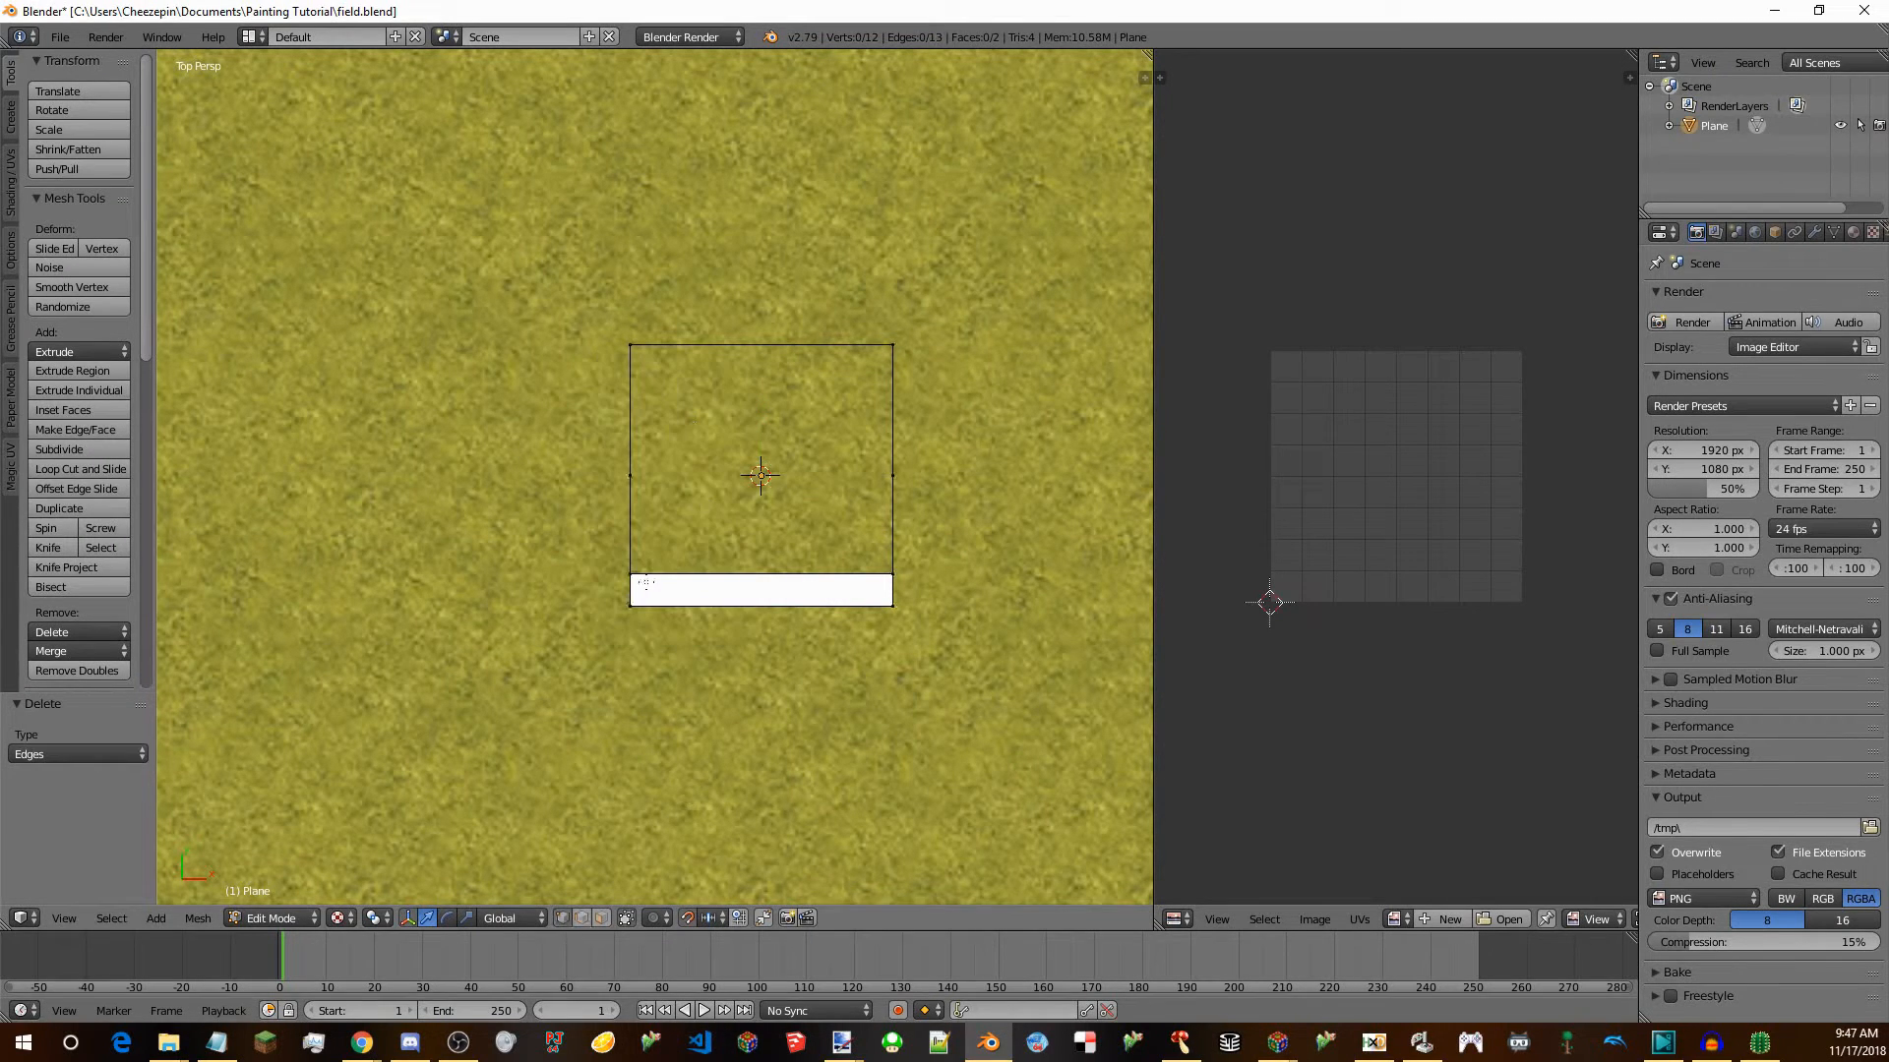
Dissolve the leftover midpoint vertices on the plane's left and right side edges.
key("x")
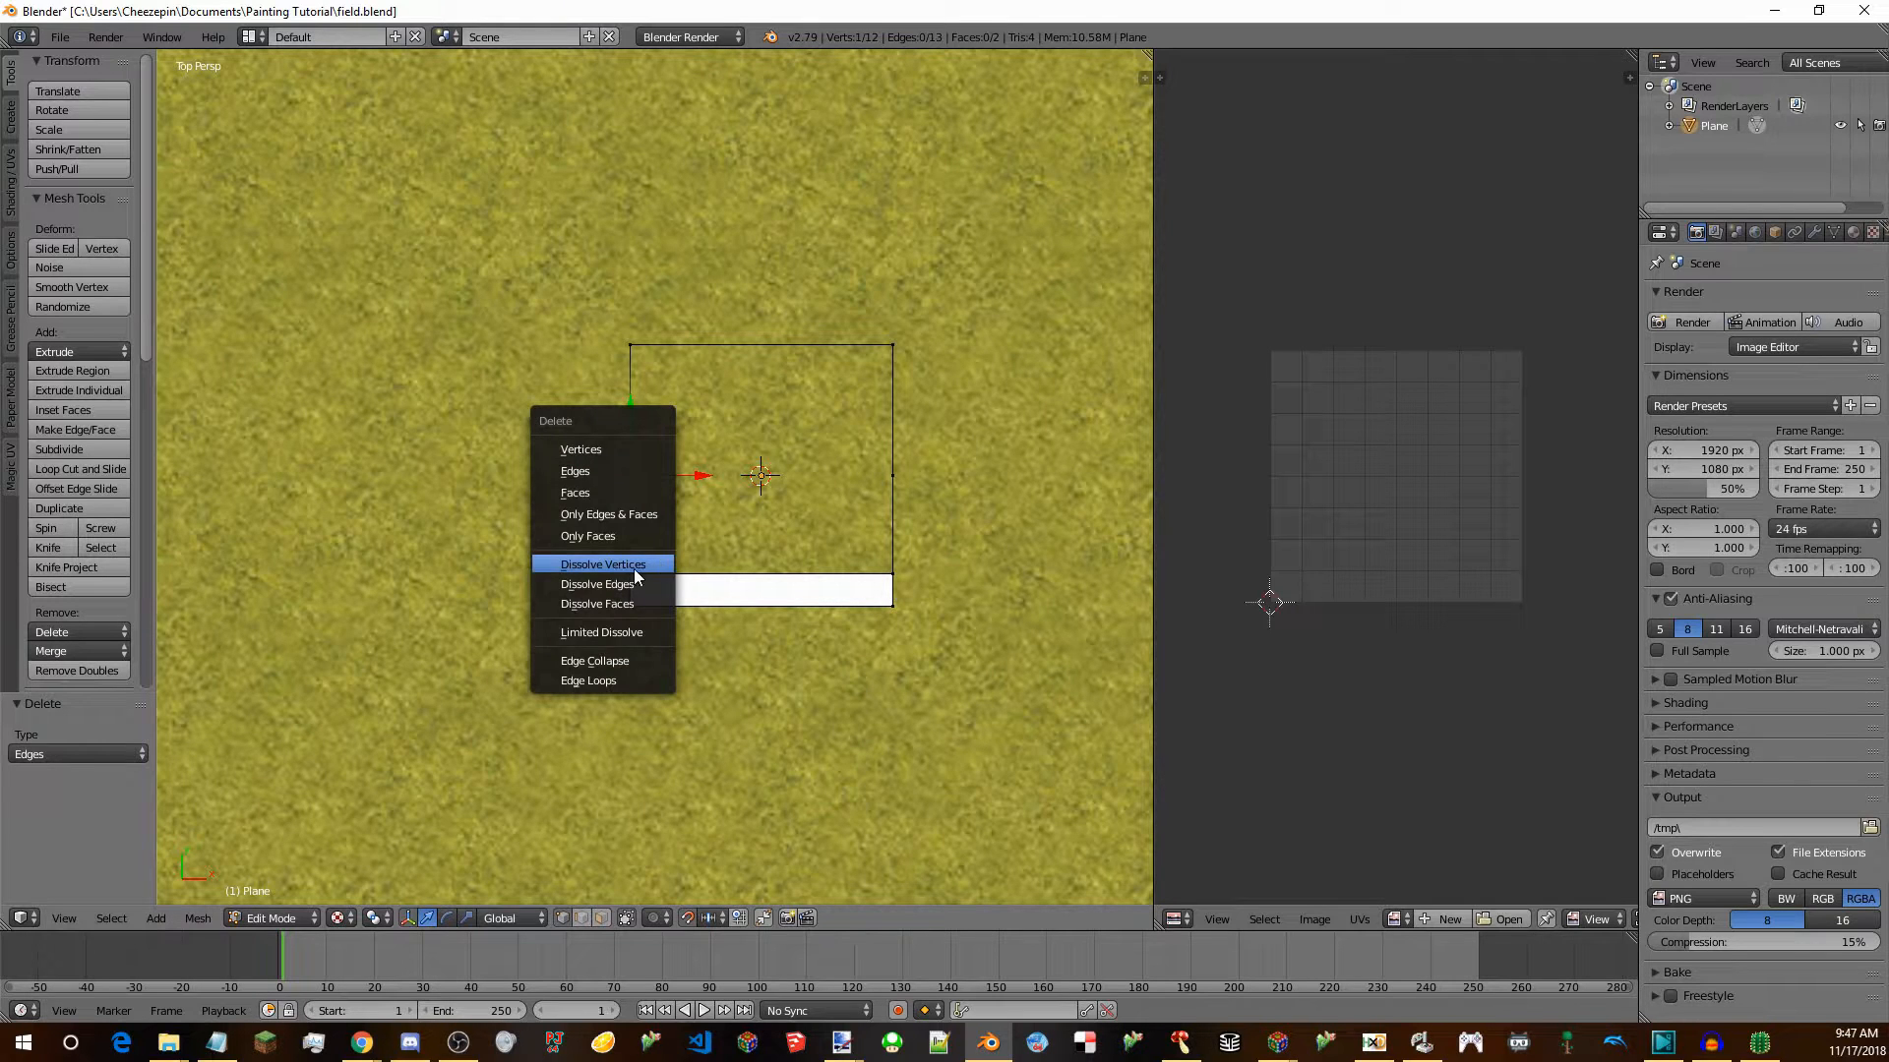
left_click(635, 569)
right_click(893, 477)
key("shift+r")
Fill the open area above the thin bottom strip with a face from its four corner vertices and save the file.
right_click(902, 571)
right_click(896, 362, "ctrl")
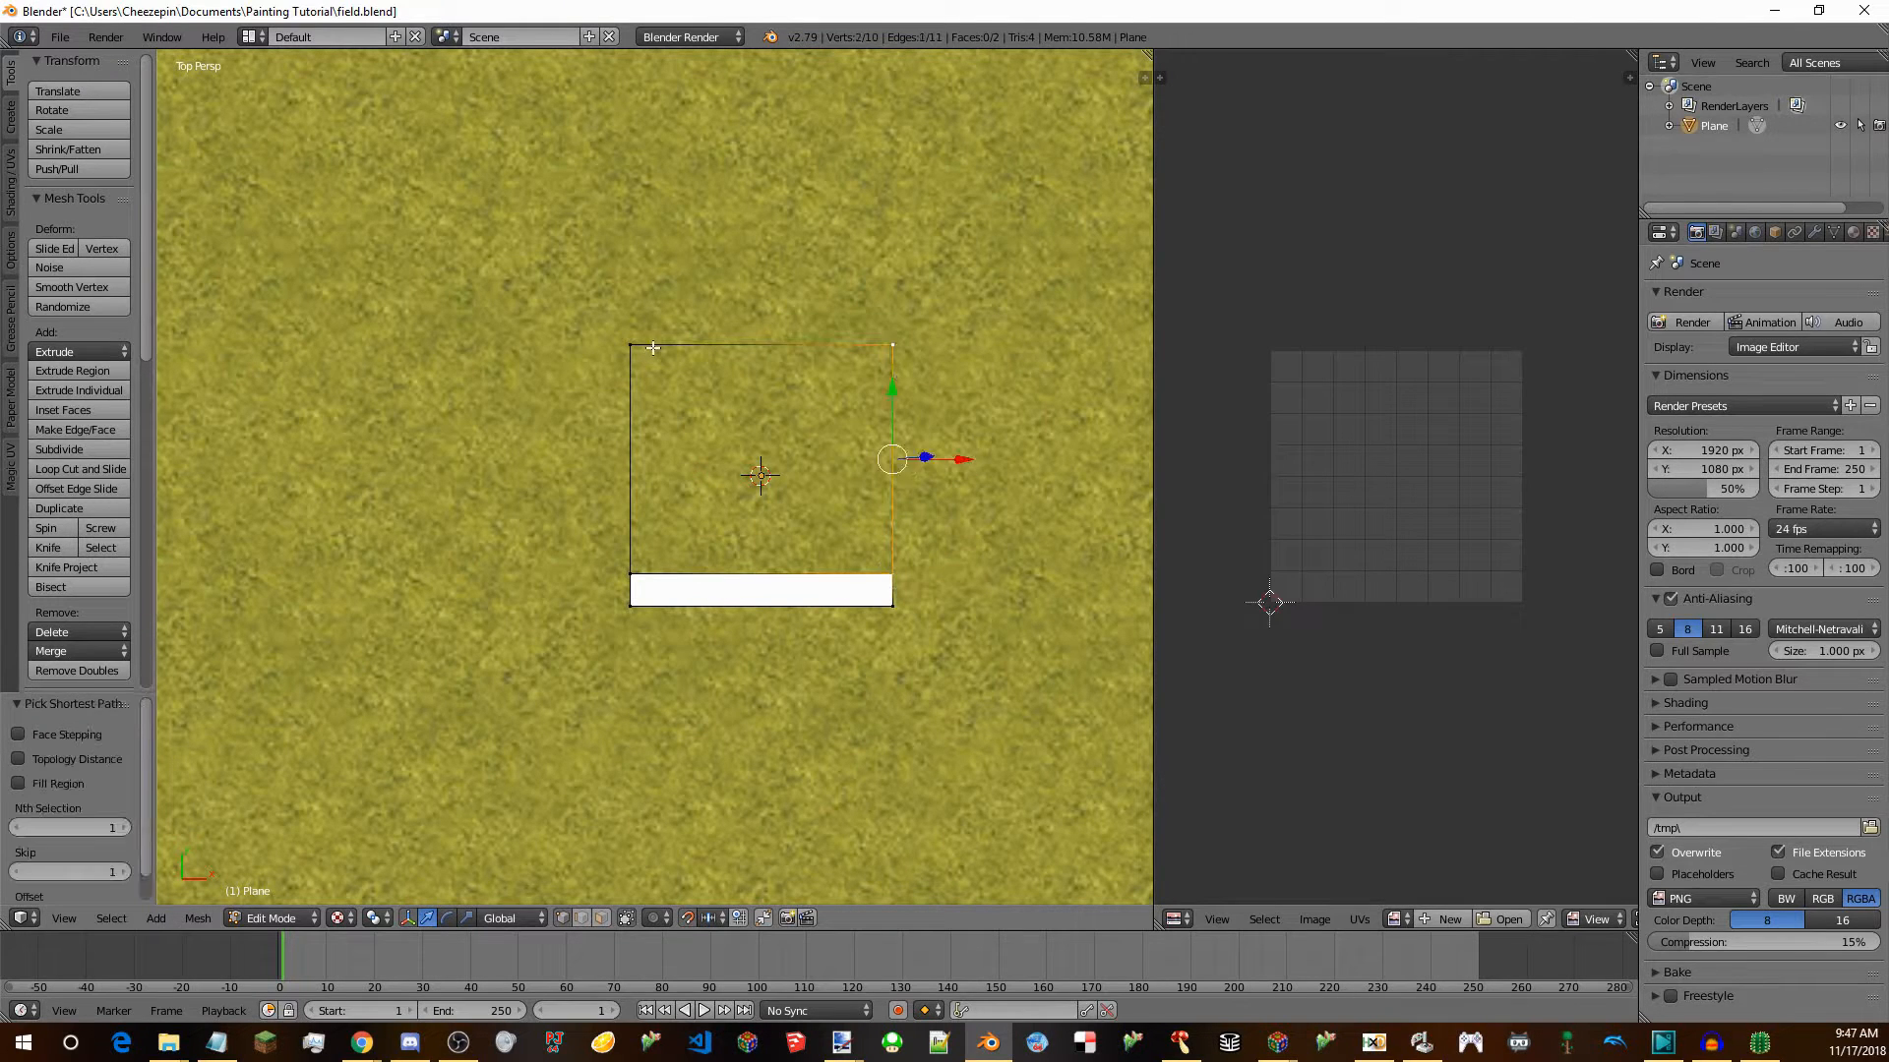
right_click(653, 348, "ctrl")
right_click(632, 568, "ctrl")
key("f")
middle_click_drag(632, 569, 807, 442)
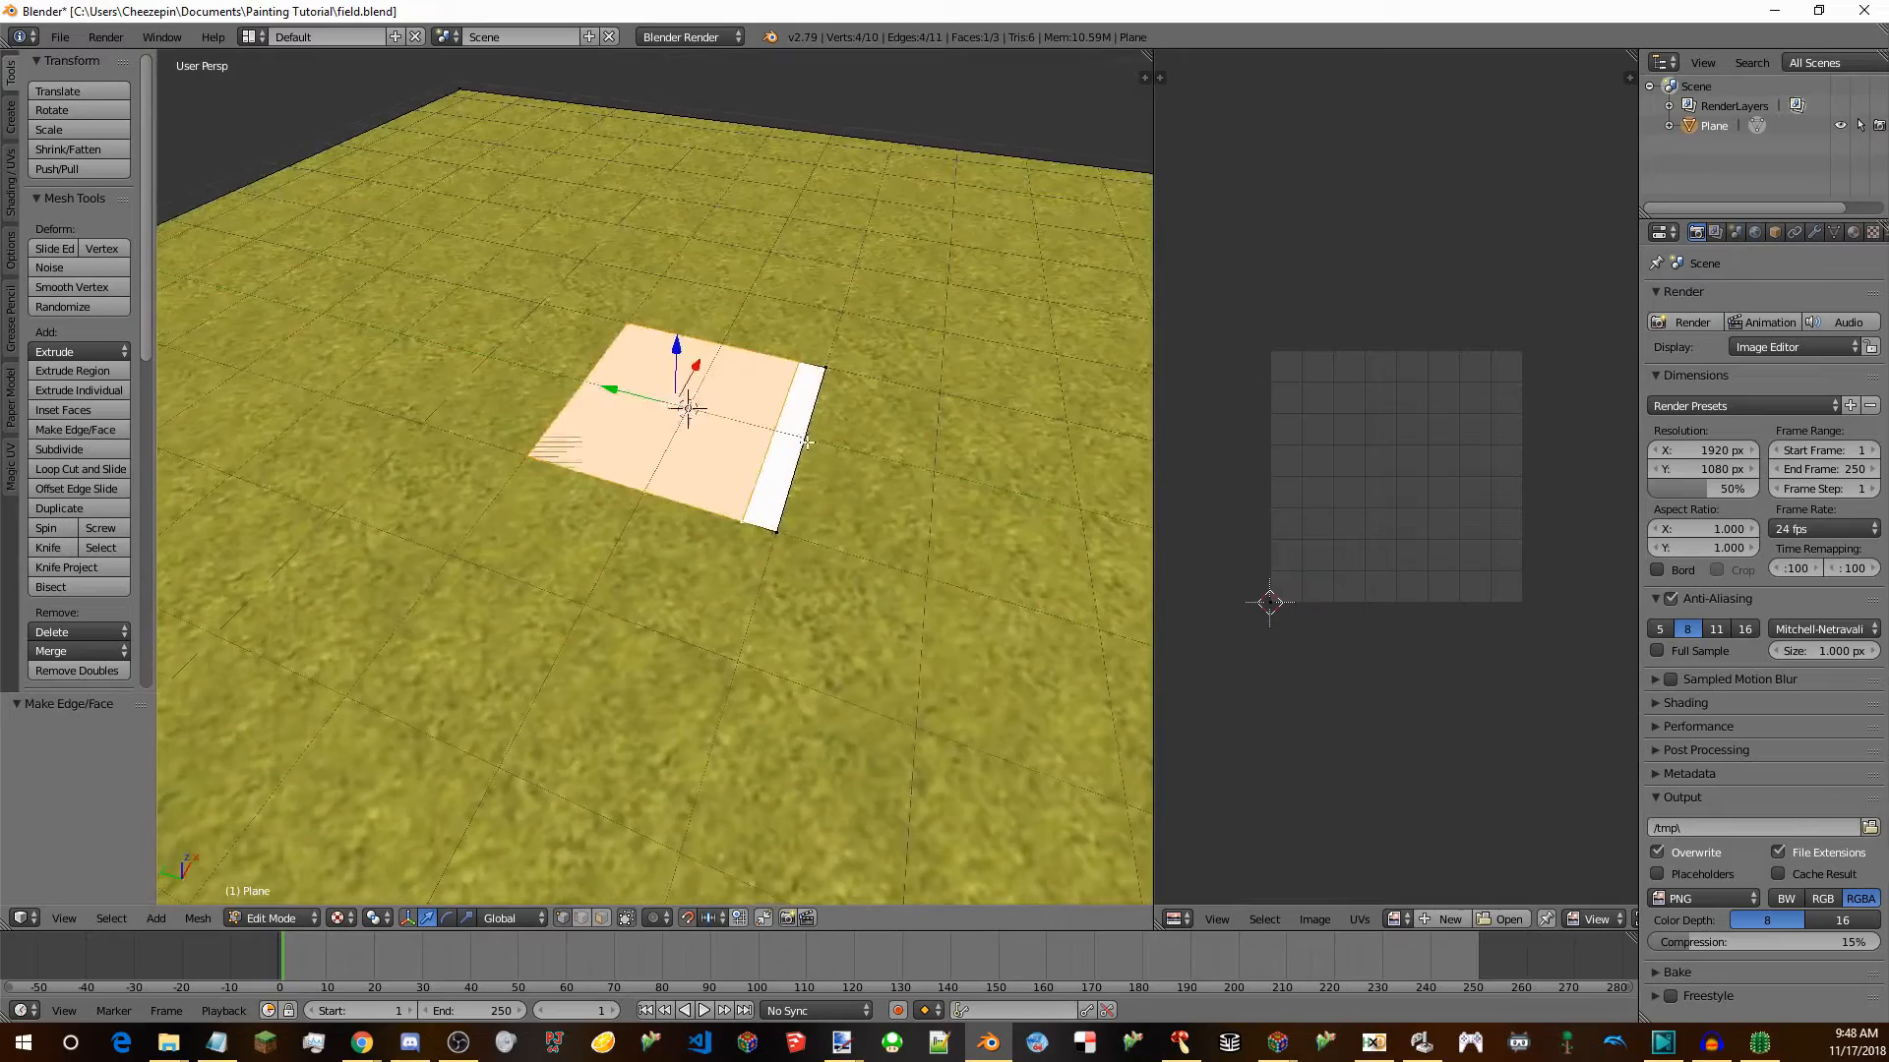
key("ctrl+s")
left_click(810, 443)
Select the large face and the thin strip, raise them 0.003 along Z above the grass, and save the file.
left_click(604, 922)
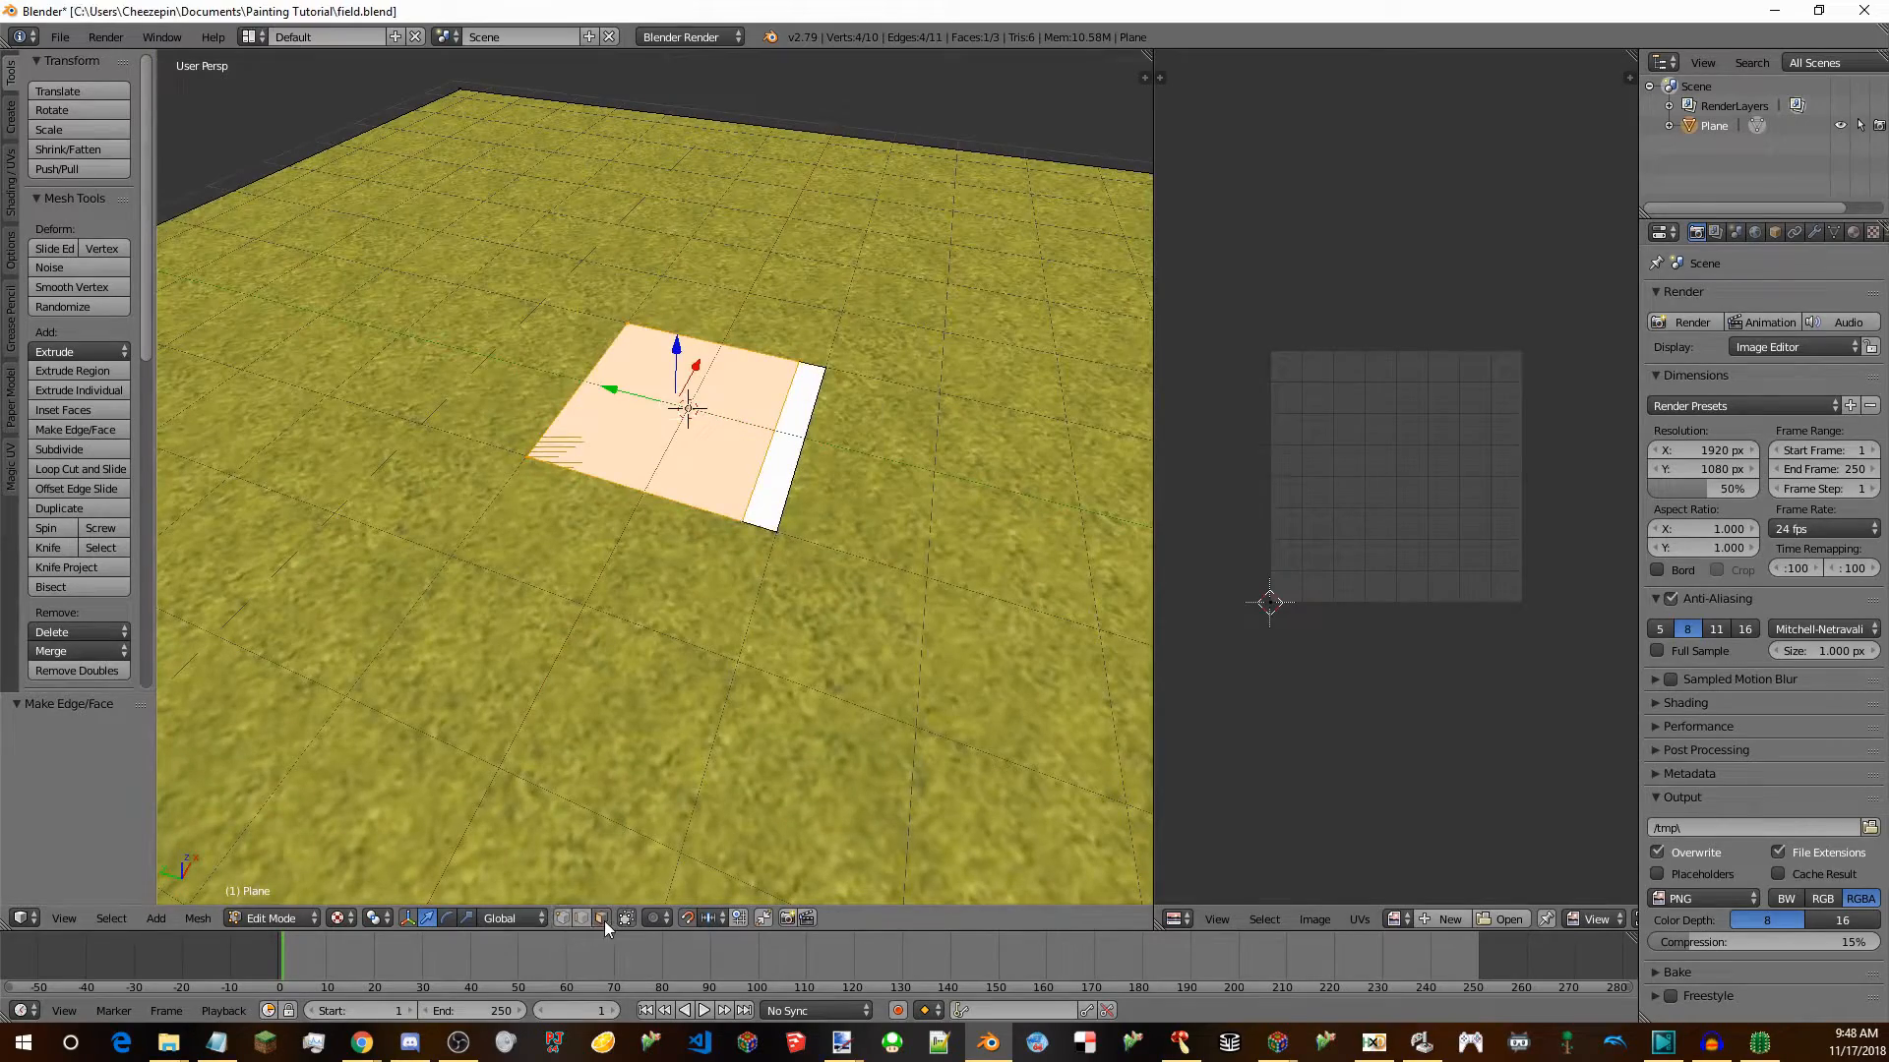
right_click(769, 480)
middle_click_drag(847, 484, 712, 525)
right_click(724, 423, "ctrl")
scroll(722, 483, "up", 4)
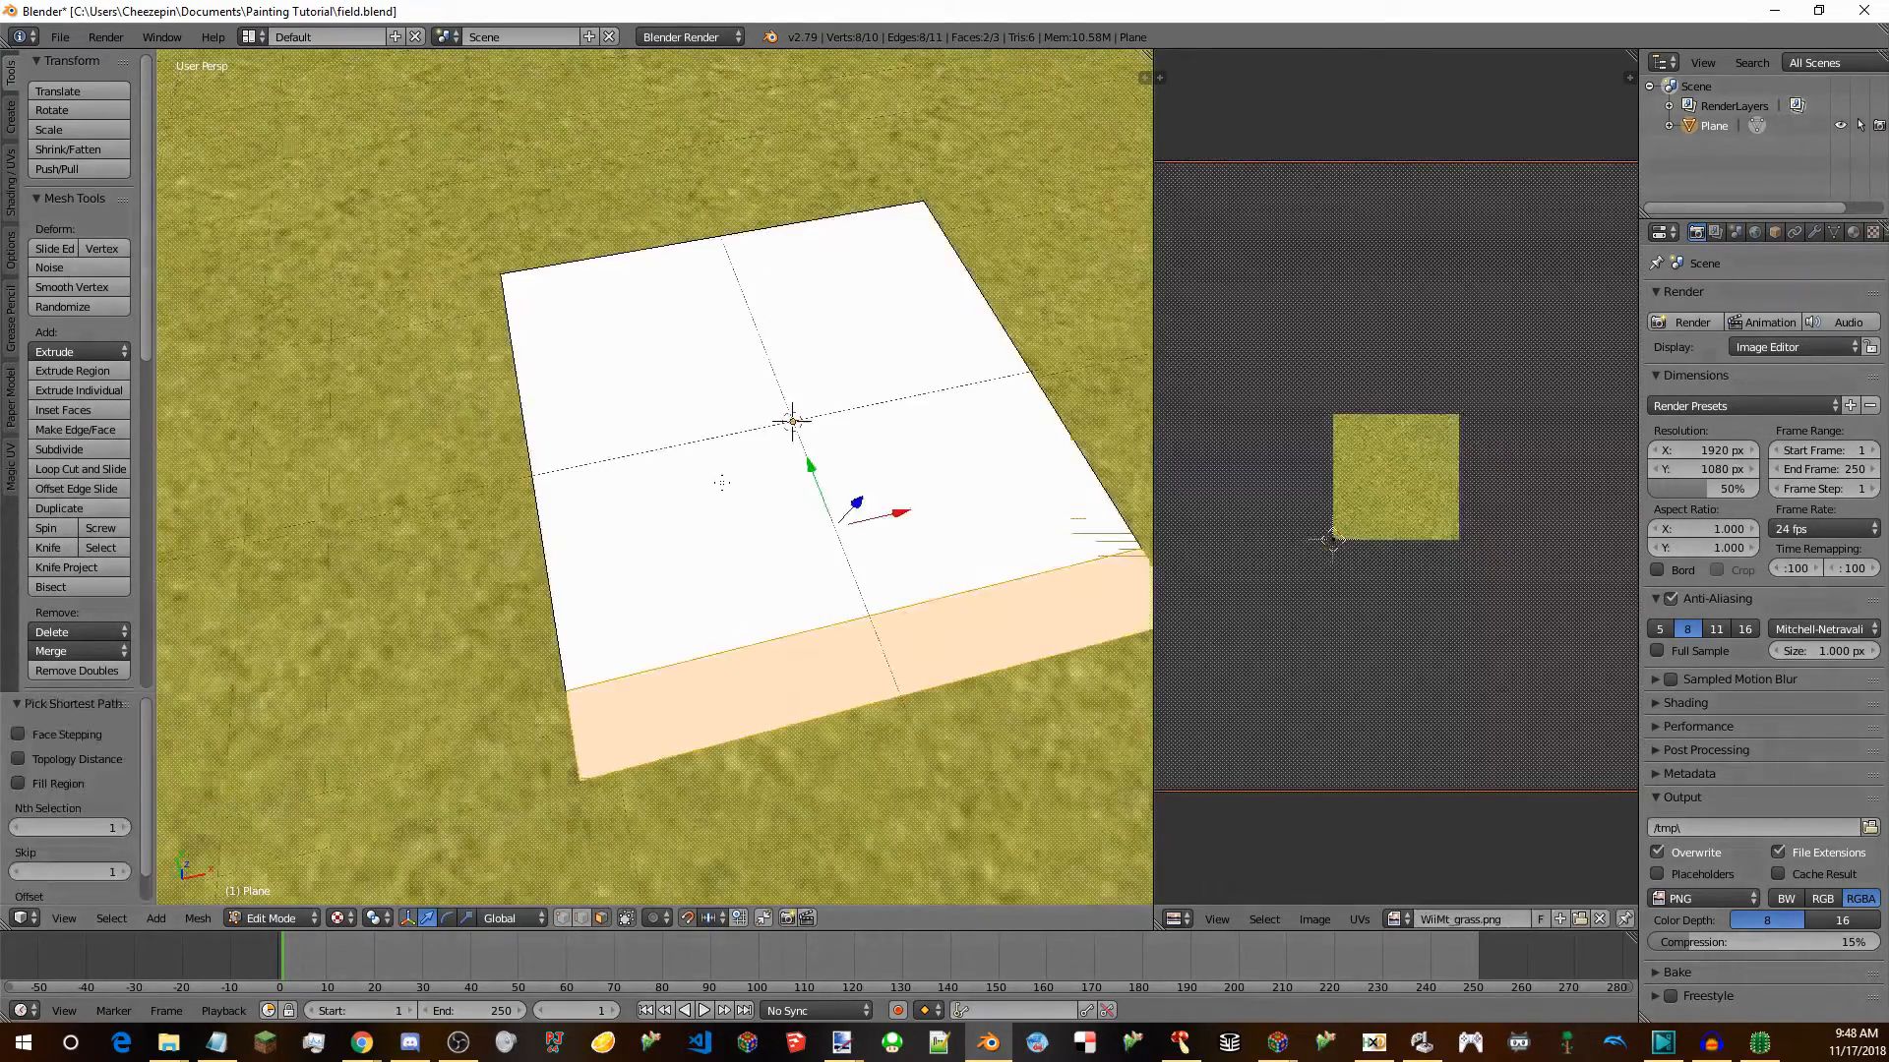
right_click(689, 441)
right_click(754, 663, "ctrl")
middle_click_drag(754, 663, 805, 504)
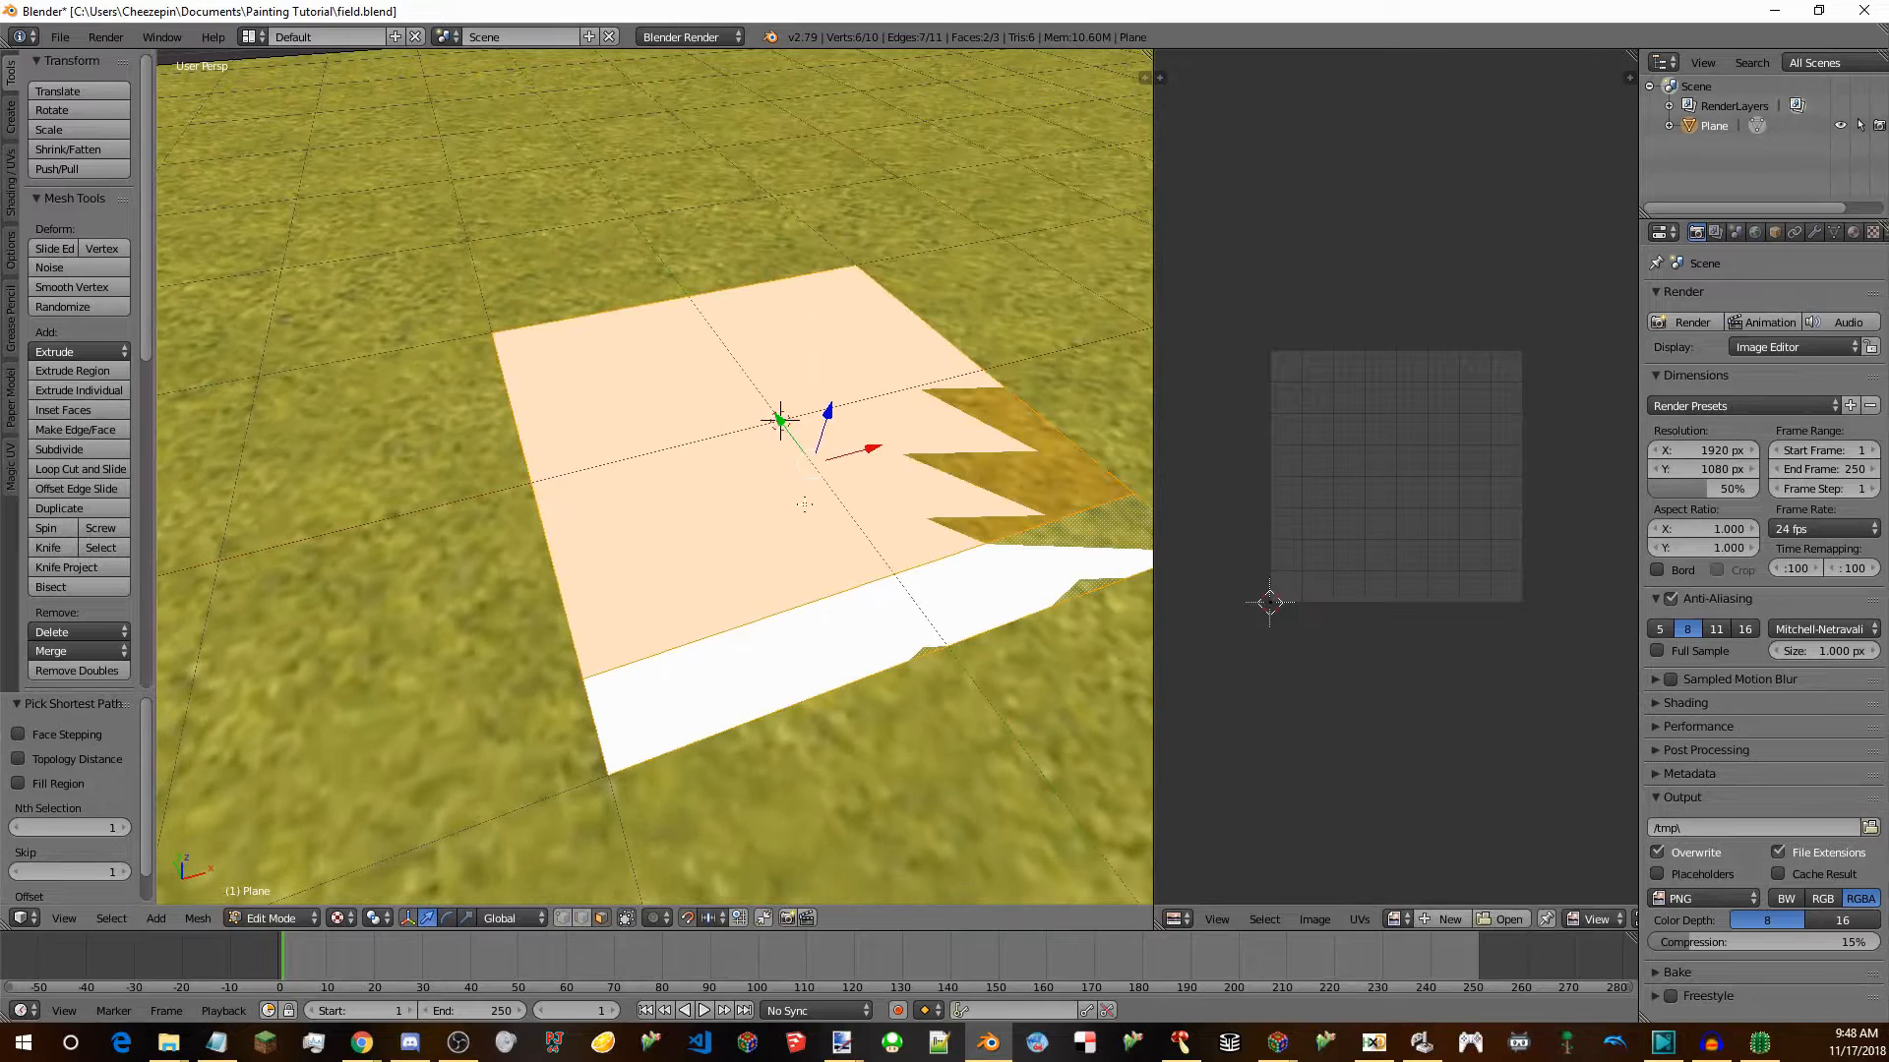
key("g")
key("z")
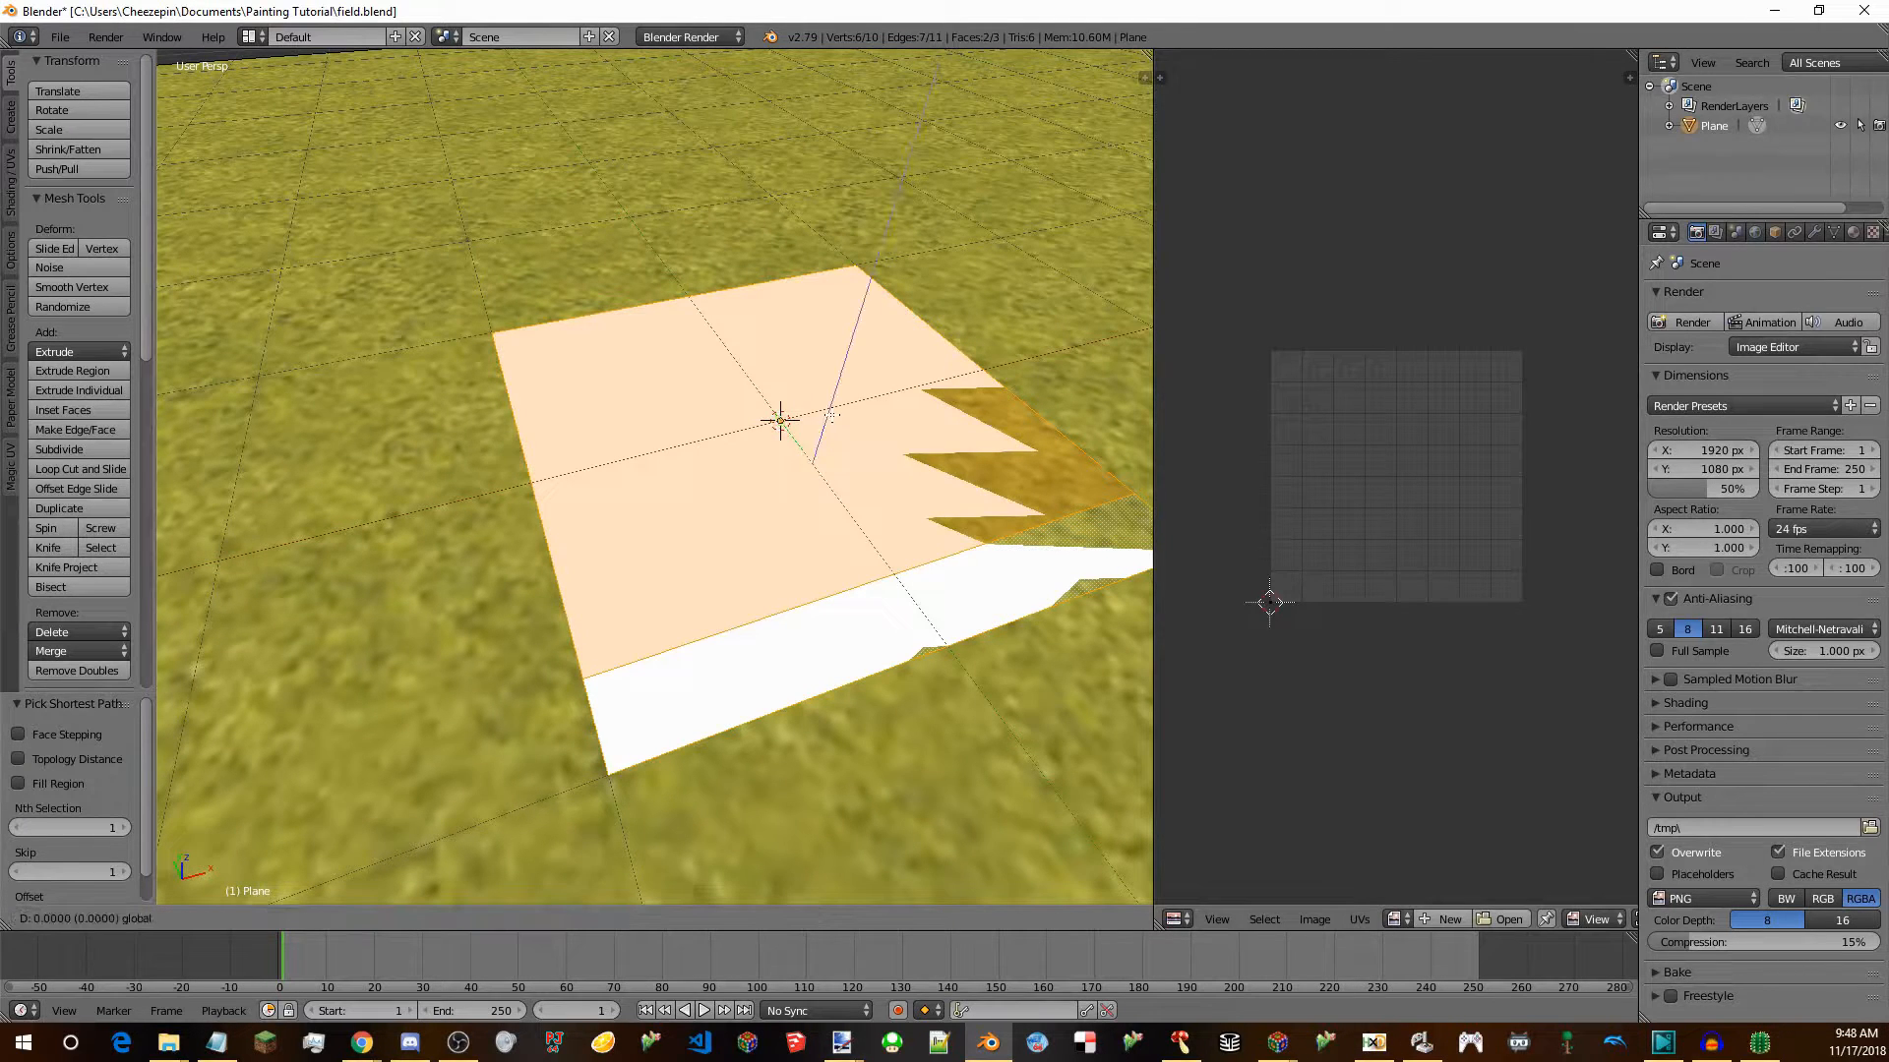
left_click_drag(834, 414, 834, 415)
middle_click_drag(834, 414, 797, 439)
key("ctrl+s")
left_click(796, 439)
Narrow the two selected faces by scaling them to 0.5 along the X axis twice.
middle_click_drag(1063, 751, 854, 710)
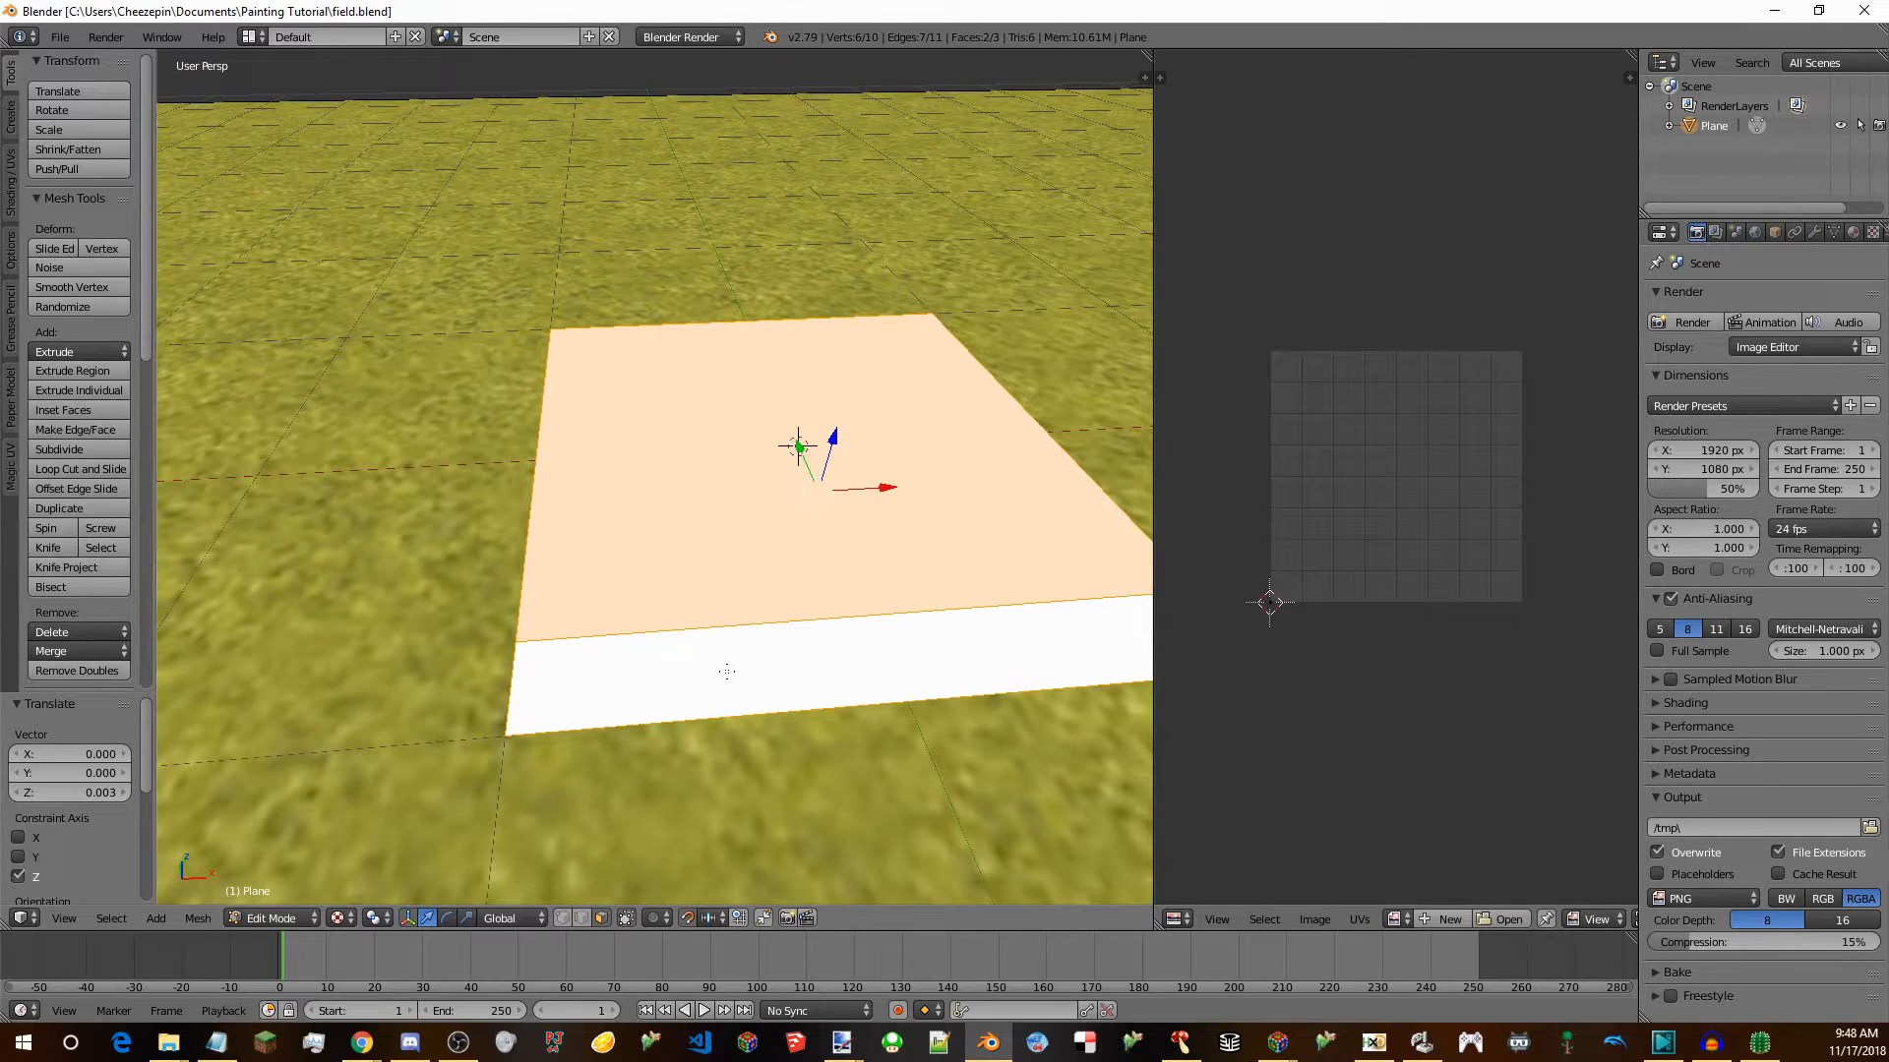
middle_click_drag(727, 672, 717, 721)
scroll(806, 773, "down", 5)
middle_click_drag(834, 784, 962, 705)
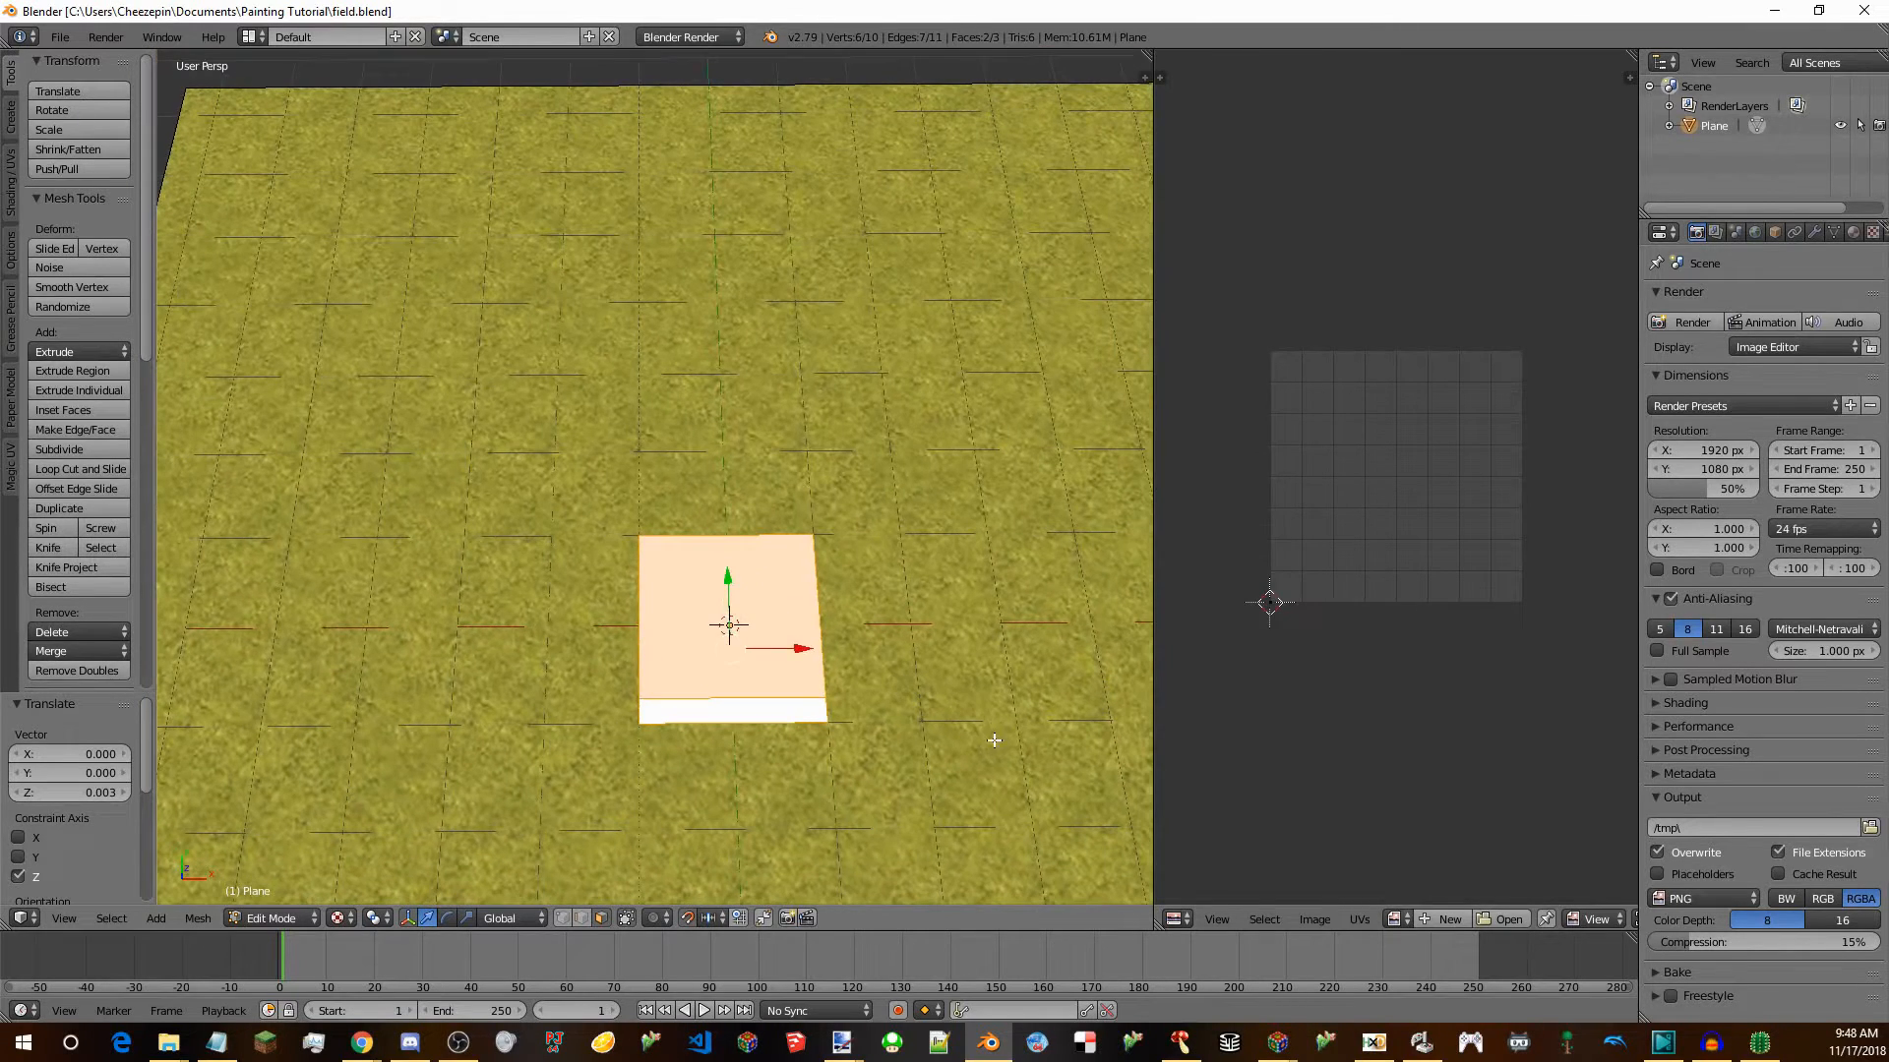
key("s")
key("x")
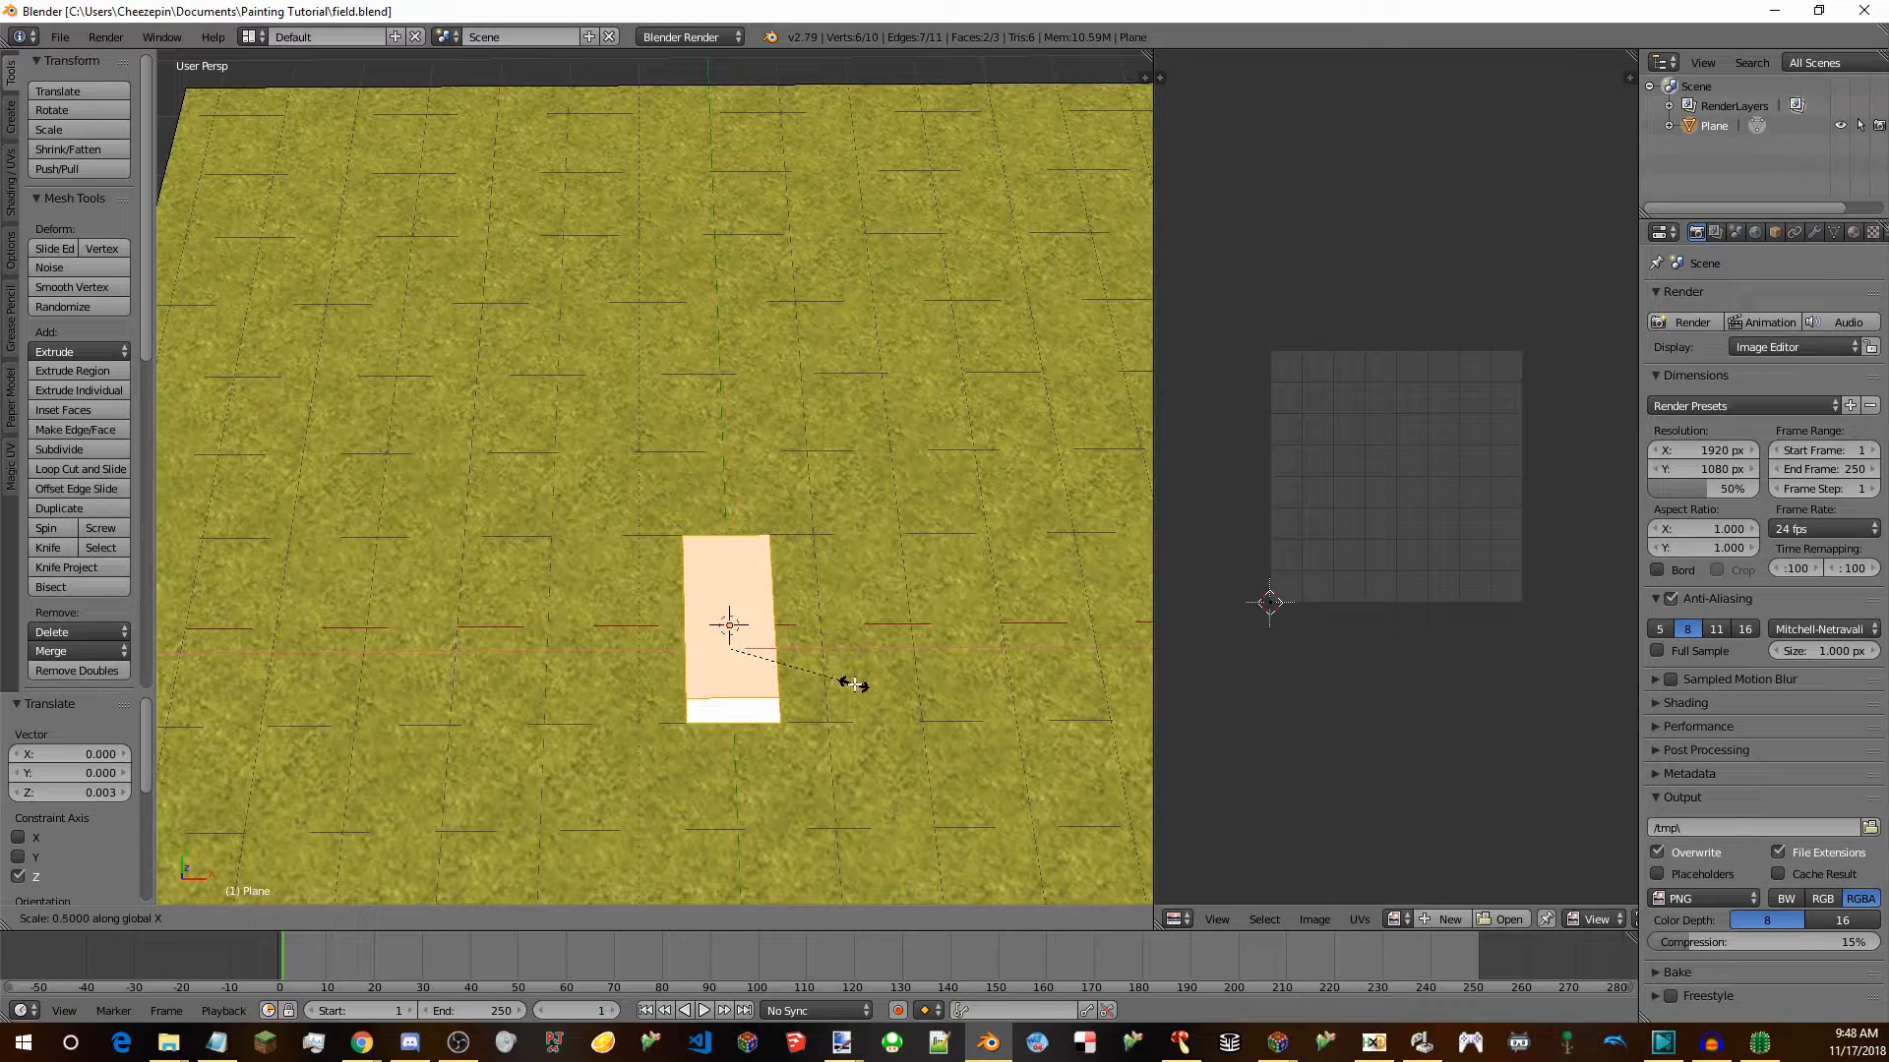
left_click(856, 687)
key("s")
key("x")
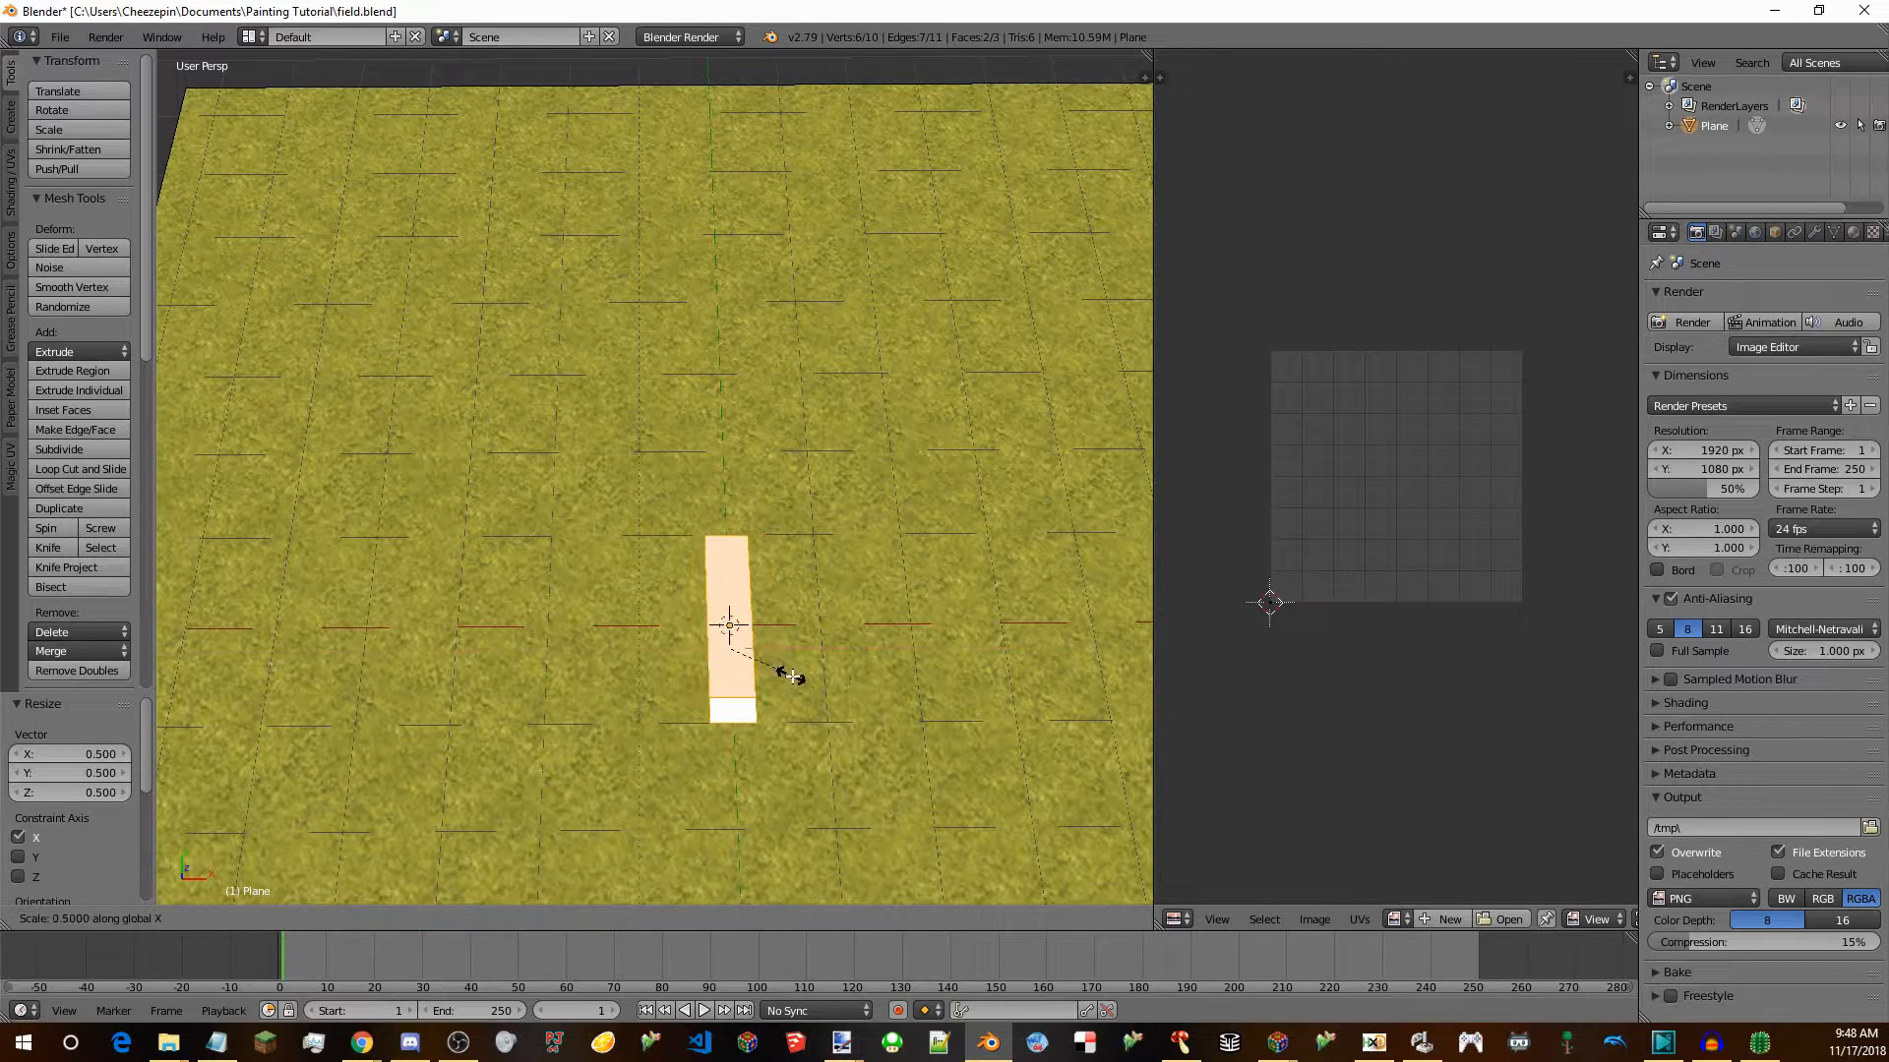
left_click(795, 676)
Duplicate the narrow panel 1 unit along the positive X axis.
middle_click_drag(795, 677, 739, 650, "shift")
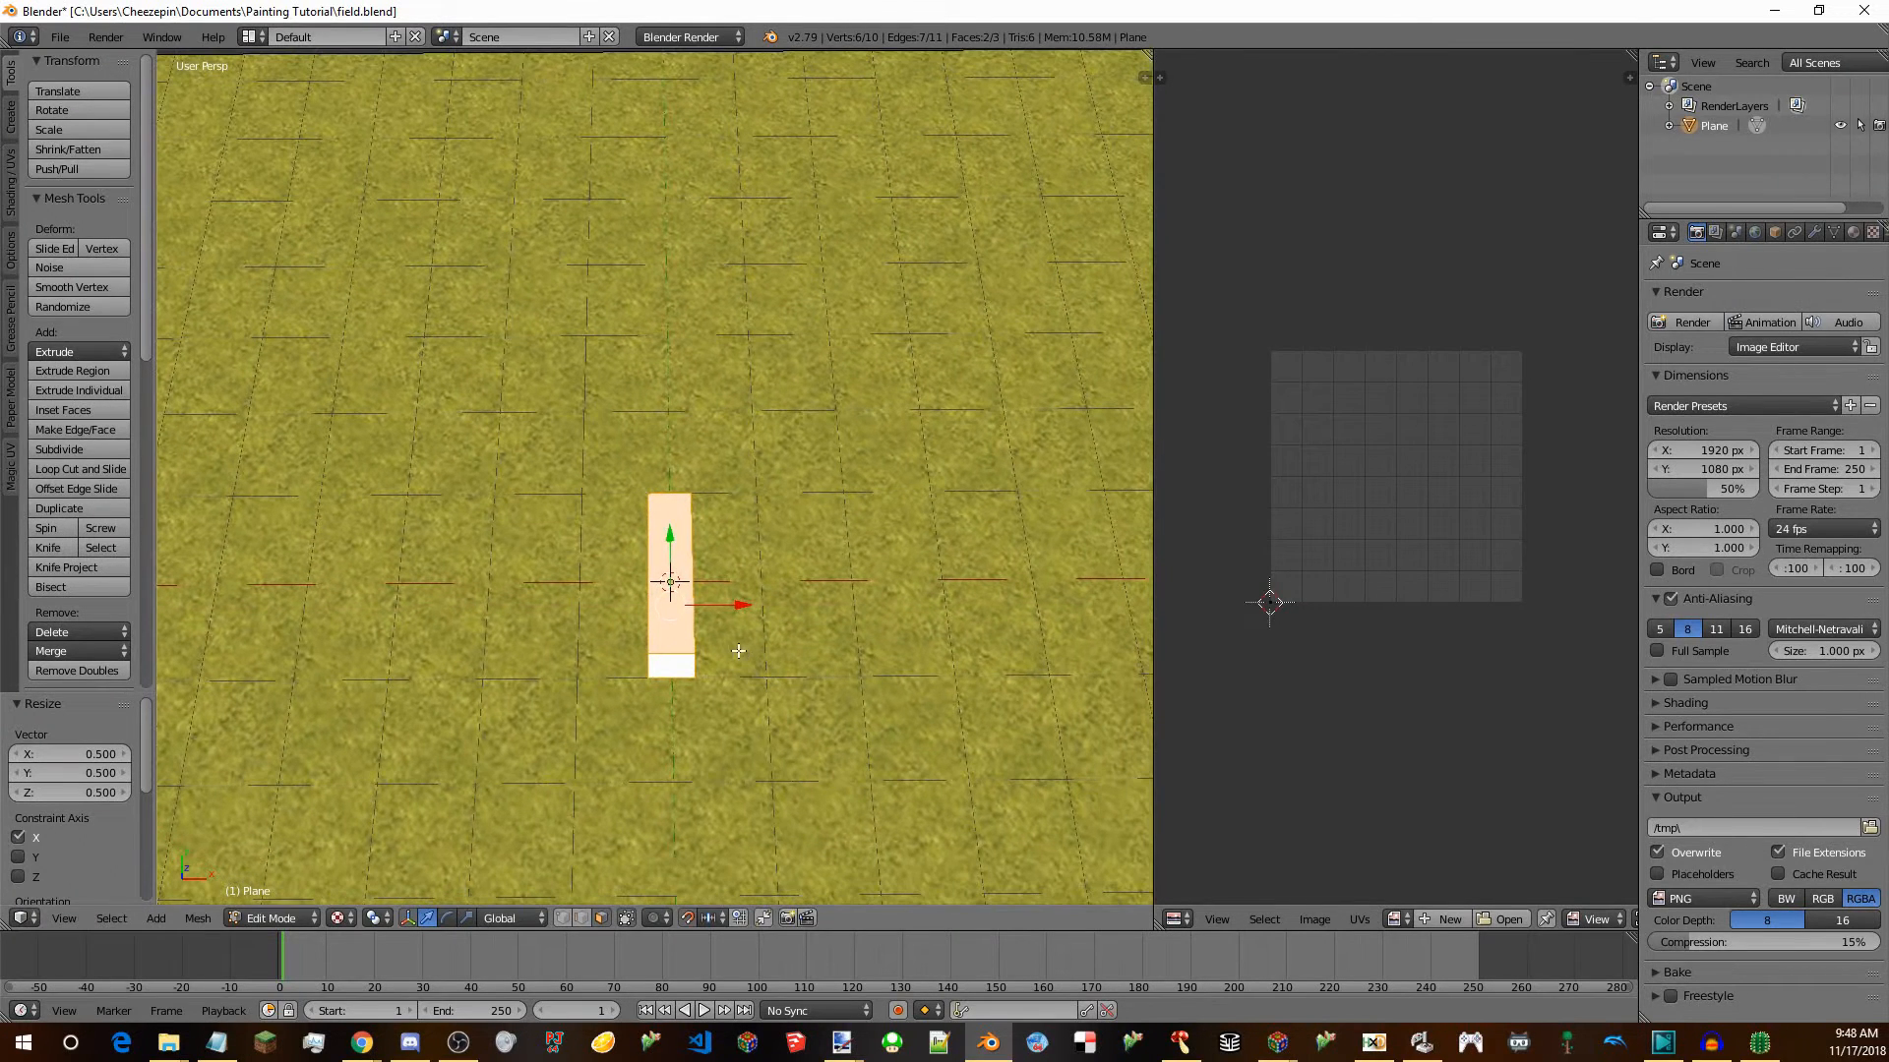
key("shift+d")
key("x")
left_click(836, 713)
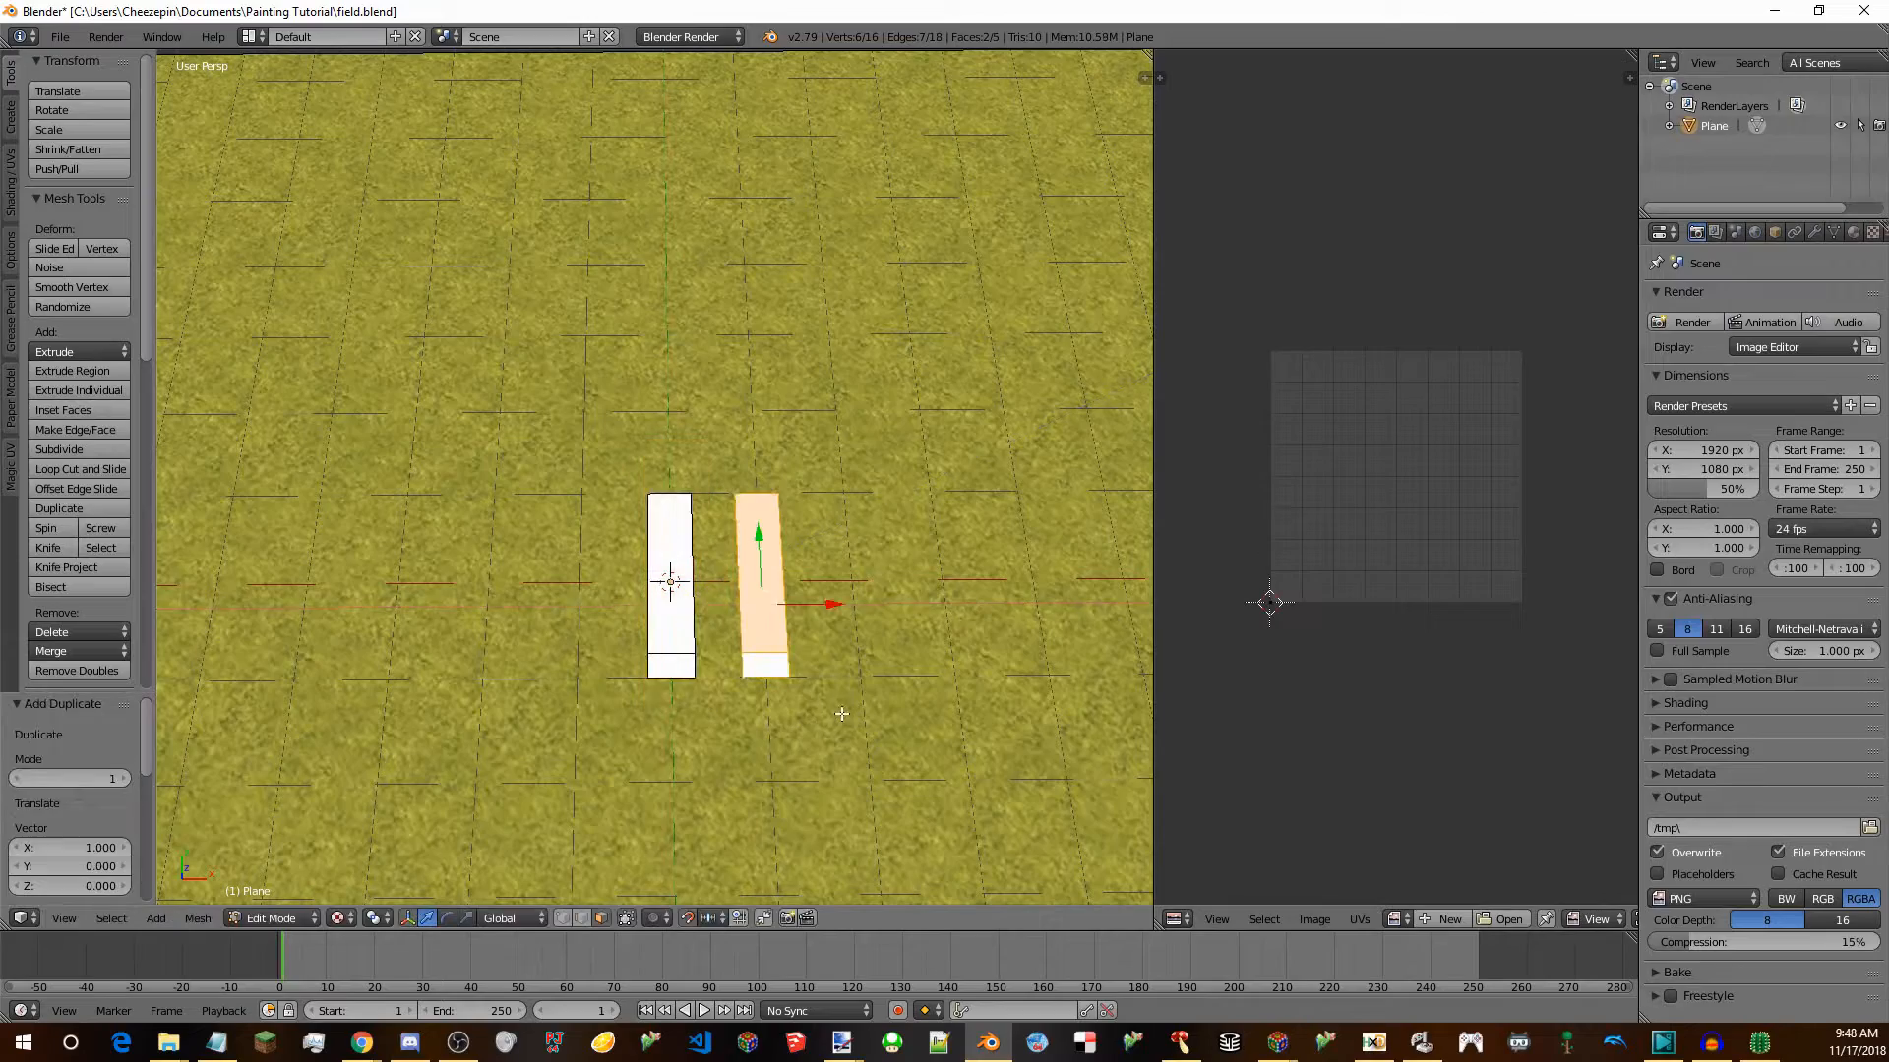
Set snapping to vertices and move the duplicated panel -0.5 along X, flush against the original panel.
left_click(718, 917)
left_click(739, 875)
right_click_drag(813, 611, 778, 633)
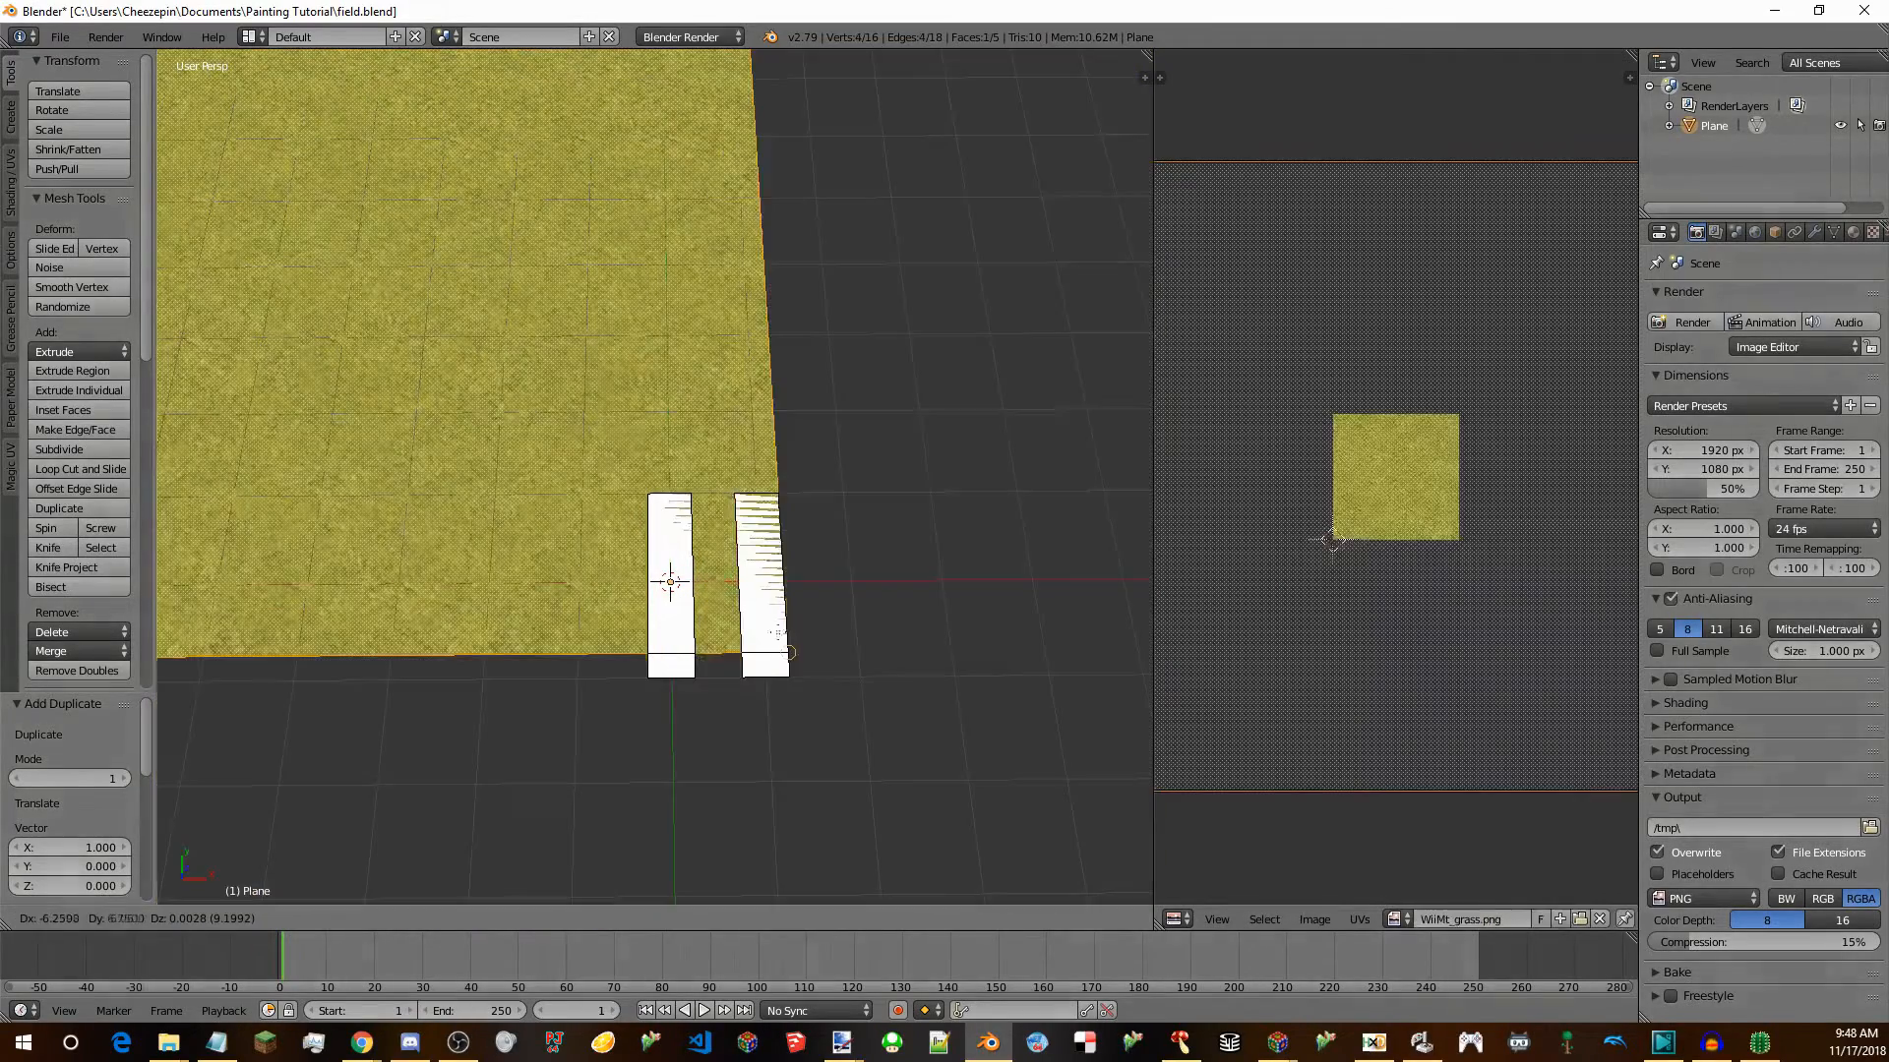
right_click(765, 647)
right_click(755, 622)
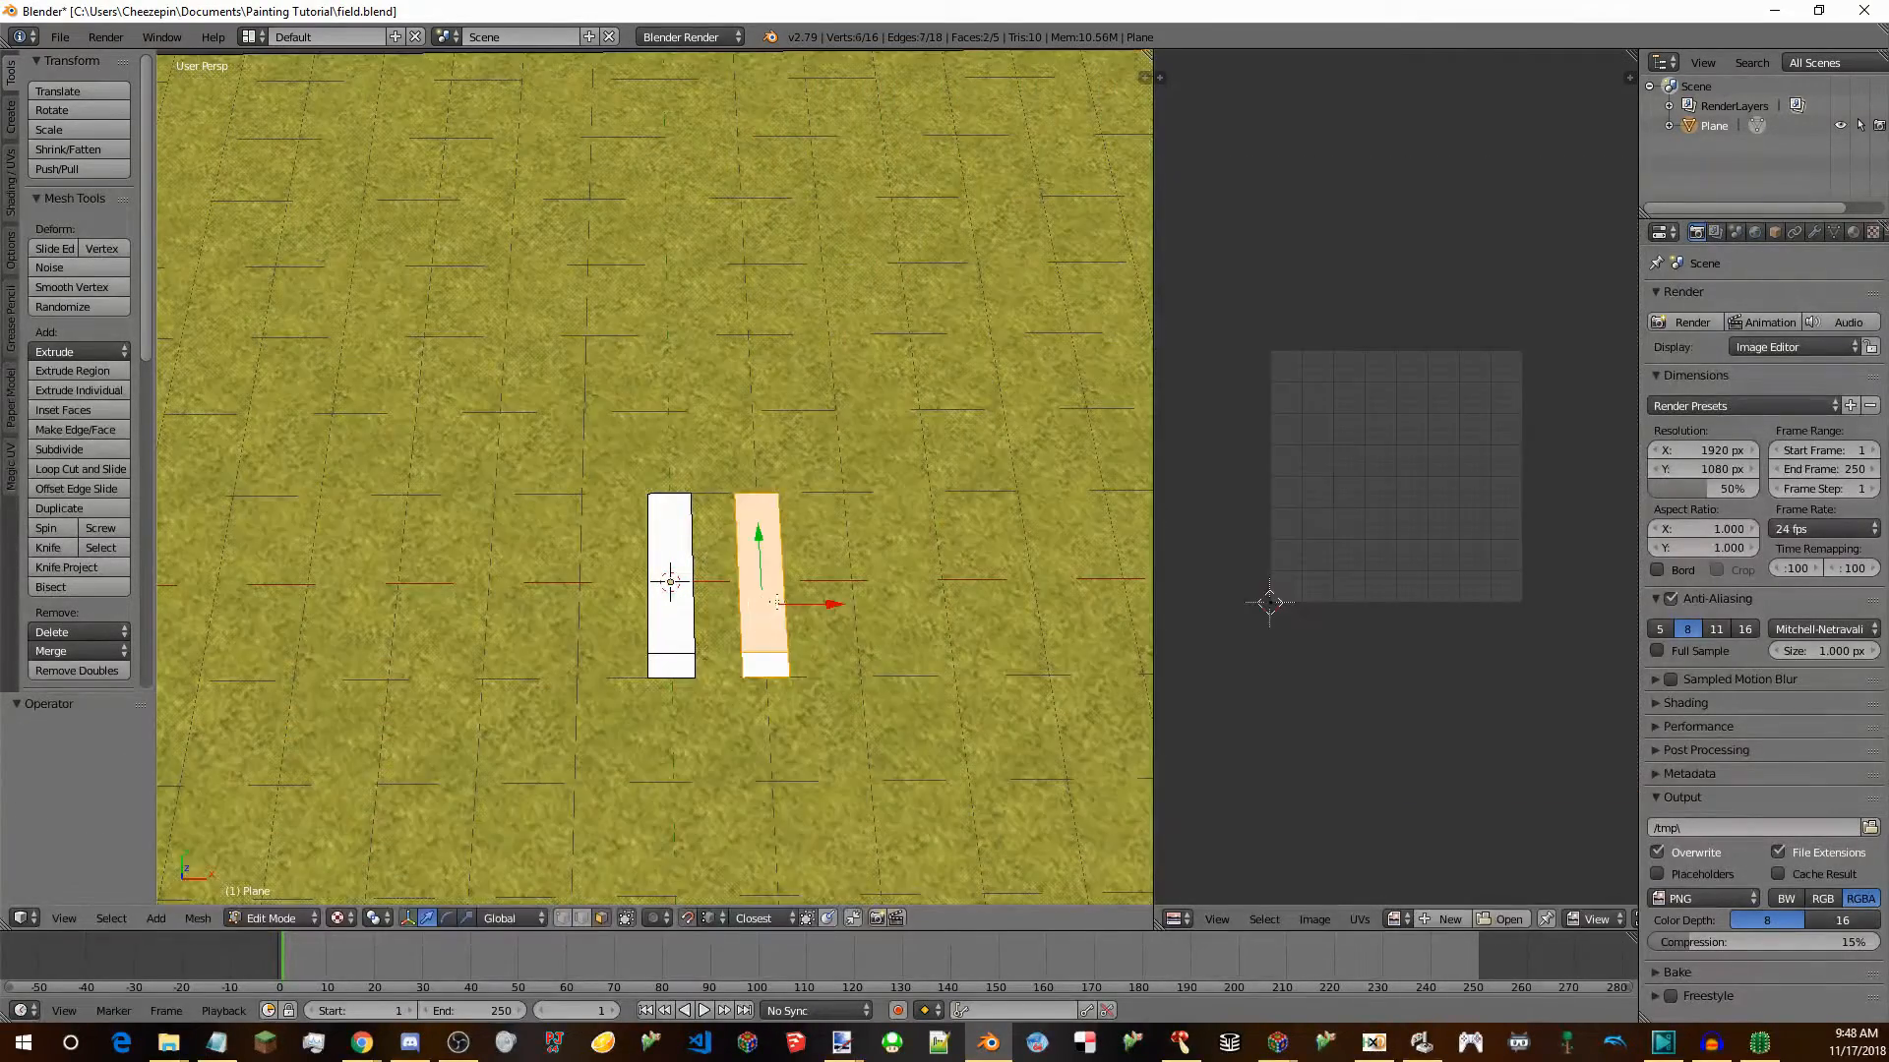
key("g")
key("x")
left_click(733, 662)
Duplicate the panel along X to the original's other side and snap it flush against the original's left edge.
key("shift+d")
key("x")
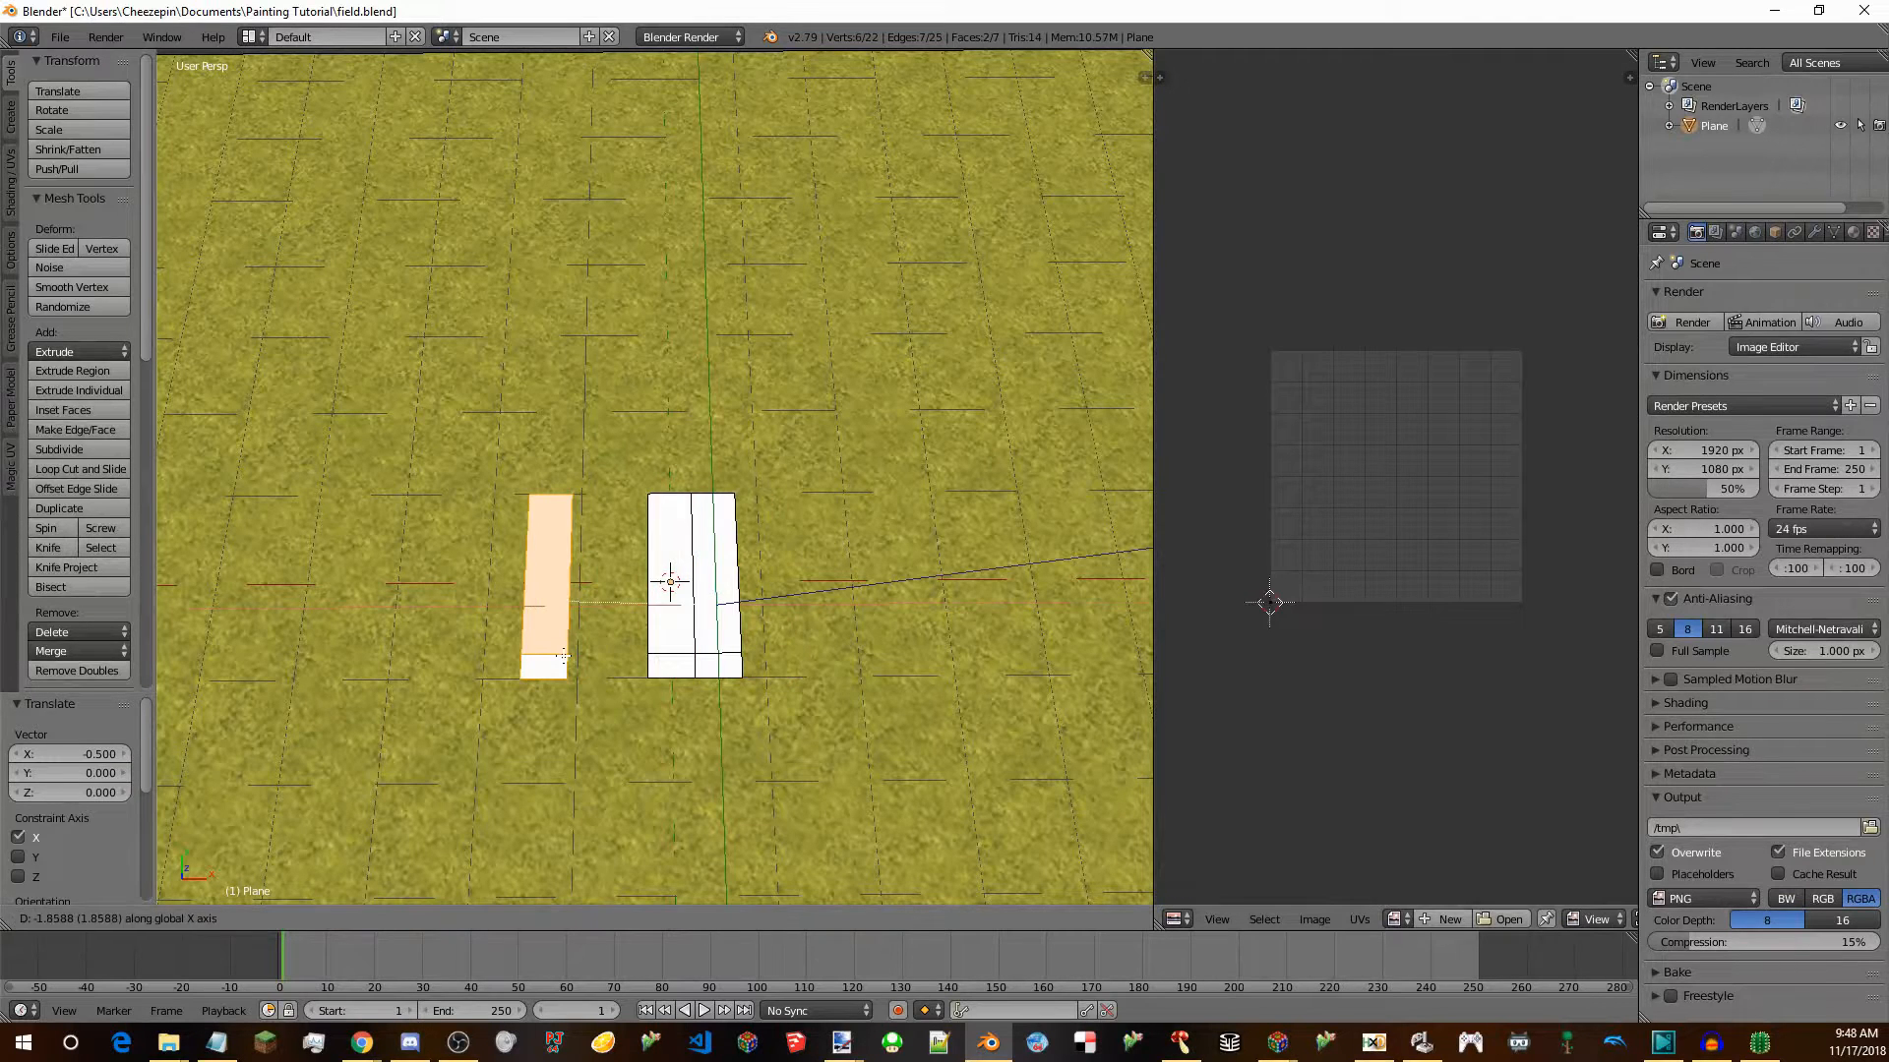
left_click(568, 614)
key("g")
key("x")
left_click(657, 679)
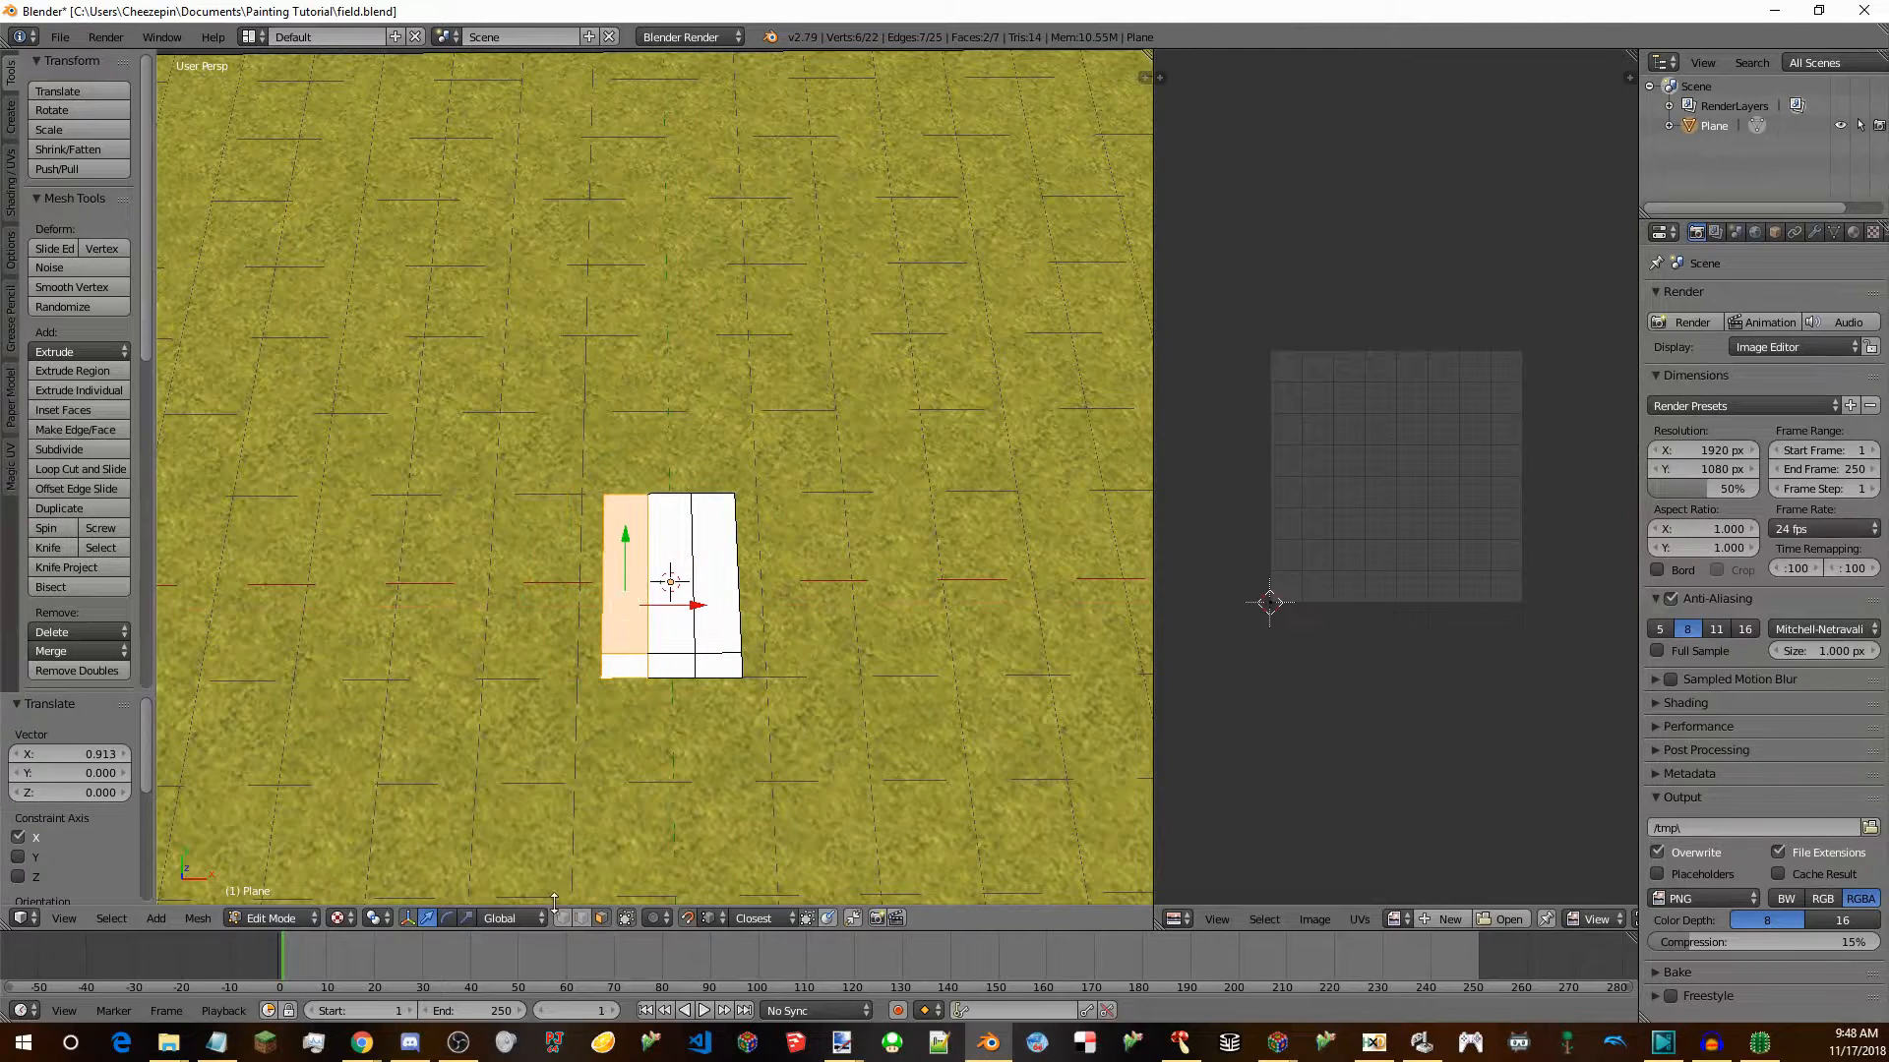
Merge the duplicate vertices of the three joined panels with Remove Doubles and save the file.
key("alt+z")
key("a")
left_click(76, 670)
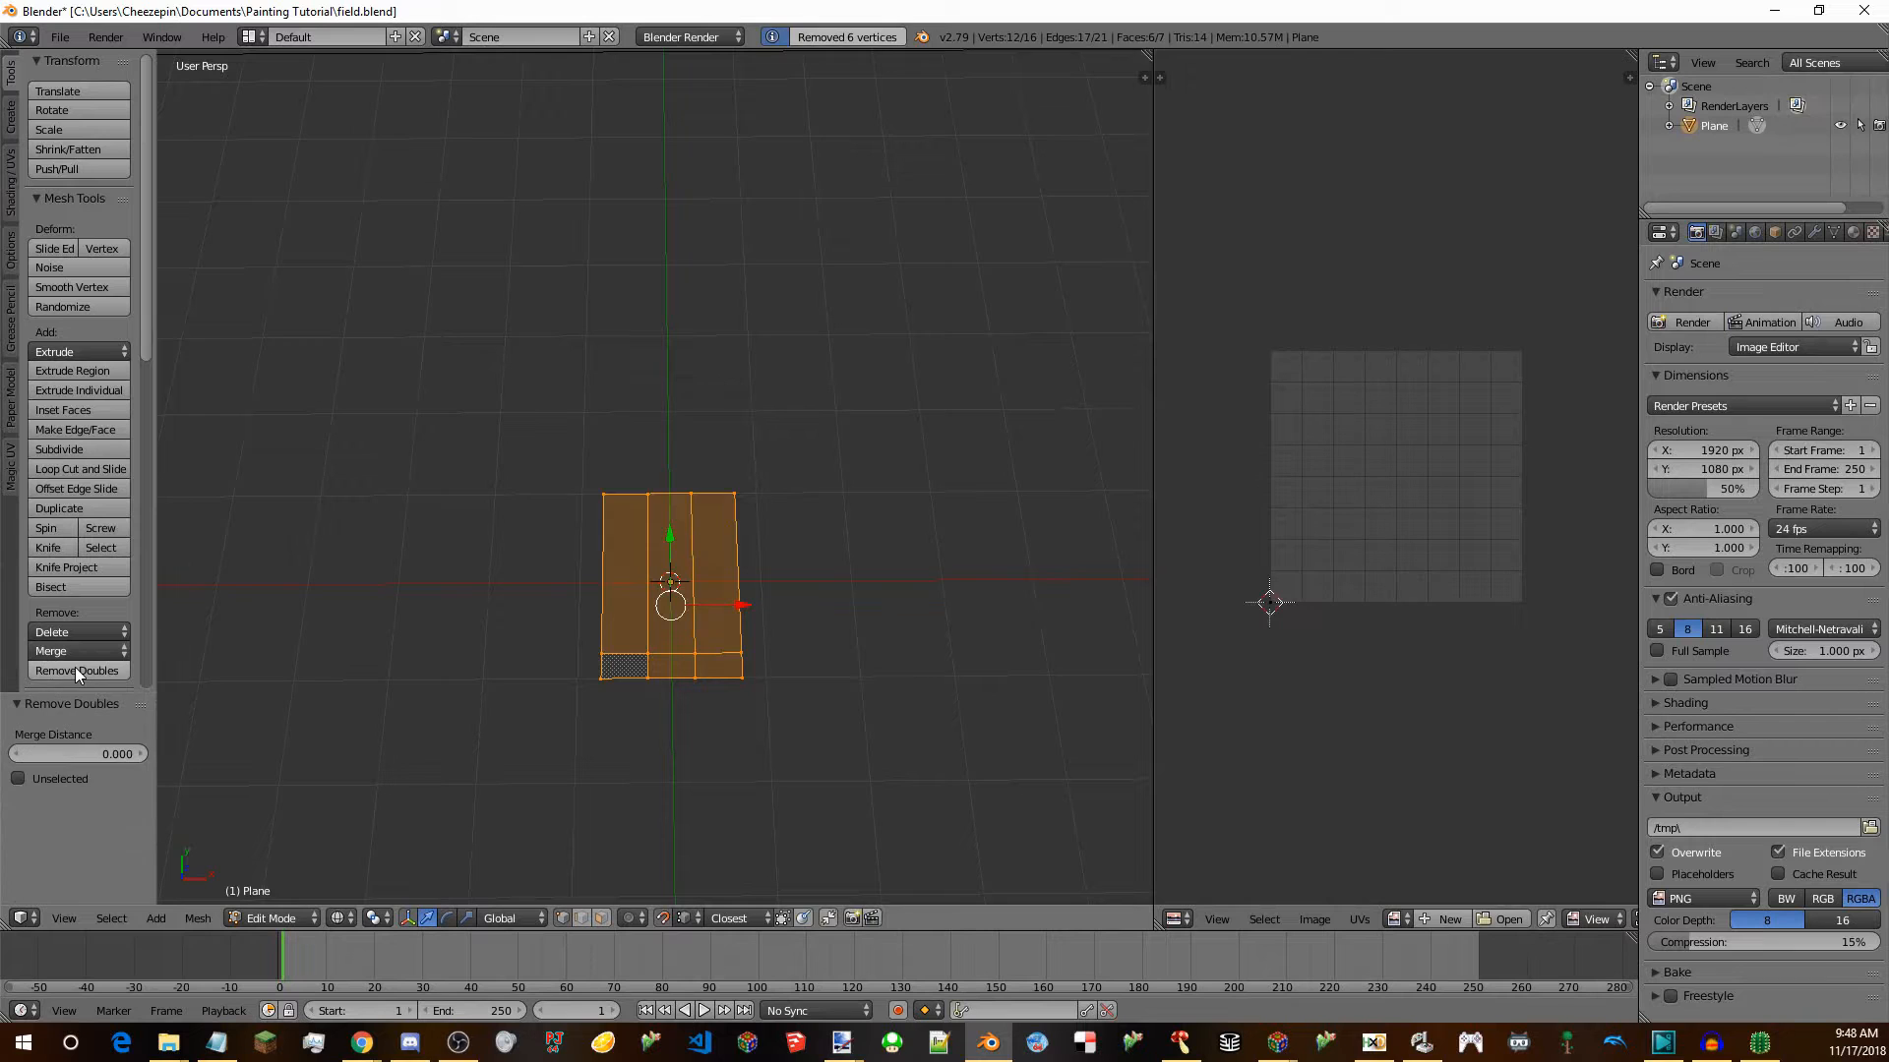
key("alt+z")
right_click(736, 492)
key("ctrl+s")
left_click(736, 494)
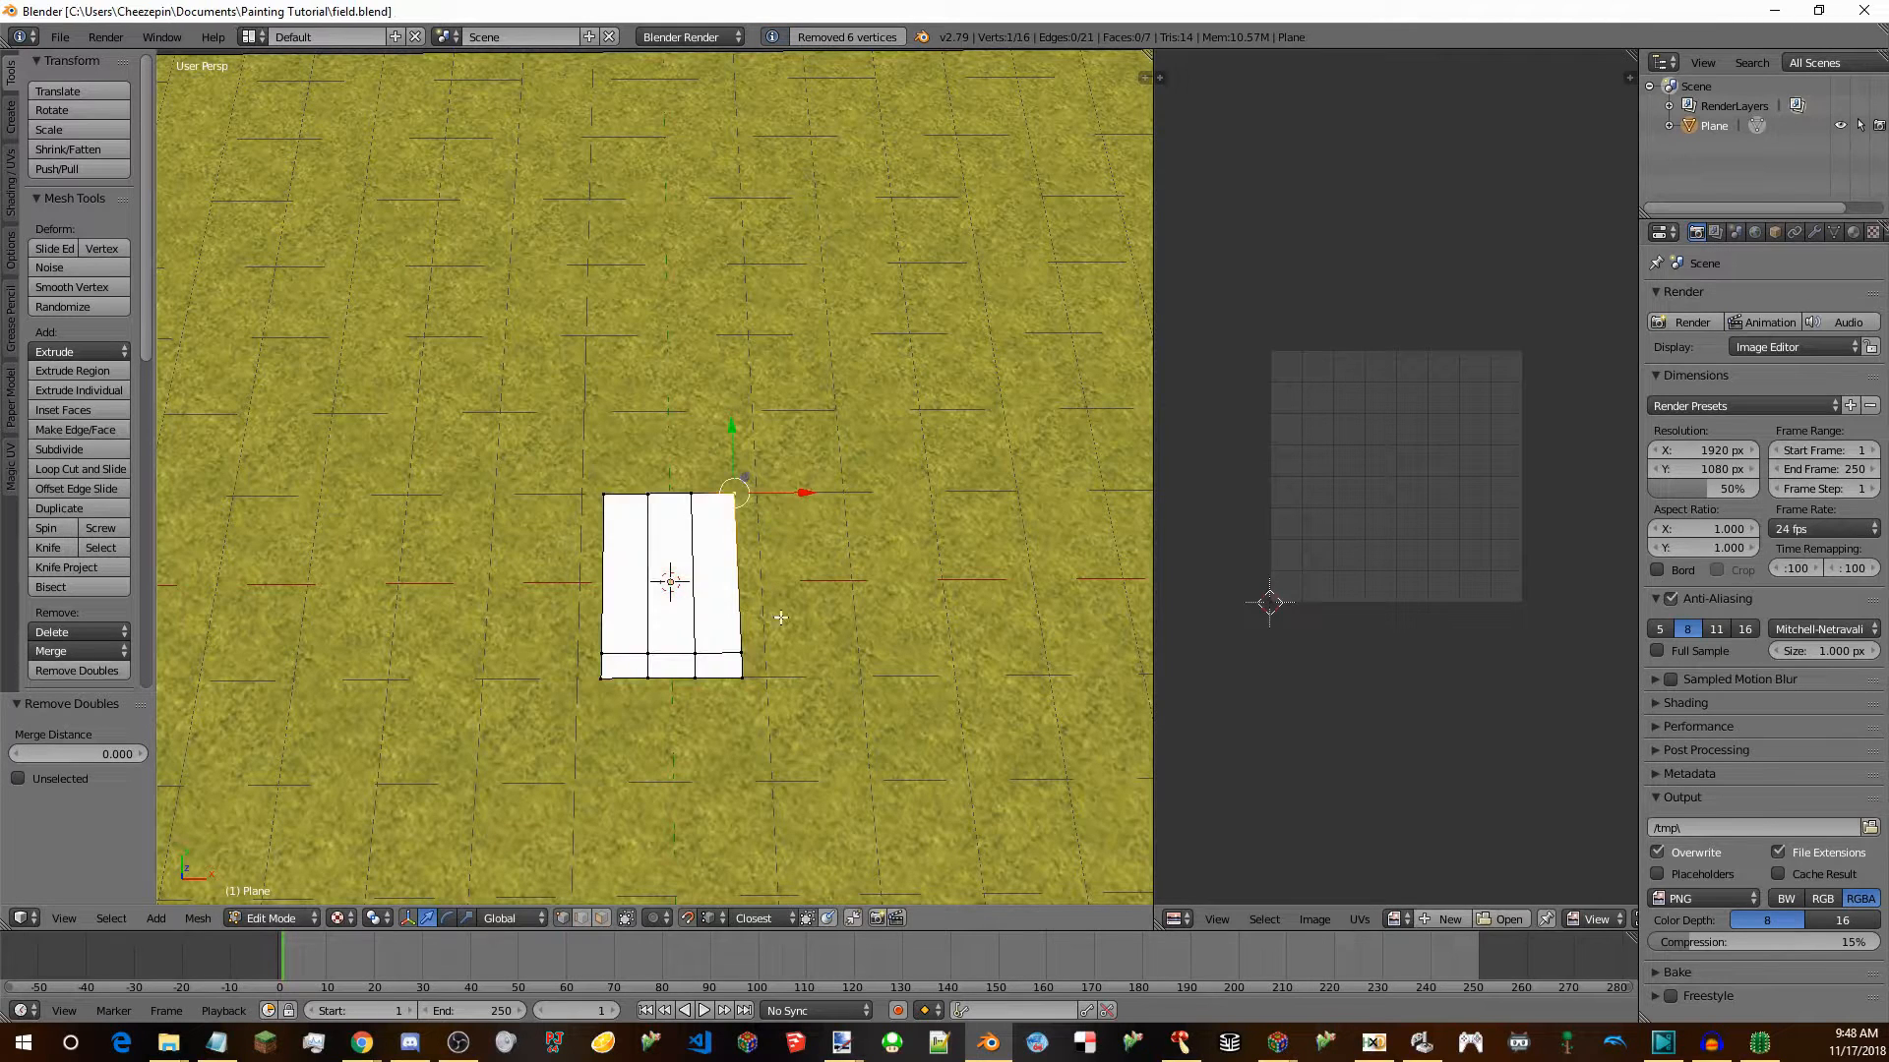
Assign black.png from the Colors texture folder to the left tall face.
left_click(602, 918)
right_click(624, 600)
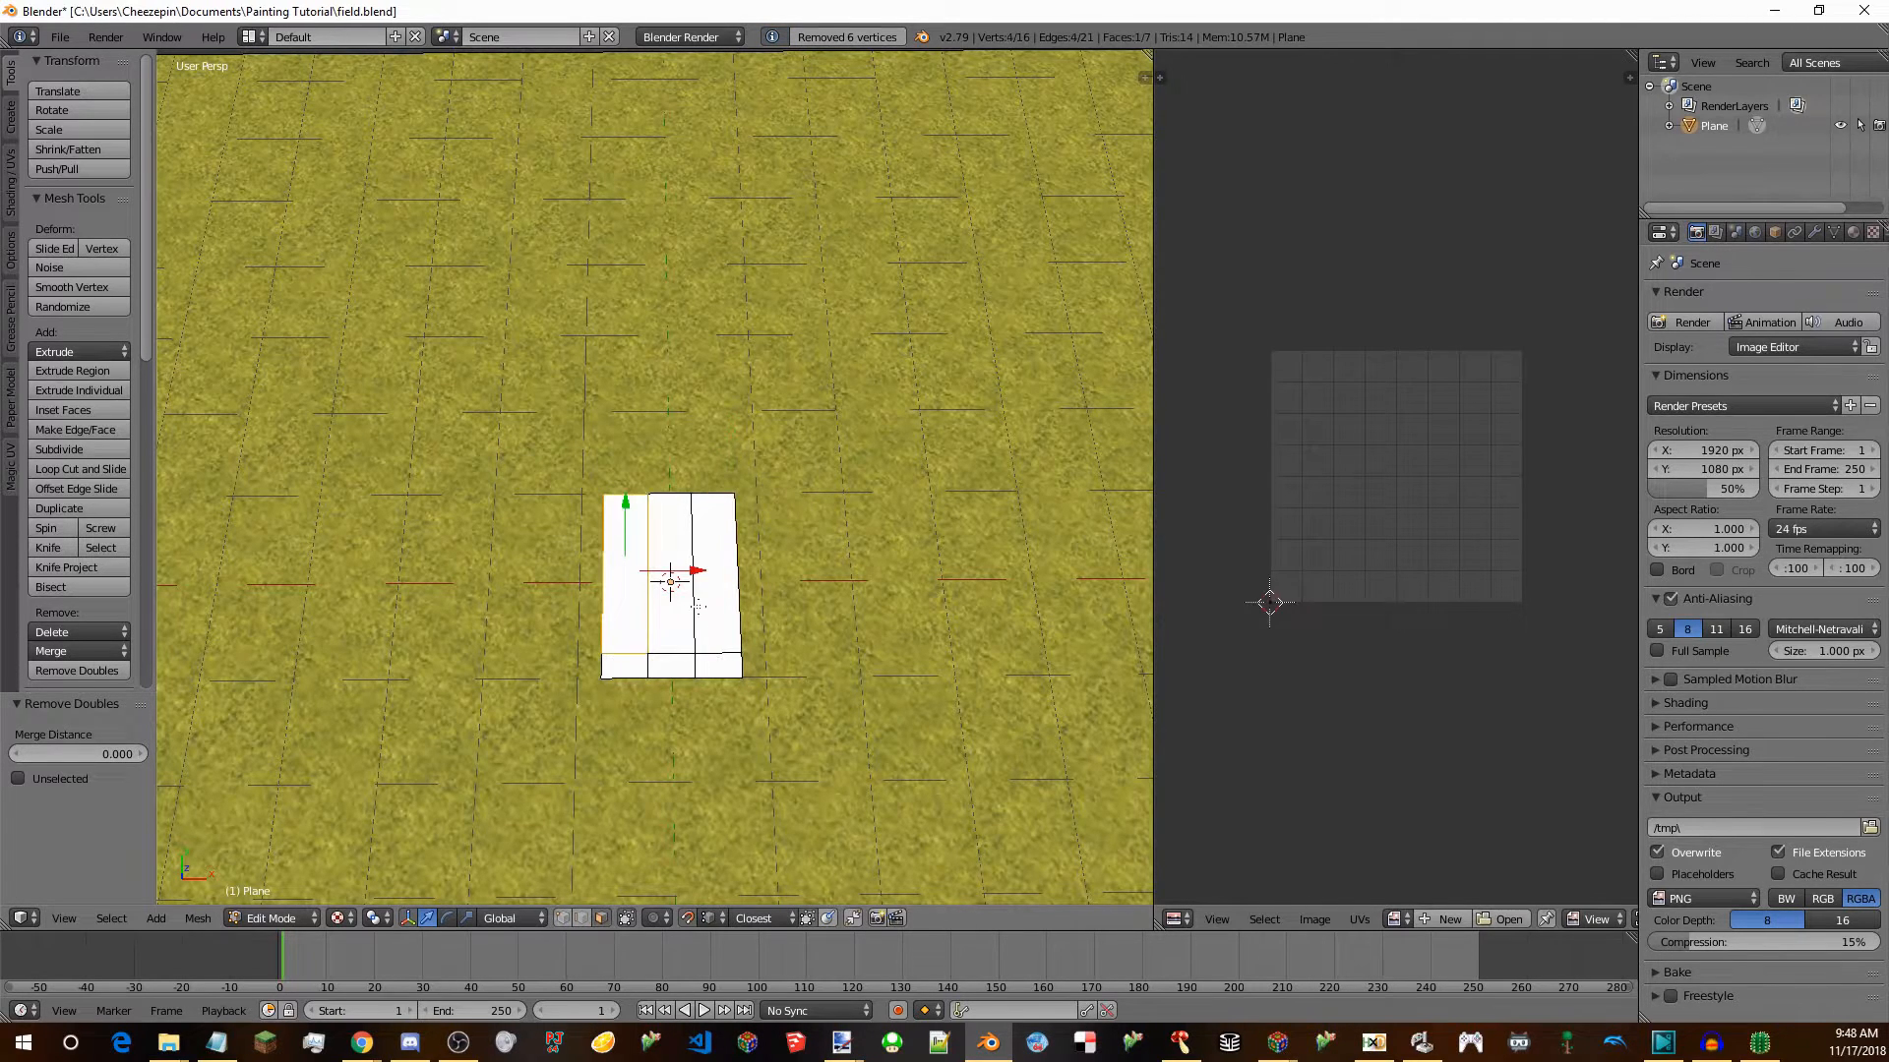
left_click(1512, 920)
scroll(74, 638, "down", 5)
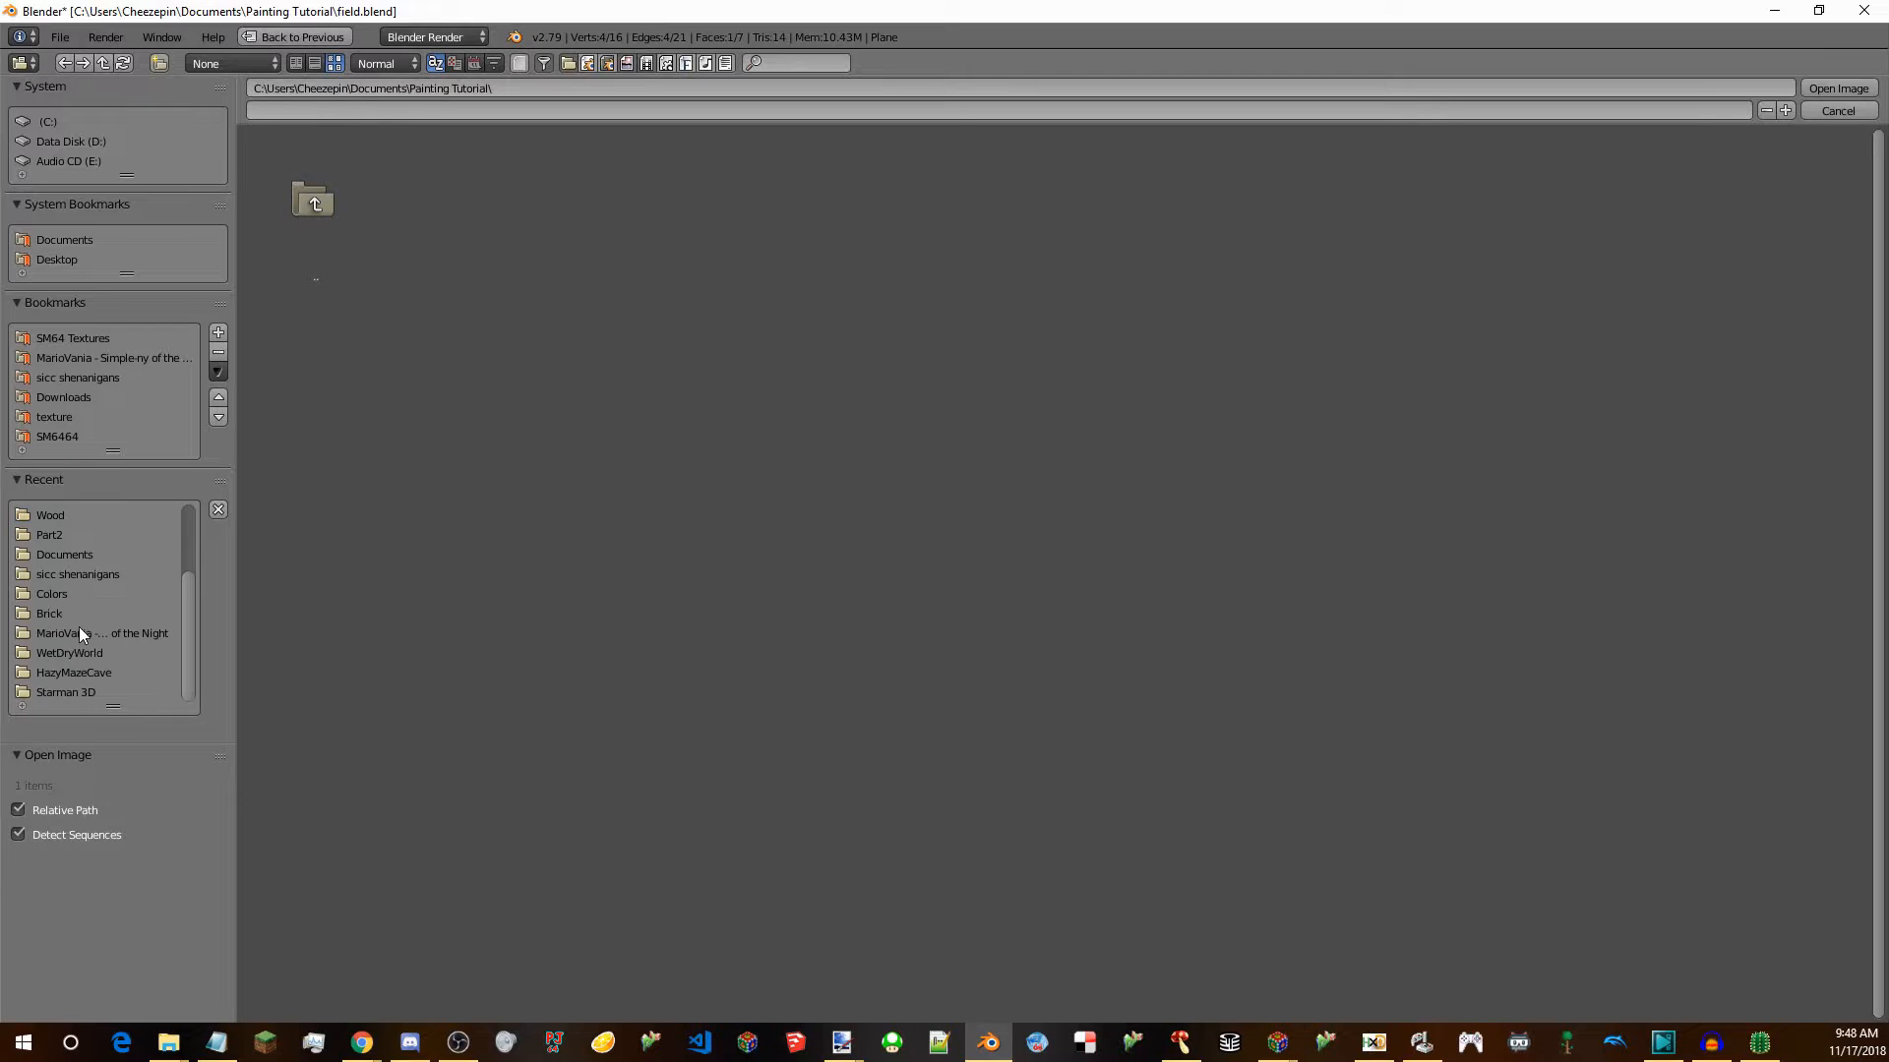
left_click(51, 595)
double_click(610, 366)
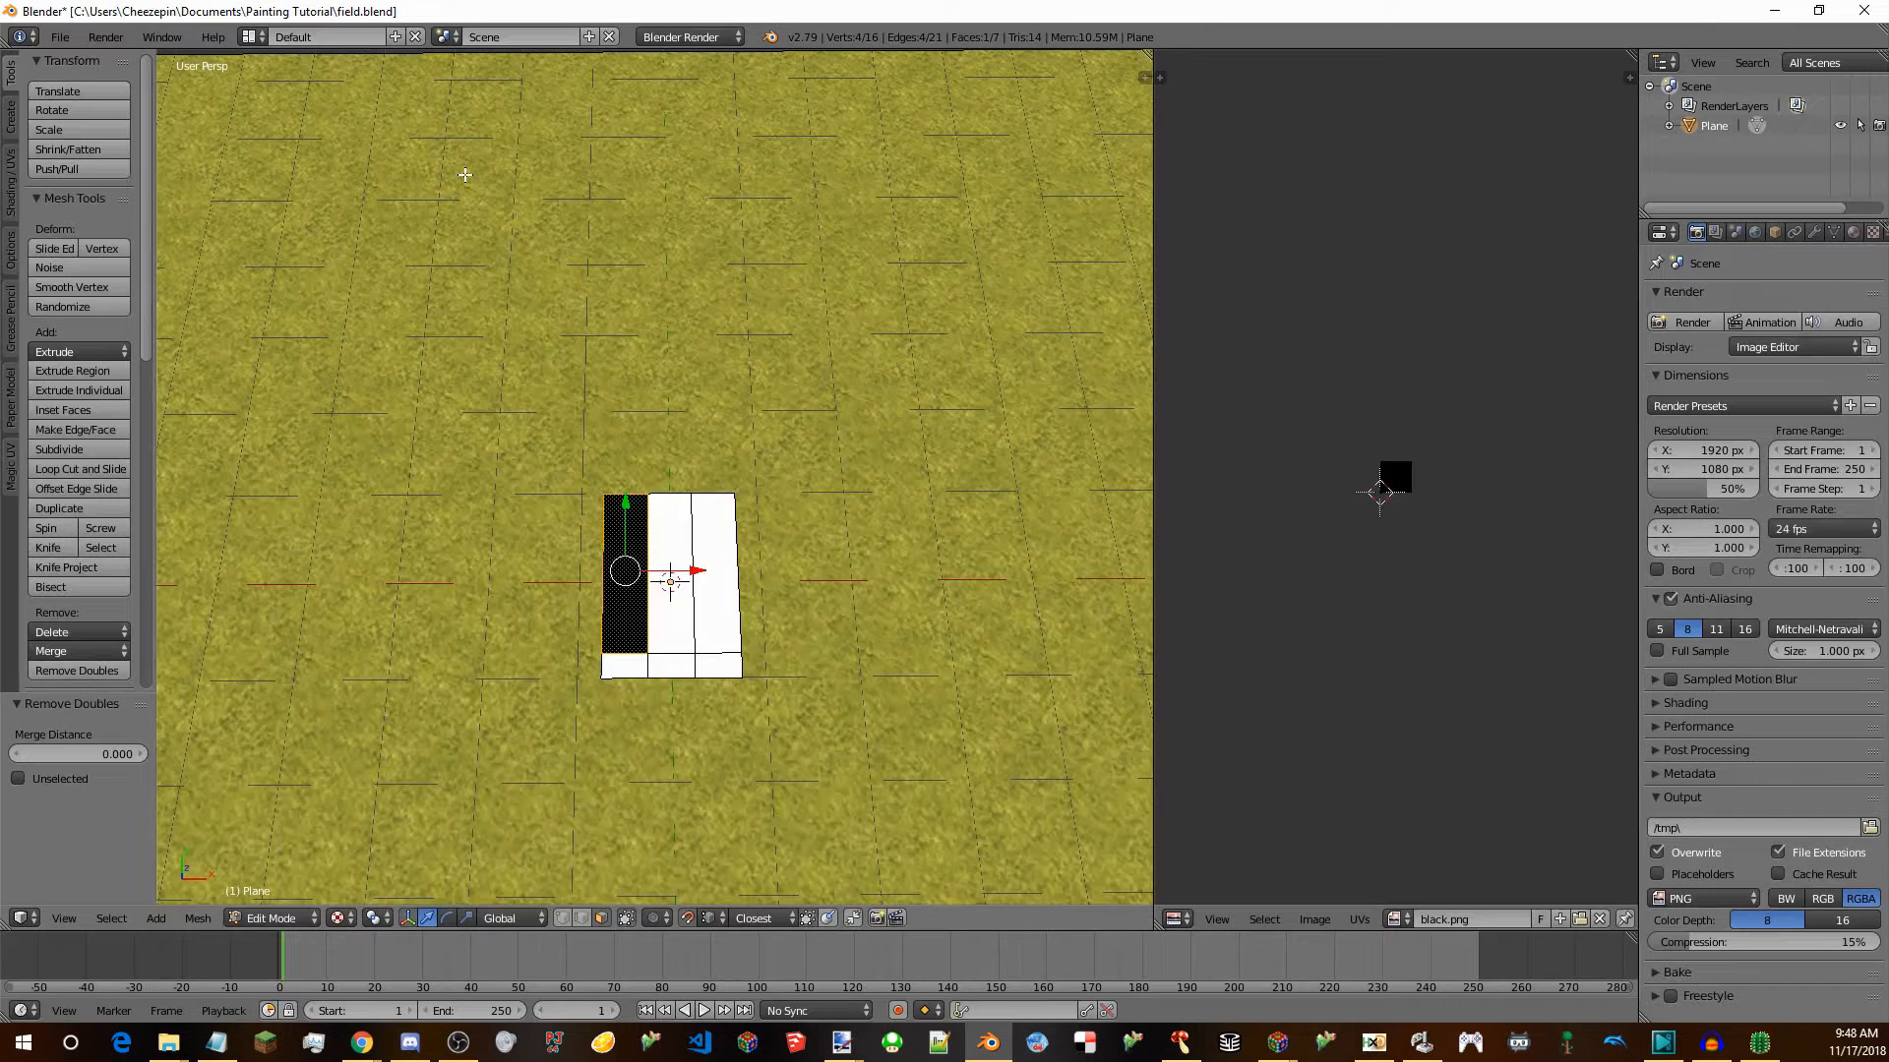
Assign white.png to the middle tall face and mapbrown.png to the right tall face.
right_click(667, 601)
left_click(1594, 919)
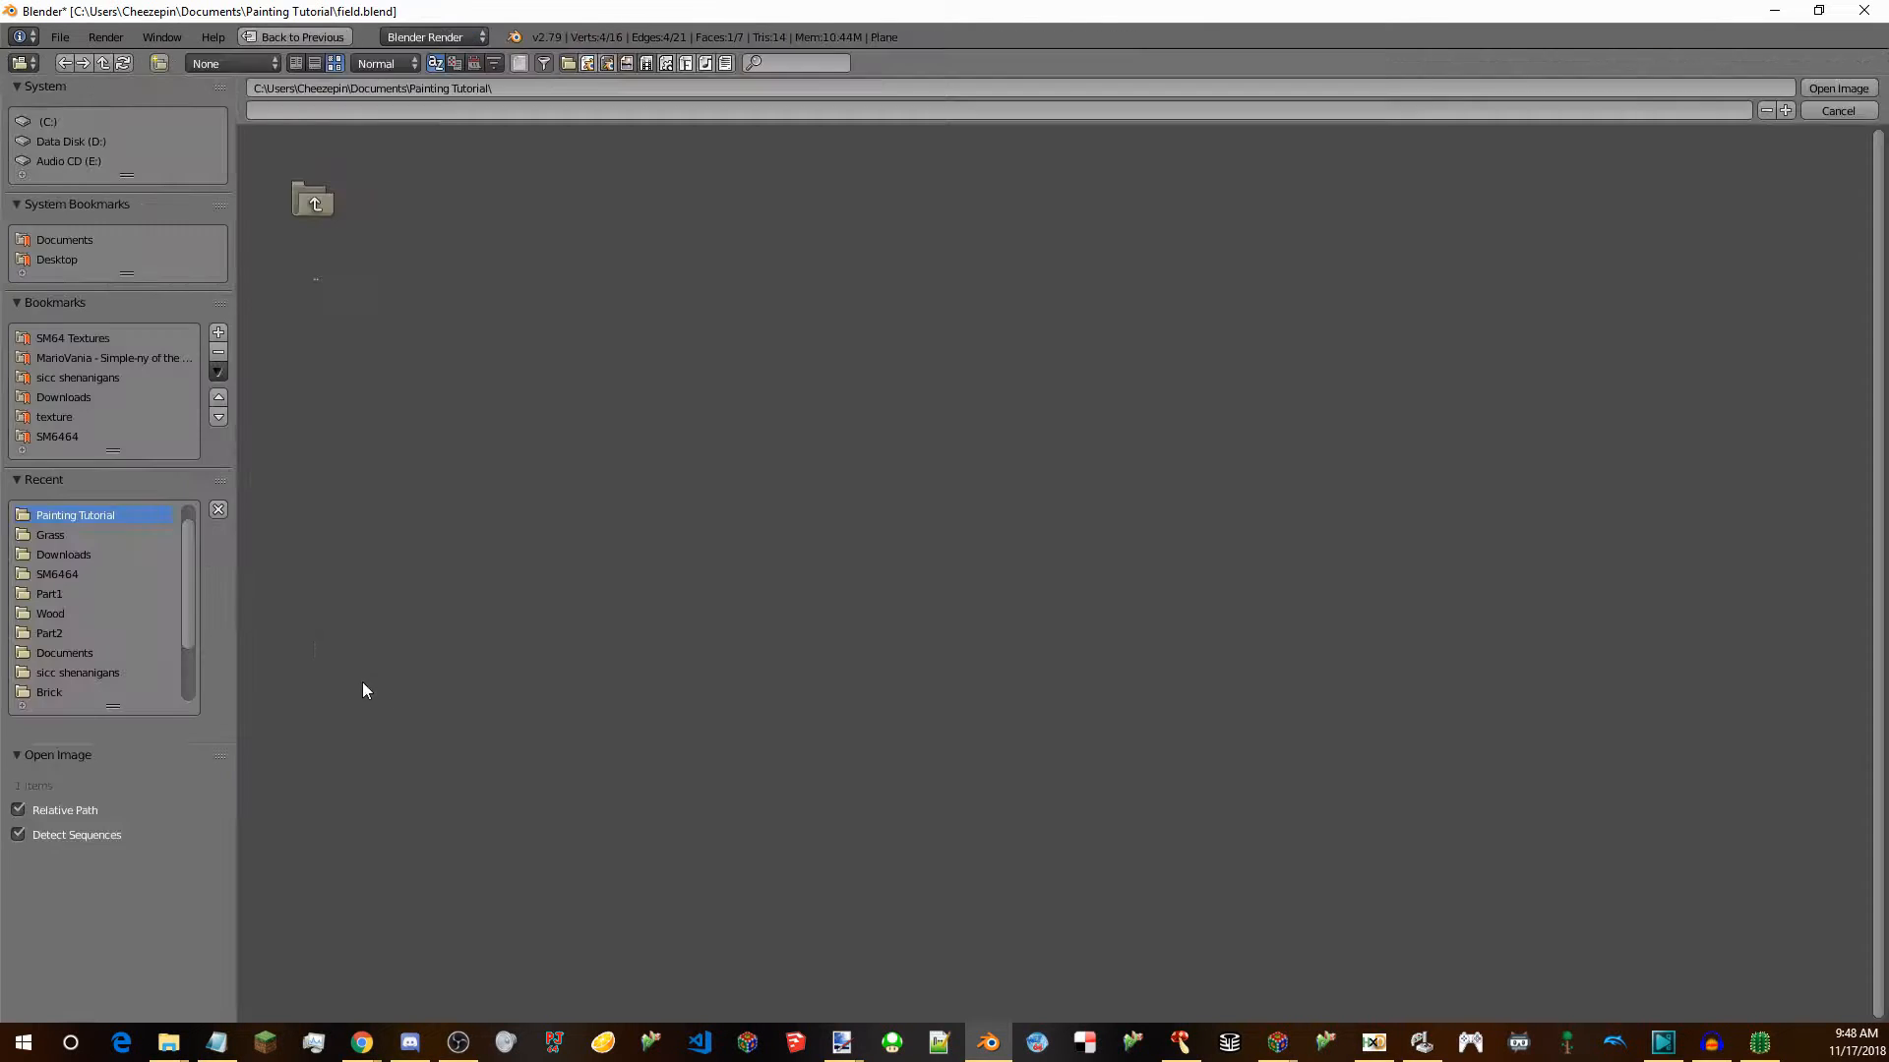
scroll(75, 529, "up", 1)
left_click(76, 517)
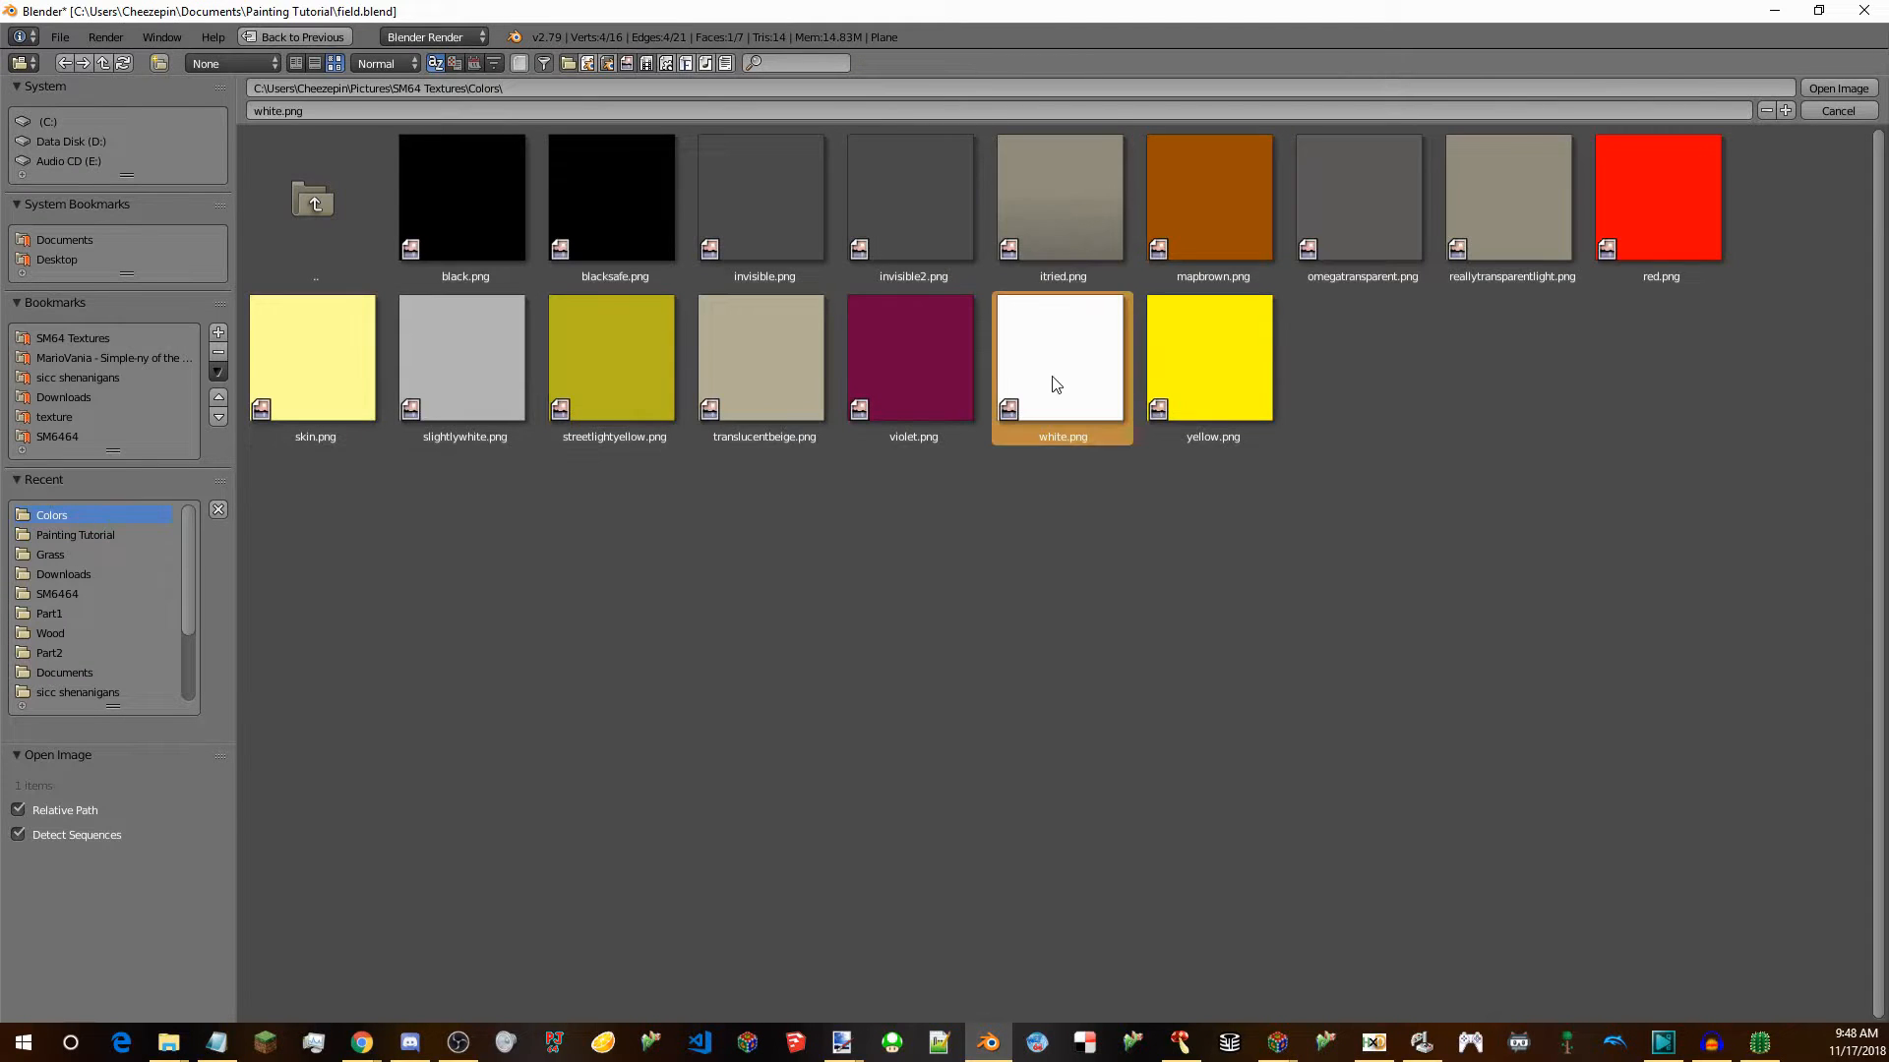
double_click(1028, 383)
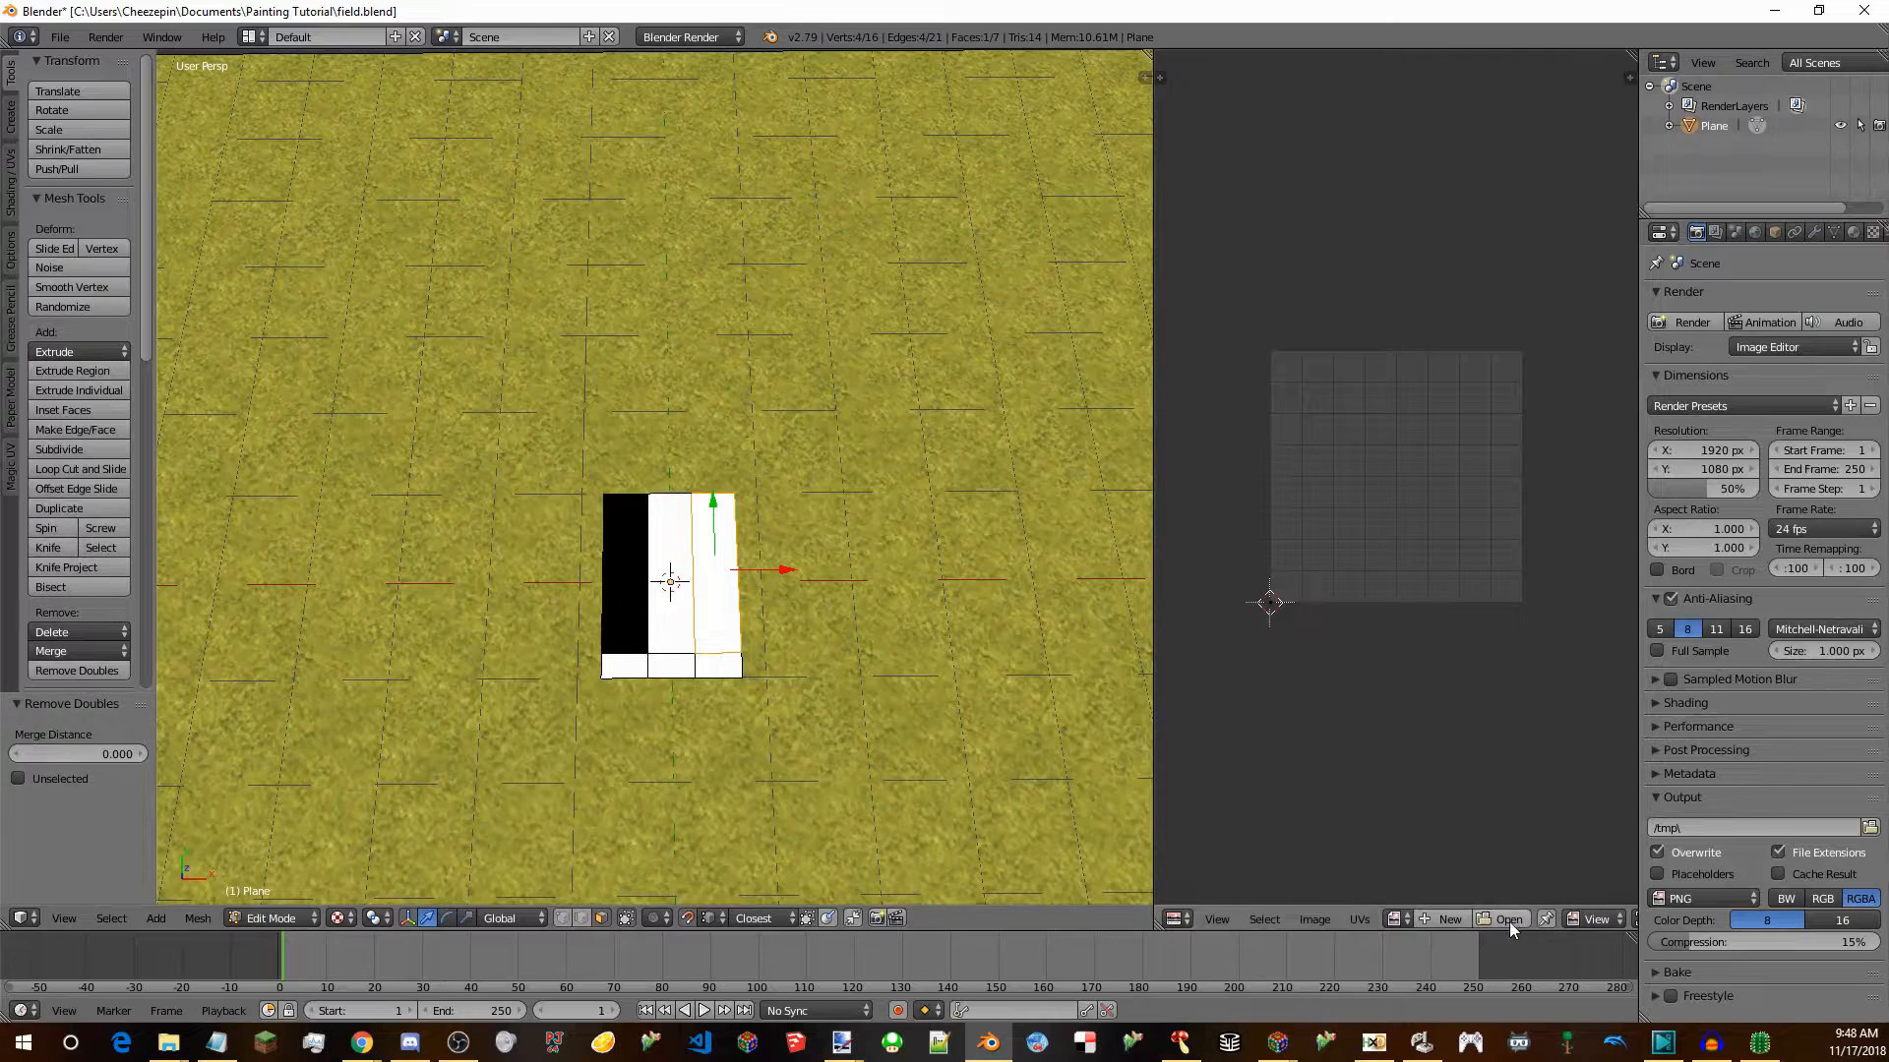
left_click(1509, 921)
left_click(51, 515)
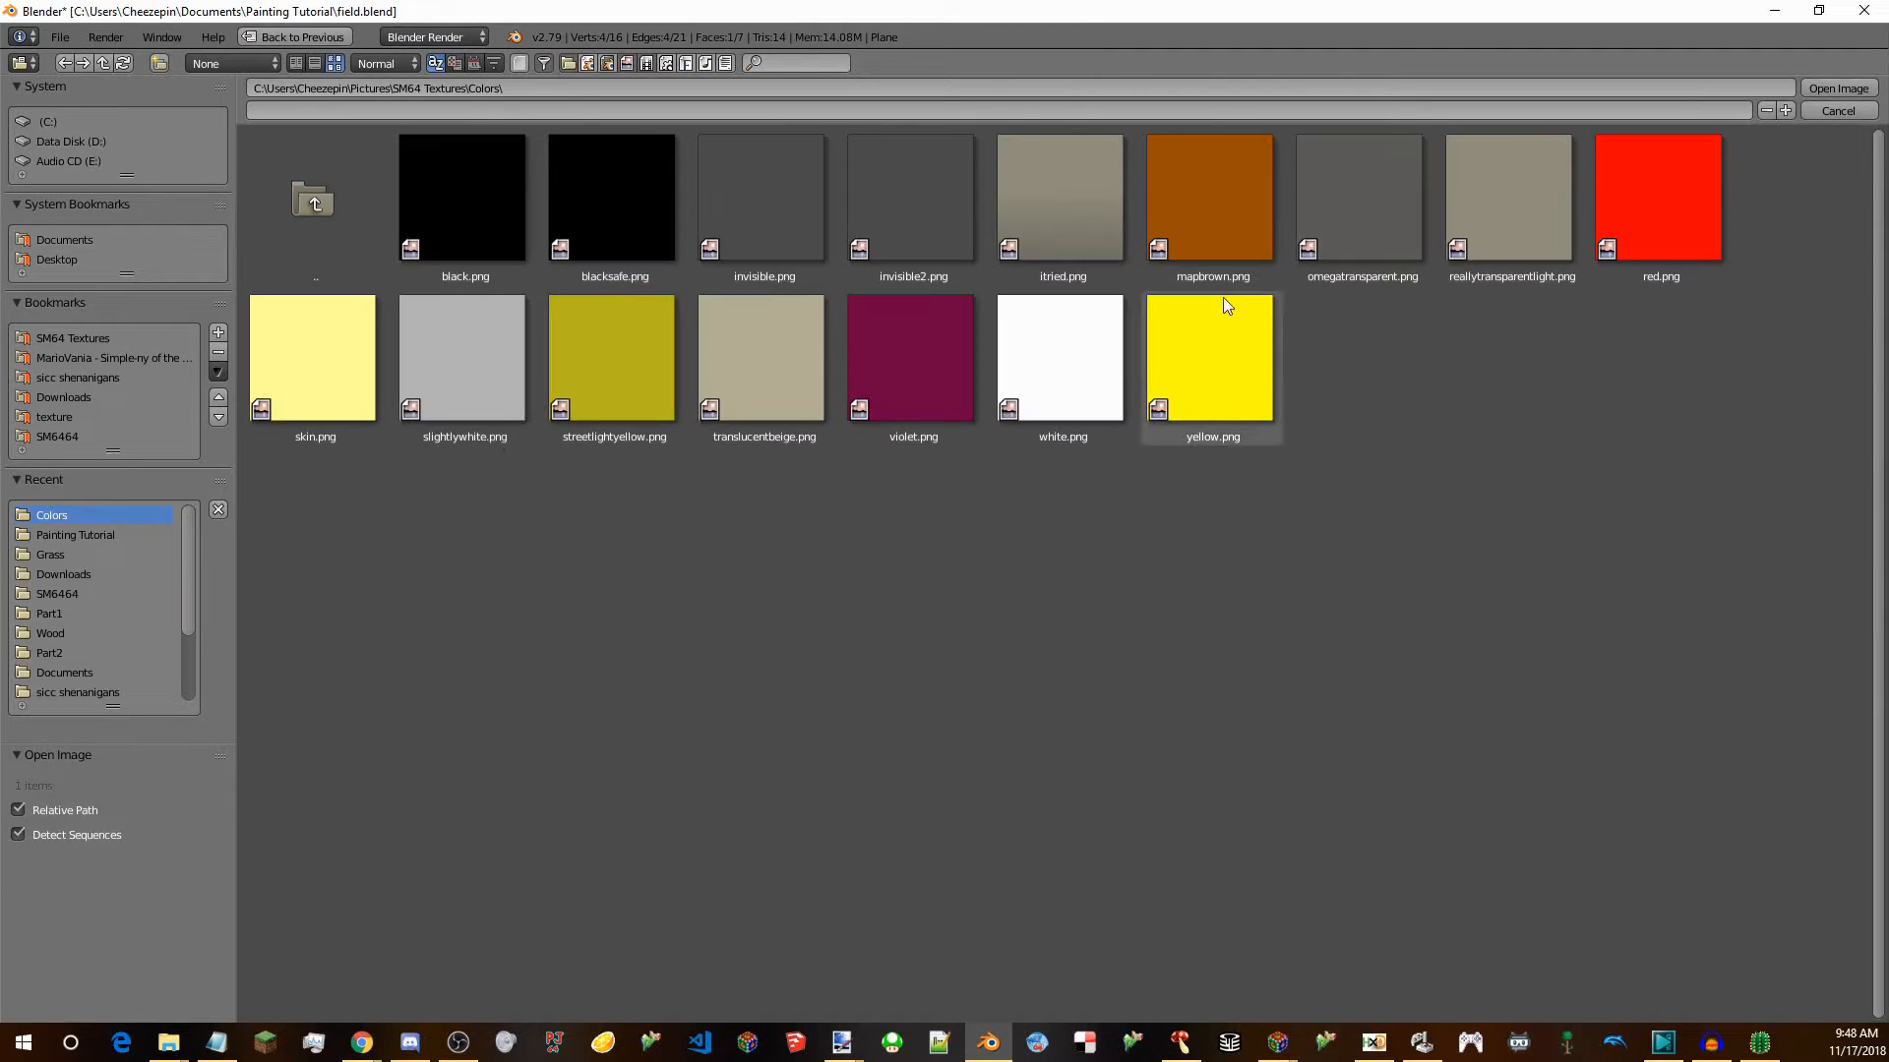
double_click(1236, 229)
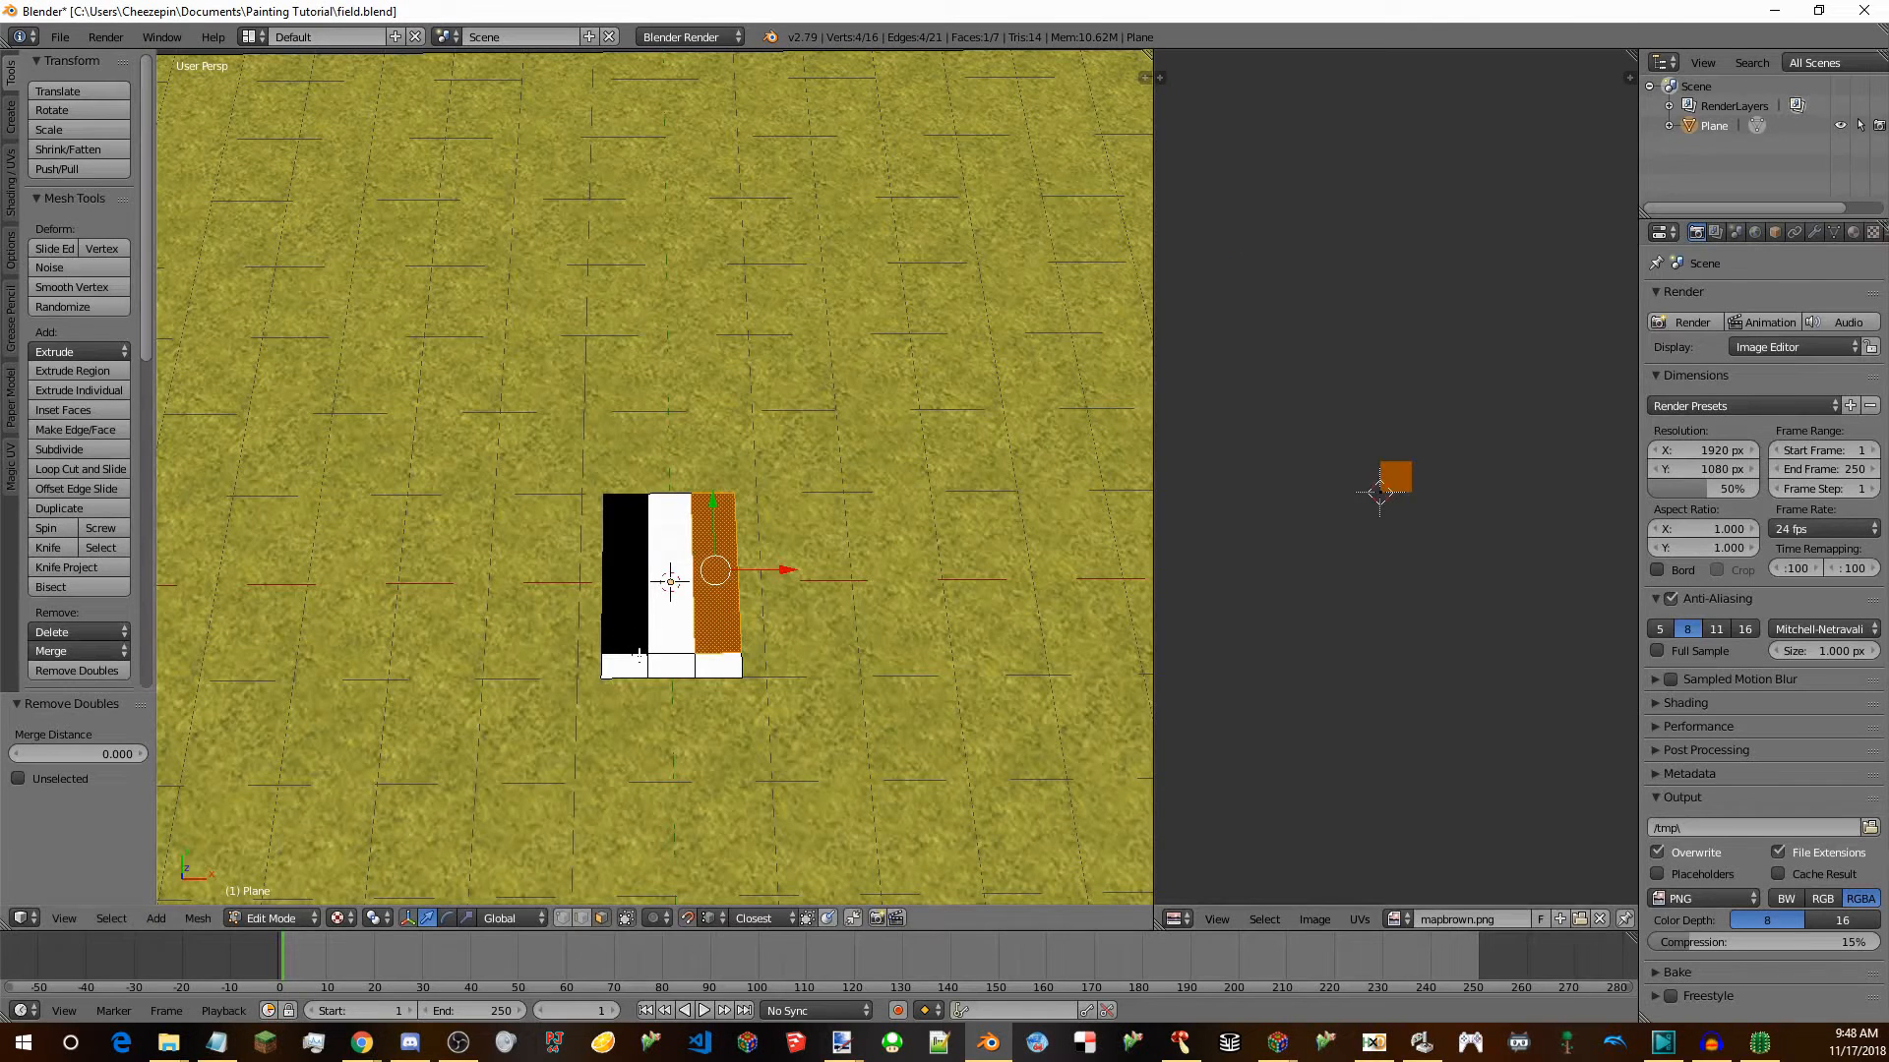
Assign yellow.png to the bottom-left small face and violet.png to the bottom-middle small face.
left_click(1509, 921)
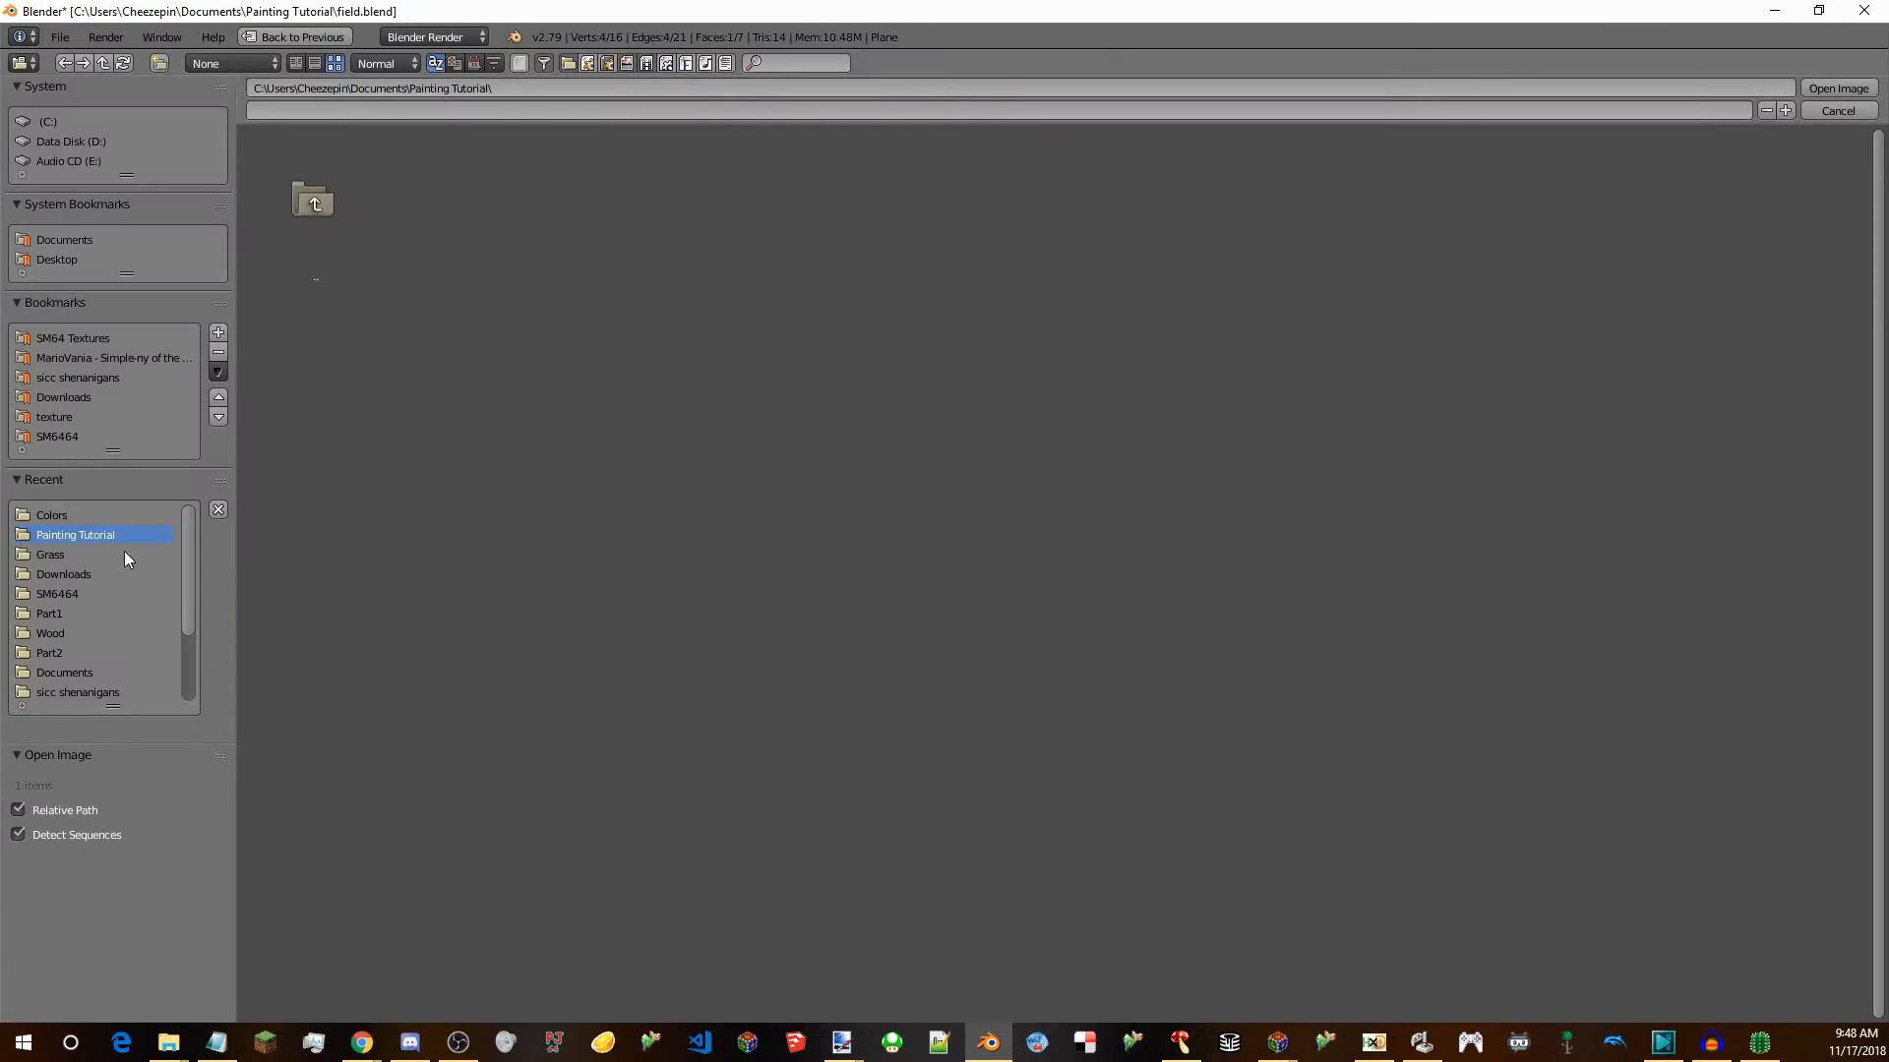
left_click(54, 515)
double_click(1165, 386)
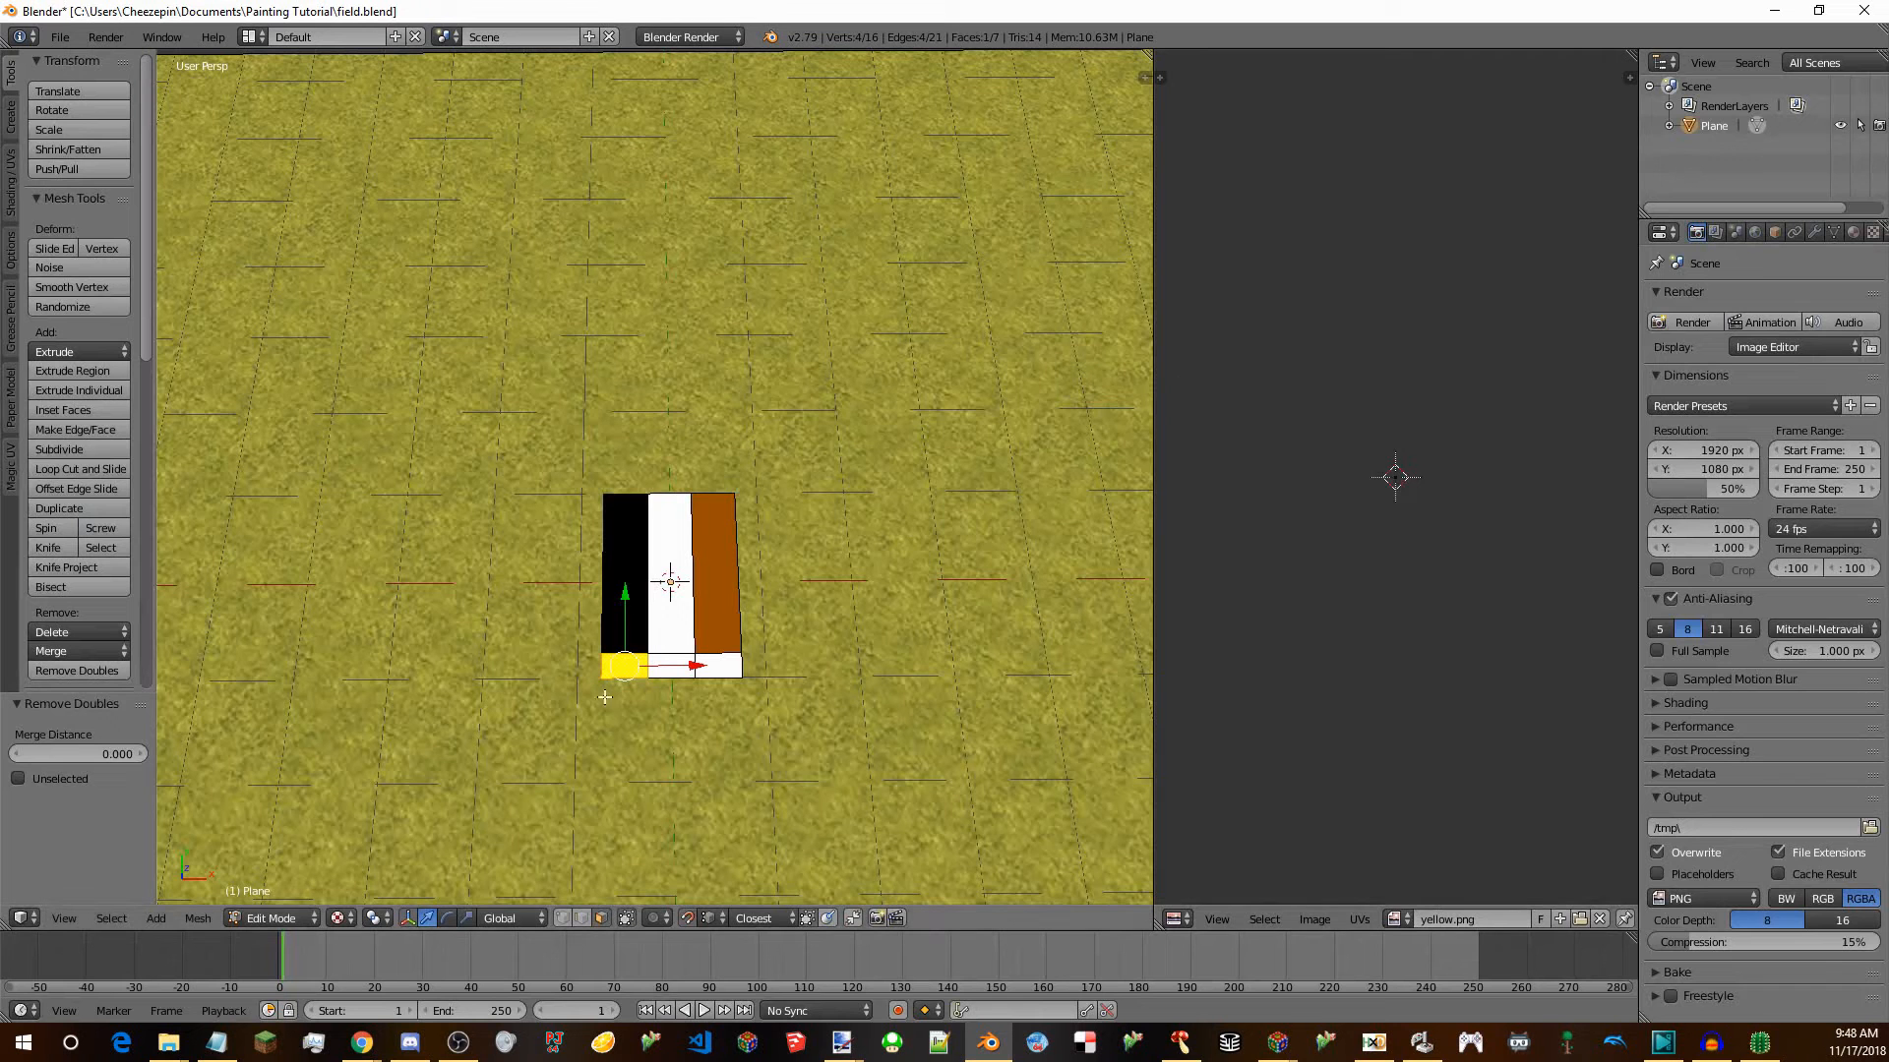
left_click(1509, 921)
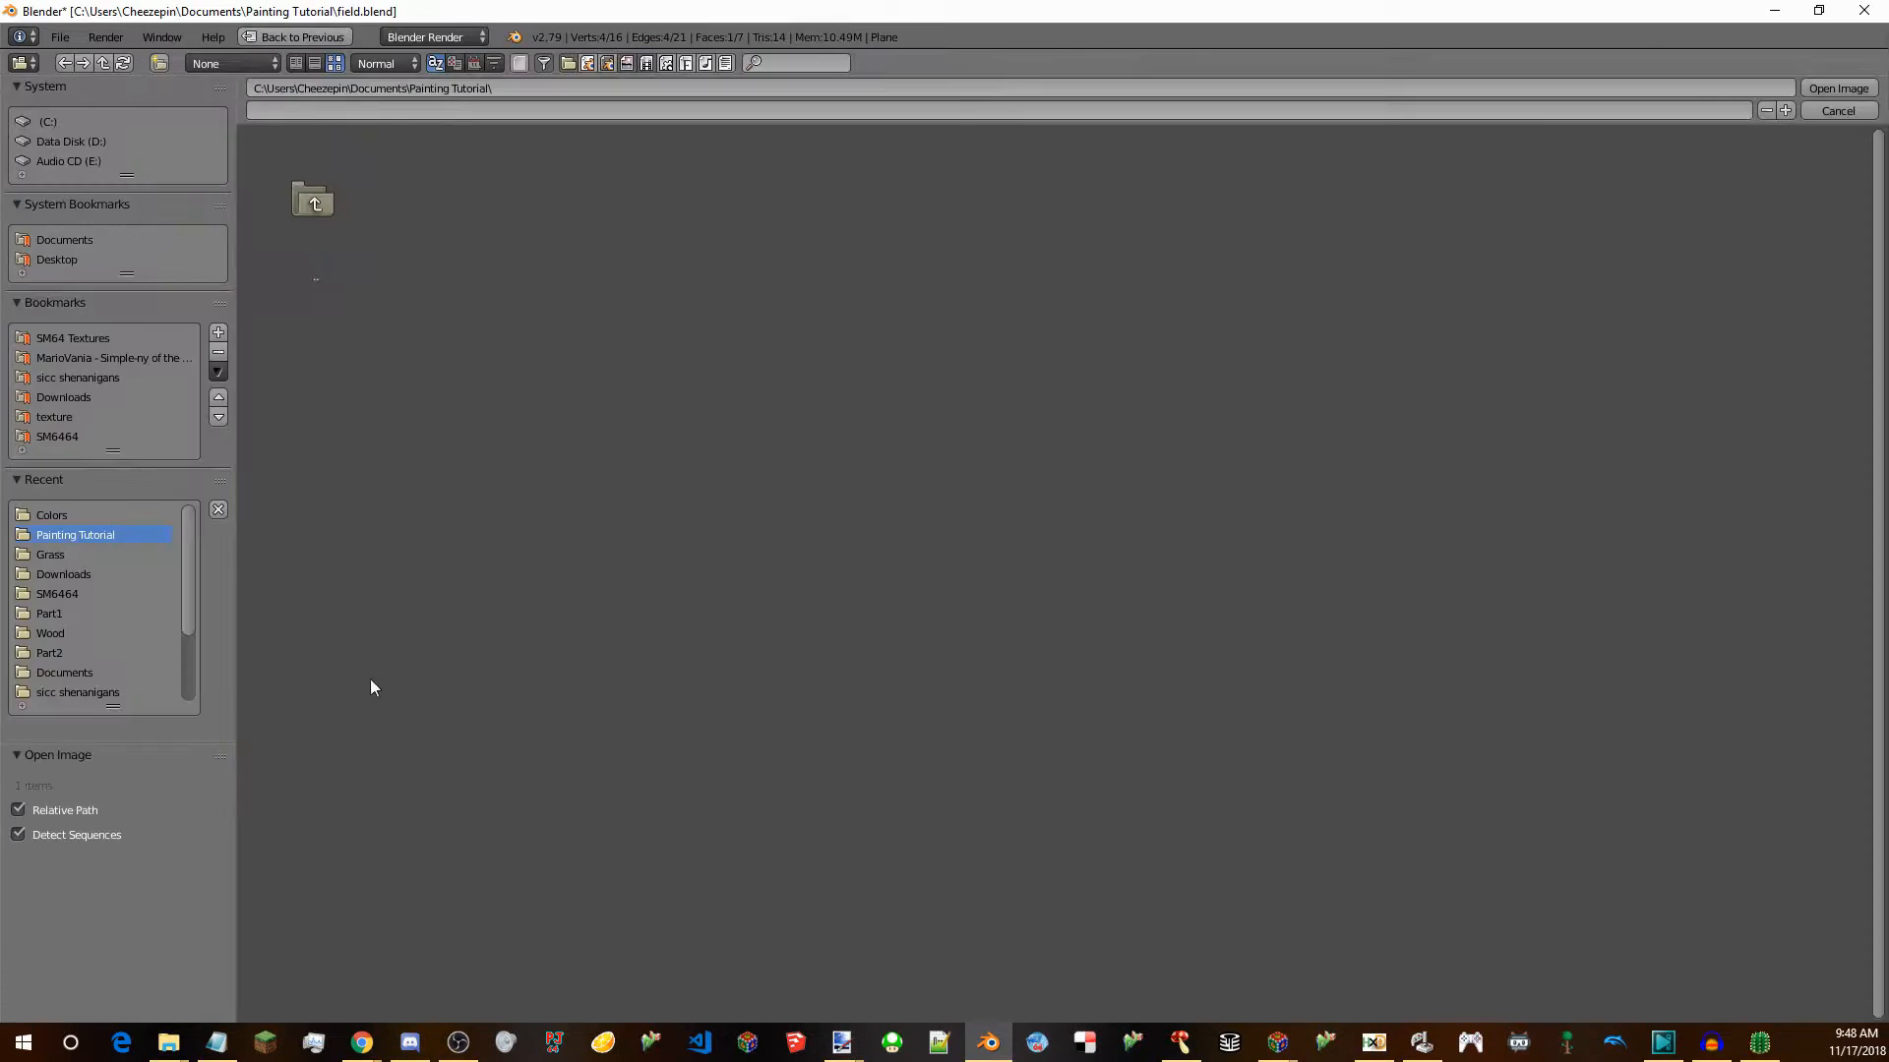
left_click(52, 515)
double_click(940, 354)
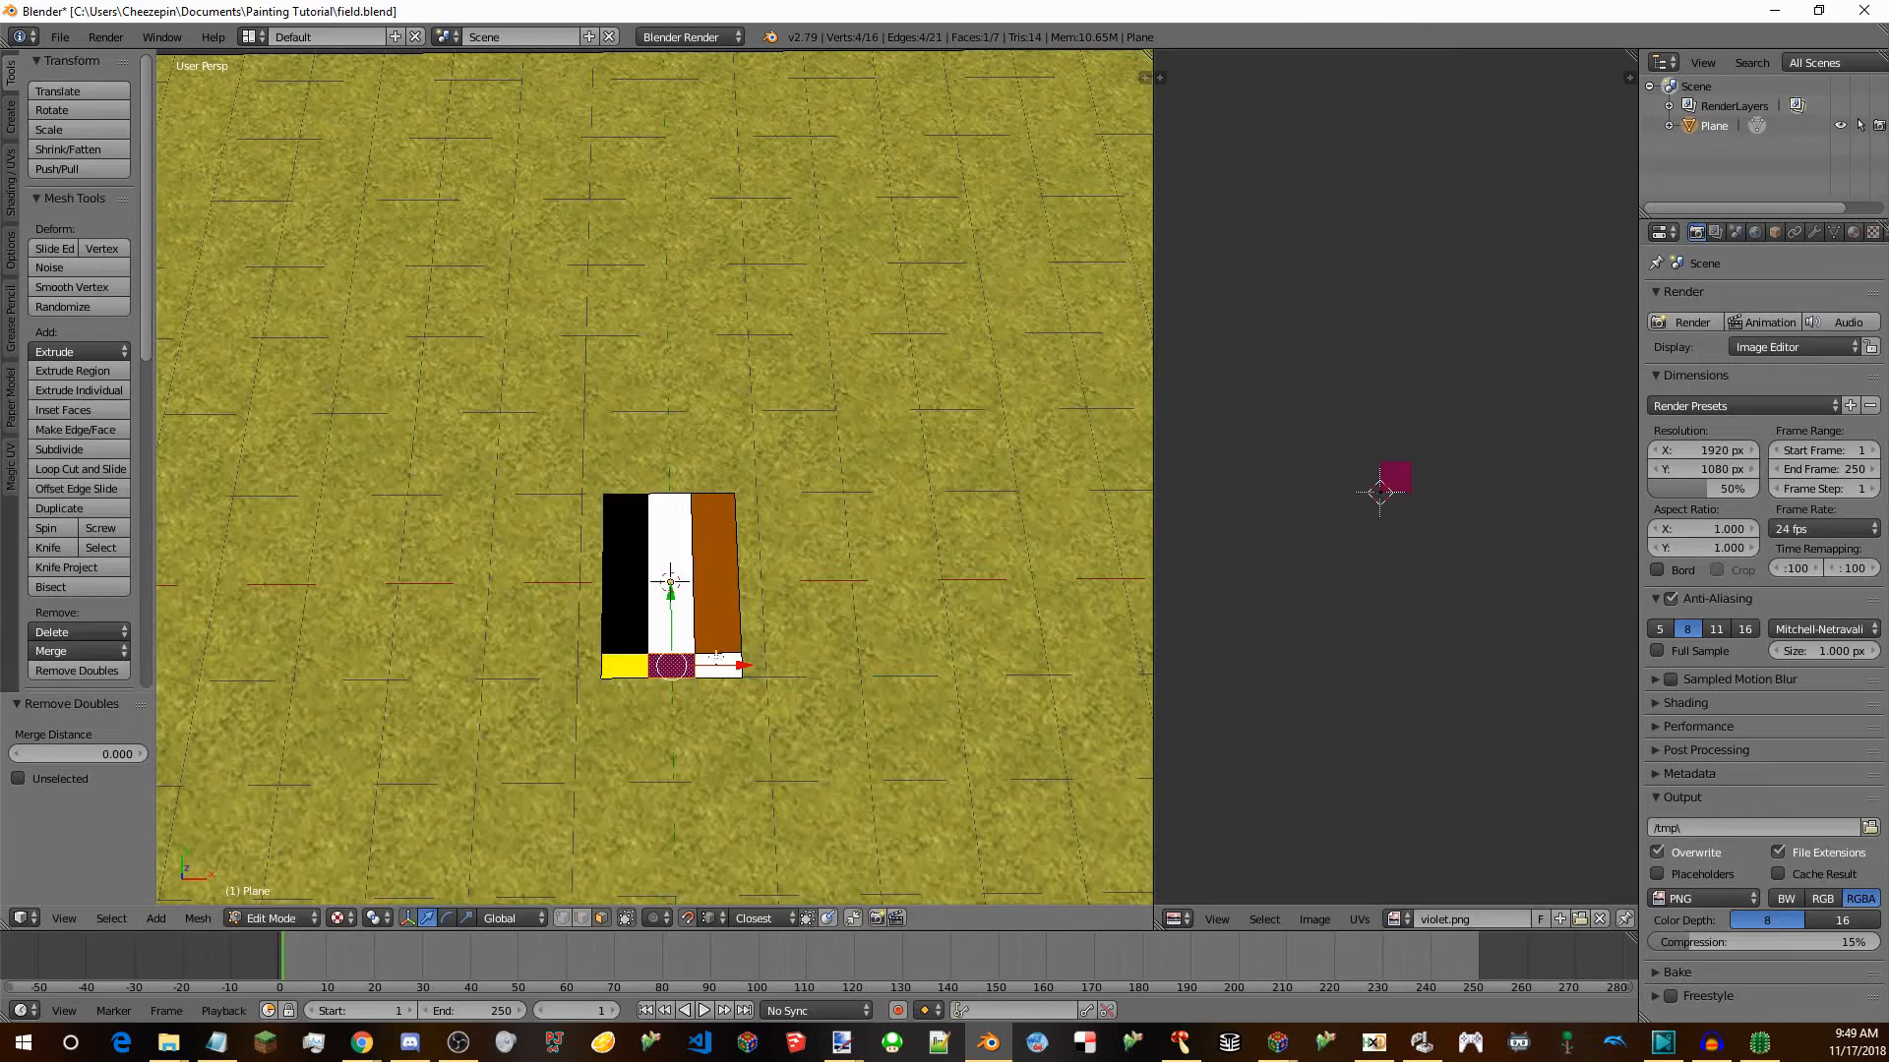
Assign red.png from the Colors texture folder to the bottom-right small face.
left_click(1599, 919)
left_click(1509, 921)
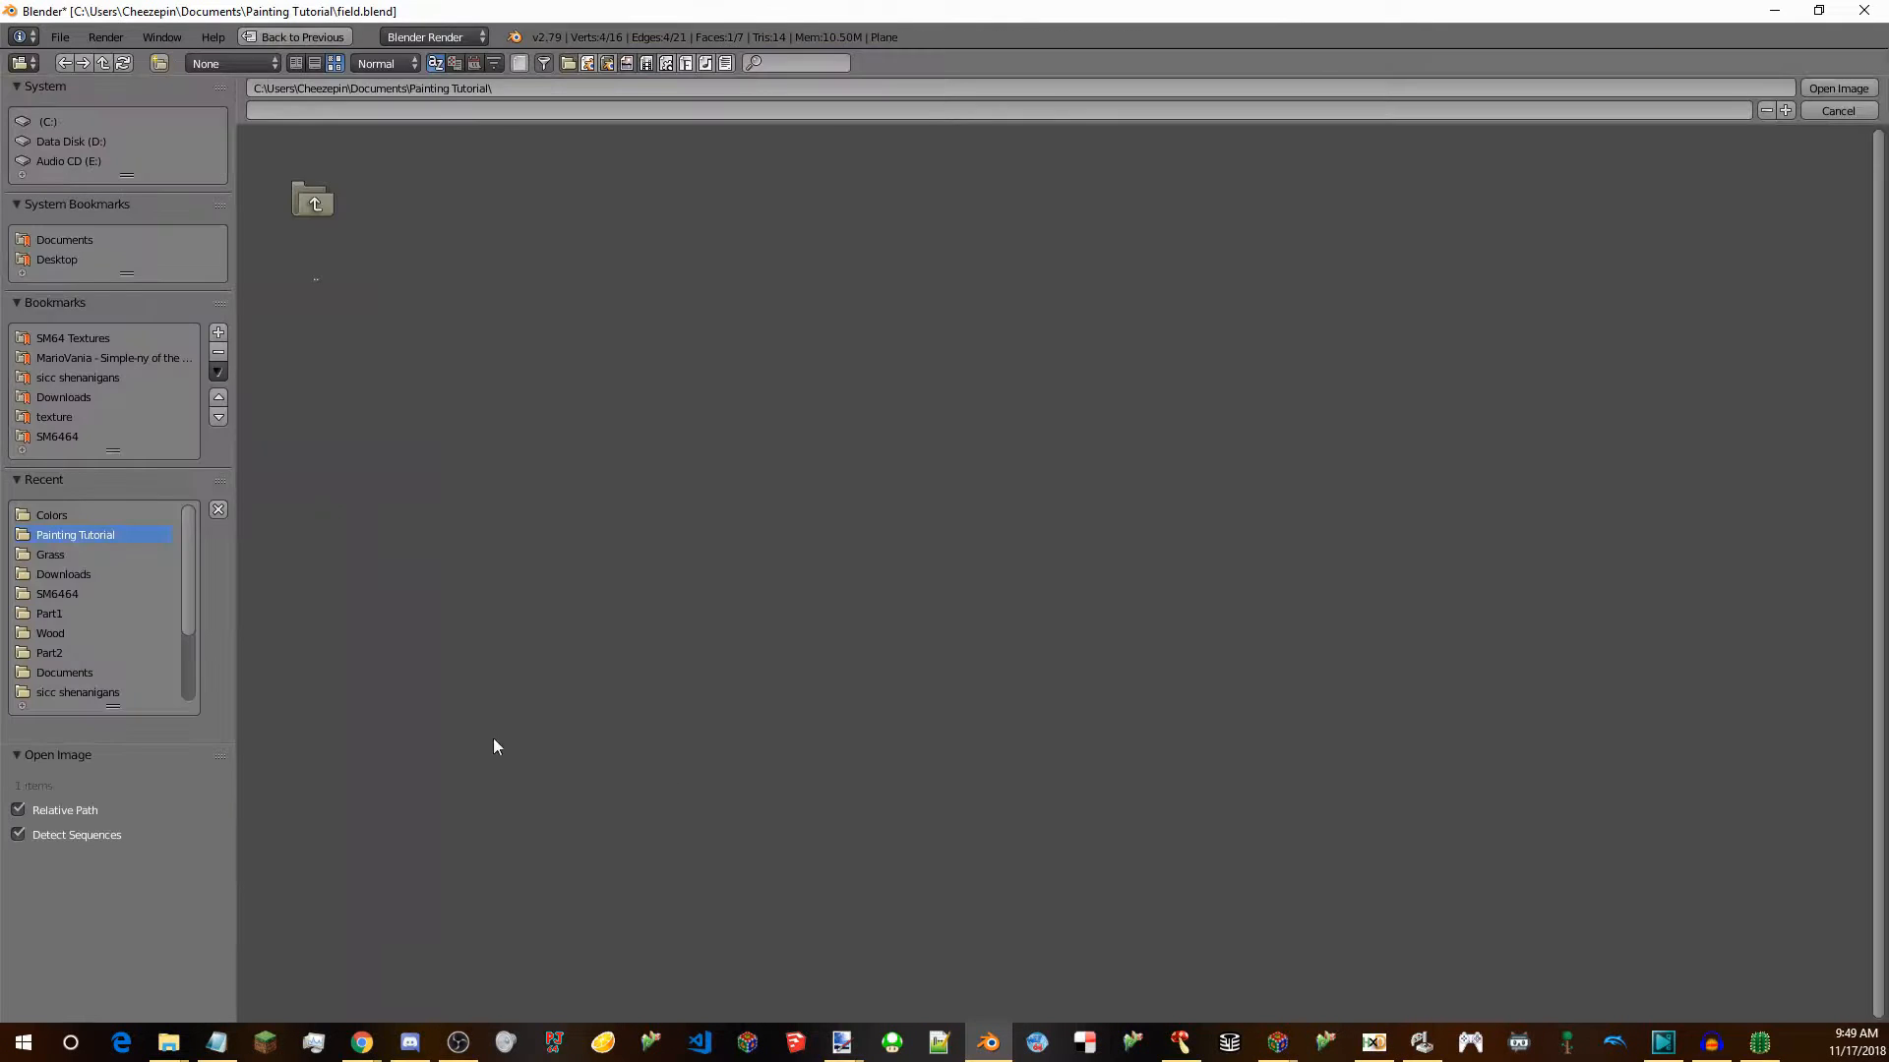
left_click(54, 516)
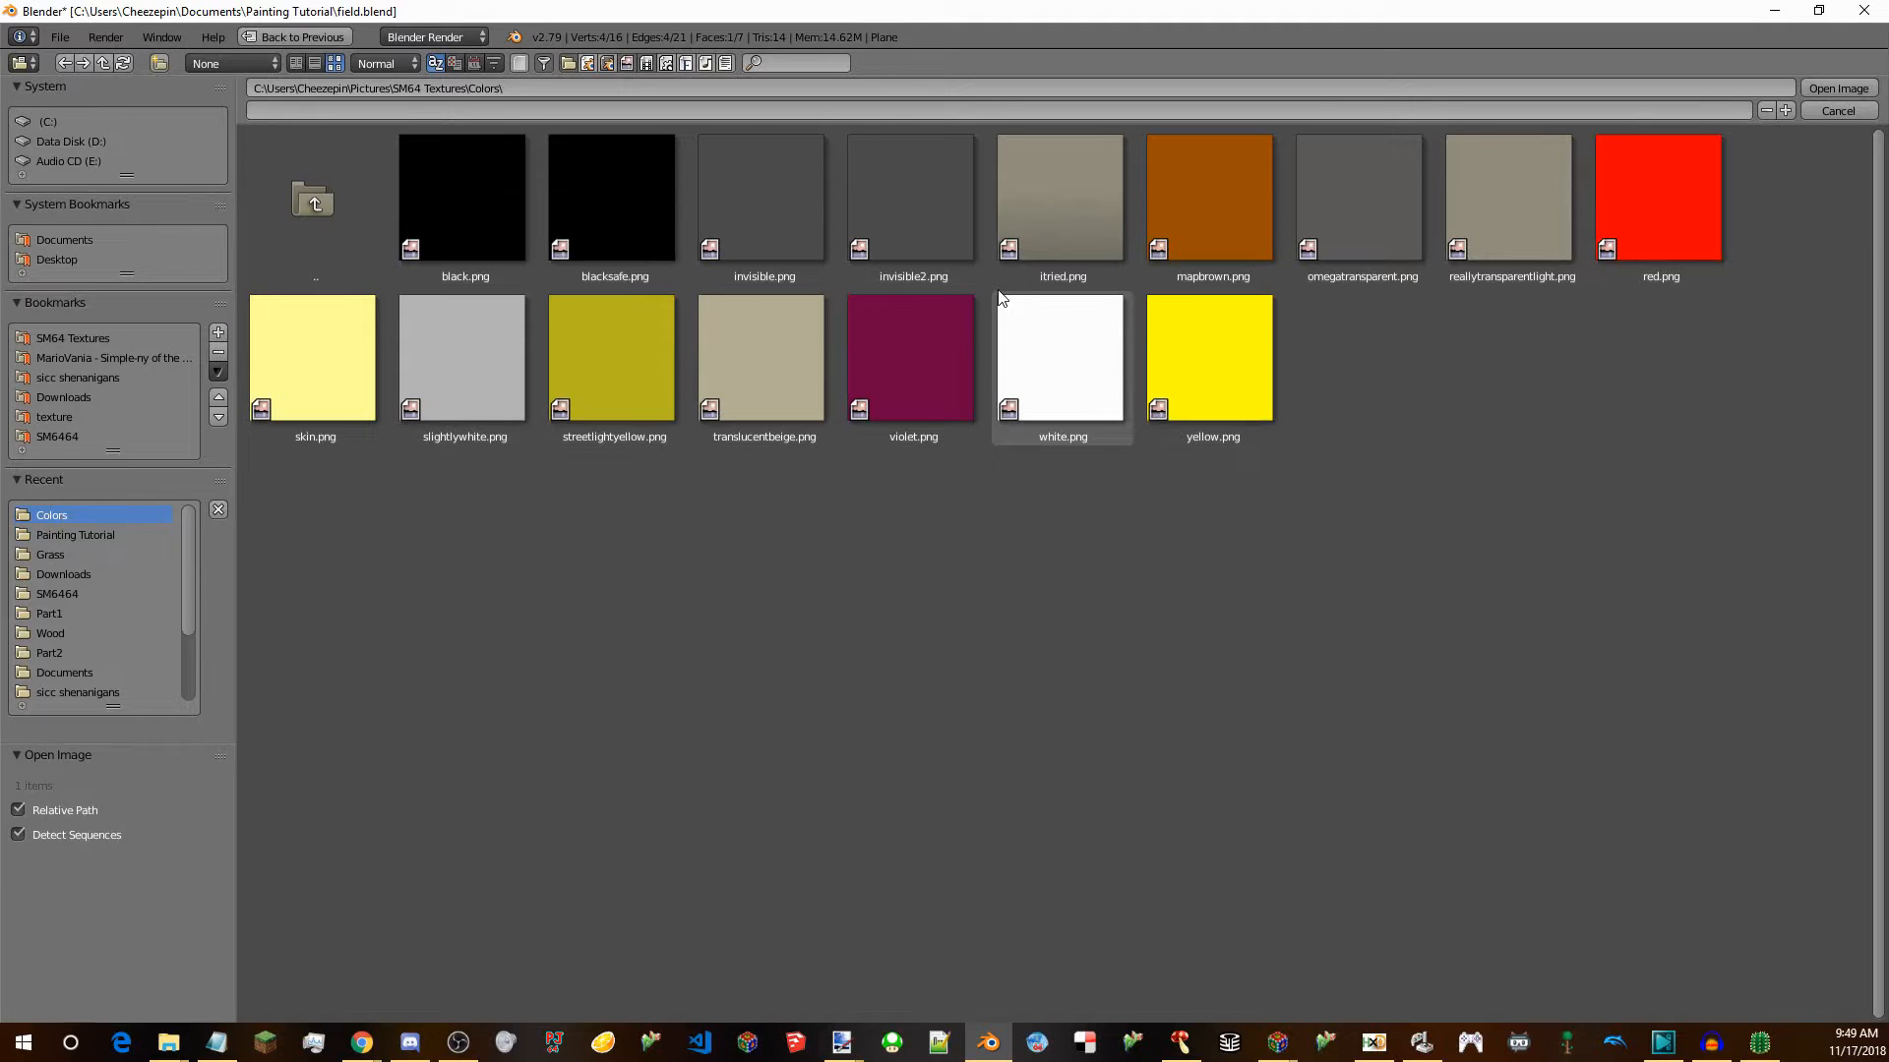
left_click(1821, 111)
left_click(1507, 918)
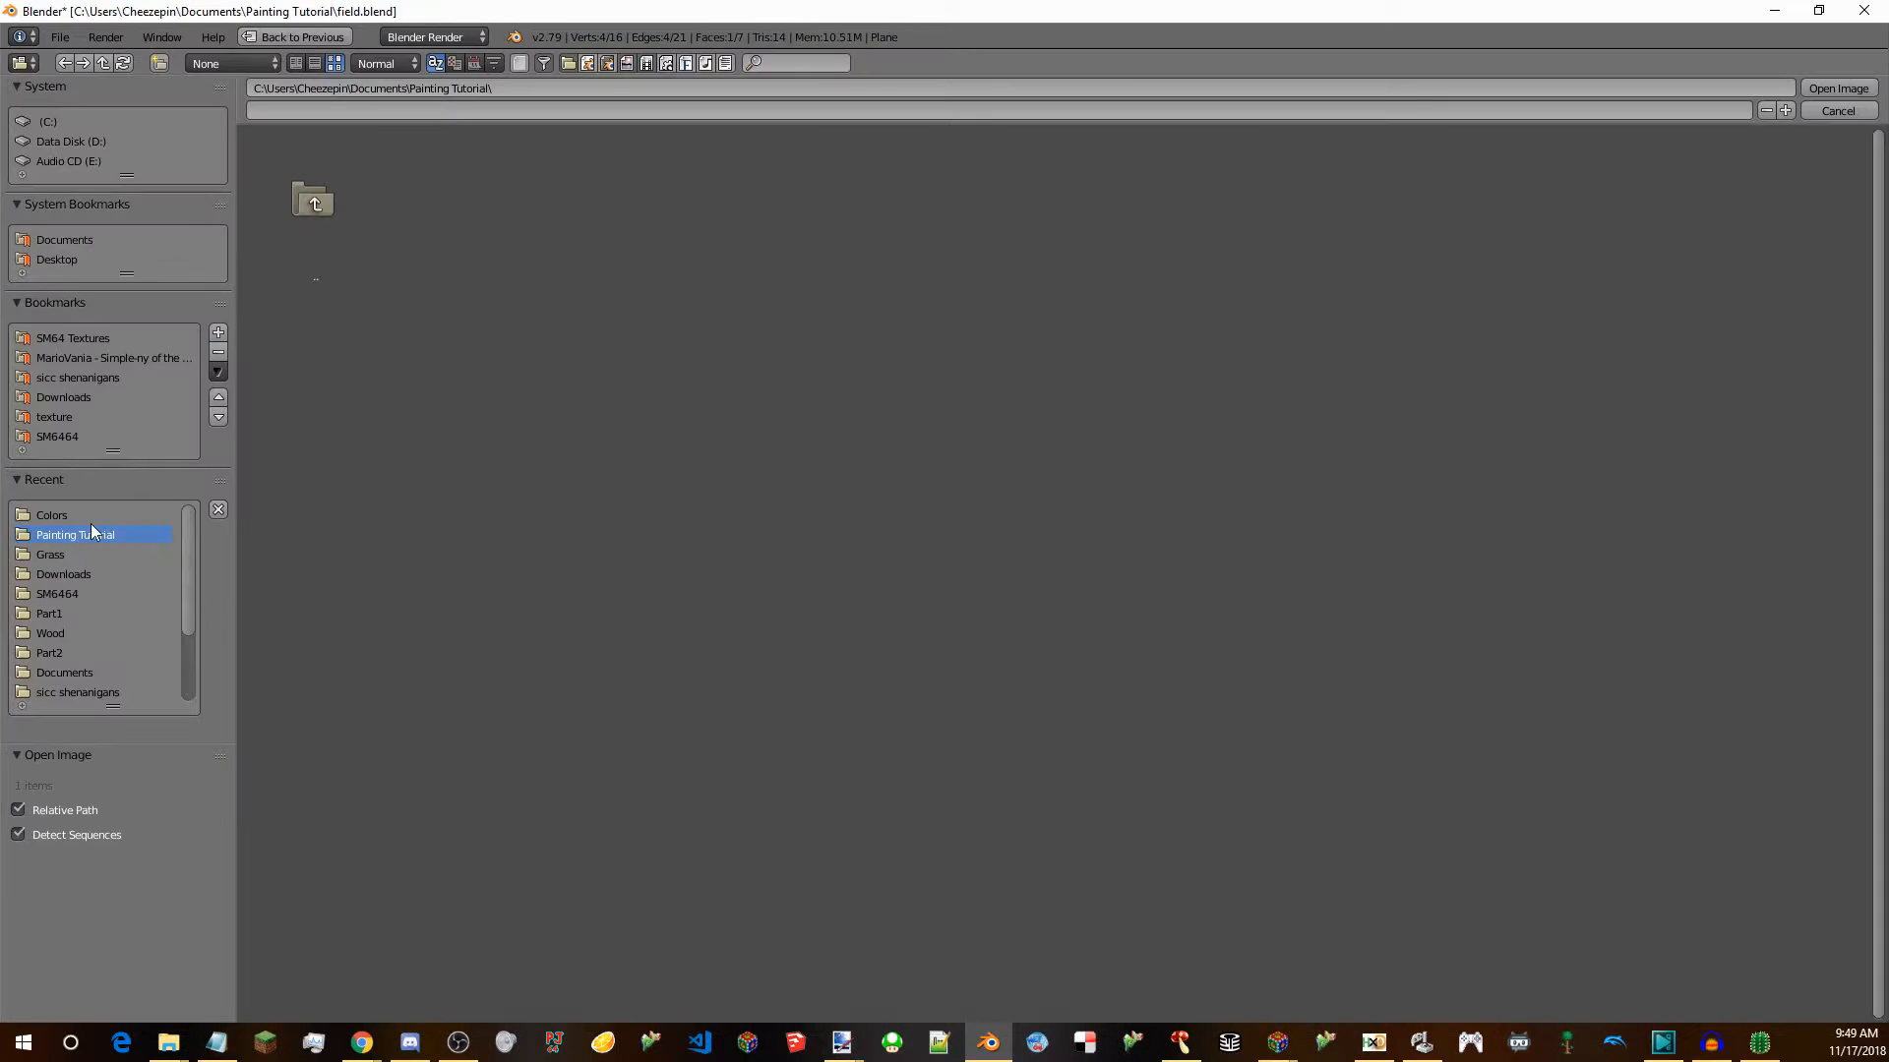
double_click(1672, 217)
scroll(649, 586, "up", 6)
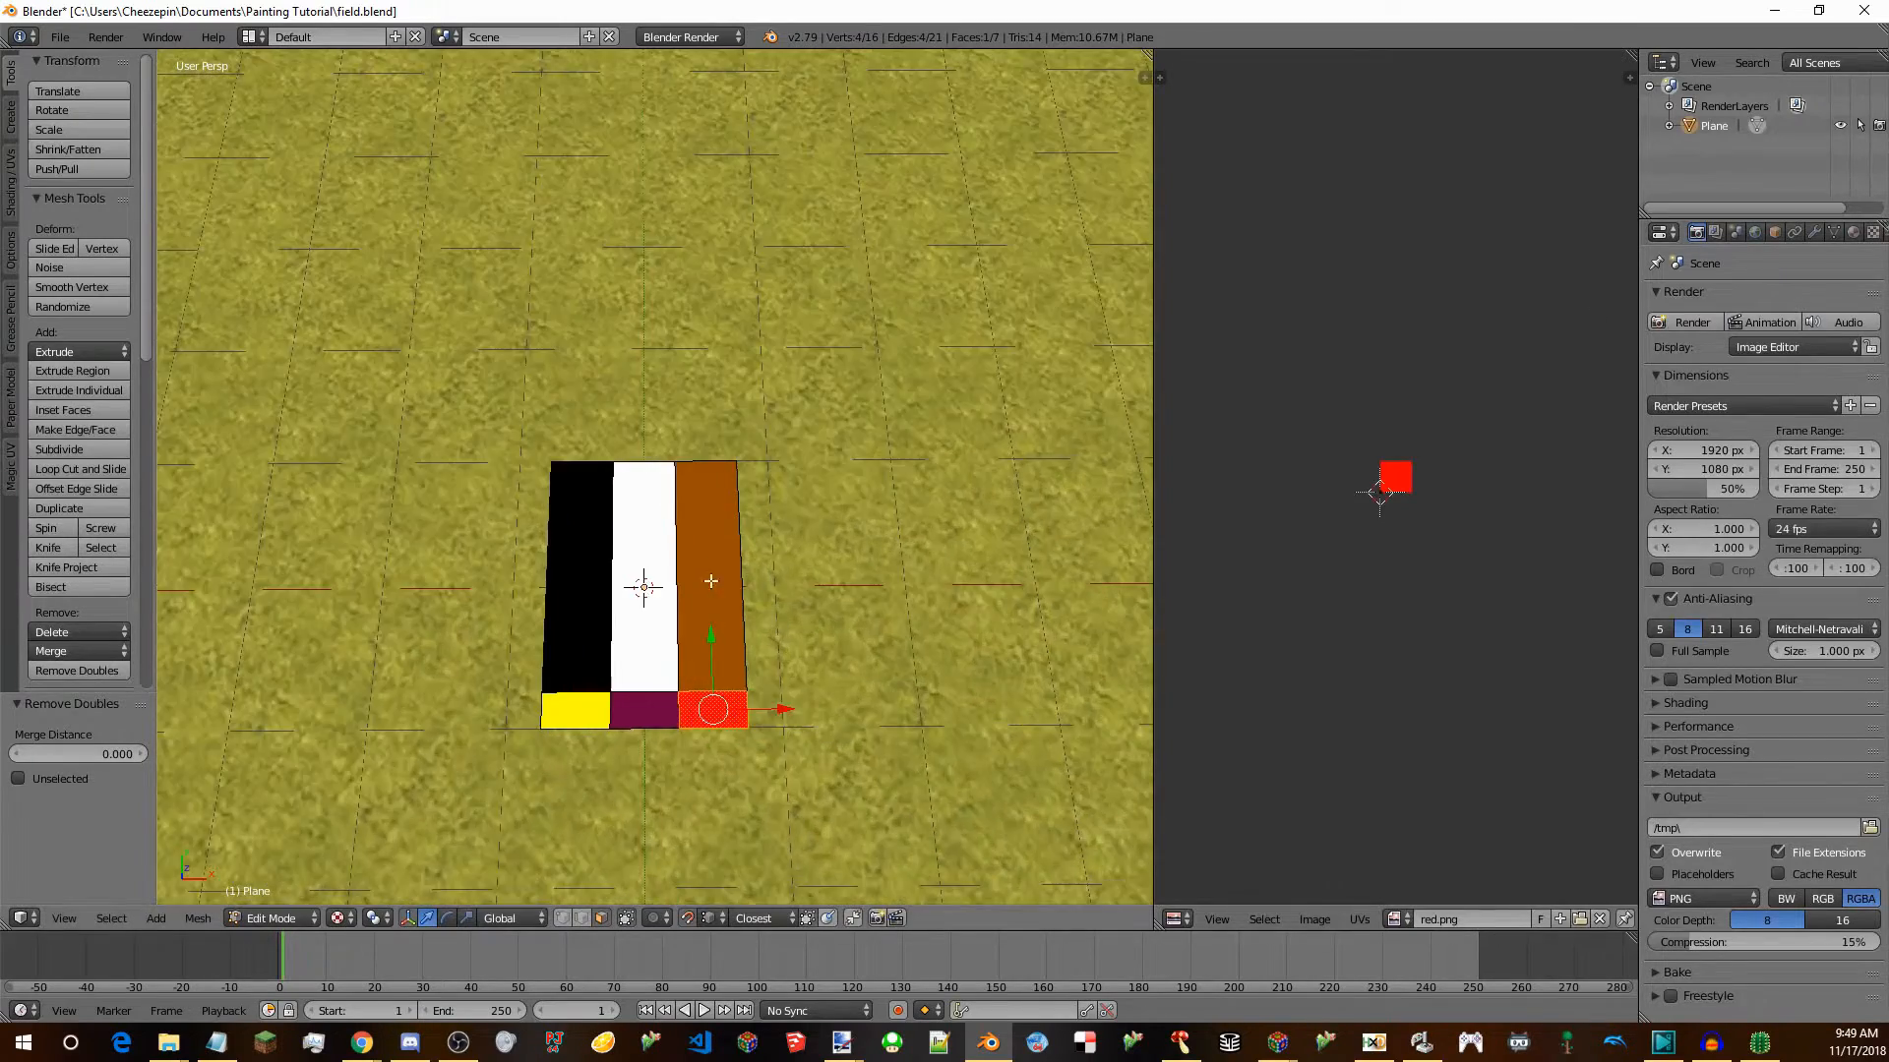
Export the textured plane as field.obj into the Painting Tutorial folder, overwriting the existing file.
scroll(653, 616, "down", 7)
middle_click_drag(653, 615, 567, 532)
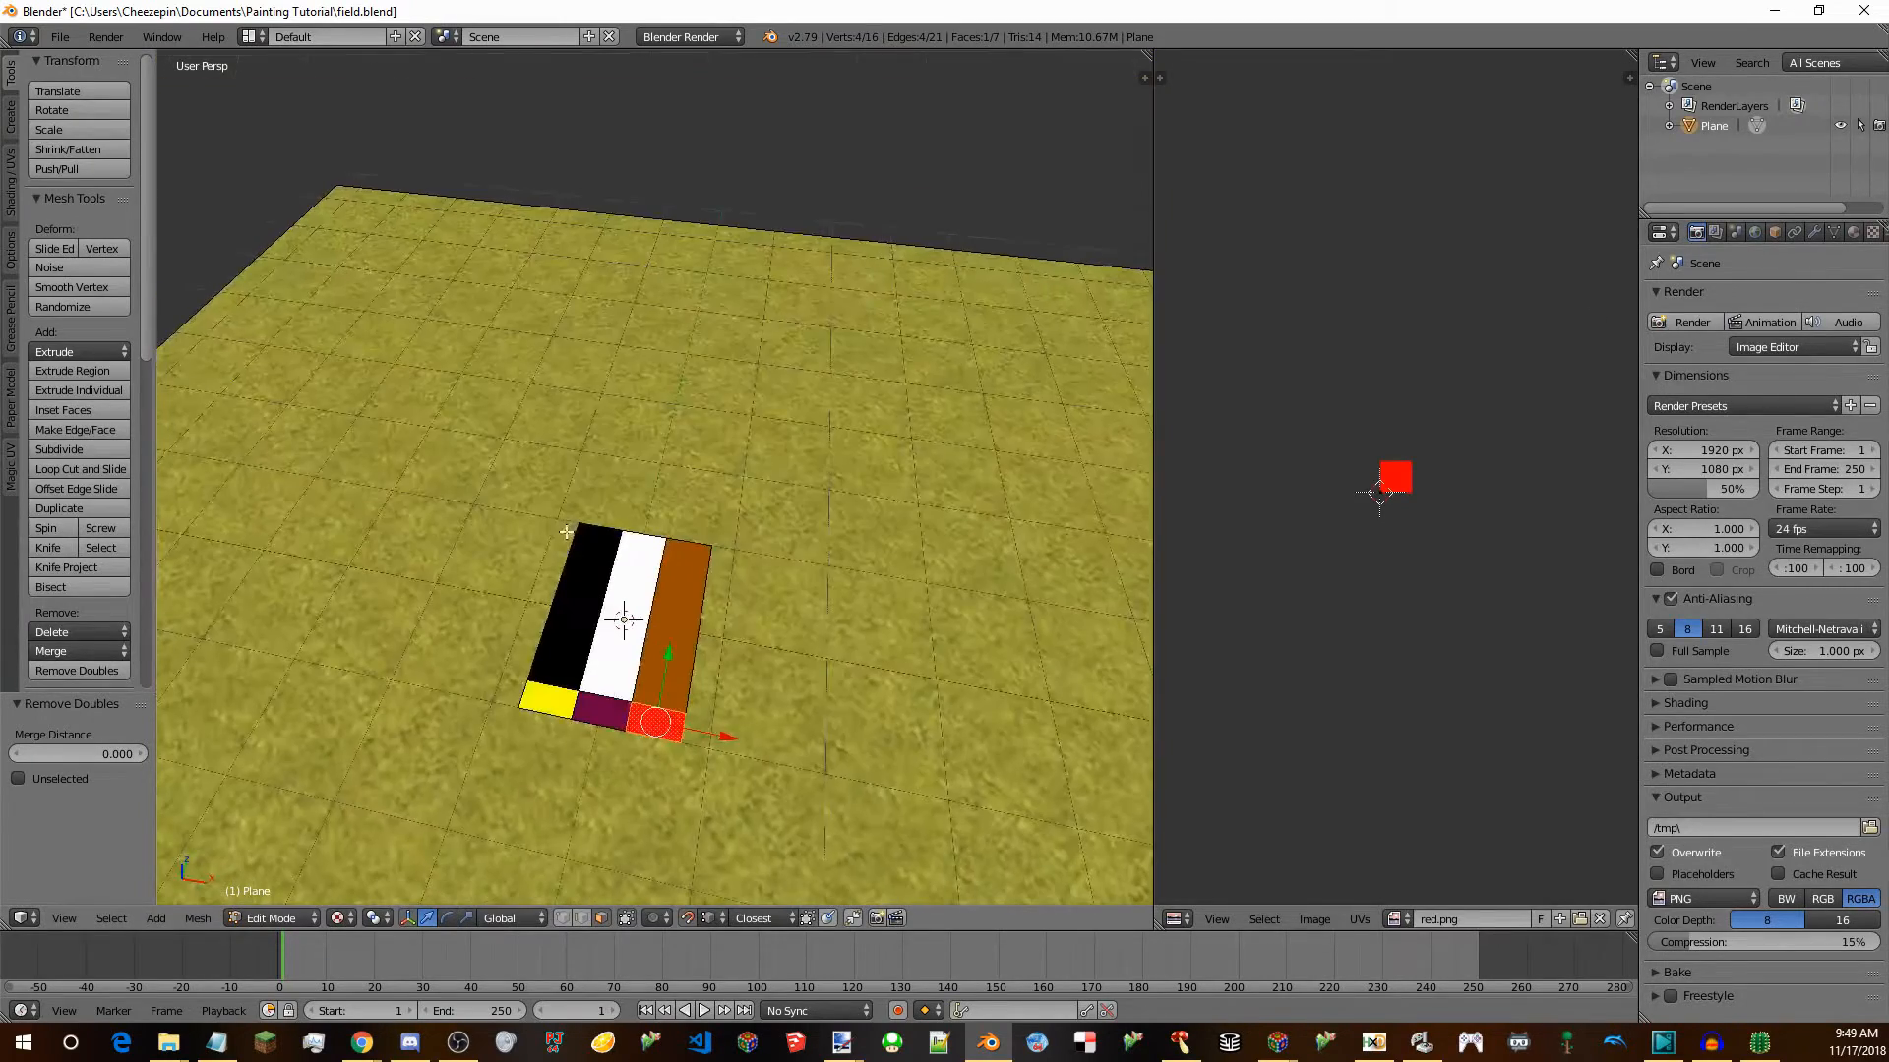
left_click(60, 37)
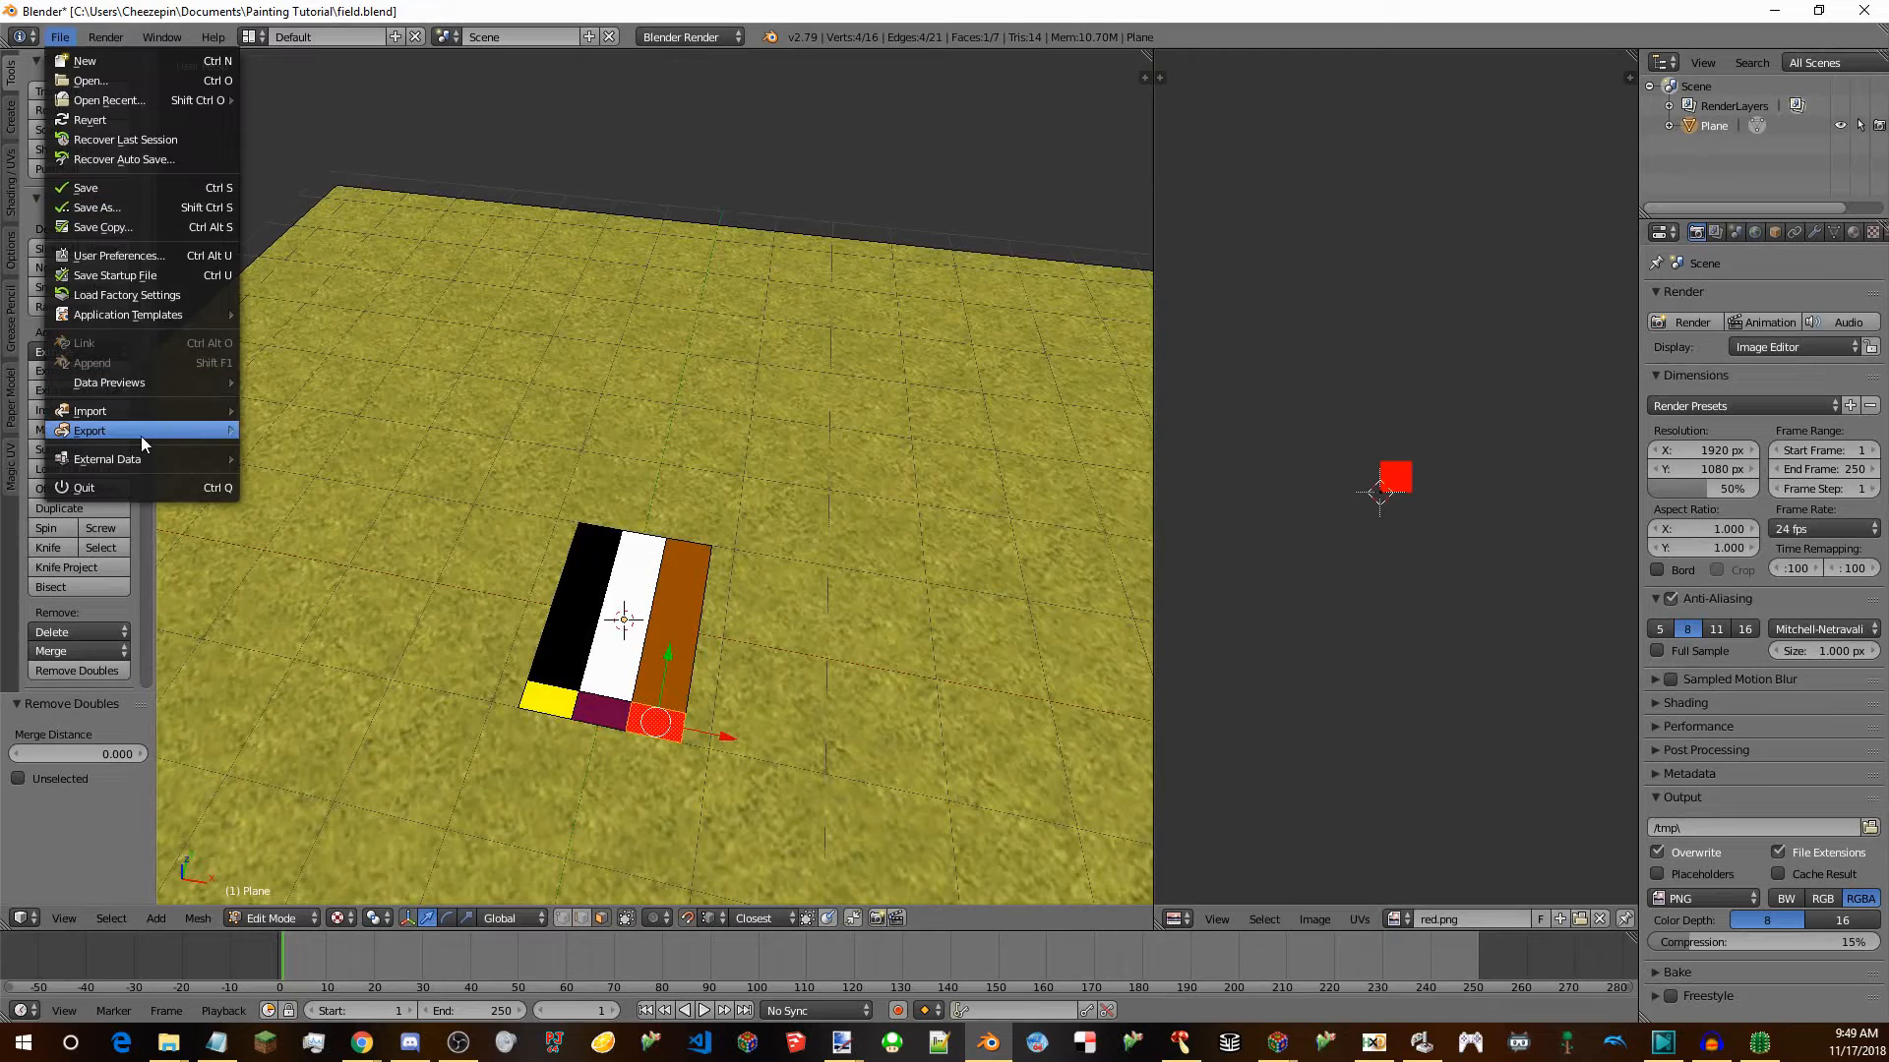
mouse_move(133, 434)
left_click(338, 881)
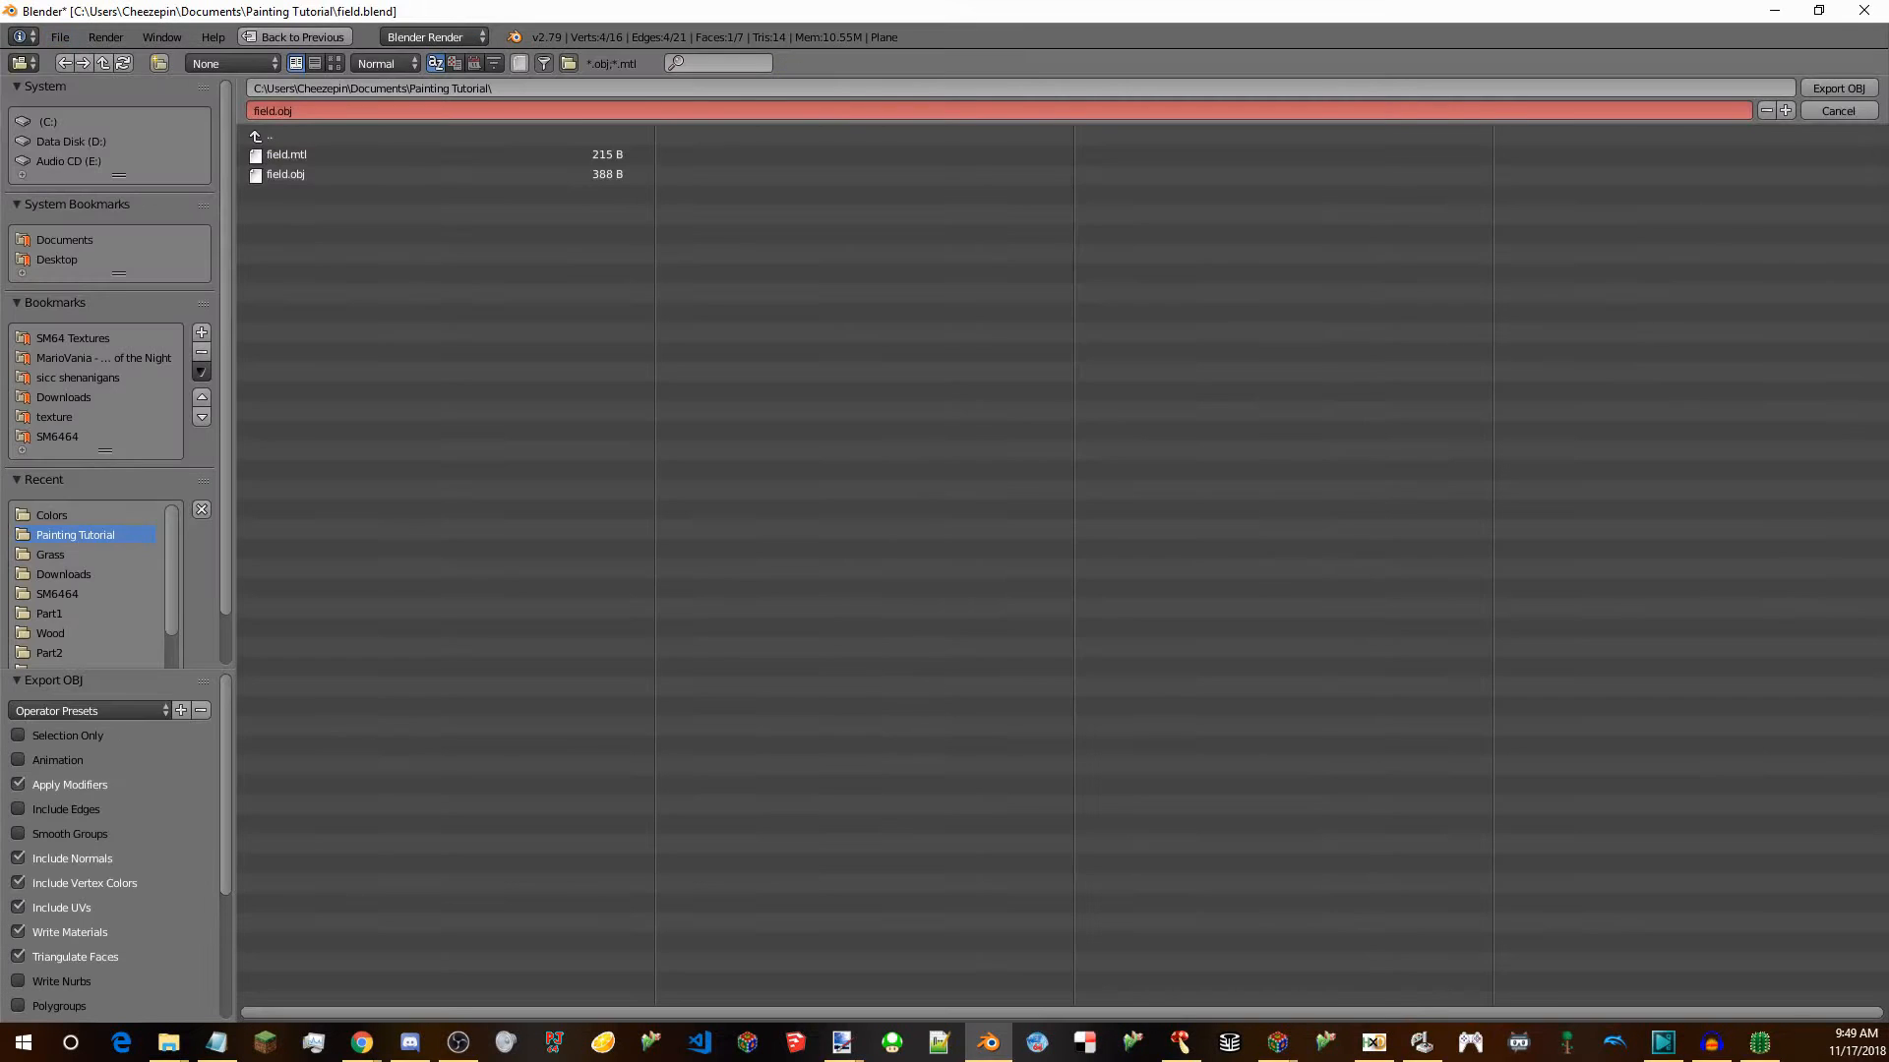
left_click(1841, 108)
Switch to SM64 ROM Manager, load field.obj as the Bob Omb's Battlefield Area 1 model and open its collision editor.
left_click(1179, 1041)
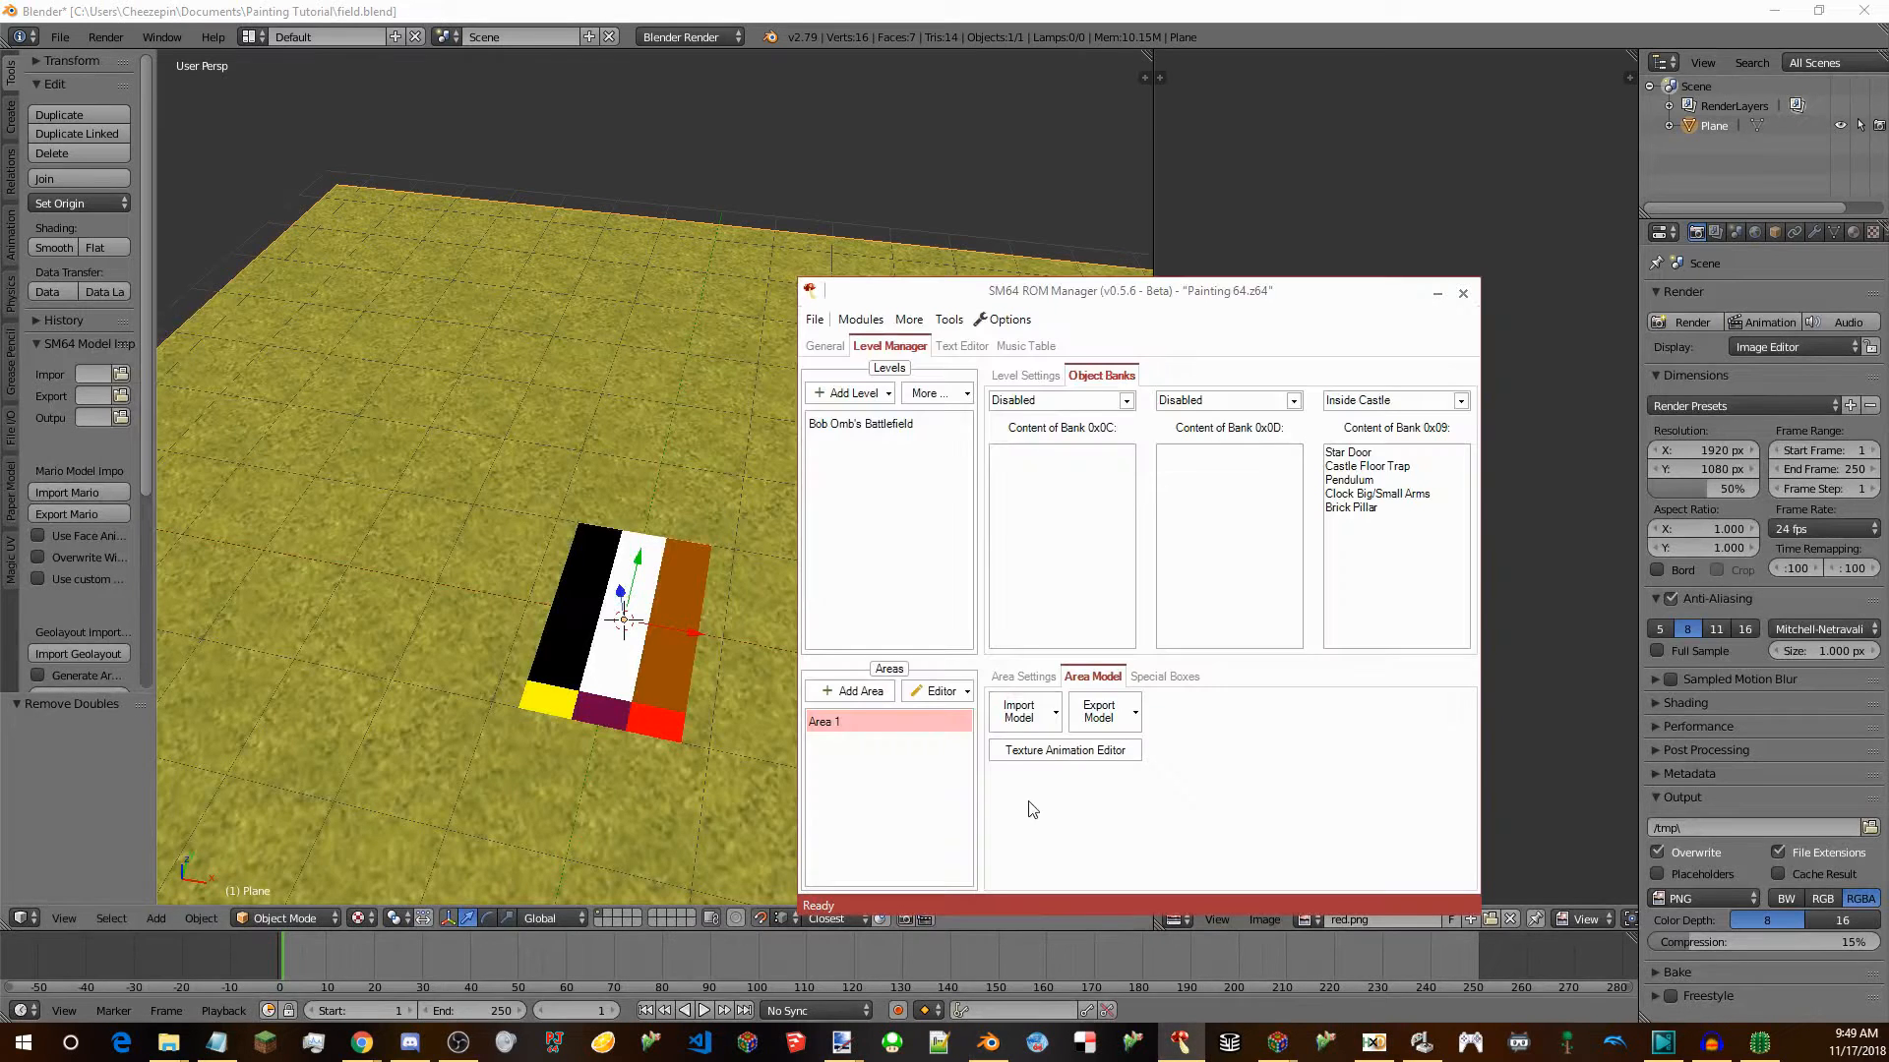
left_click(825, 346)
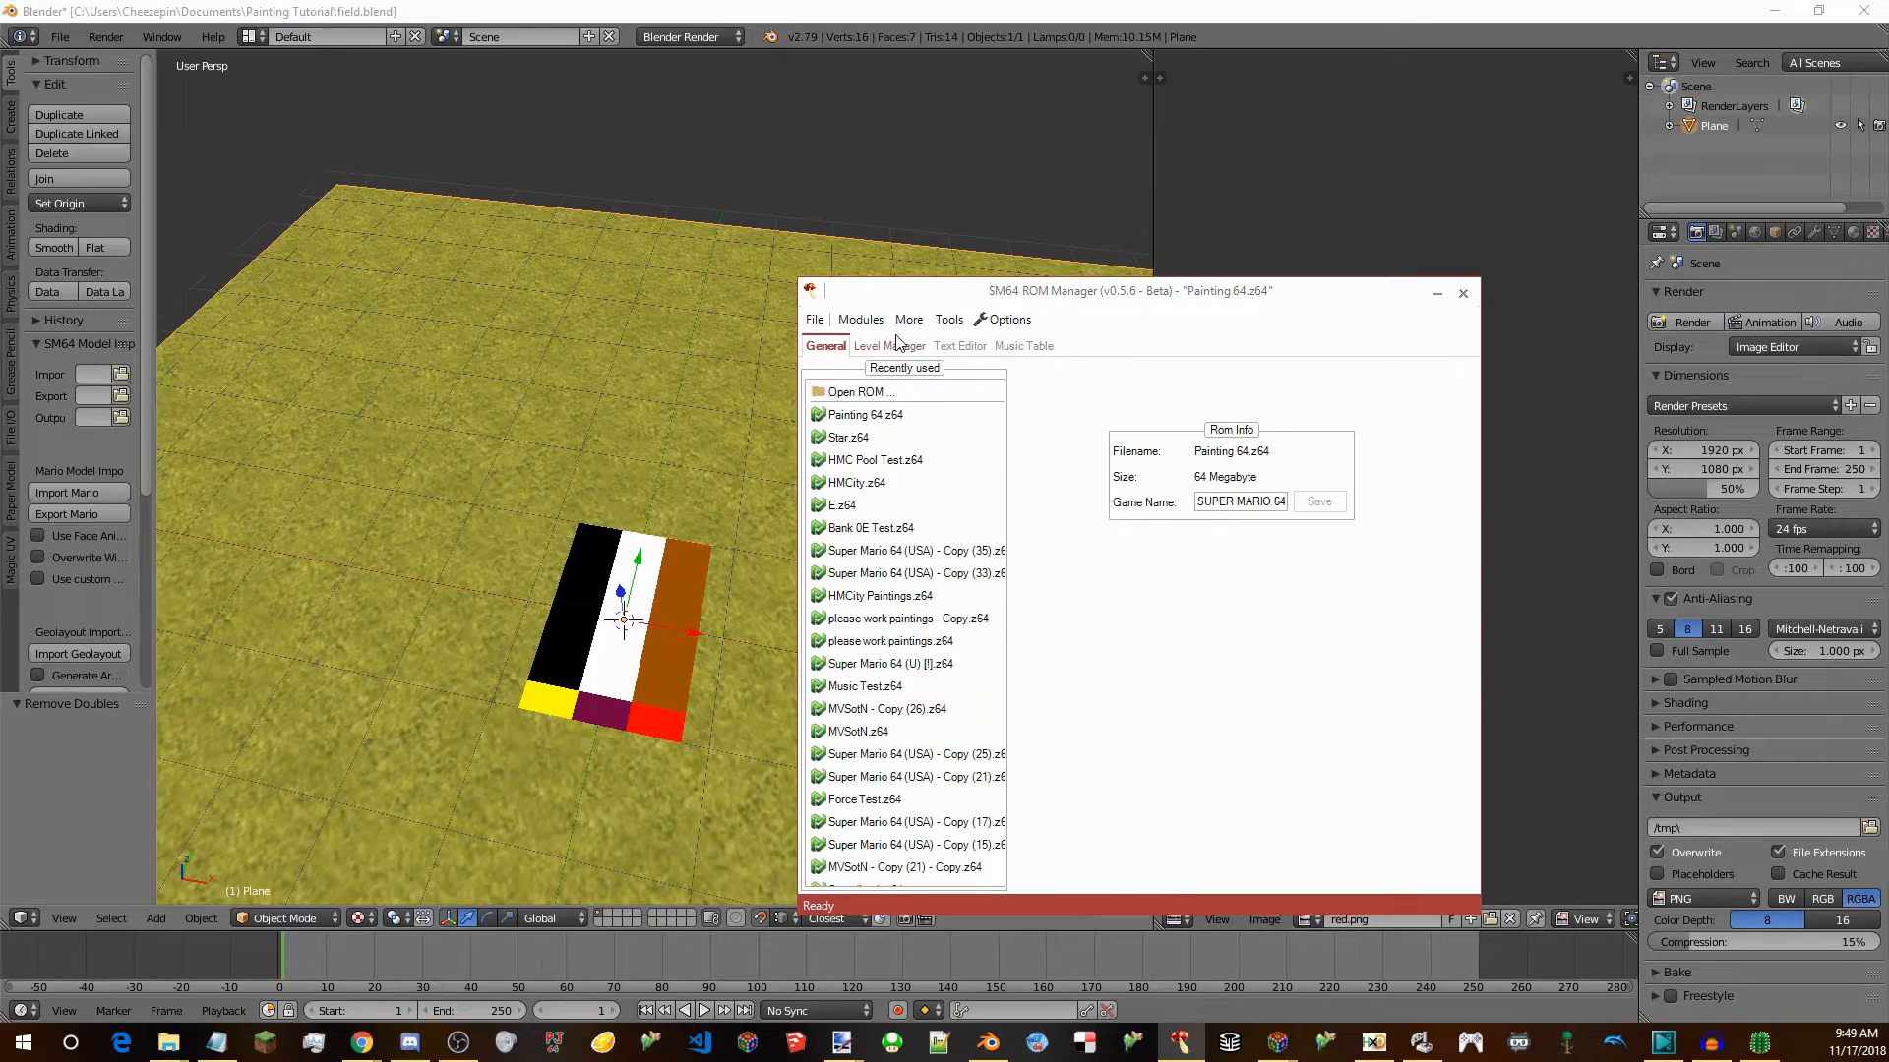
left_click(894, 345)
left_click(879, 434)
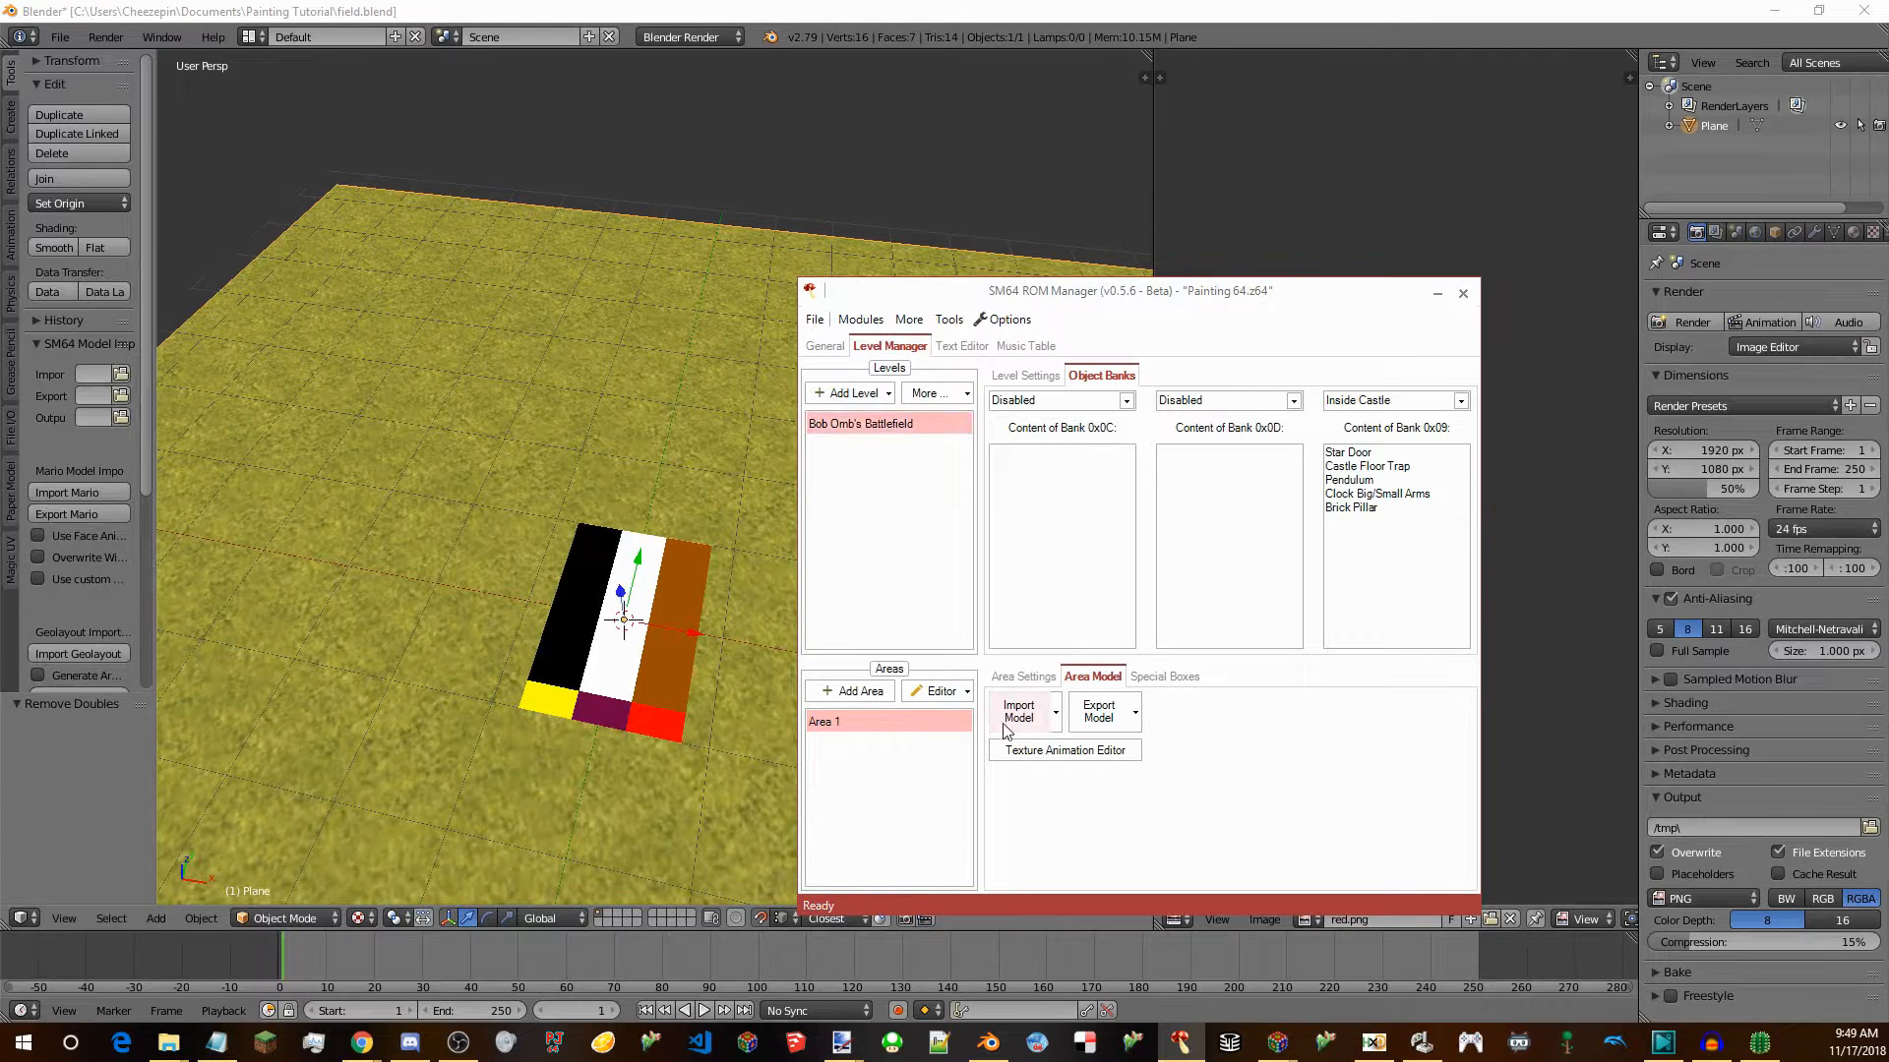
left_click(1019, 717)
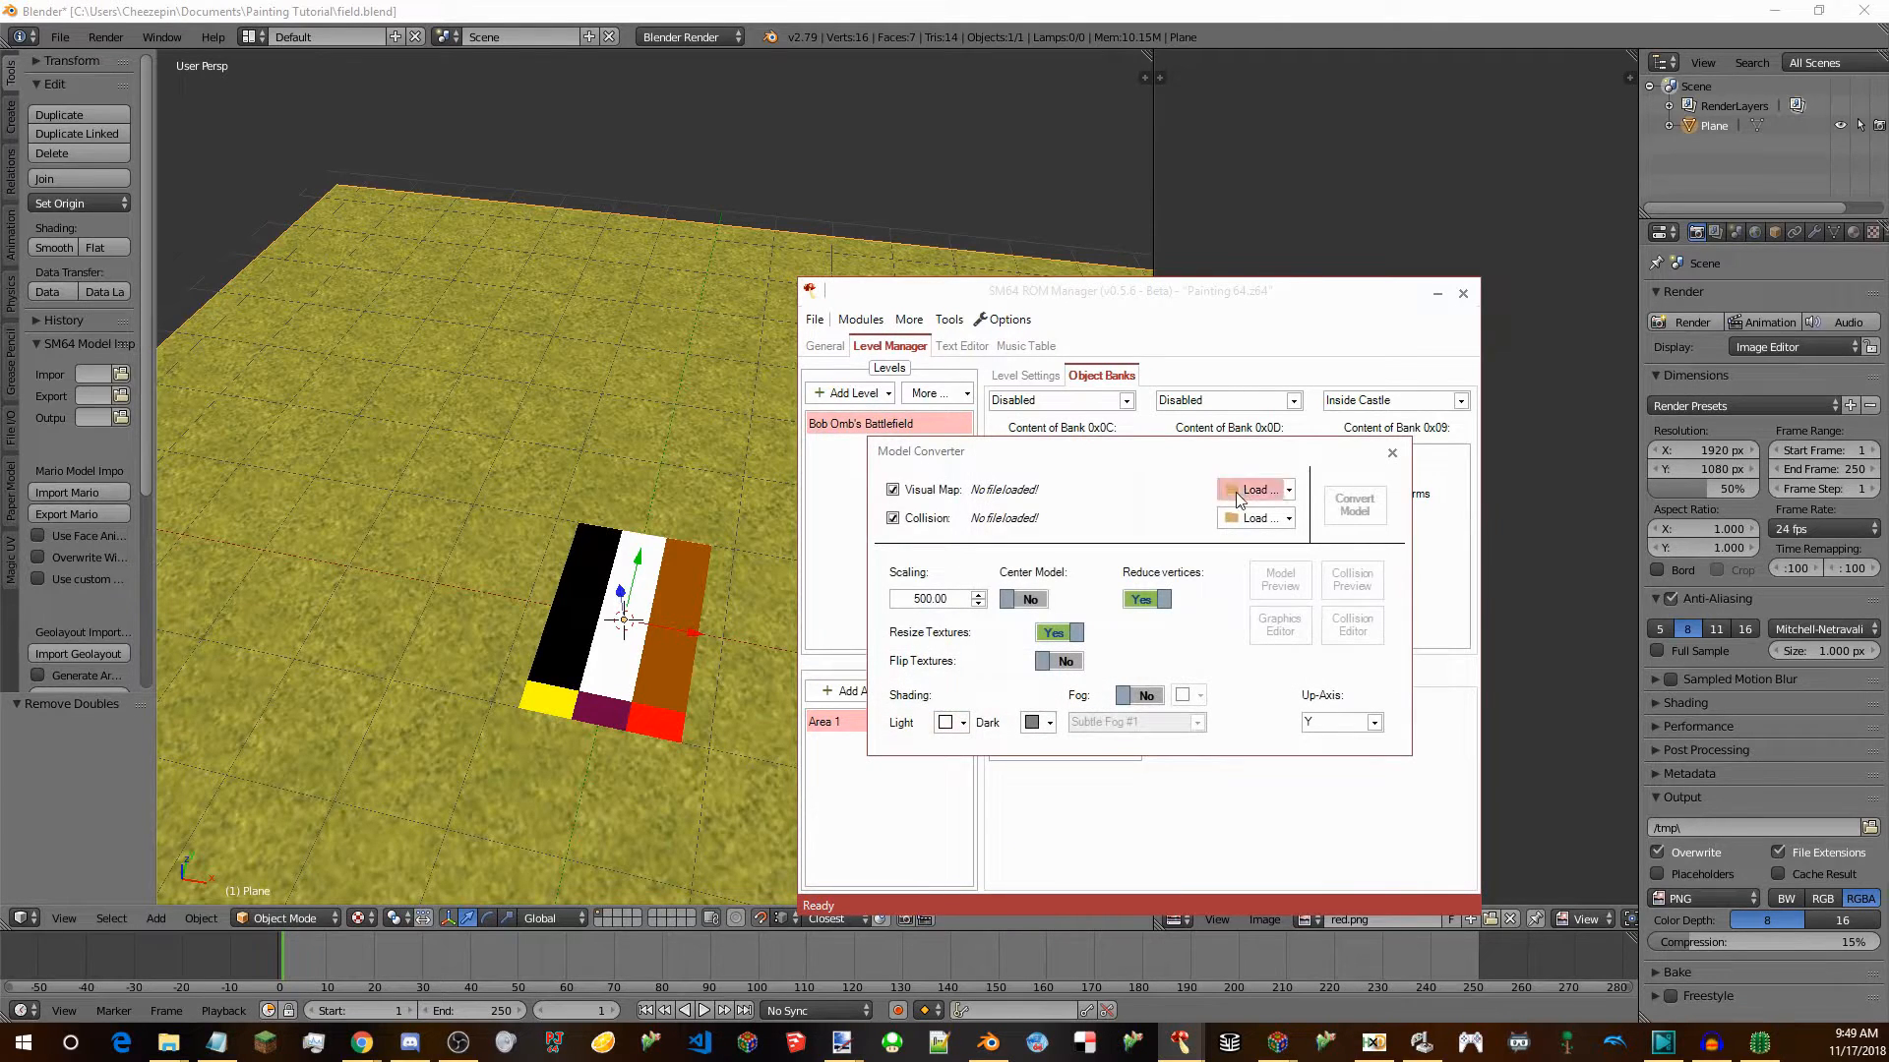
left_click(1247, 490)
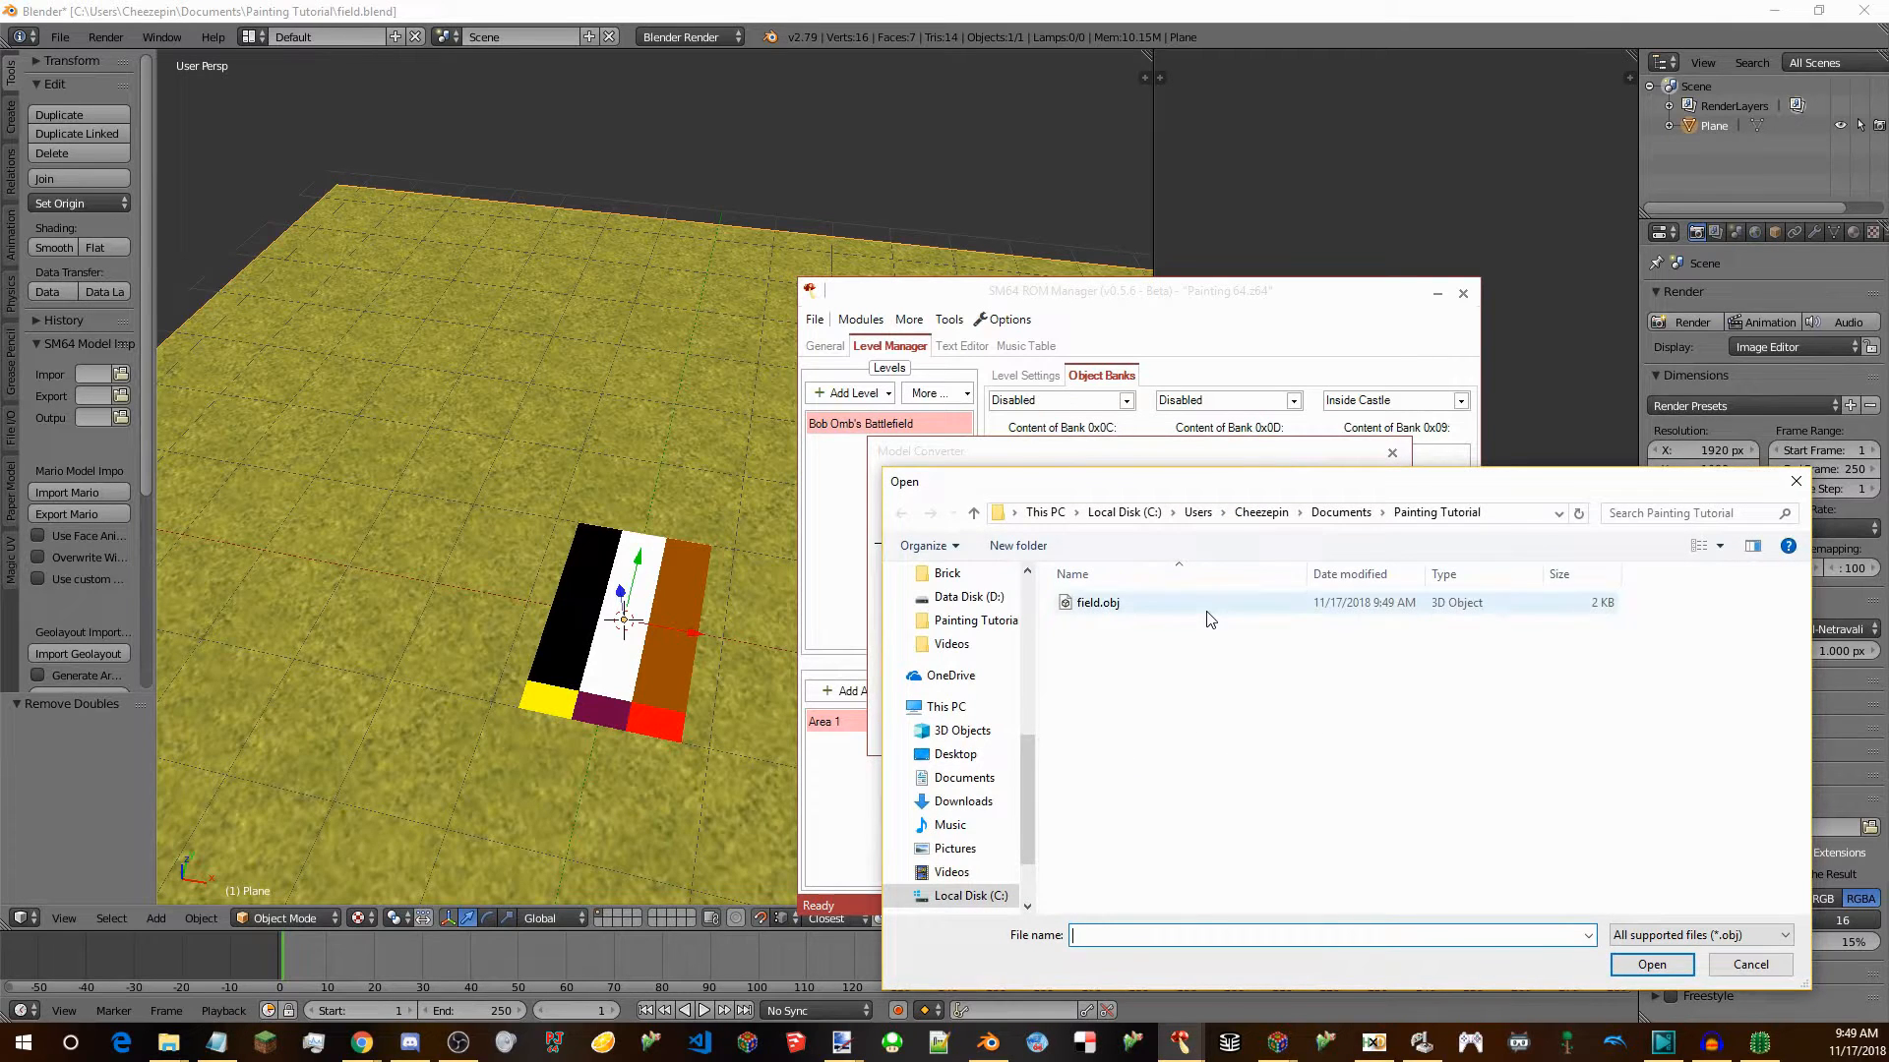
double_click(1207, 611)
left_click(1363, 638)
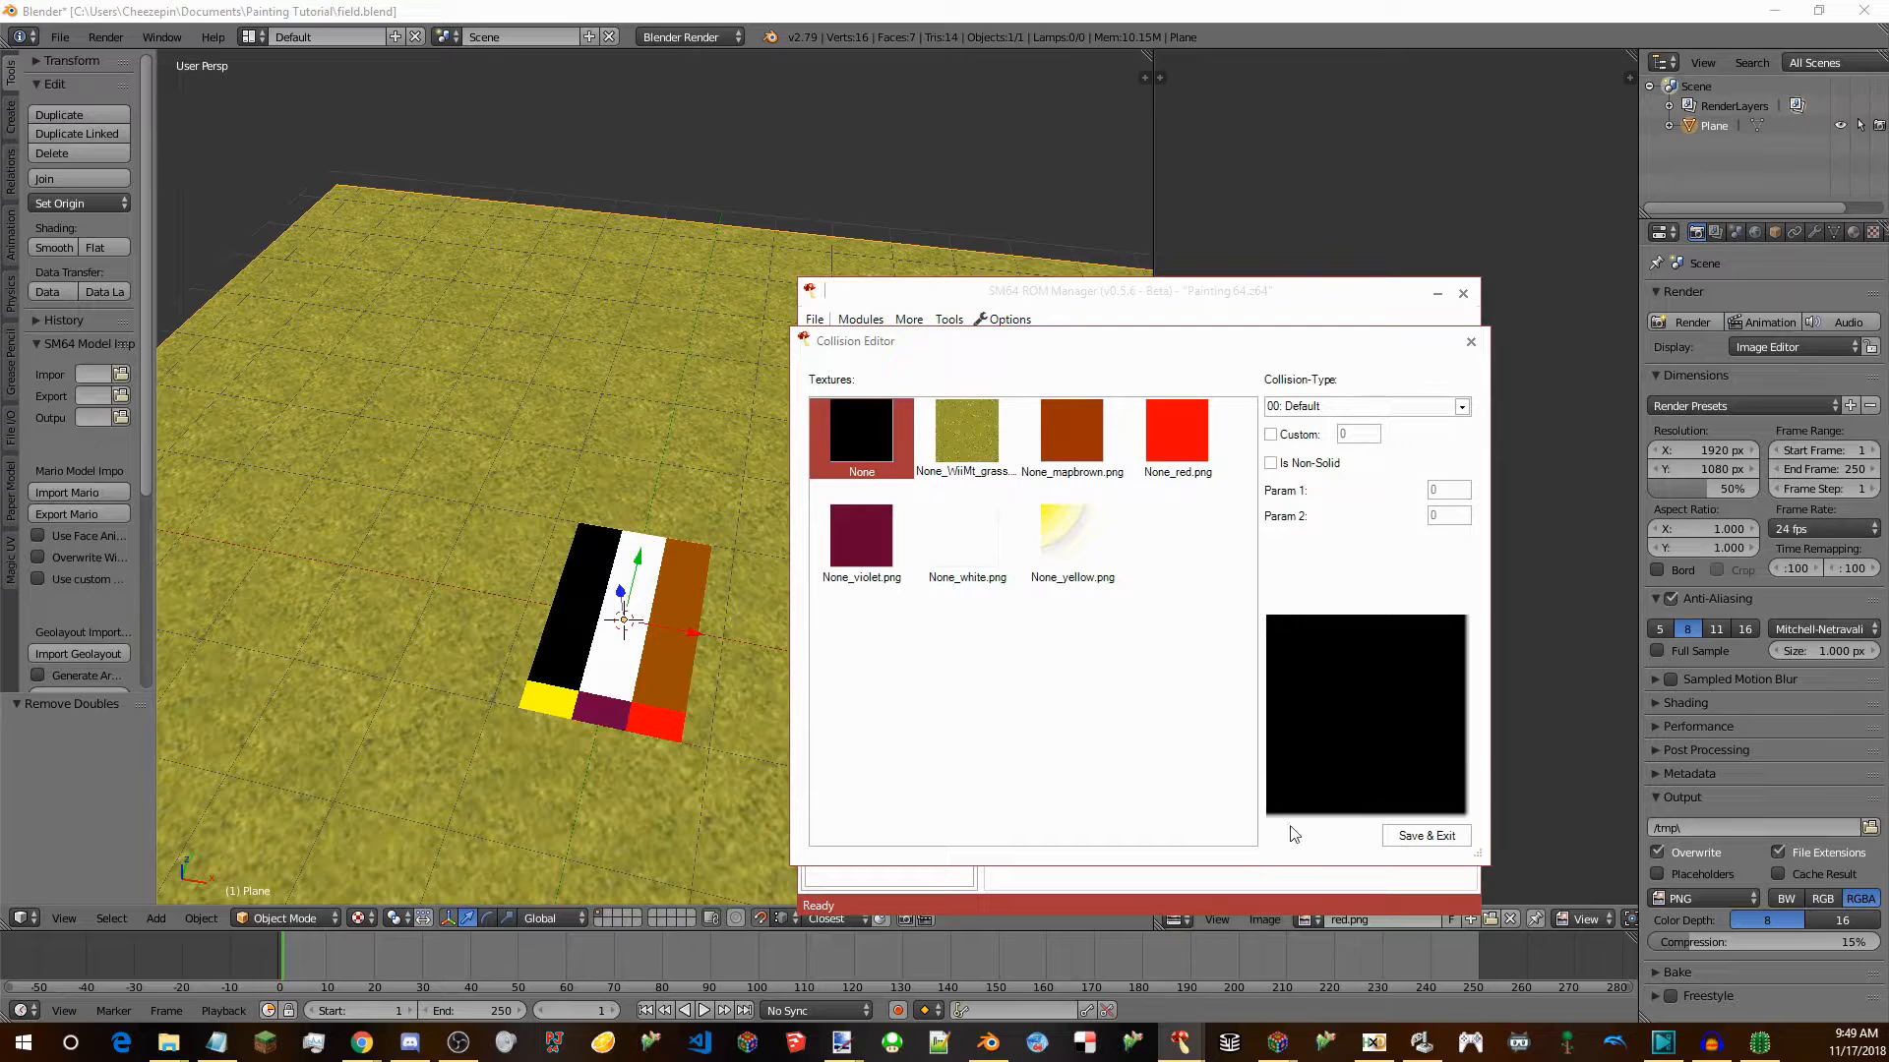
Switch to Chrome and check the painting list and painting struct in the Castle Paintings thread.
mouse_move(362, 1043)
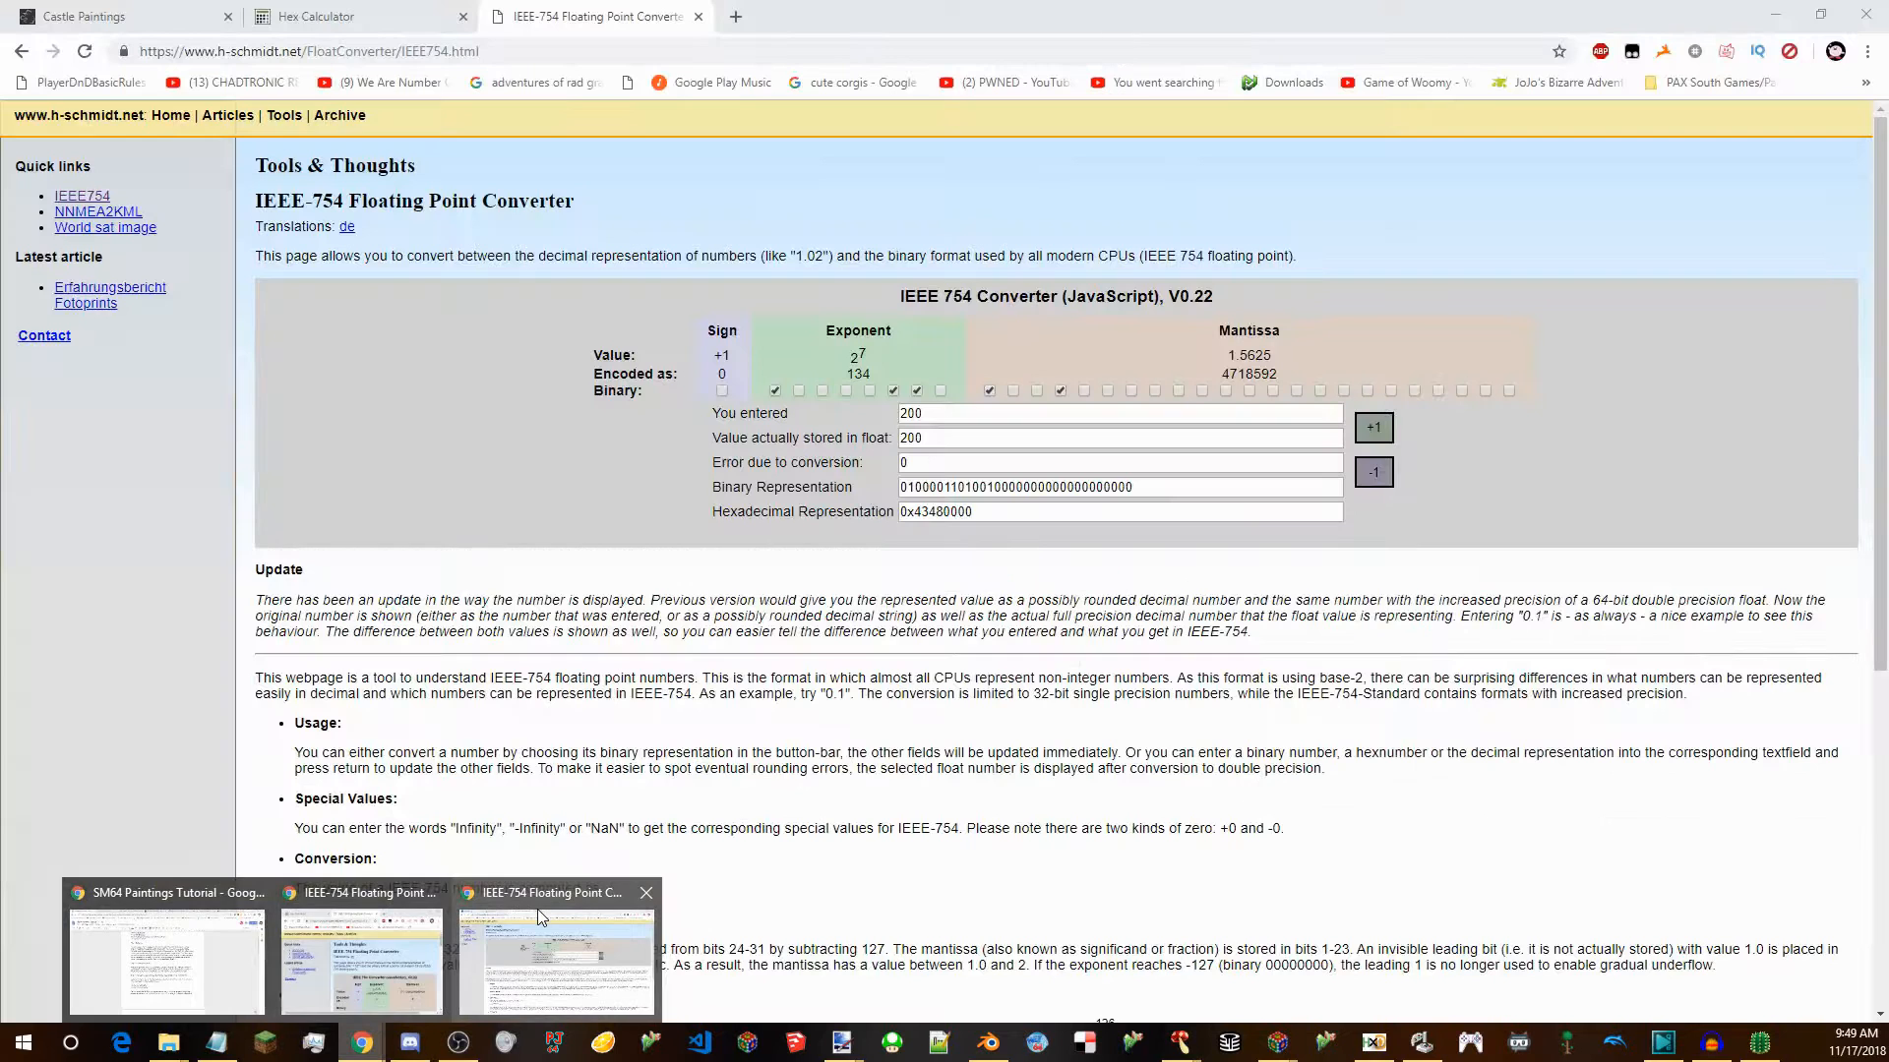
left_click(537, 909)
key("ctrl+Tab")
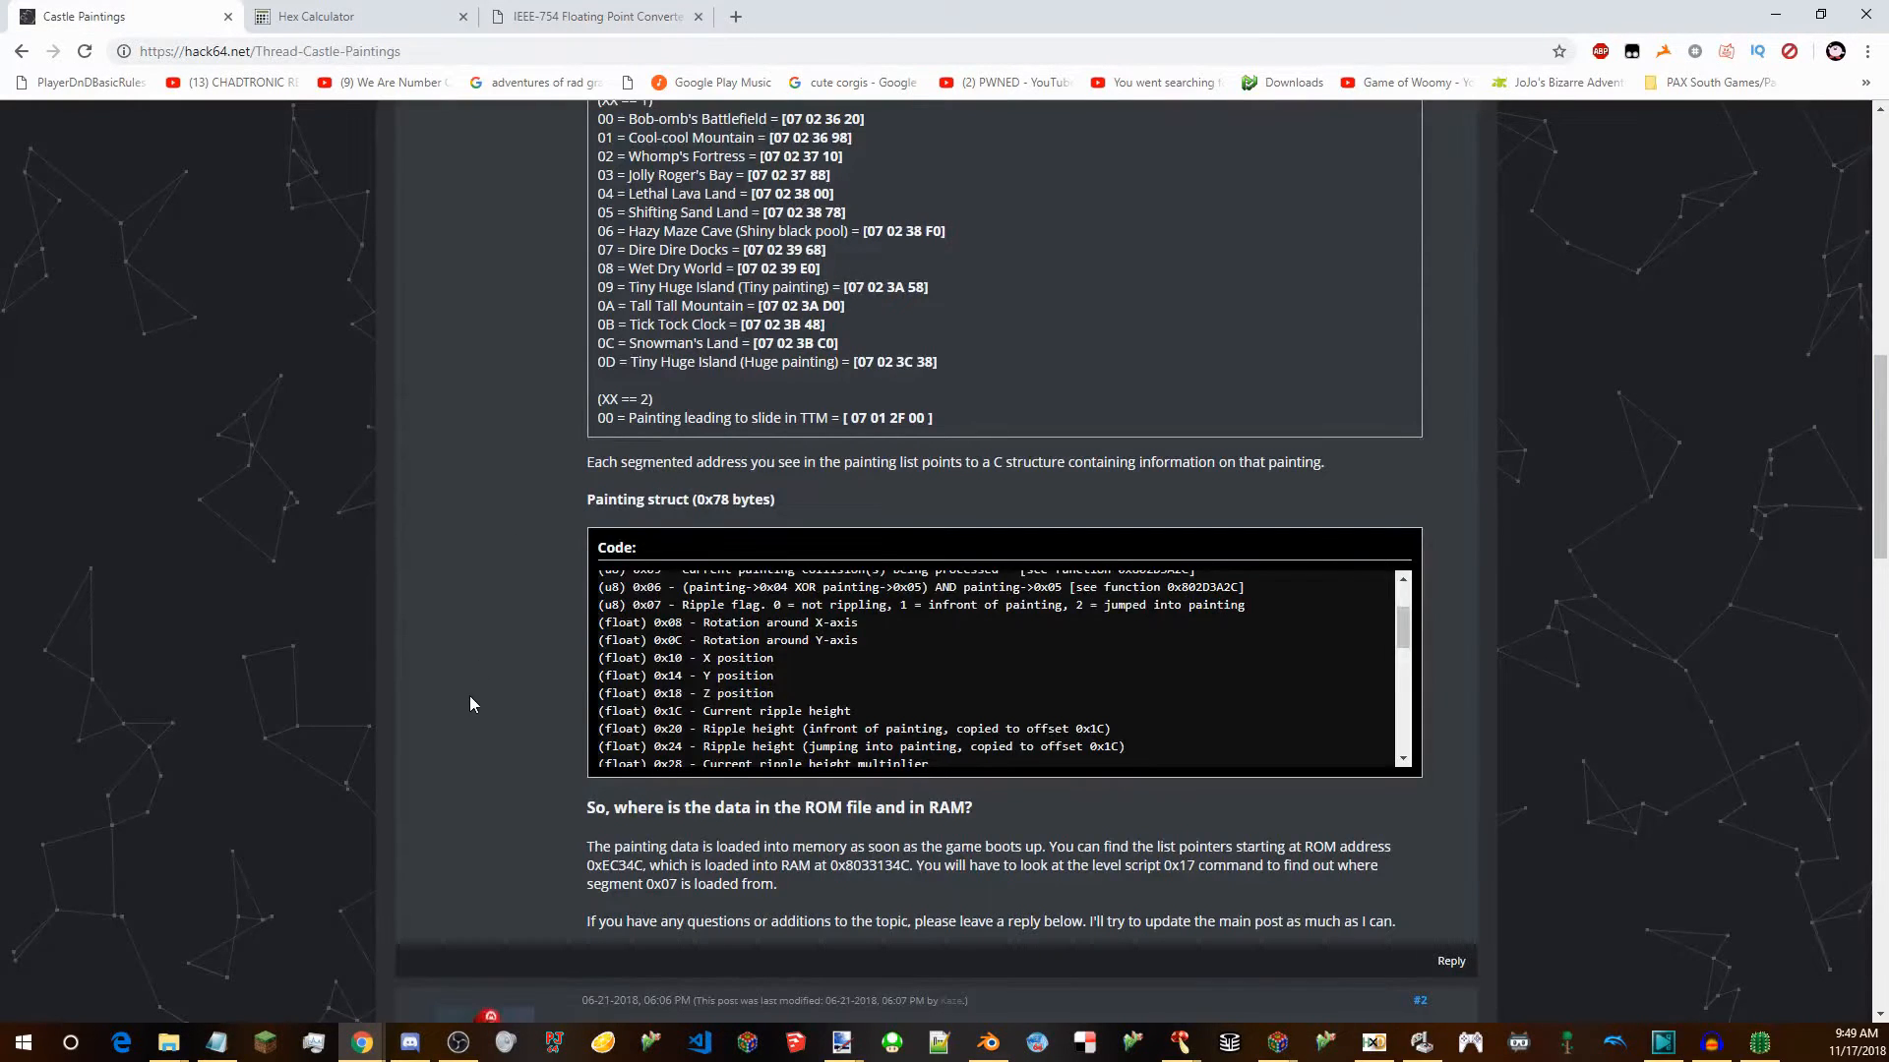
scroll(469, 699, "down", 6)
scroll(502, 686, "up", 6)
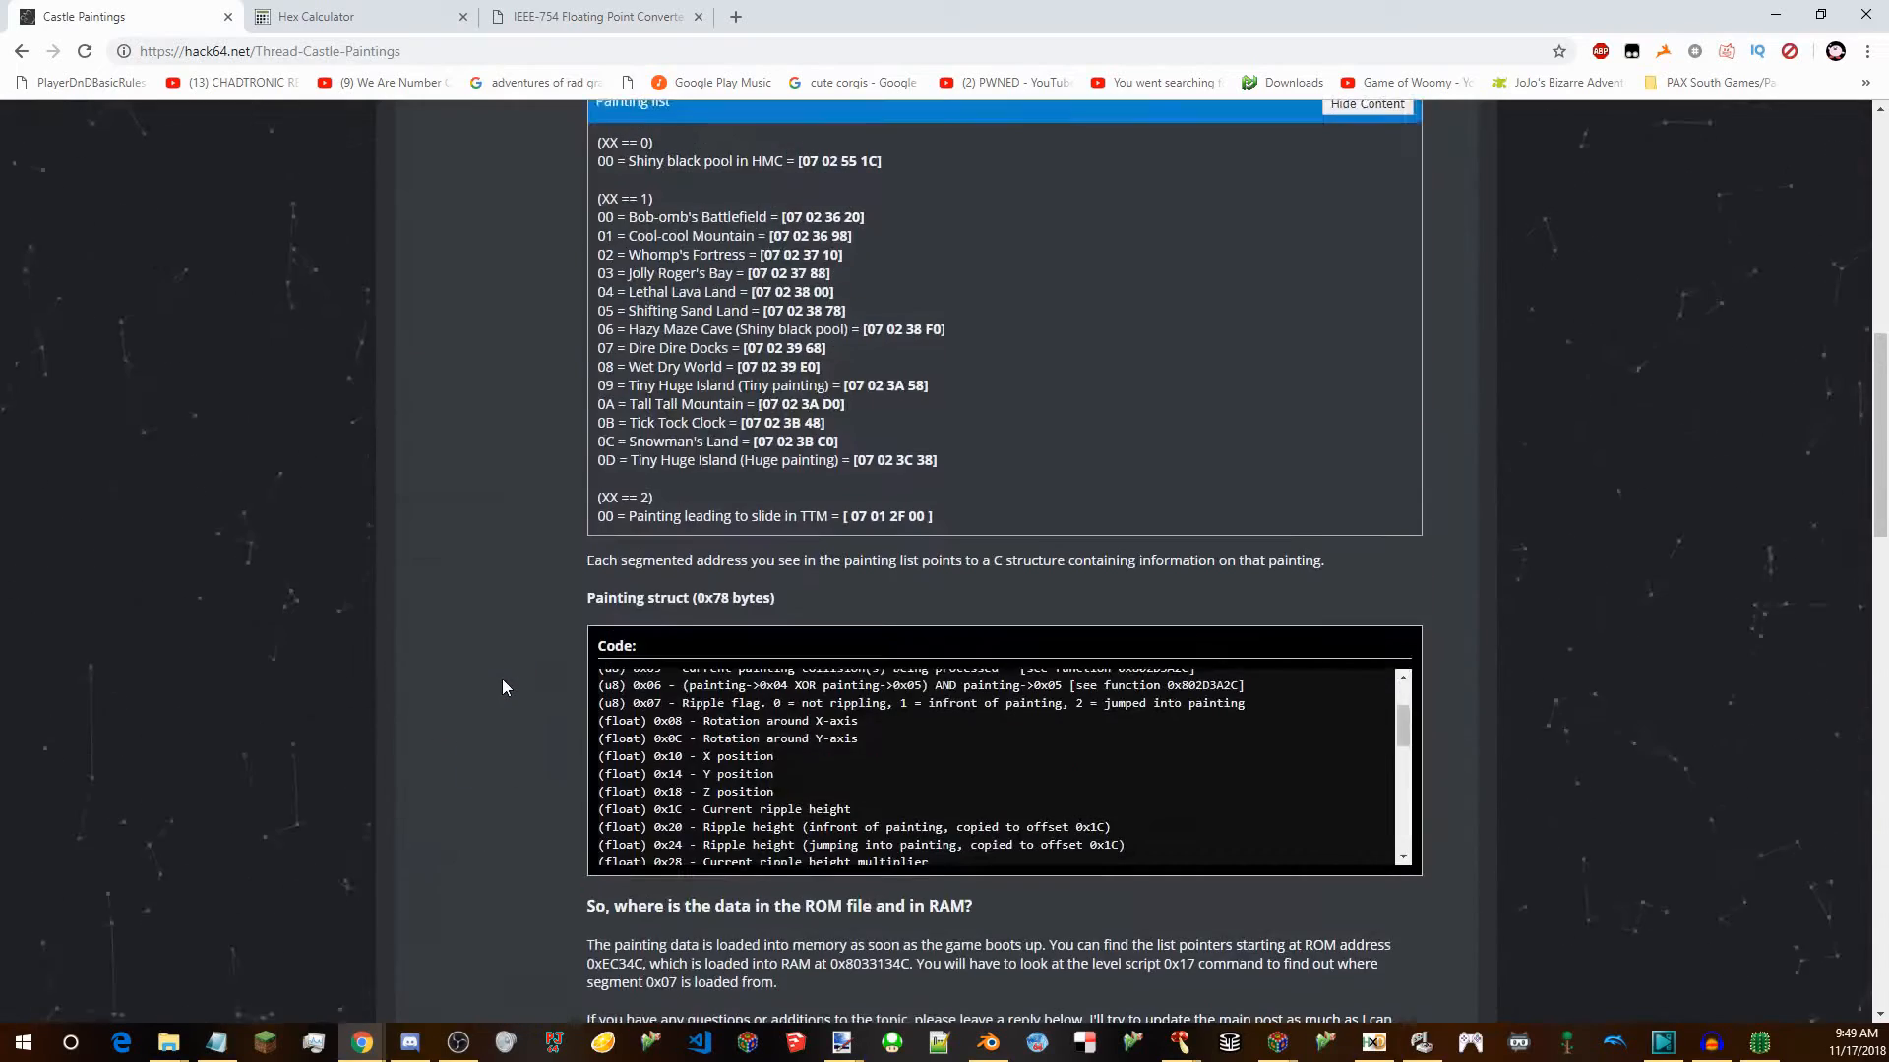
left_click(1776, 13)
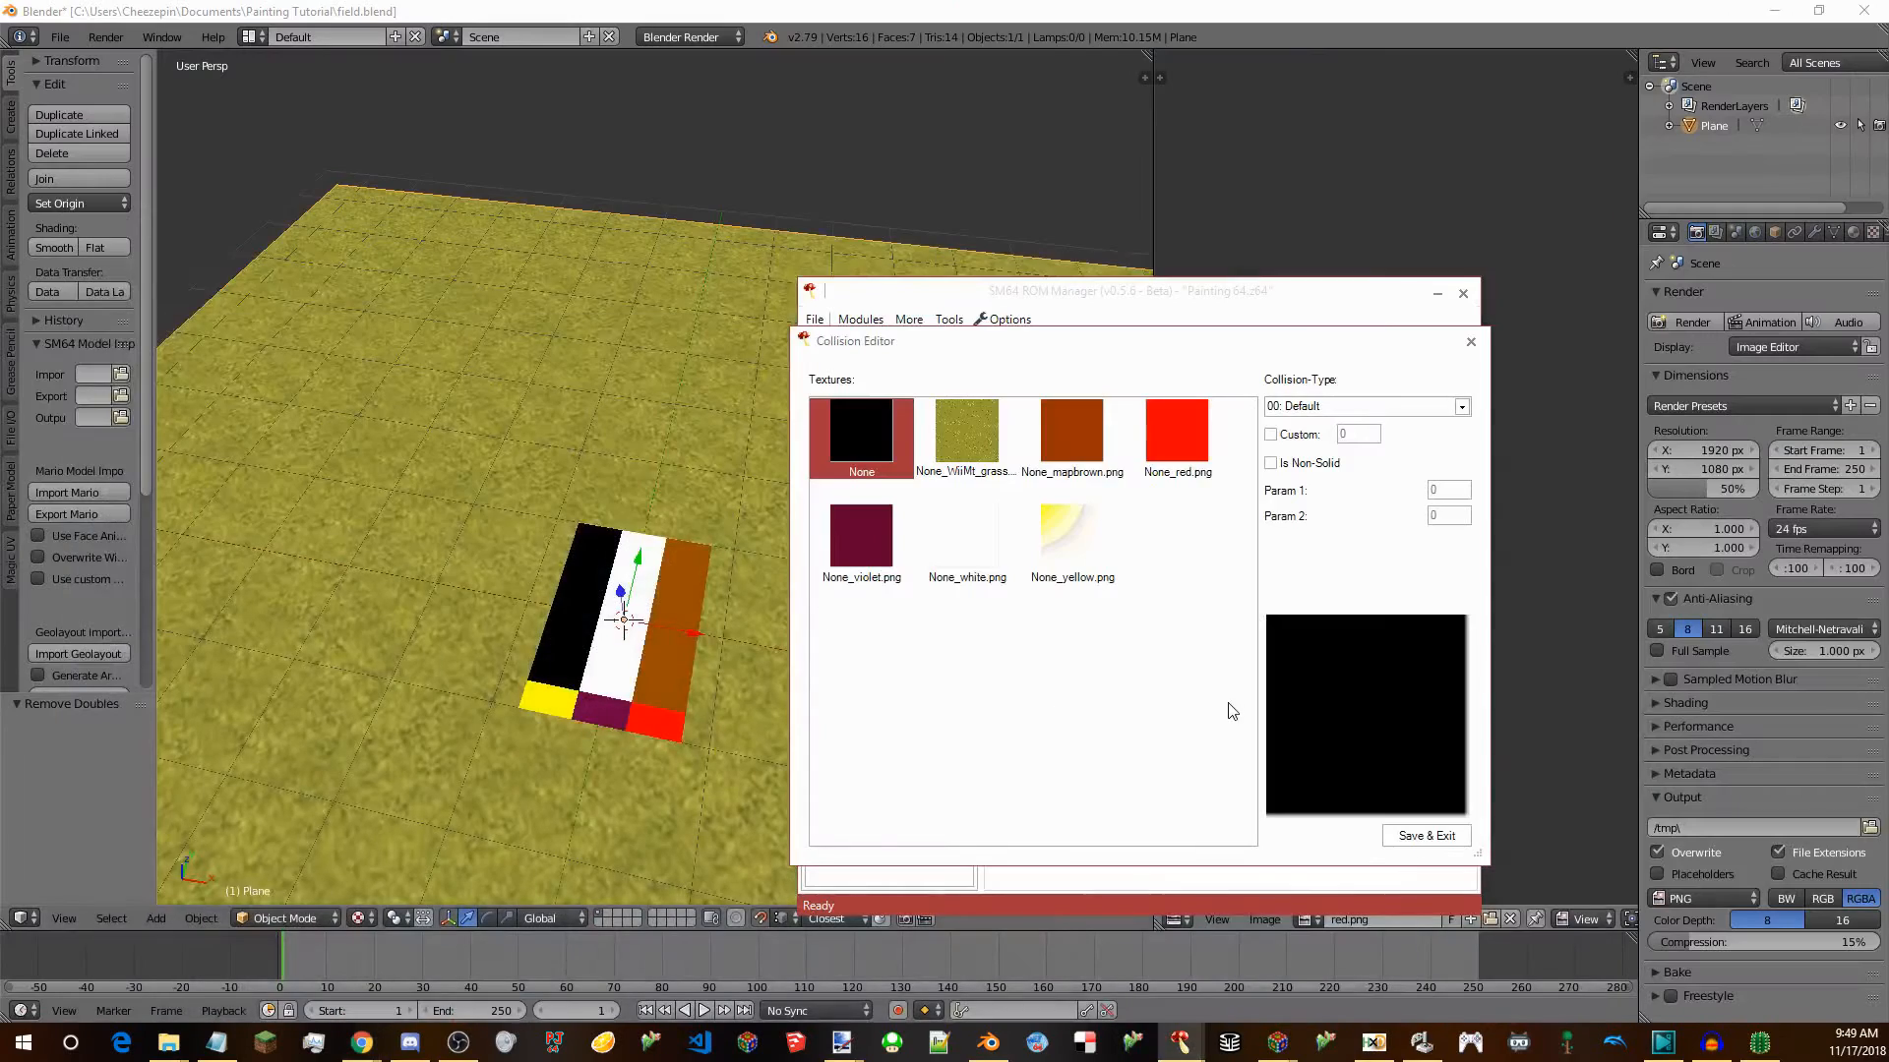
Set the yellow.png texture's collision type to A6: BoB Painting/TTM Slide Entrance.
left_click(956, 431)
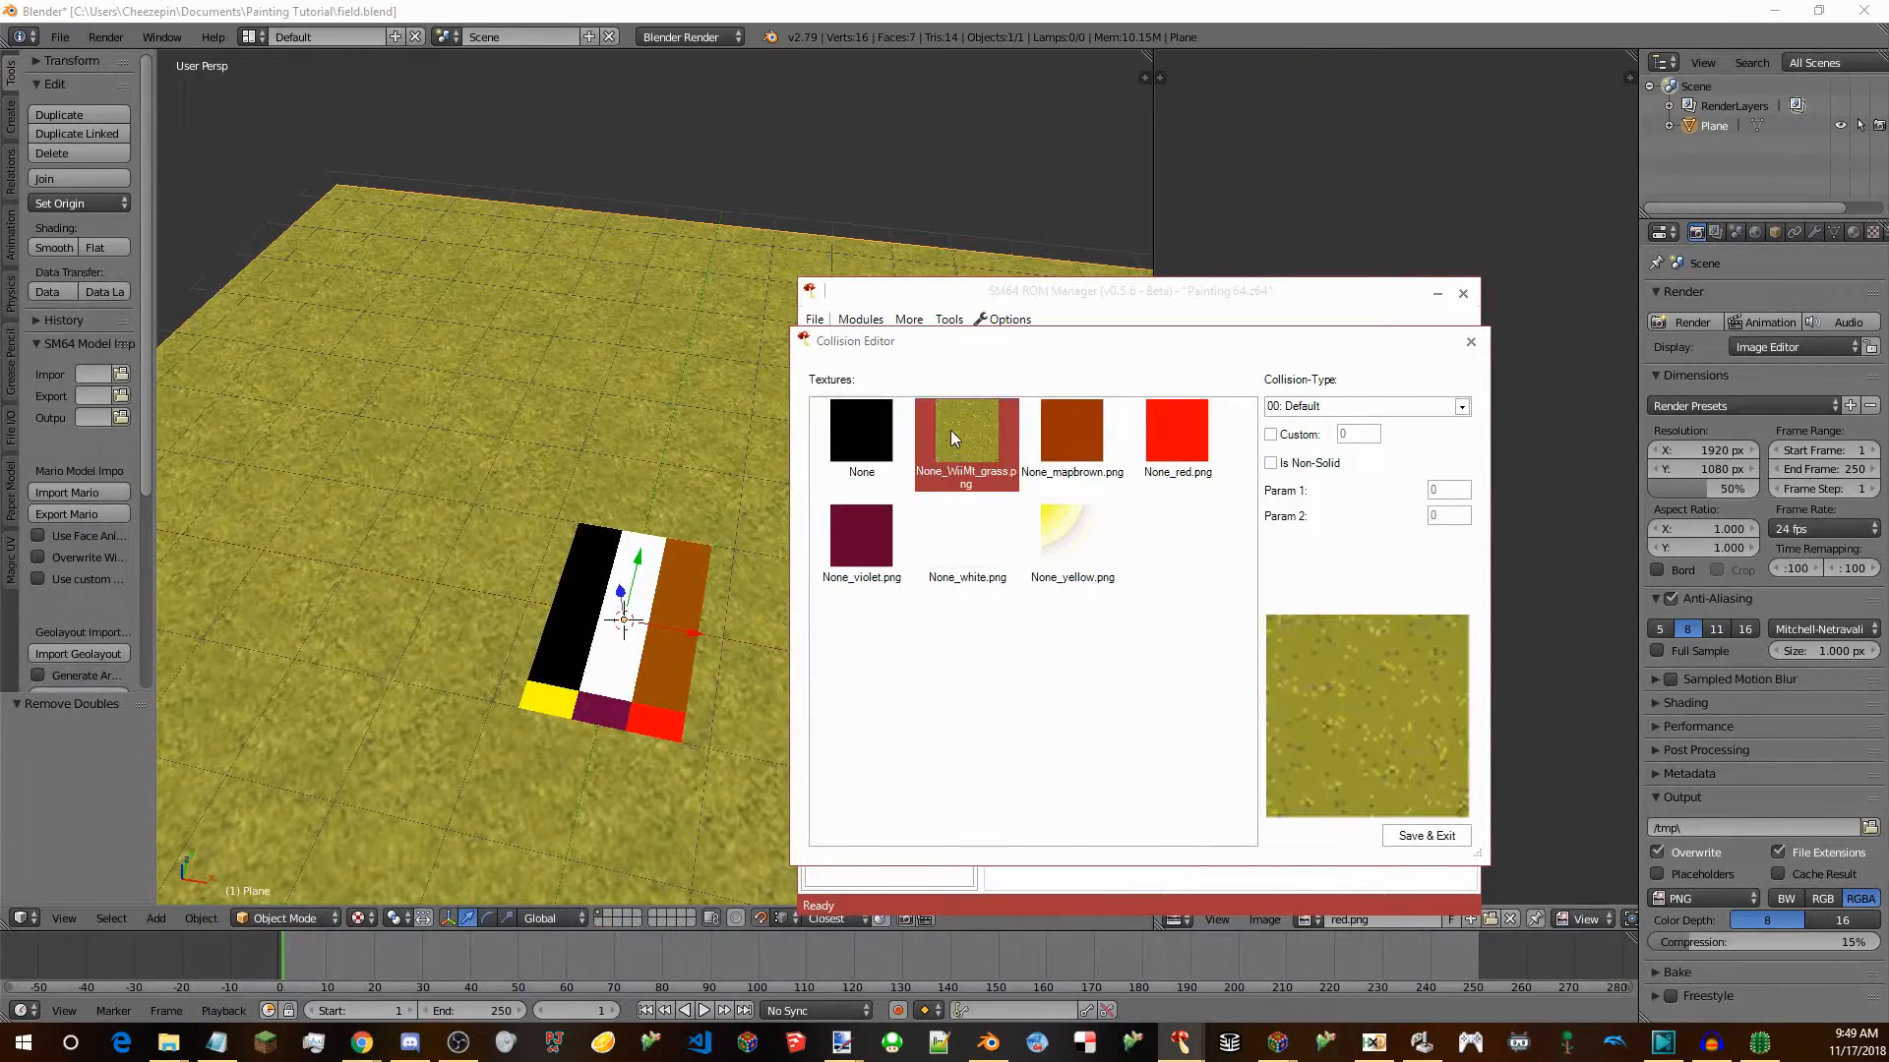
left_click(864, 430)
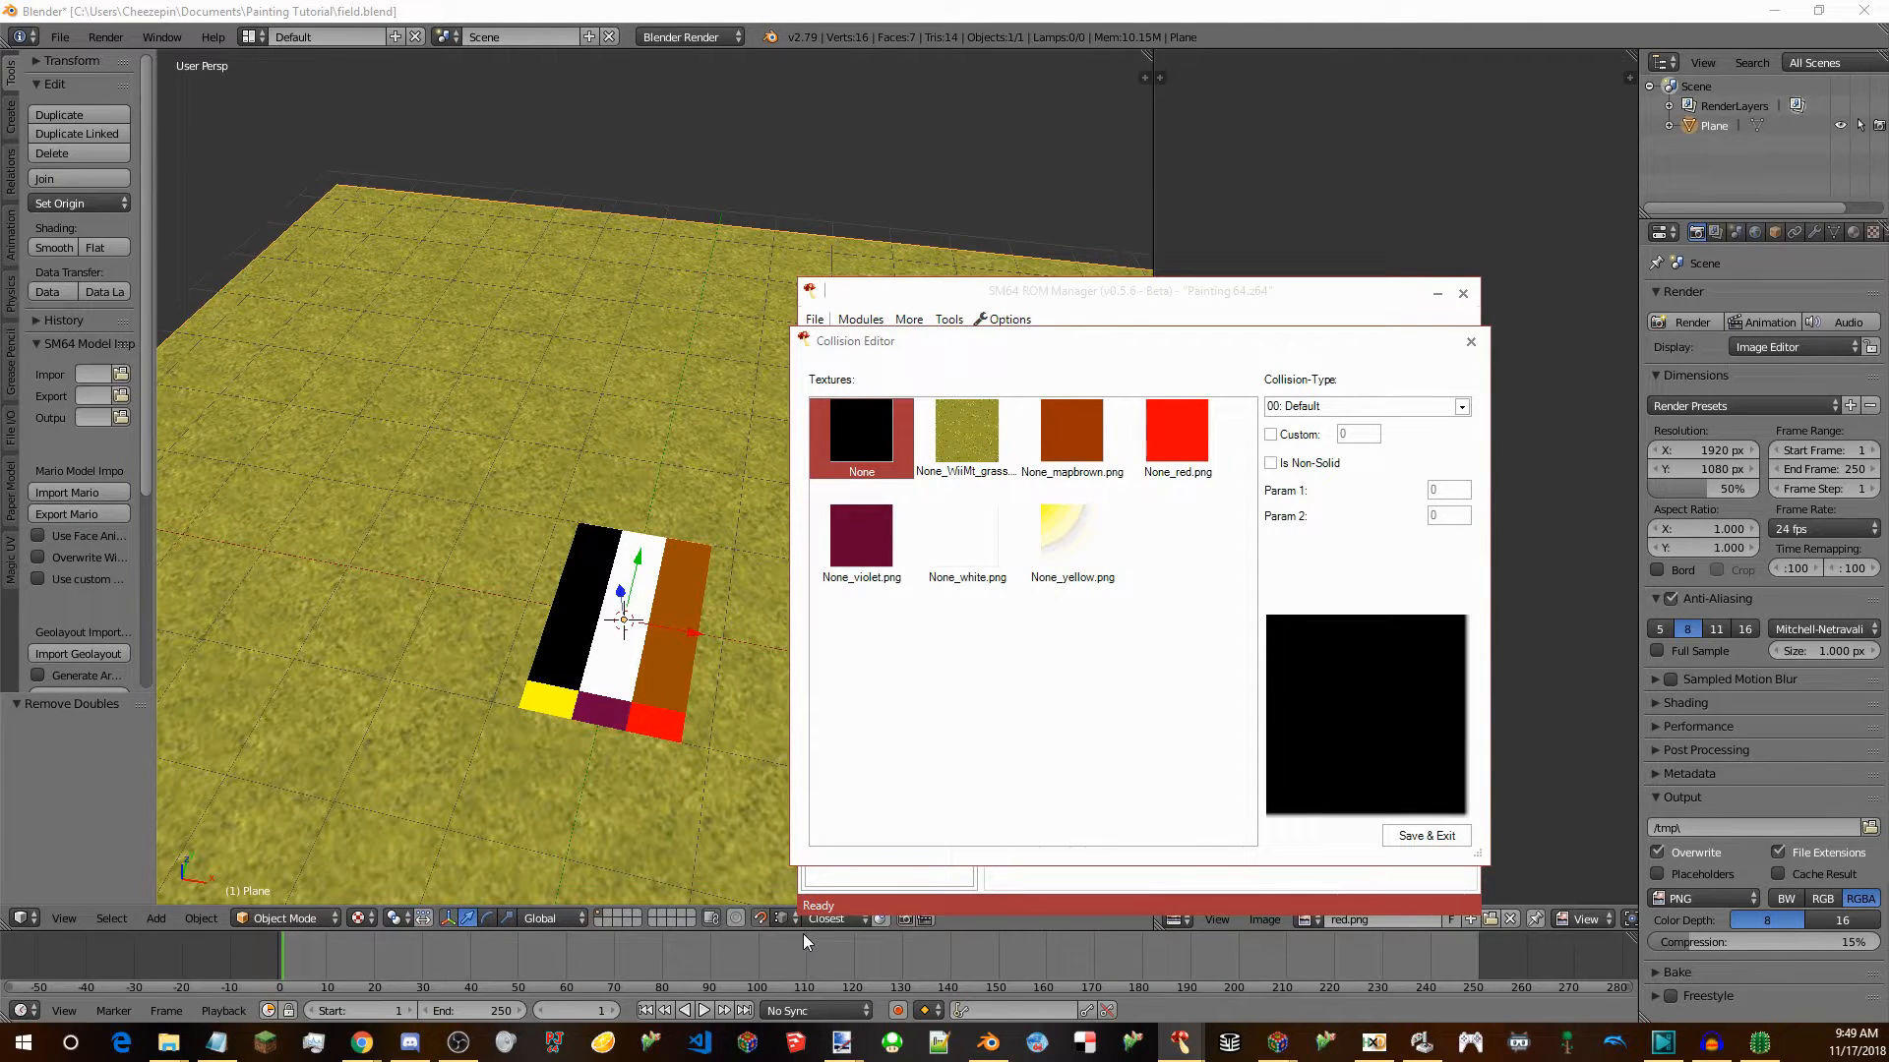
left_click(1164, 472)
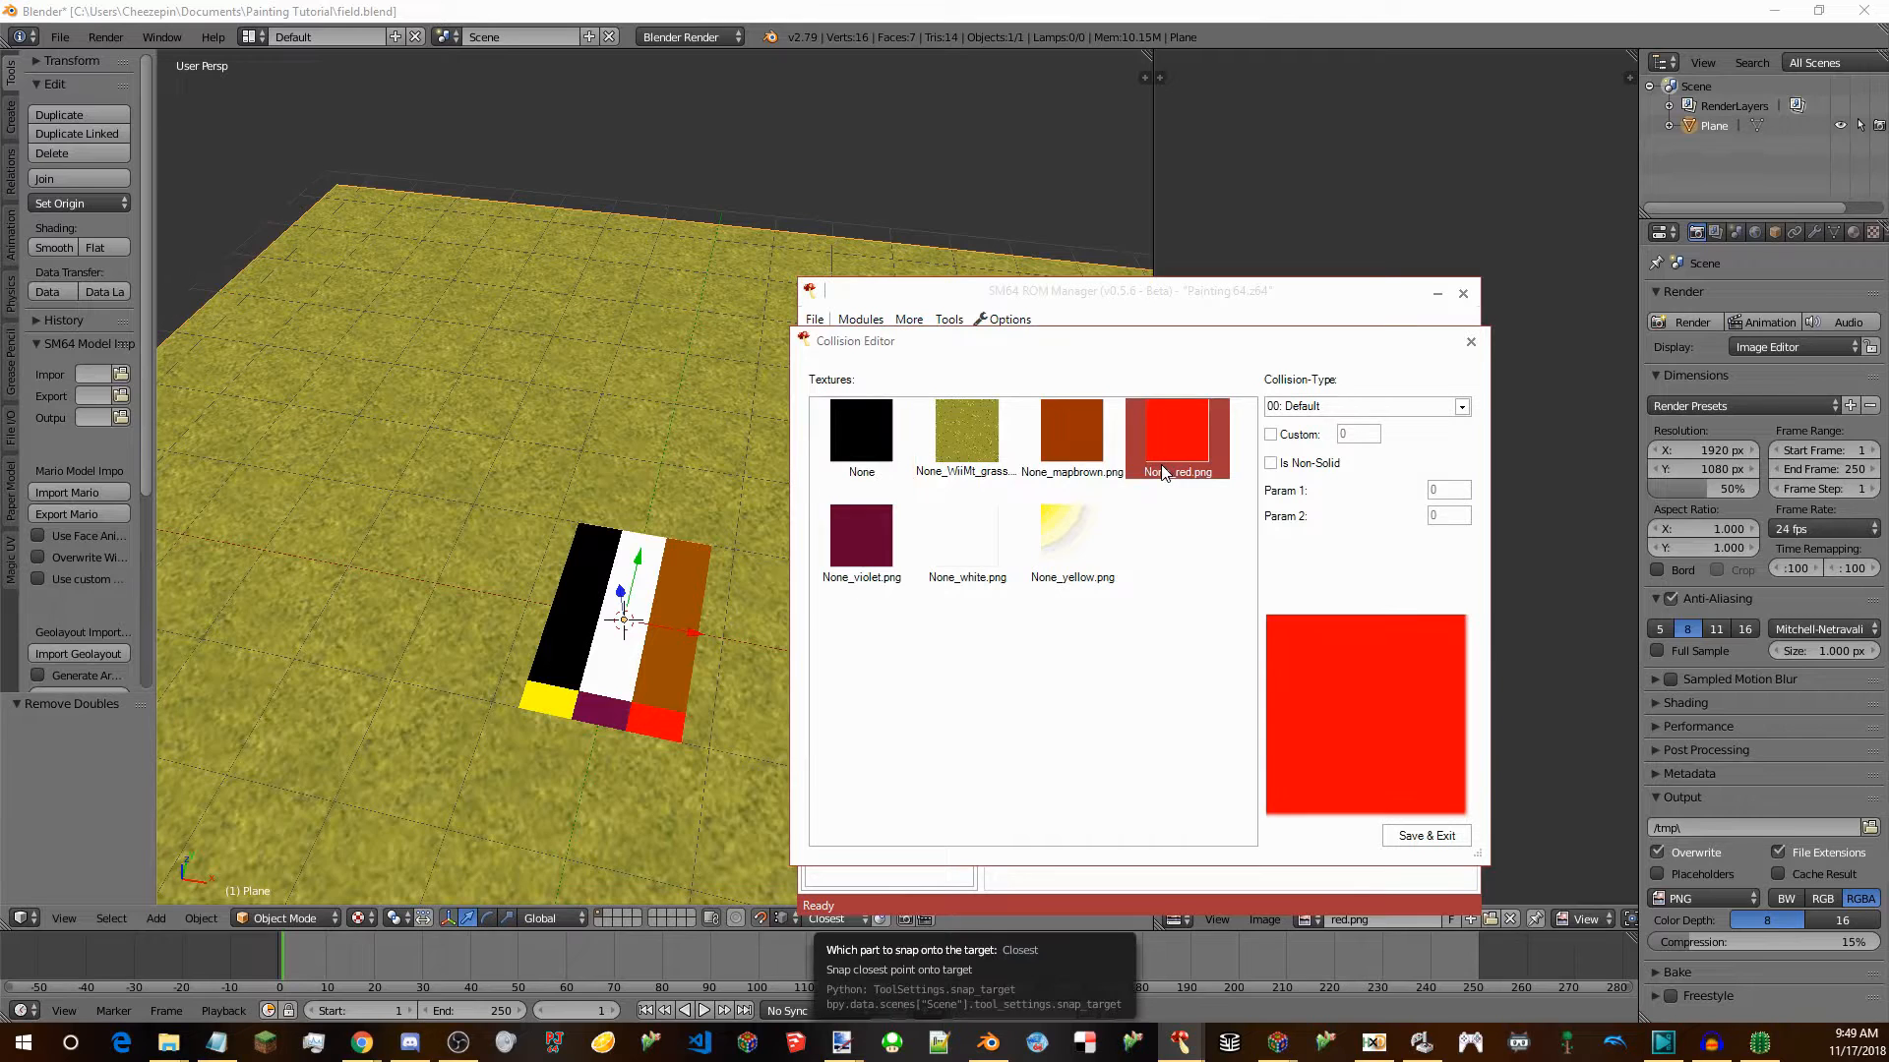
left_click(1060, 548)
left_click(1297, 411)
scroll(1304, 450, "down", 10)
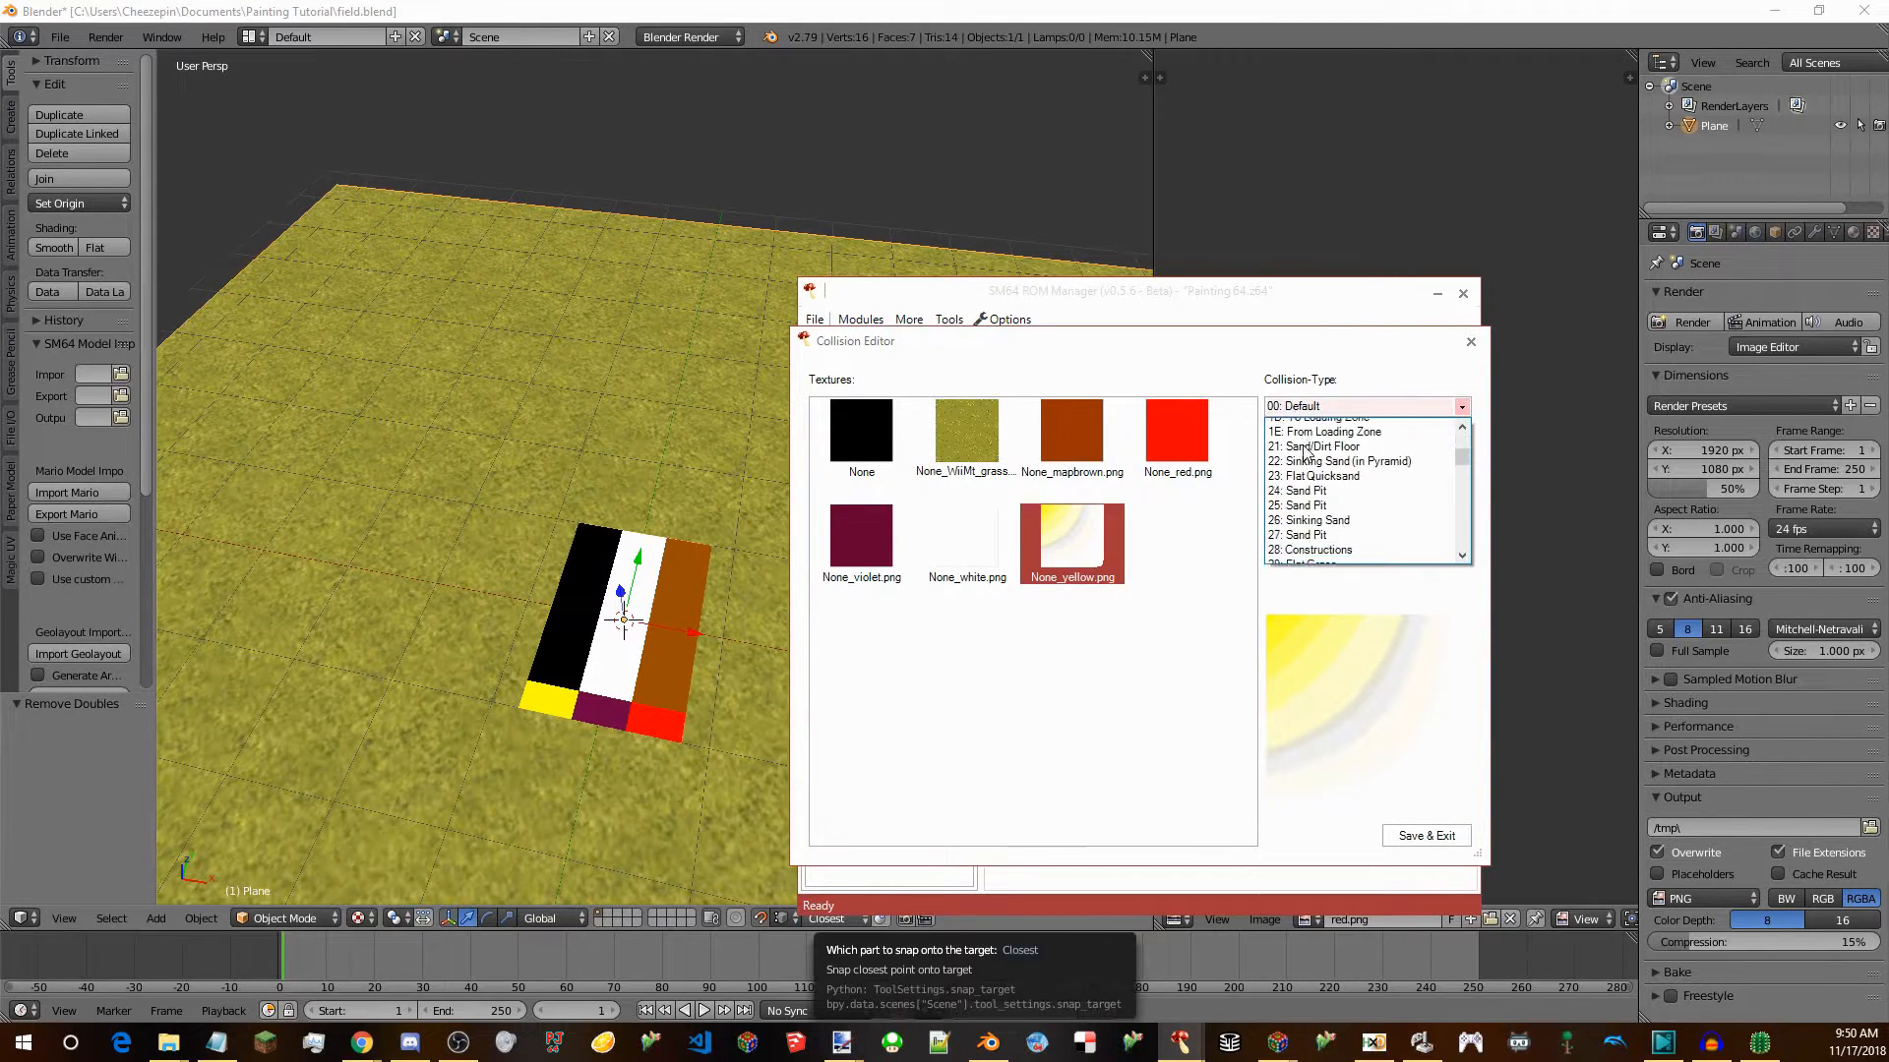
scroll(1318, 477, "down", 10)
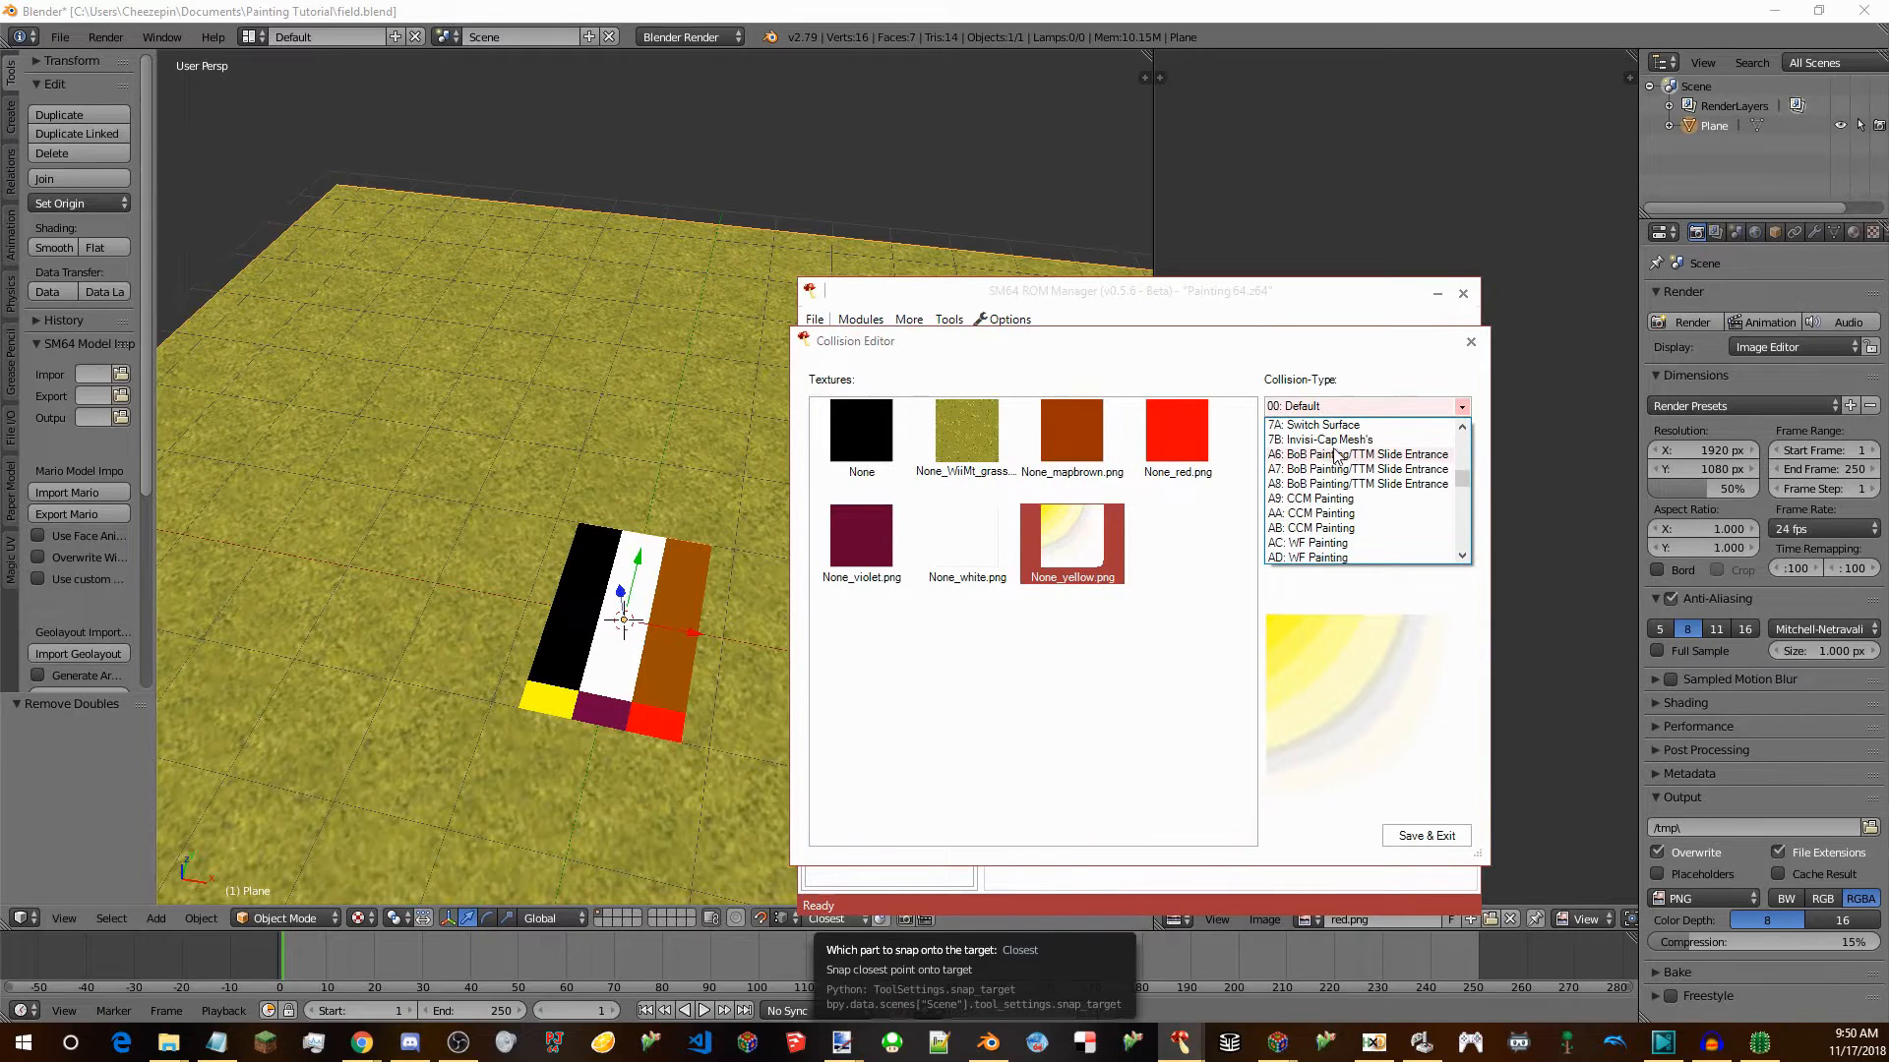
scroll(1338, 458, "down", 20)
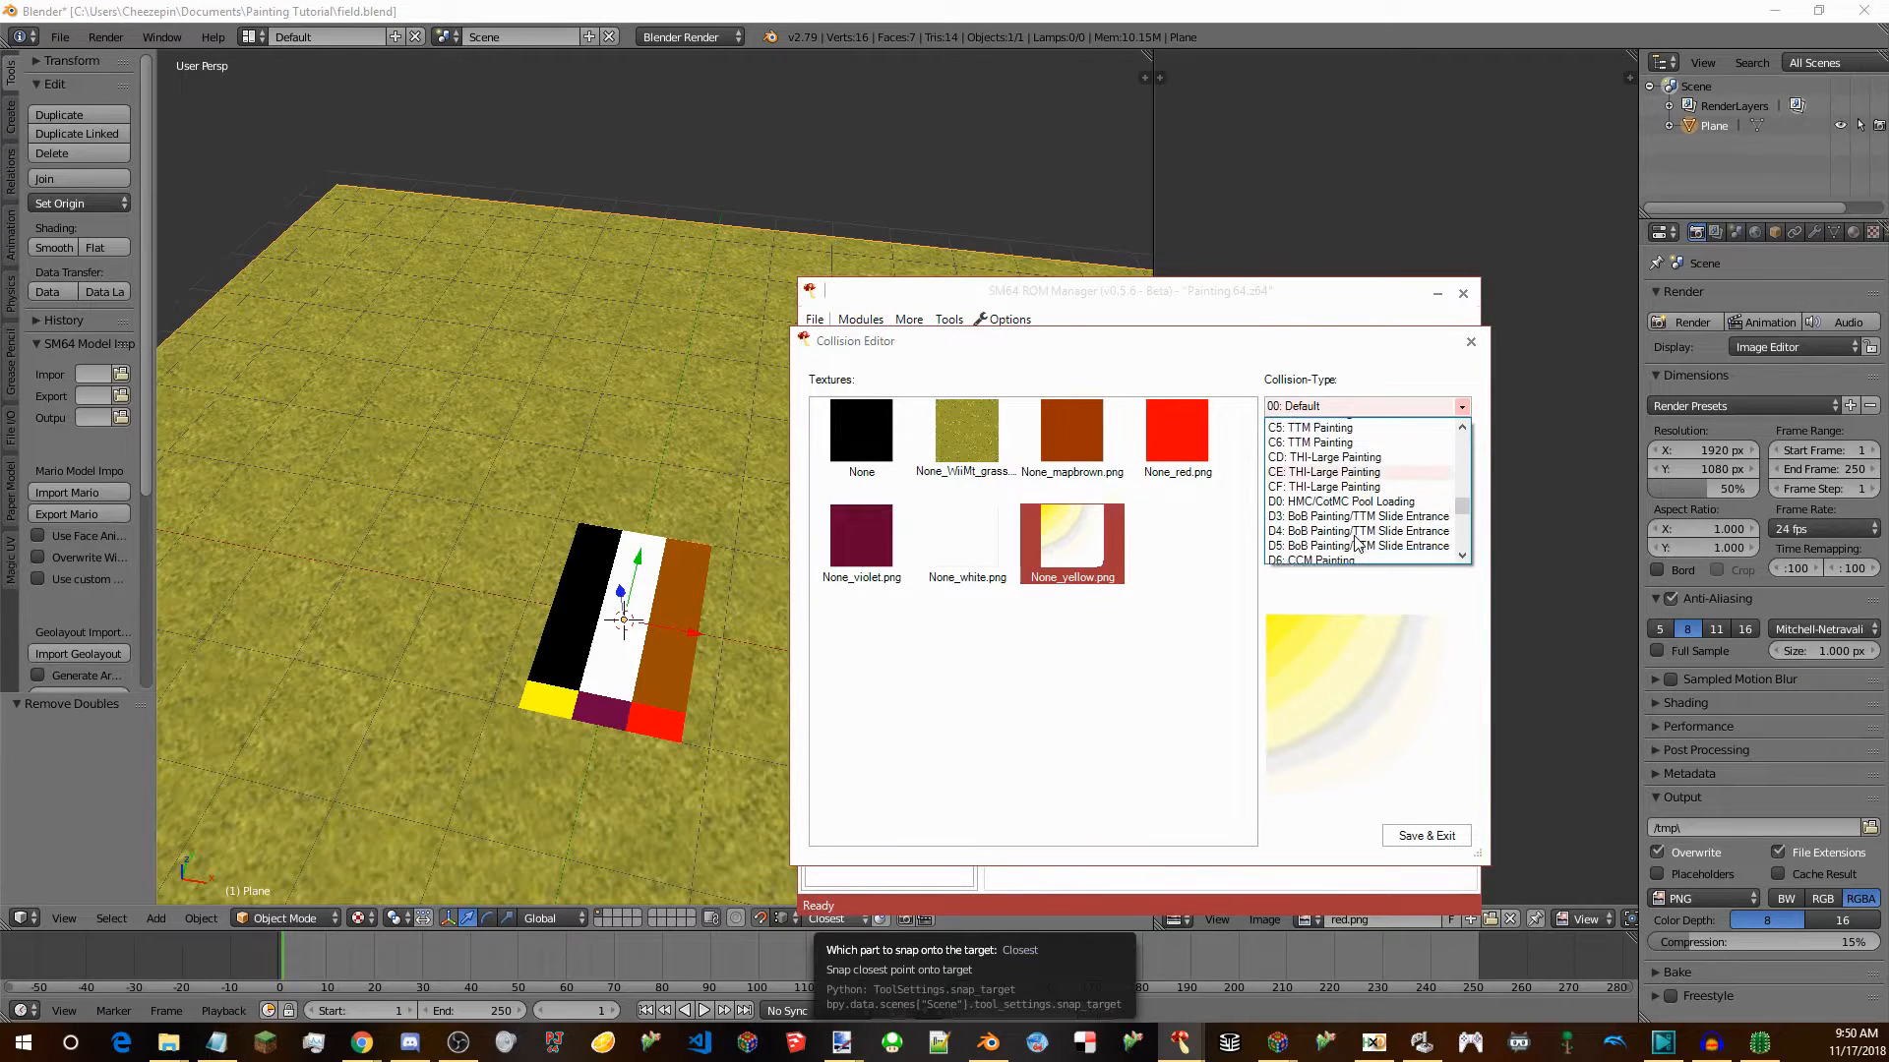
scroll(1355, 541, "down", 3)
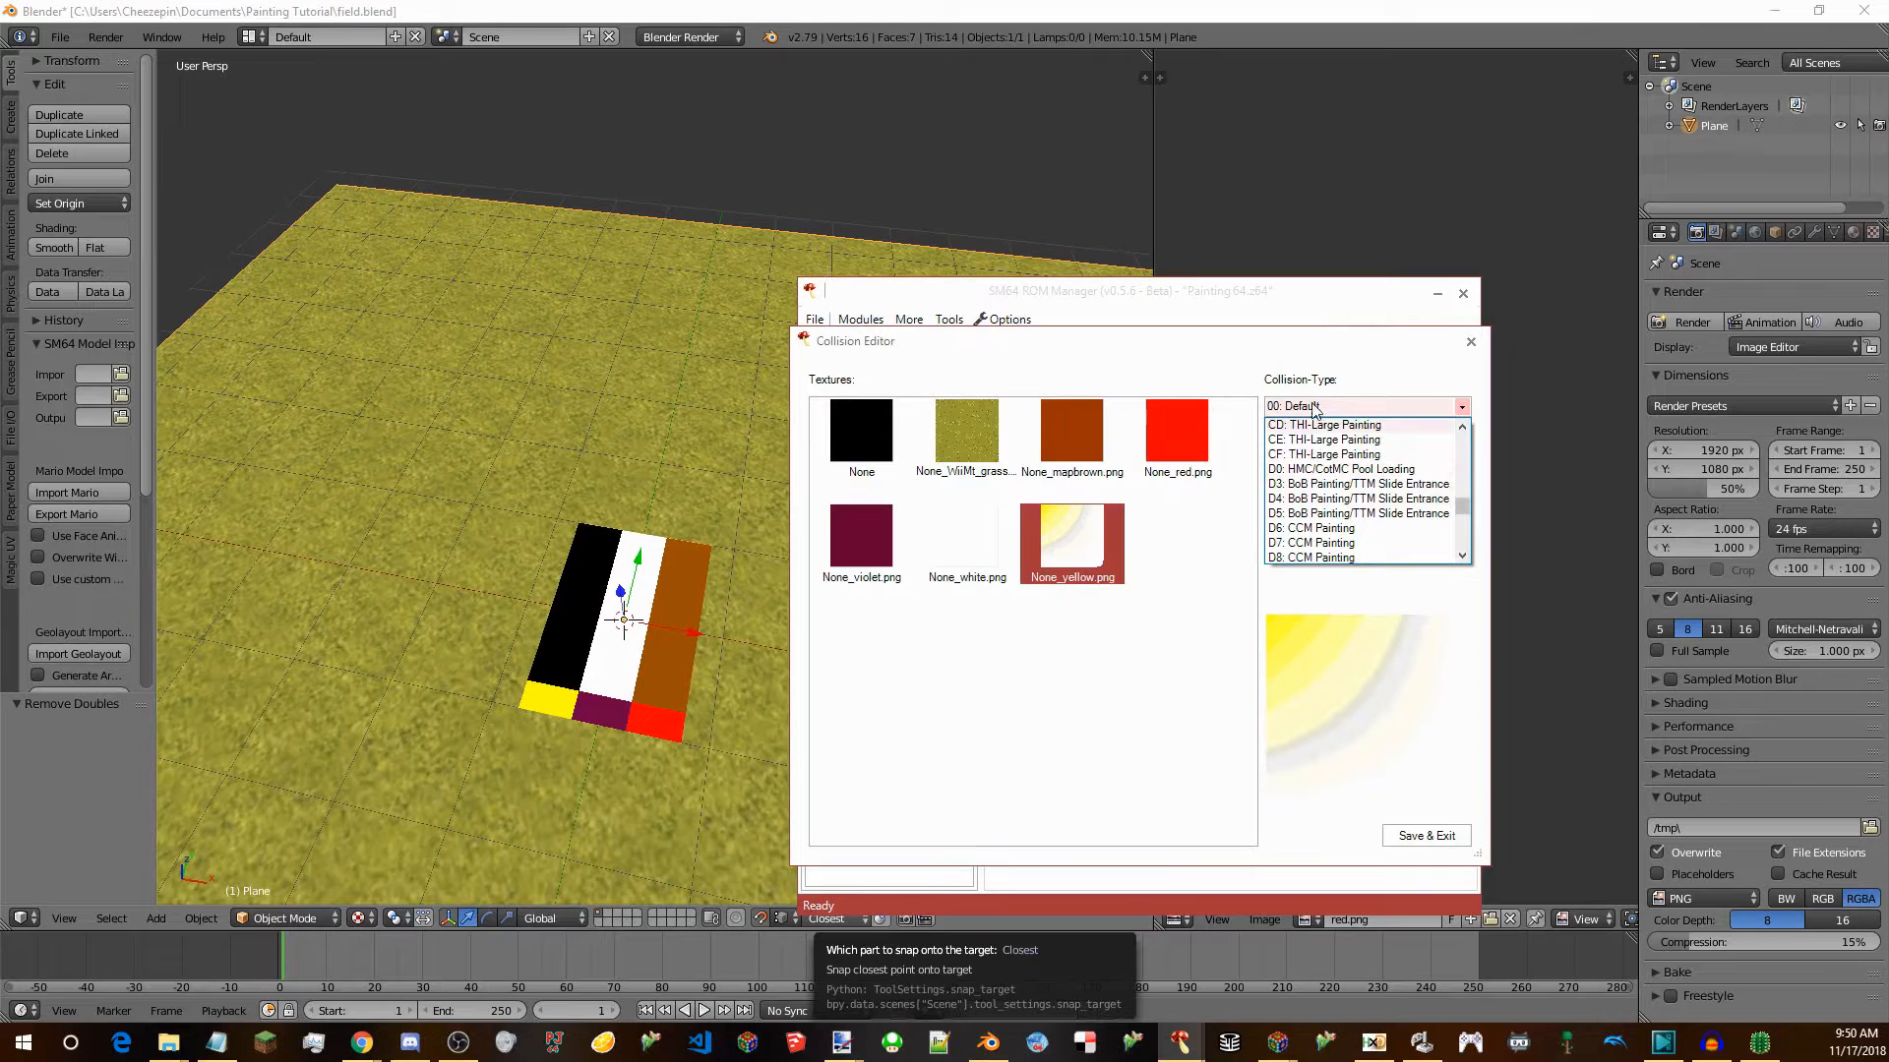
scroll(1353, 487, "up", 20)
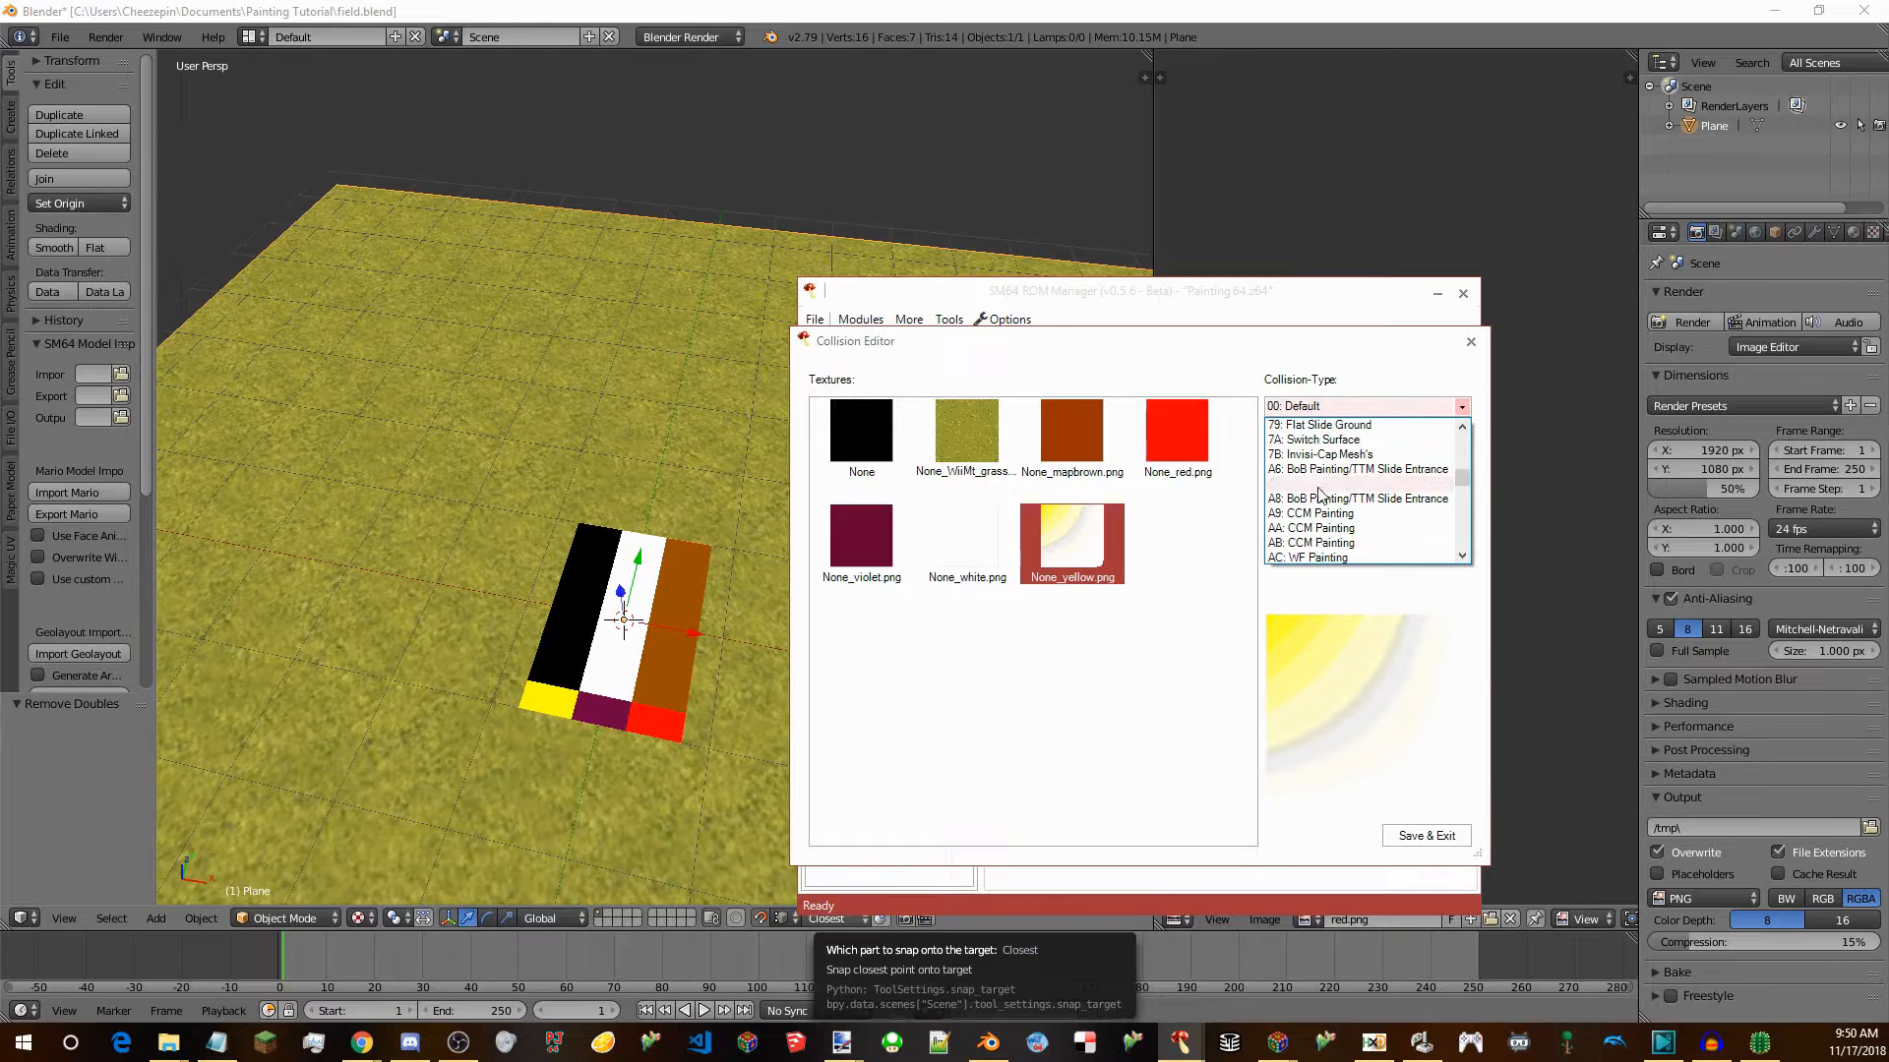
scroll(1382, 548, "up", 3)
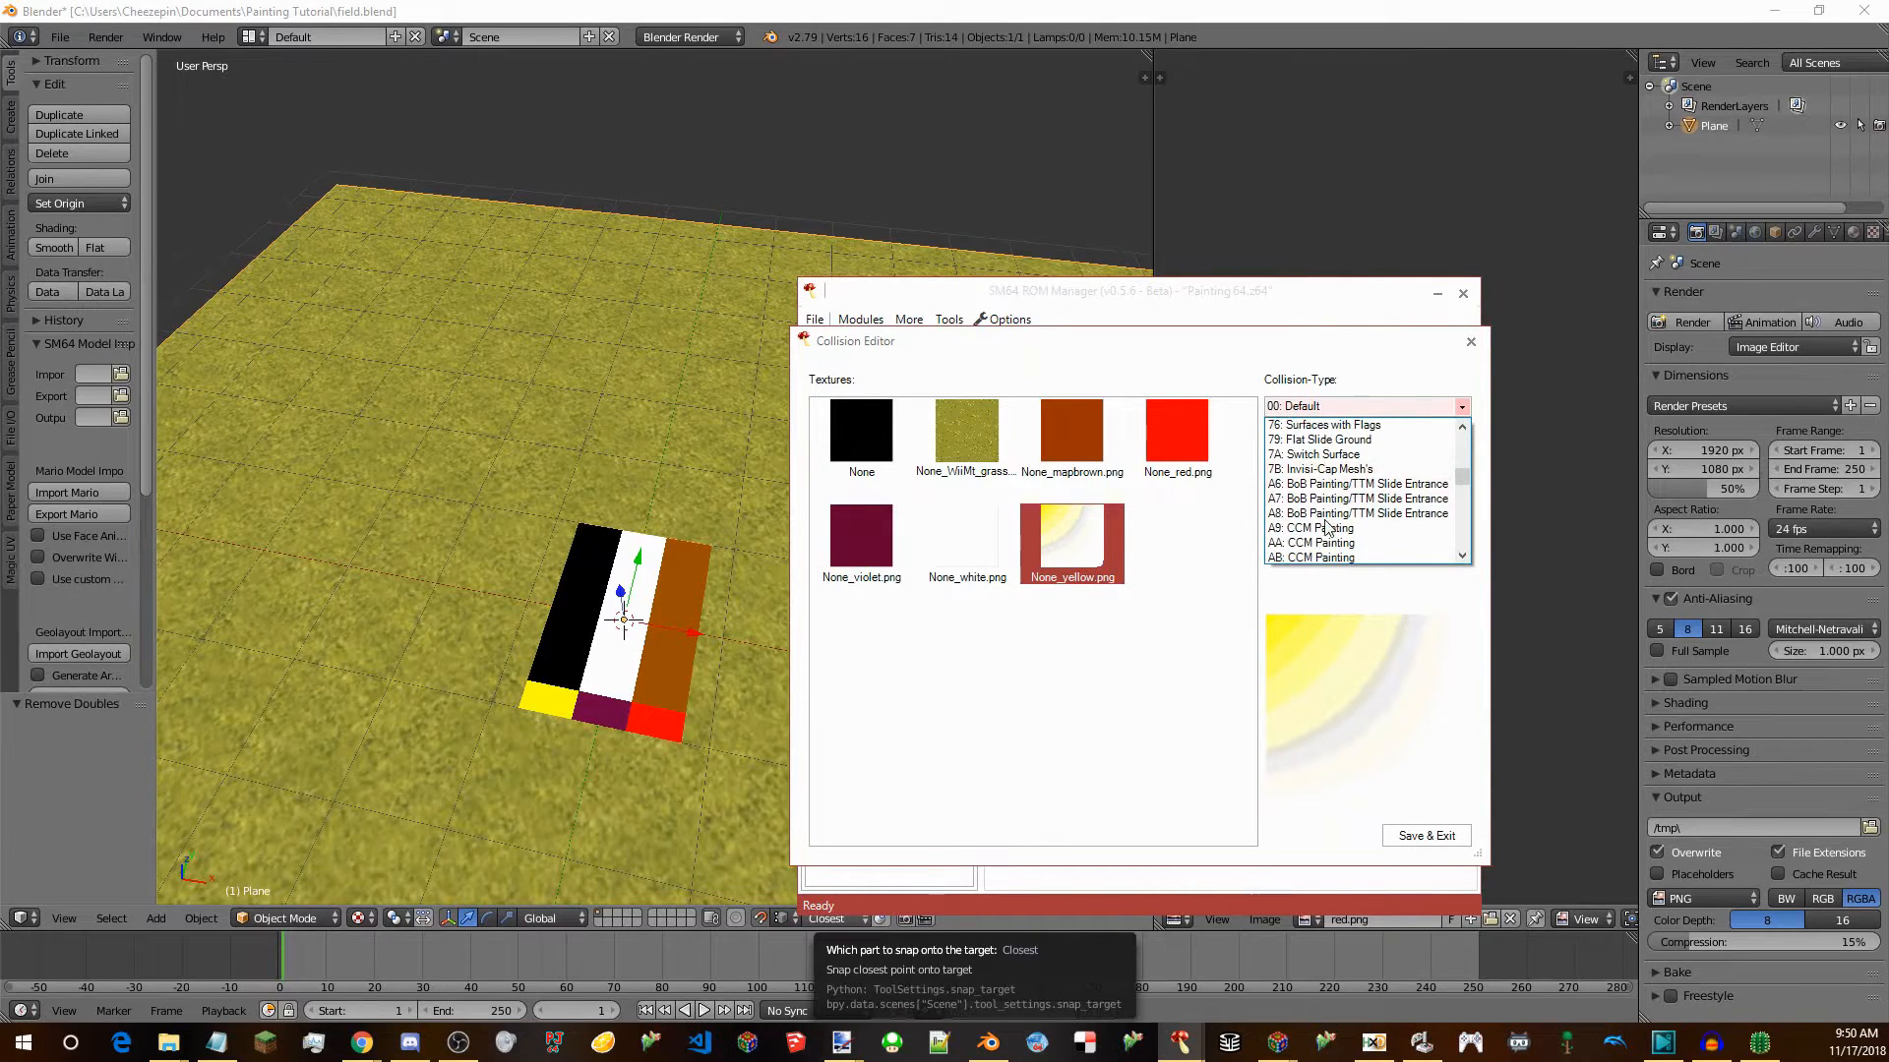
left_click(1286, 485)
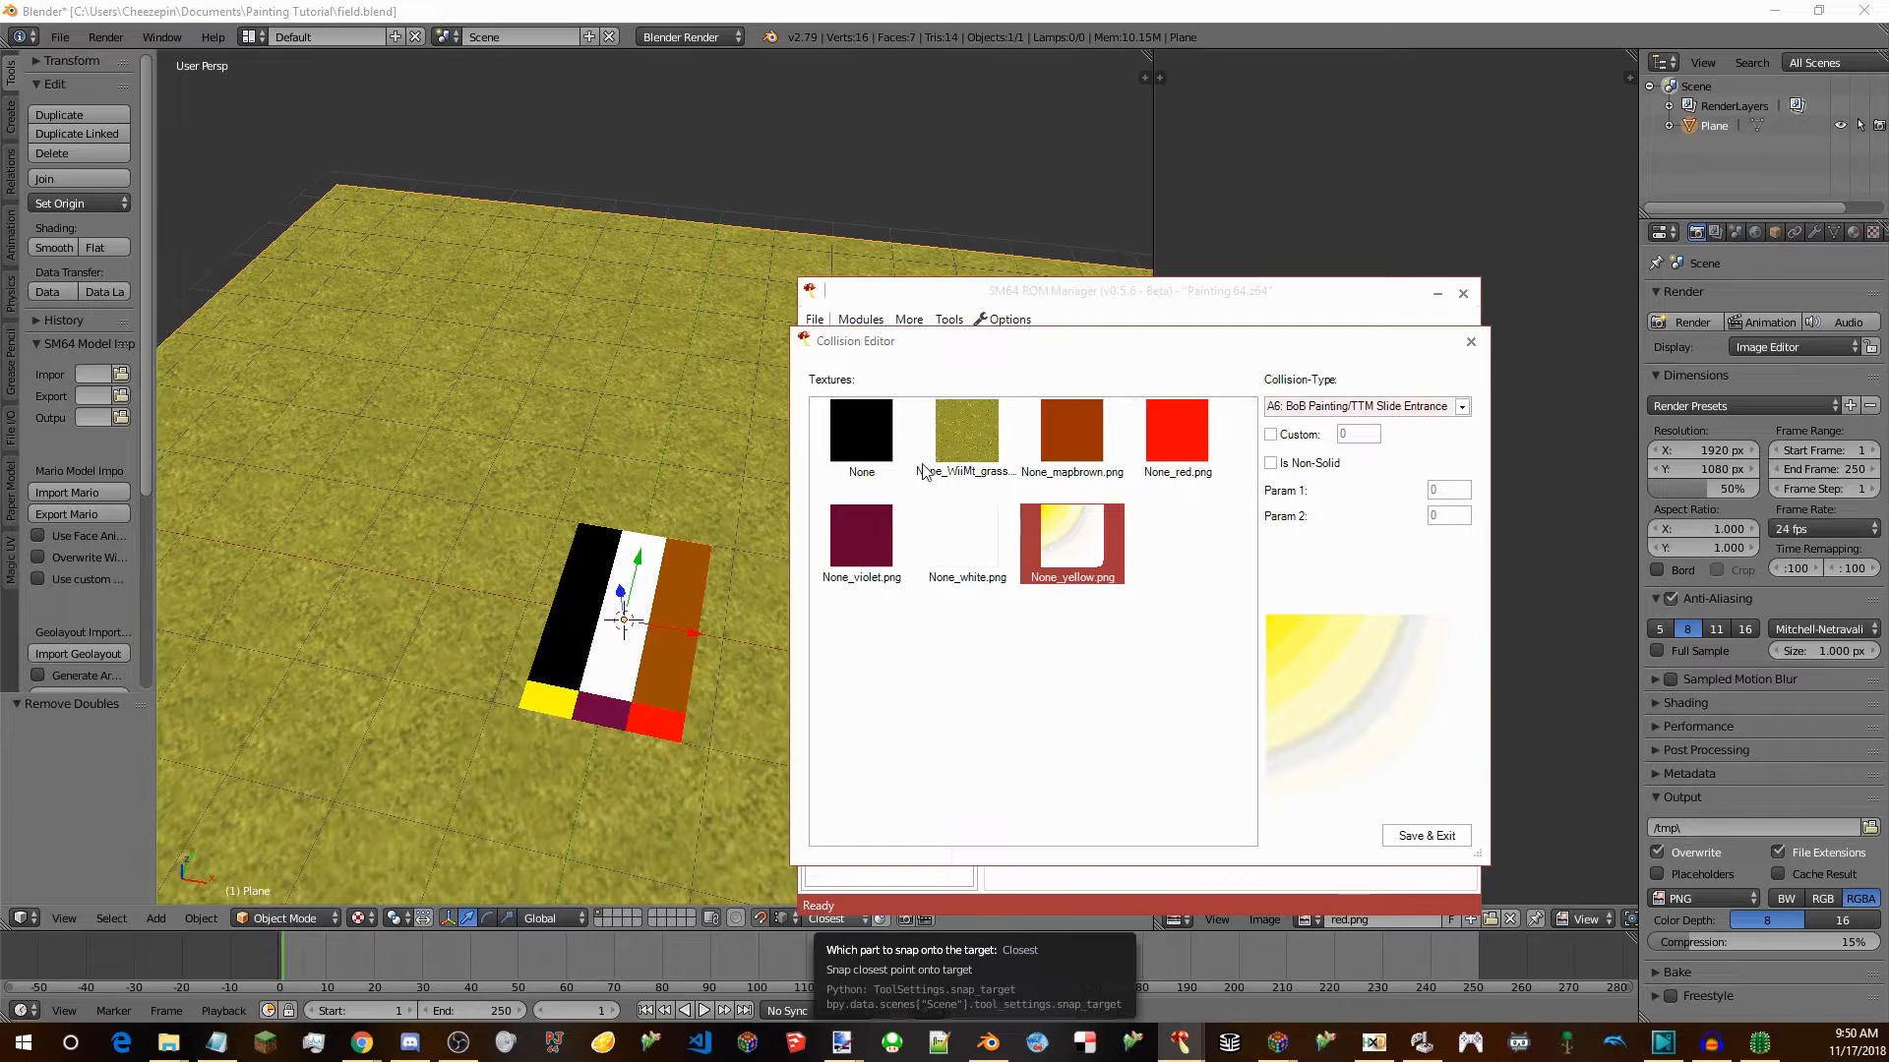
Set the violet.png texture's collision type to A7: BoB Painting/TTM Slide Entrance.
left_click(968, 454)
left_click(909, 526)
left_click(1462, 407)
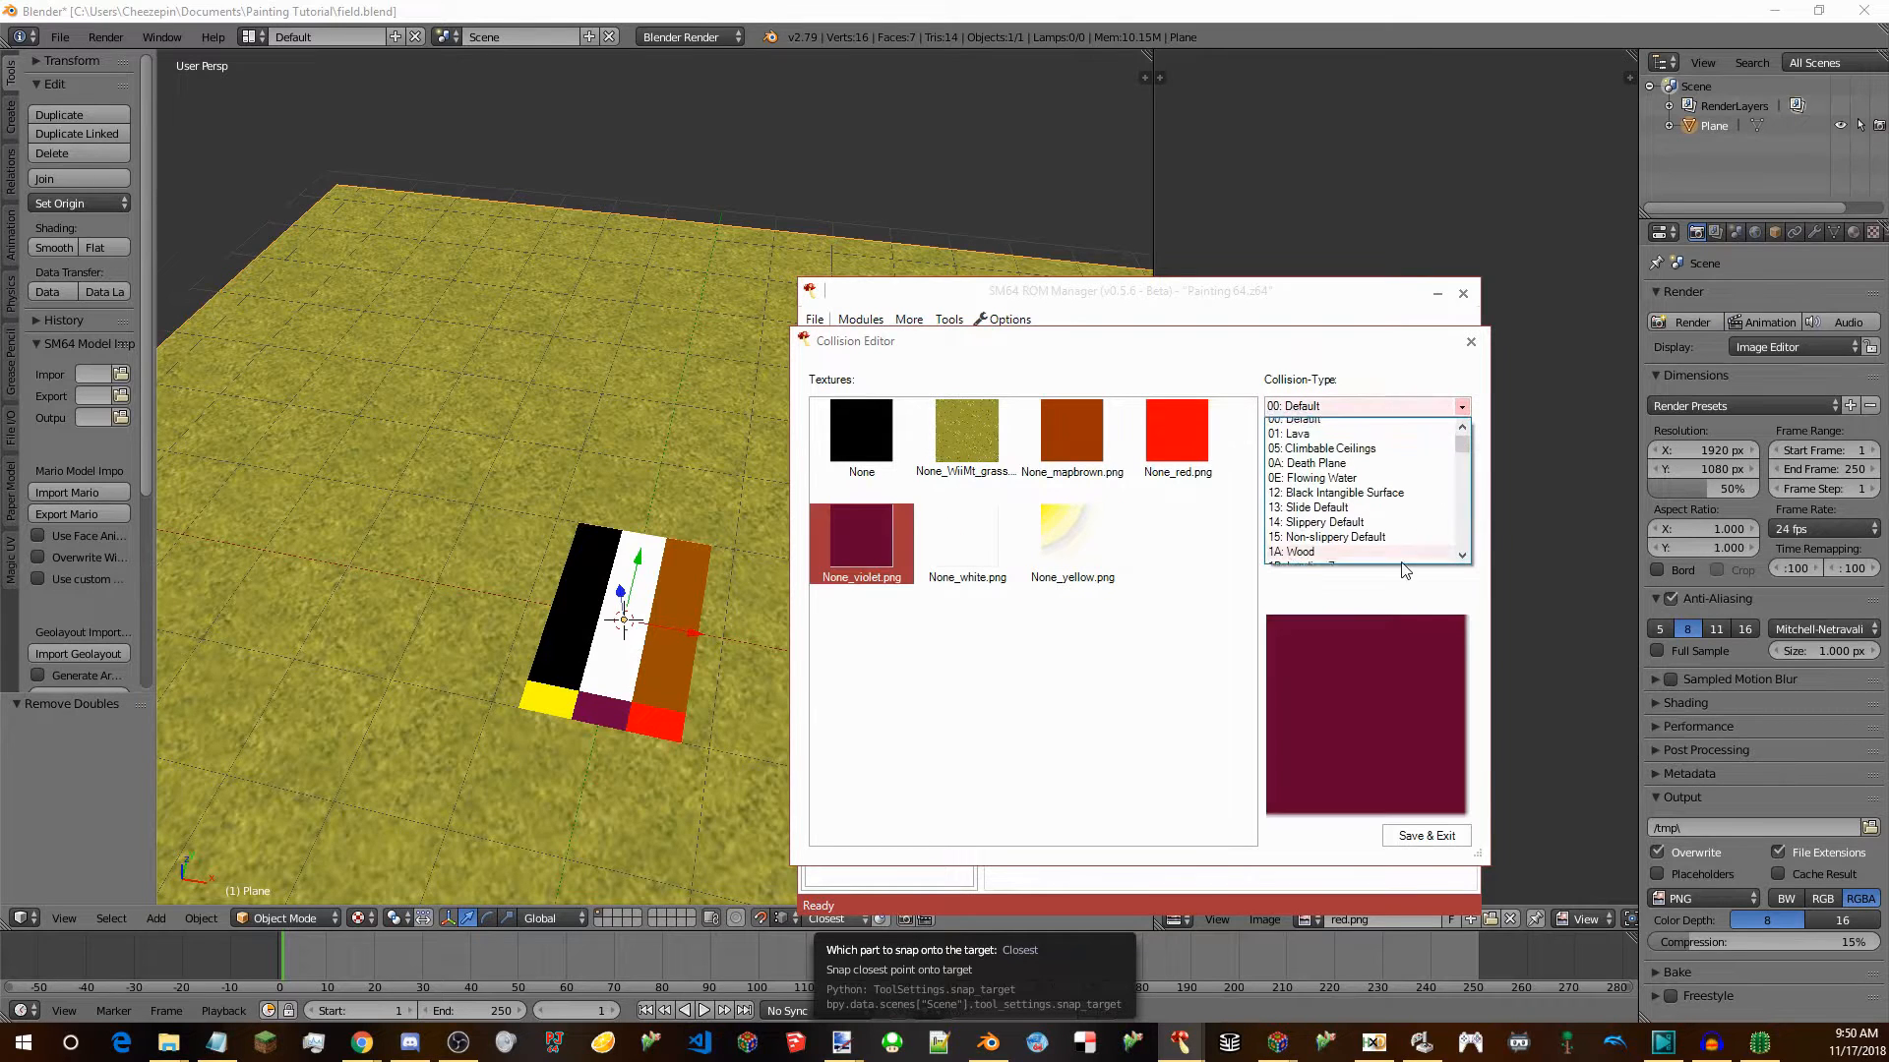
scroll(1401, 531, "down", 10)
scroll(1401, 531, "up", 5)
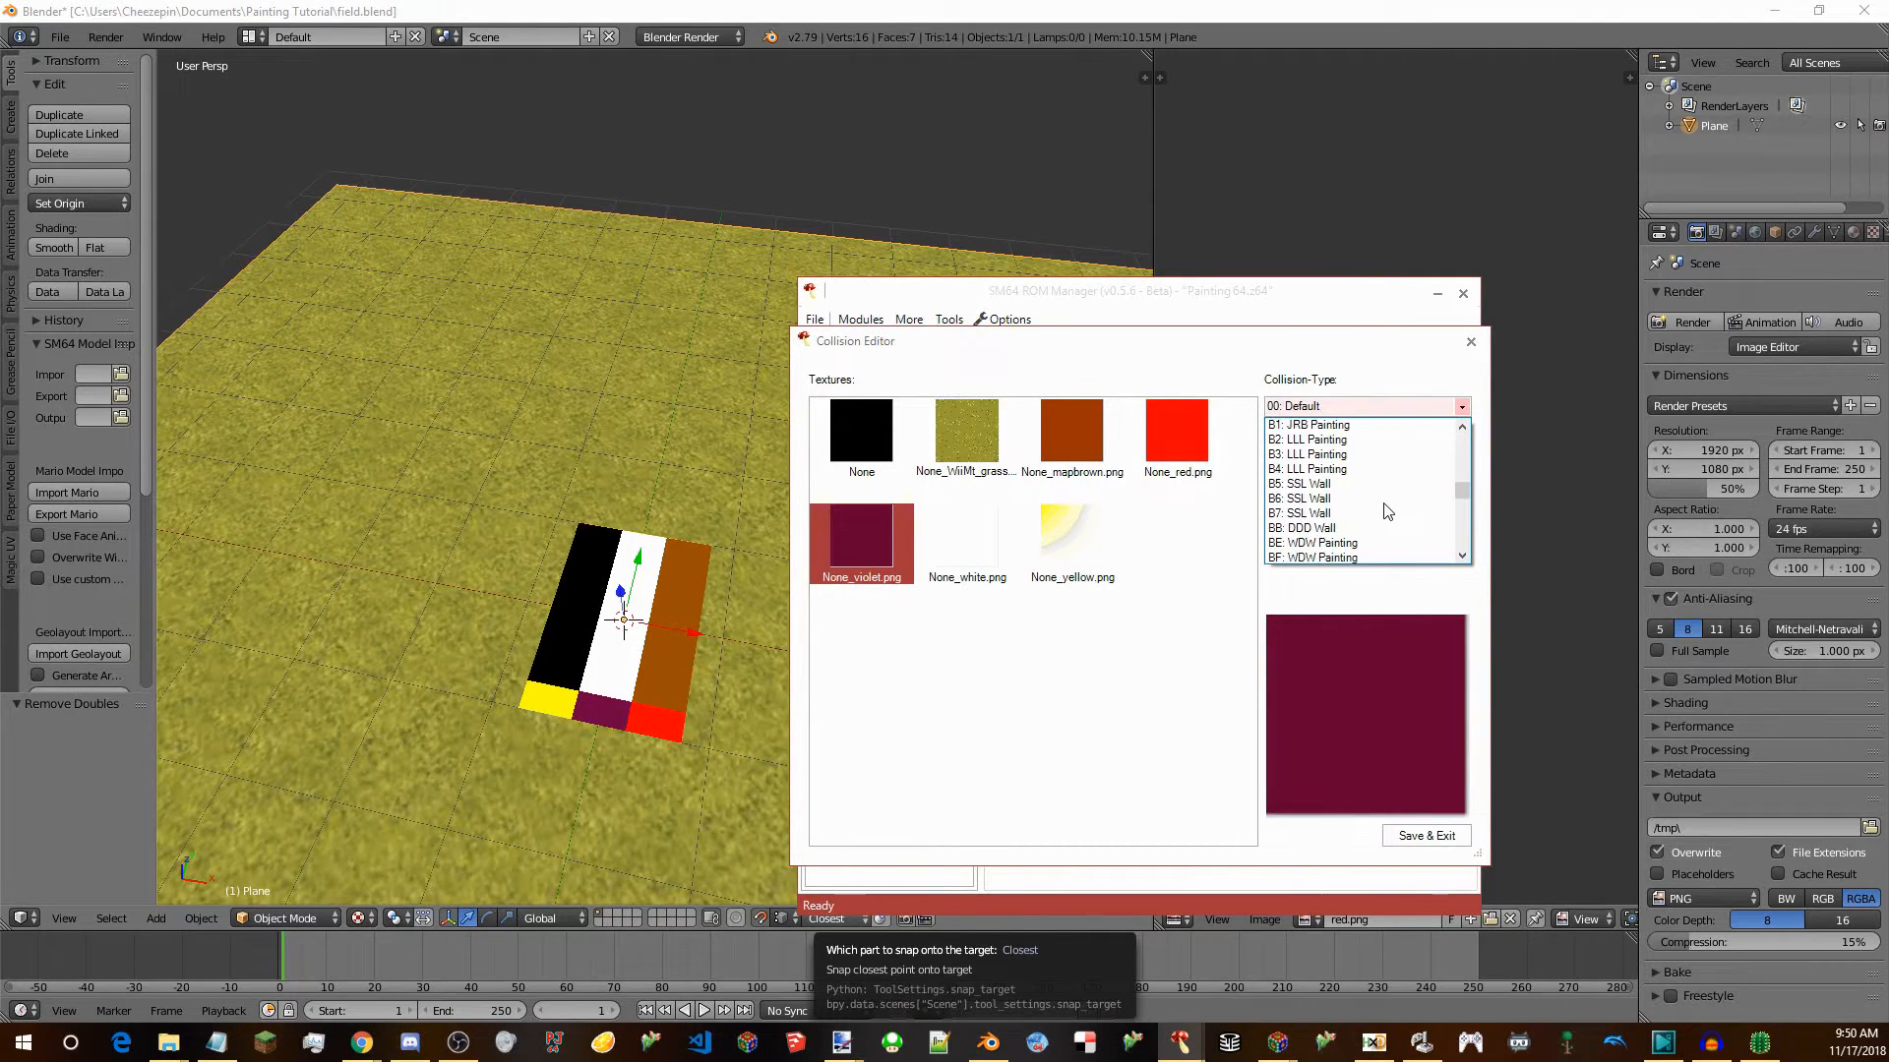
scroll(1327, 482, "up", 1)
left_click(1318, 455)
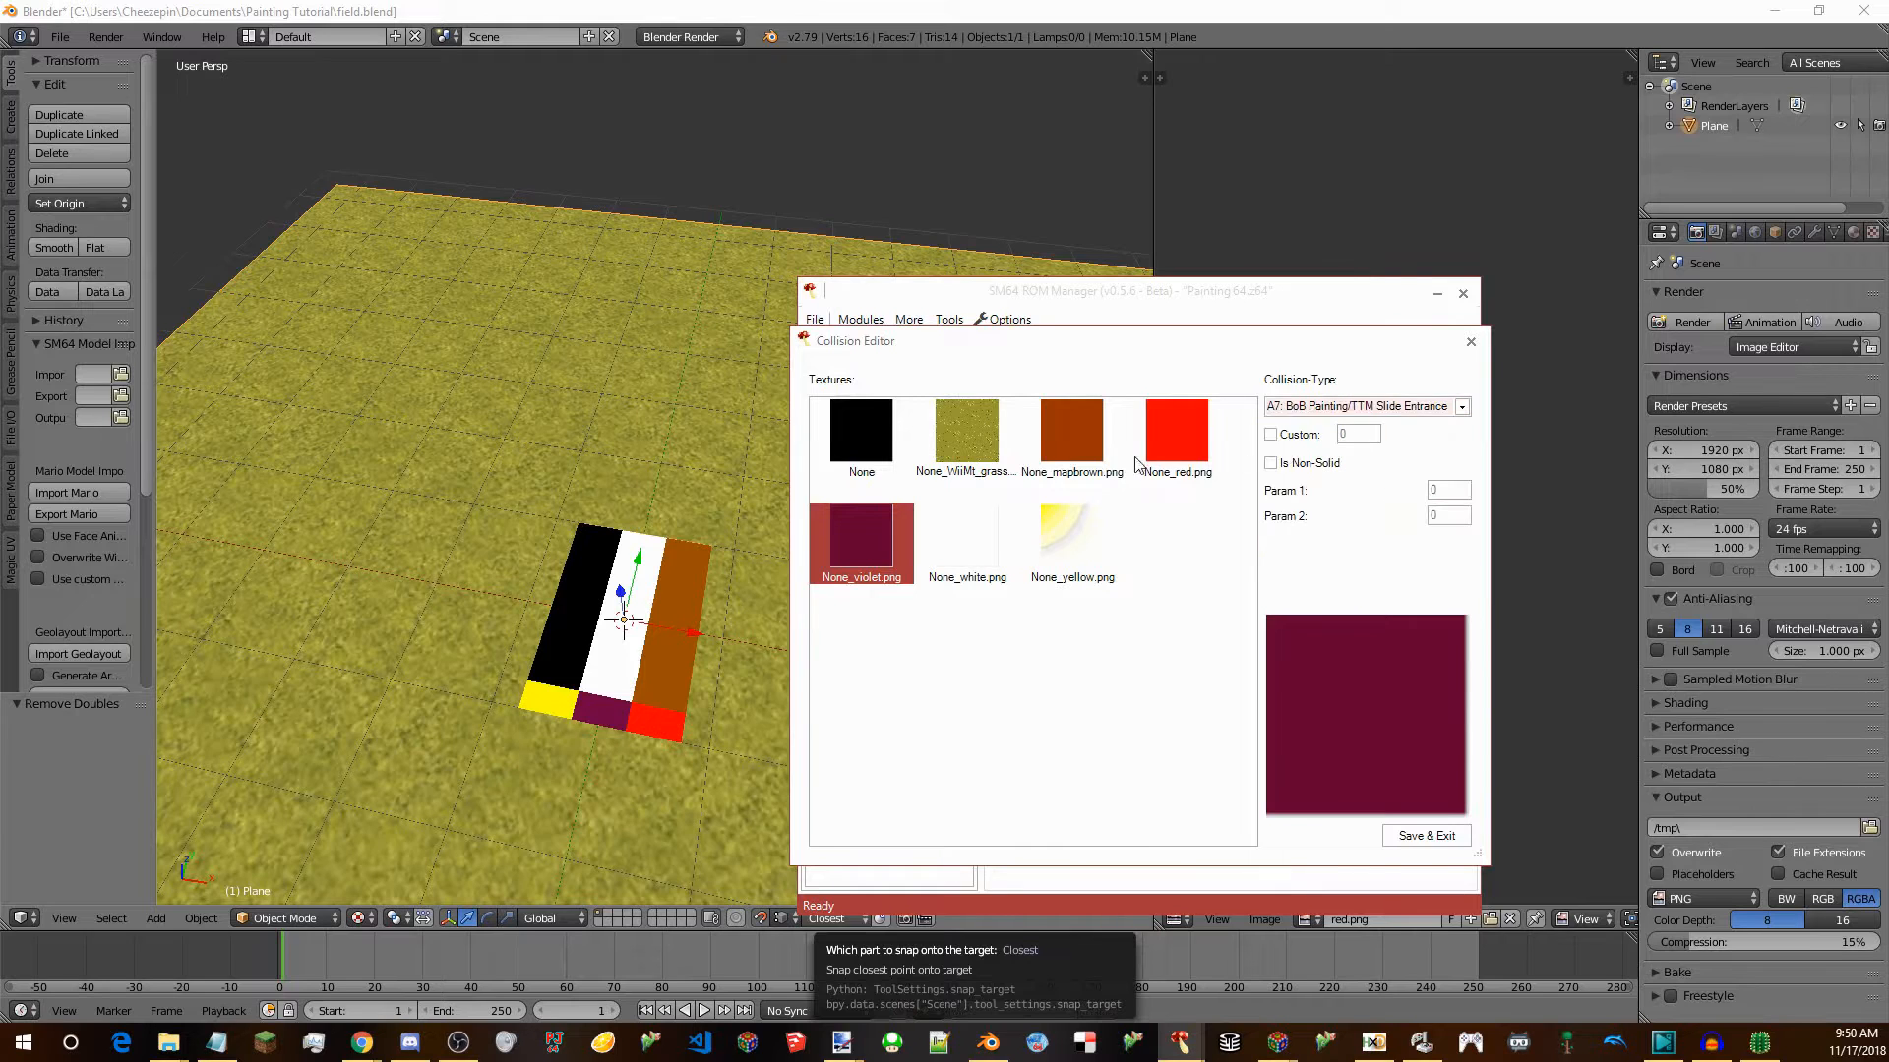
Set the red.png texture's collision type to A8: BoB Painting/TTM Slide Entrance.
left_click(1172, 441)
left_click(1461, 407)
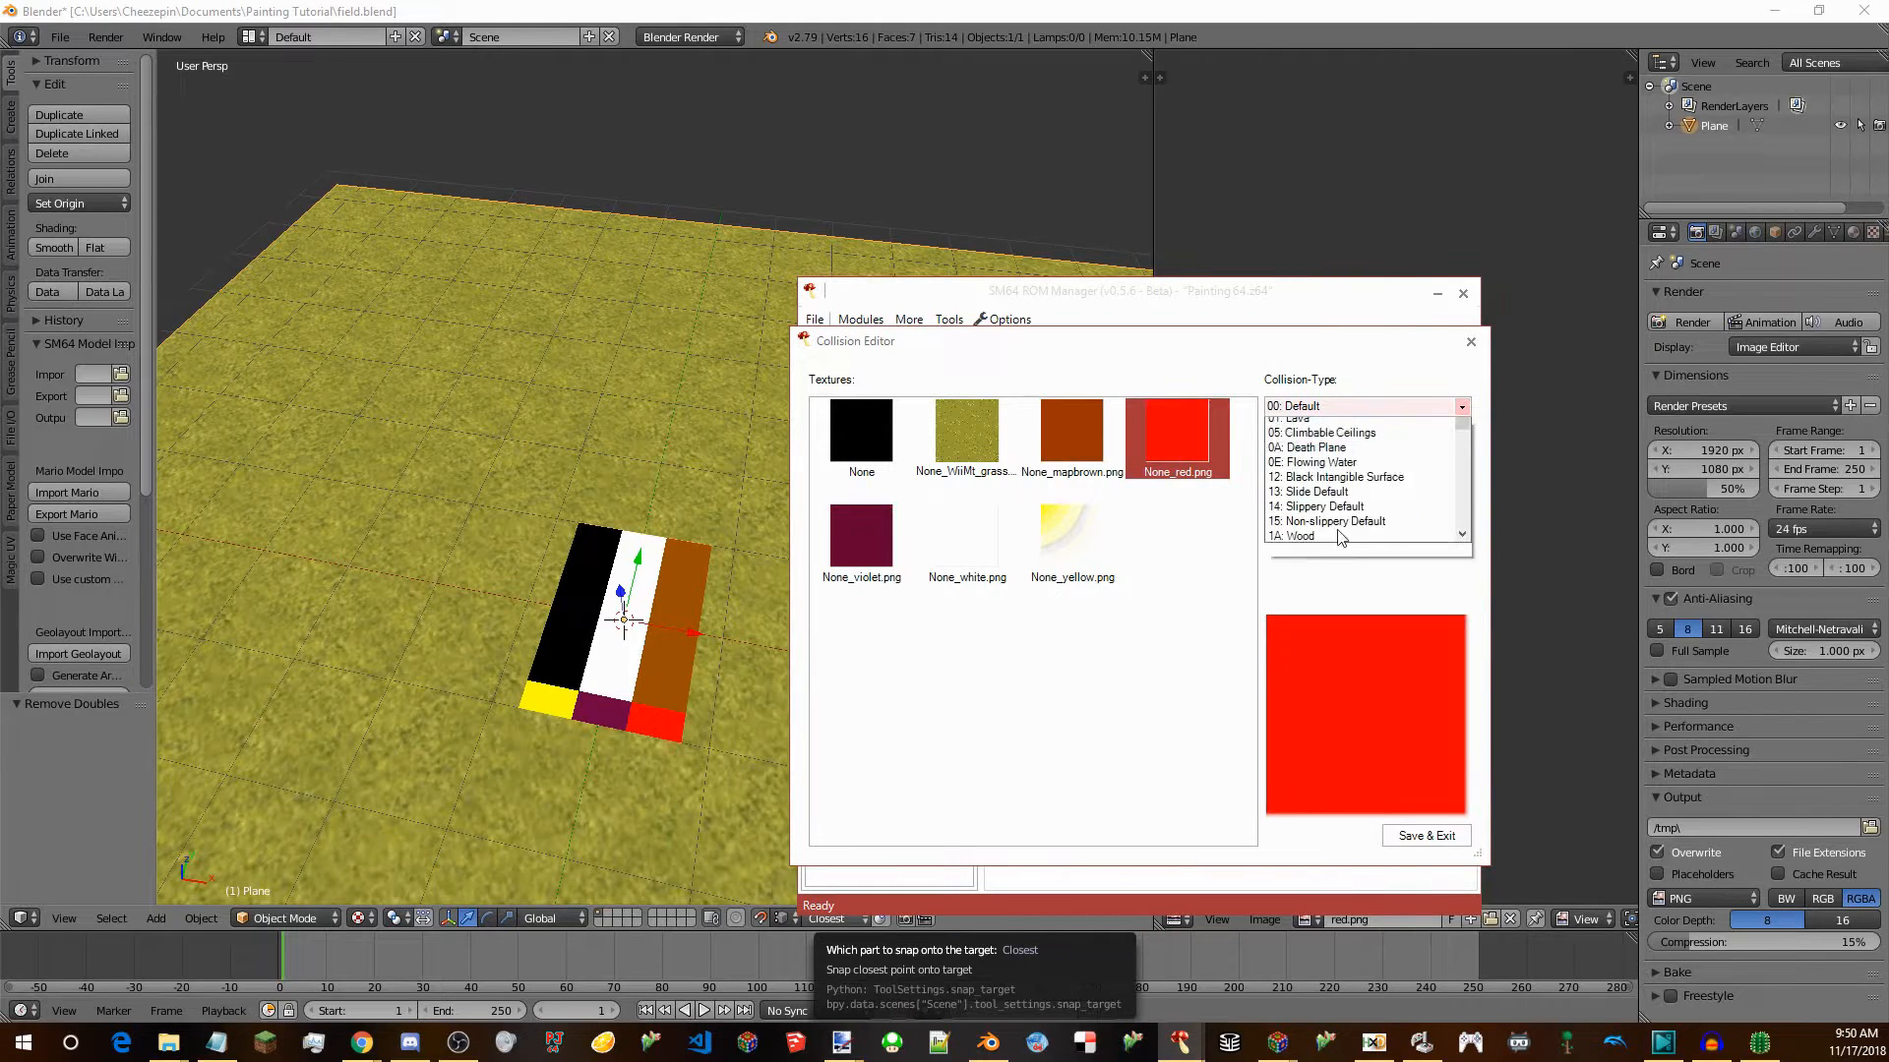
scroll(1351, 531, "down", 8)
scroll(1351, 558, "down", 1)
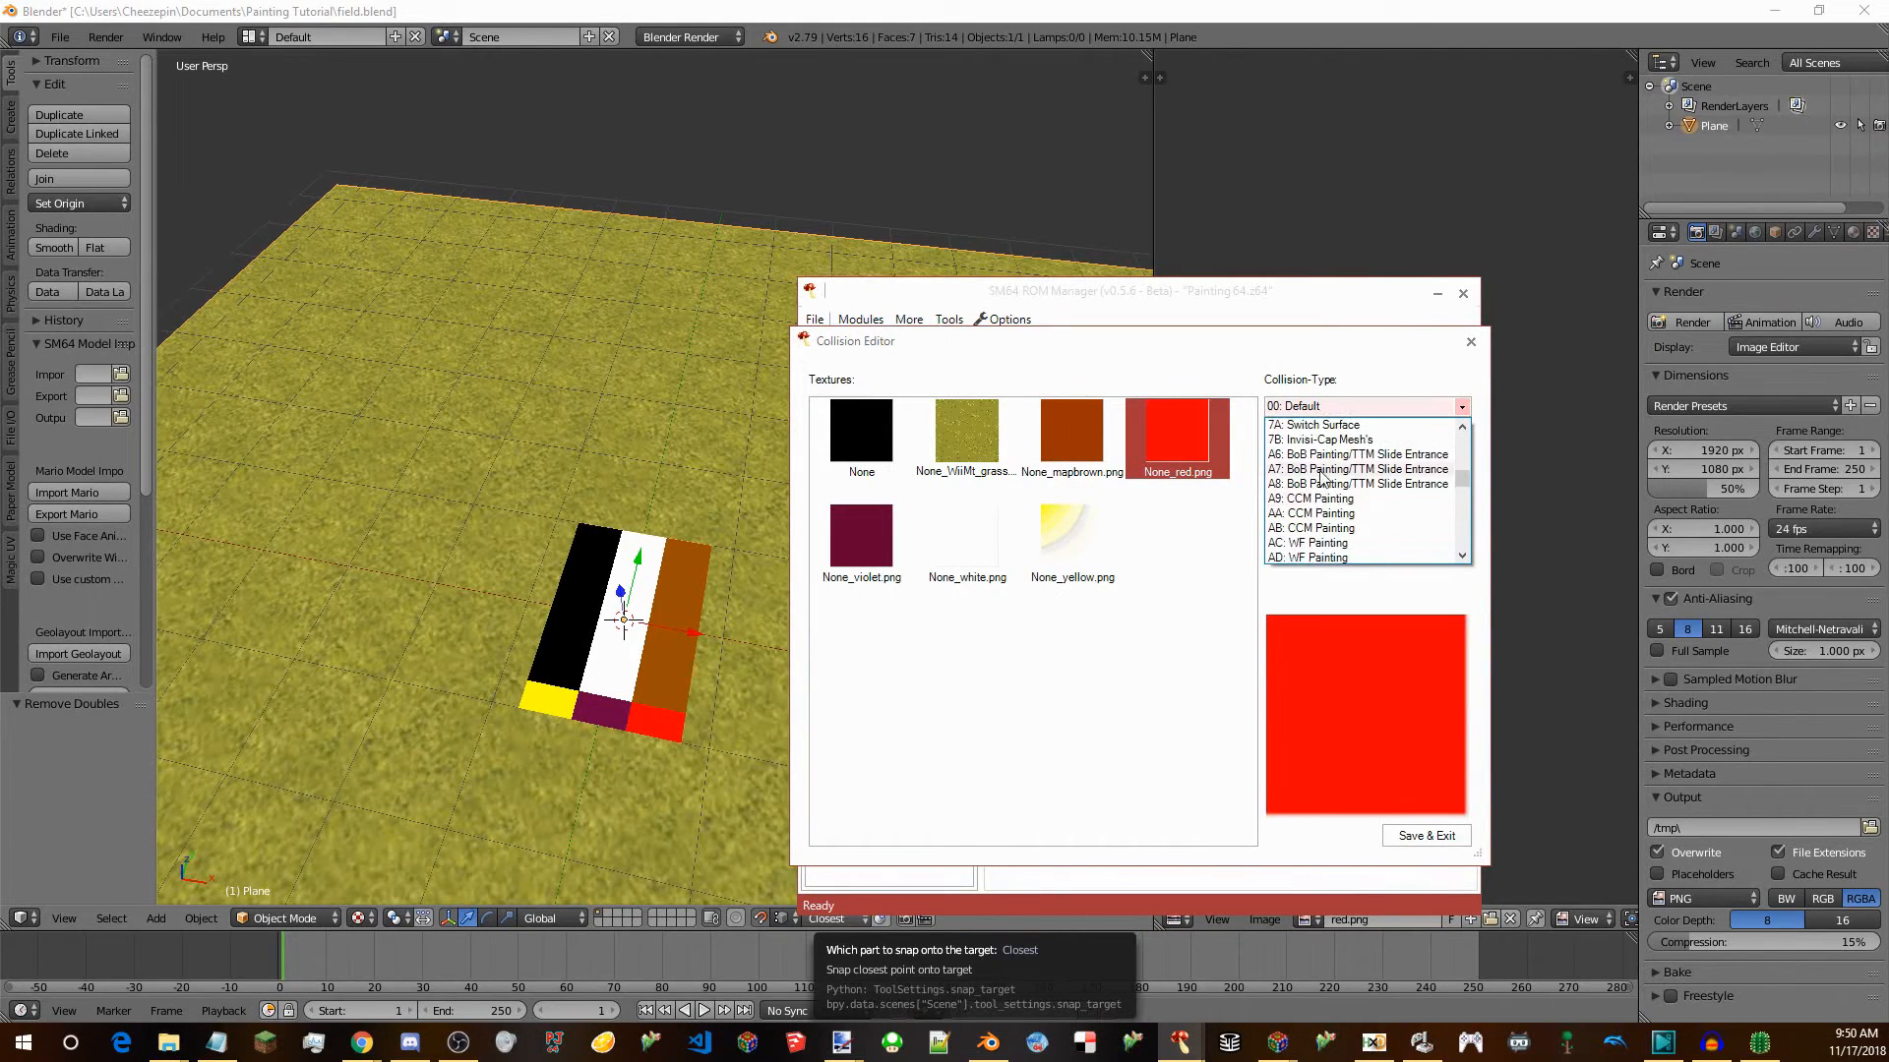
left_click(1325, 486)
Set the black texture's collision type to D3: BoB Painting/TTM Slide Entrance.
left_click(875, 458)
left_click(1462, 406)
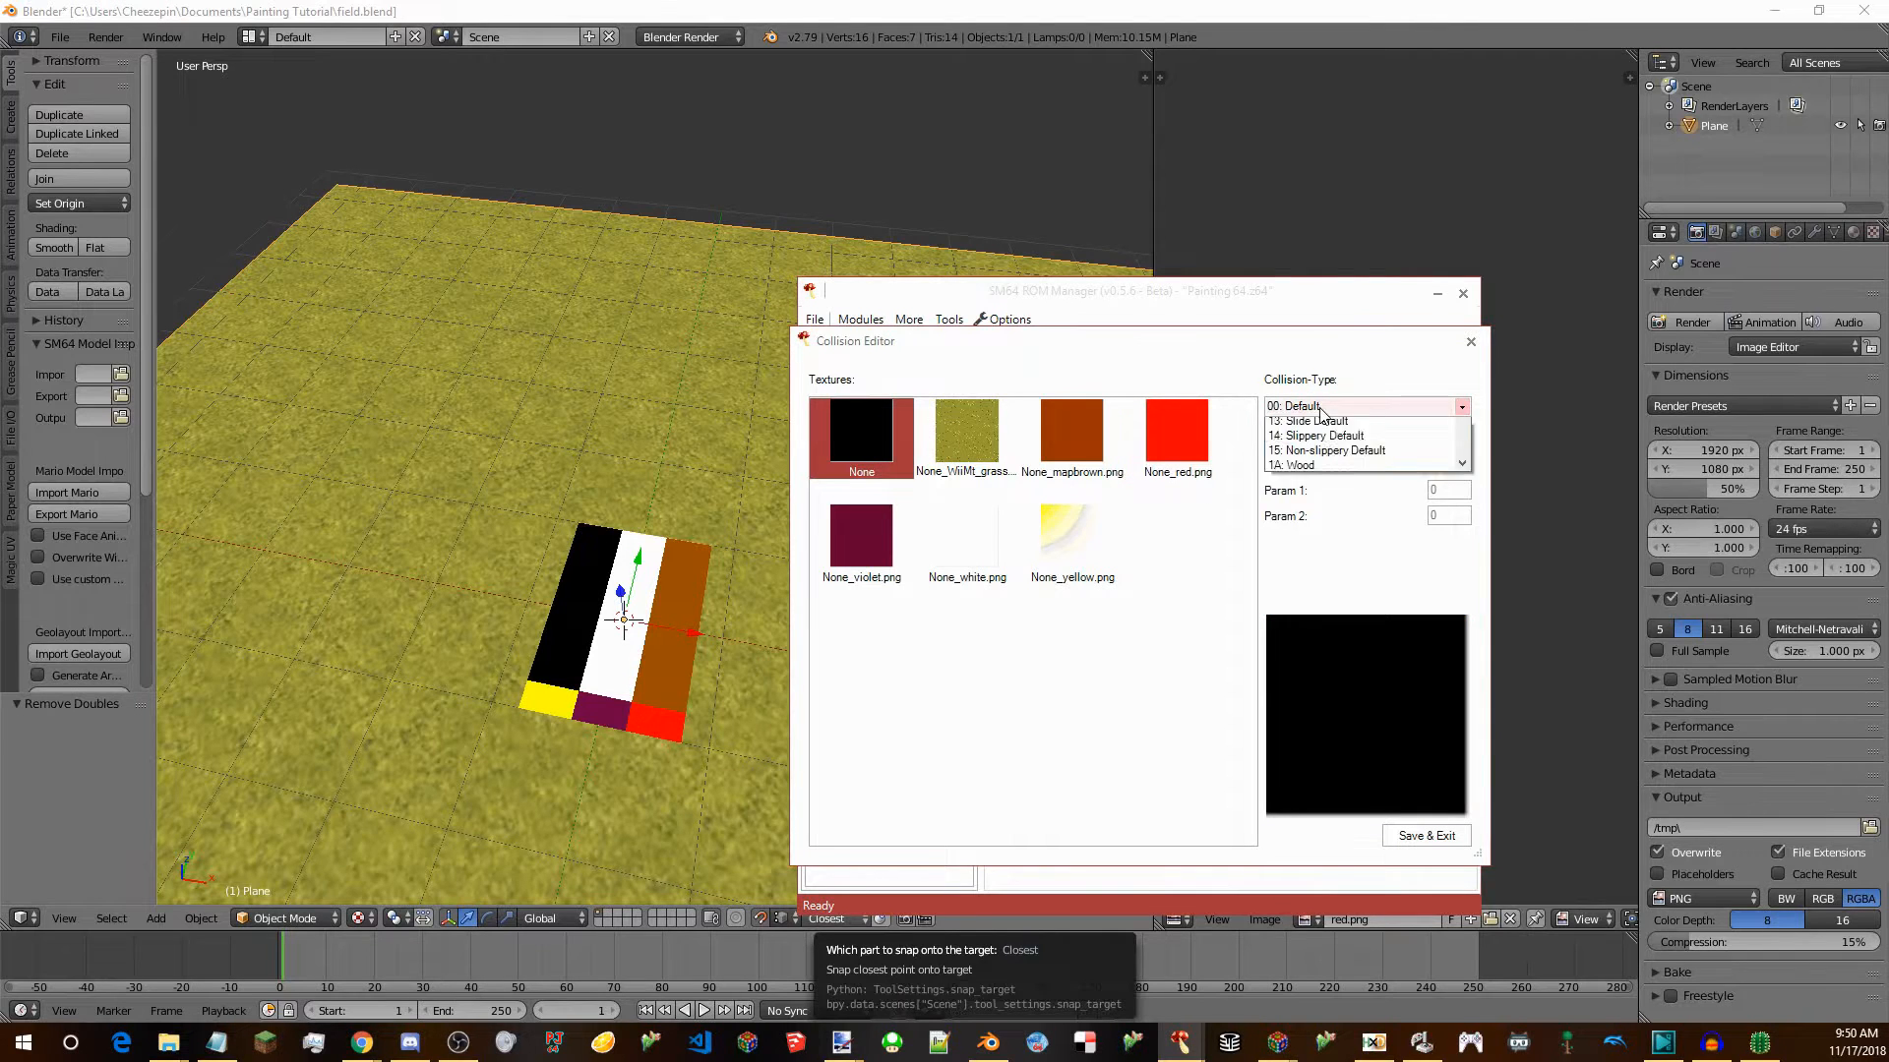
scroll(1355, 504, "down", 8)
scroll(1355, 504, "down", 5)
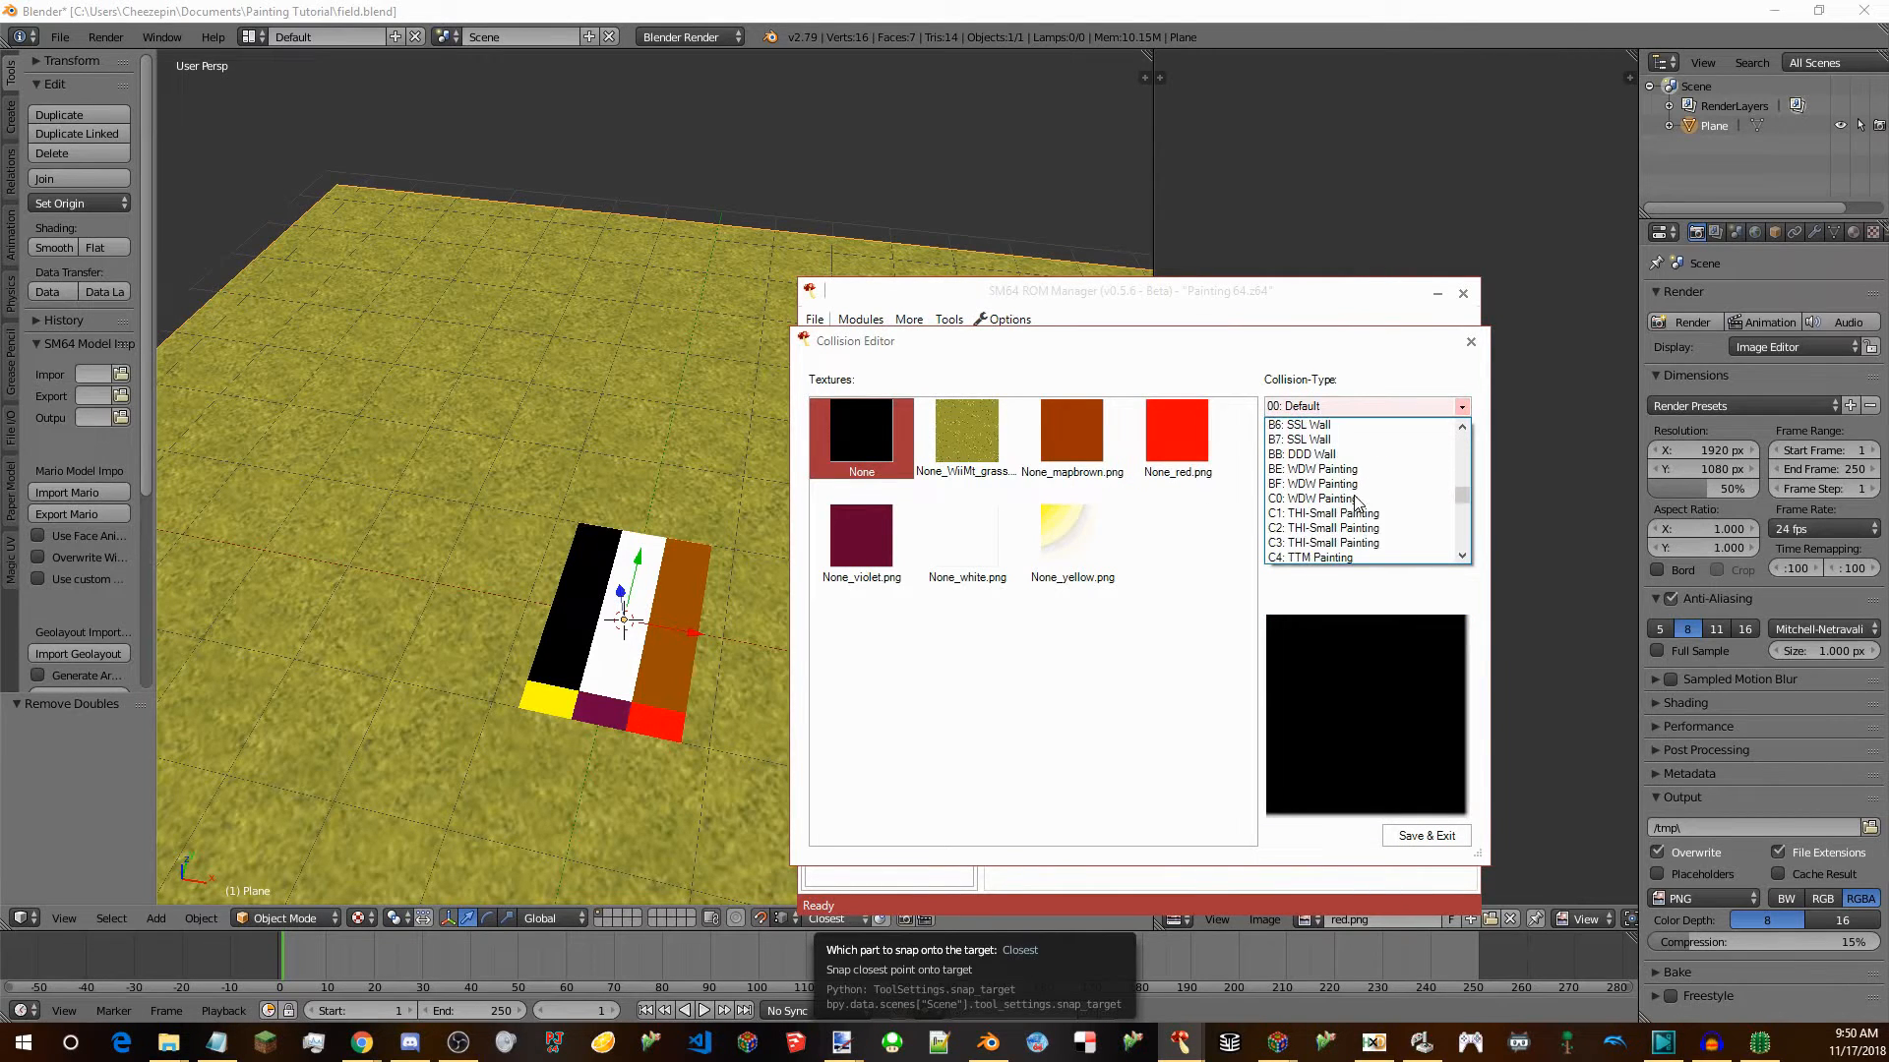
scroll(1355, 501, "down", 7)
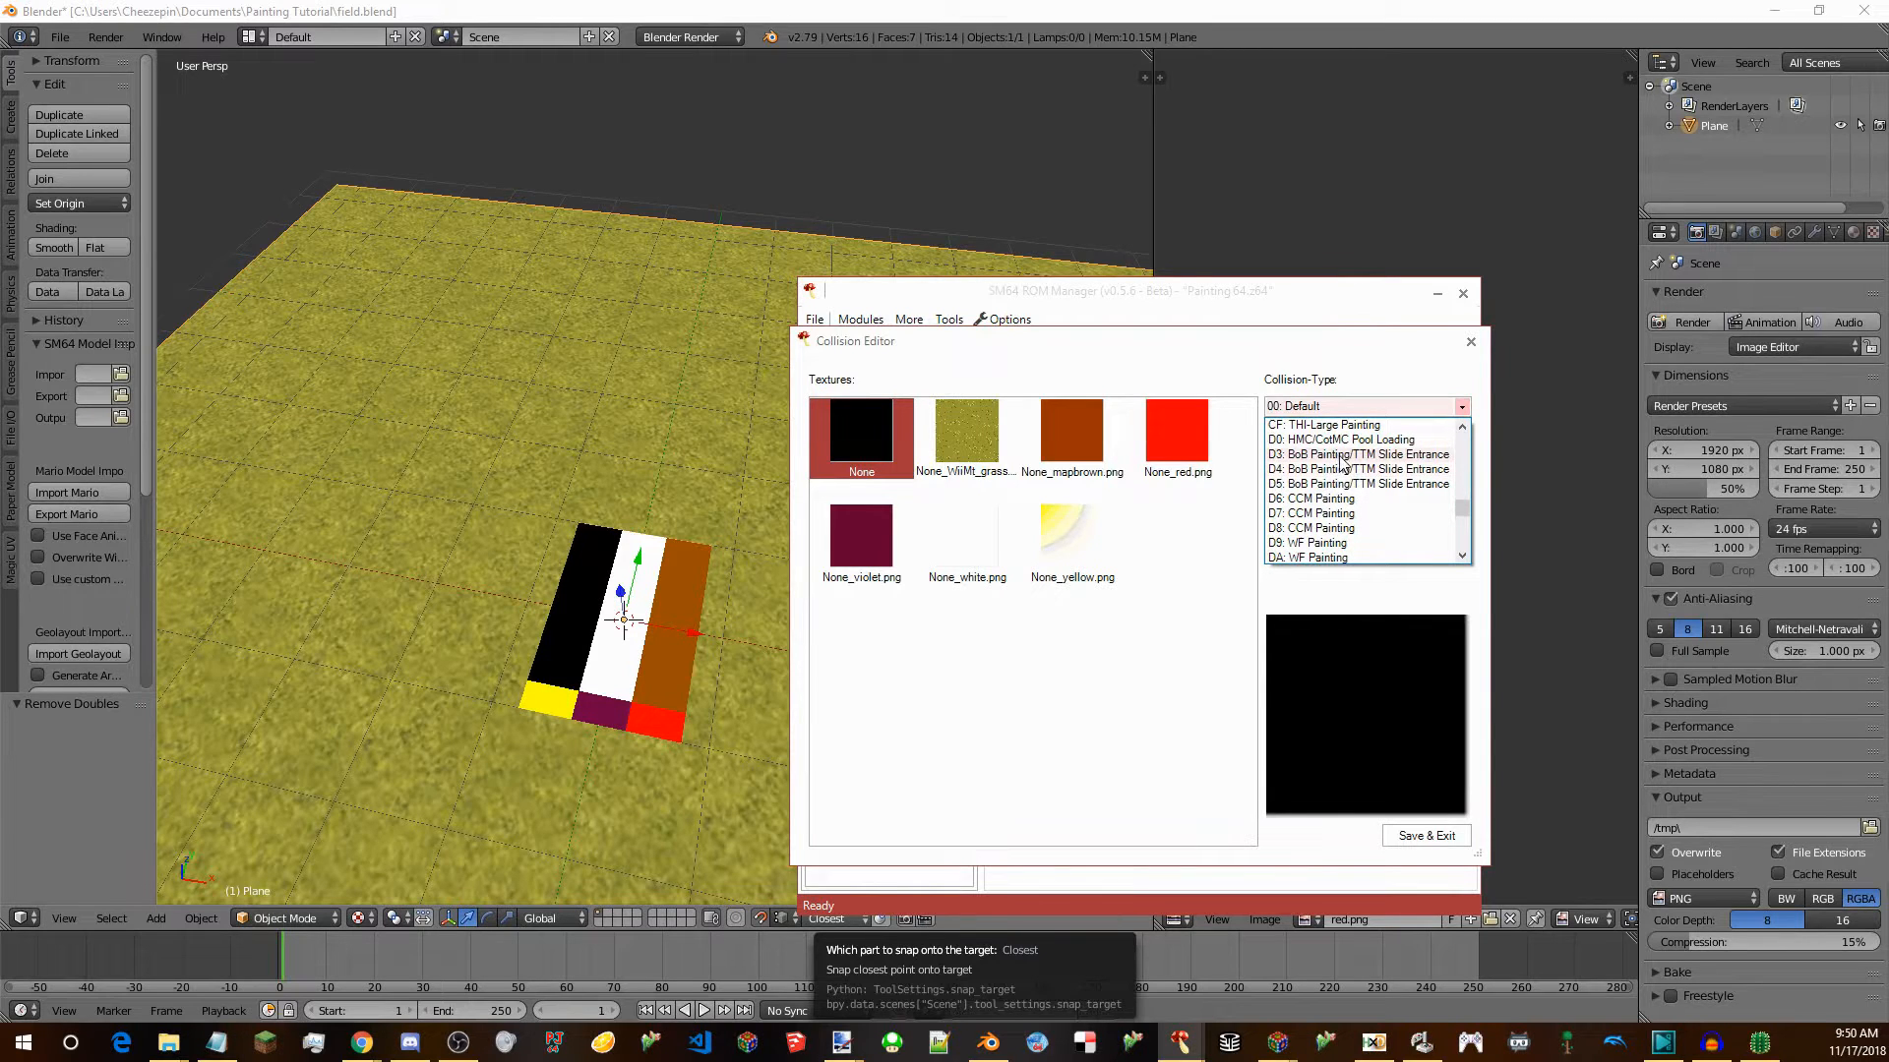
left_click(1342, 459)
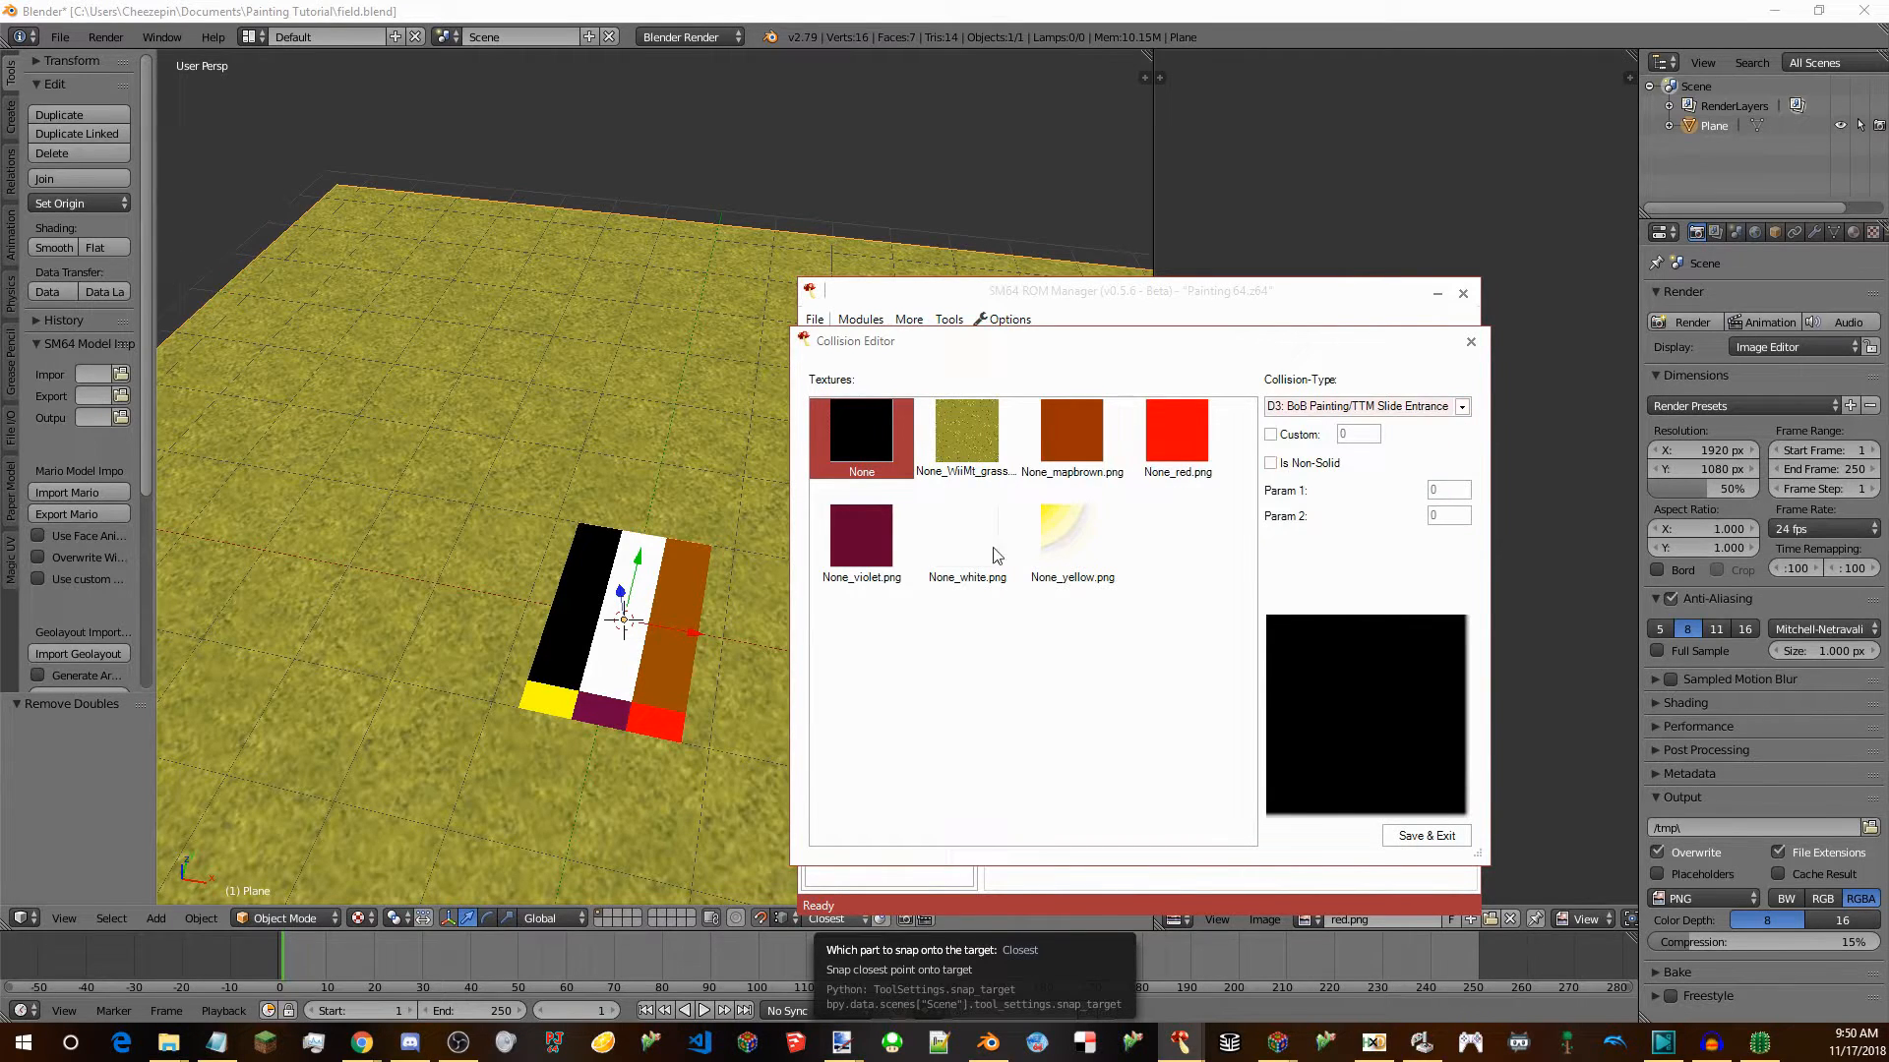
Set the white.png texture's collision type to D4: BoB Painting/TTM Slide Entrance.
left_click(960, 547)
left_click(1363, 407)
scroll(1369, 531, "down", 20)
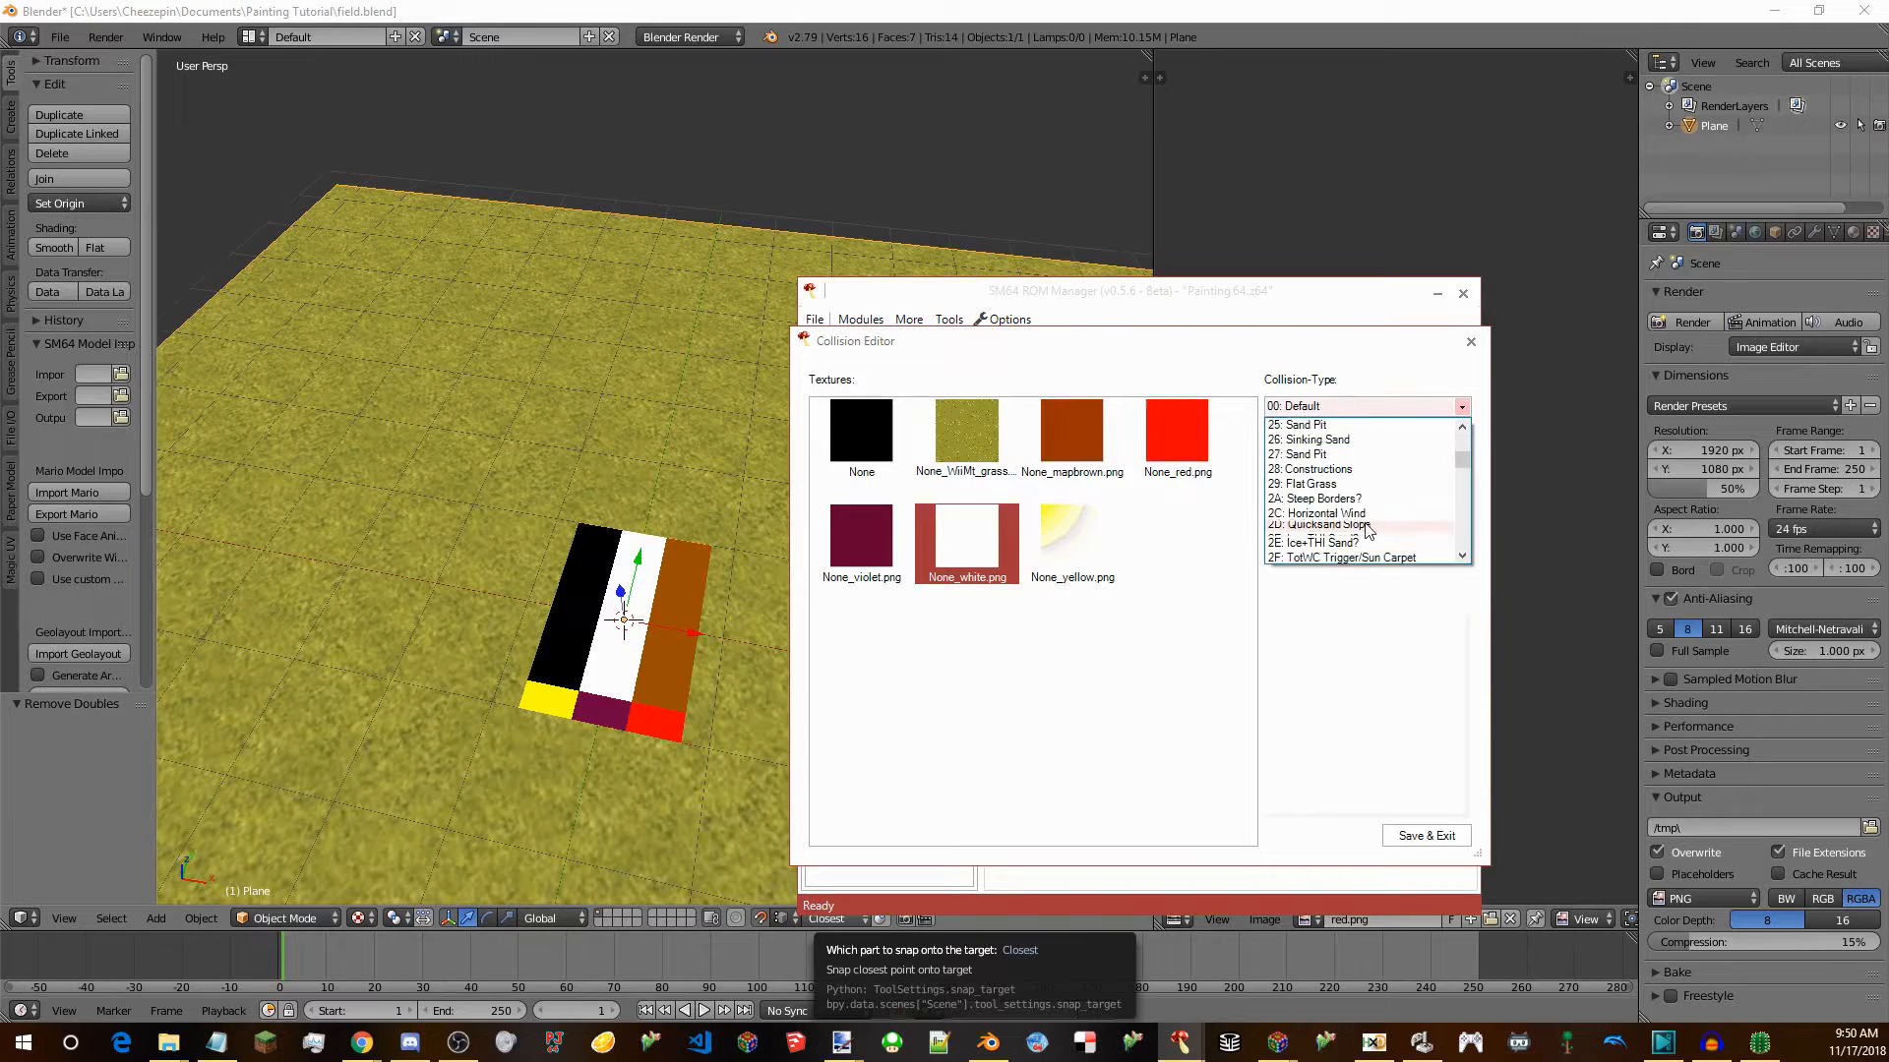
scroll(1368, 531, "down", 12)
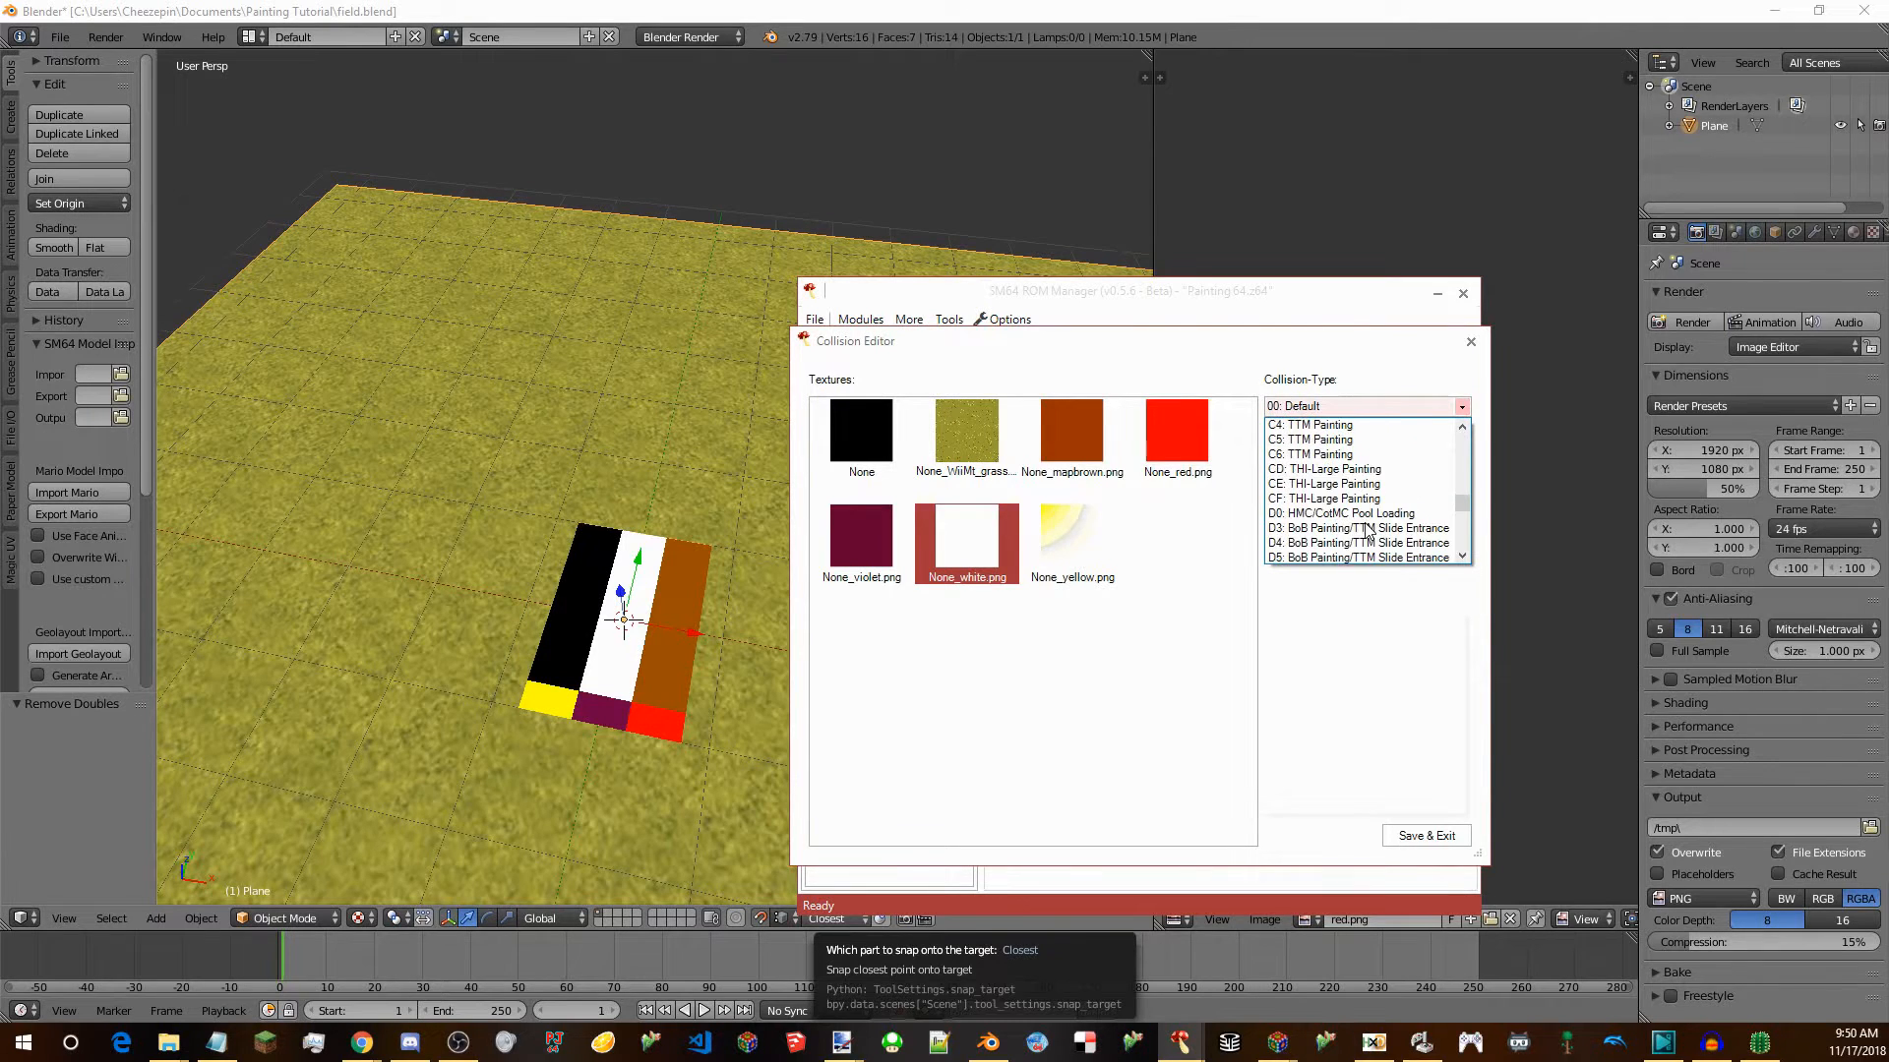
left_click(1333, 500)
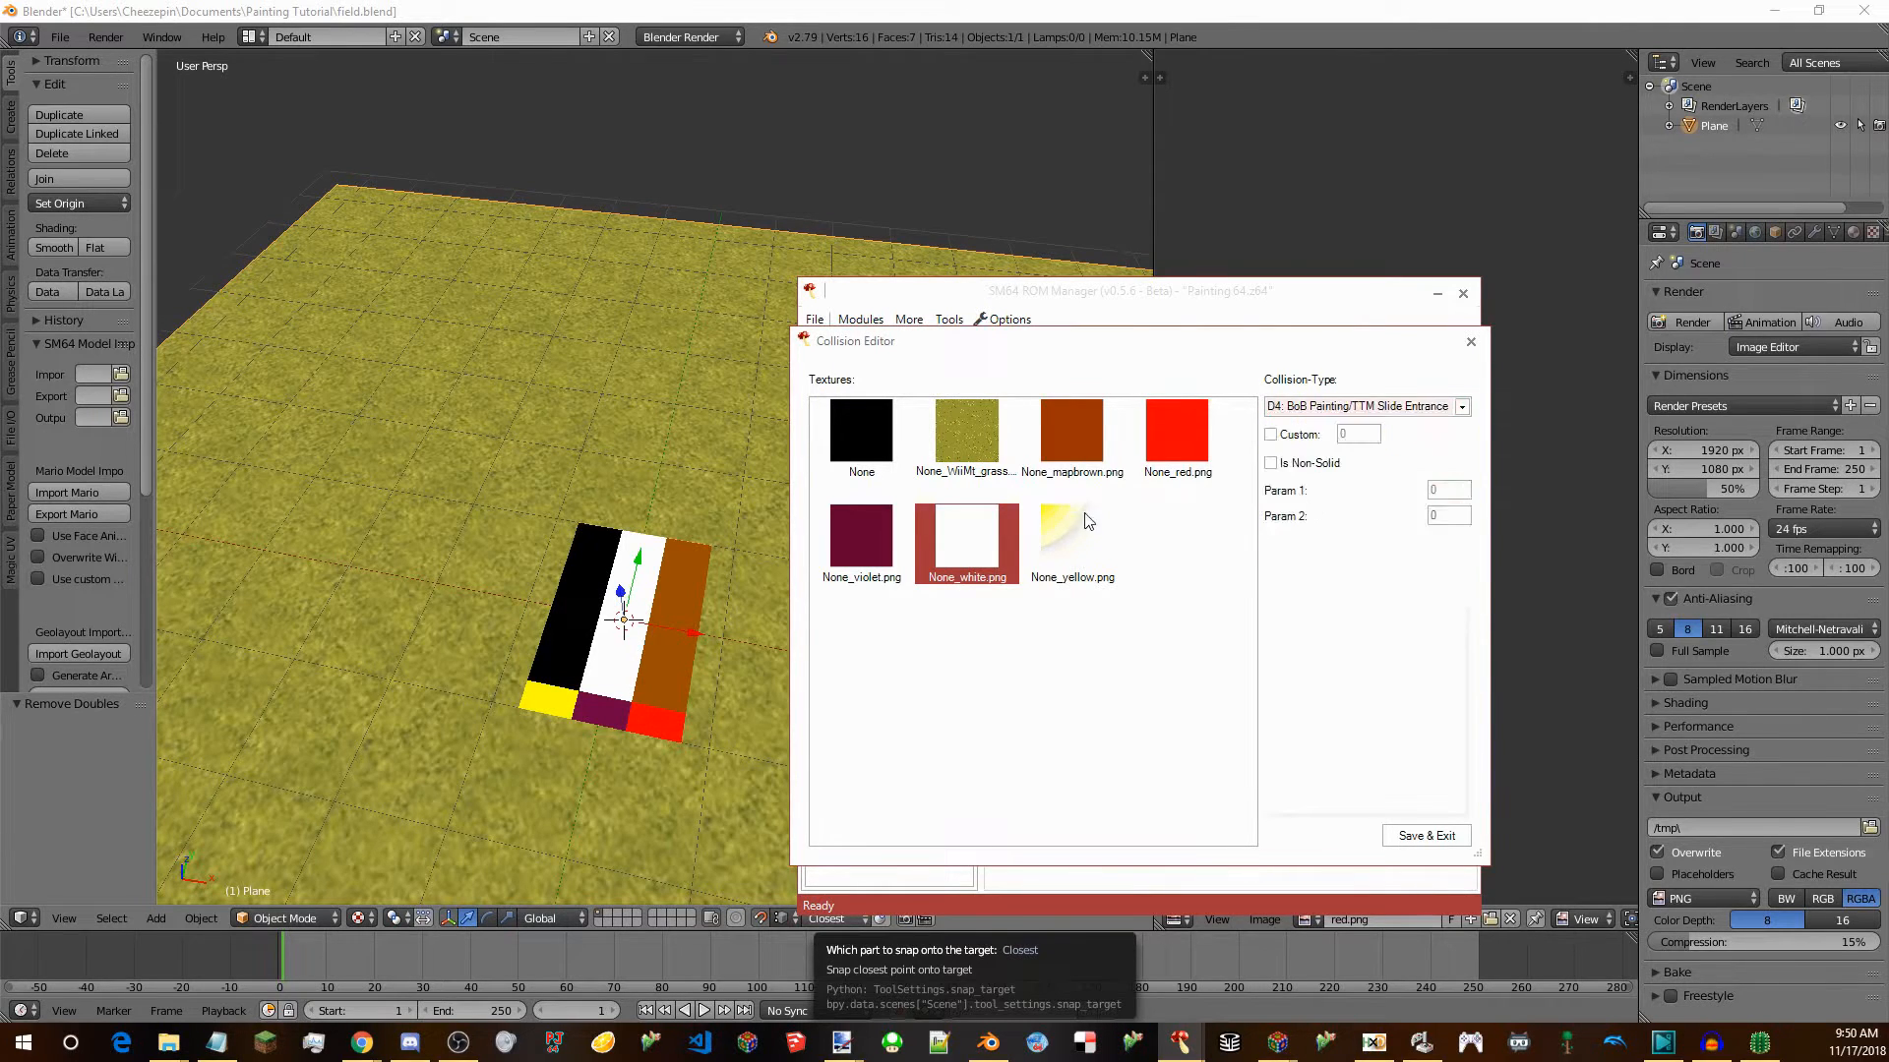
Set the mapbrown.png texture's collision type to D5: BoB Painting/TTM Slide Entrance, save the collision settings and convert the model.
left_click(1103, 445)
left_click(1367, 407)
scroll(1404, 503, "down", 20)
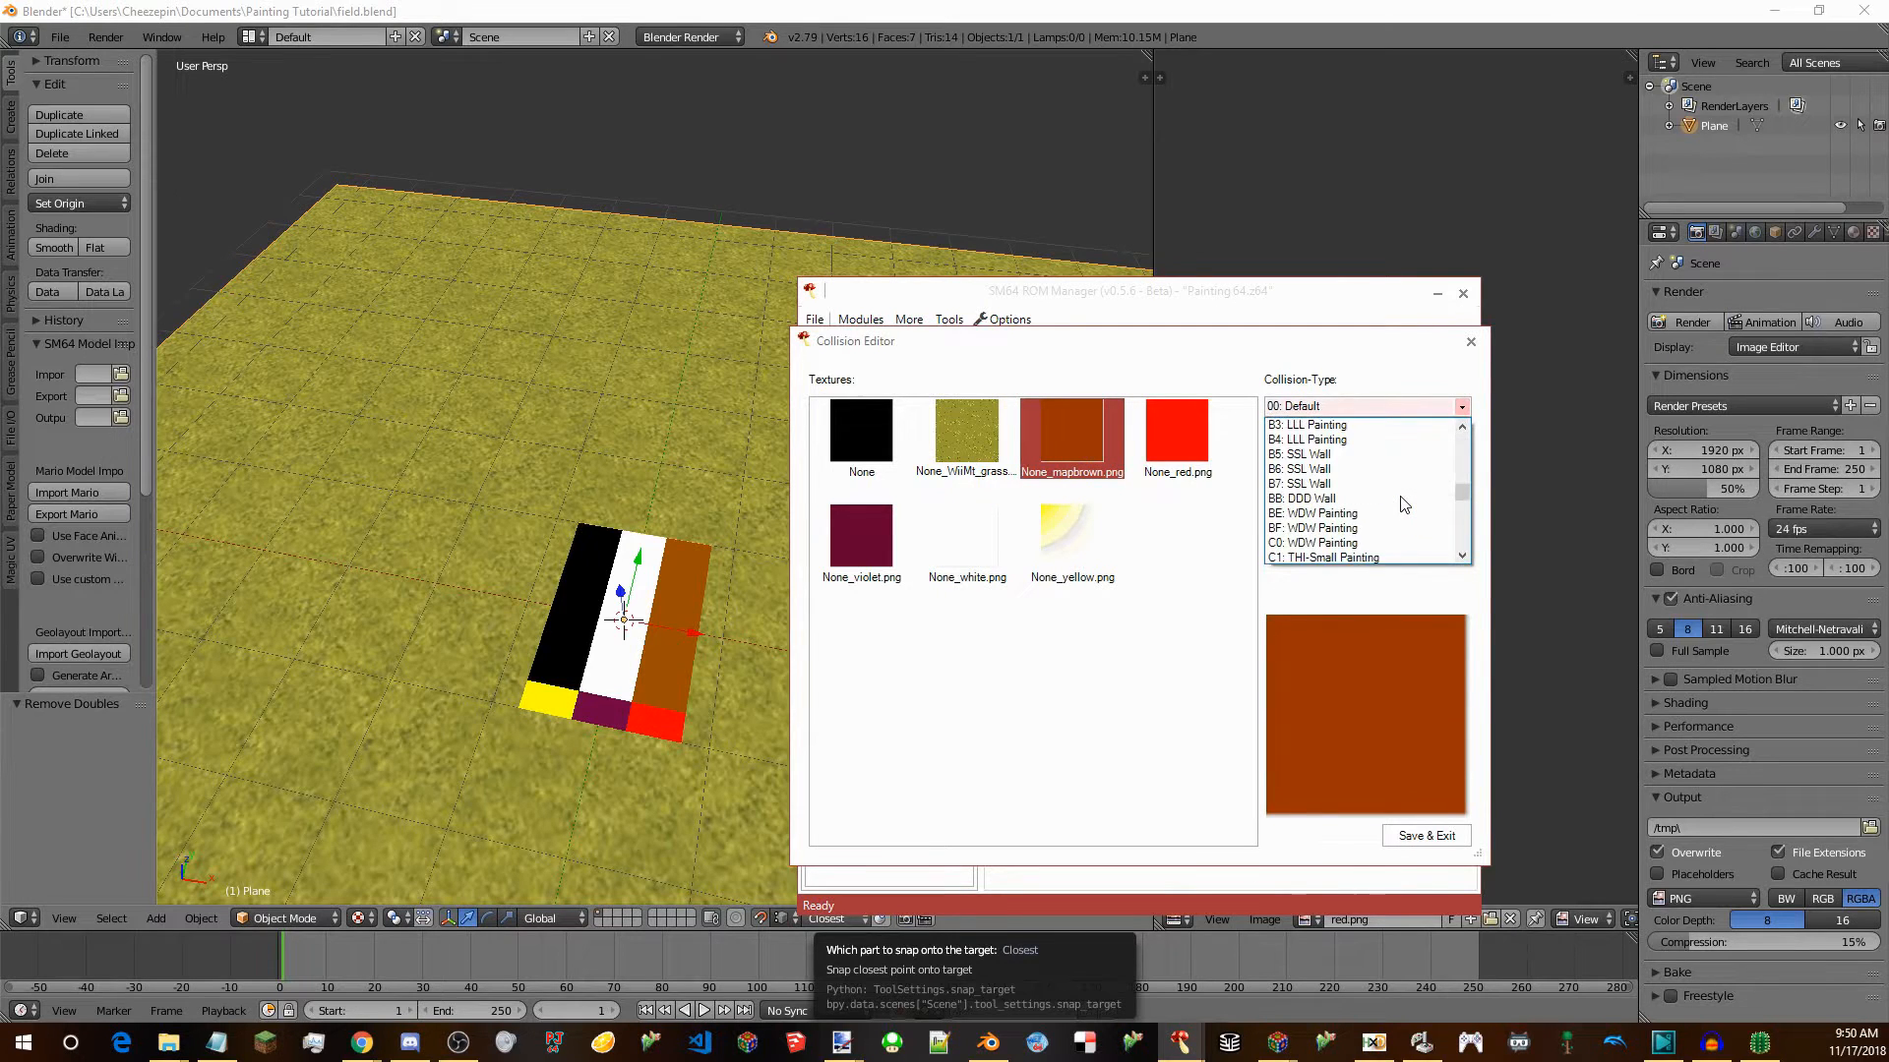
scroll(1404, 504, "down", 10)
left_click(1311, 475)
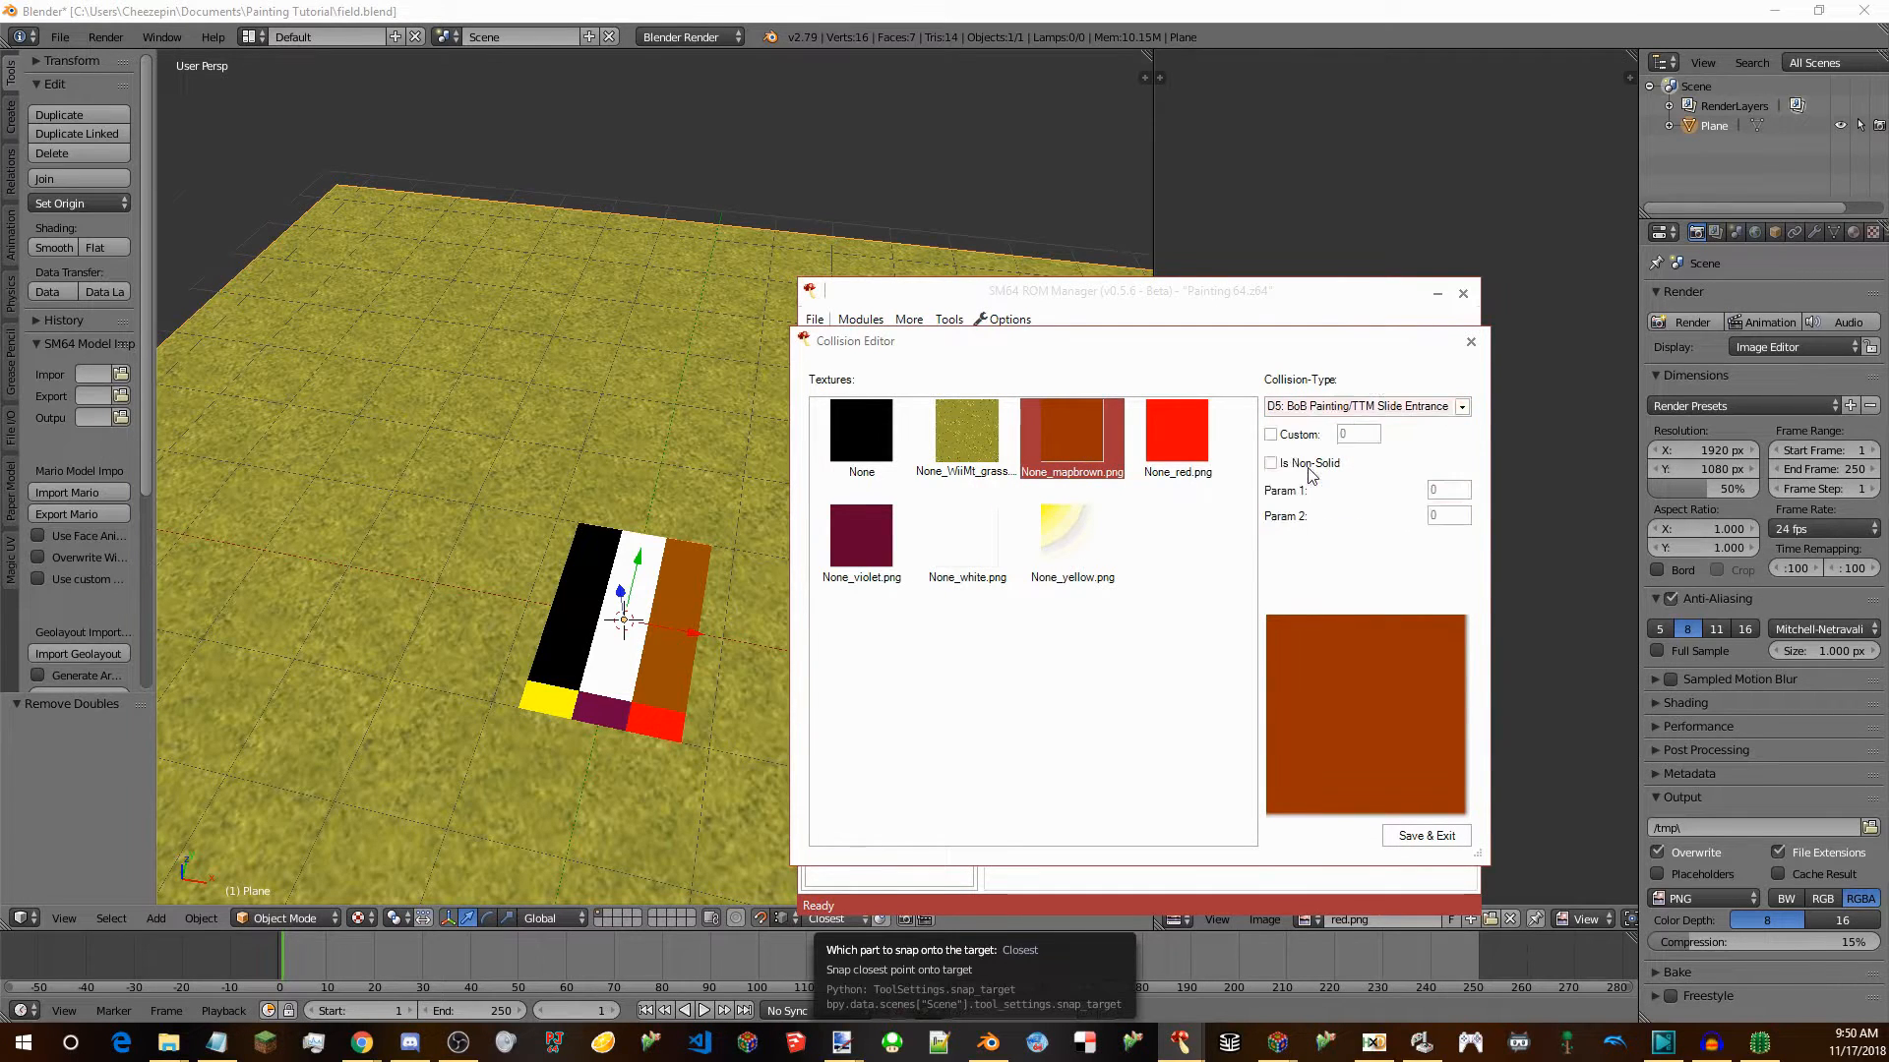
left_click(1432, 837)
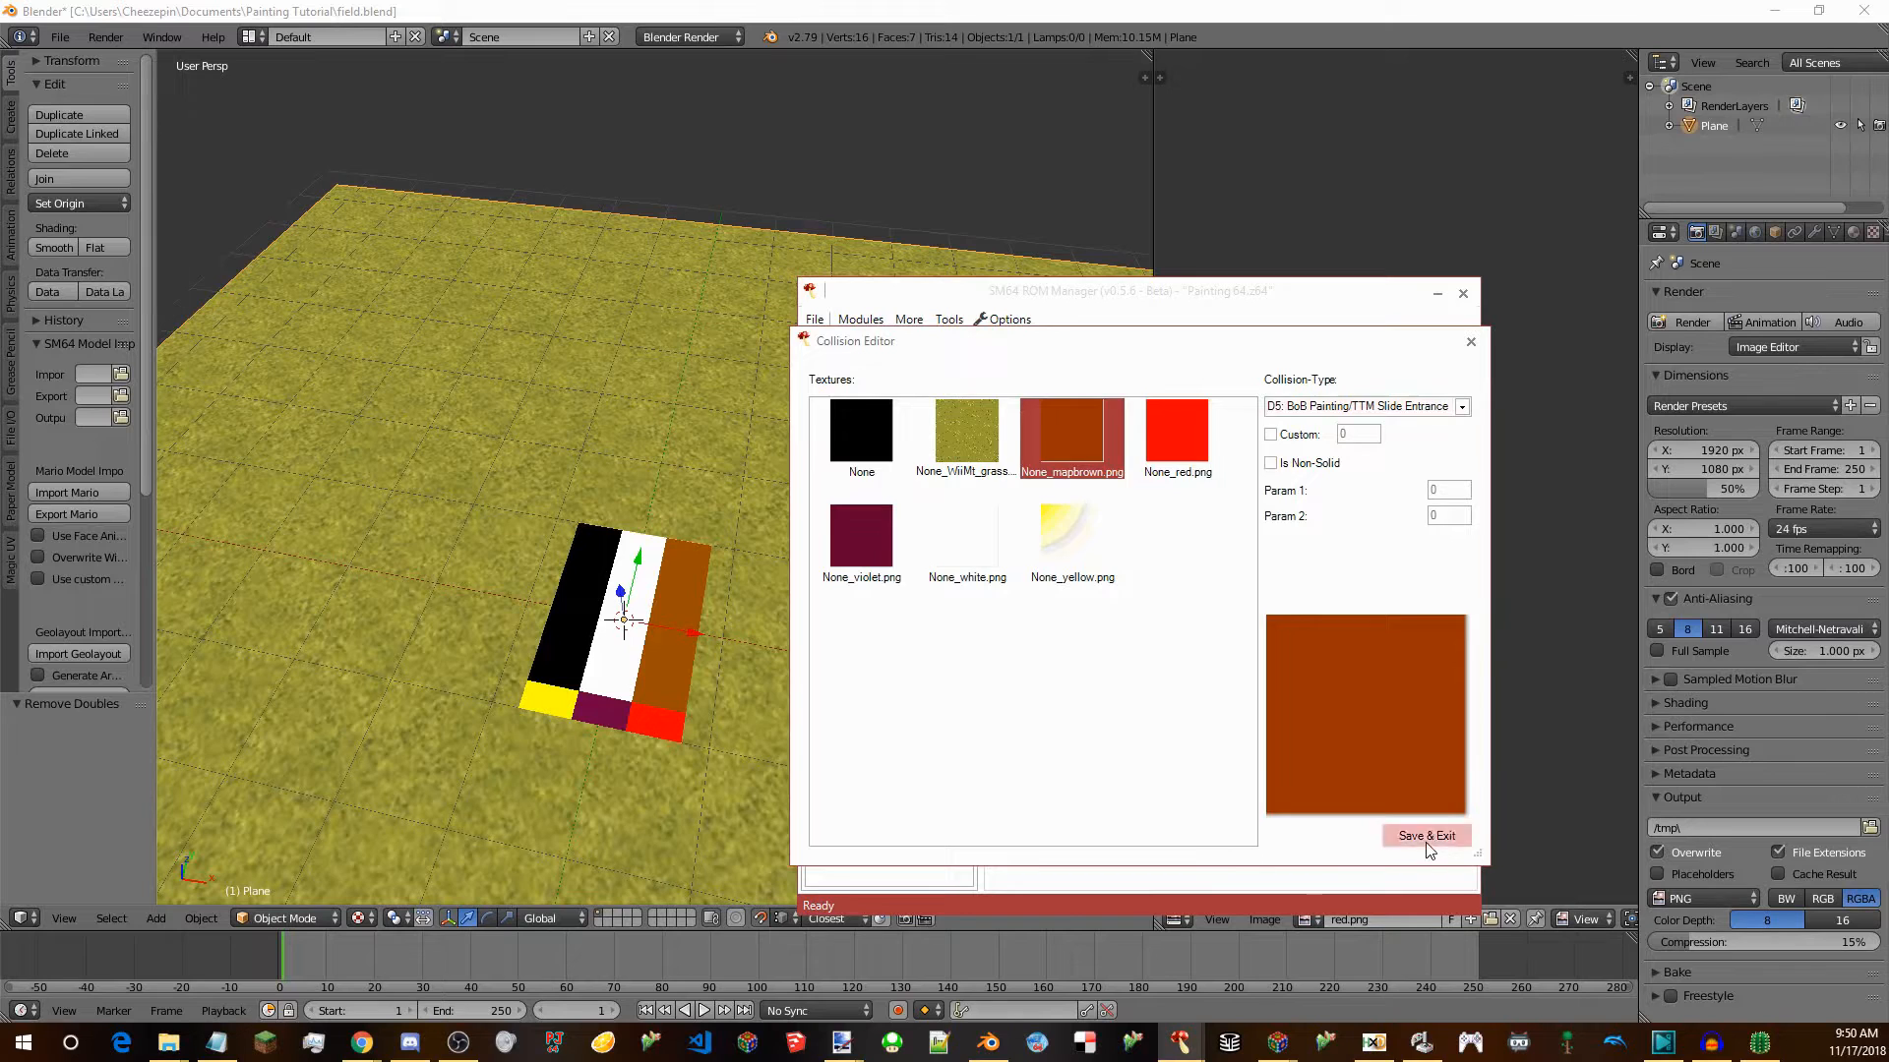
left_click(1362, 508)
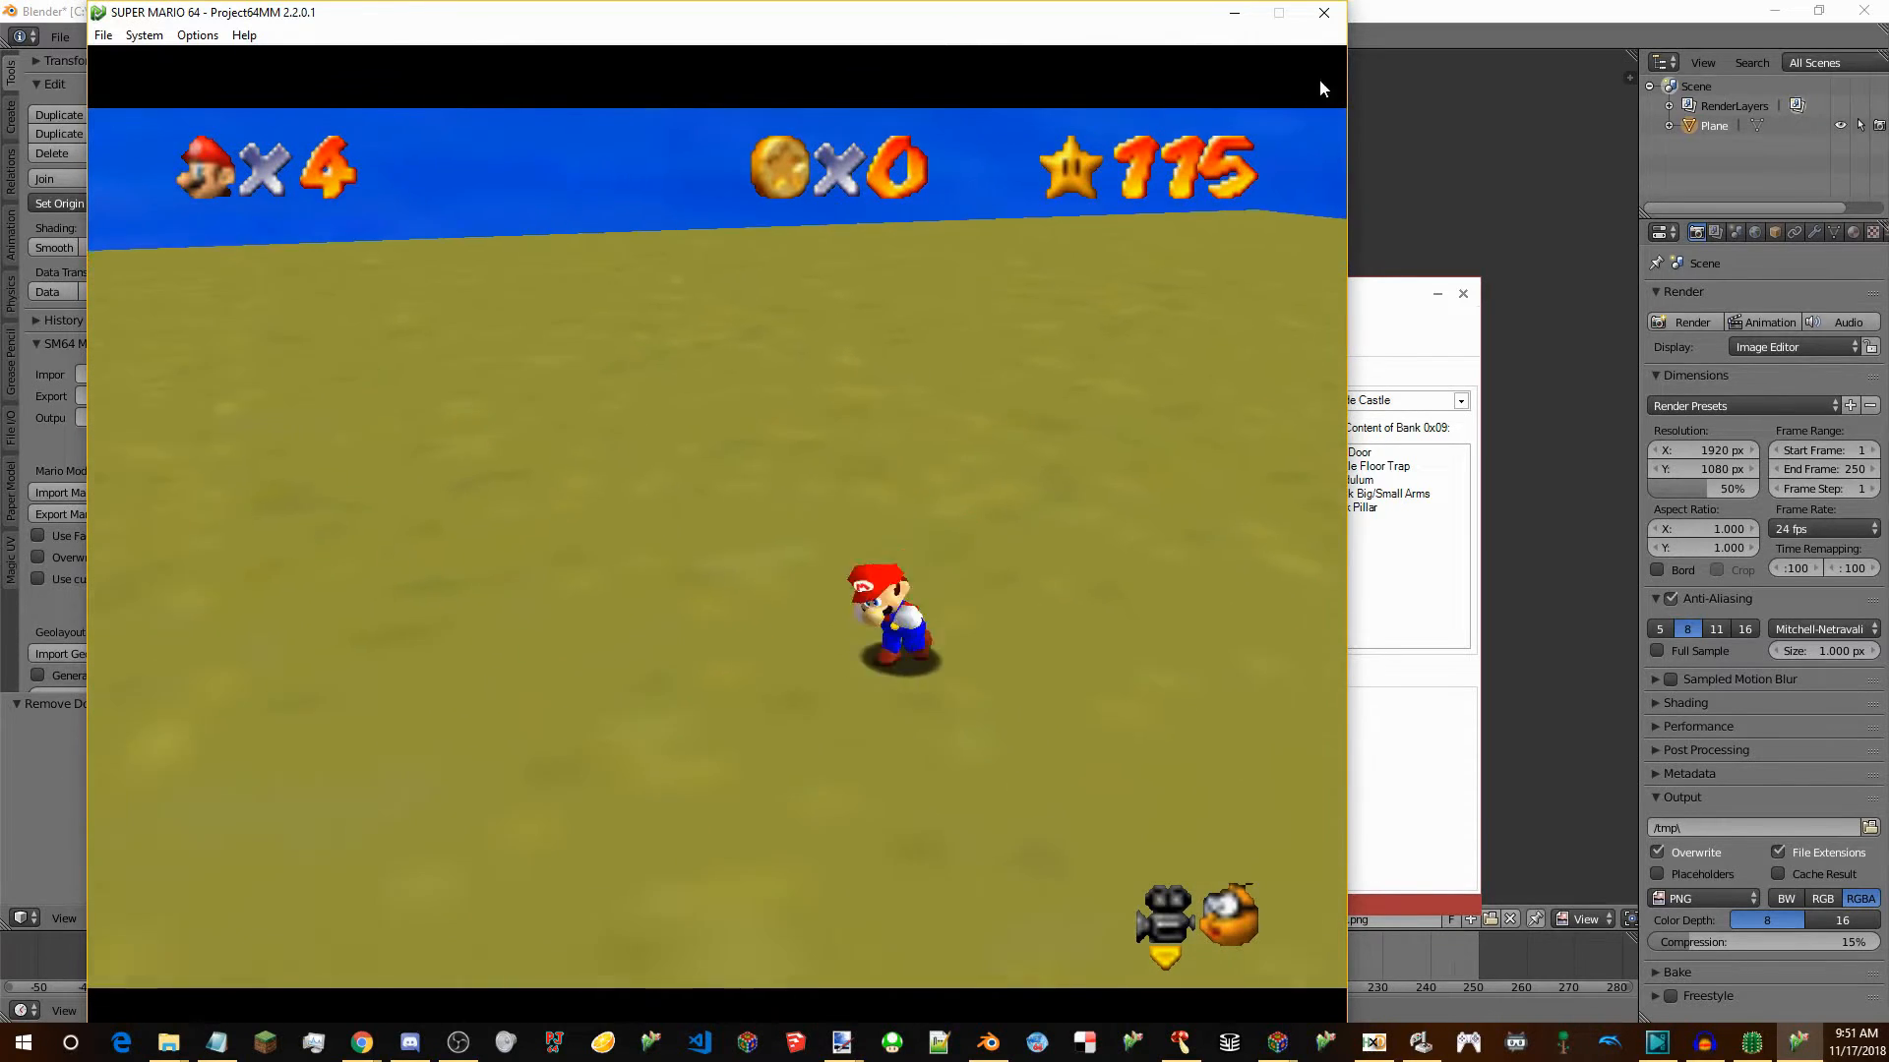
Close the emulator and inspect Area 1's imported geometry in the level editor.
left_click(1324, 12)
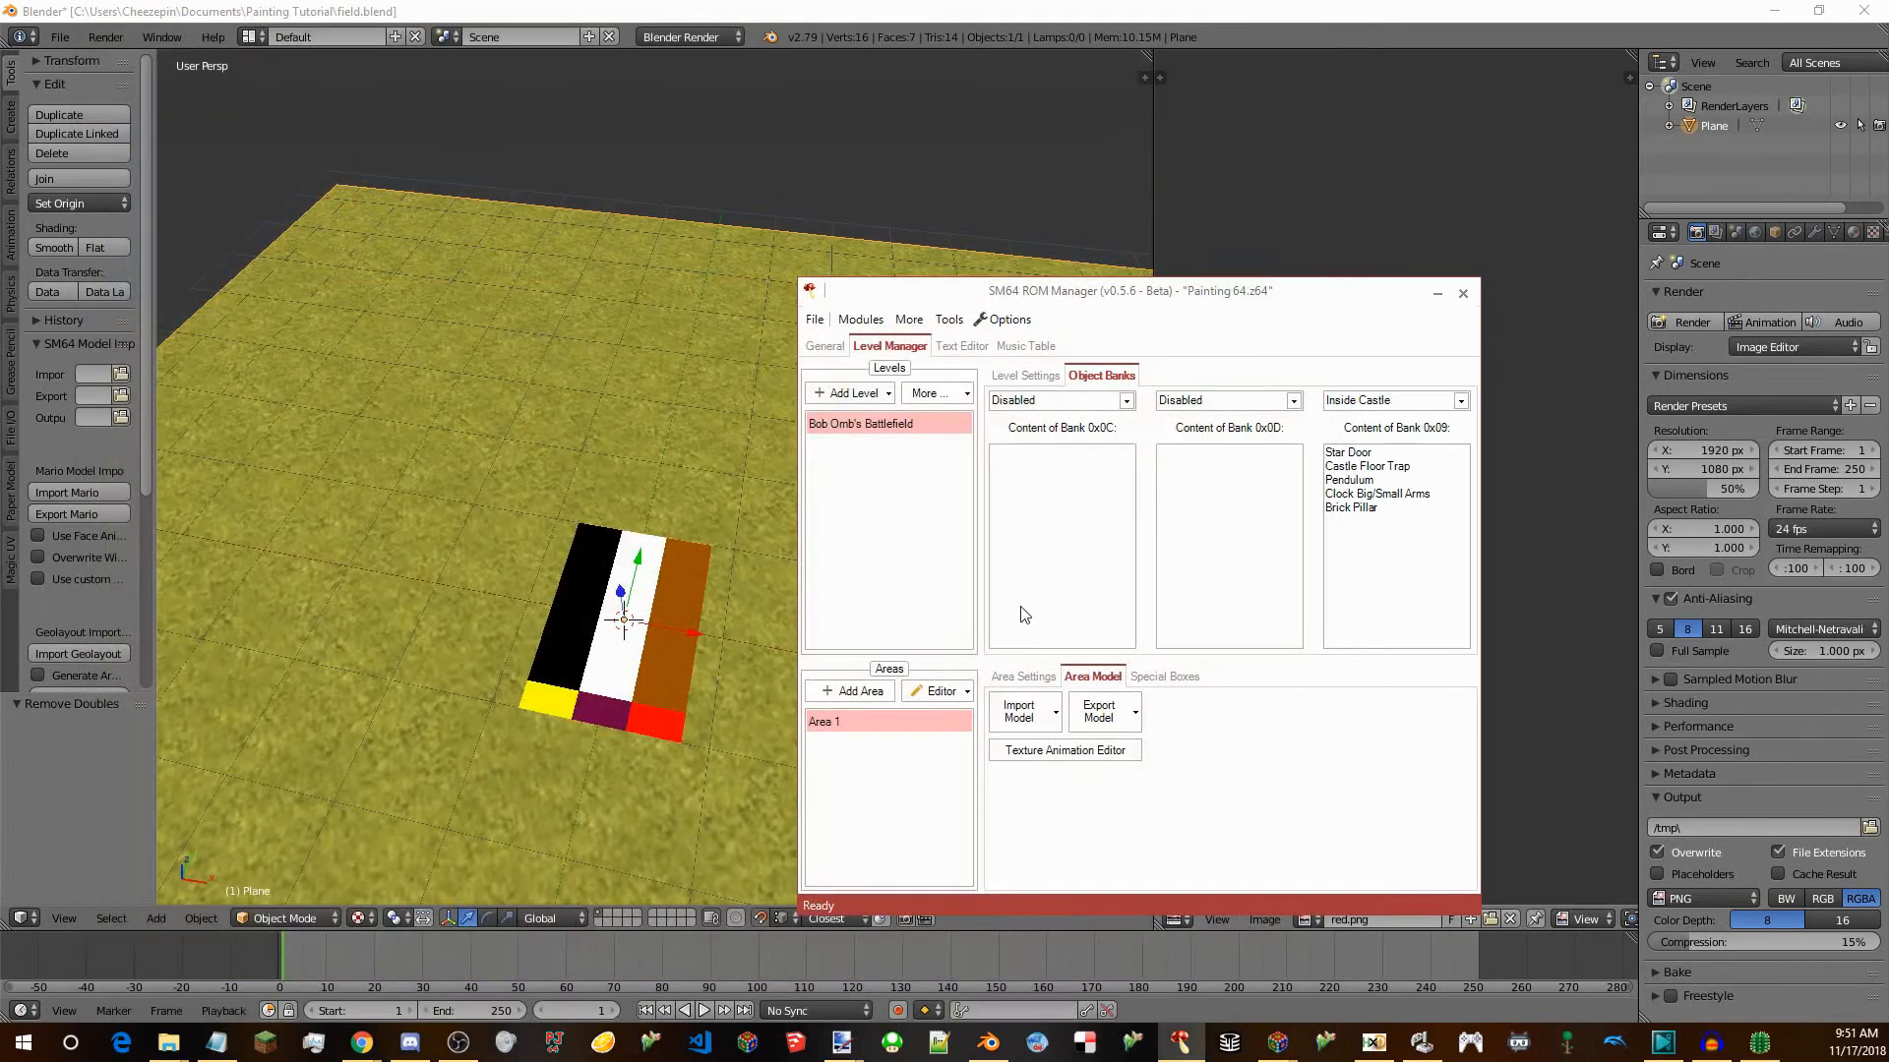
left_click(929, 691)
left_click_drag(1023, 510, 1220, 244)
left_click(1546, 52)
Load field.obj again as Area 1's visual map and collision model in the model converter.
left_click(1025, 680)
left_click(1067, 680)
left_click(1020, 710)
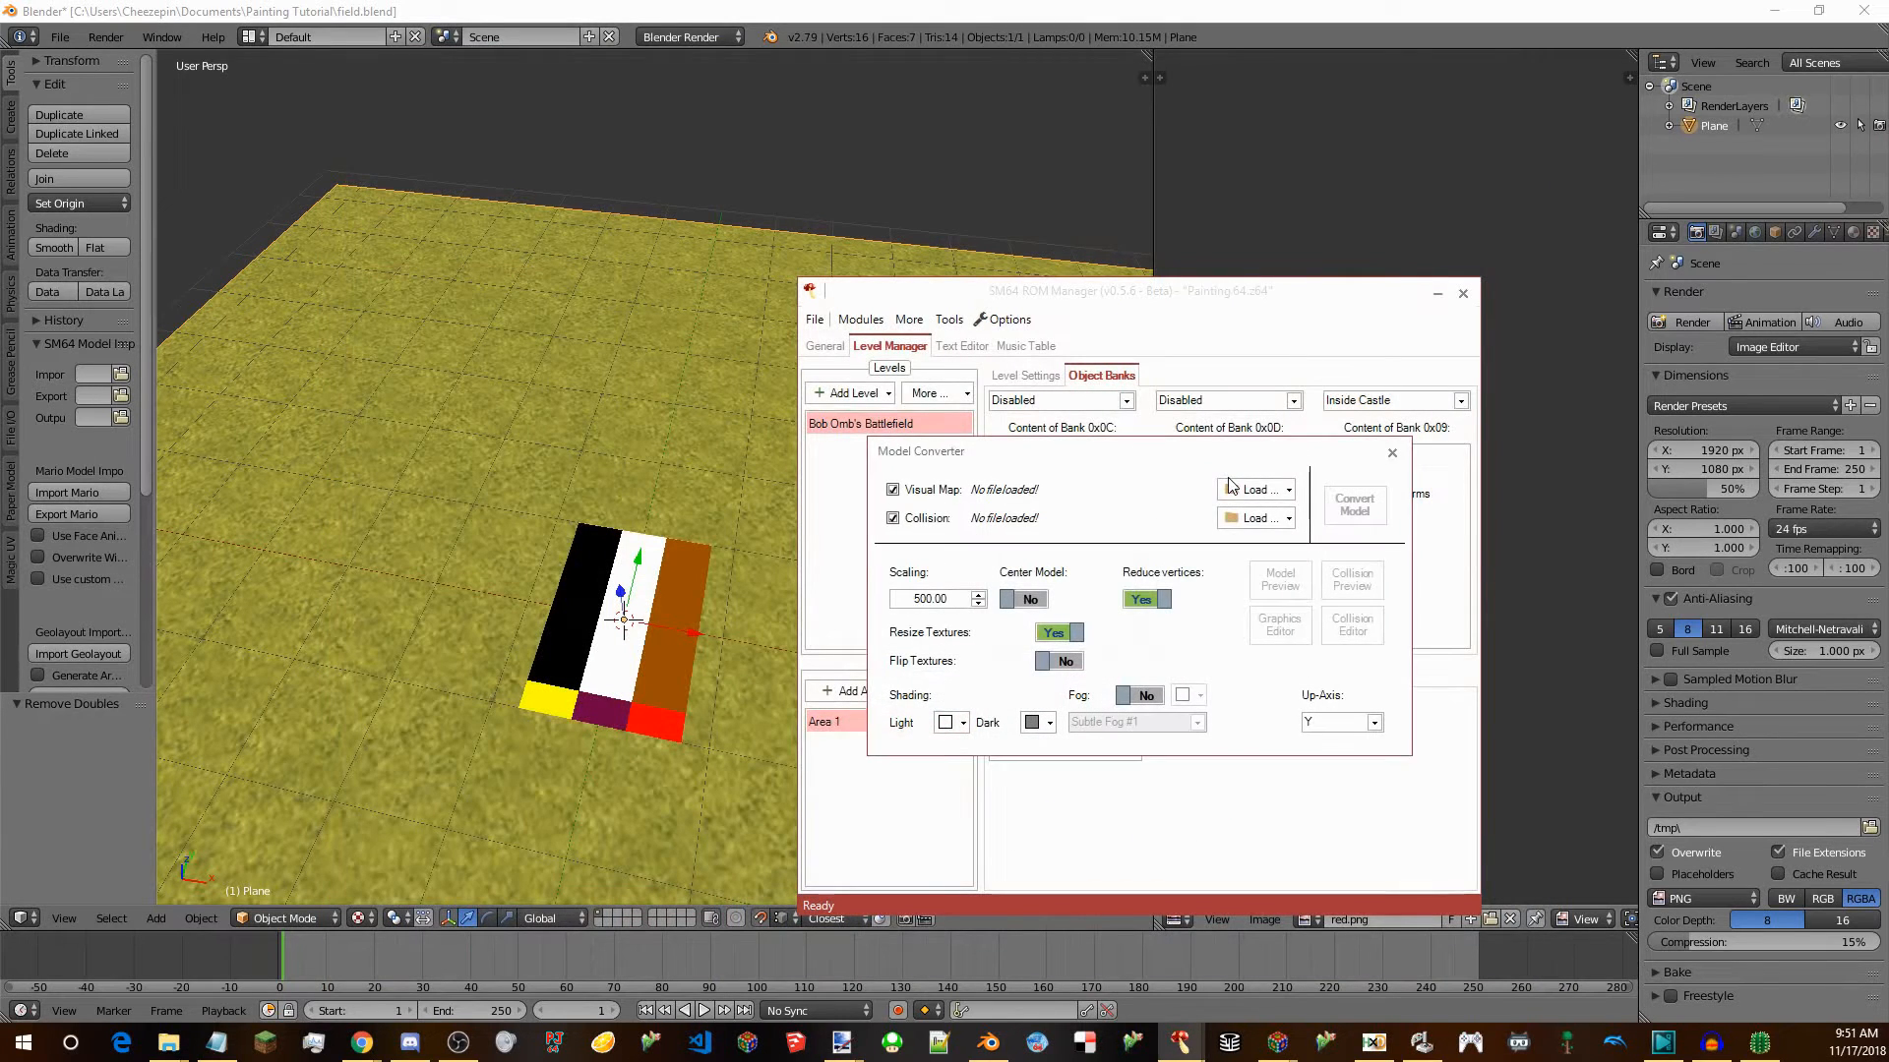
left_click(1233, 517)
key("Escape")
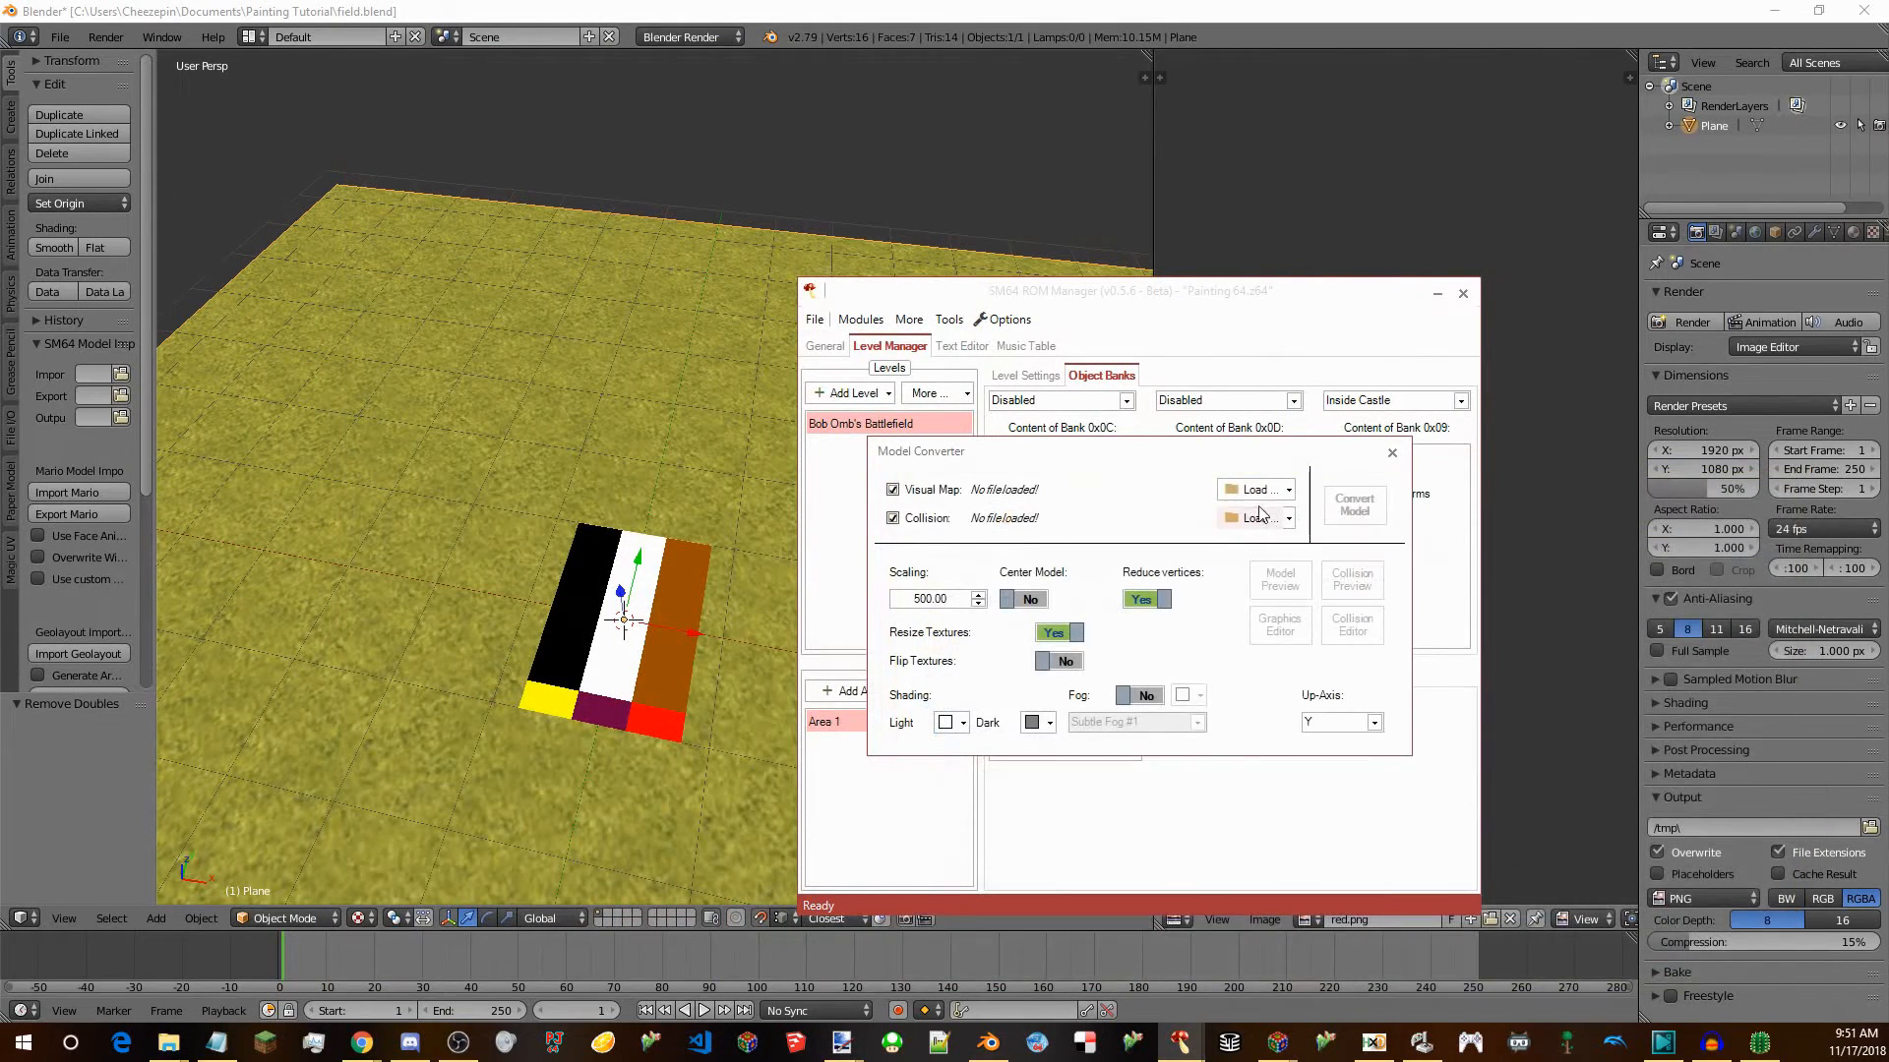
left_click(1253, 495)
double_click(1121, 604)
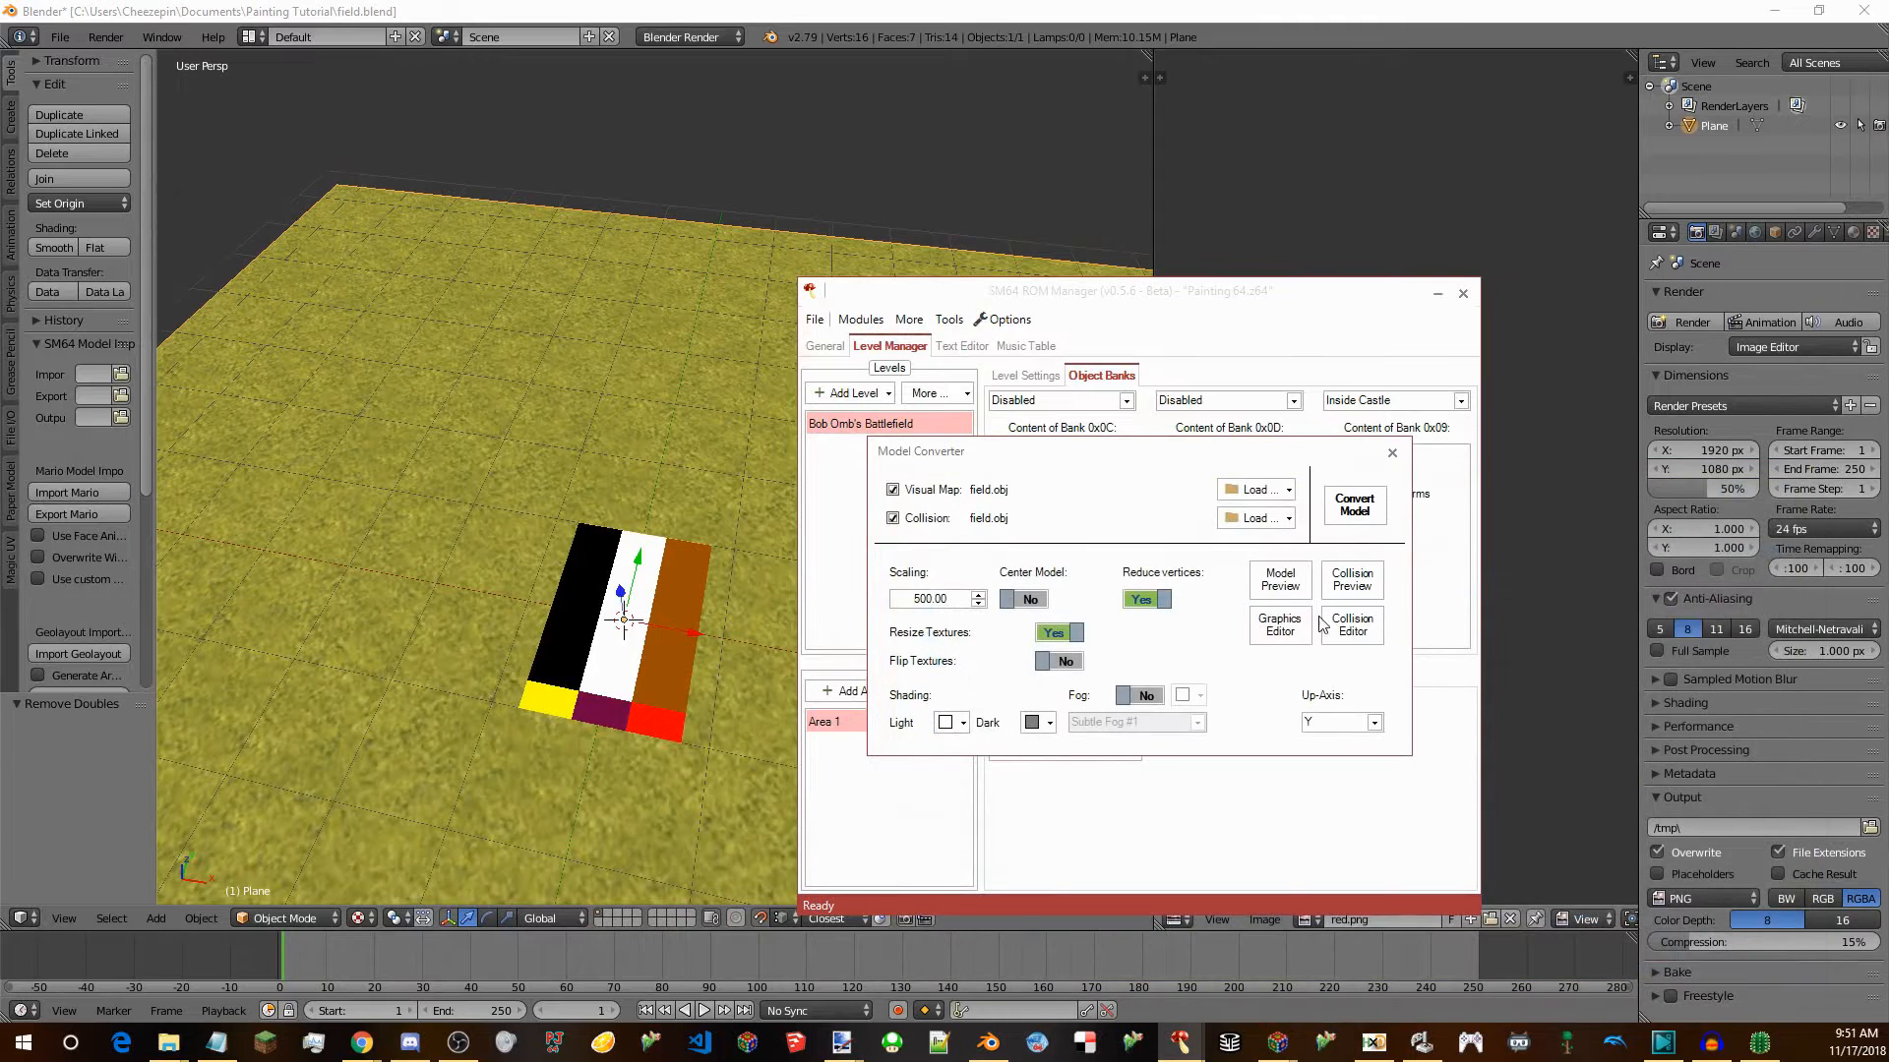
Review the collision type assigned to each painting texture, save the settings and convert the model again.
left_click(1339, 623)
left_click(969, 443)
left_click(1082, 448)
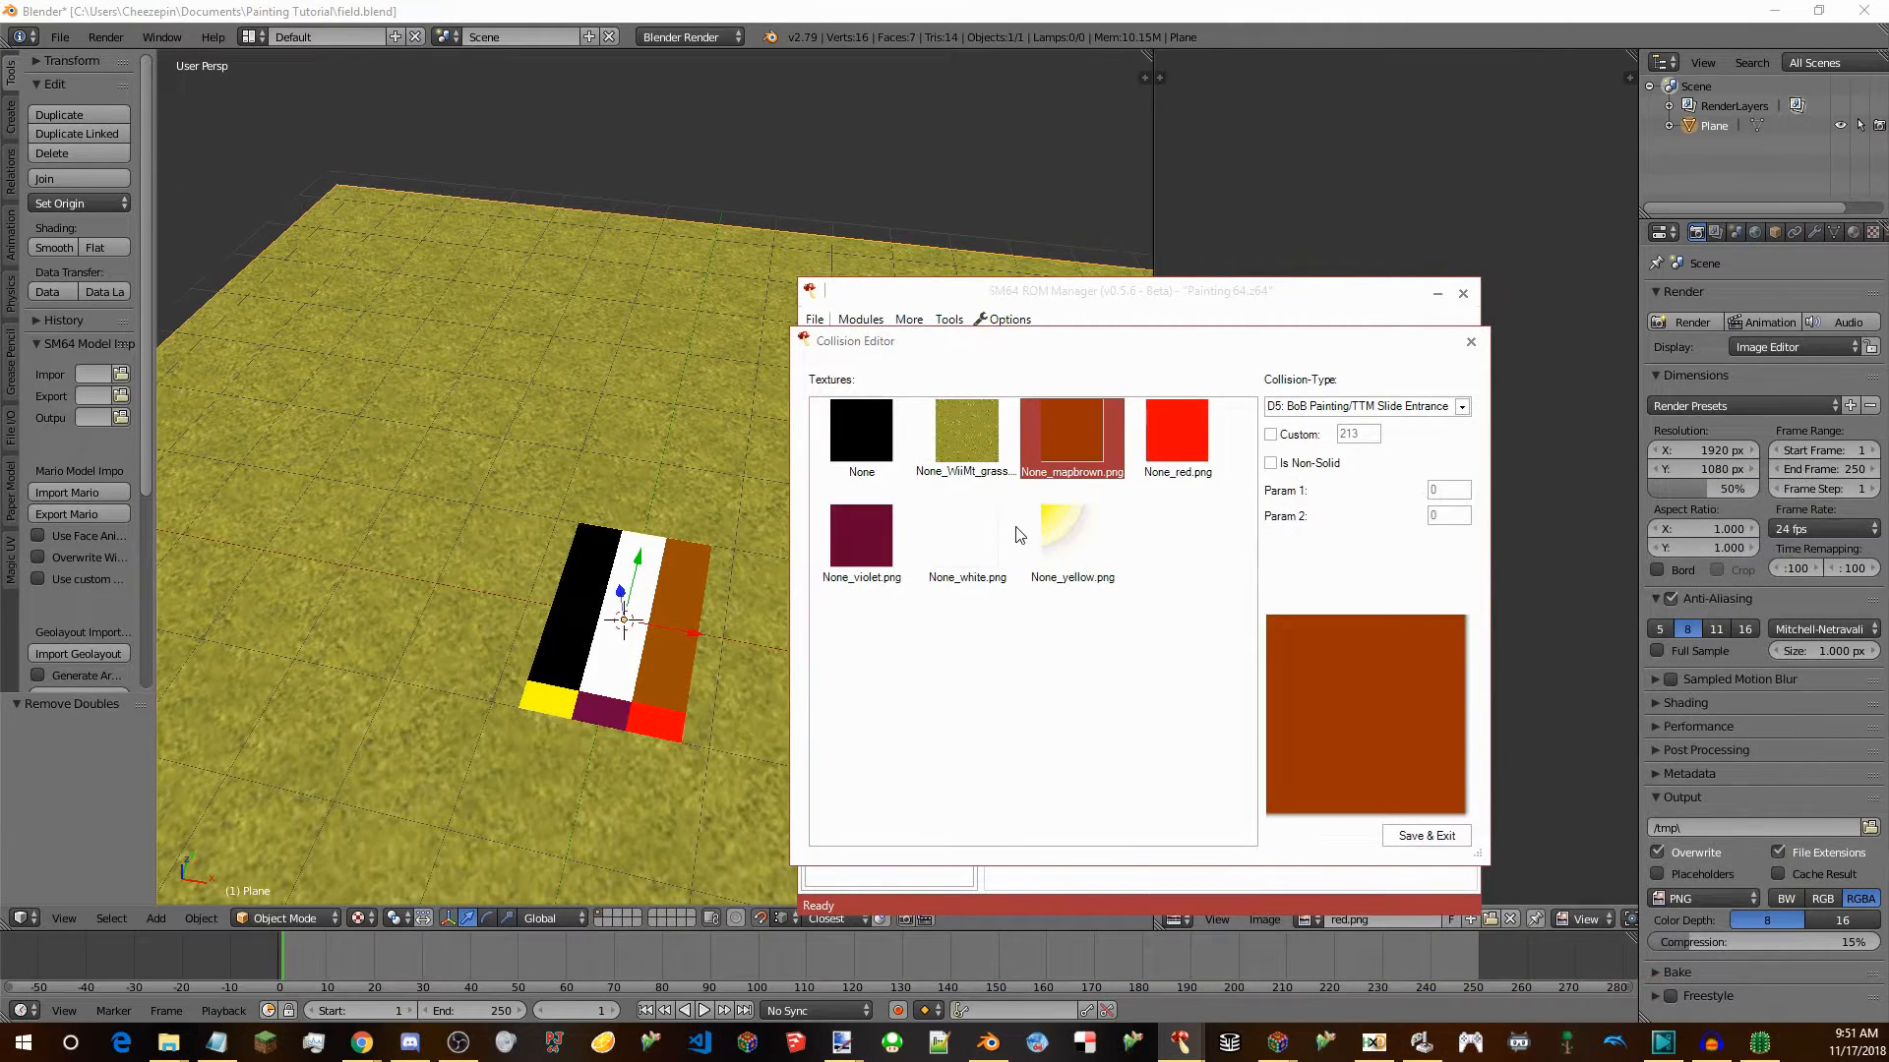
left_click(936, 554)
left_click(875, 549)
left_click(1184, 461)
left_click(1088, 439)
left_click(844, 567)
left_click(1090, 542)
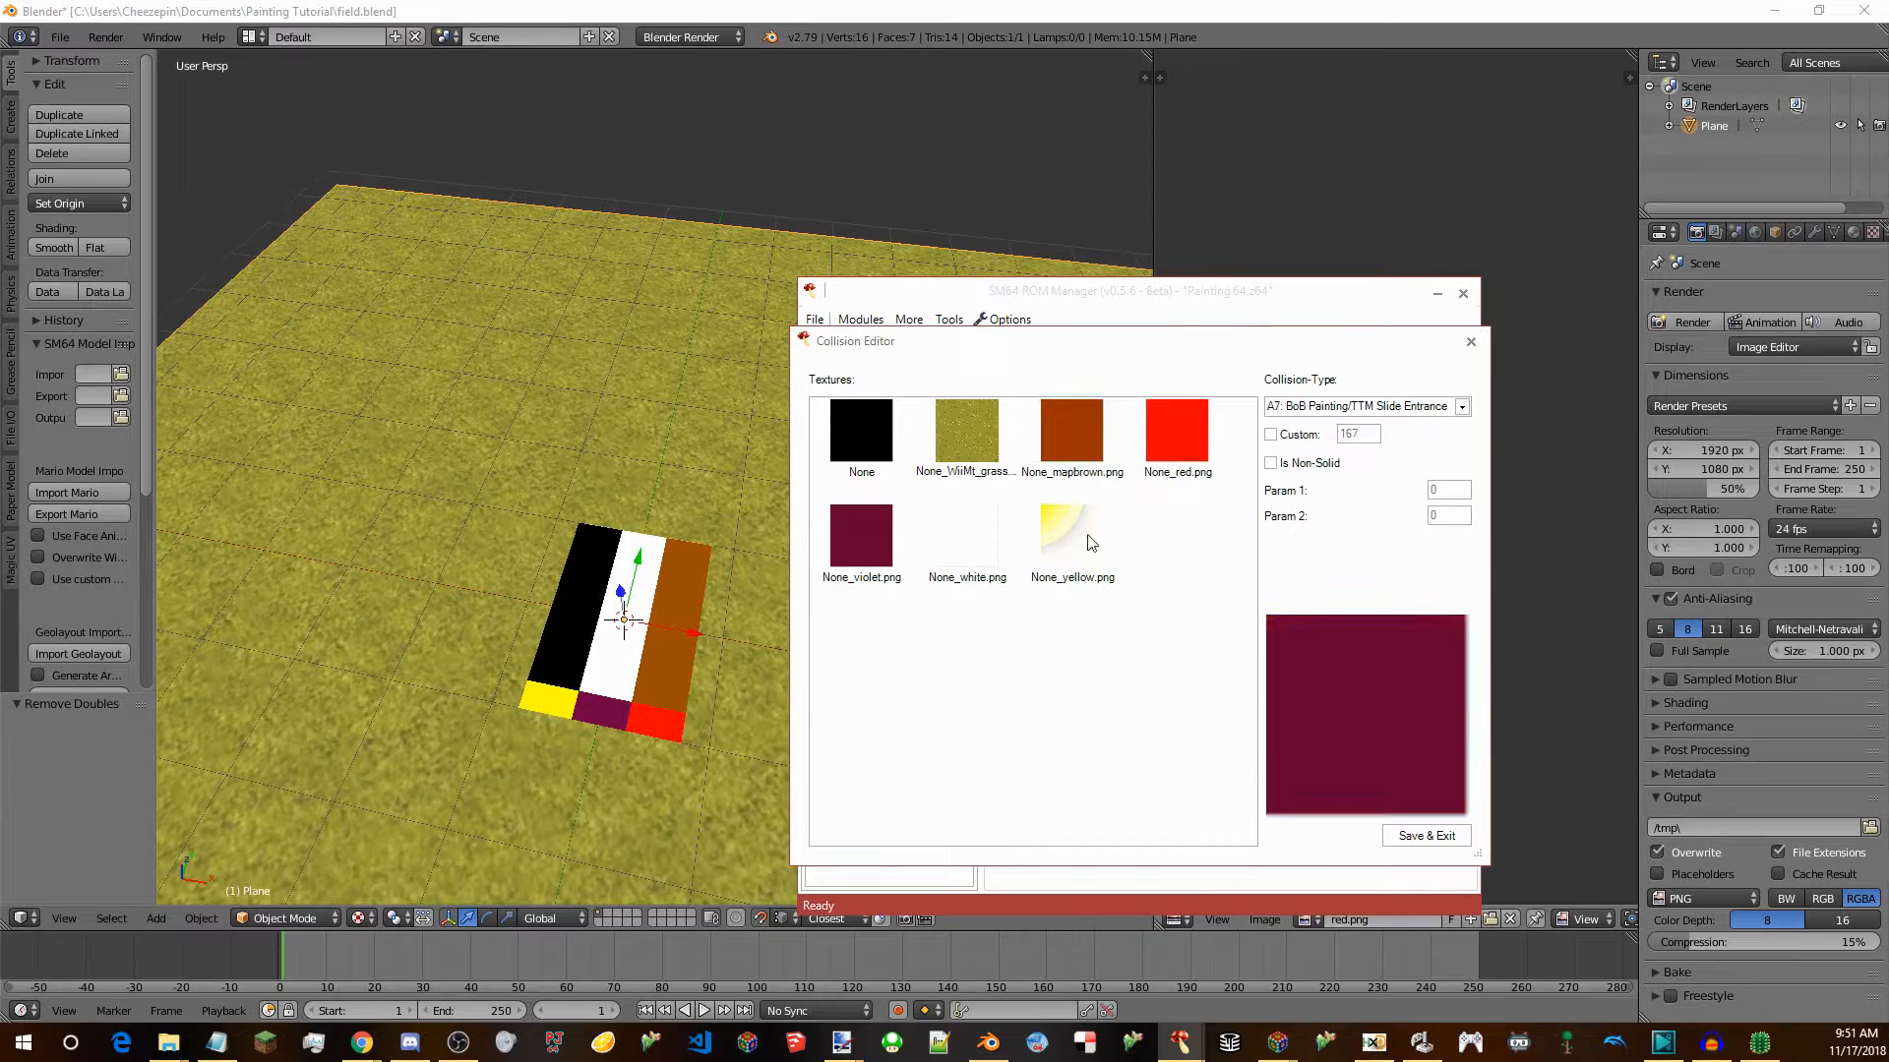
left_click(1420, 835)
left_click(1355, 505)
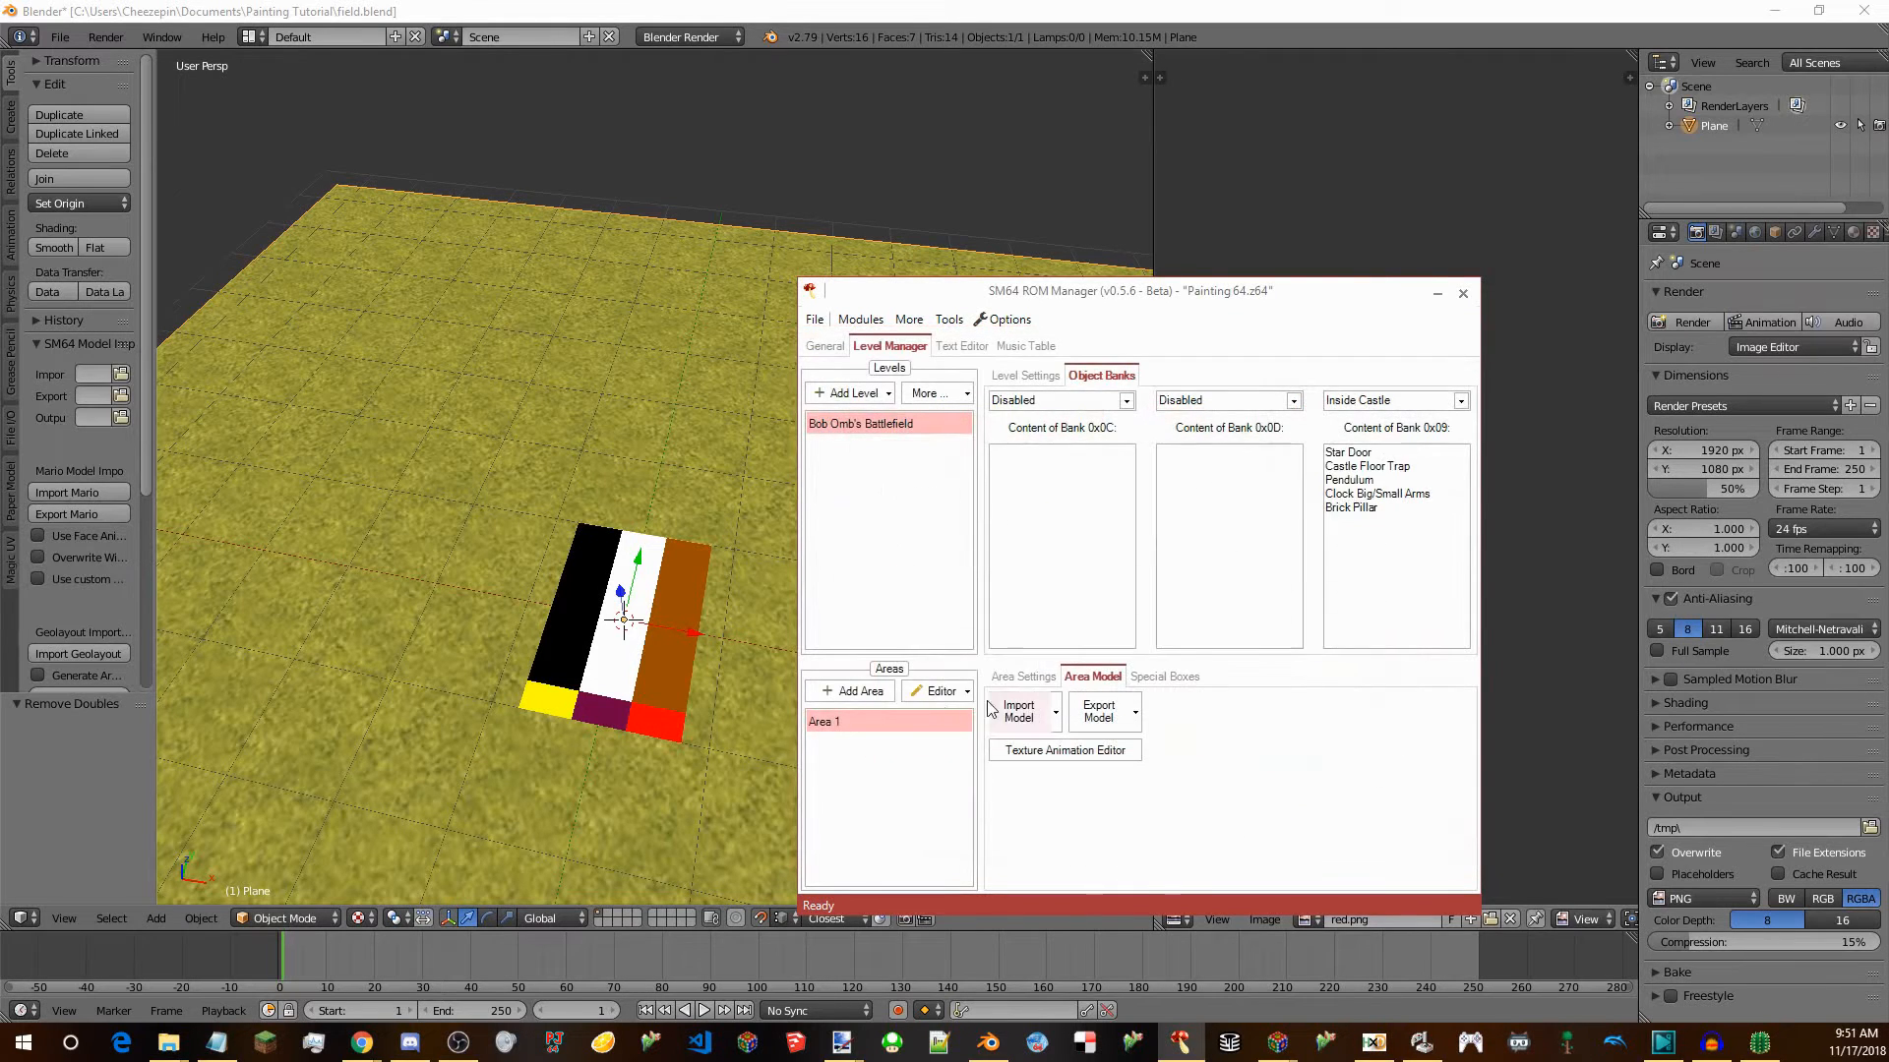
Examine the reimported Area 1 in the level editor for the coloured painting faces.
left_click(928, 681)
left_click_drag(1084, 608, 1001, 657)
scroll(1171, 552, "down", 5)
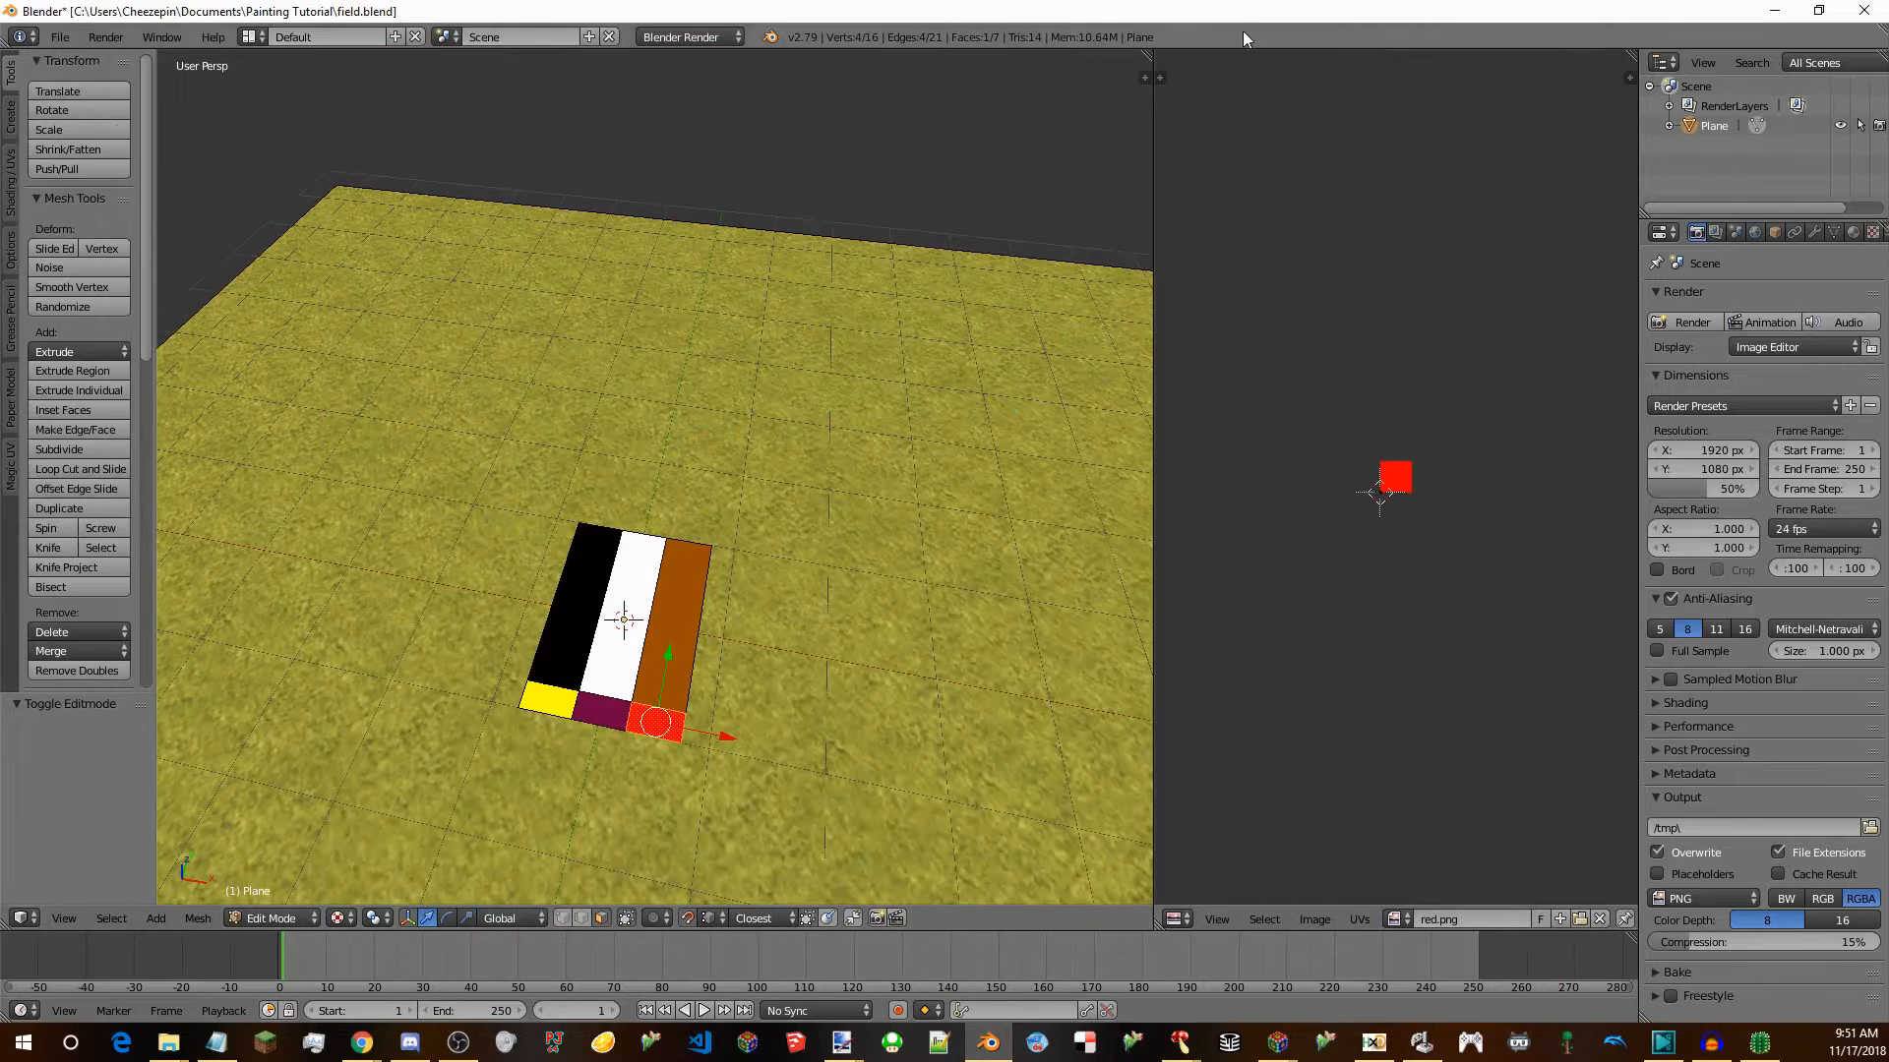
In Blender, turn on backface culling for the 3D view and switch off the textured shading.
left_click(1144, 77)
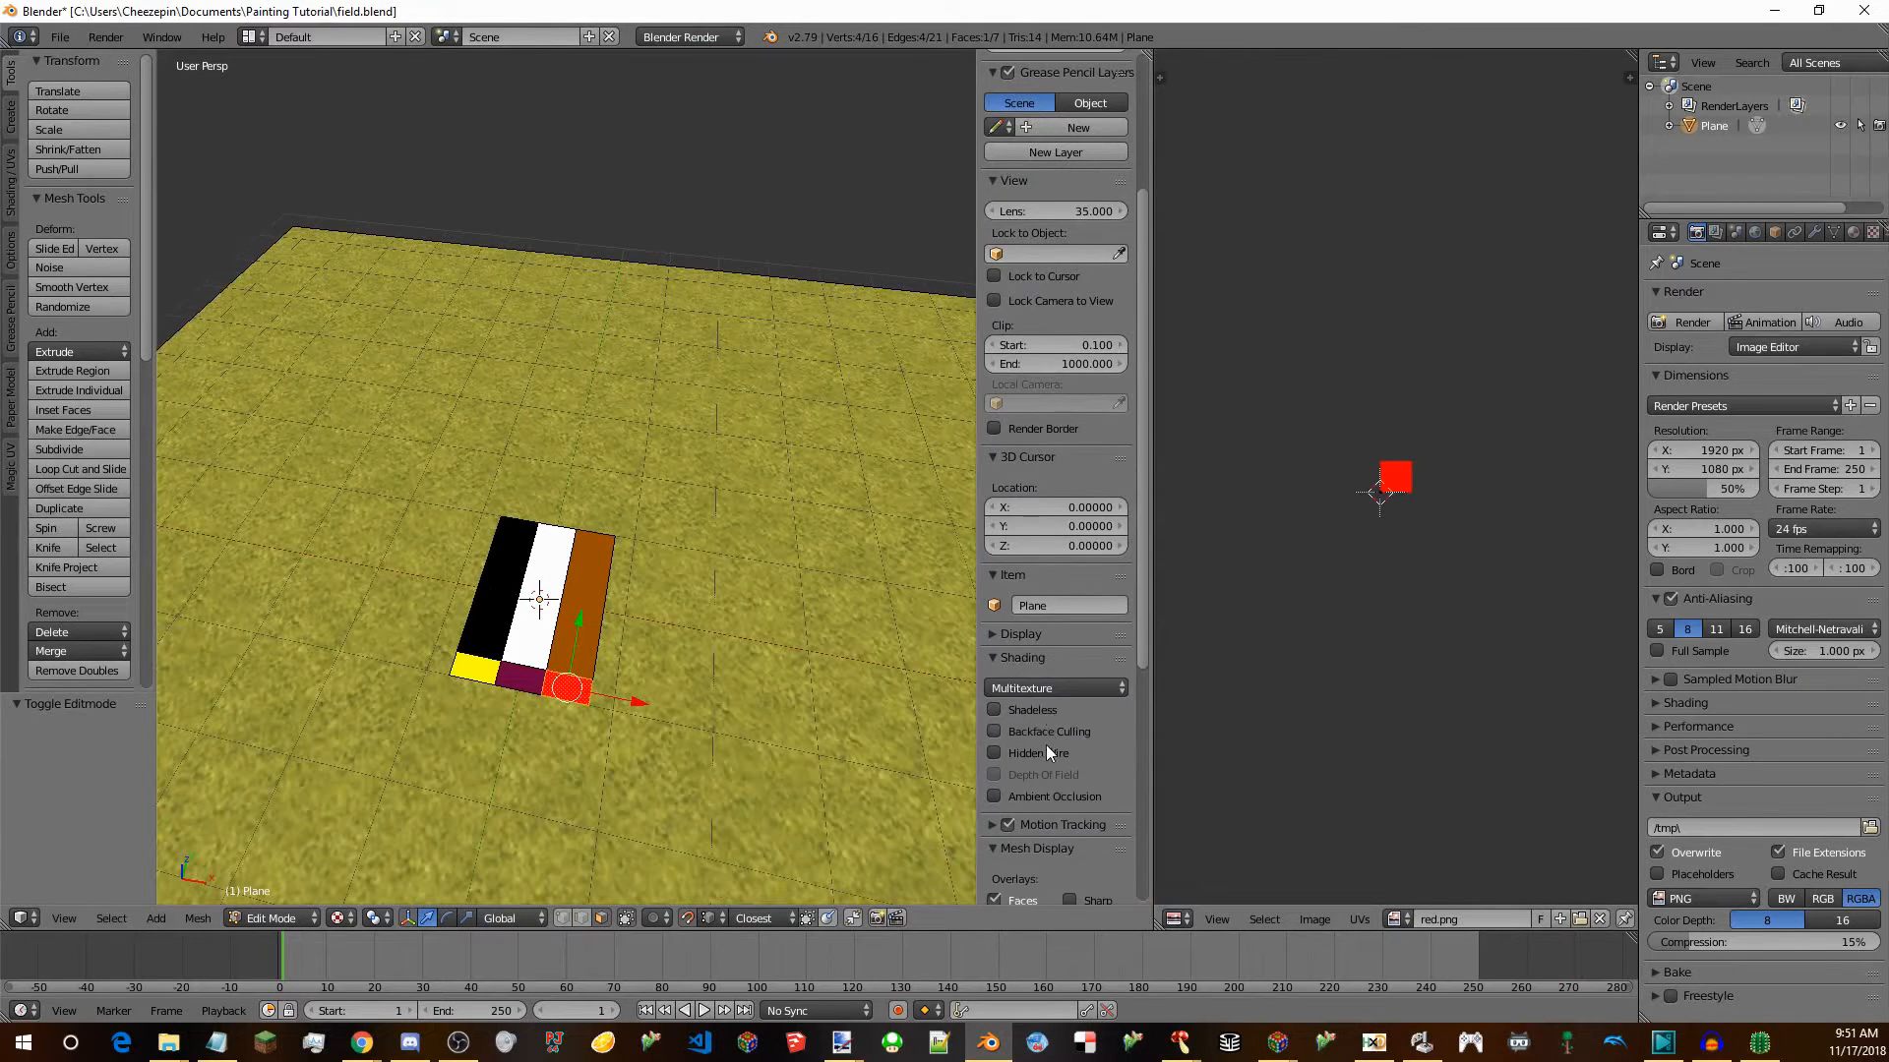
left_click(1053, 732)
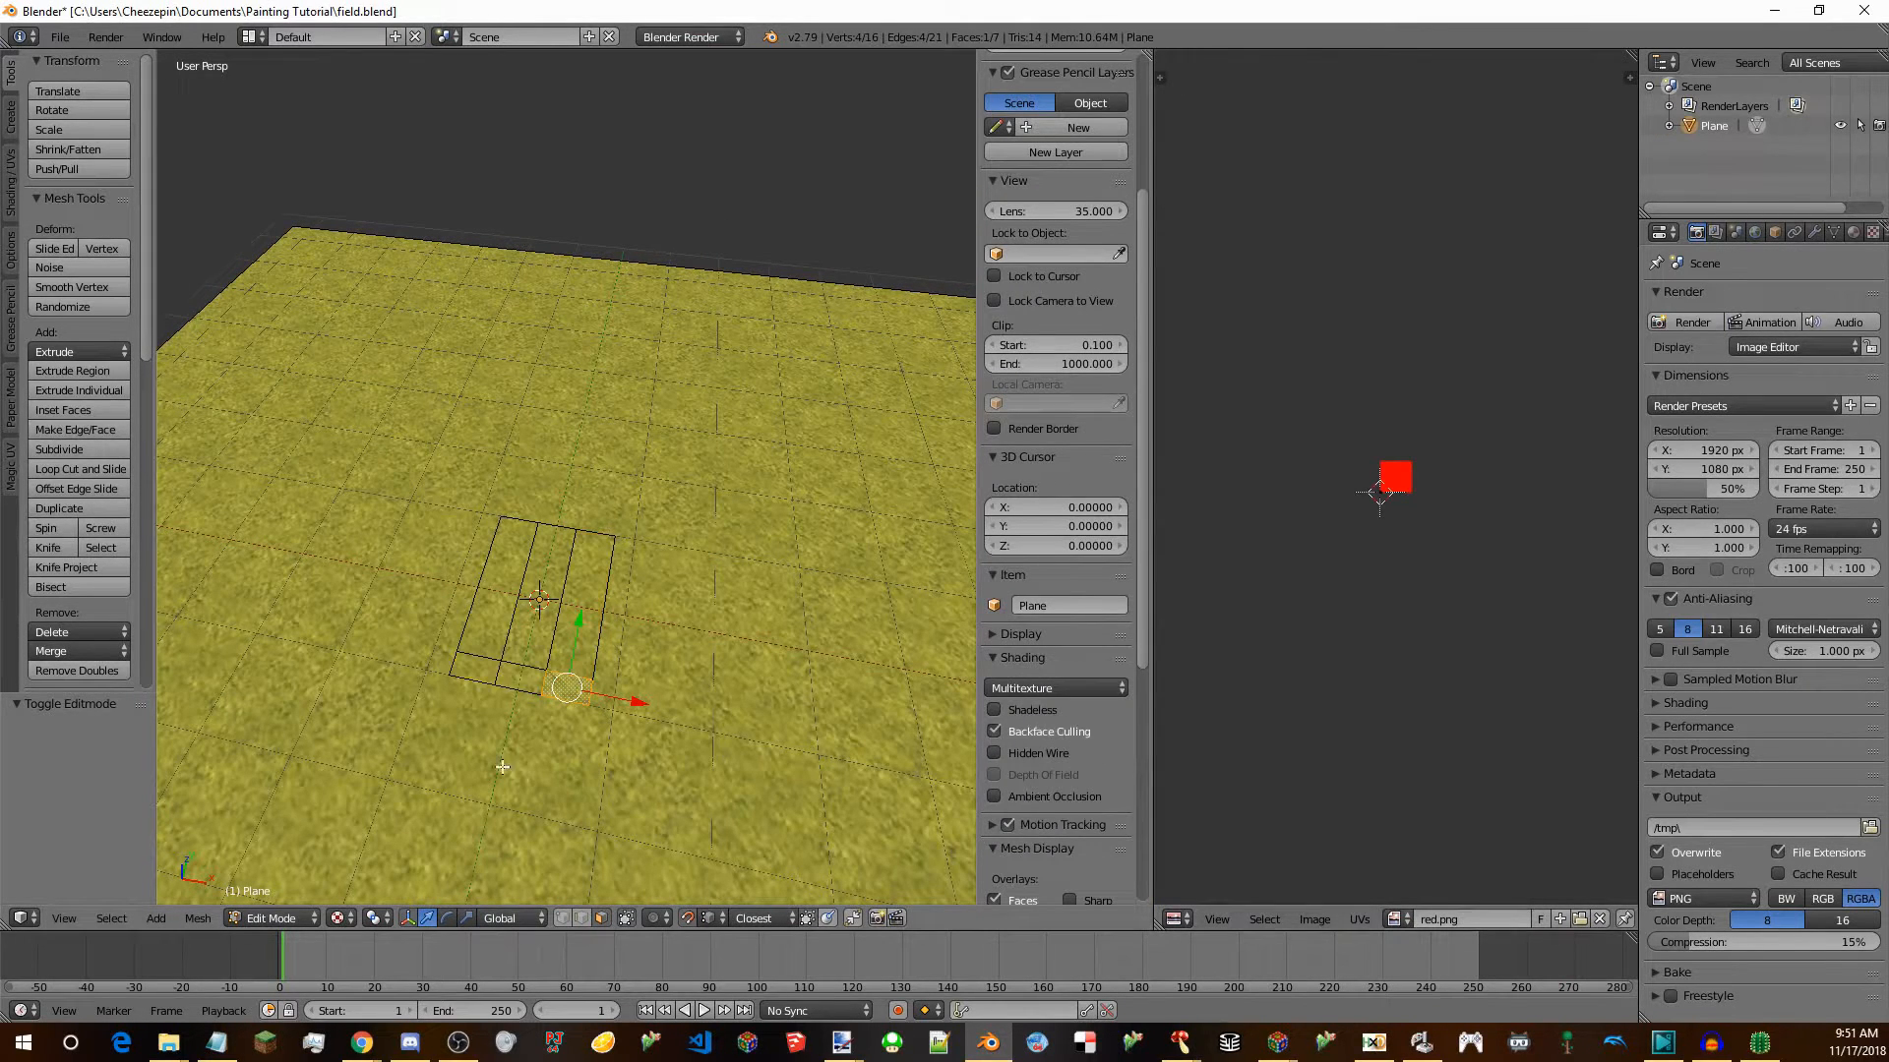
key("alt+z")
key("a")
right_click(500, 590)
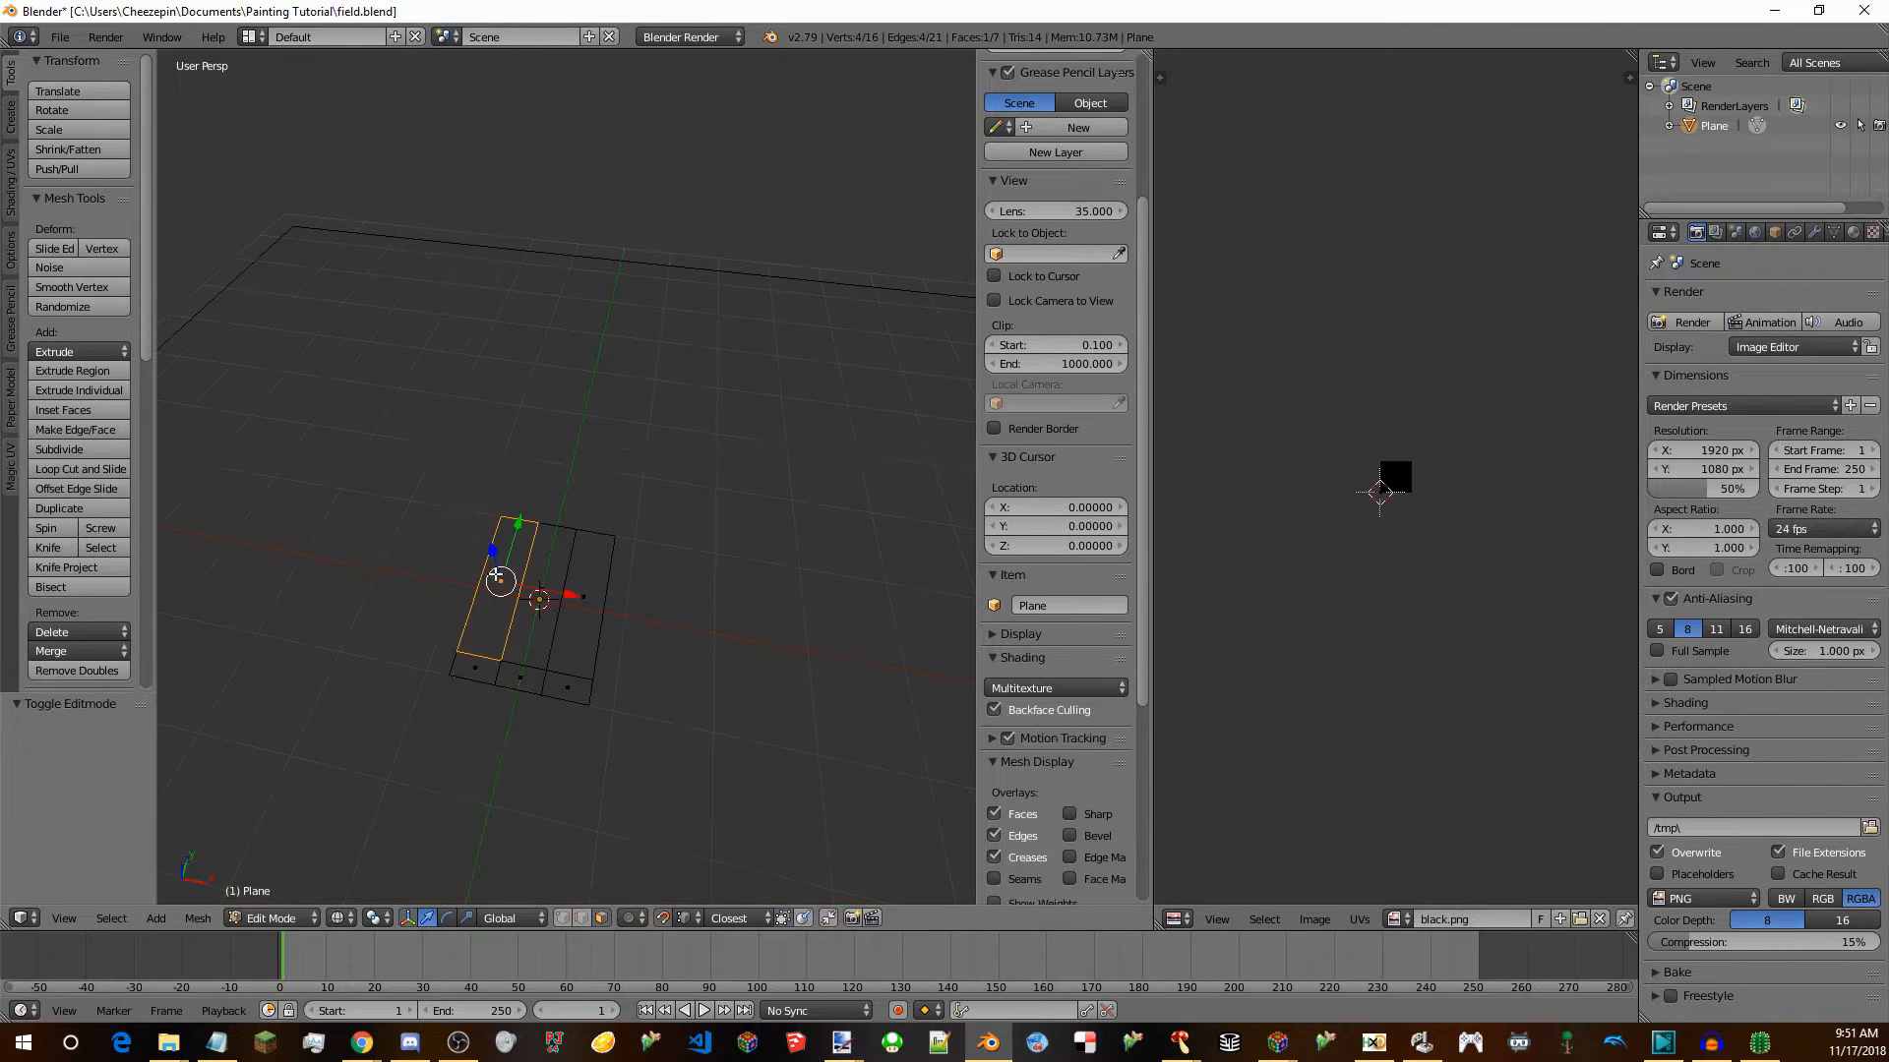
key("b")
left_click_drag(436, 478, 640, 773)
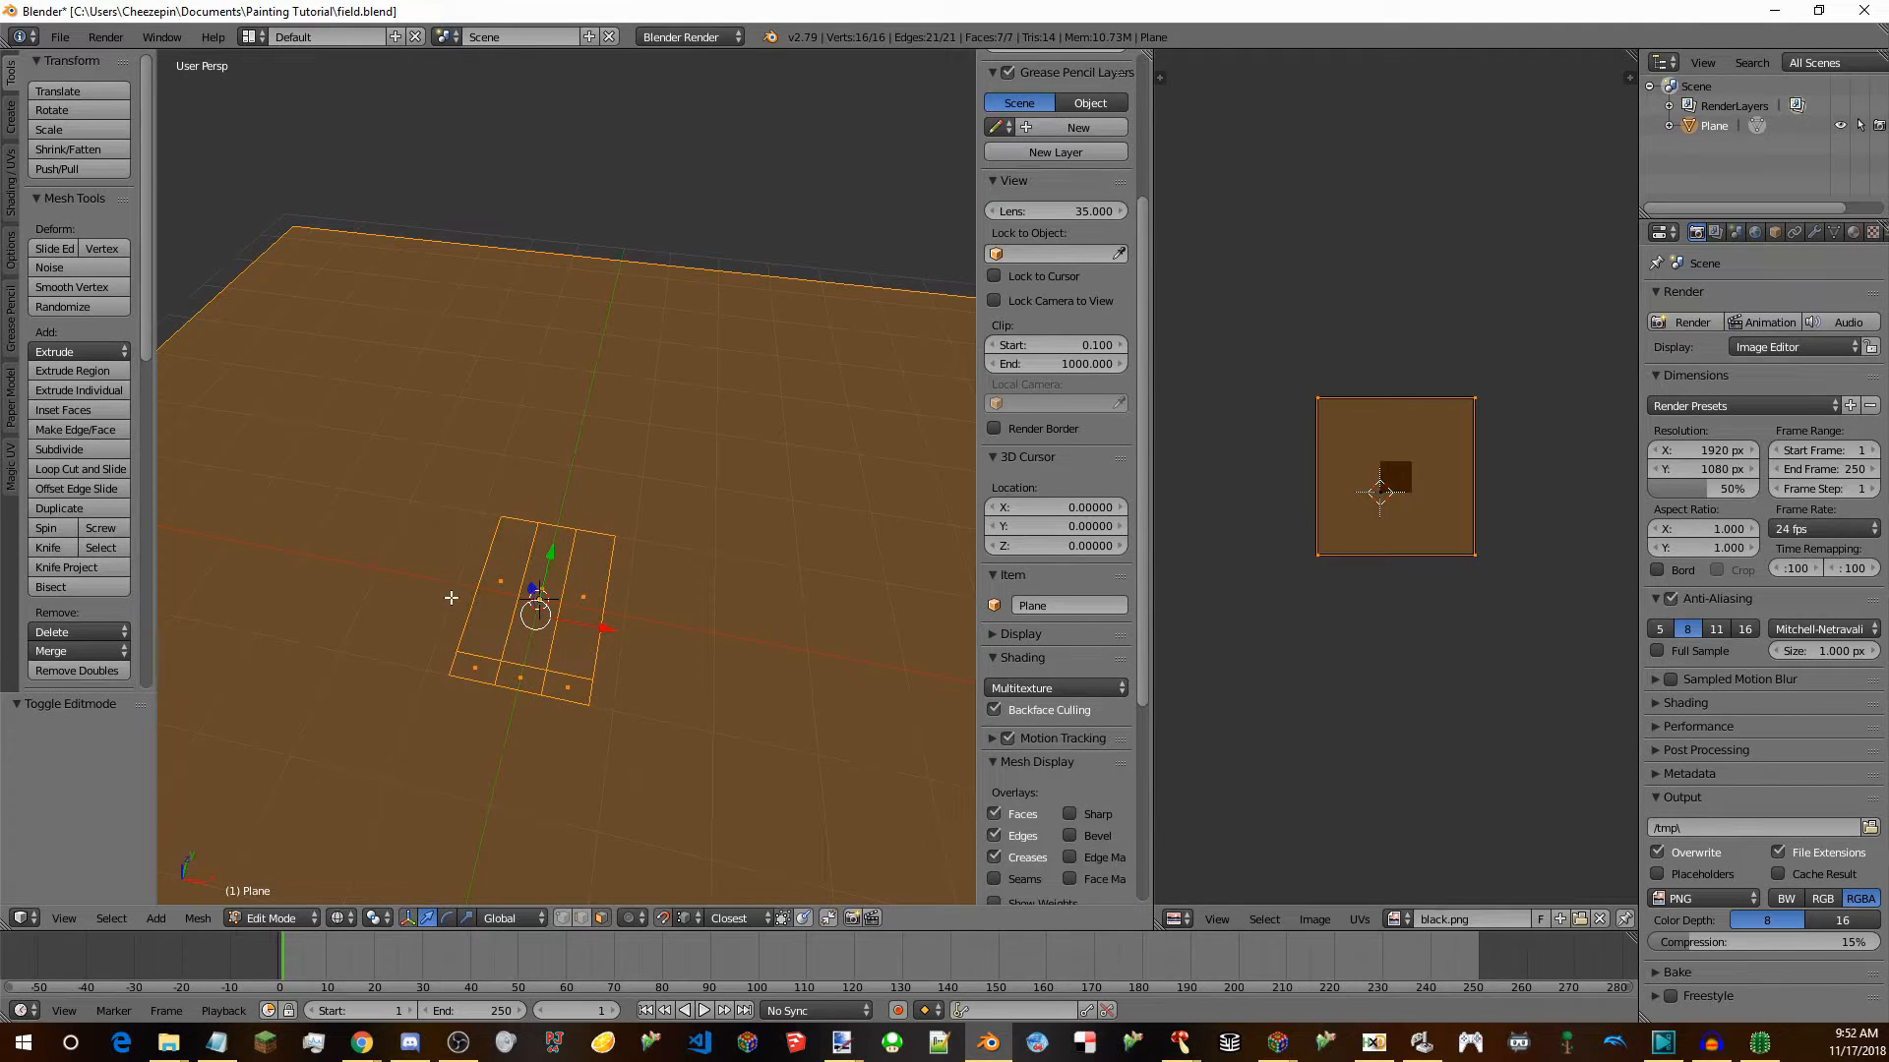
Select the six coloured painting faces in the middle of the field, leaving the grass face unselected.
right_click(494, 582)
scroll(541, 629, "up", 3)
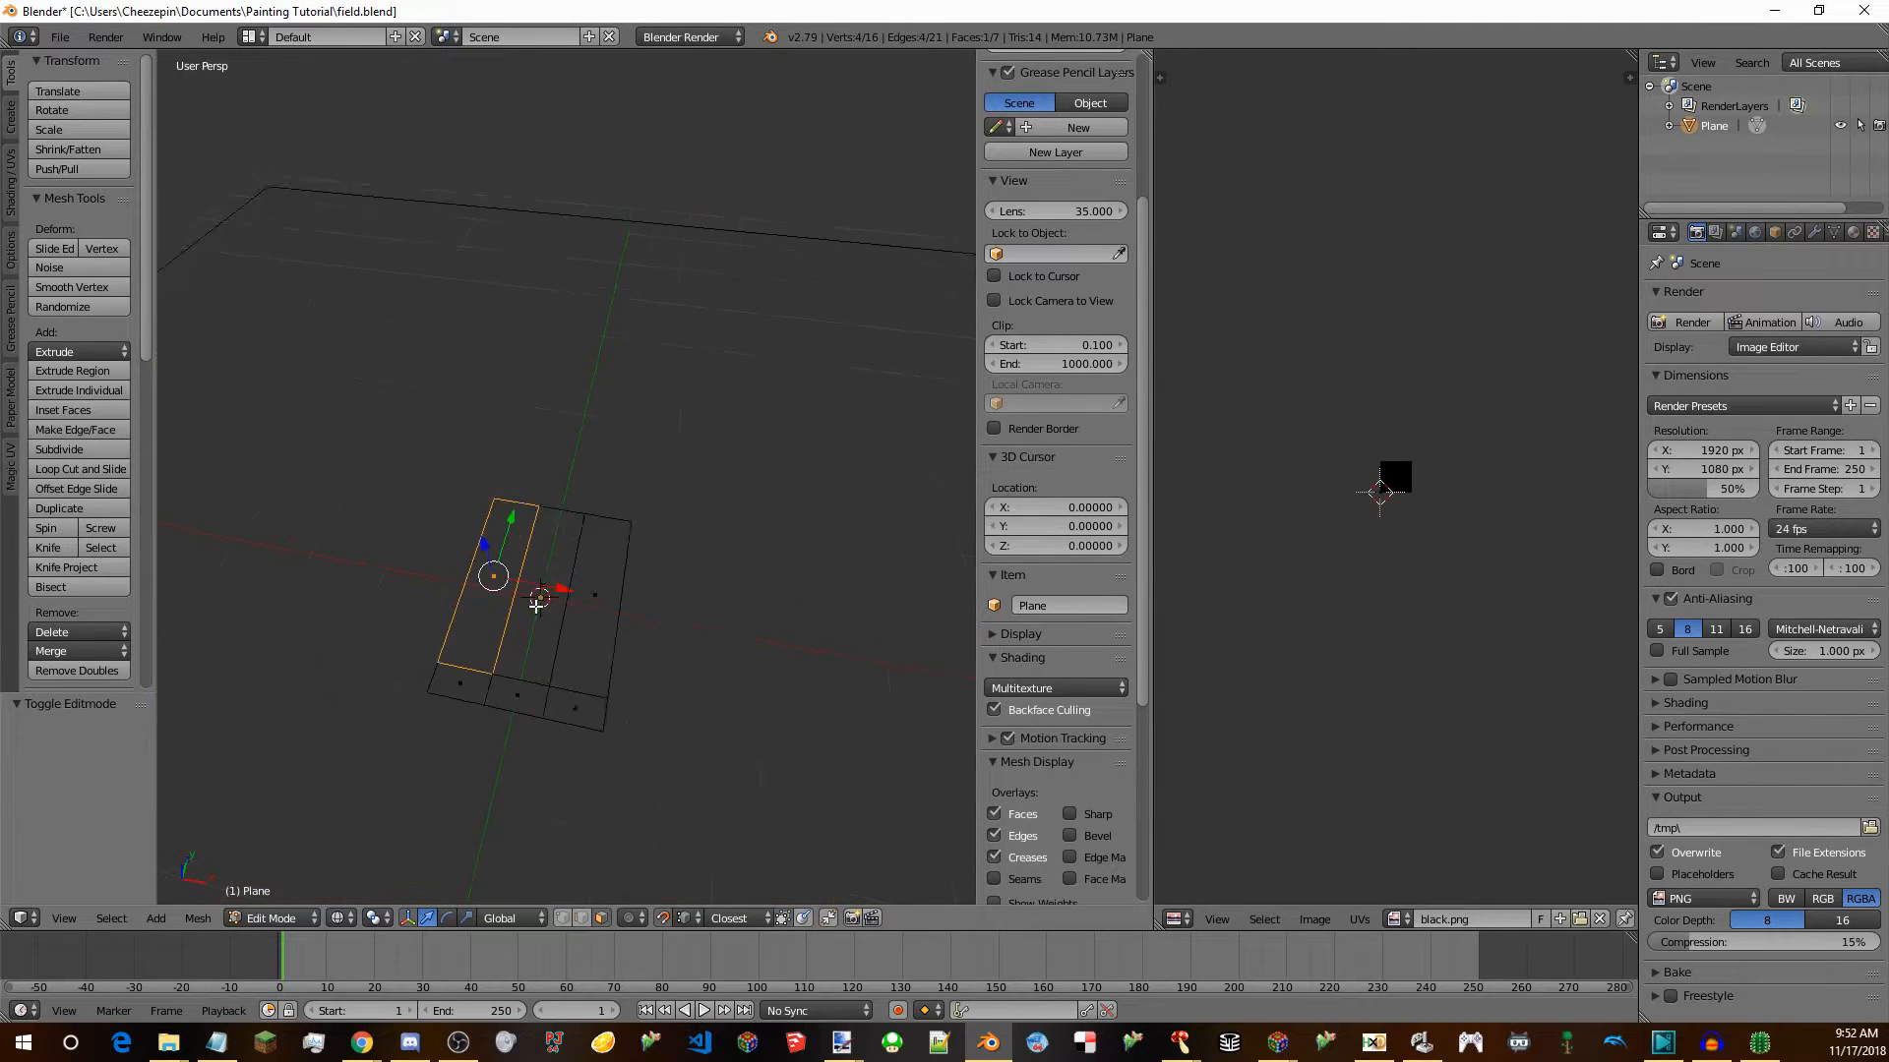
right_click(569, 564, "ctrl")
right_click(655, 581, "ctrl")
right_click(624, 831, "ctrl")
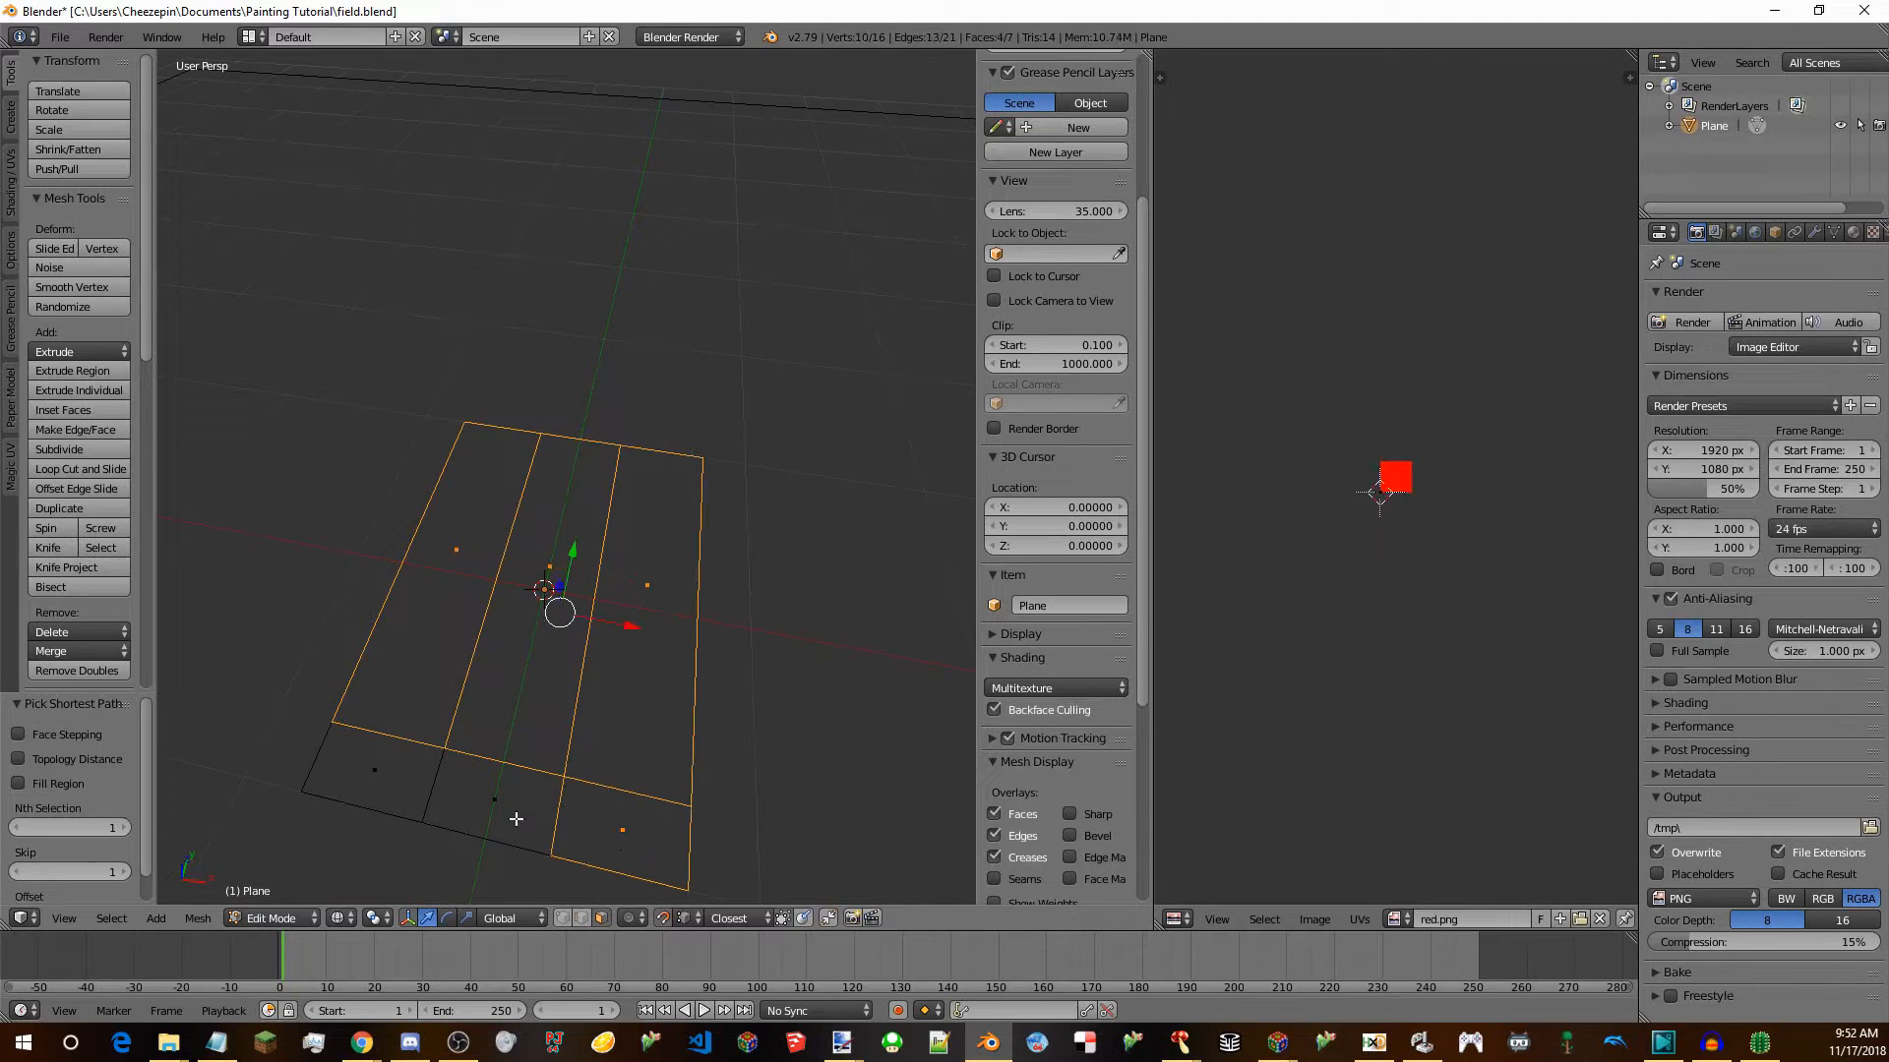
right_click(515, 813, "ctrl")
Flip the normals of the six painting faces, save field.blend and return to textured shading.
key("space")
left_click(465, 576)
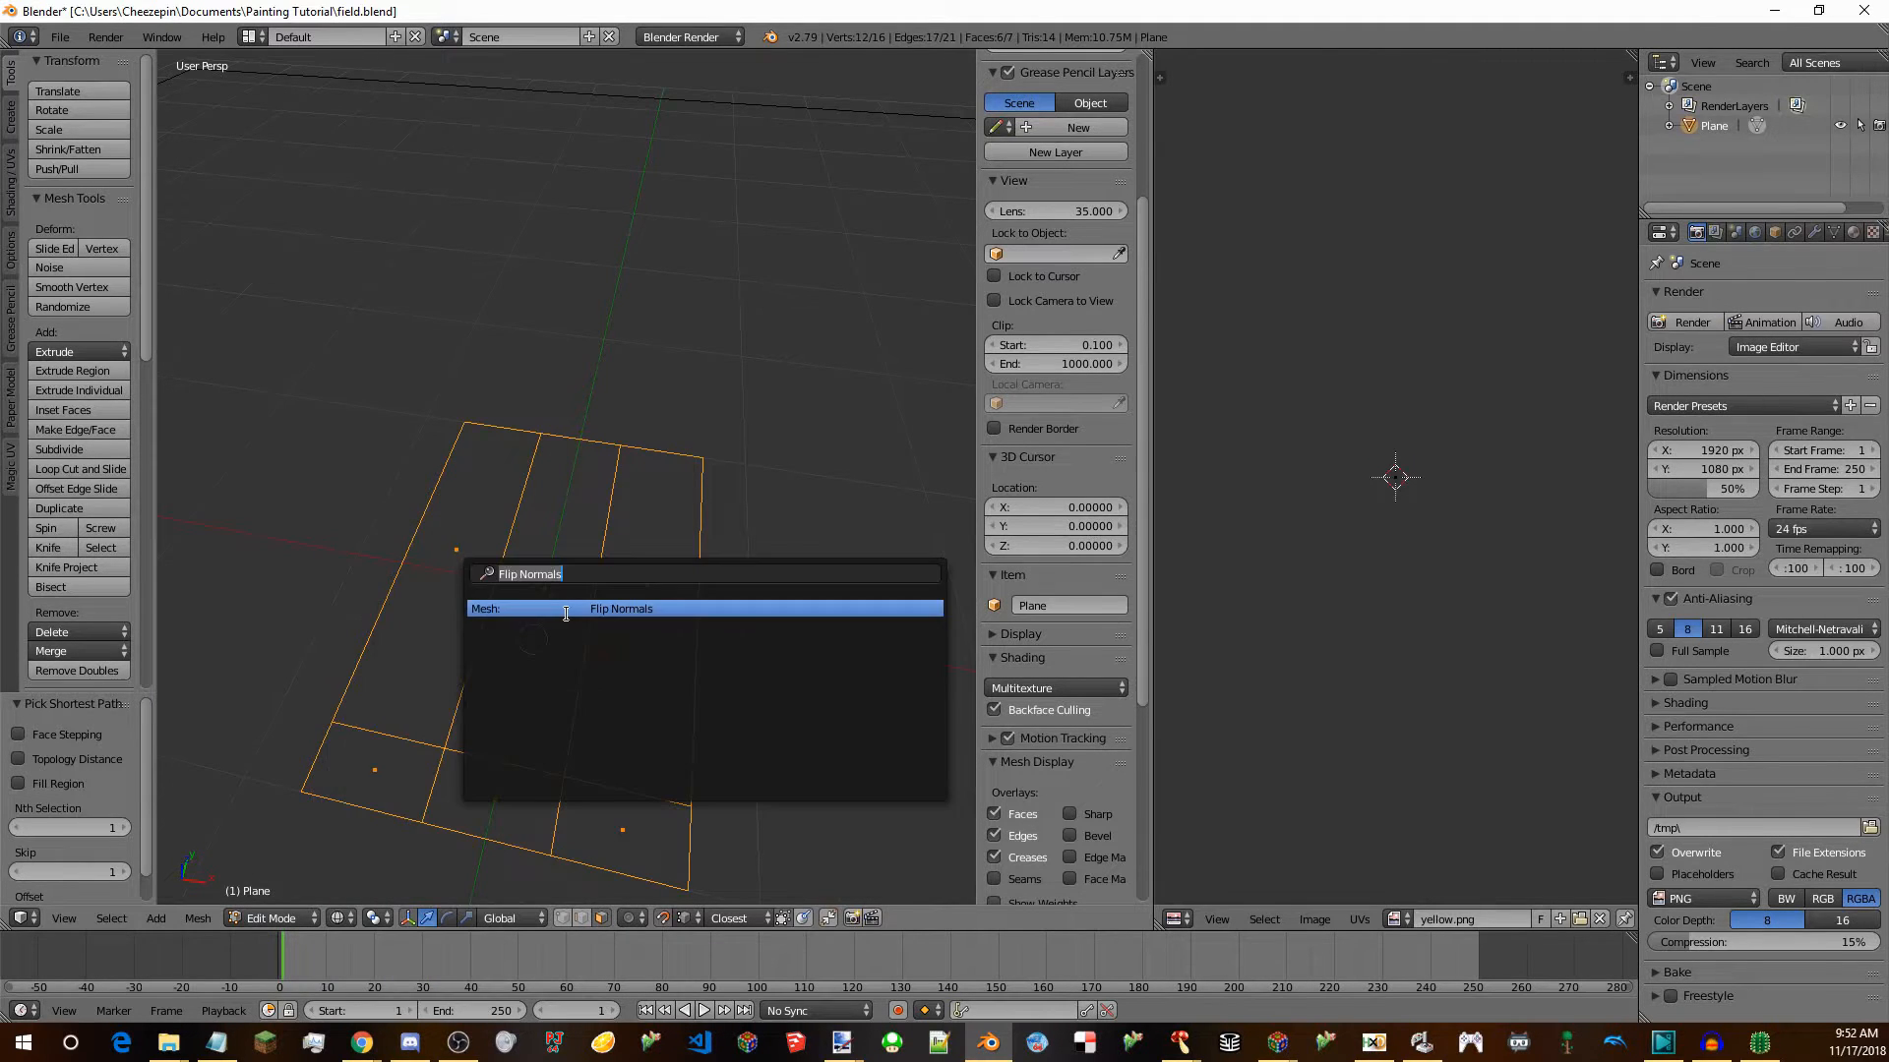
left_click(566, 618)
key("ctrl+s")
left_click(697, 476)
key("alt+z")
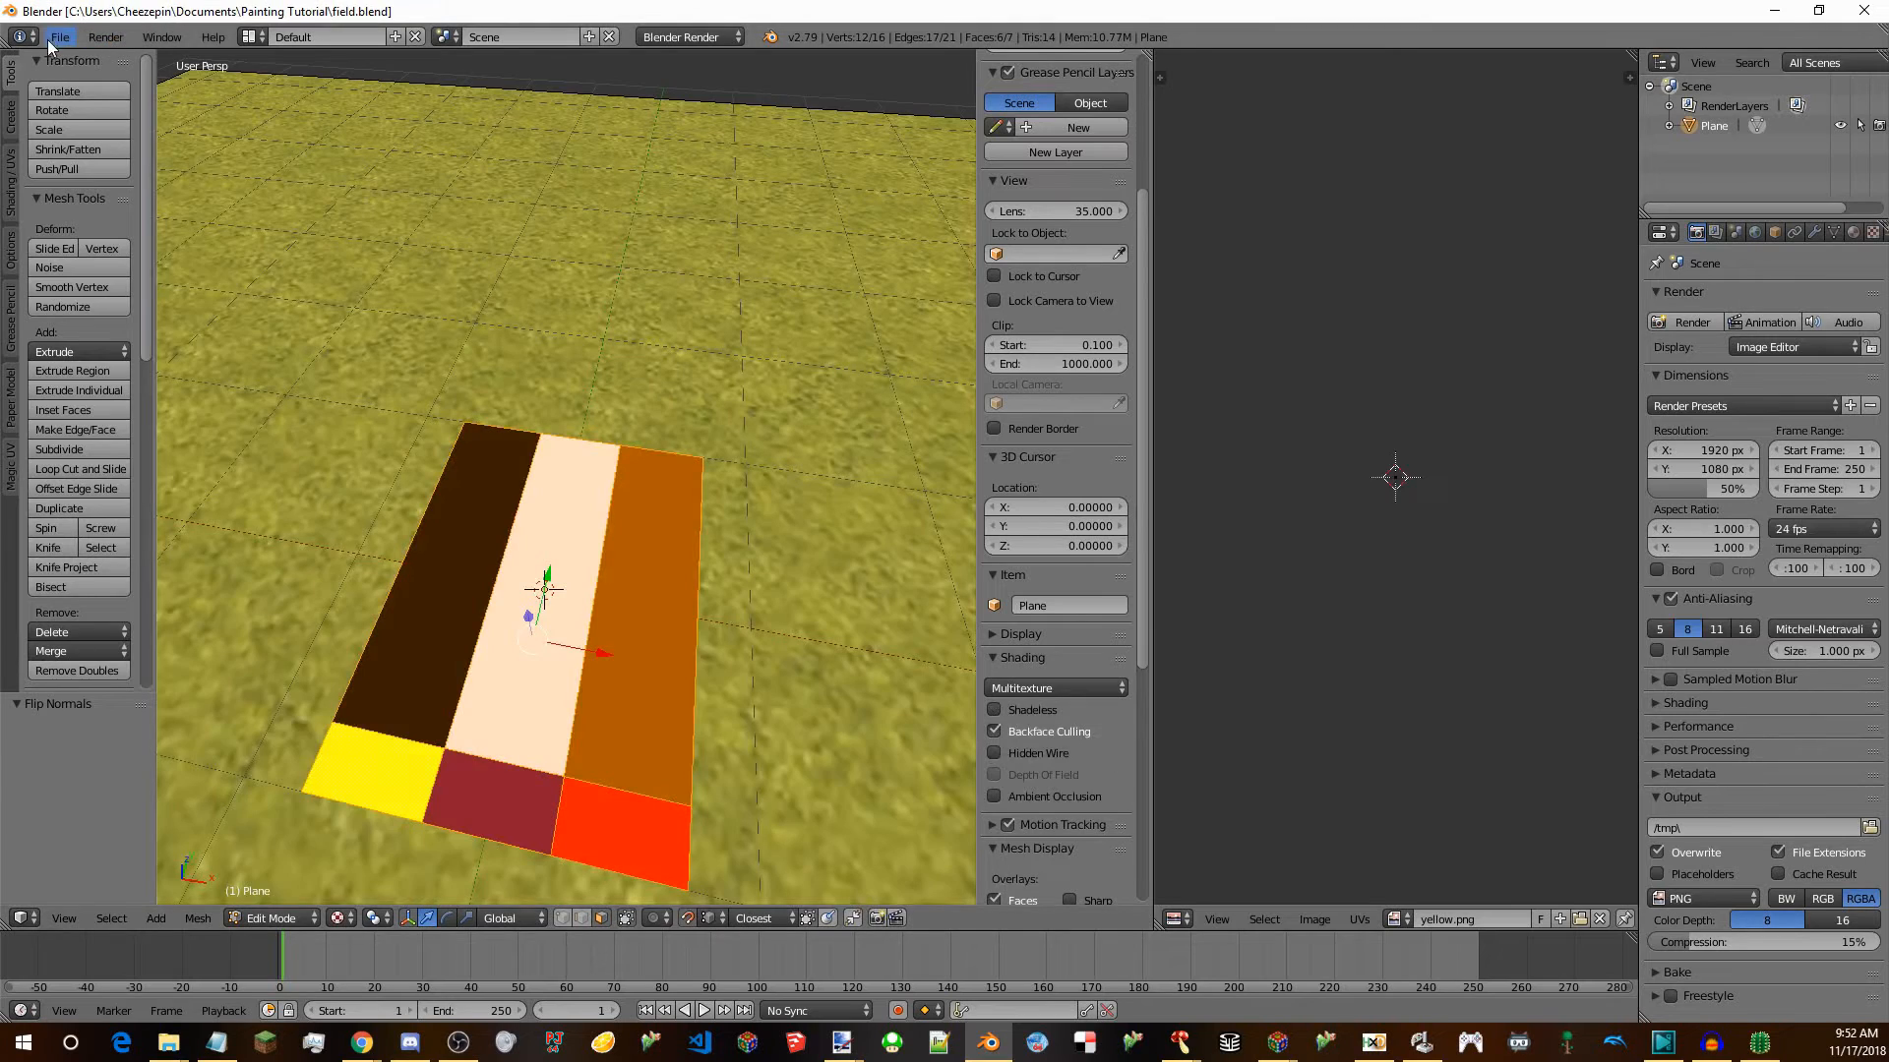
Export the corrected mesh as an OBJ, overwriting field.obj in the Painting Tutorial folder.
left_click(60, 37)
mouse_move(163, 430)
left_click(423, 882)
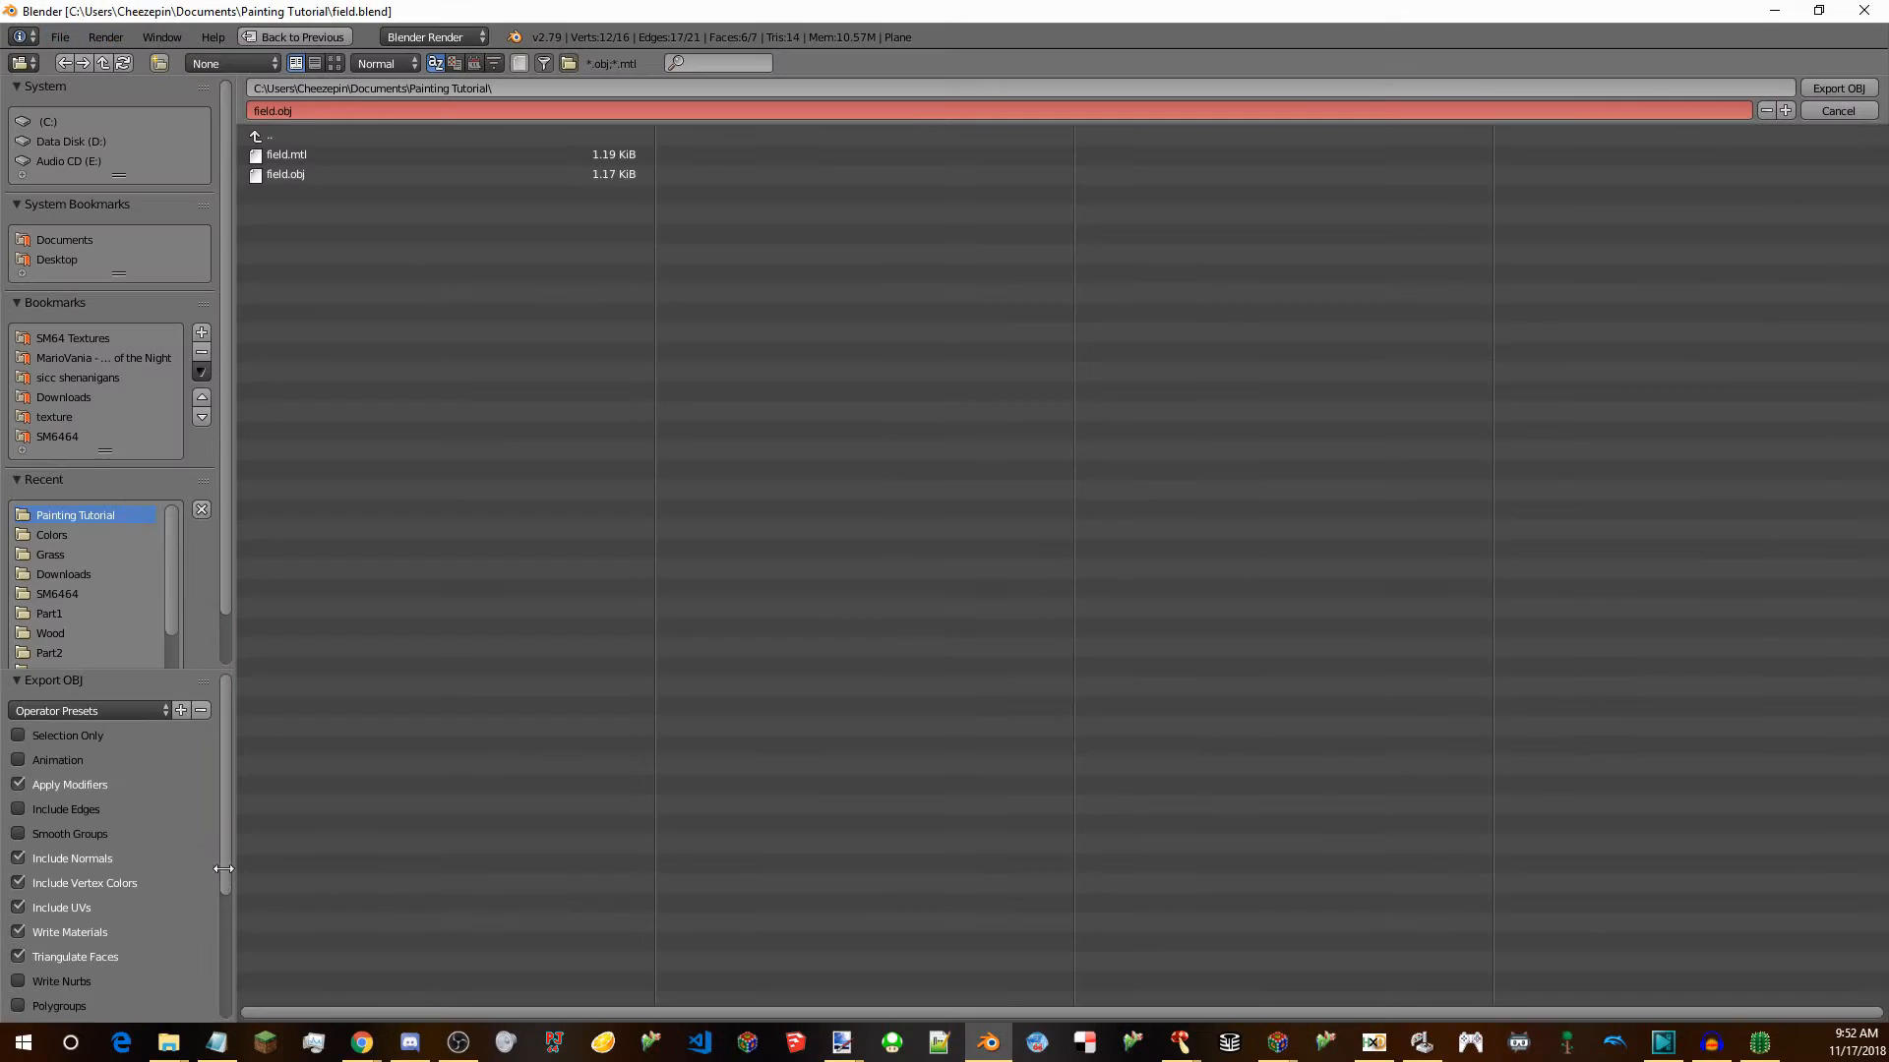
left_click(1840, 88)
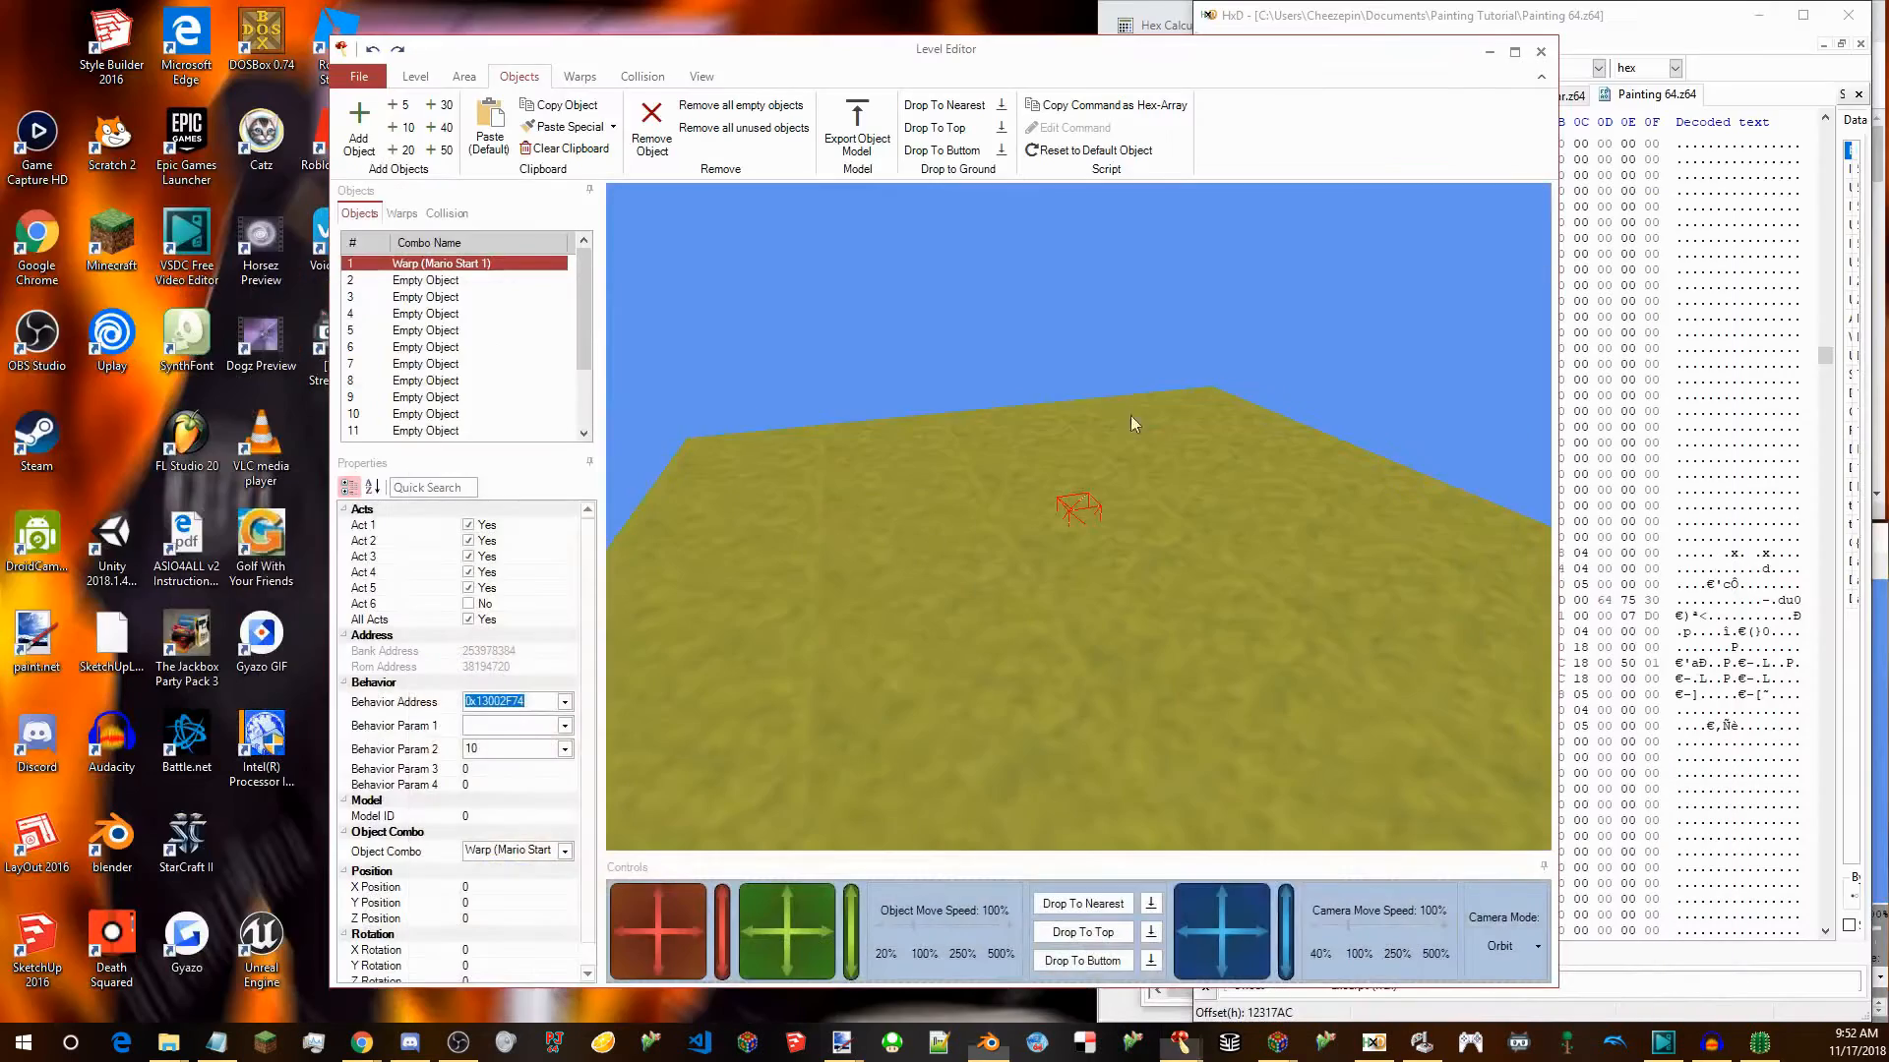
Close the level editor, load the new field.obj as Area 1's visual map and collision, and convert the model.
left_click(1542, 53)
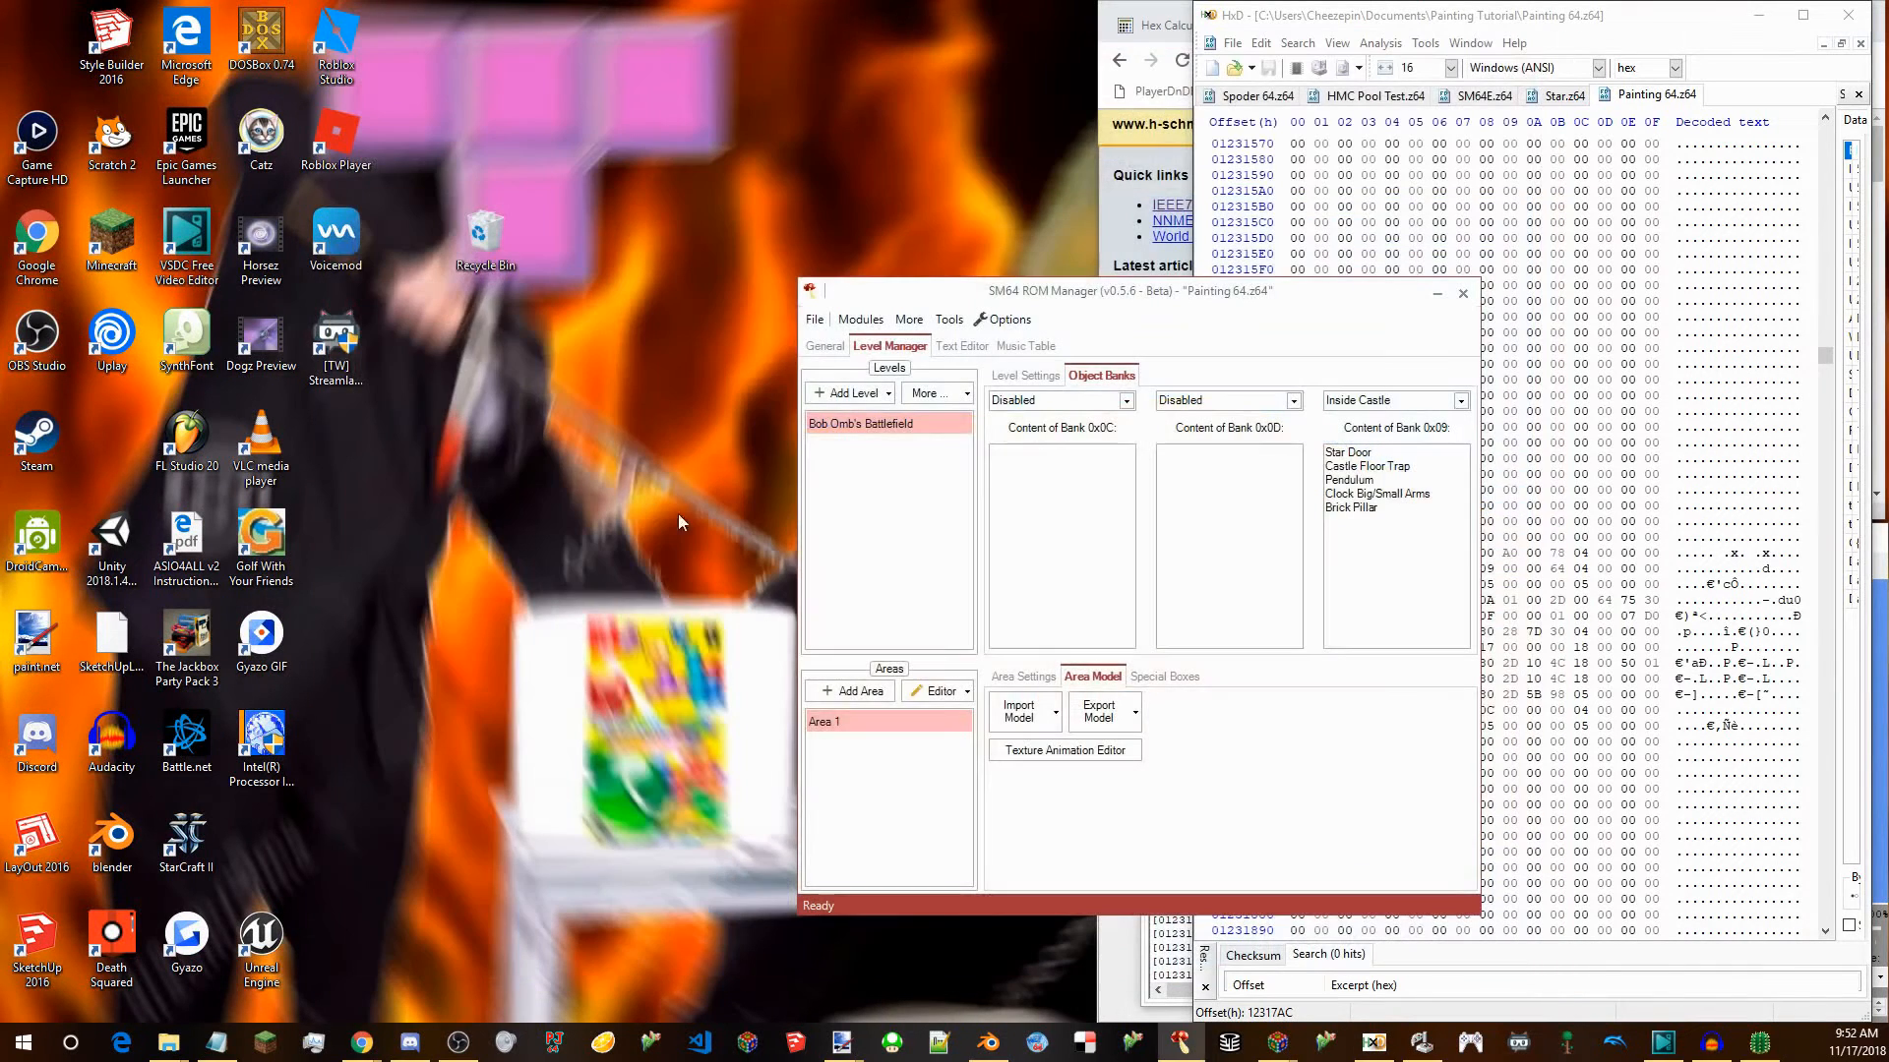
left_click(1019, 714)
left_click(1246, 492)
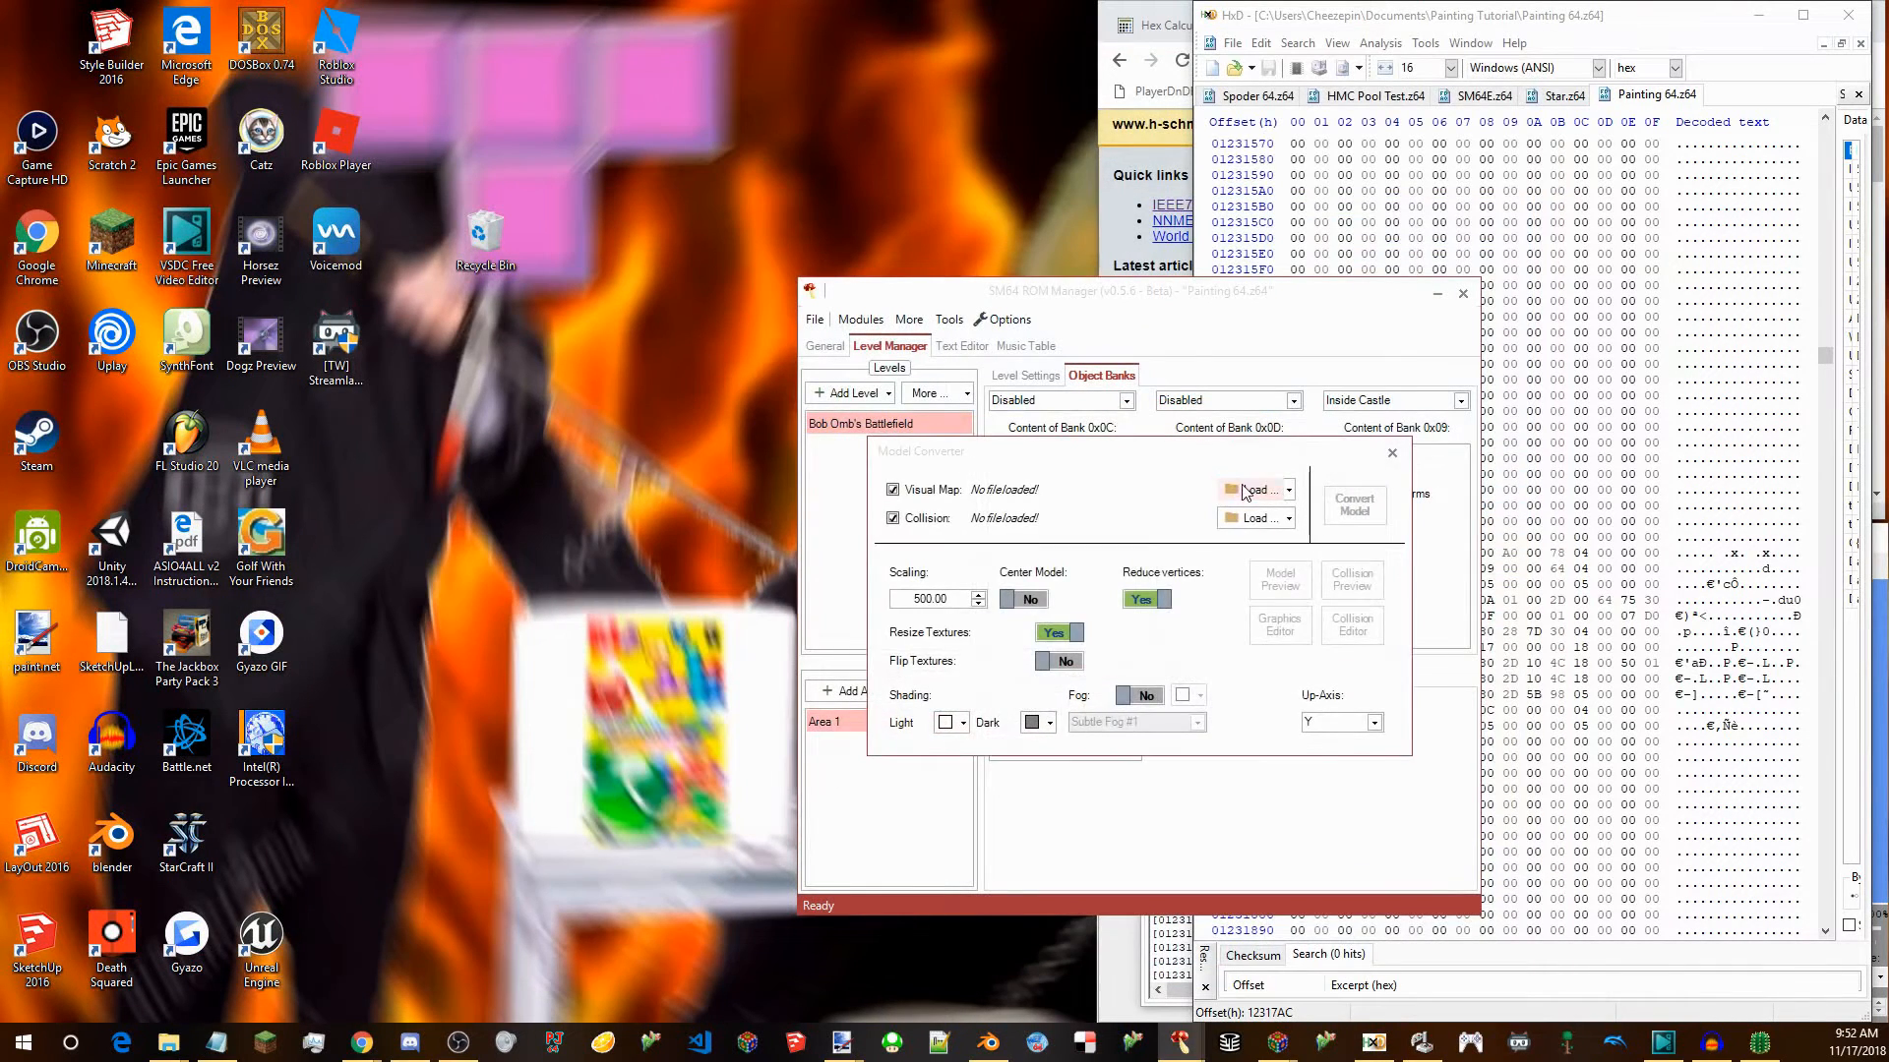
double_click(1110, 604)
left_click(1356, 510)
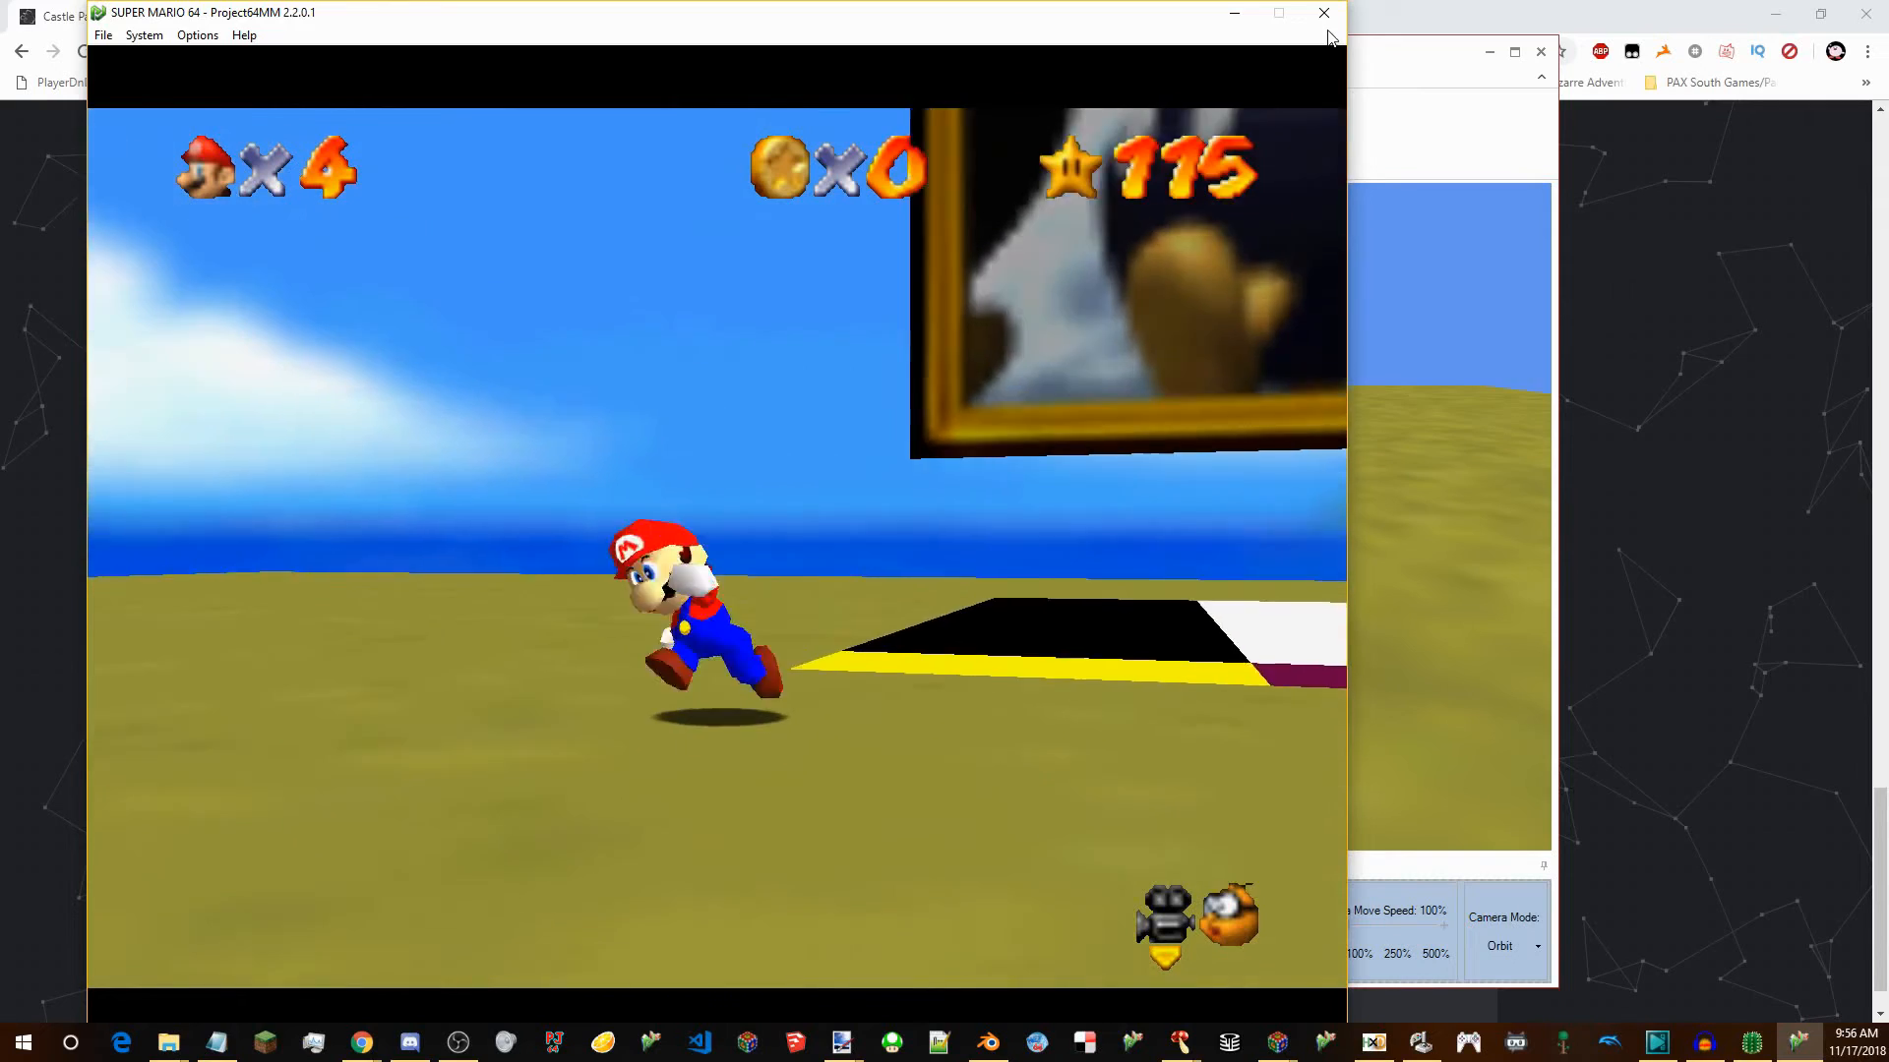
Reopen the level in the level editor and add three painting warps.
left_click(1475, 63)
left_click(1540, 51)
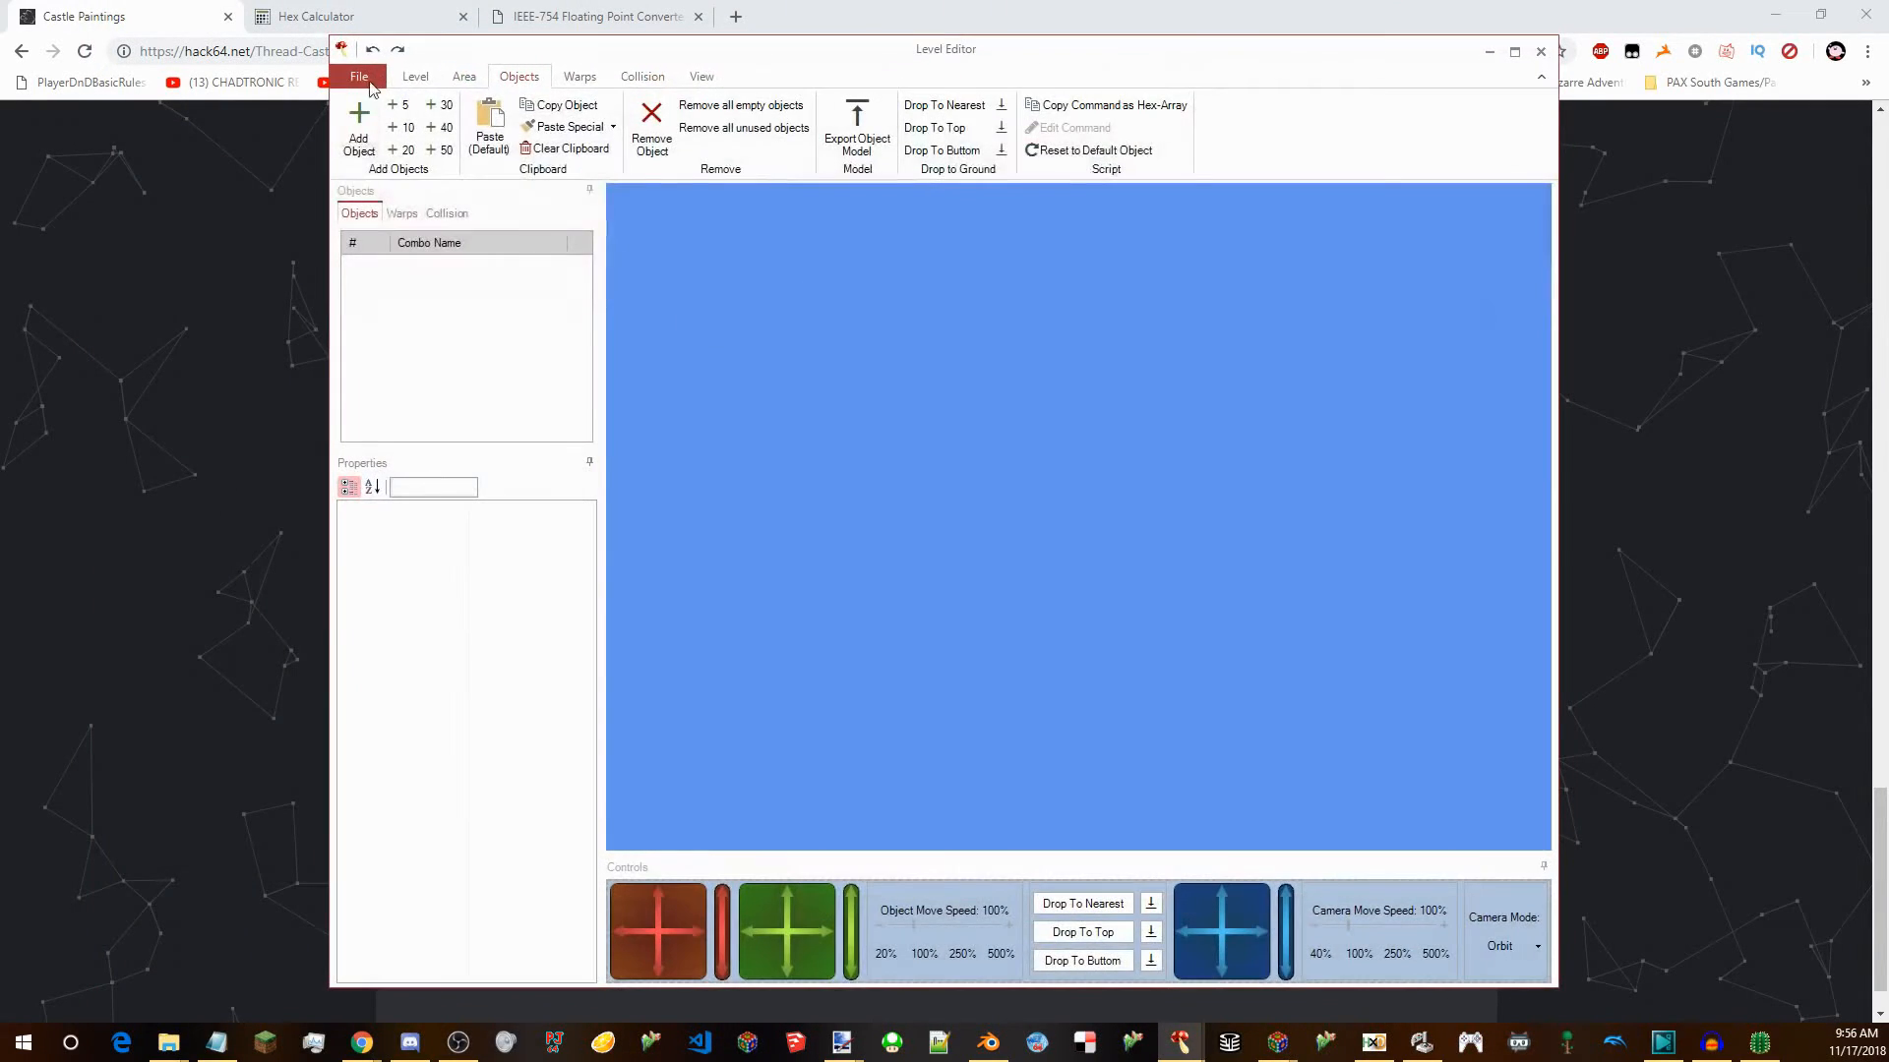
left_click(578, 79)
left_click(358, 153)
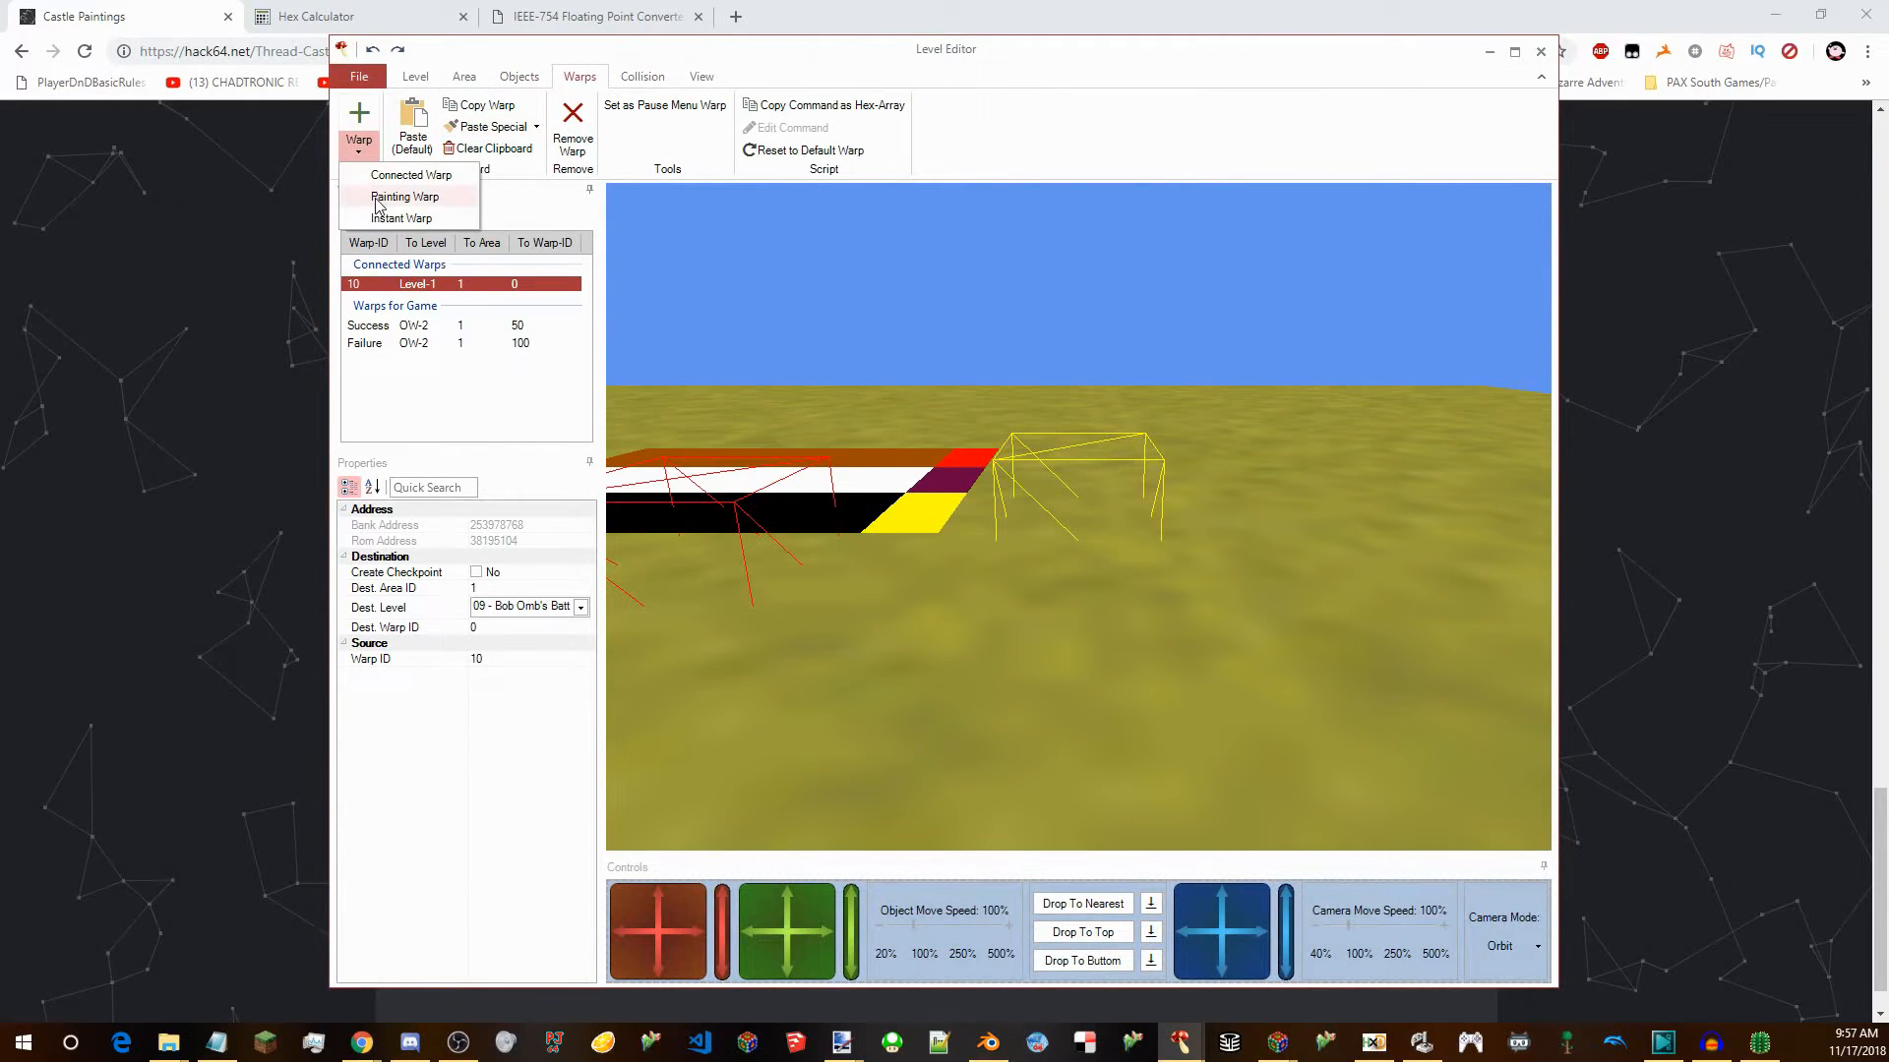
left_click(405, 197)
left_click(358, 155)
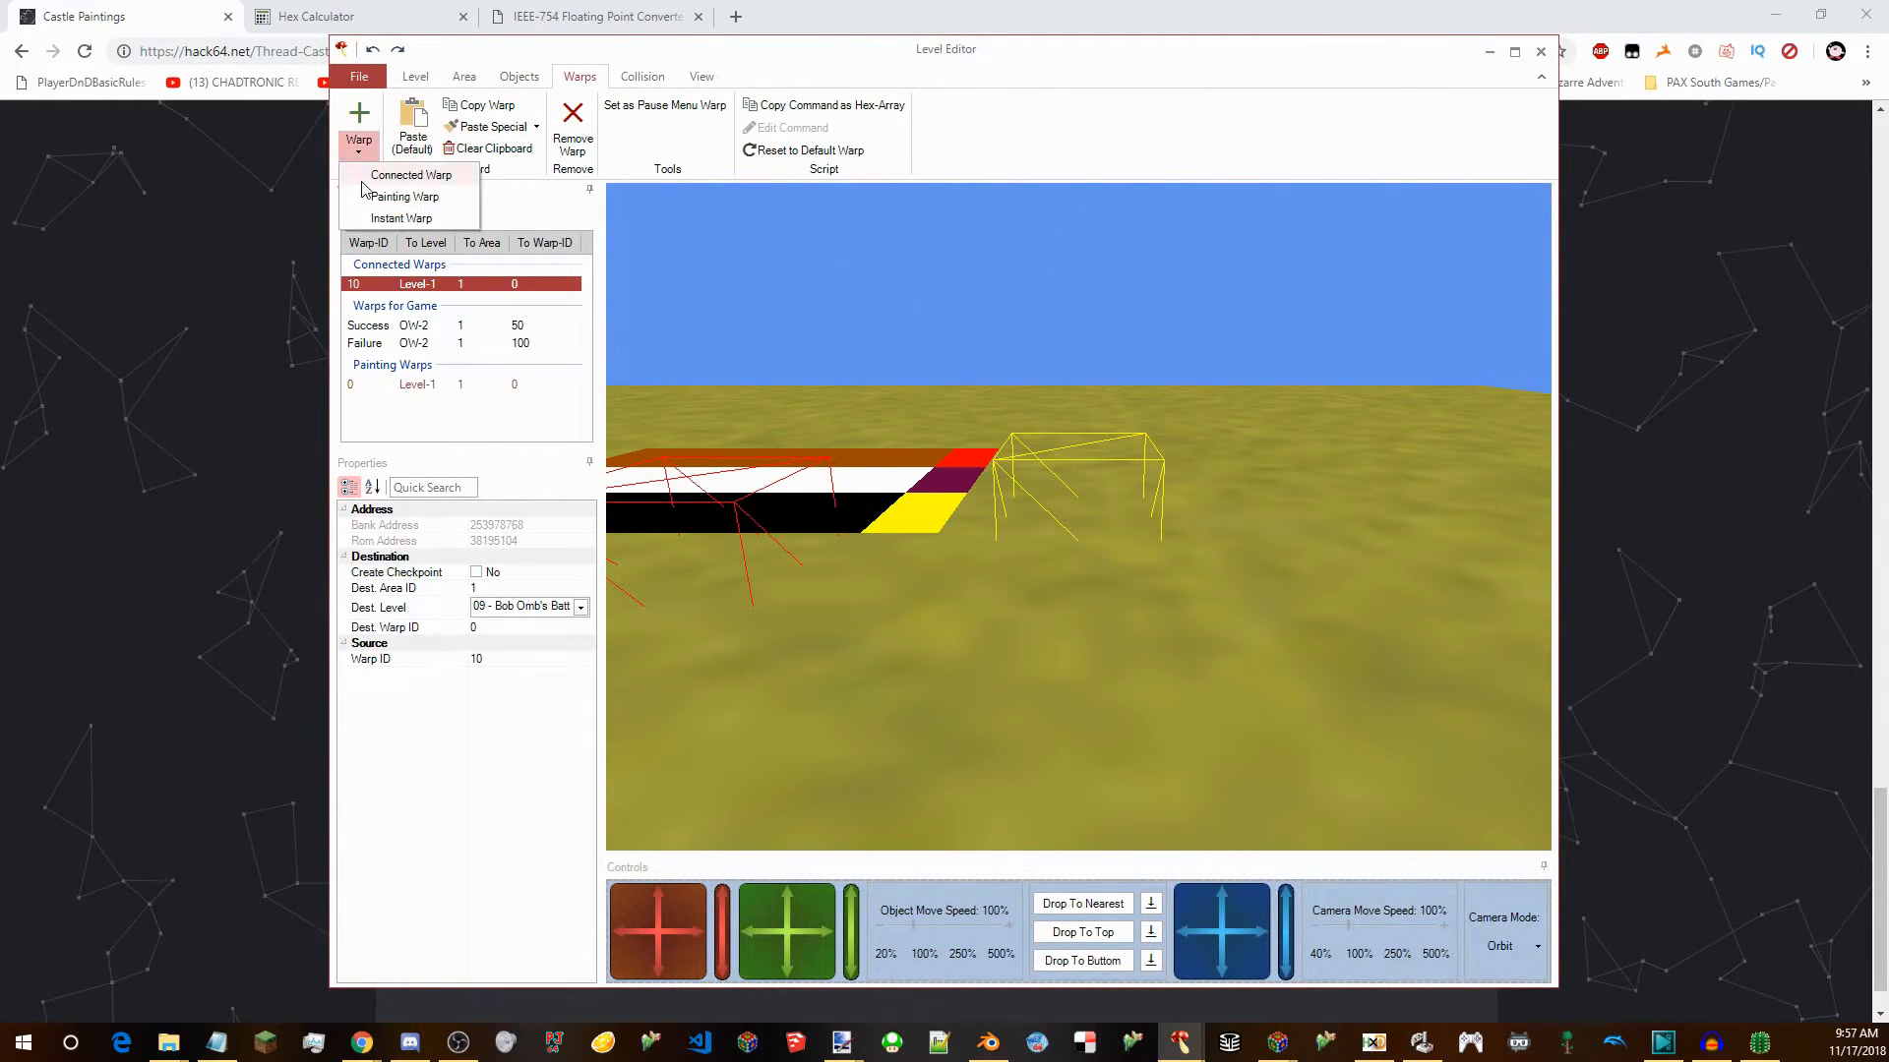
left_click(389, 196)
left_click(358, 153)
left_click(371, 203)
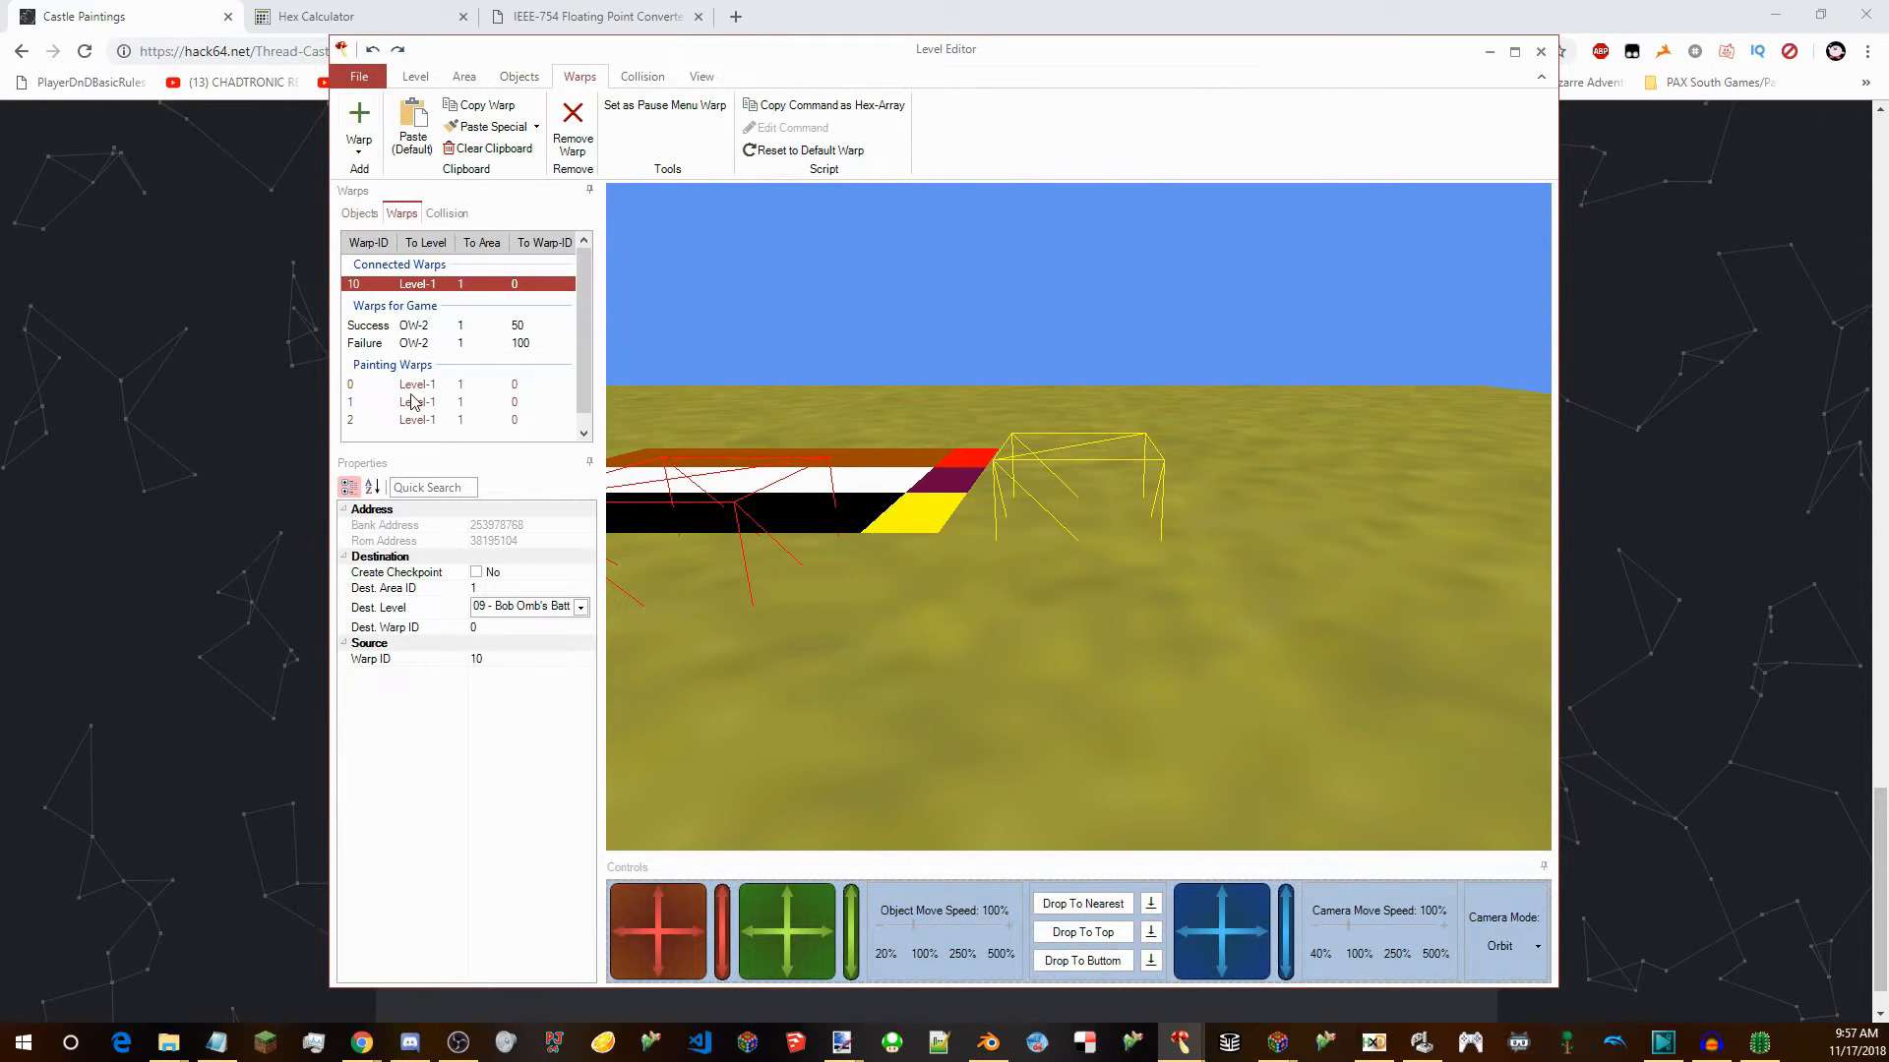
Set the destination level of painting warps 0, 1 and 2 to 24 - Whomps Fortress.
left_click_drag(653, 392, 717, 352)
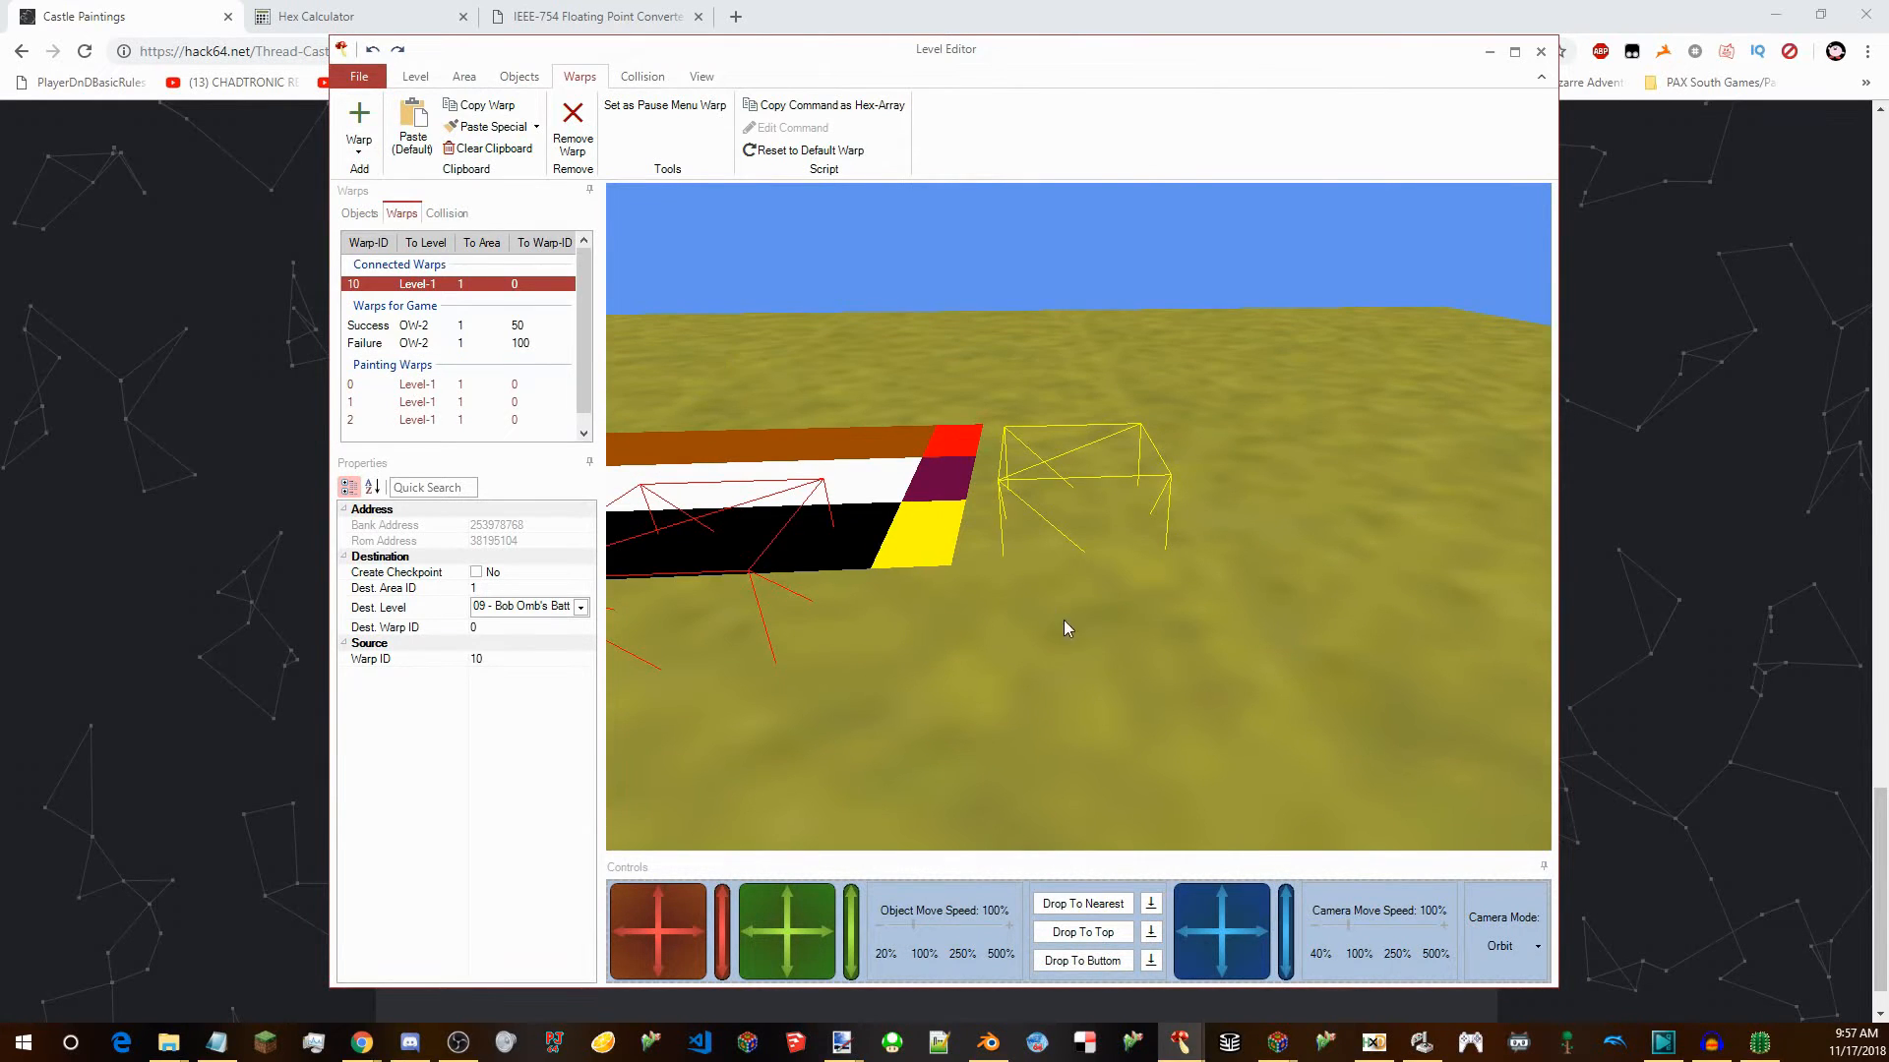
left_click(580, 607)
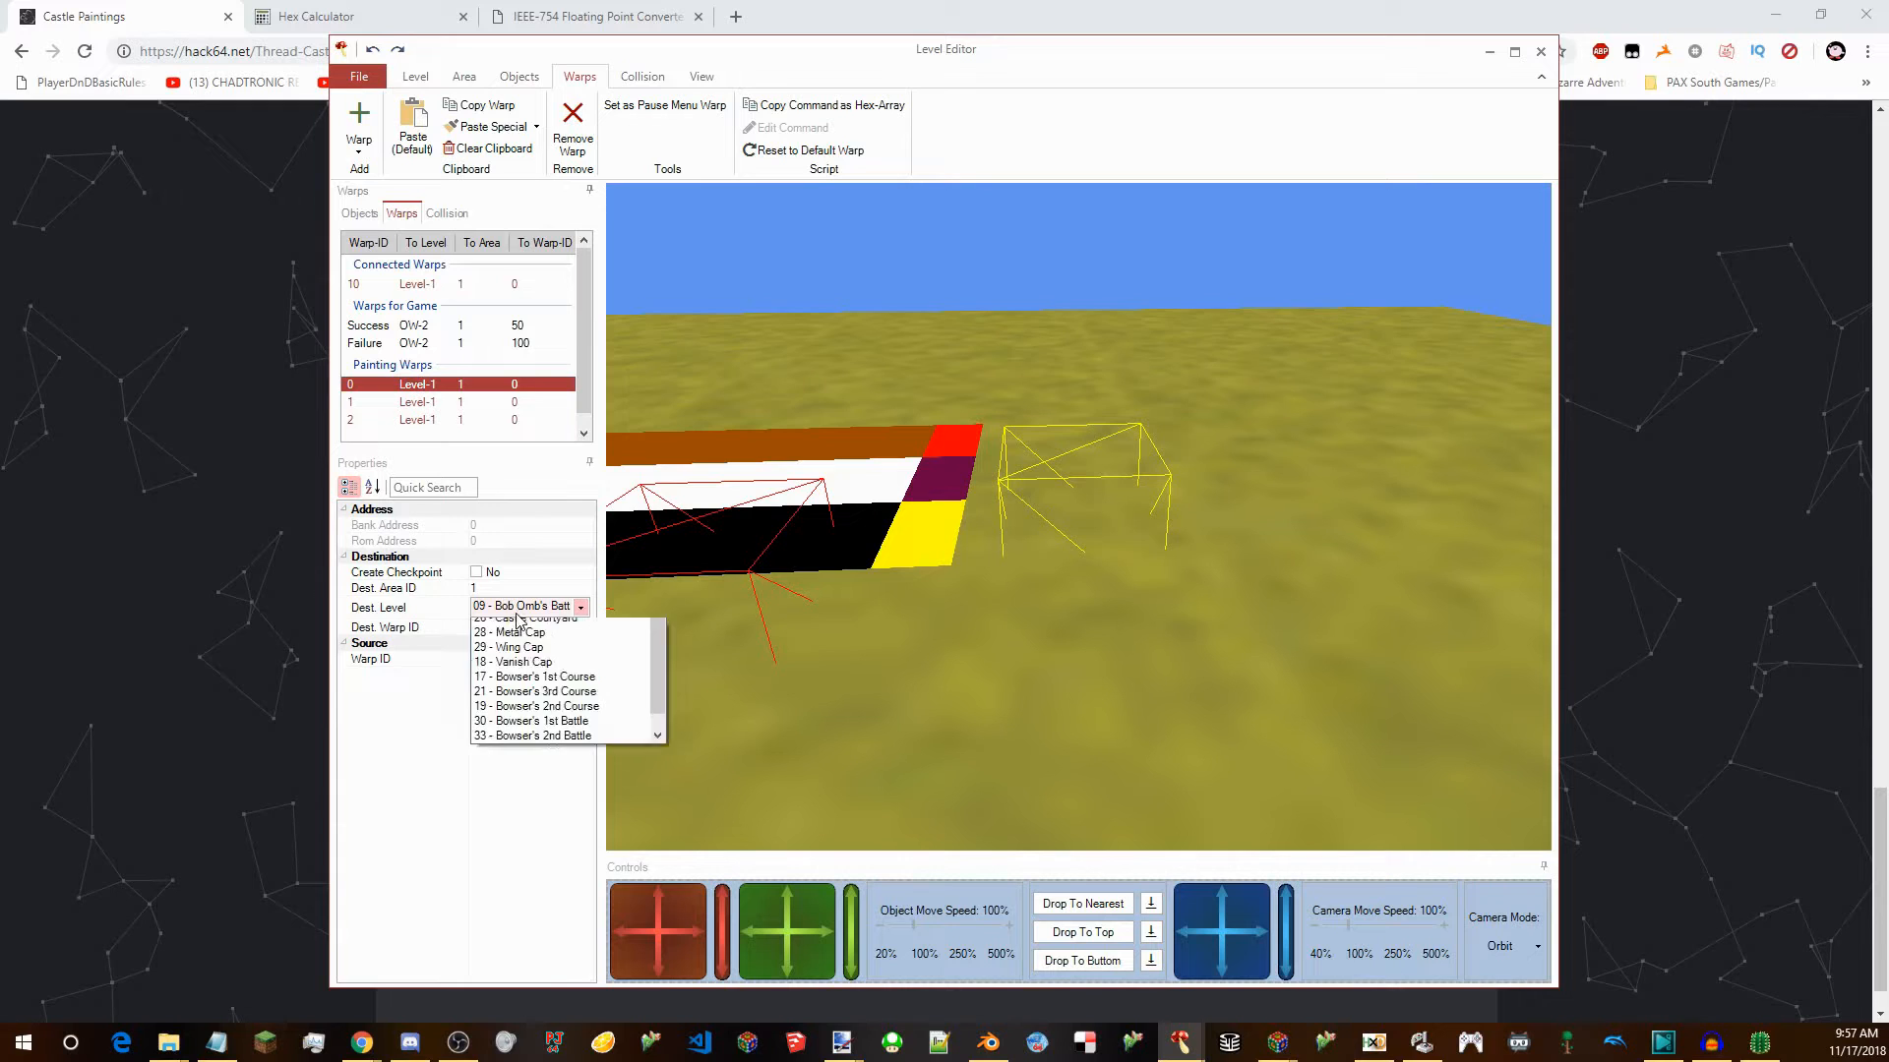
left_click(521, 906)
left_click(455, 402)
left_click(580, 607)
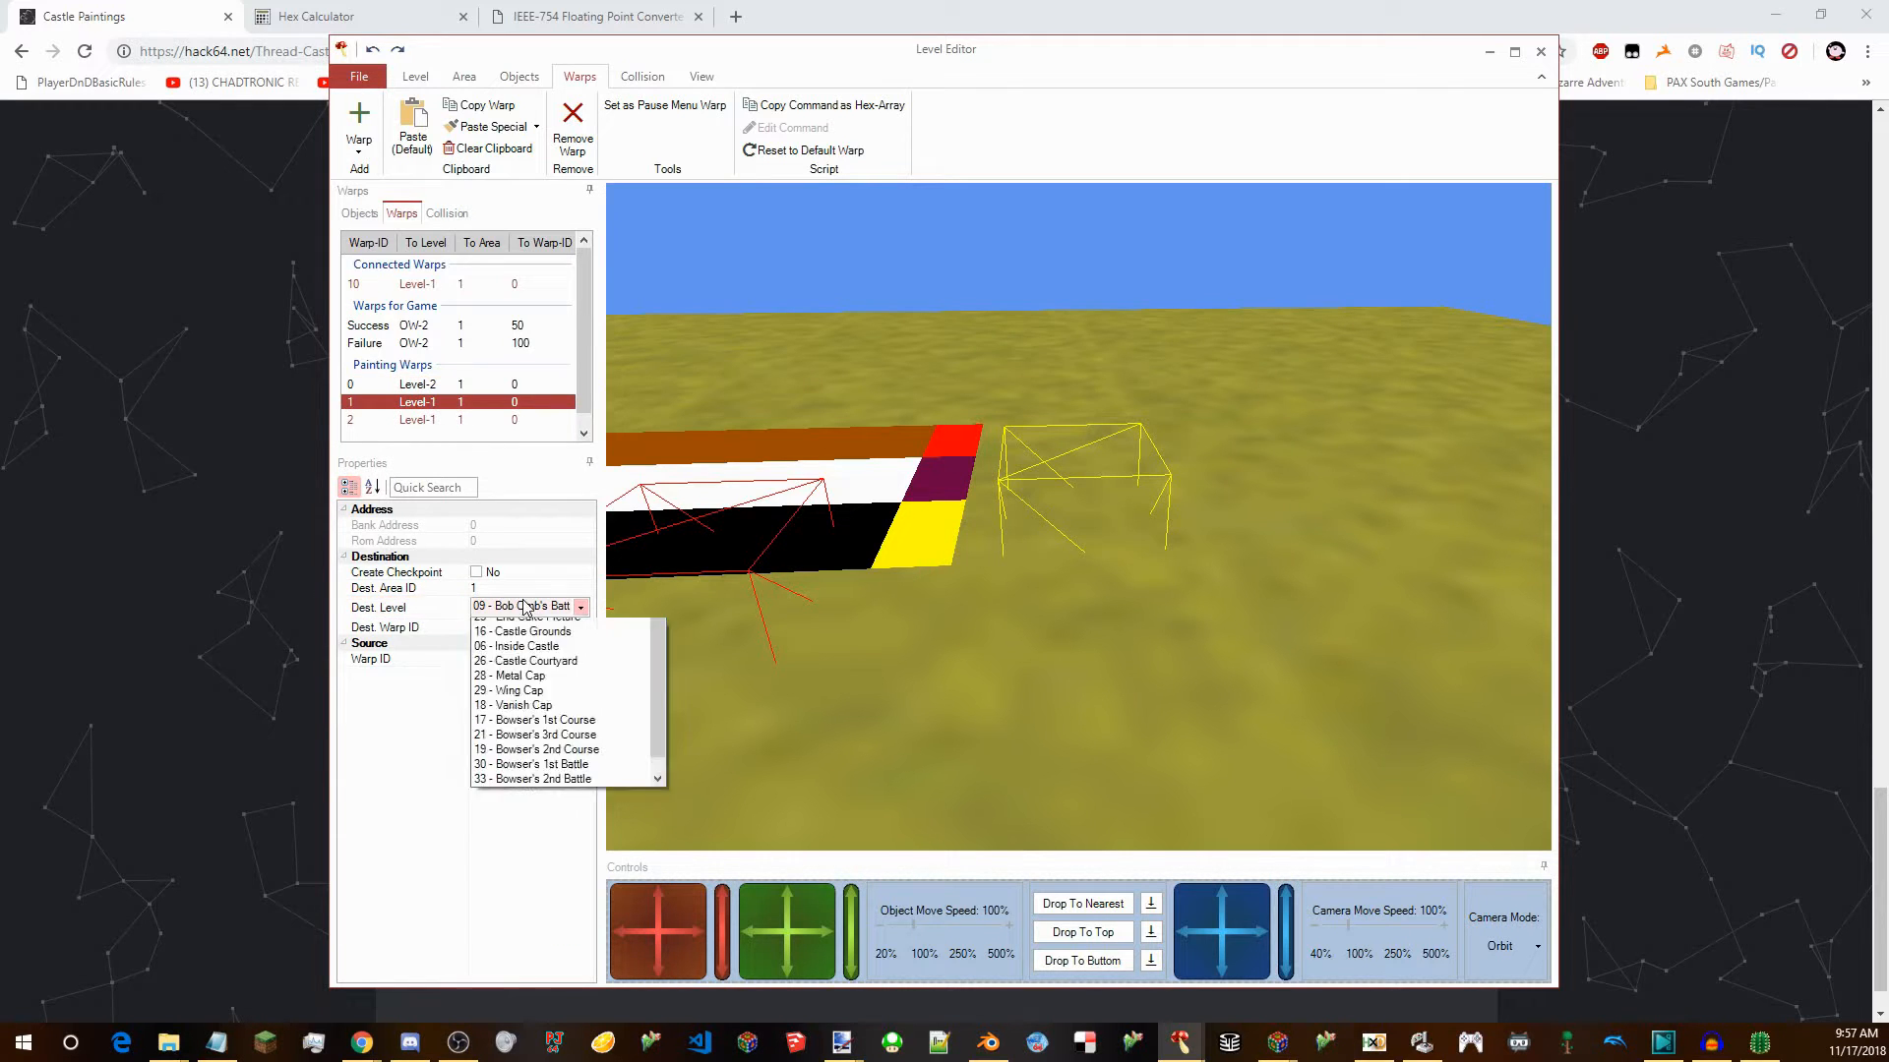
left_click(522, 906)
left_click(439, 421)
left_click(580, 607)
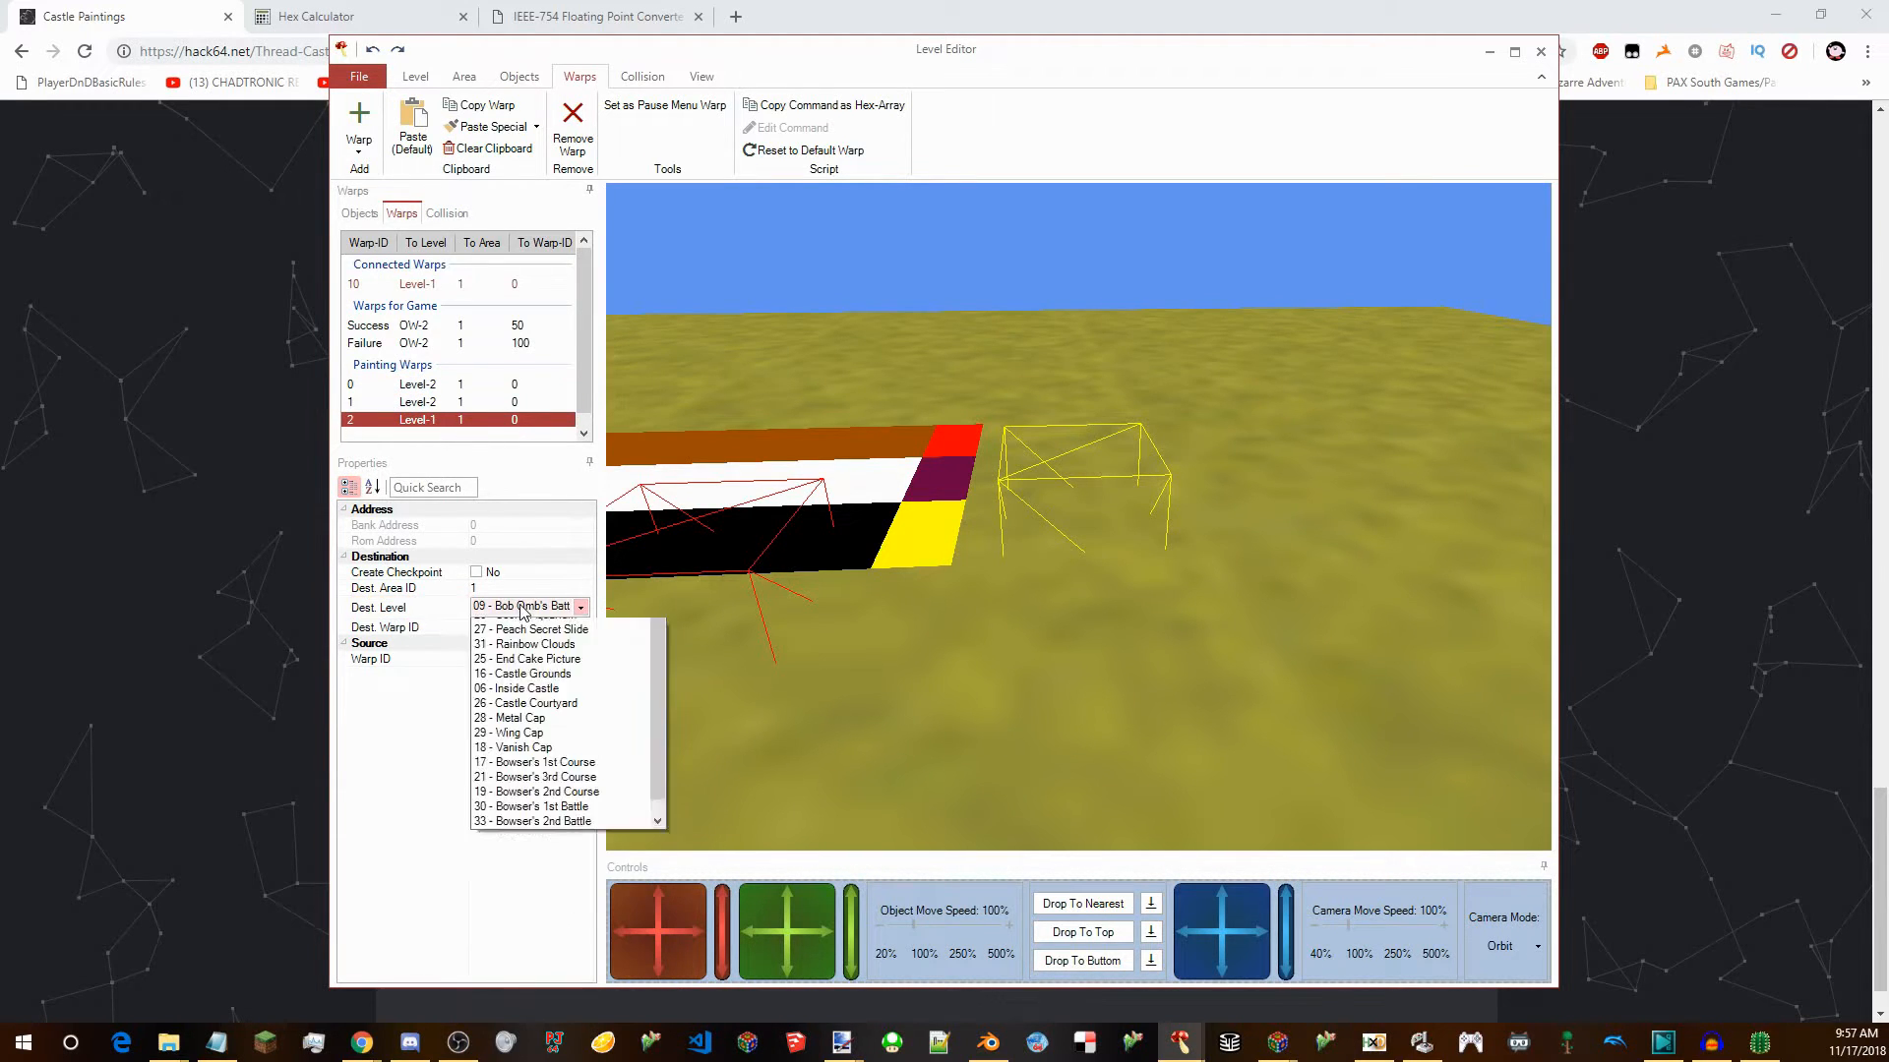
left_click(522, 906)
Set the destination warp ID of painting warps 2, 1 and 0 to 10.
left_click(491, 626)
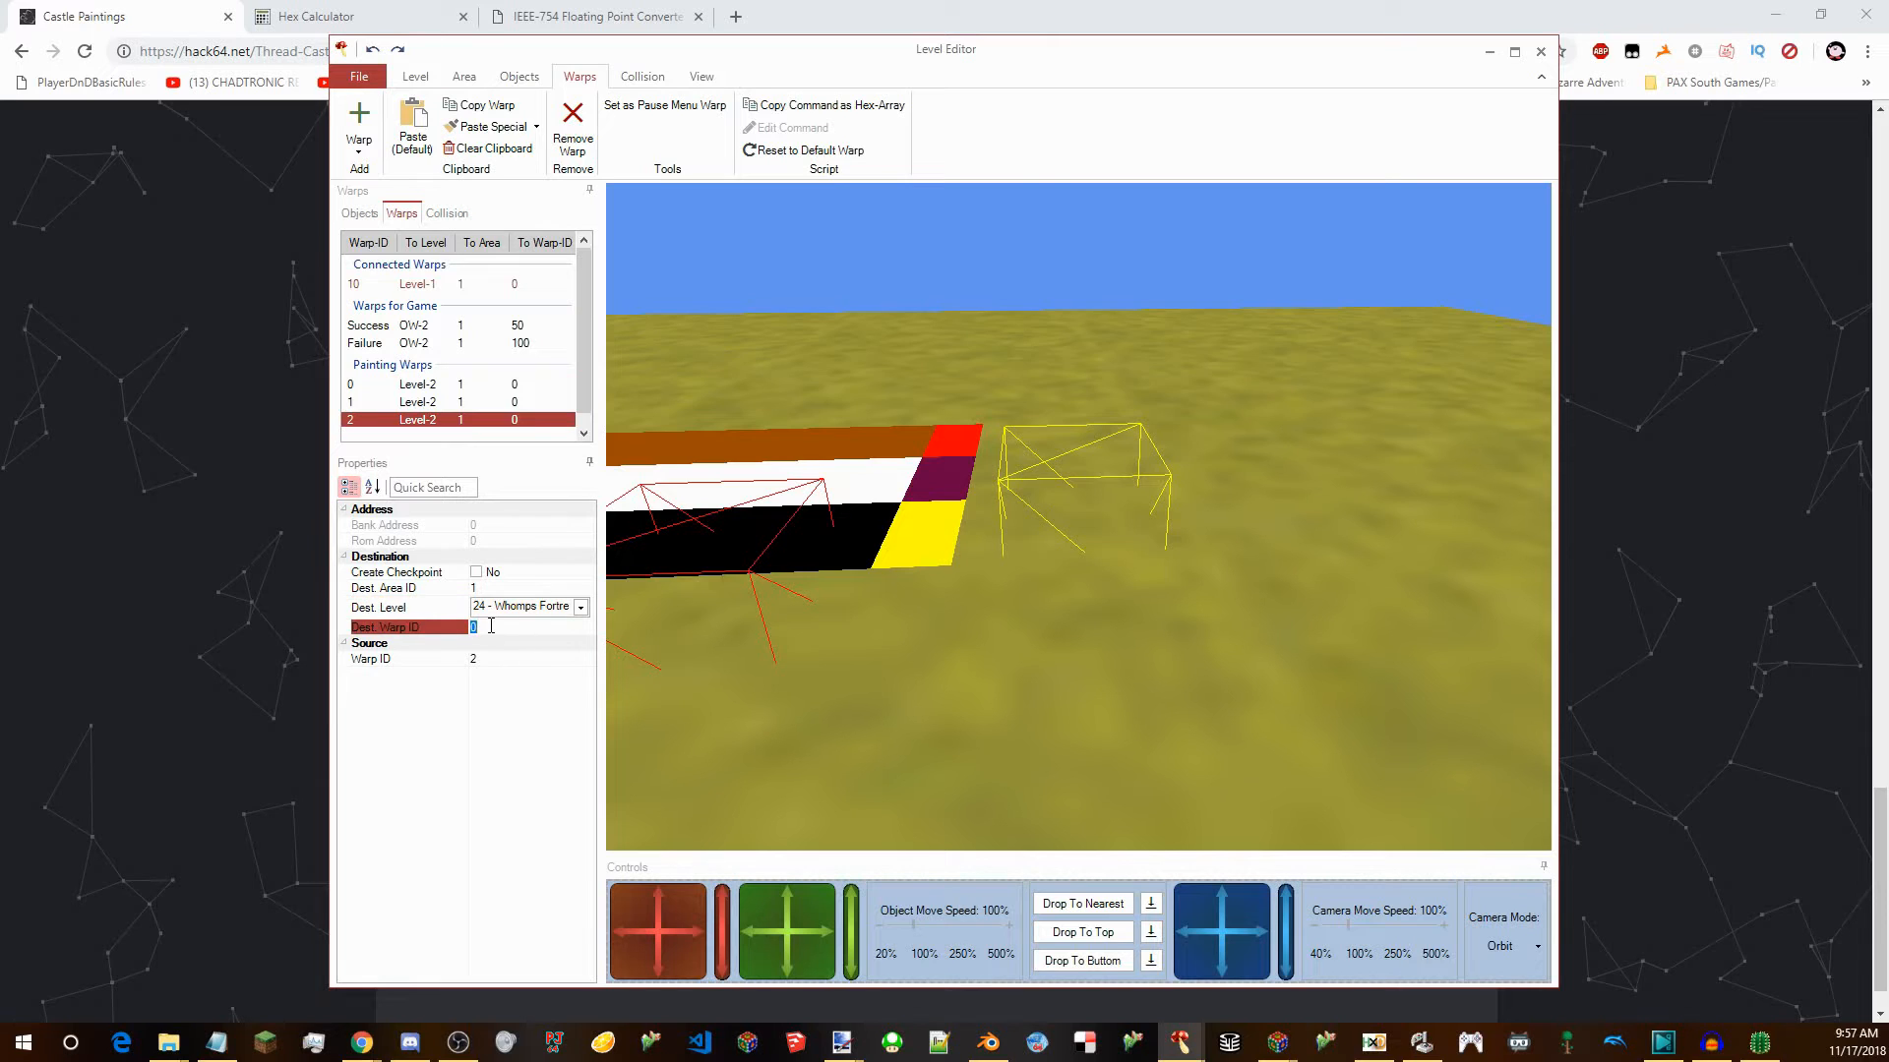
left_click(434, 408)
left_click(499, 628)
type("10")
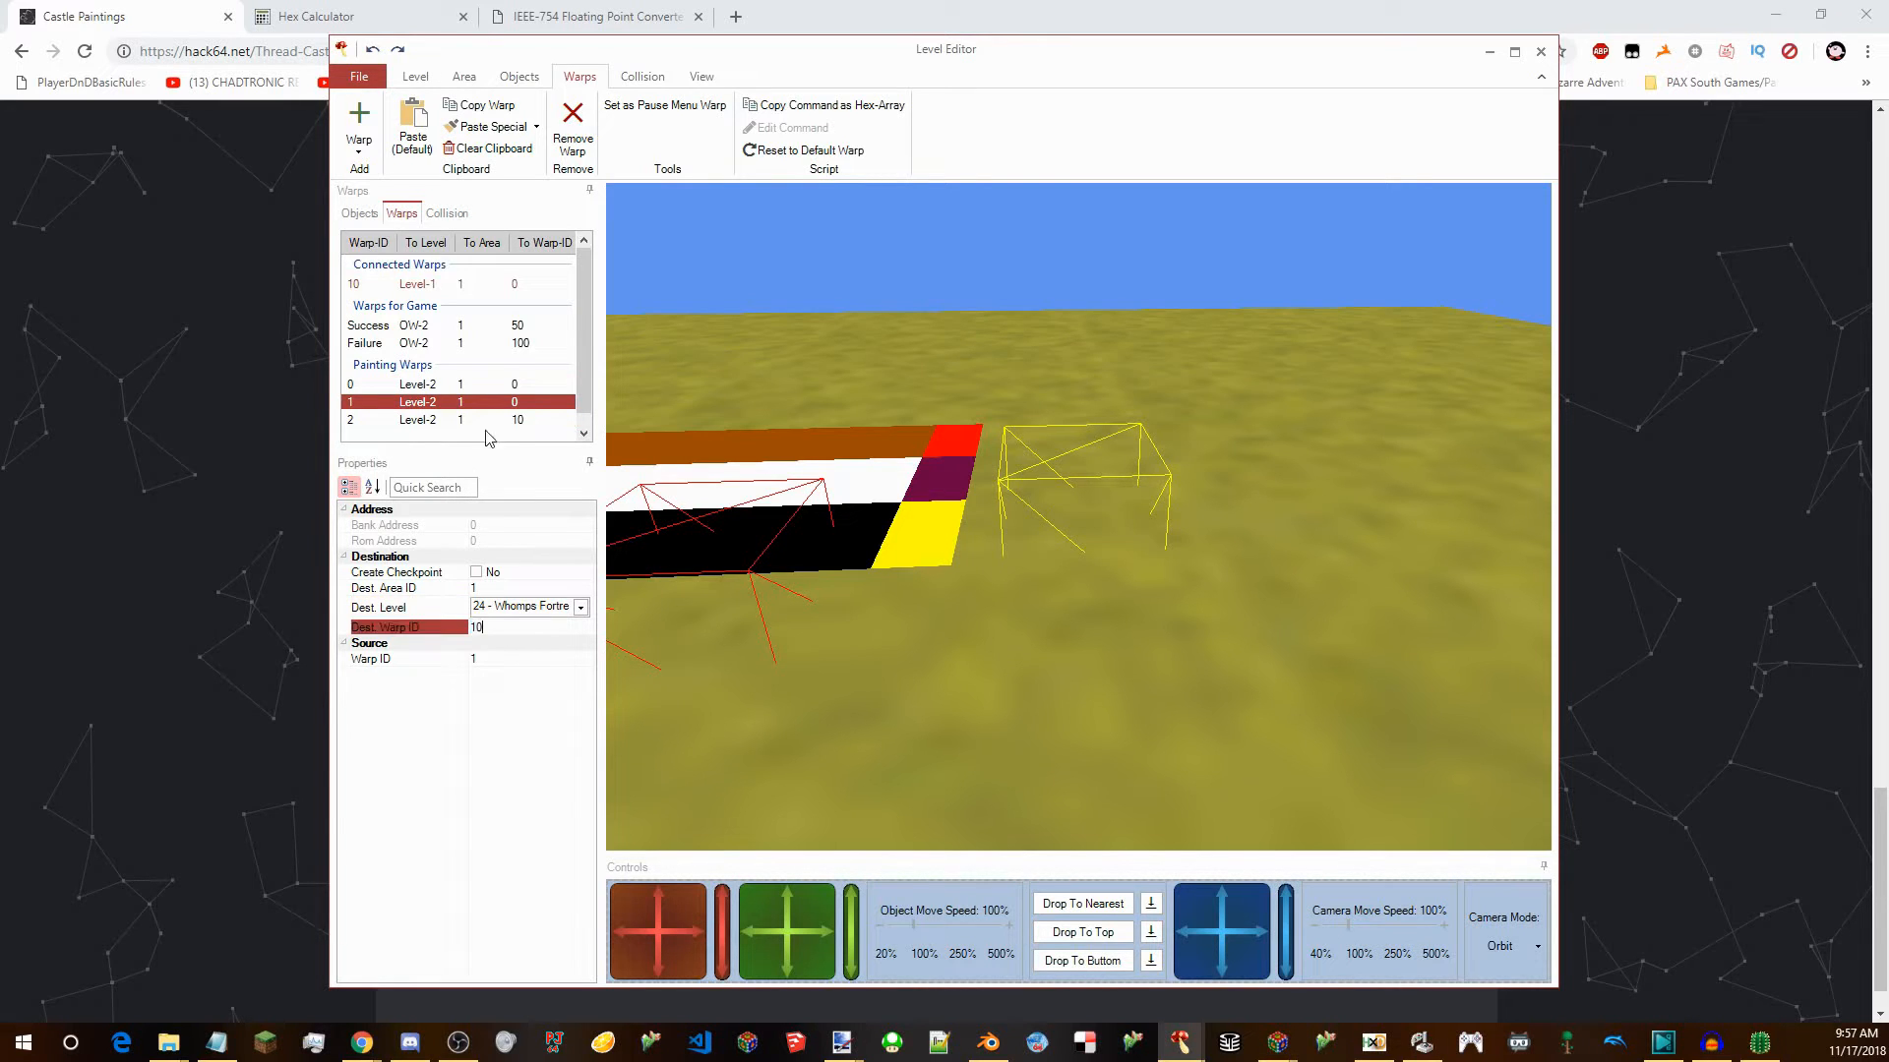
left_click(466, 386)
left_click(511, 629)
type("10")
key("Return")
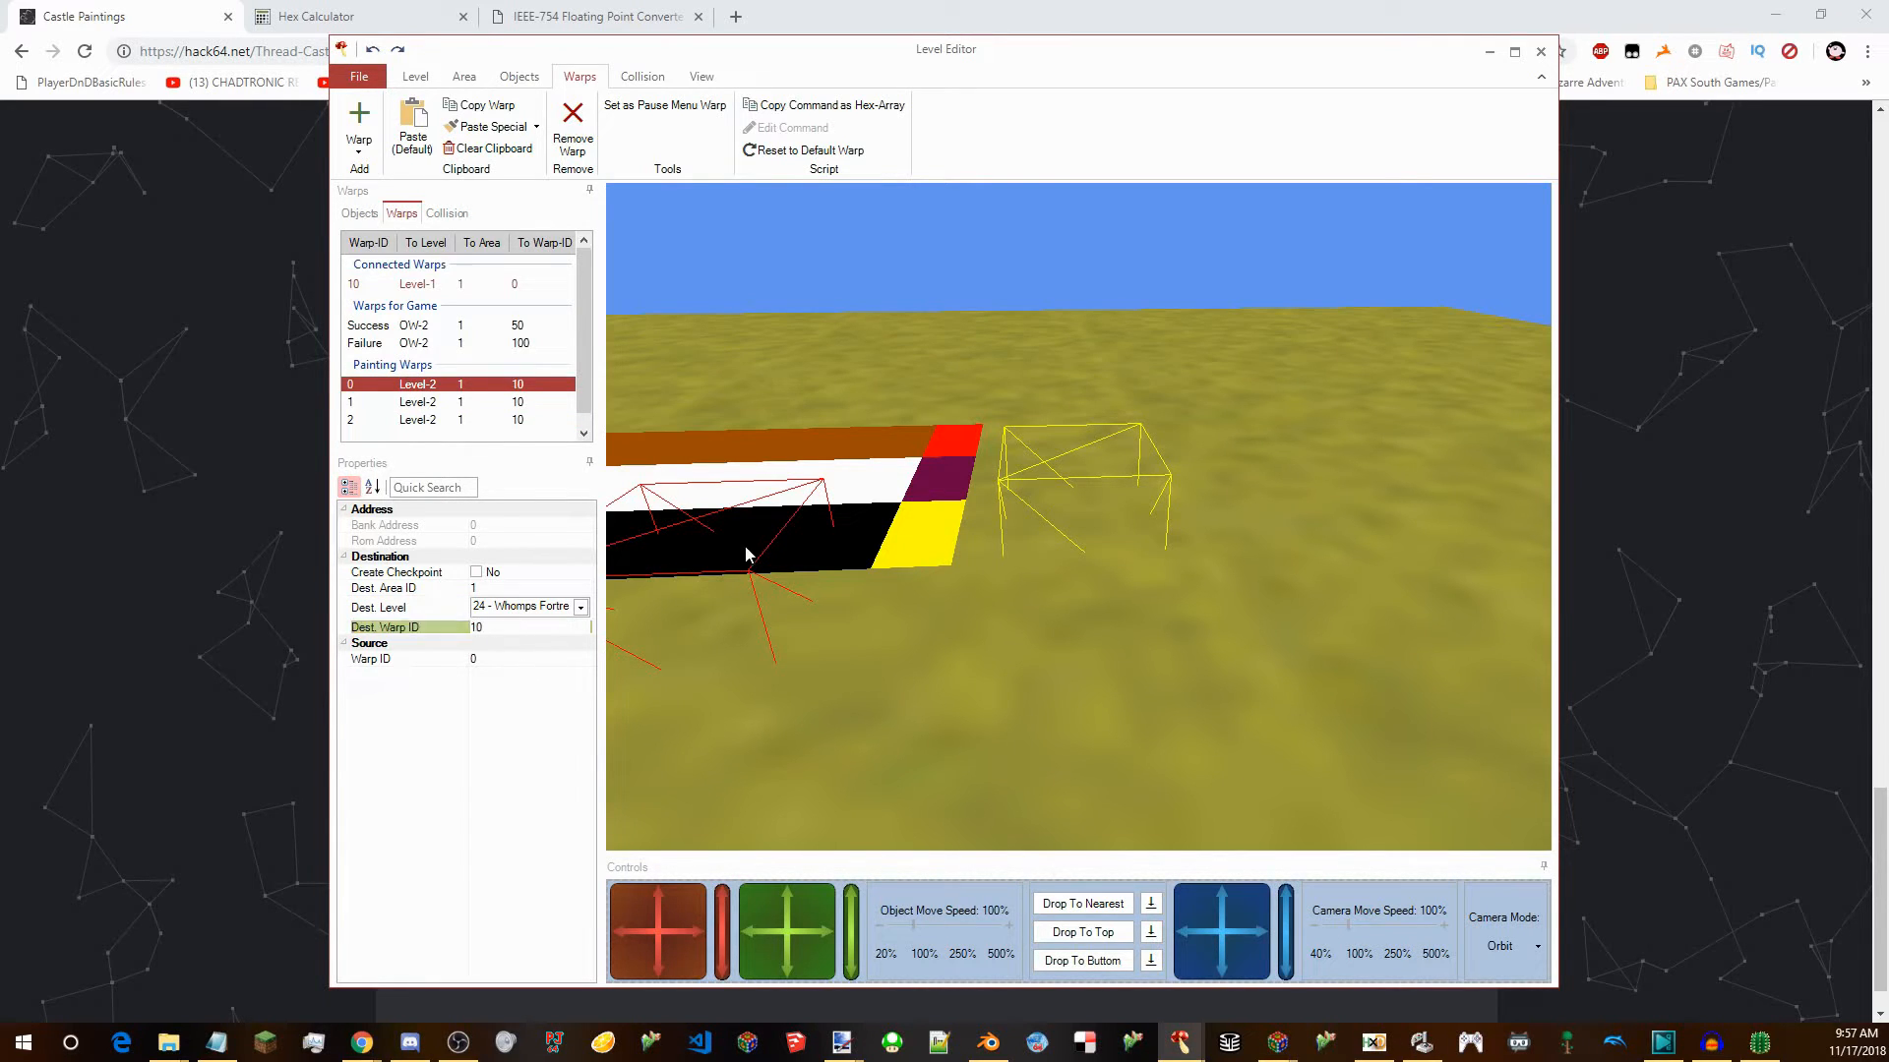
Switch to Quad64, load the [OW2] Inside Castle level in a maximized window and expand its warp list.
mouse_move(1277, 1040)
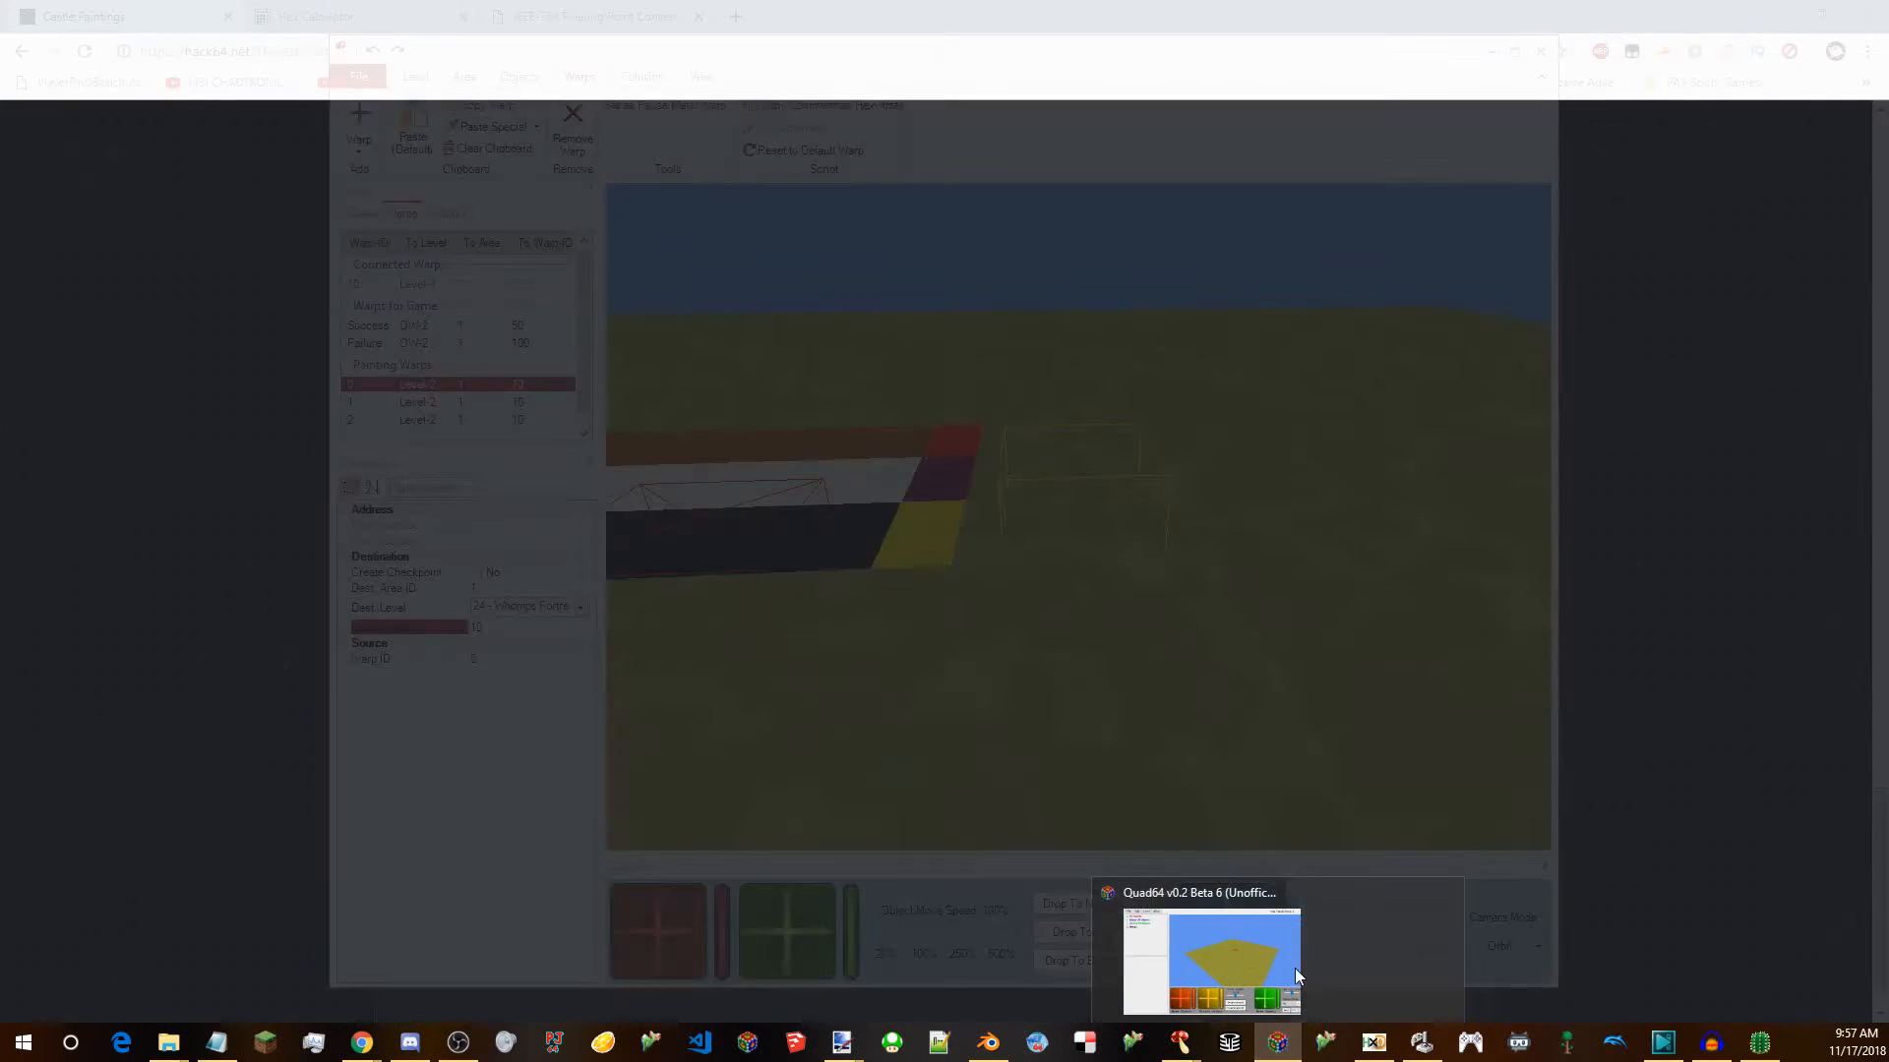
left_click(1295, 970)
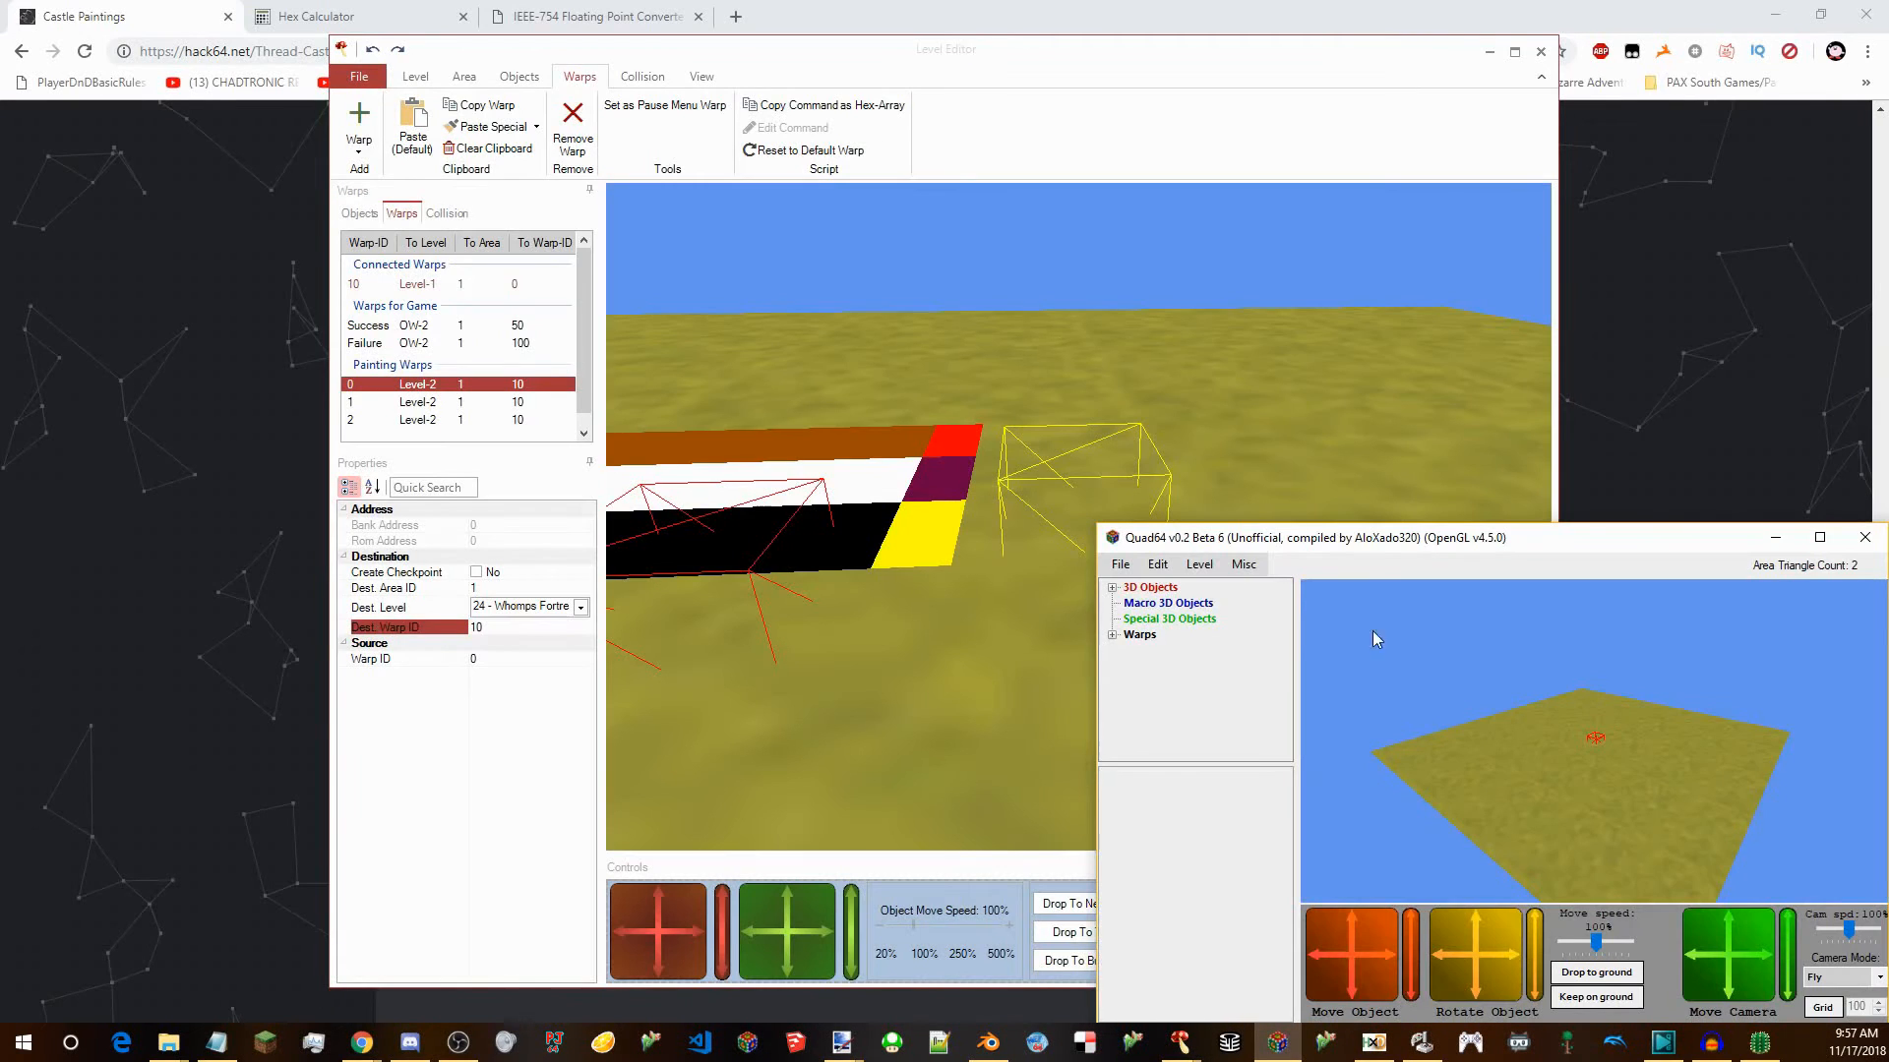
left_click(1199, 563)
left_click(1230, 595)
left_click(943, 502)
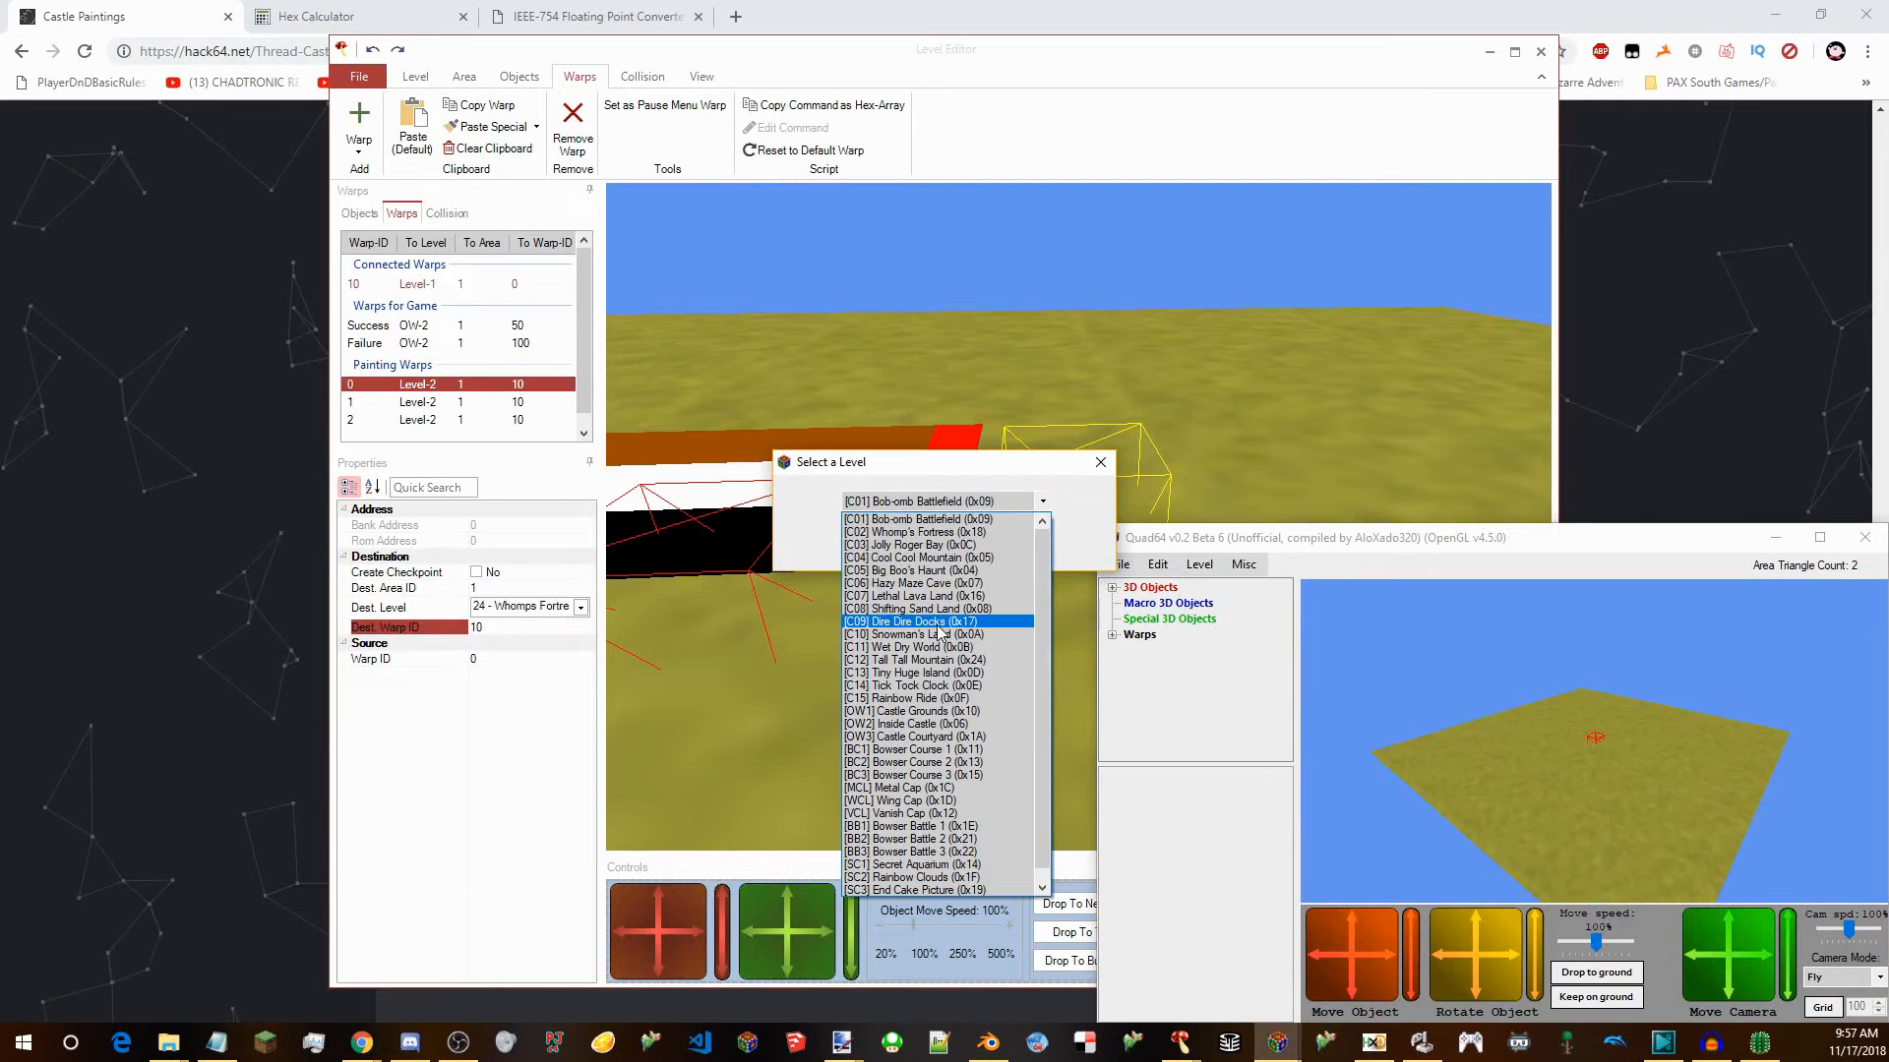
left_click(903, 712)
left_click(894, 540)
left_click_drag(1140, 543, 638, 3)
left_click(14, 104)
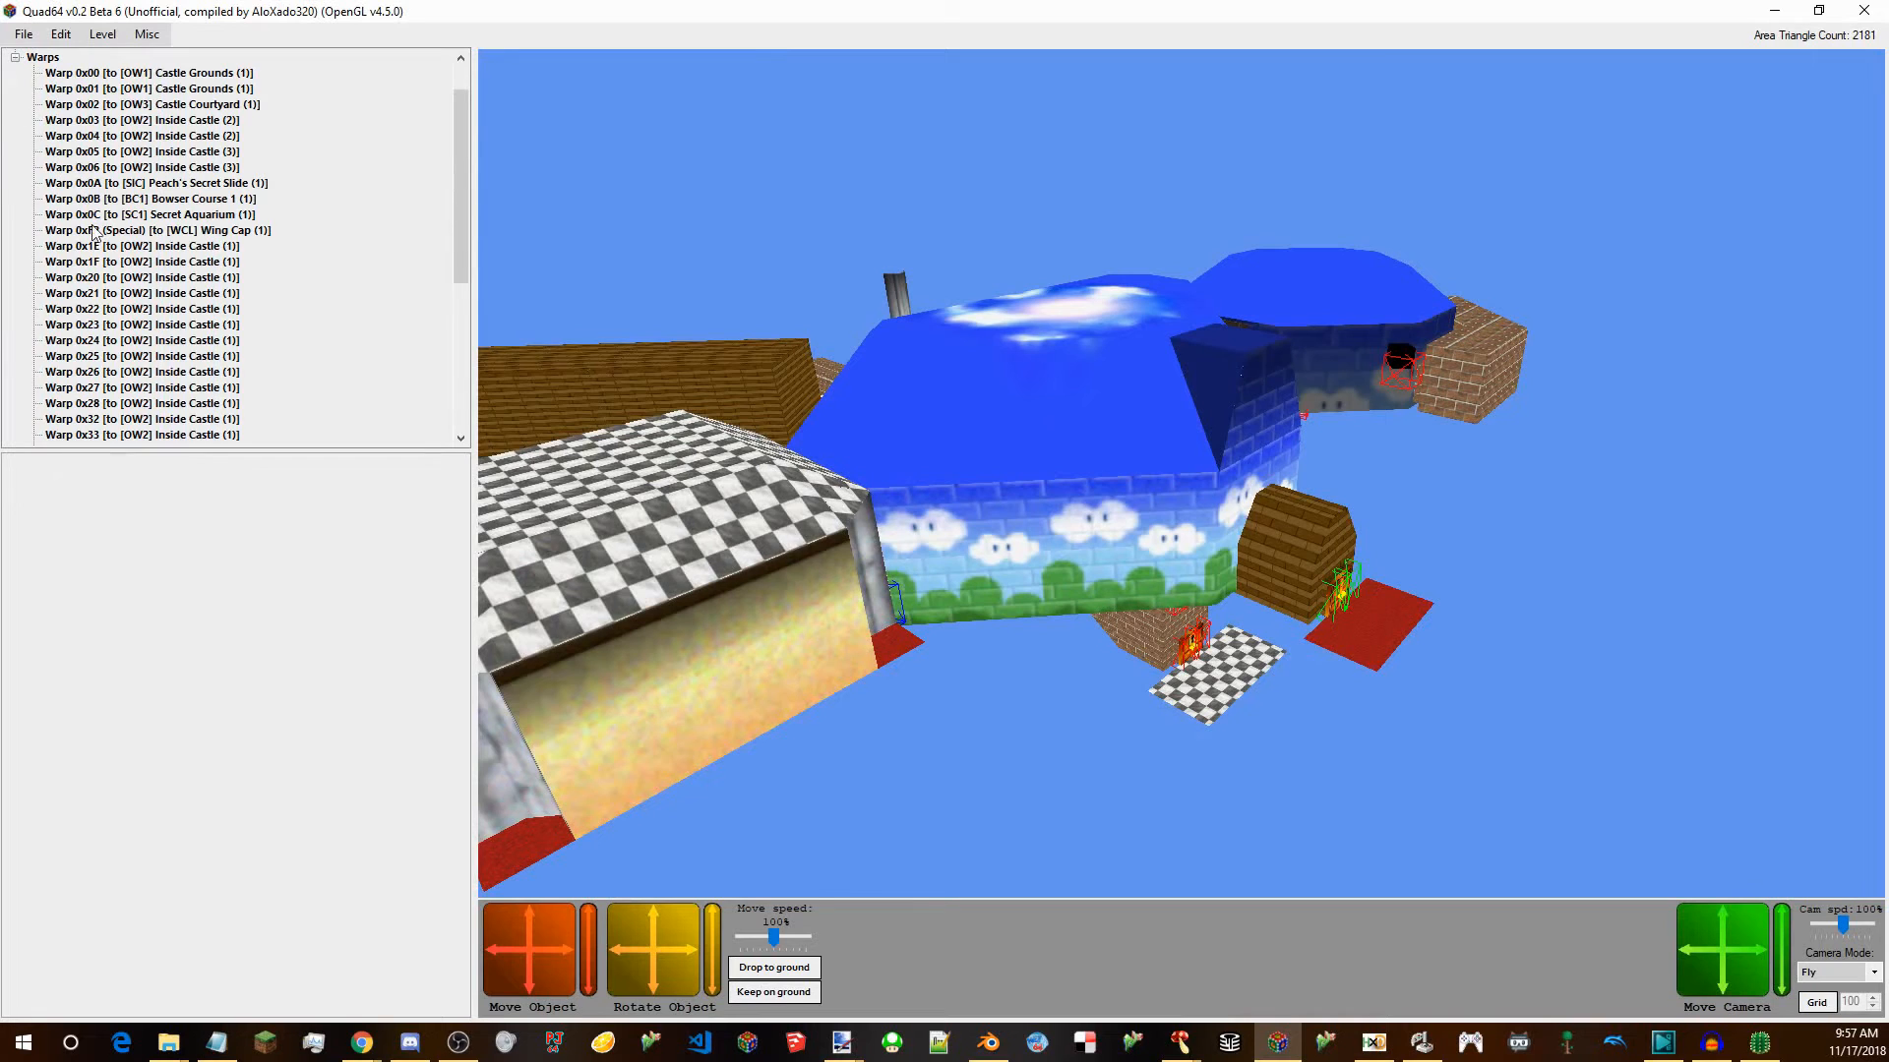
Examine the destination level, area and warp ID of the castle's painting warps, comparing the Bob-omb Battlefield and Whomp's Fortress entries, and minimize Quad64.
scroll(233, 311, "down", 6)
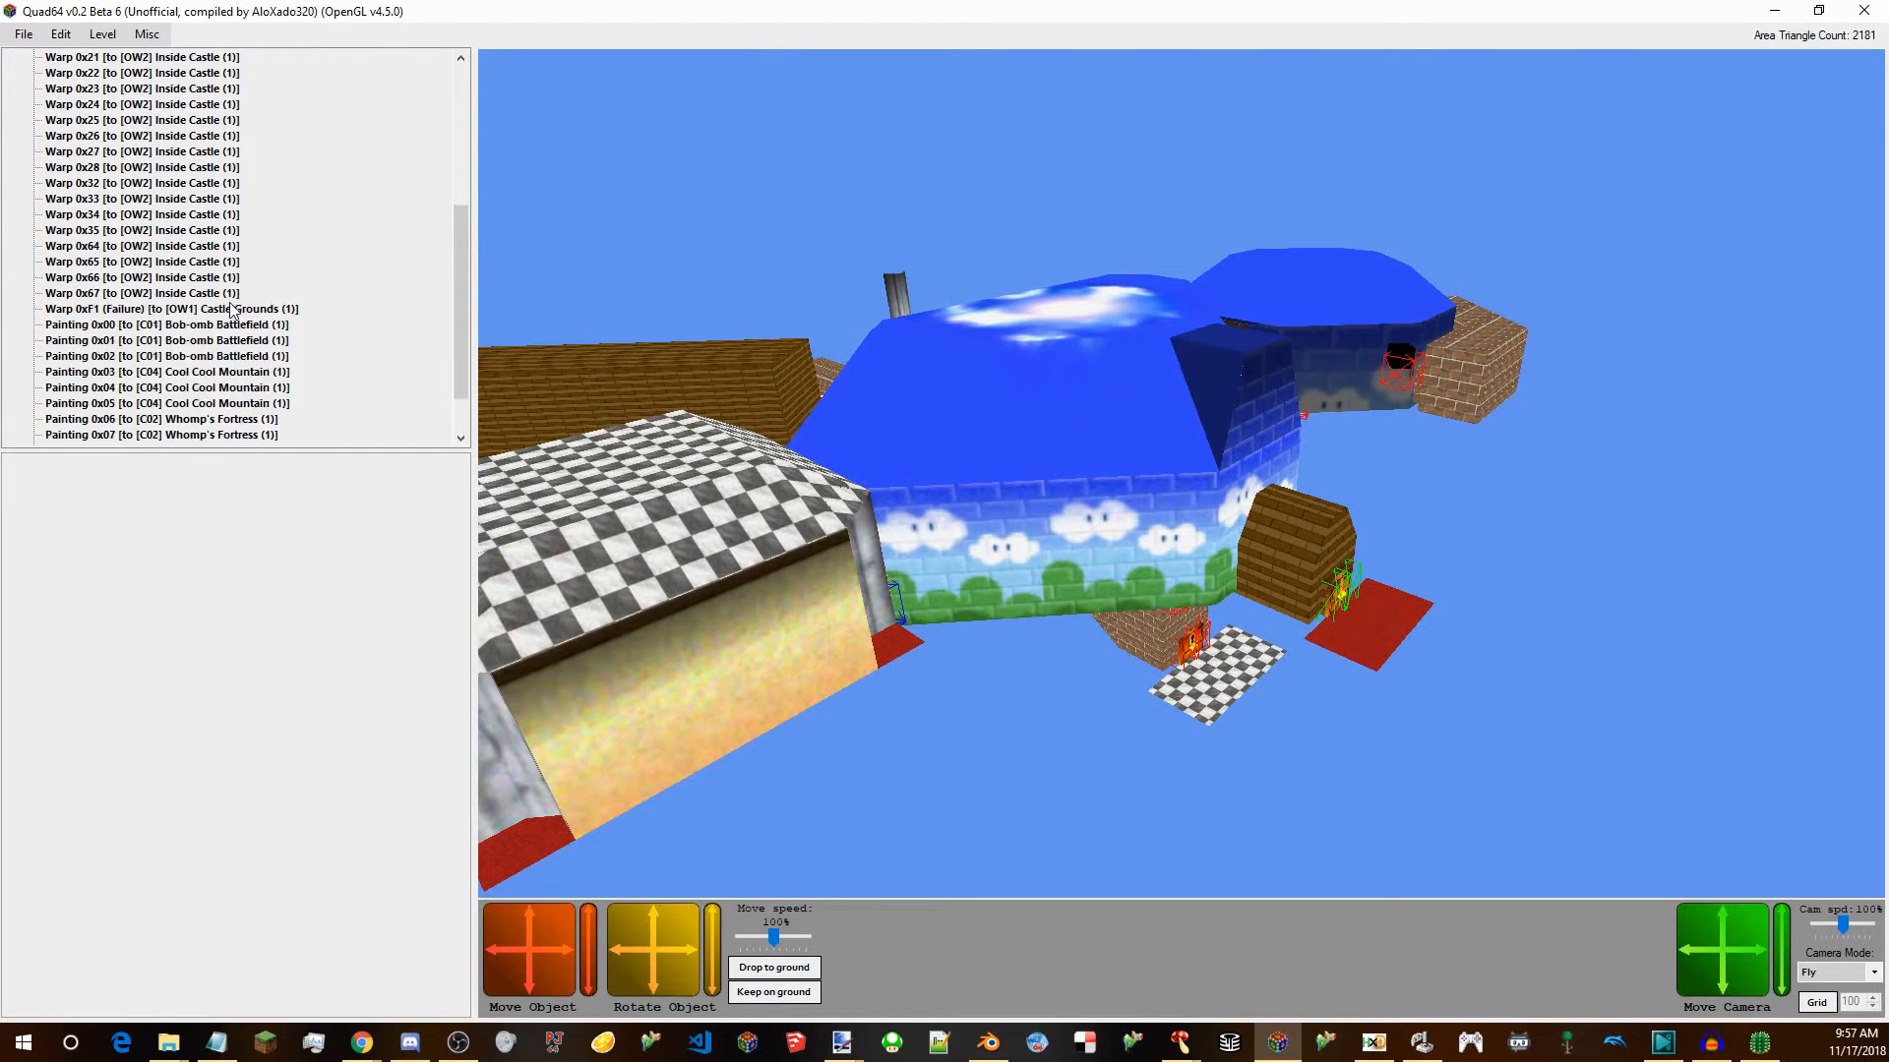
left_click(123, 280)
left_click(129, 264)
left_click(160, 359)
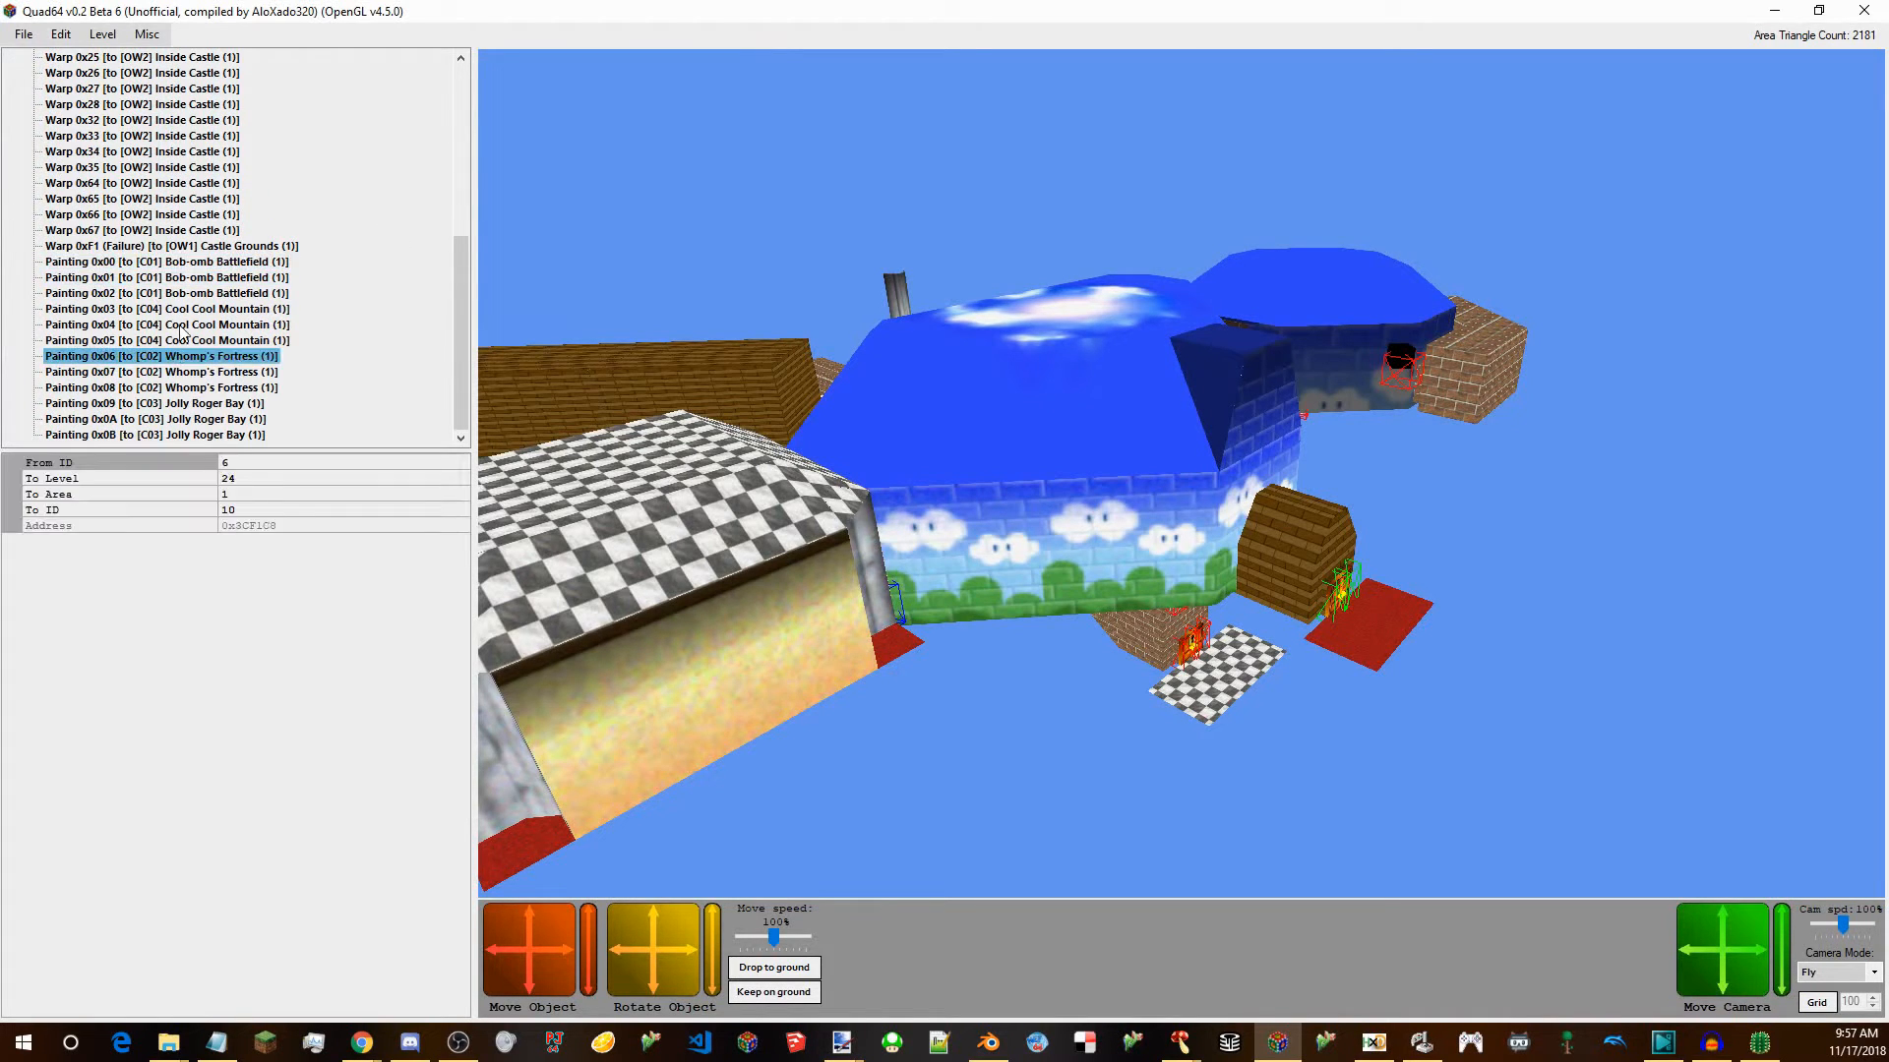
left_click(182, 280)
left_click(192, 247)
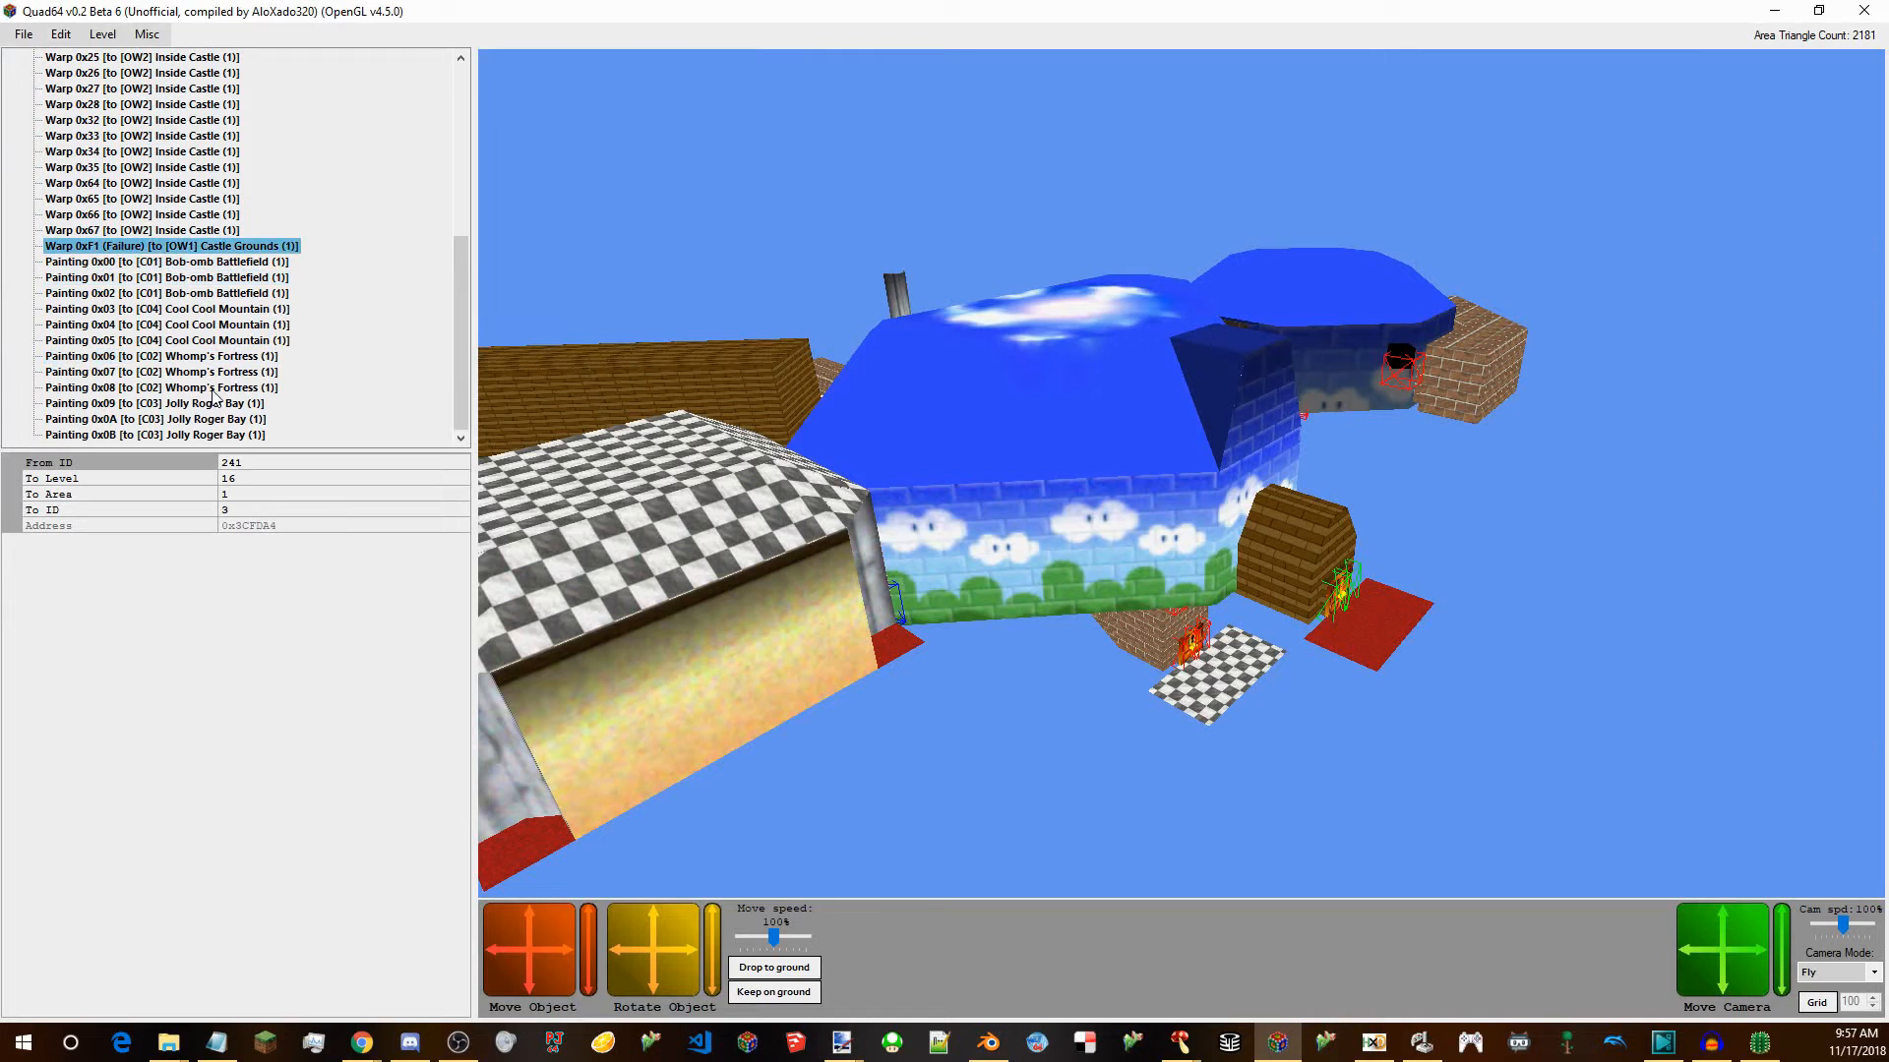
left_click(146, 264)
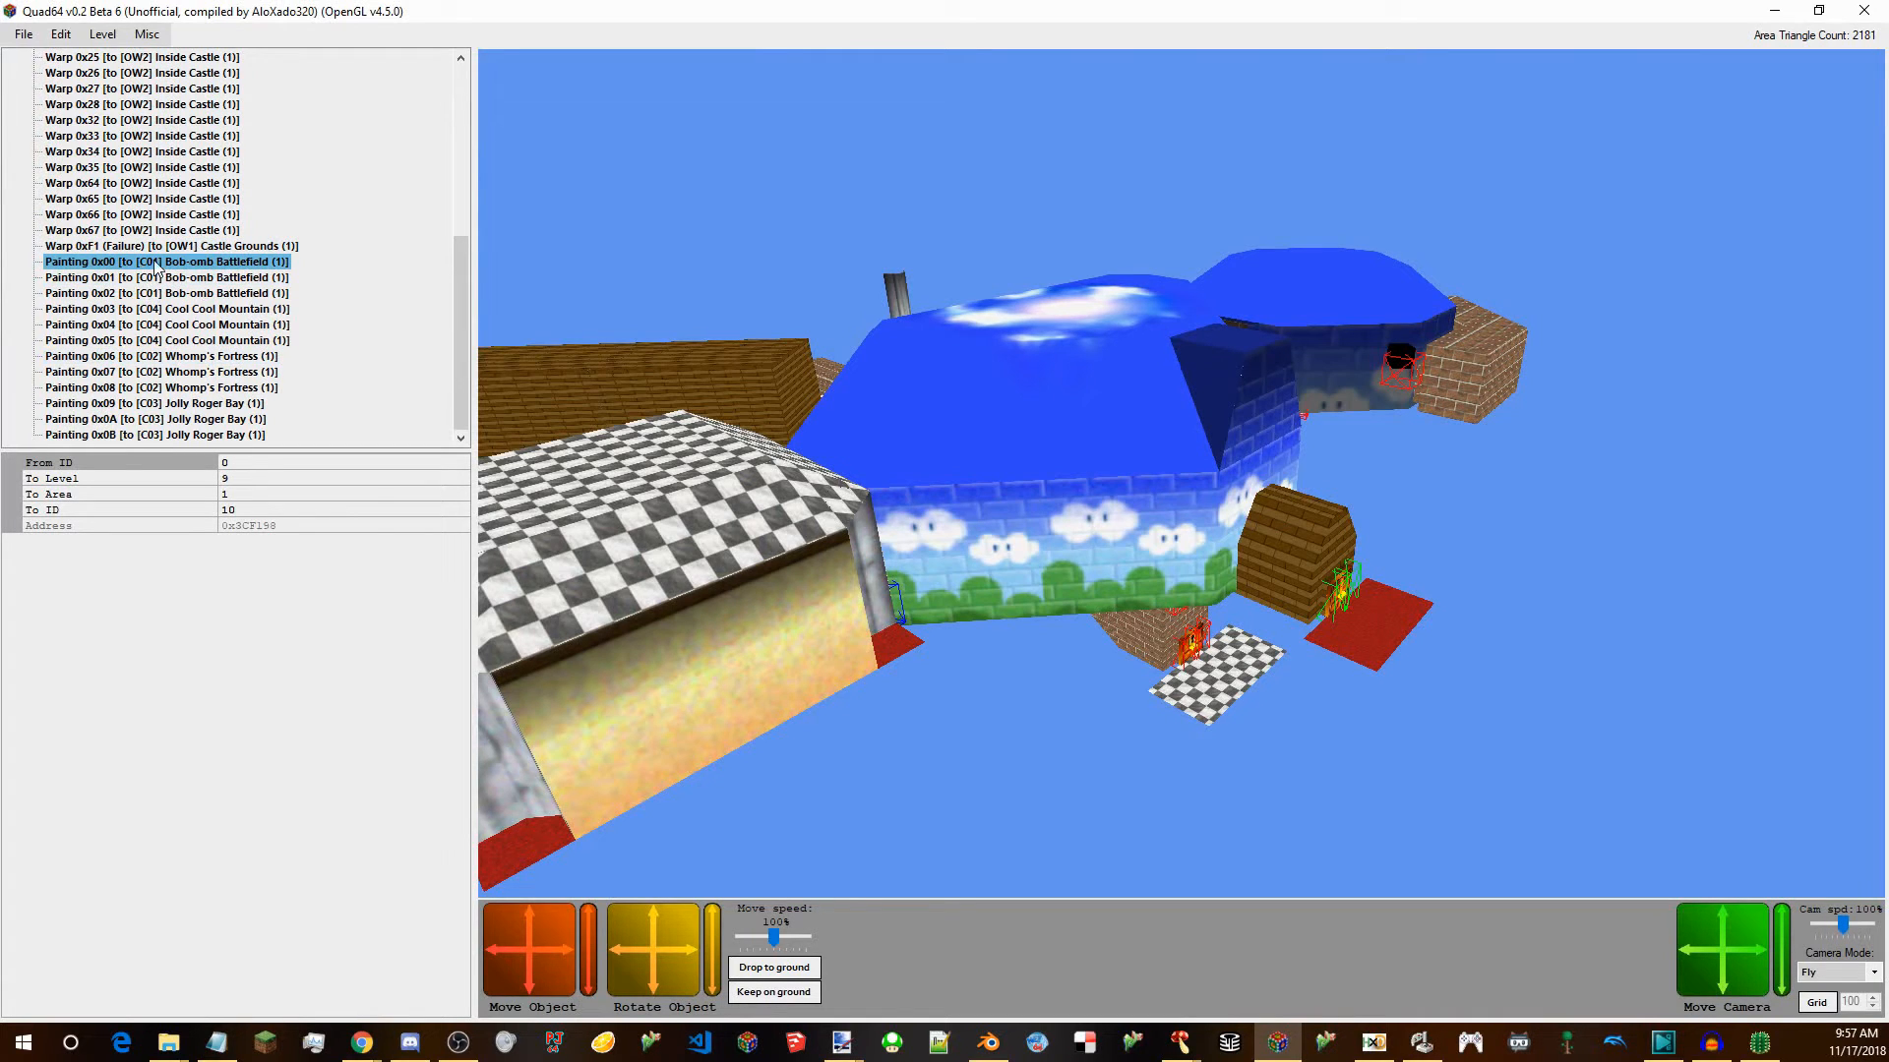
left_click(169, 282)
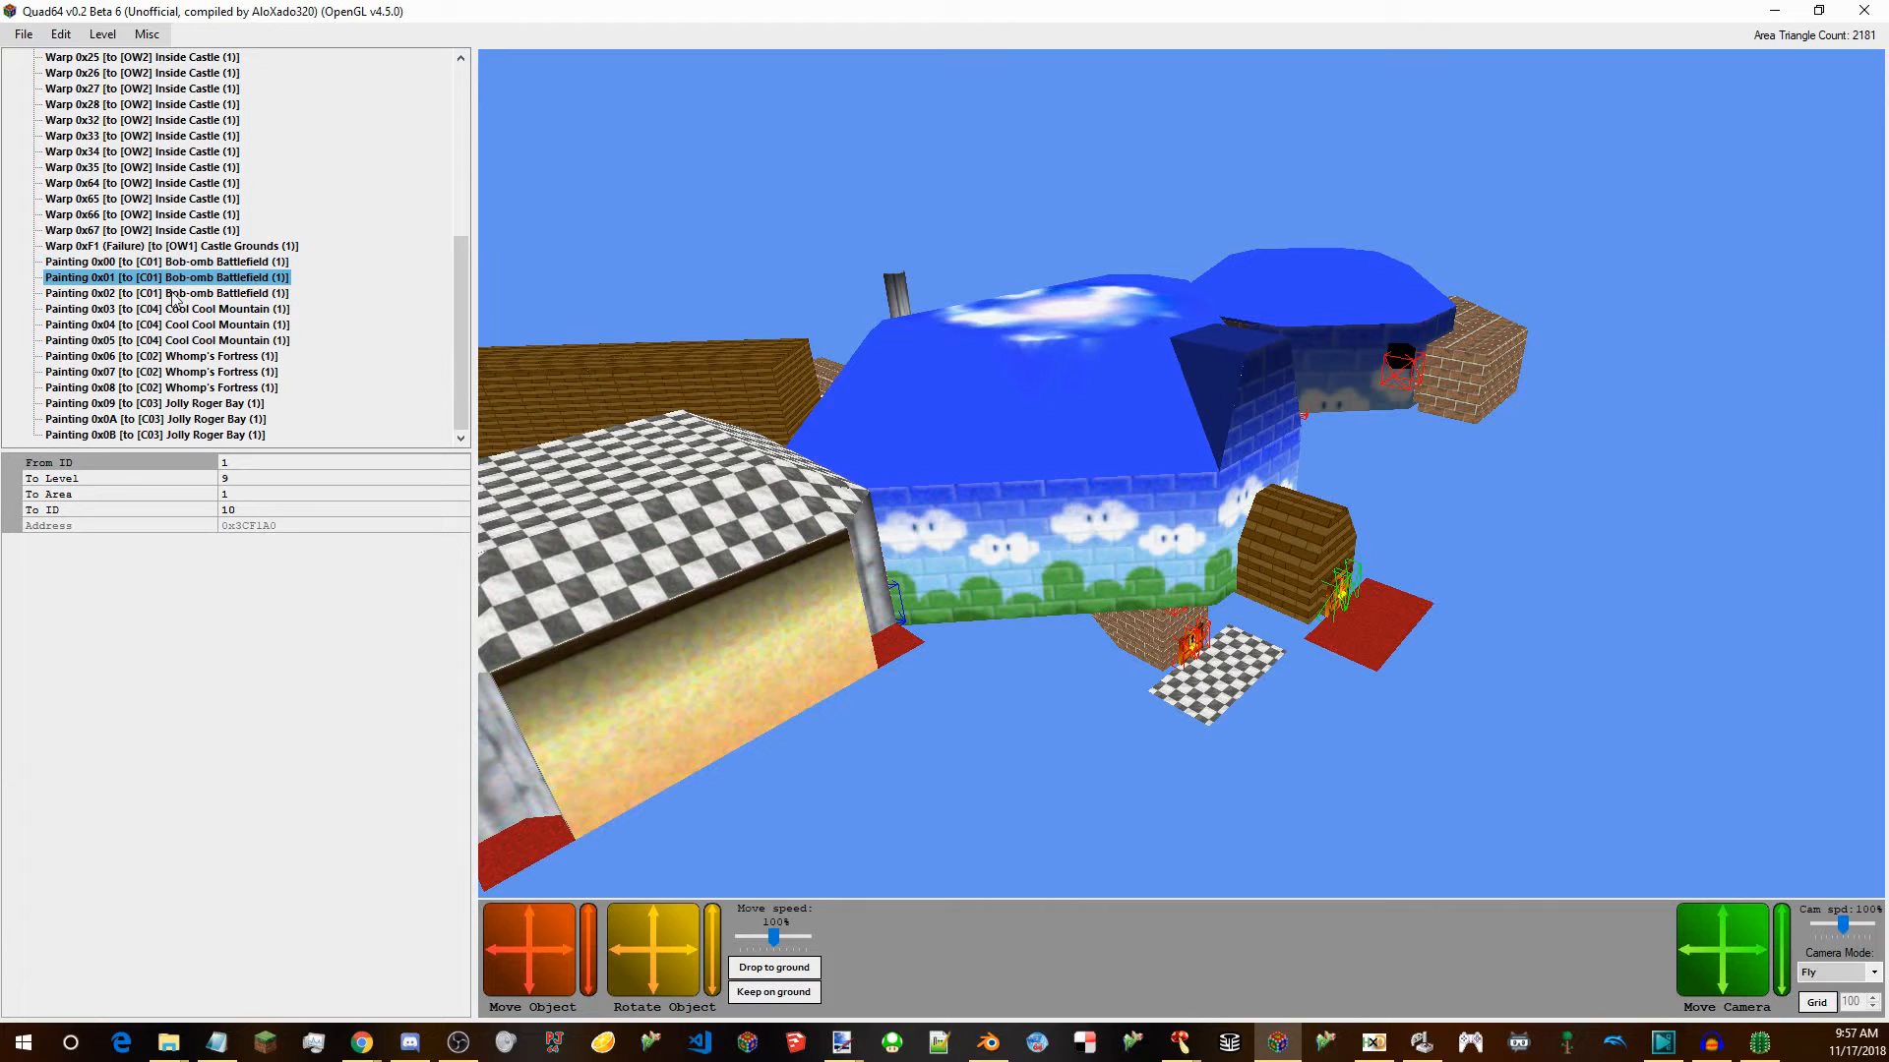
left_click(162, 297)
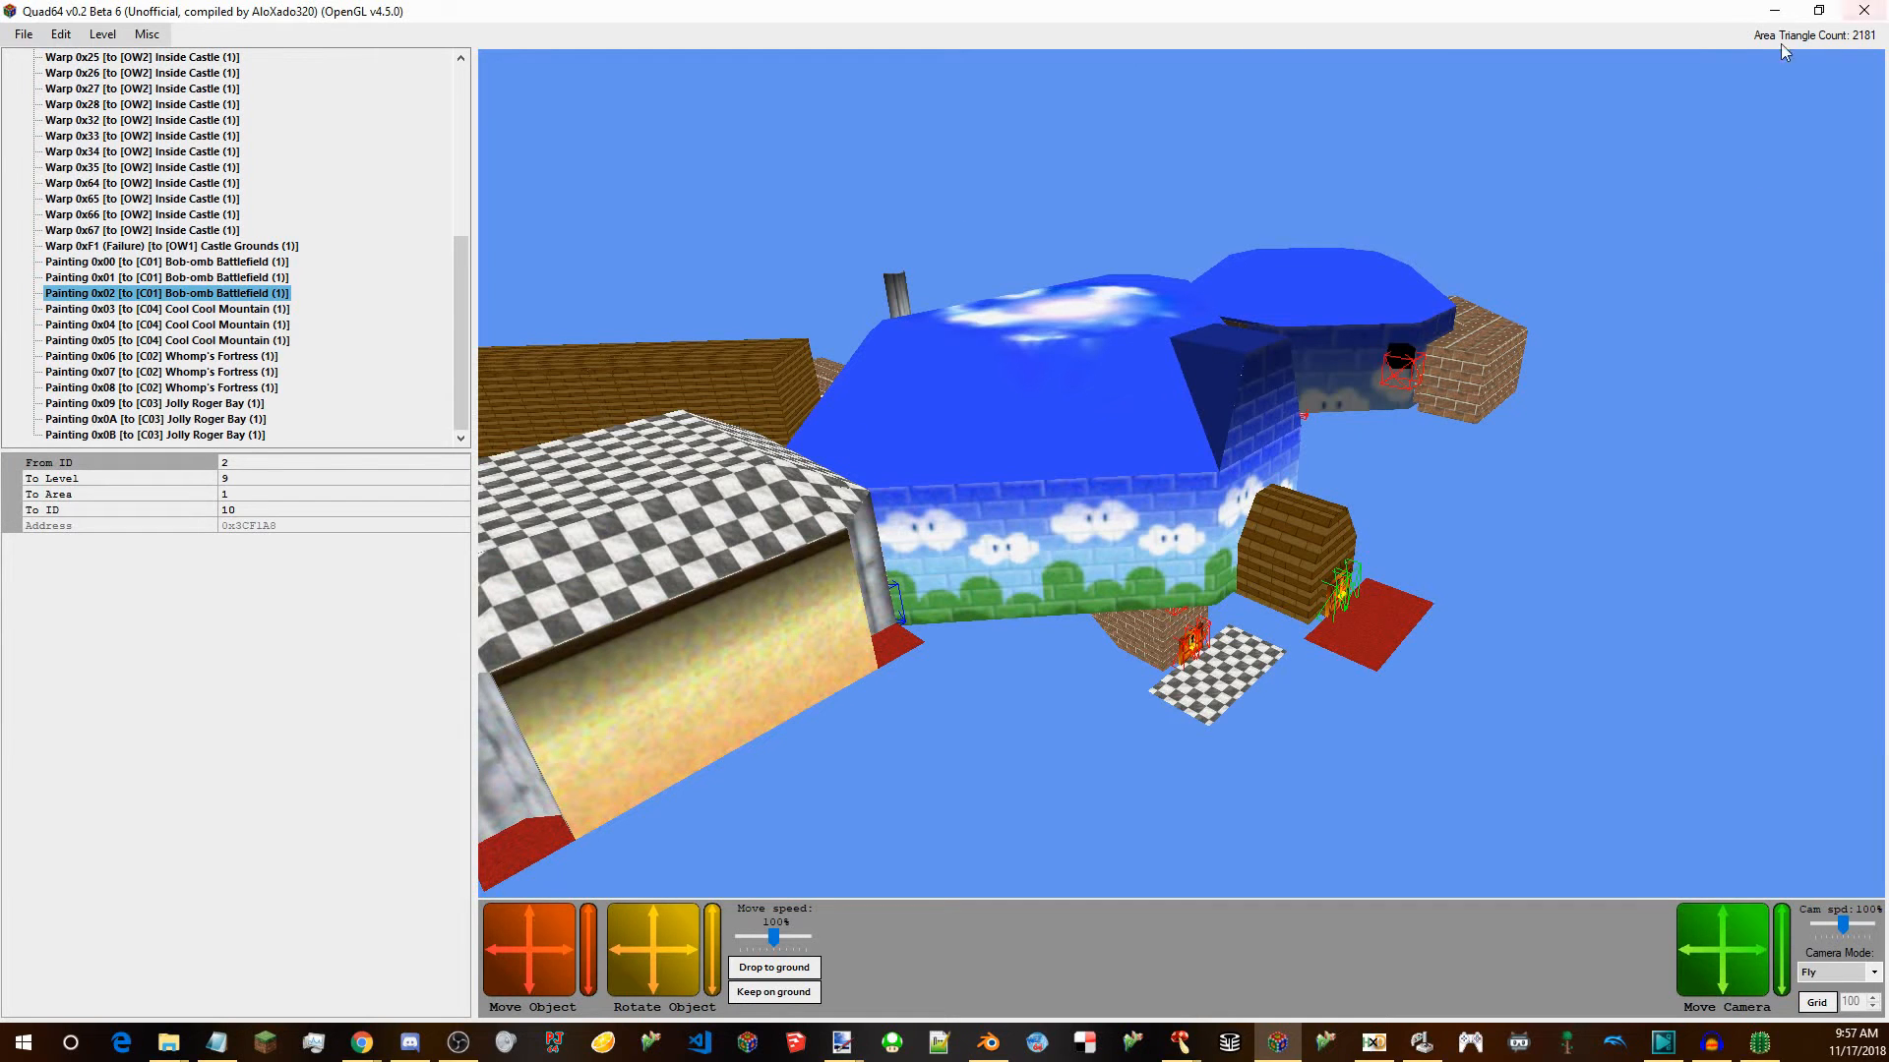
left_click(1775, 11)
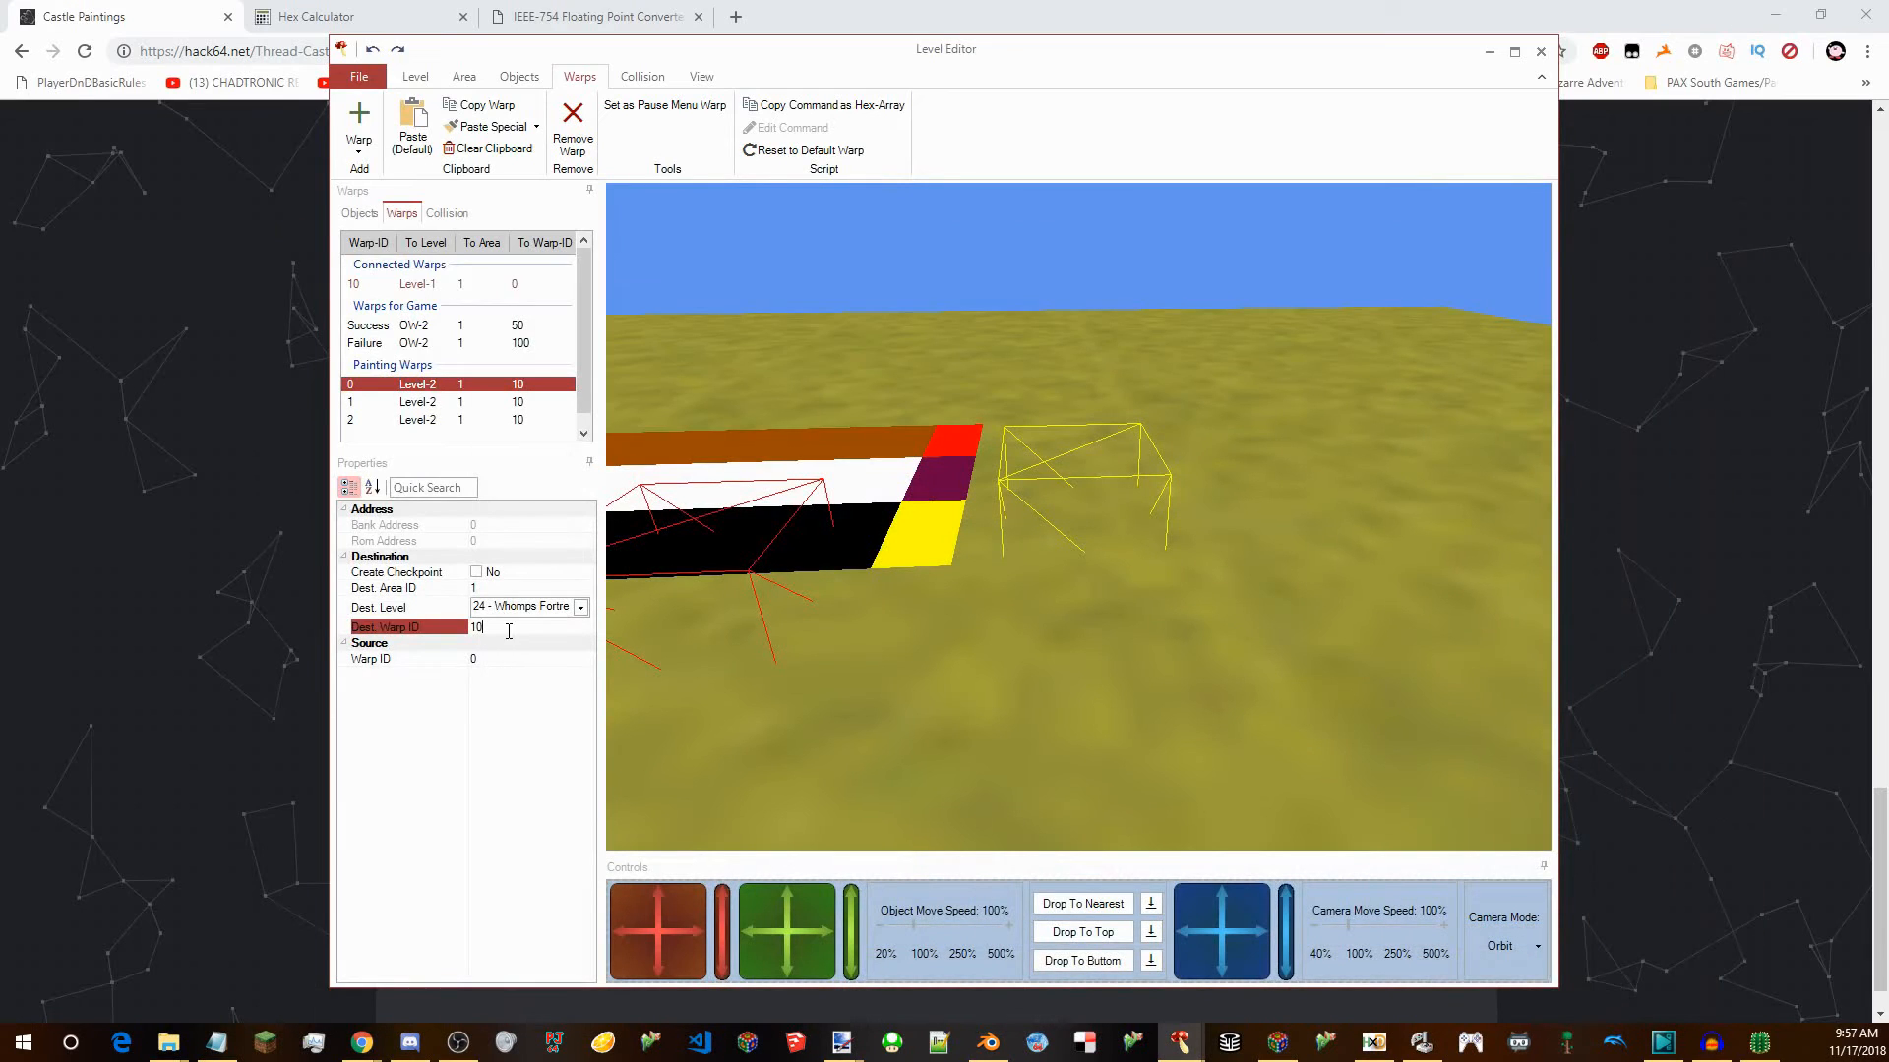
In the level editor, try 84 as painting warp 0's destination warp ID and replace it with 0.
type("5484")
key("Return")
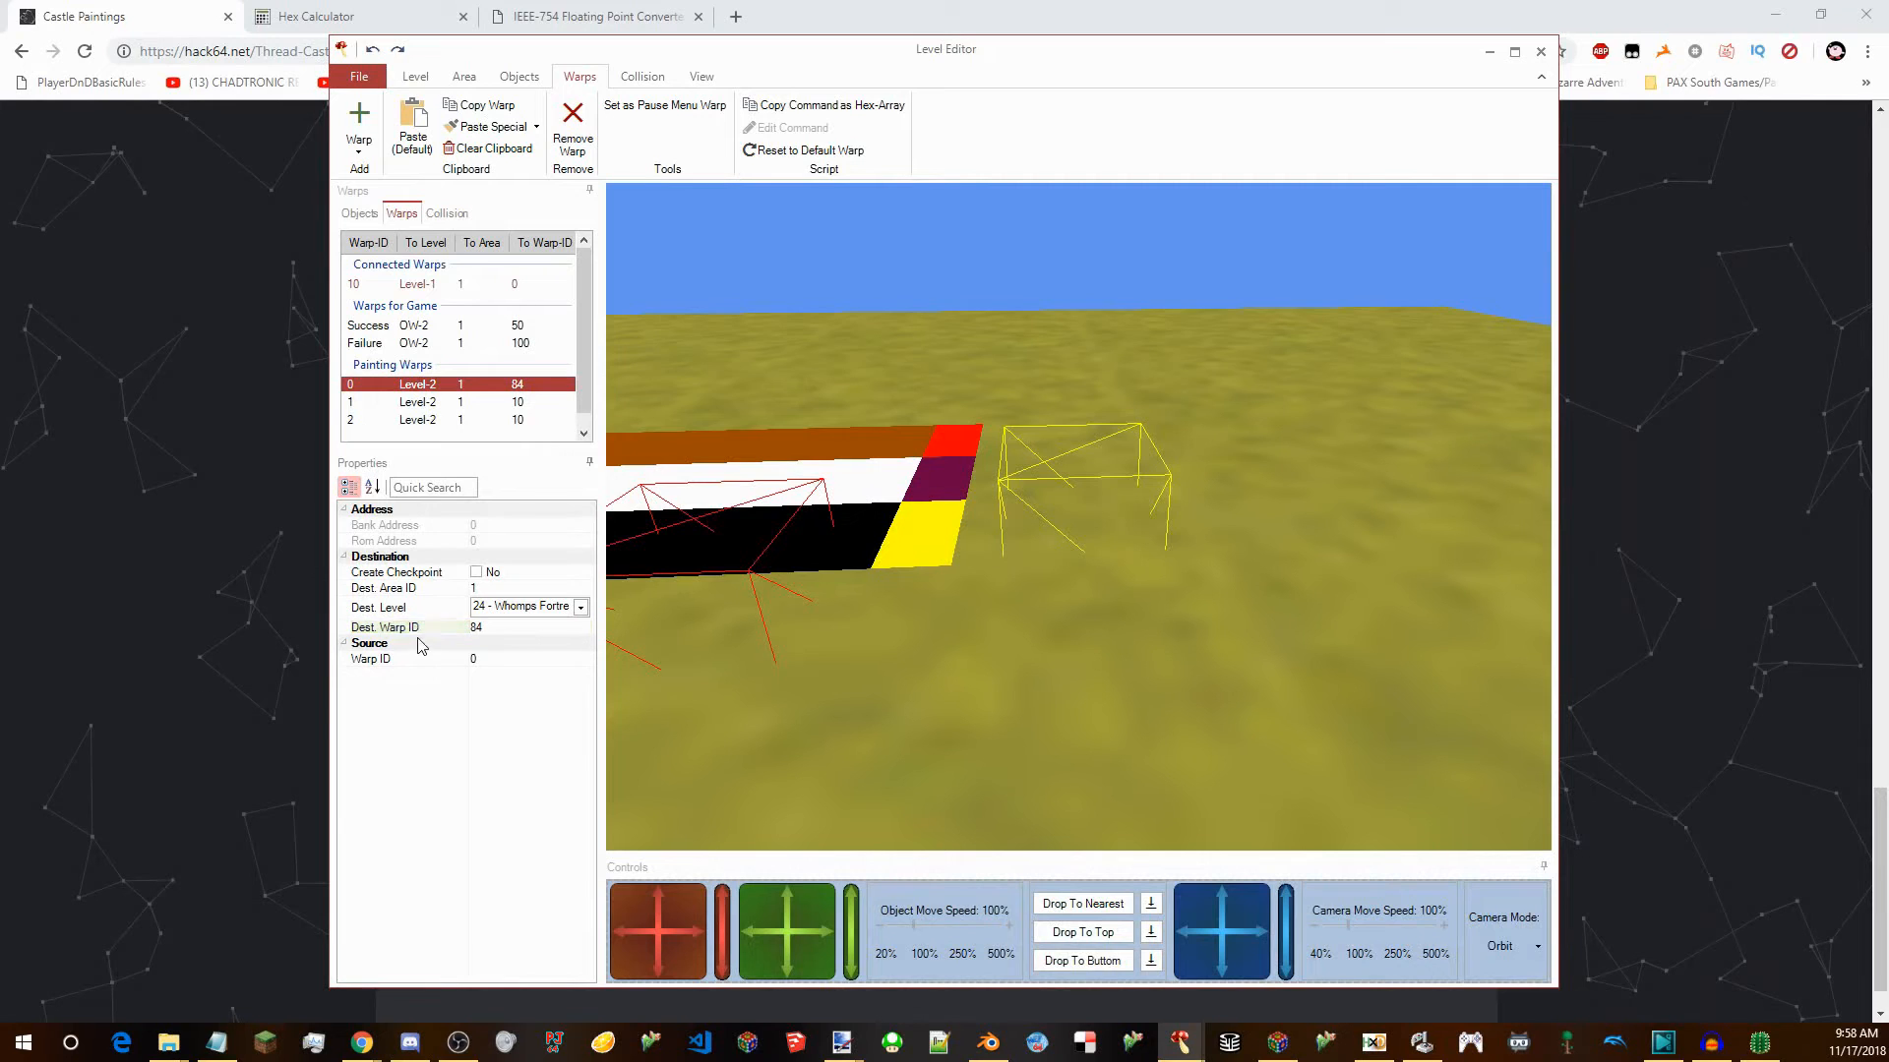
left_click(411, 629)
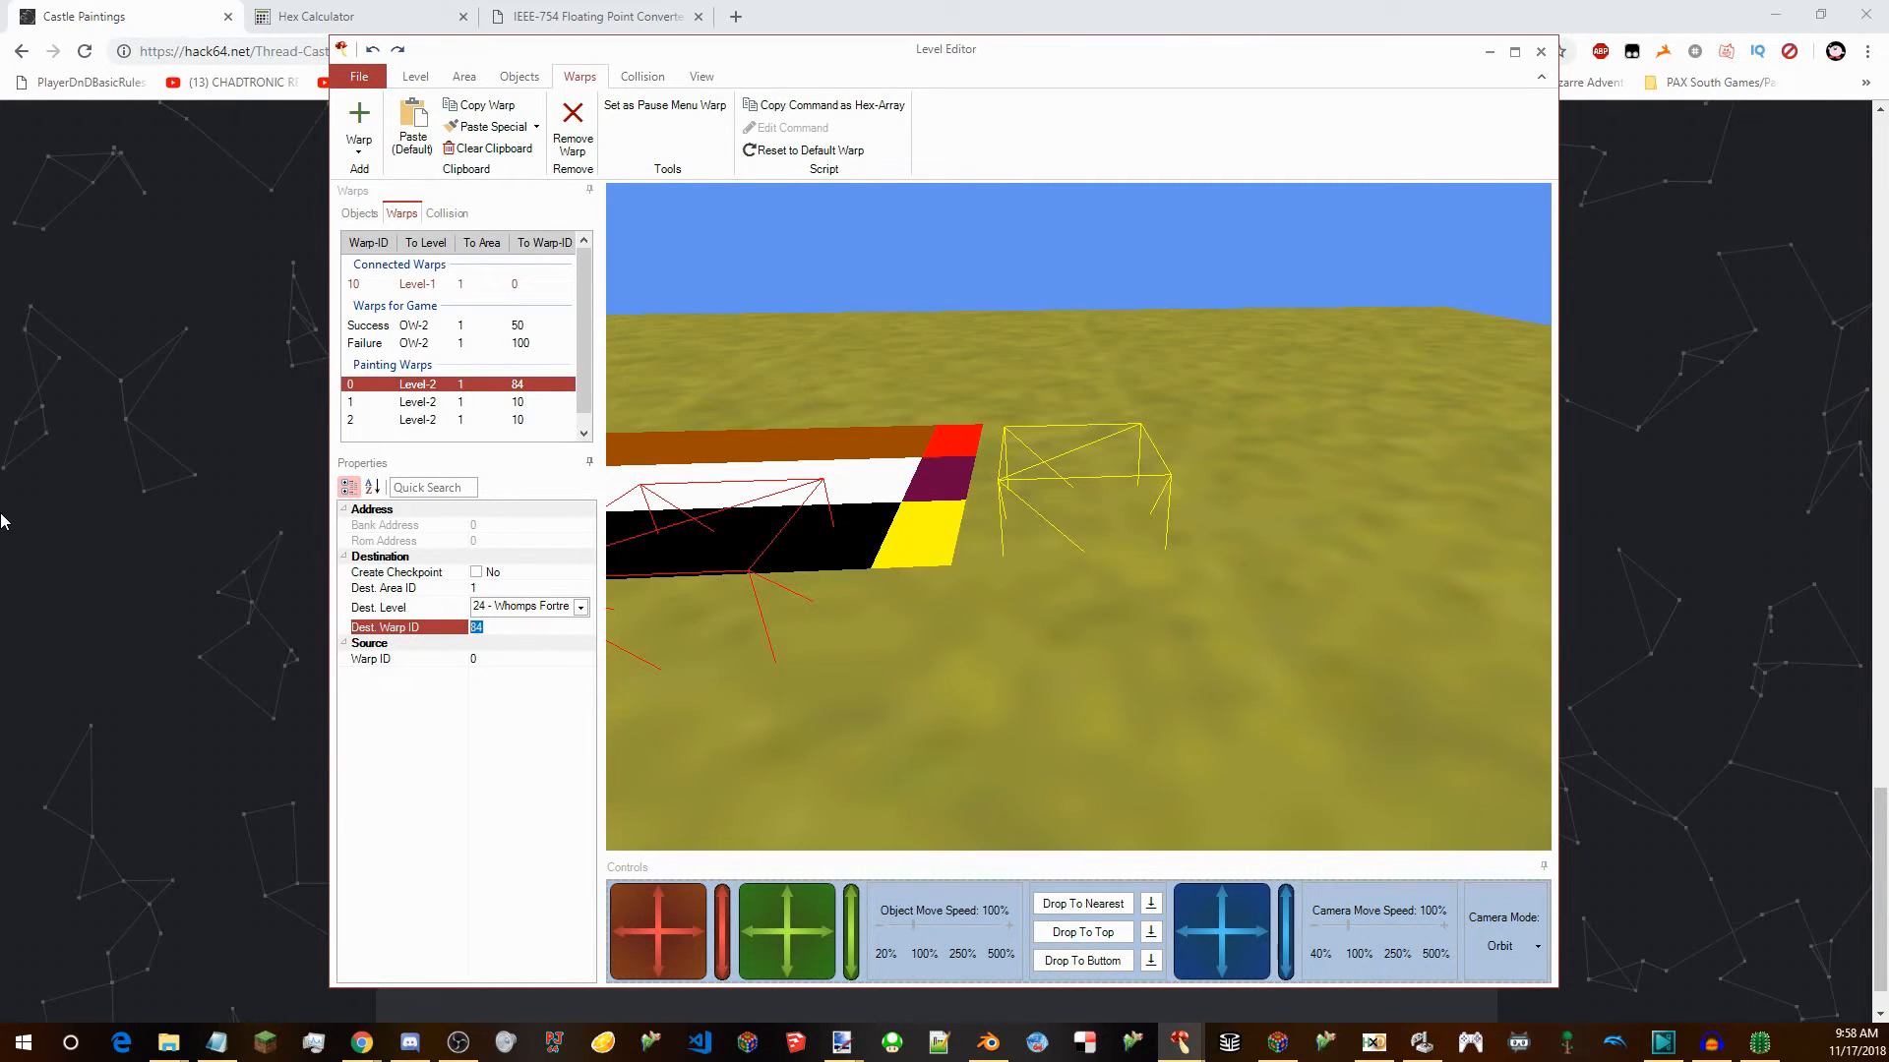
type("0")
key("Return")
Check the game in the Project64 emulator and return to the level editor's 3D view.
key("F5")
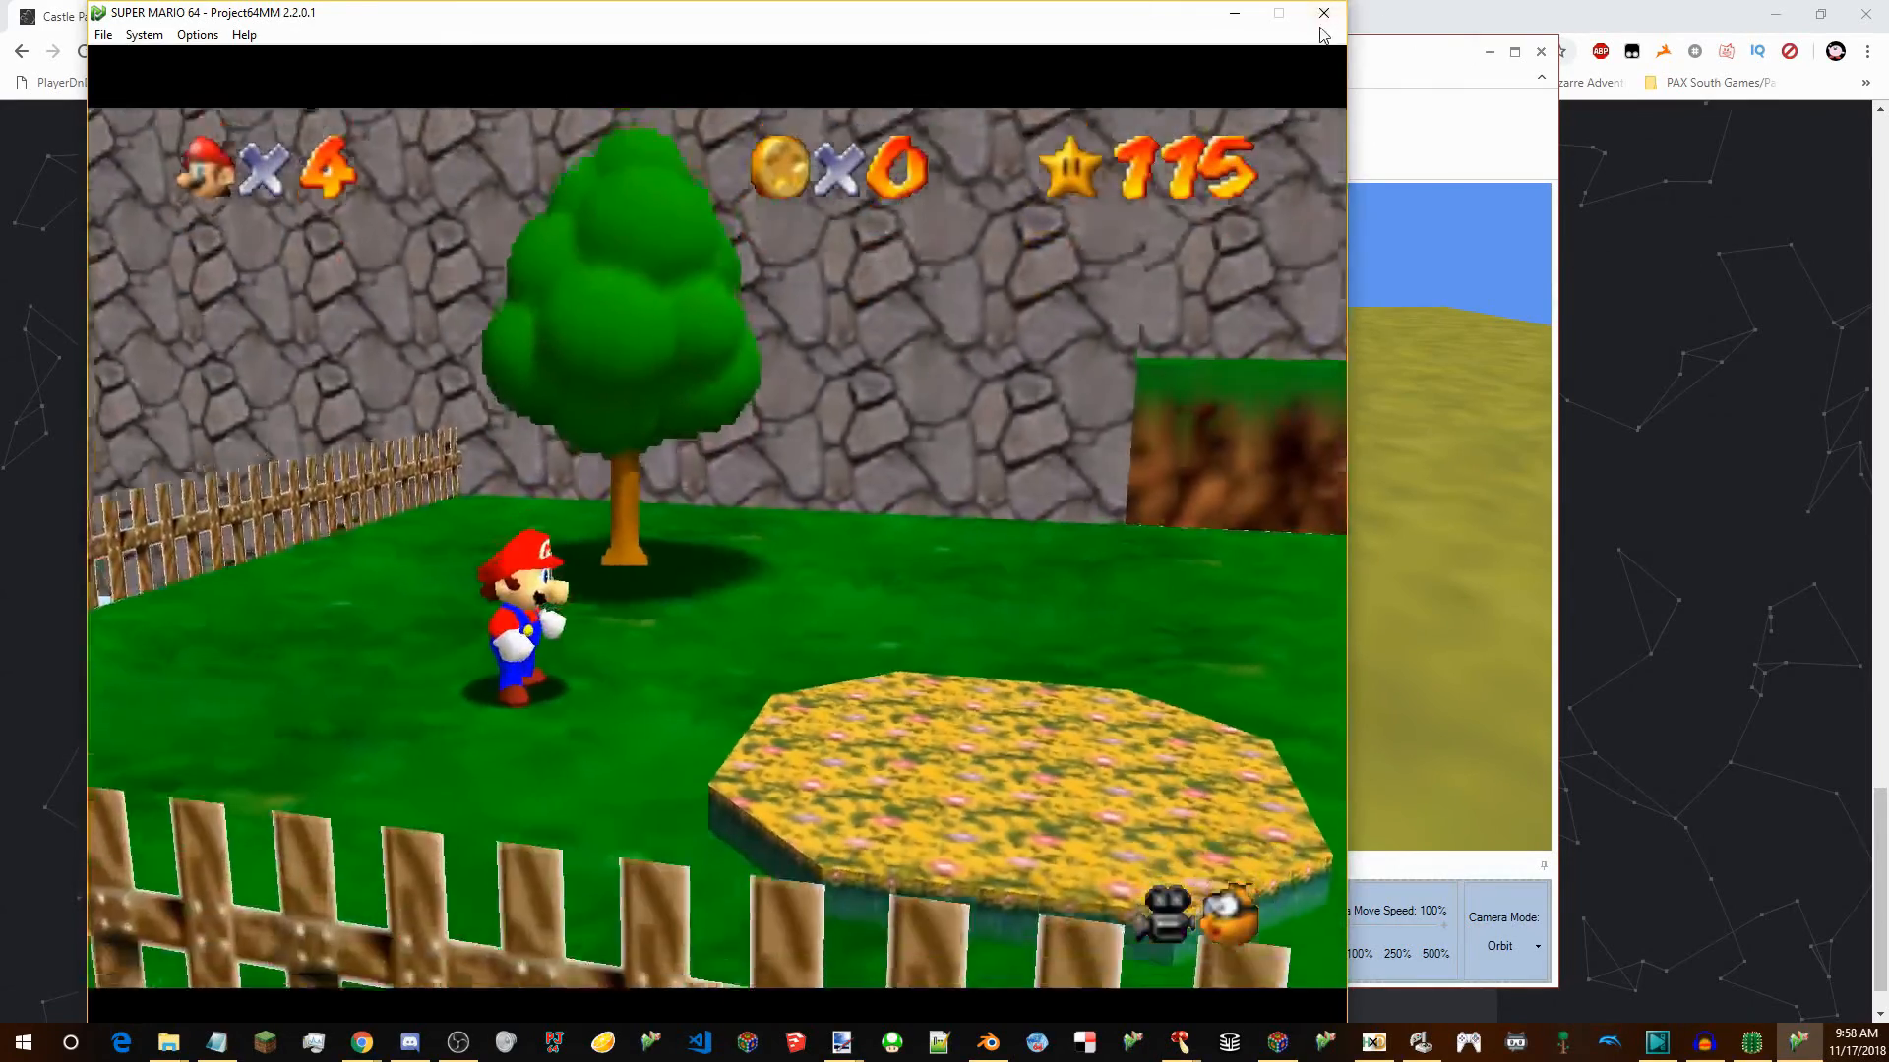
left_click(1445, 527)
key("w")
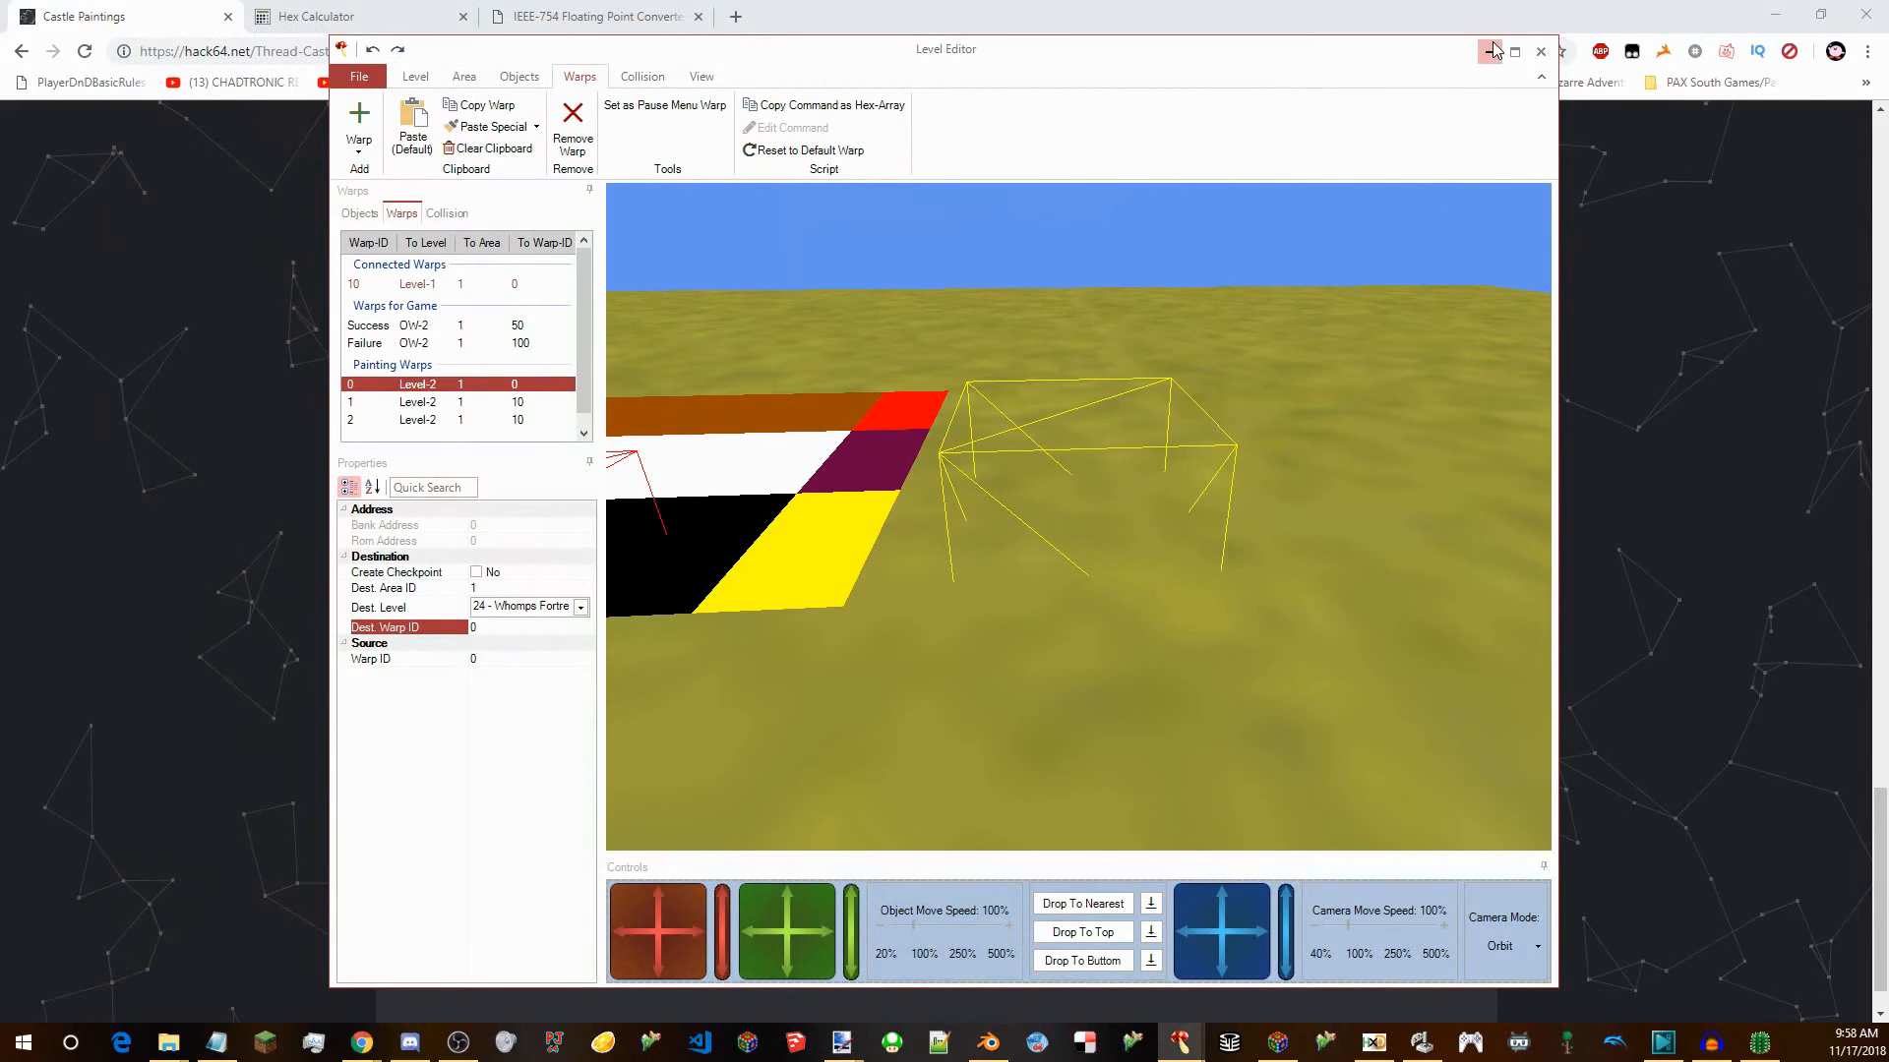
Switch to the Castle Paintings thread and examine the painting list, highlighting the Cool-cool Mountain entry and its segmented address.
left_click(1487, 53)
left_click(435, 354)
scroll(436, 354, "up", 20)
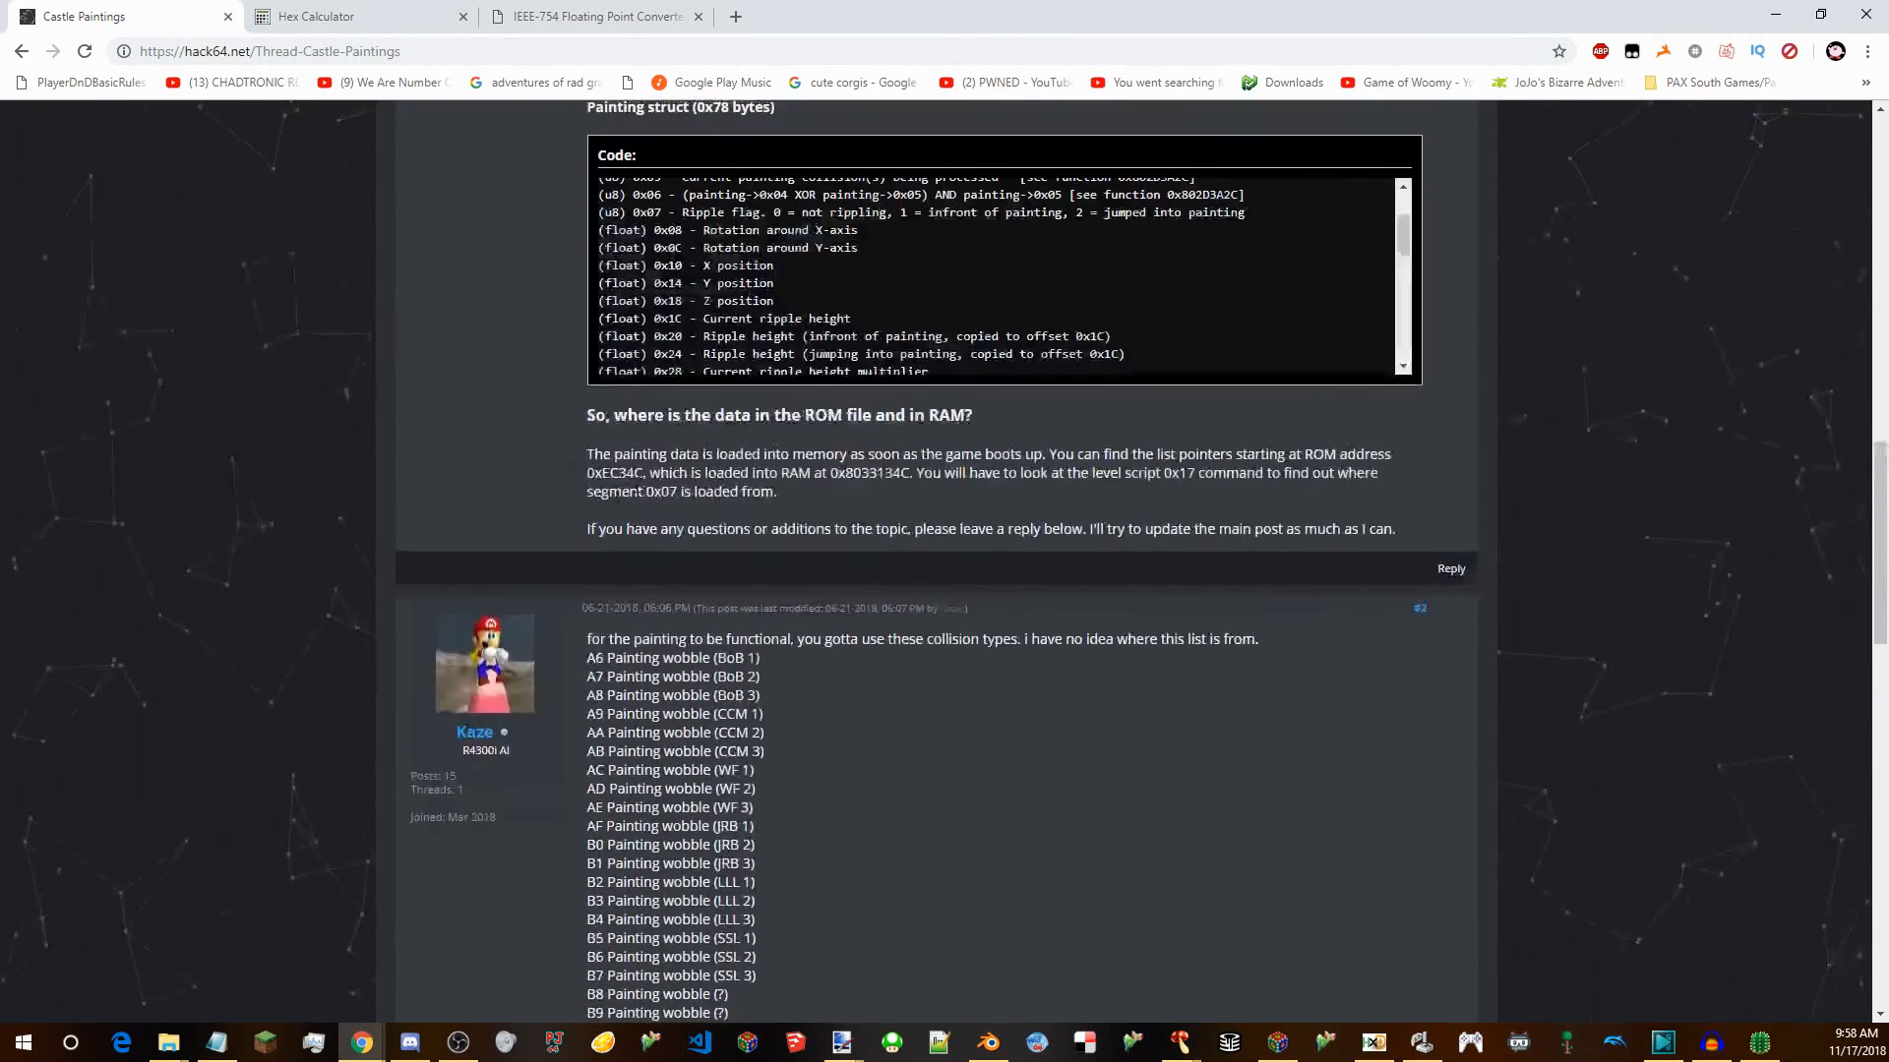
left_click_drag(877, 838, 702, 837)
left_click(1000, 855)
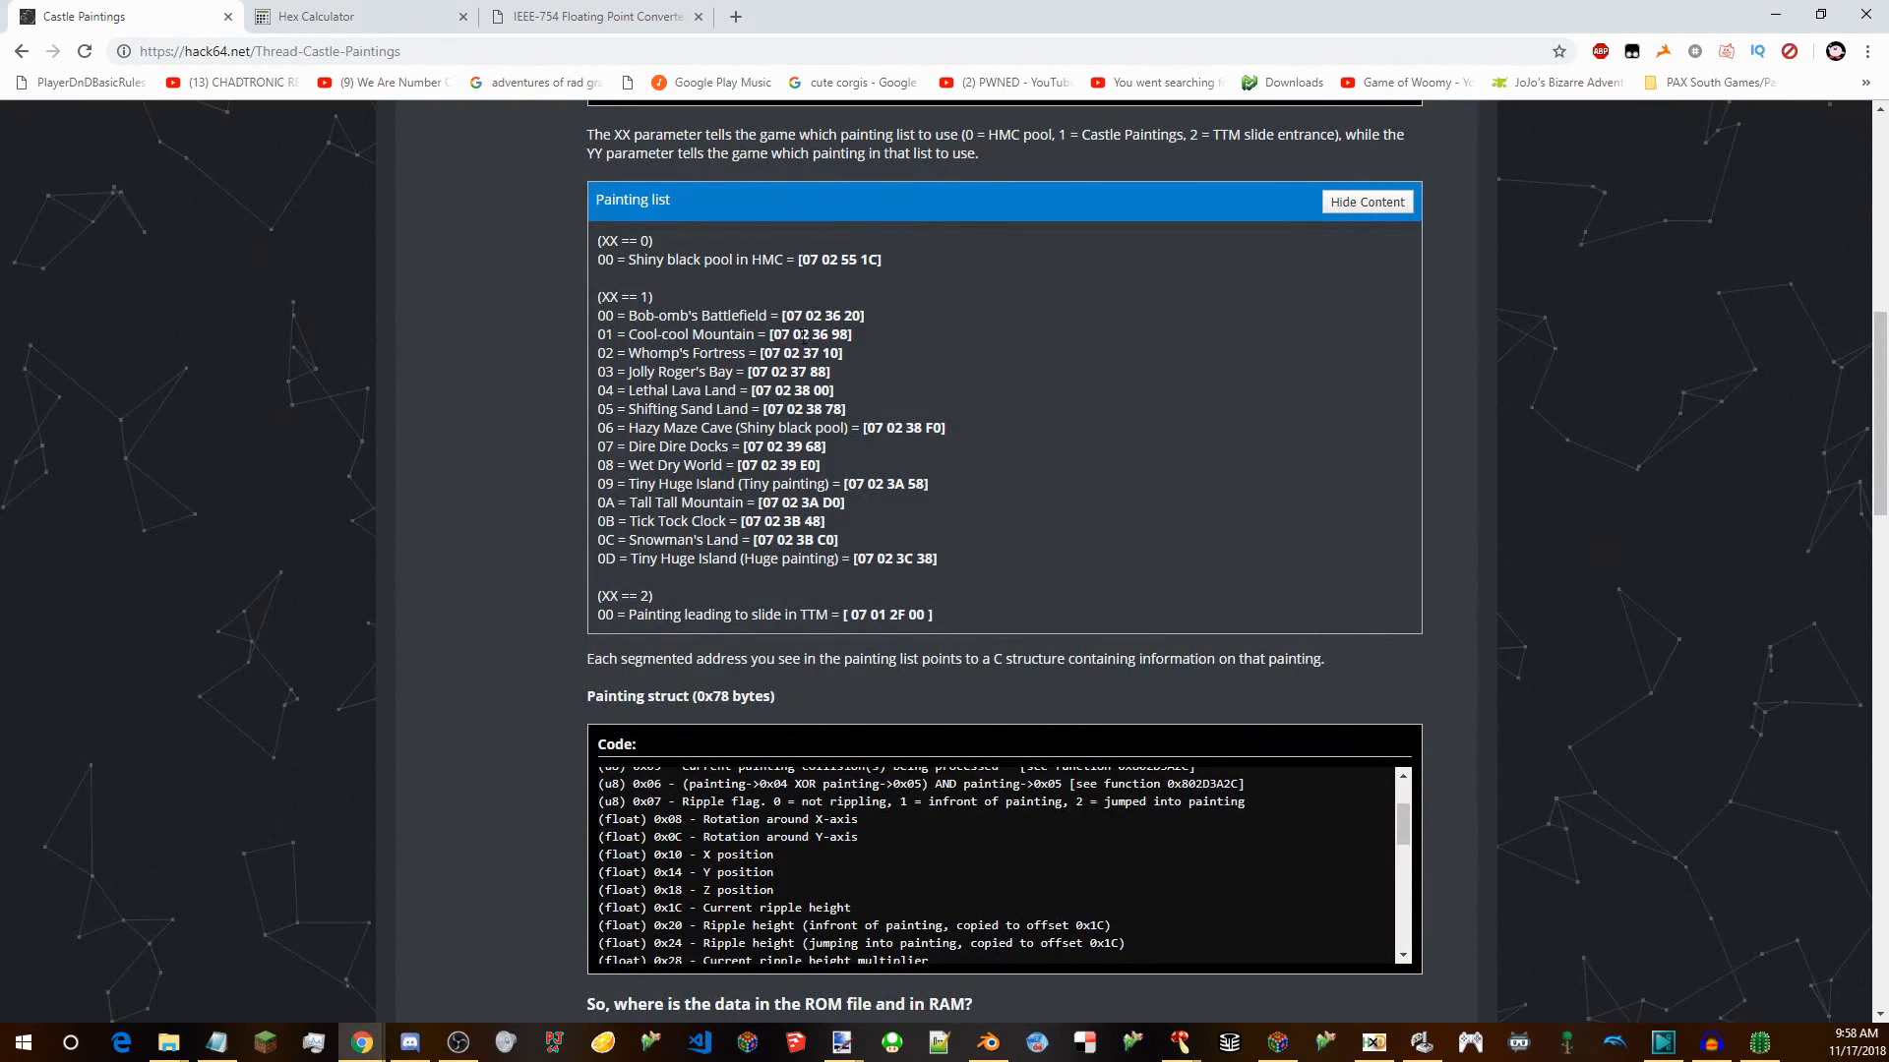
left_click_drag(795, 335, 859, 340)
left_click(547, 351)
left_click_drag(598, 337, 675, 339)
left_click(701, 340)
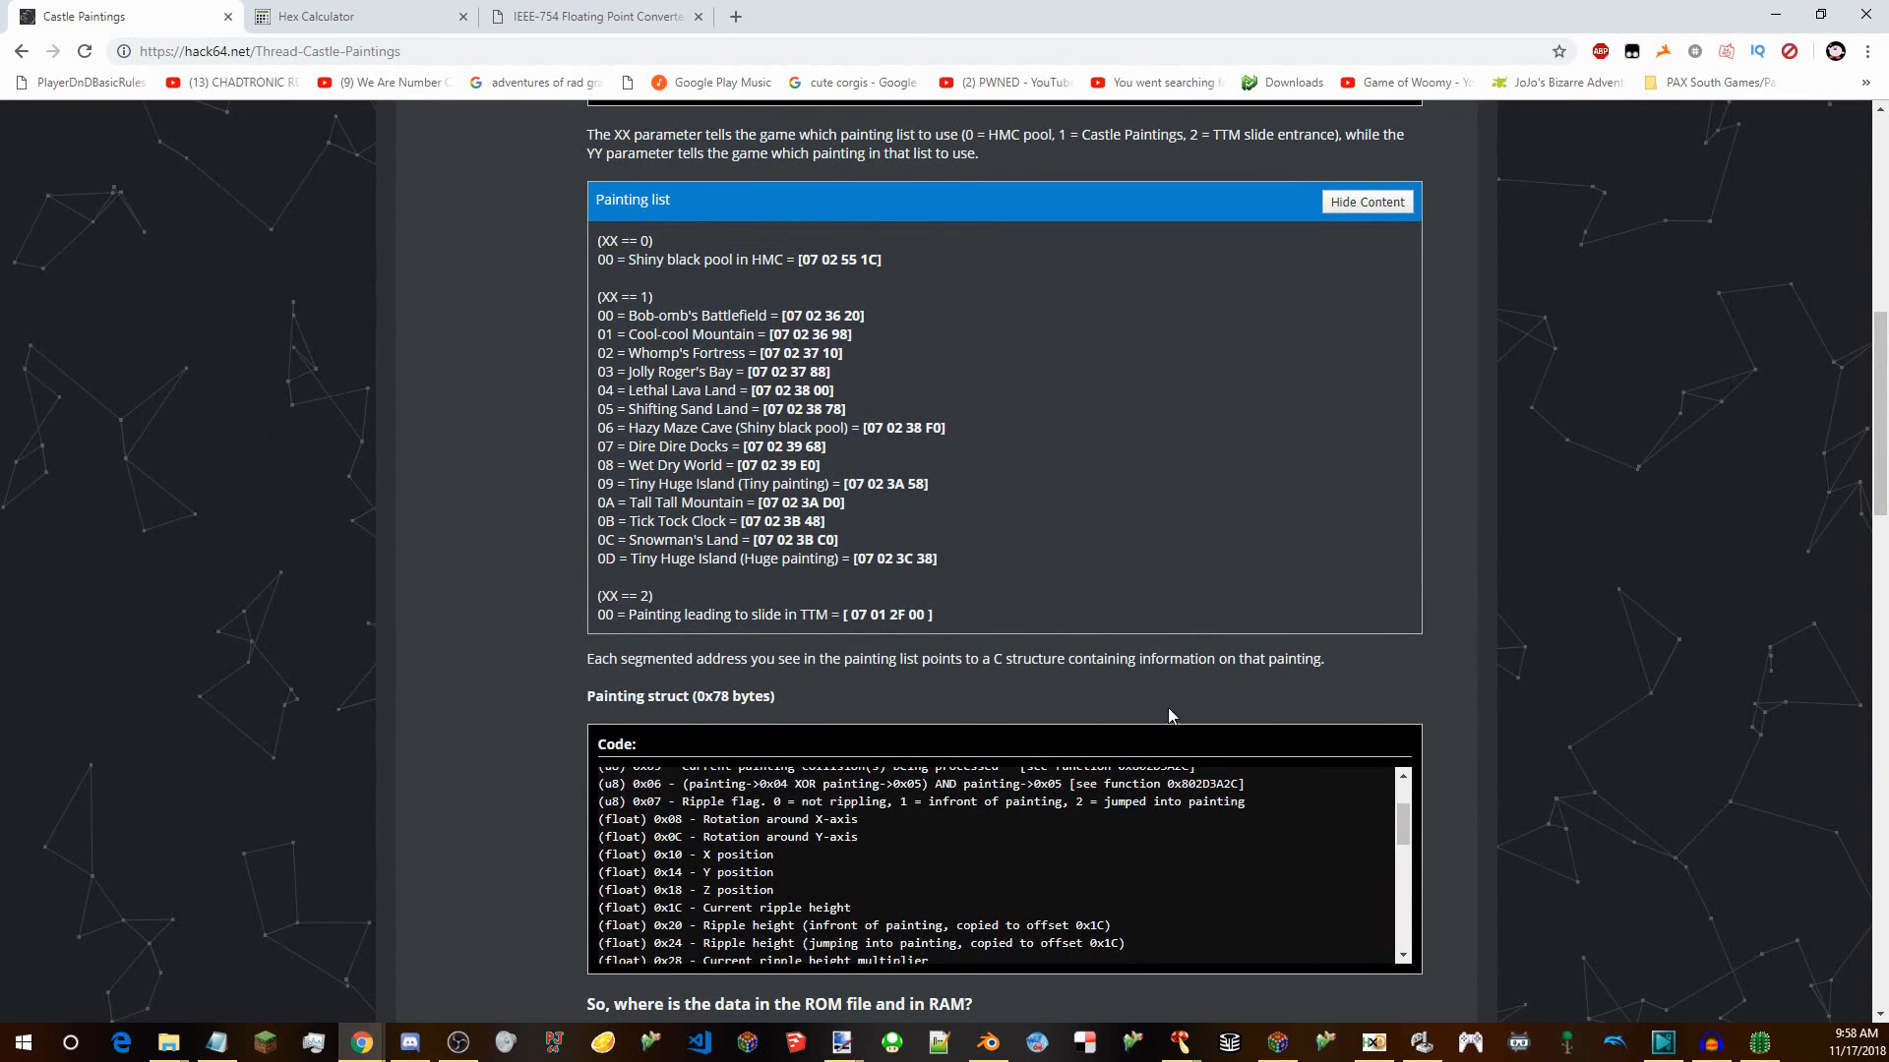